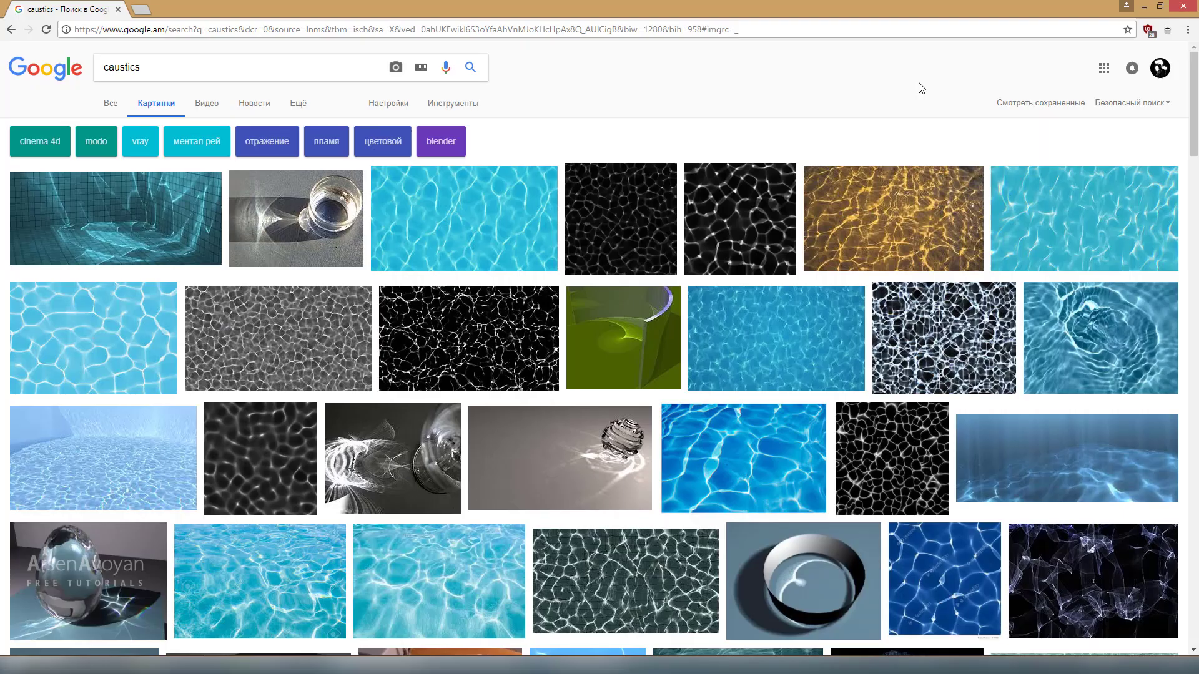
Zoom the view and maximize the Perspective viewport to full screen
scroll(918, 88, down, 2)
scroll(901, 124, down, 4)
scroll(890, 213, down, 3)
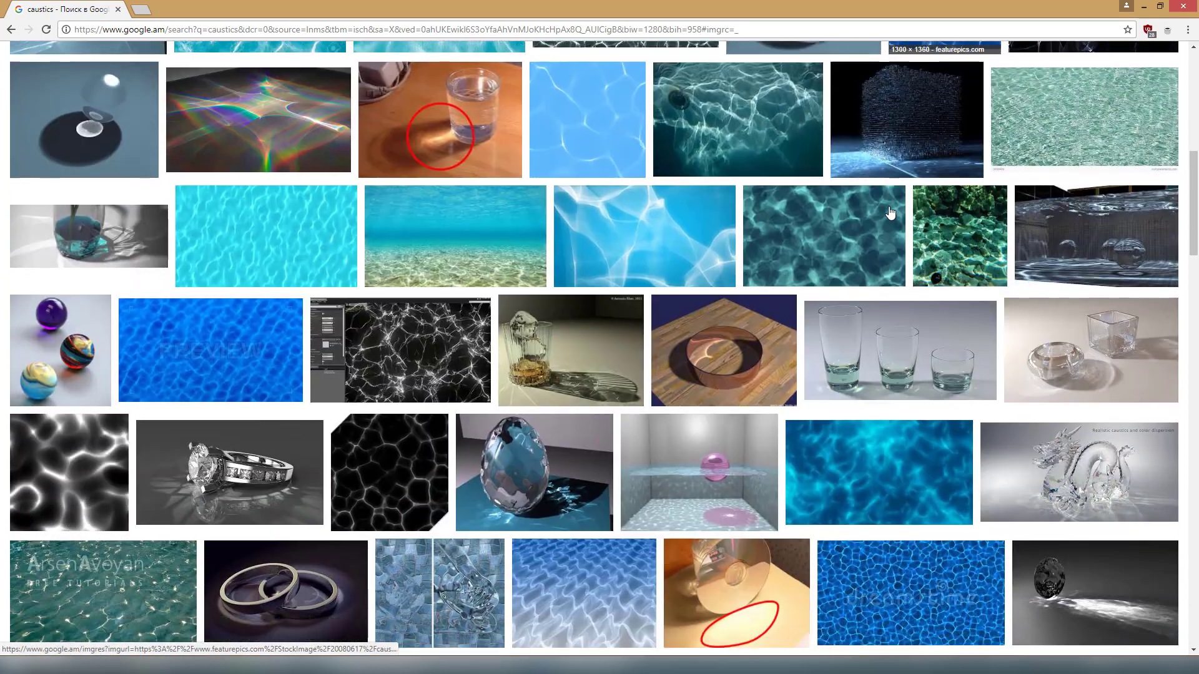
scroll(891, 210, down, 5)
scroll(891, 210, up, 6)
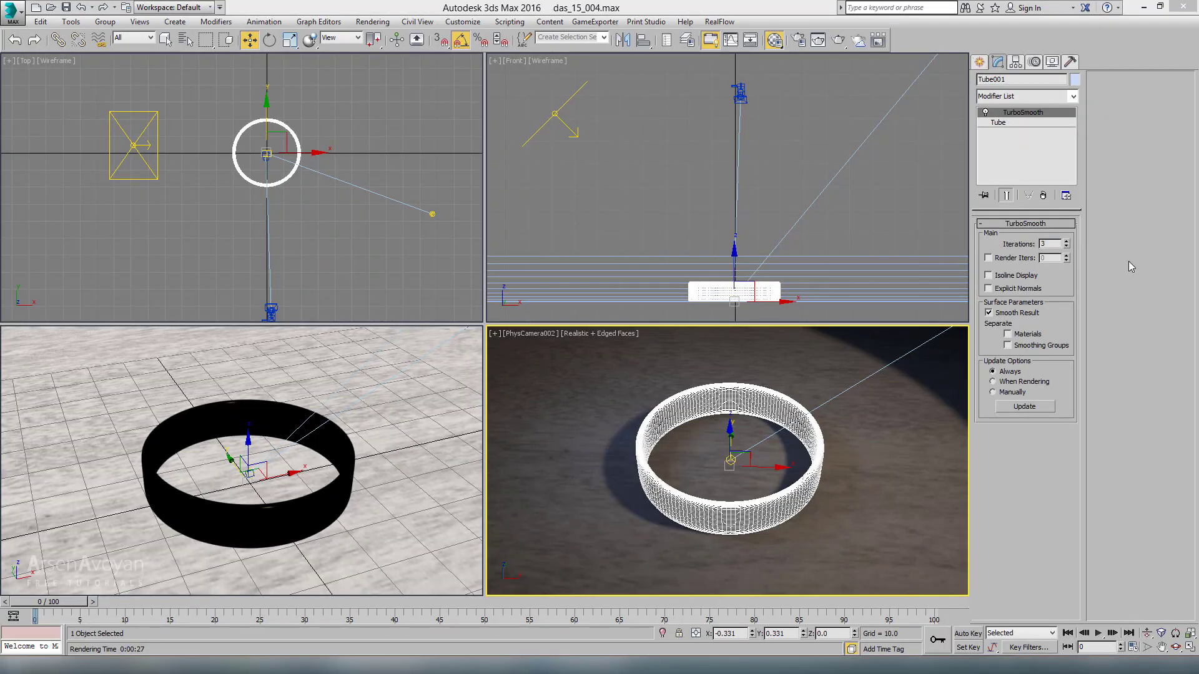
key(alt+w)
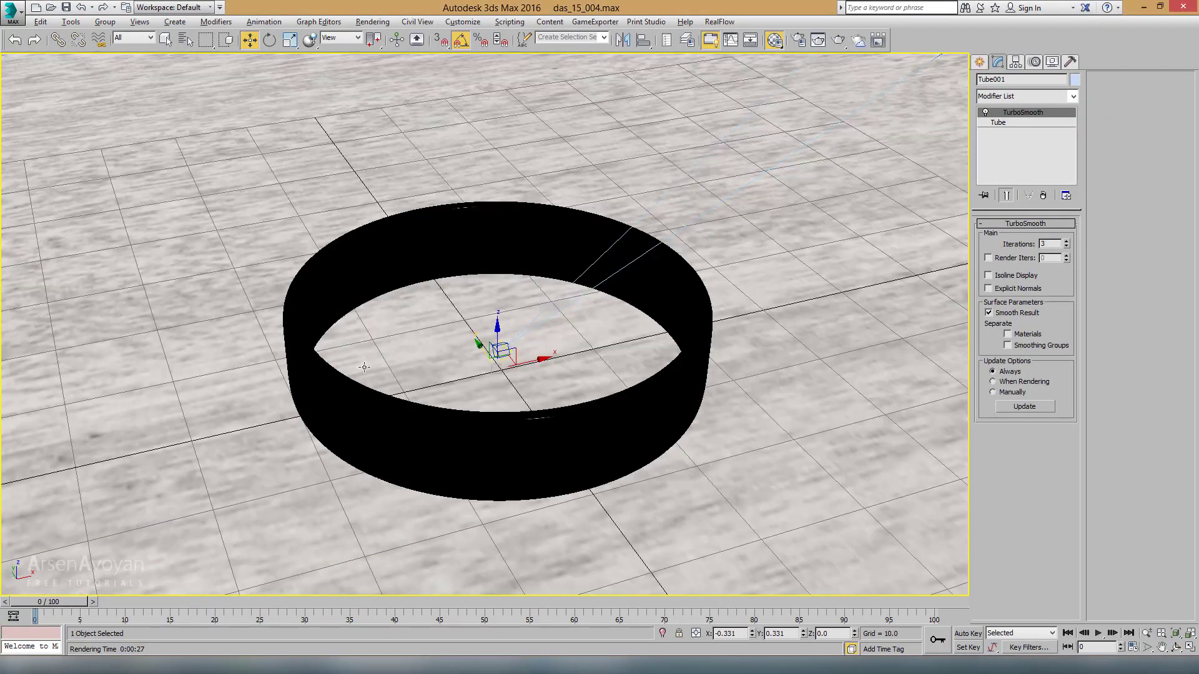
Zoom and orbit around the table plane and the ring tube
scroll(337, 369, down, 5)
scroll(362, 353, down, 4)
scroll(369, 345, down, 3)
scroll(369, 345, up, 3)
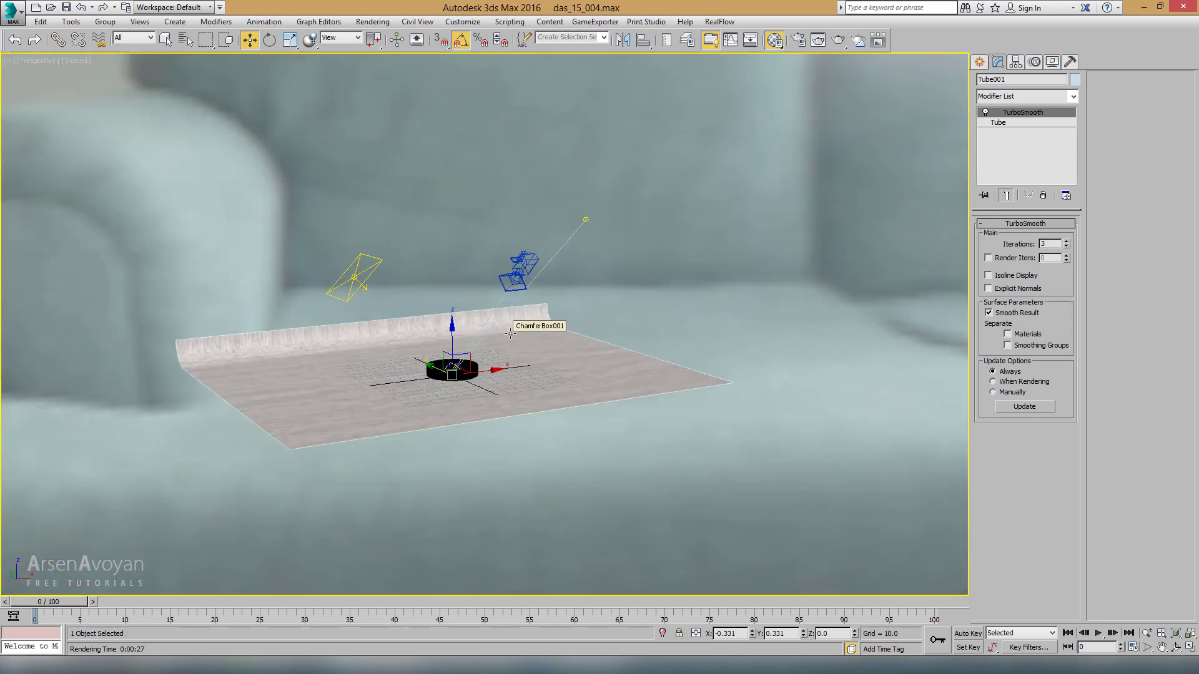
alt+middle_drag(510, 335, 438, 375)
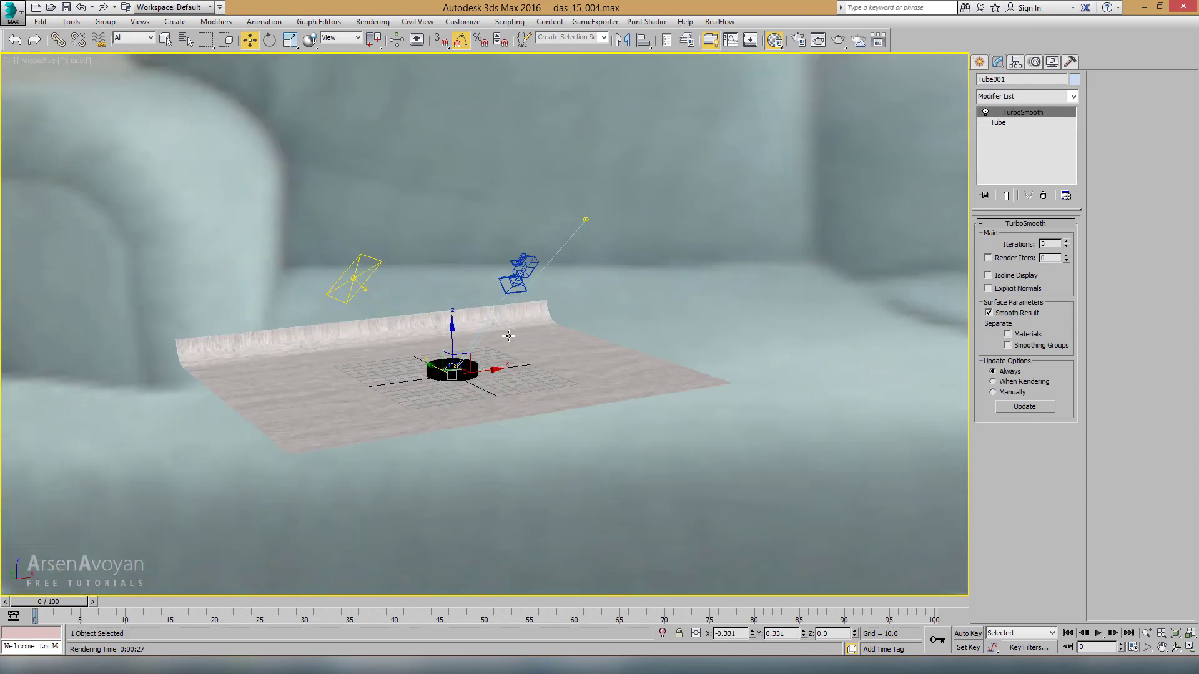
scroll(438, 376, up, 10)
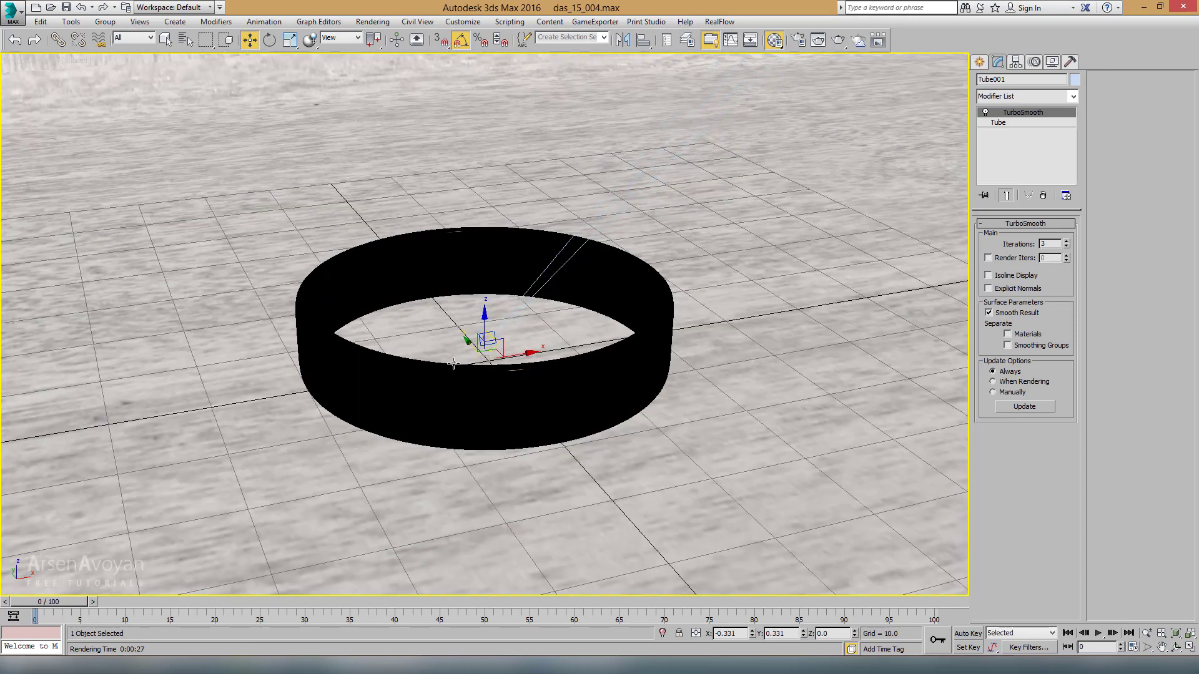
mouse_move(438, 375)
alt+middle_down()
mouse_move(355, 350)
mouse_move(449, 337)
mouse_move(393, 248)
alt+middle_up()
scroll(449, 337, down, 10)
Select plane light VRayLight002, then disc light VRayLight001 (multiplier 4000, temperature 5000)
click(245, 208)
mouse_move(289, 200)
alt+middle_down()
mouse_move(375, 284)
mouse_move(432, 242)
alt+middle_up()
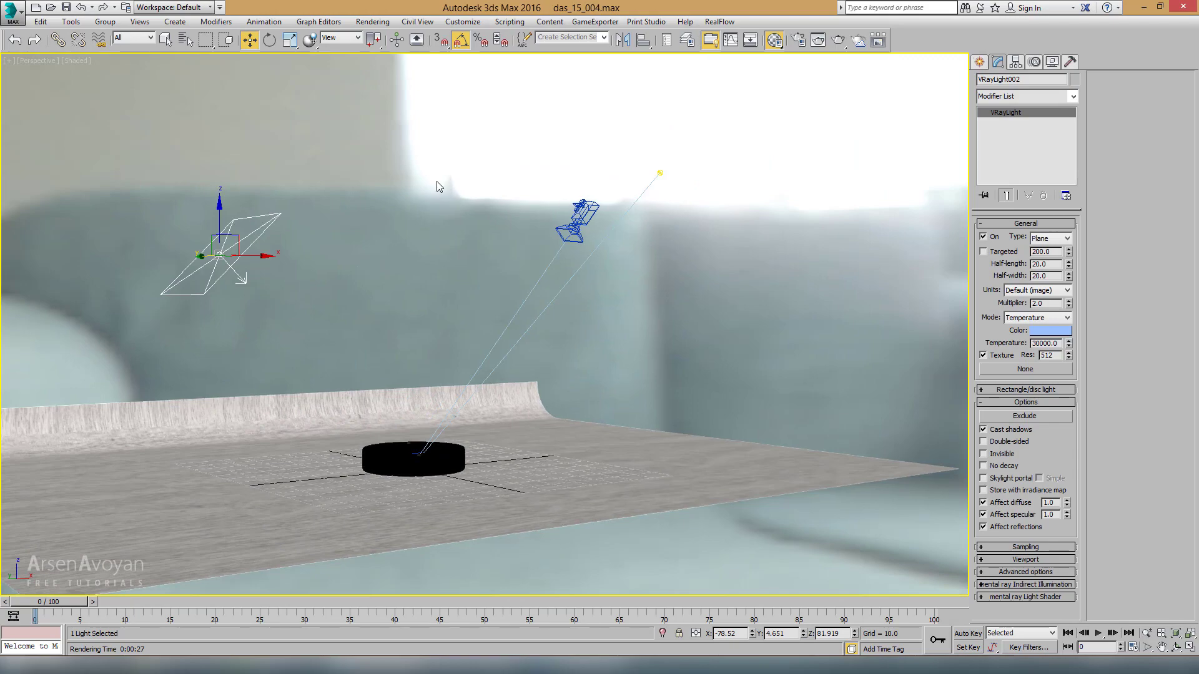
drag(341, 189, 161, 299)
alt+middle_drag(161, 299, 237, 223)
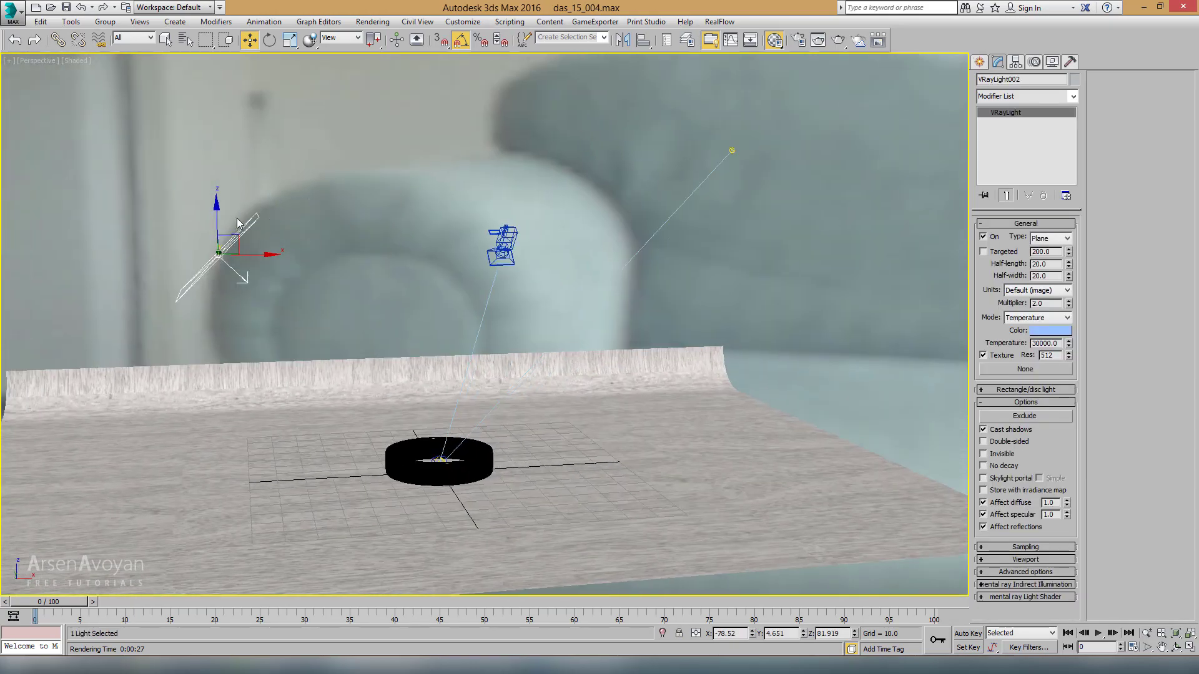
click(717, 135)
mouse_move(758, 187)
alt+middle_down()
mouse_move(712, 185)
mouse_move(723, 209)
mouse_move(741, 187)
mouse_move(768, 227)
mouse_move(752, 212)
mouse_move(715, 294)
alt+middle_up()
scroll(710, 186, up, 5)
Check the disc light's Type and orbit to see its position above the ring
click(1066, 238)
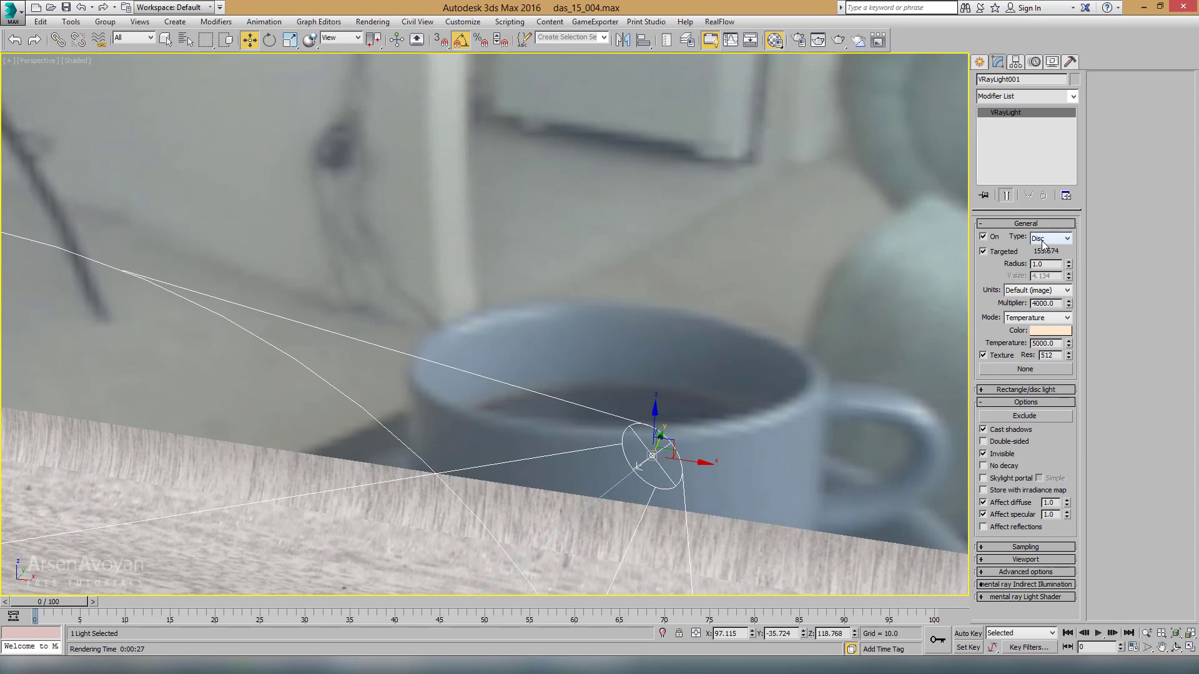
scroll(781, 249, down, 5)
mouse_move(781, 249)
alt+middle_down()
mouse_move(648, 321)
mouse_move(585, 296)
mouse_move(600, 312)
mouse_move(555, 320)
alt+middle_up()
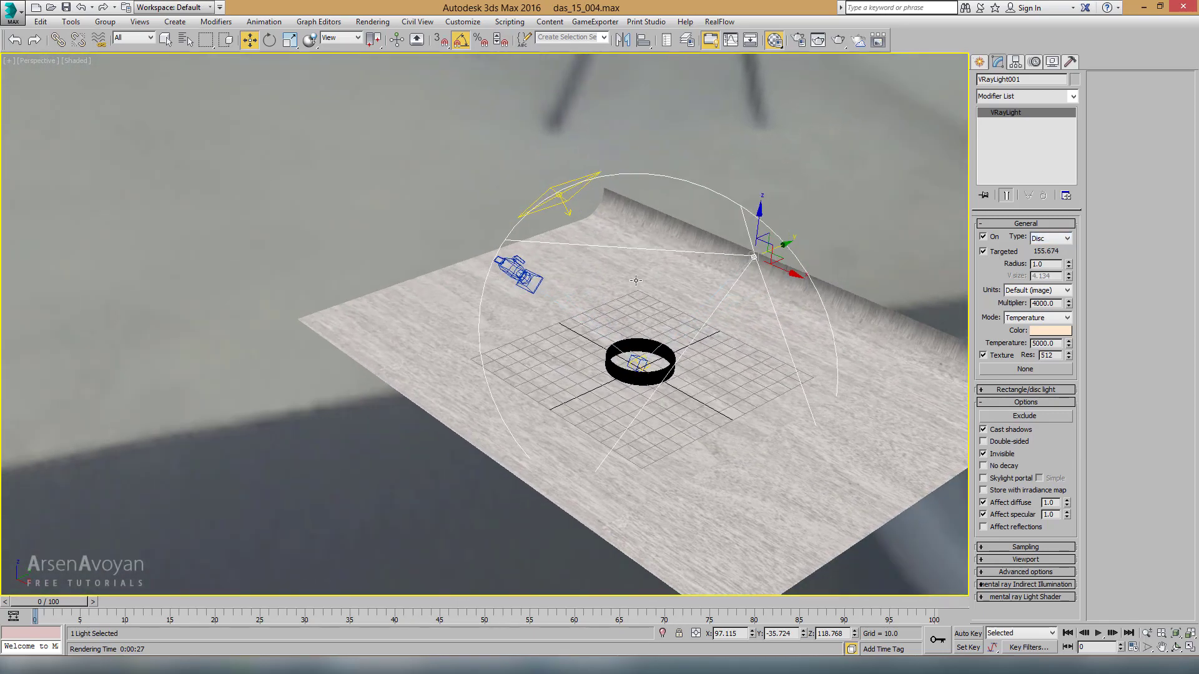
alt+middle_drag(636, 281, 758, 281)
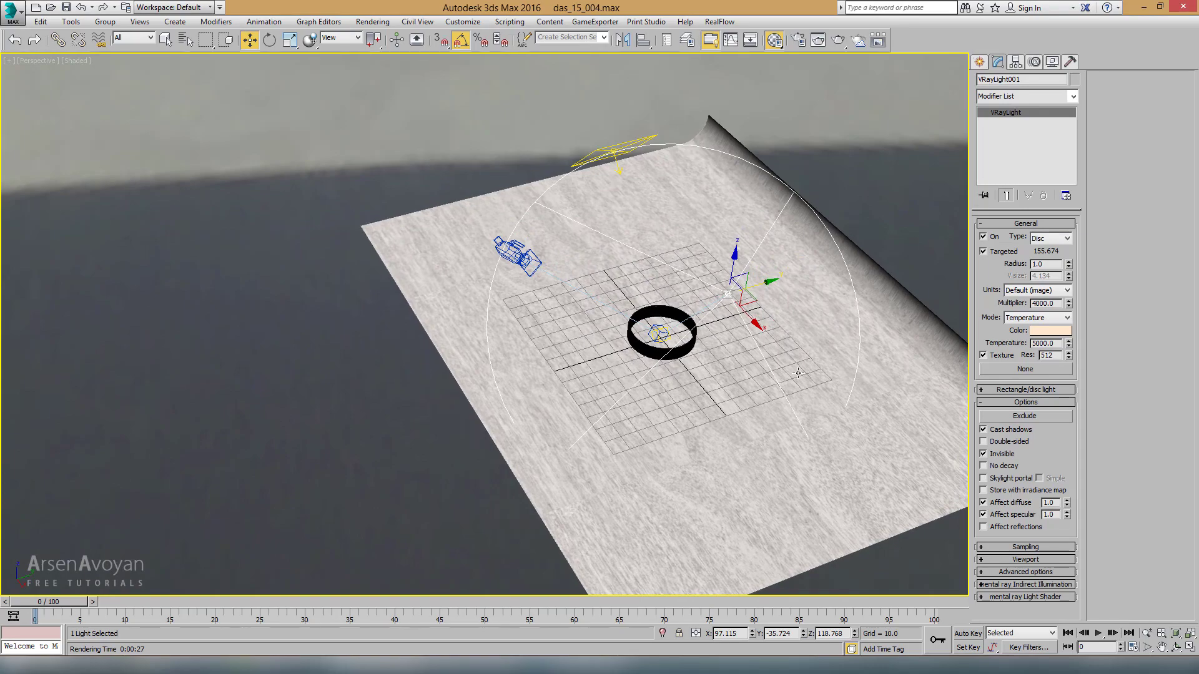
scroll(617, 306, down, 2)
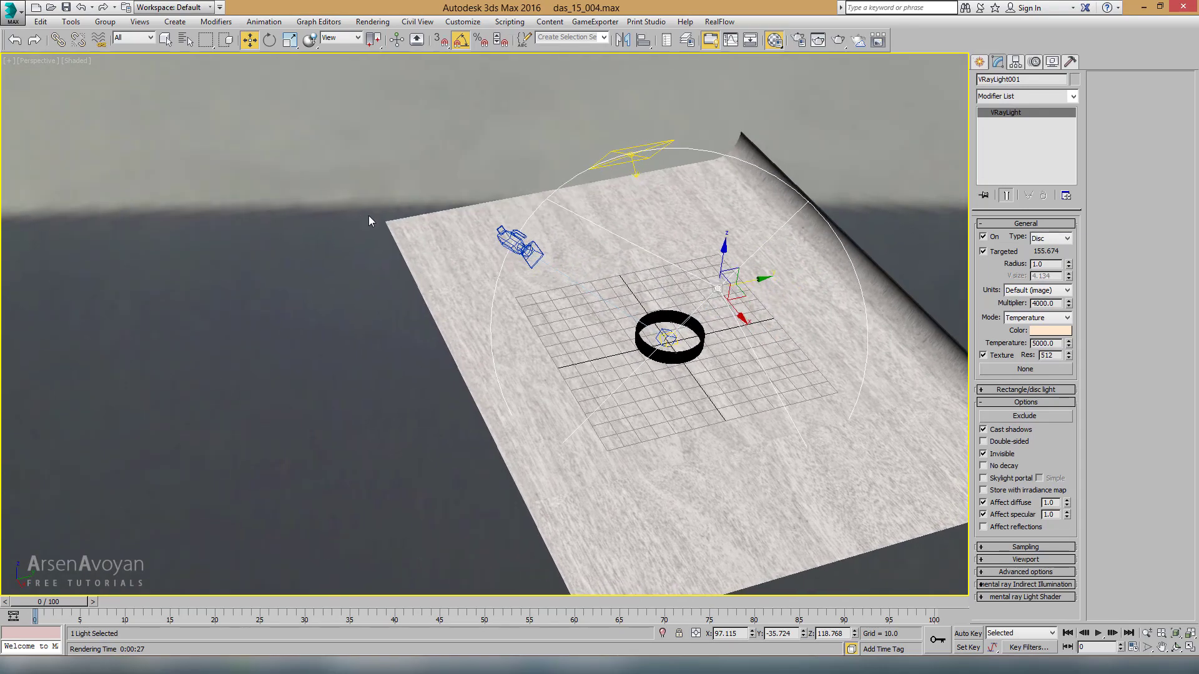
mouse_move(506, 248)
alt+middle_down()
mouse_move(660, 216)
mouse_move(635, 221)
alt+middle_up()
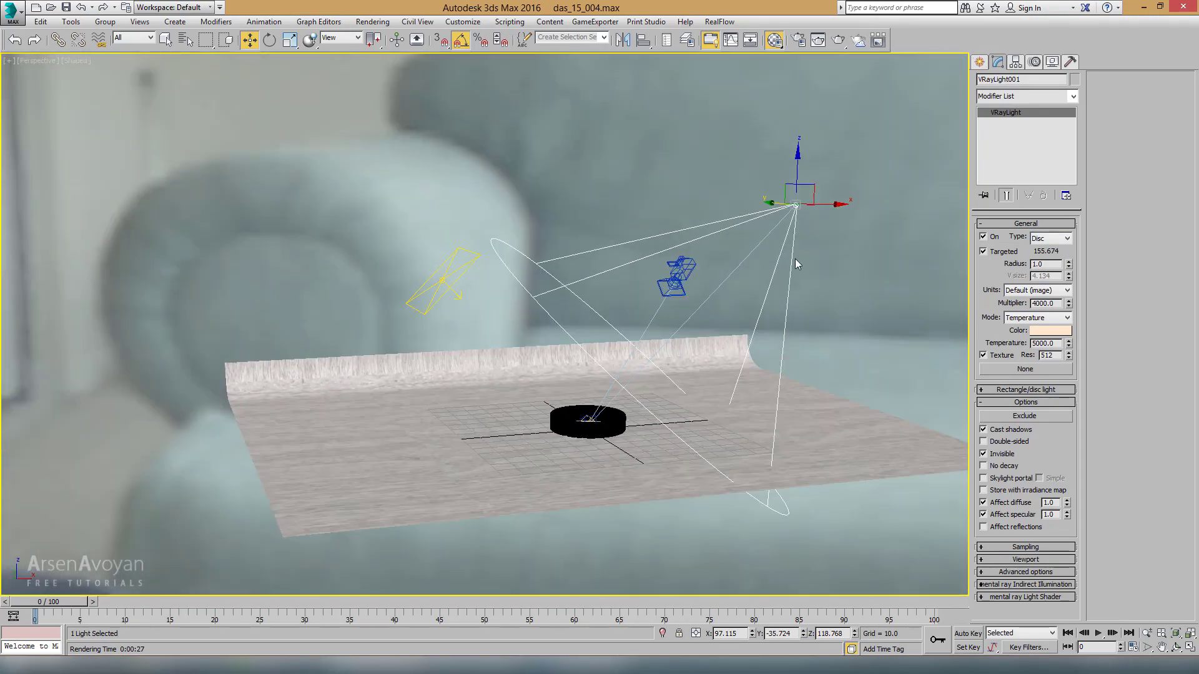
alt+middle_drag(795, 259, 793, 255)
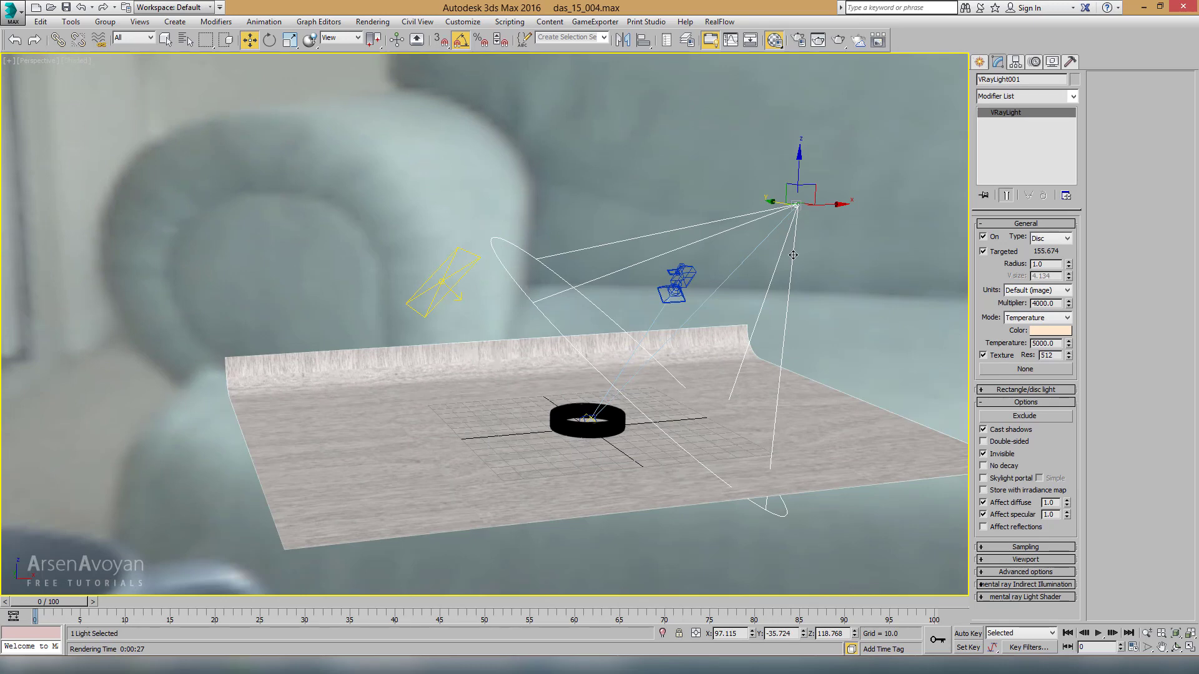
Restore four viewports and maximize the PhysCamera002 view to full screen
key(alt+w)
right_click(821, 397)
key(alt+w)
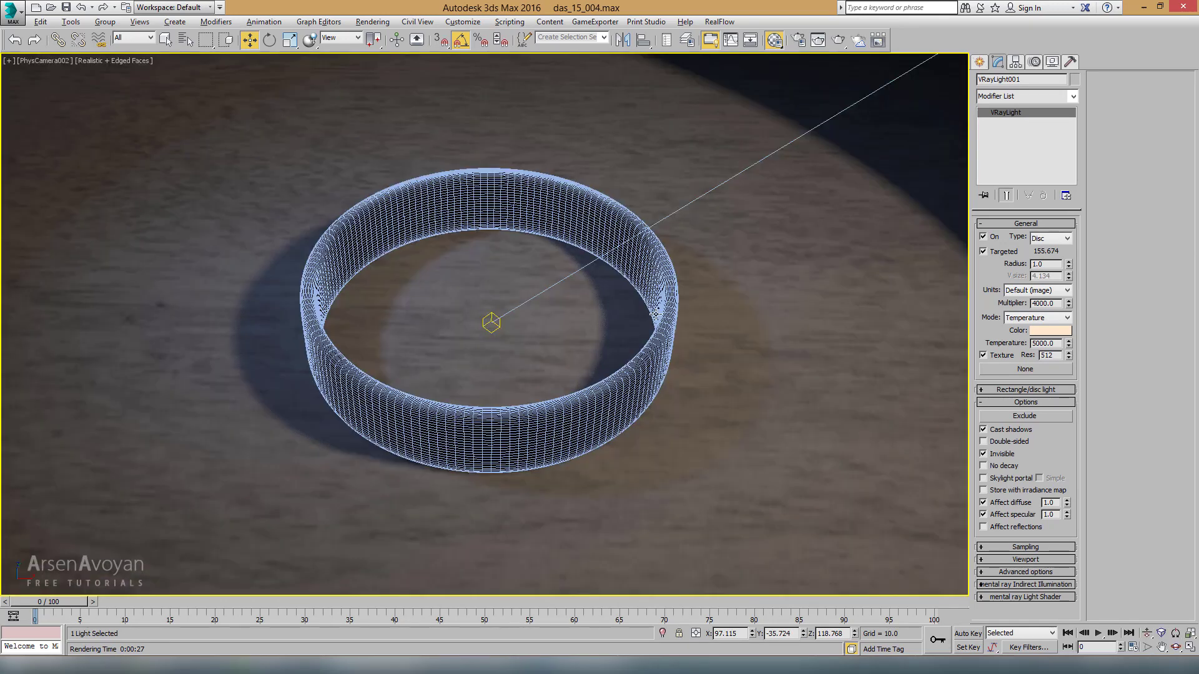
Select the ring tube, hide edged faces, and inspect the gold and wood materials
click(604, 232)
key(F4)
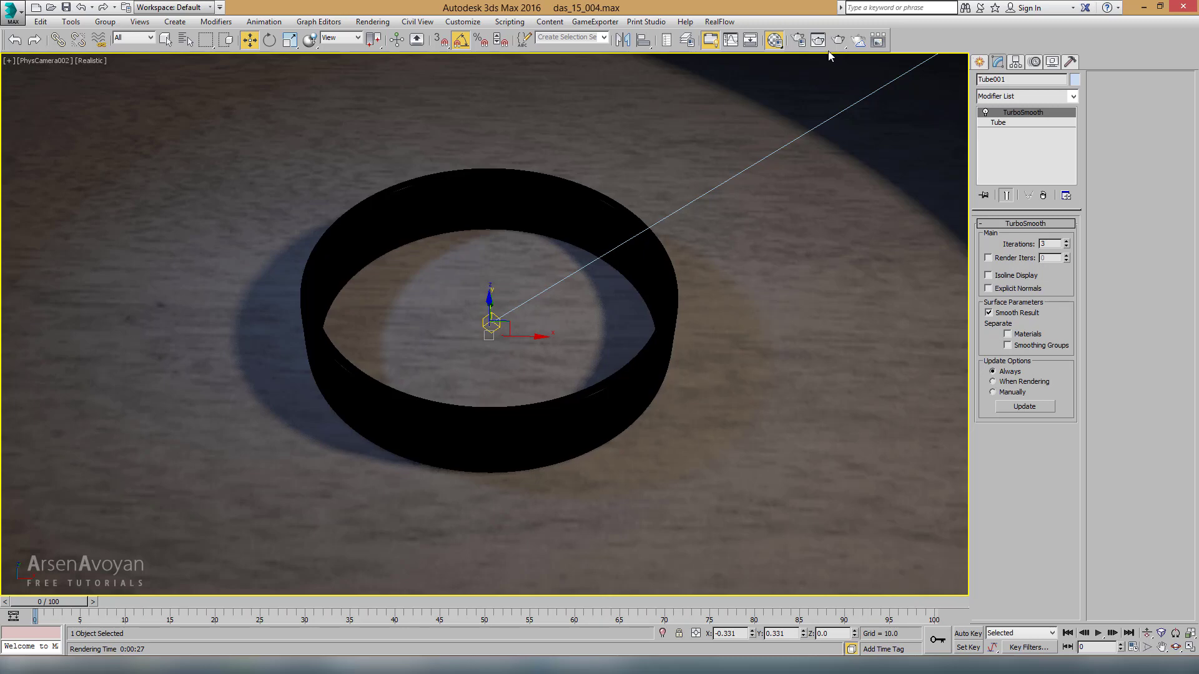
key(m)
click(809, 136)
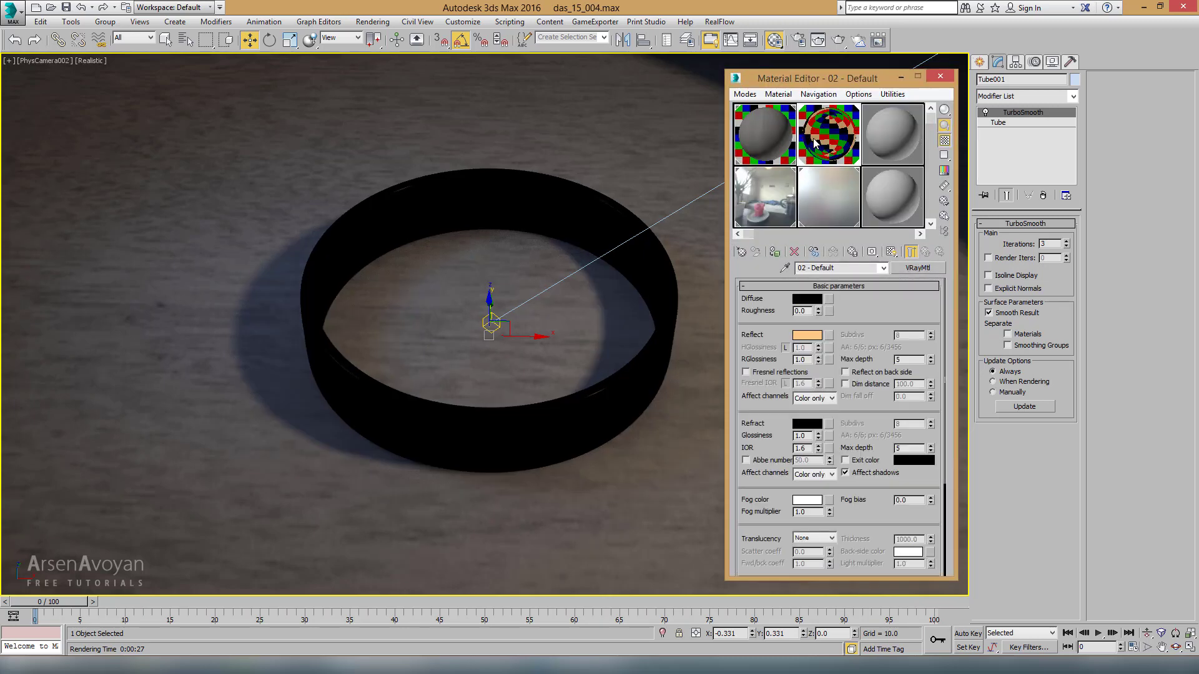
click(765, 134)
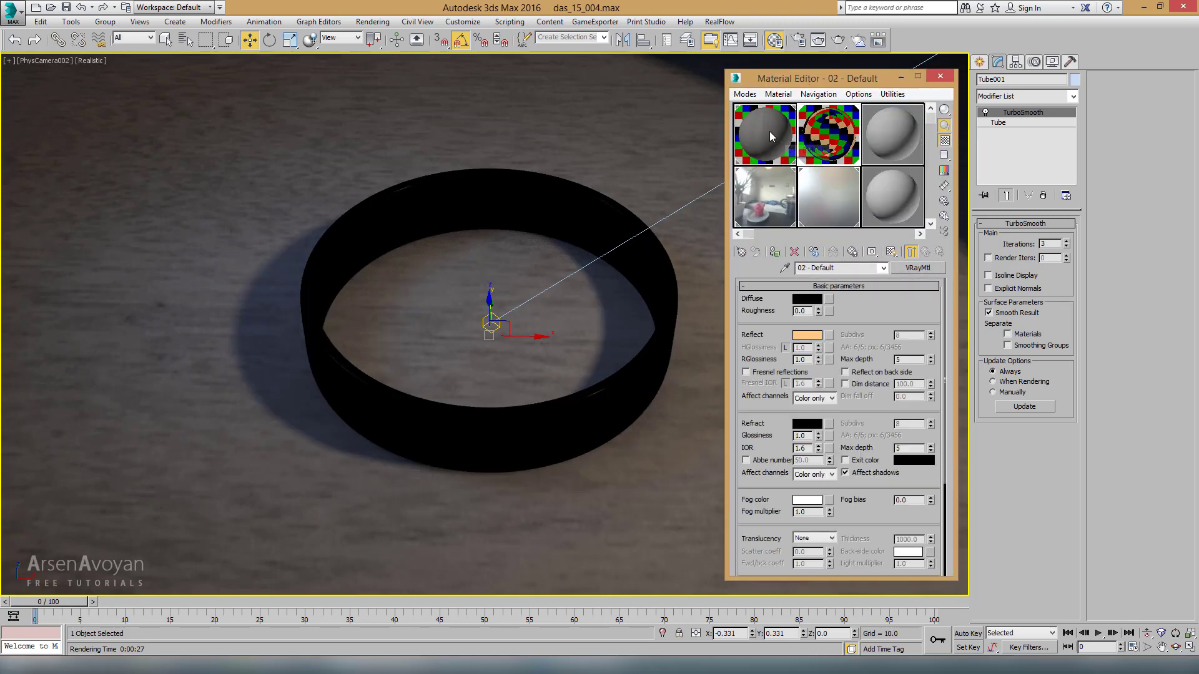
Review the apt-BLRD.hdr and Apt-probe.hdr maps, then open Environment and Effects
click(661, 152)
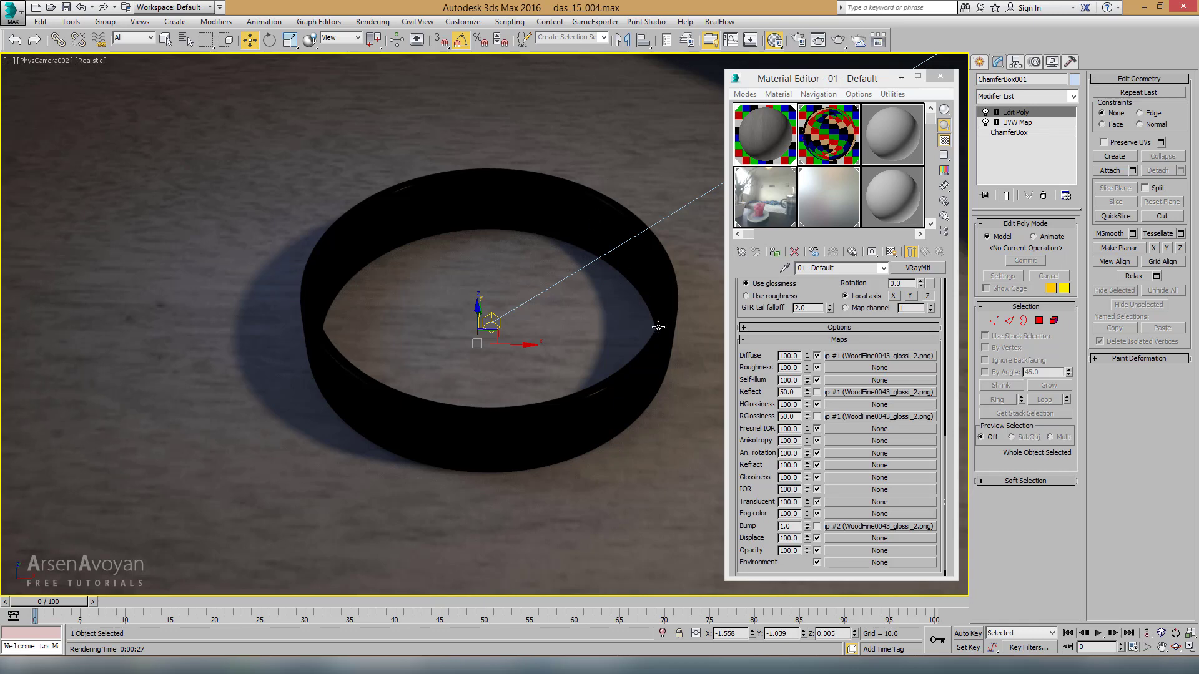
click(767, 205)
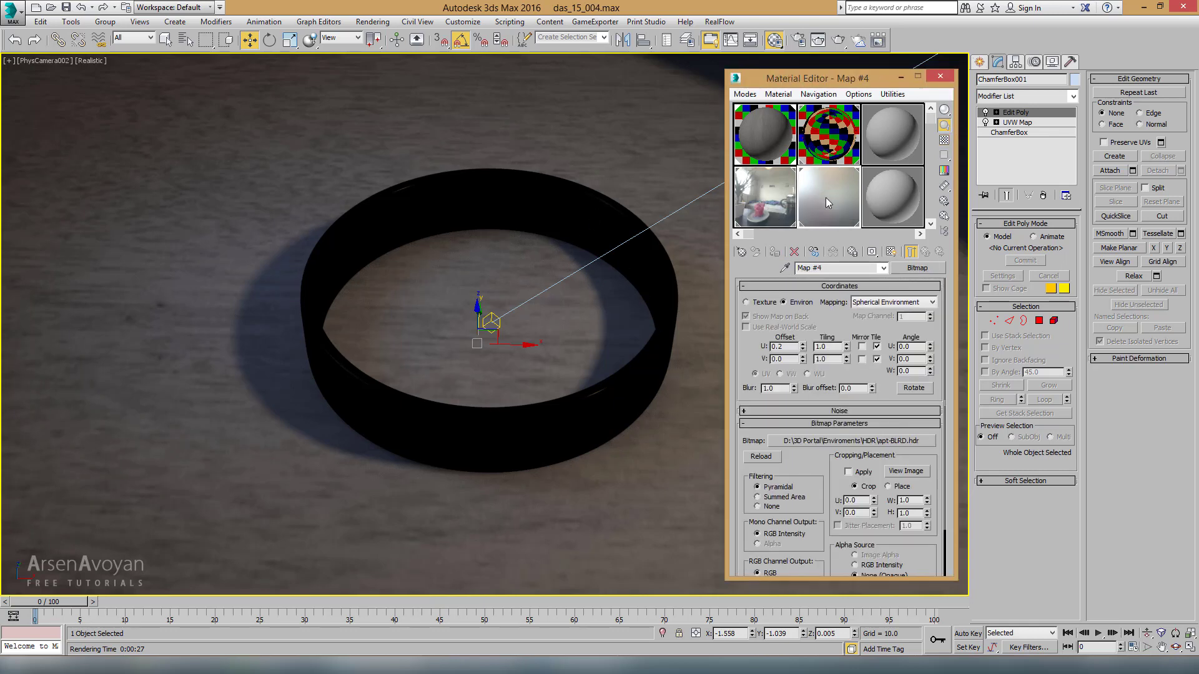
click(802, 201)
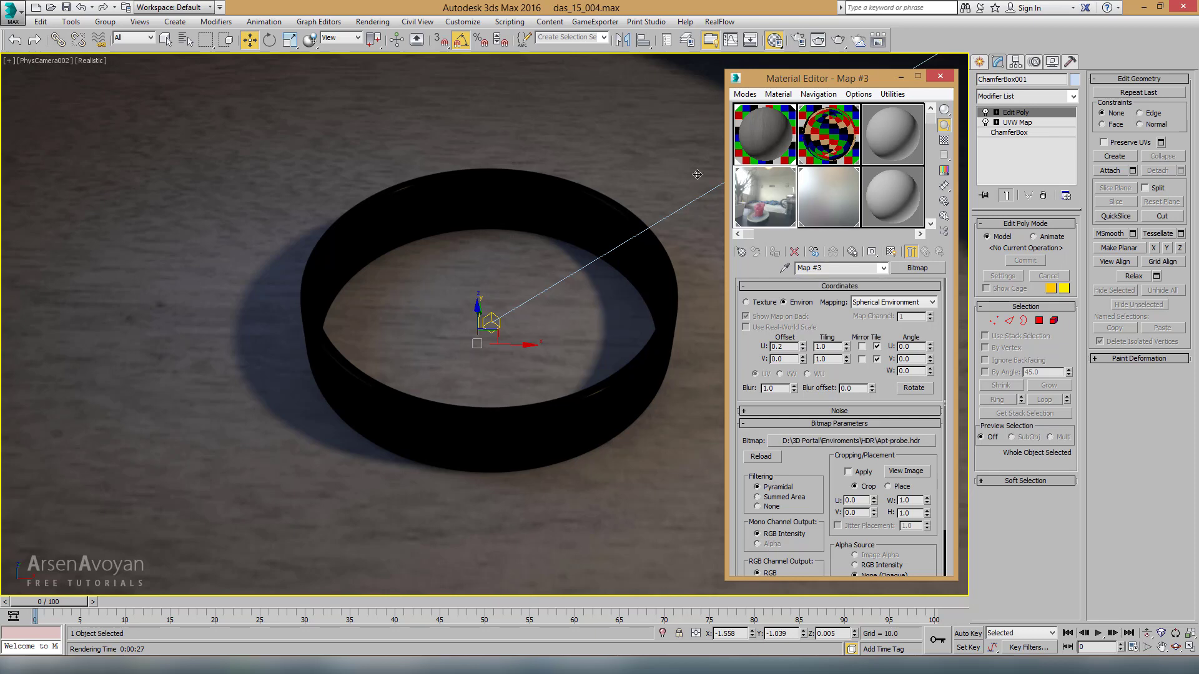
click(372, 21)
click(409, 179)
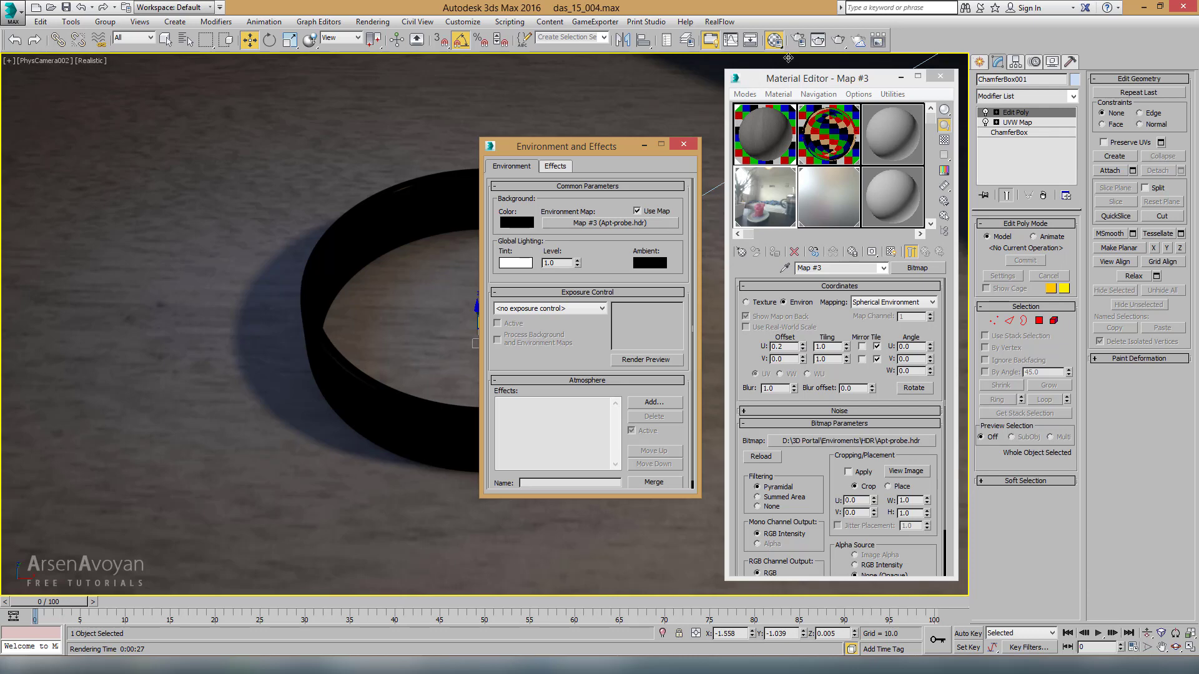
In Render Setup, review the V-Ray settings and load the GI environment map into the Material Editor
click(801, 41)
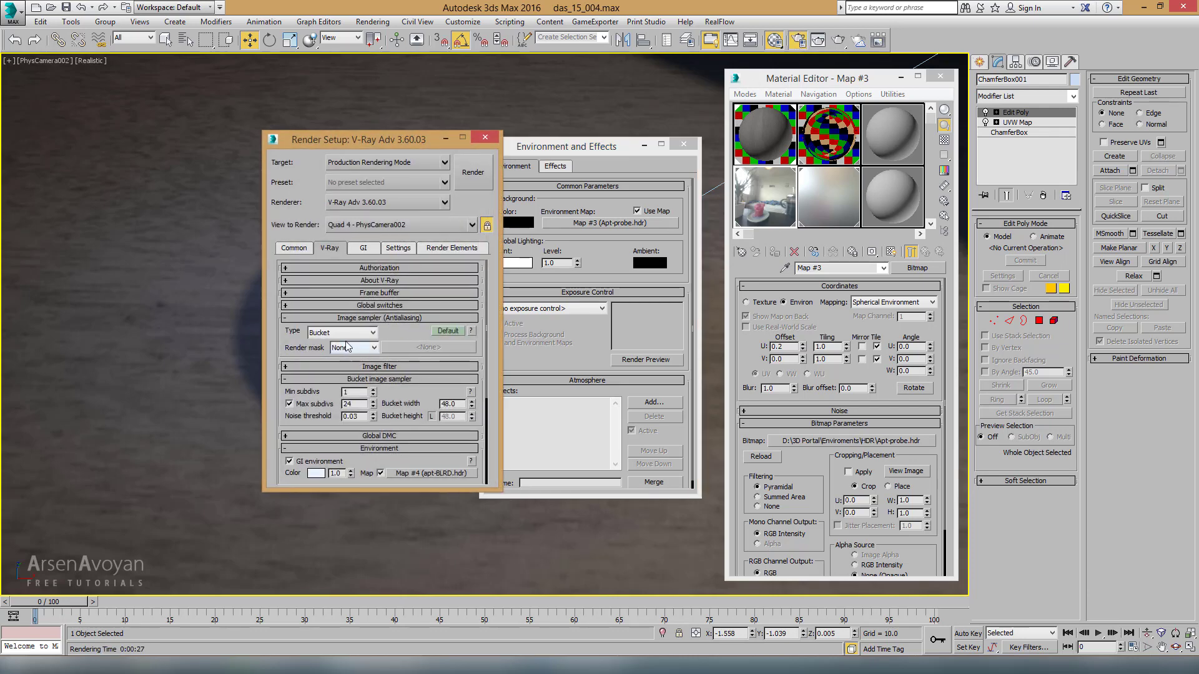
scroll(395, 355, down, 2)
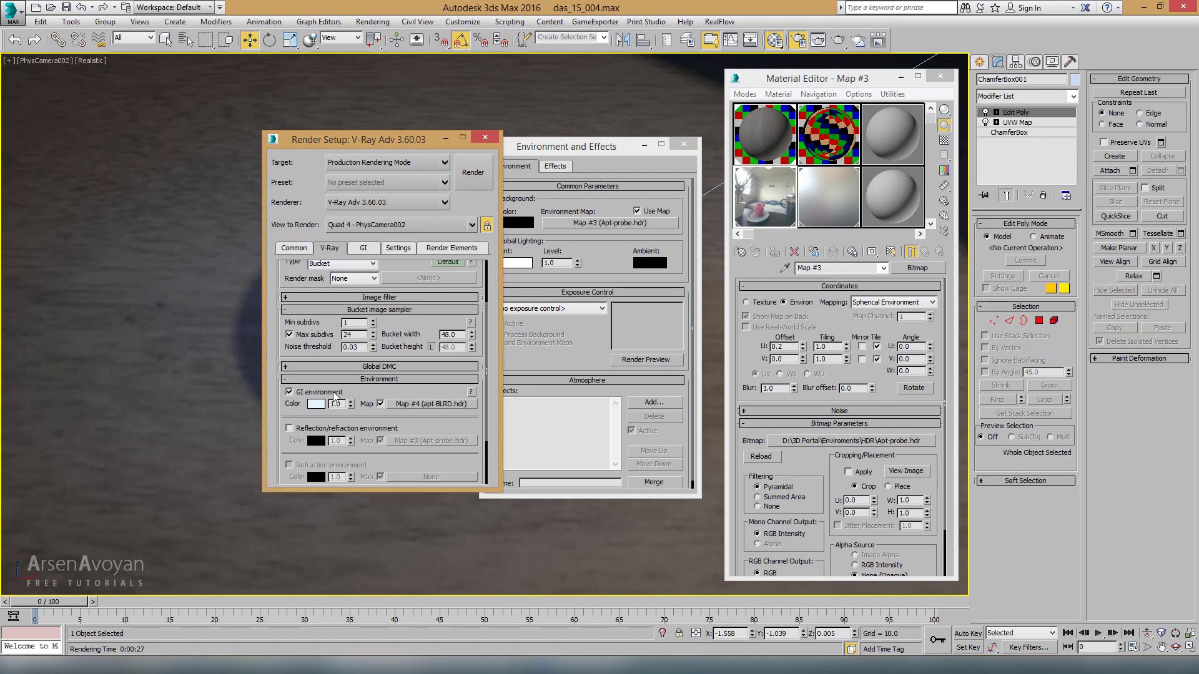
drag(436, 409, 822, 212)
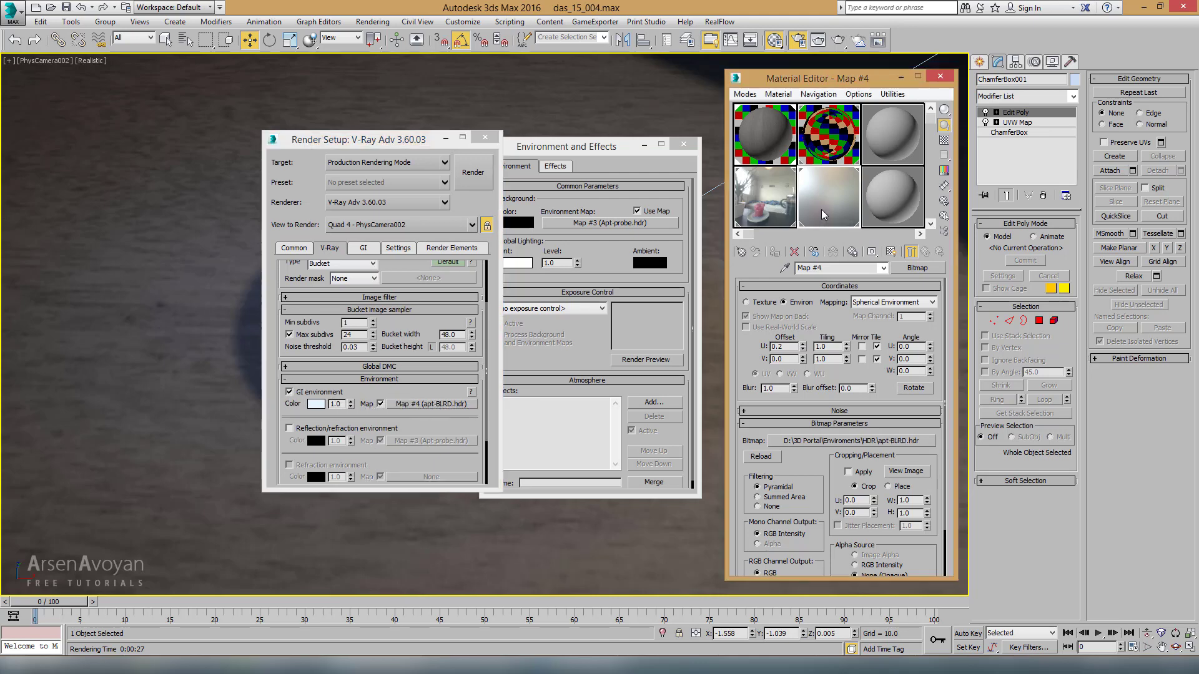
scroll(536, 198, up, 3)
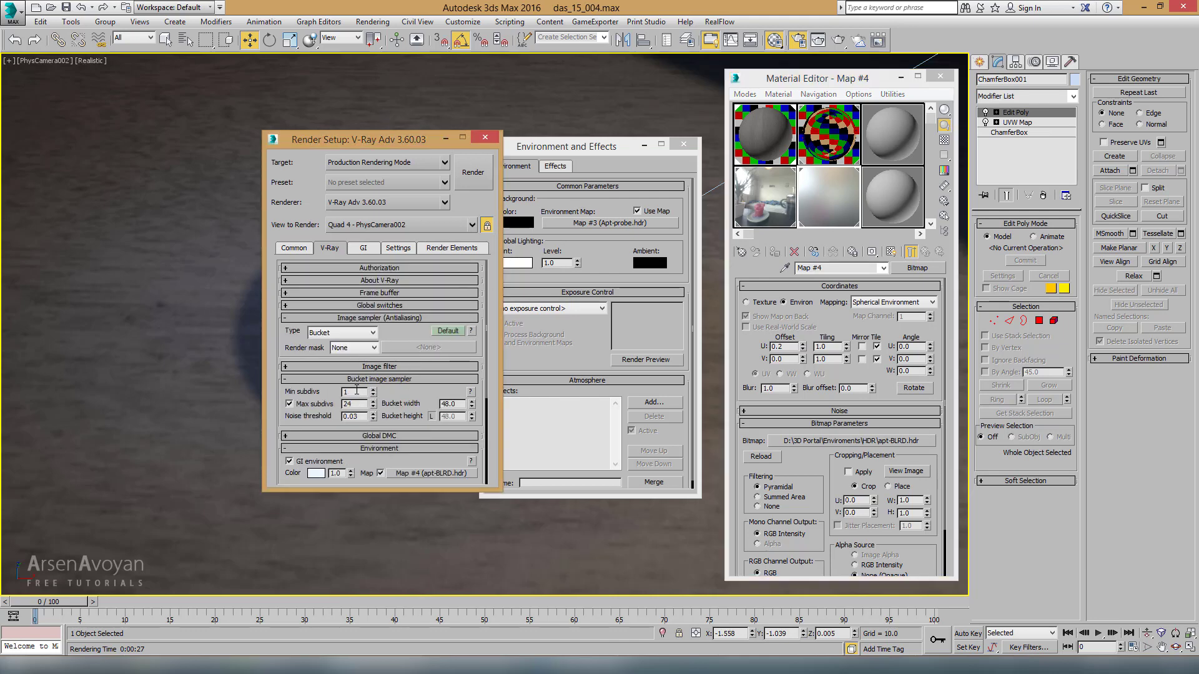
mouse_move(352, 416)
drag(354, 420, 365, 418)
On the GI tab, select the Light cache Subdivs value of 500 for editing
click(364, 248)
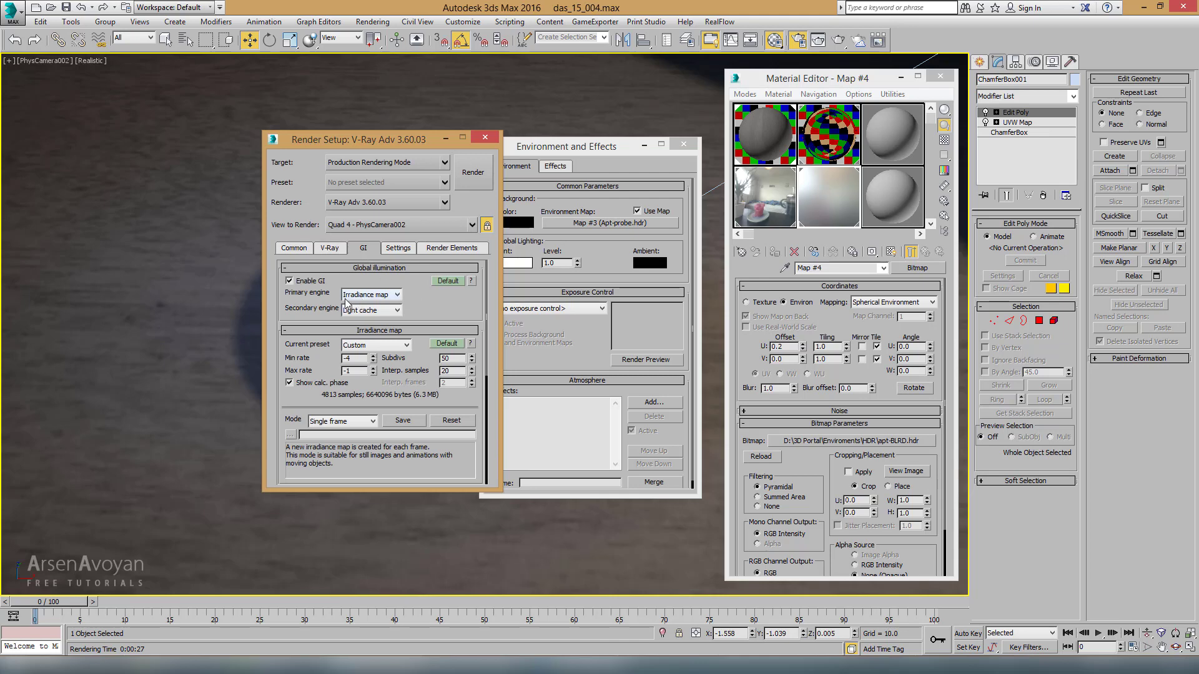
double_click(347, 371)
scroll(400, 427, down, 2)
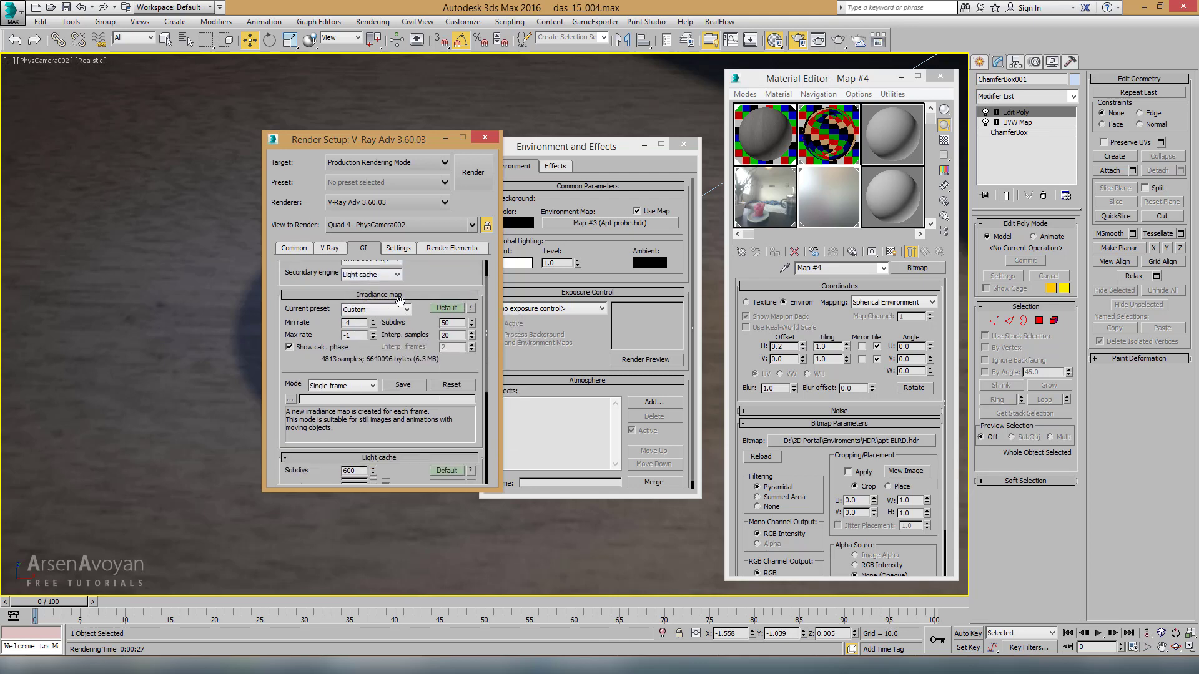
scroll(400, 427, down, 3)
double_click(351, 353)
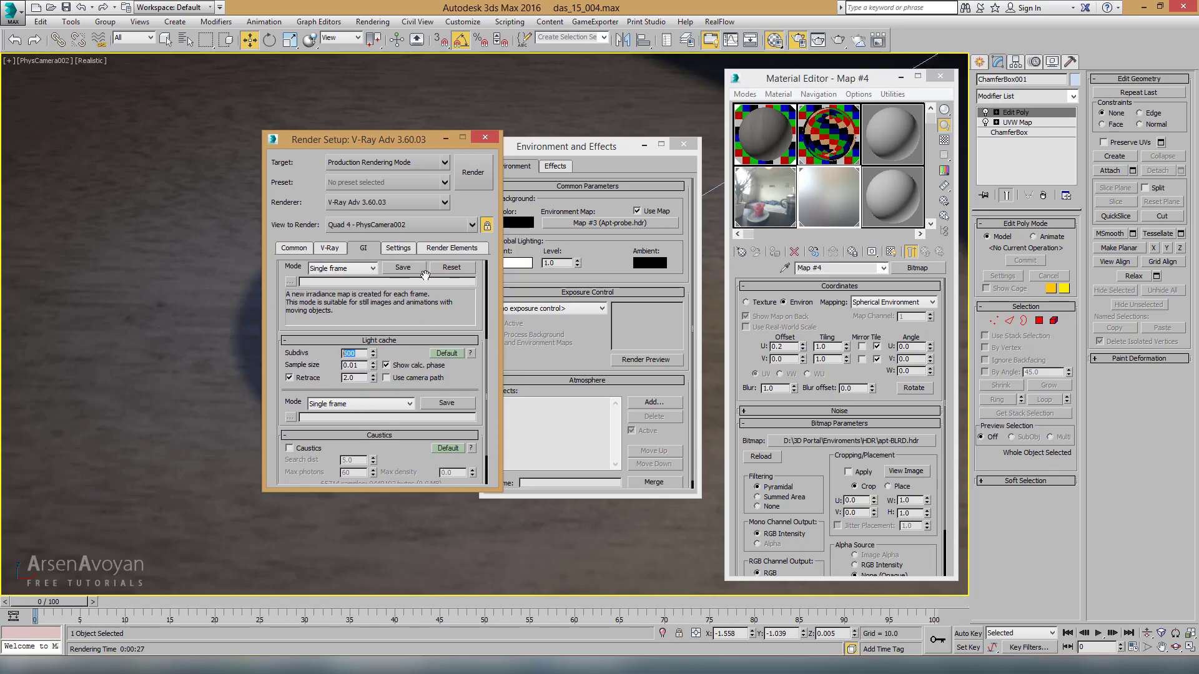
Set Light cache Subdivs to 600 and render the camera view at 1280 x 720
text(600)
click(472, 174)
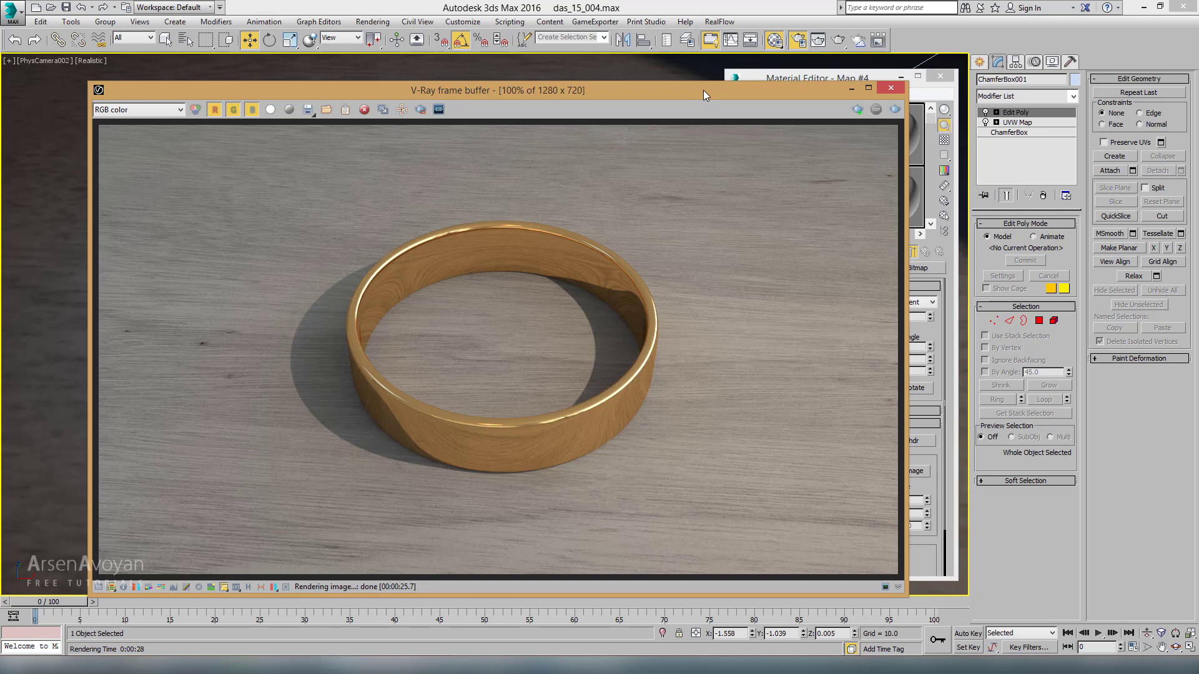
drag(703, 90, 700, 88)
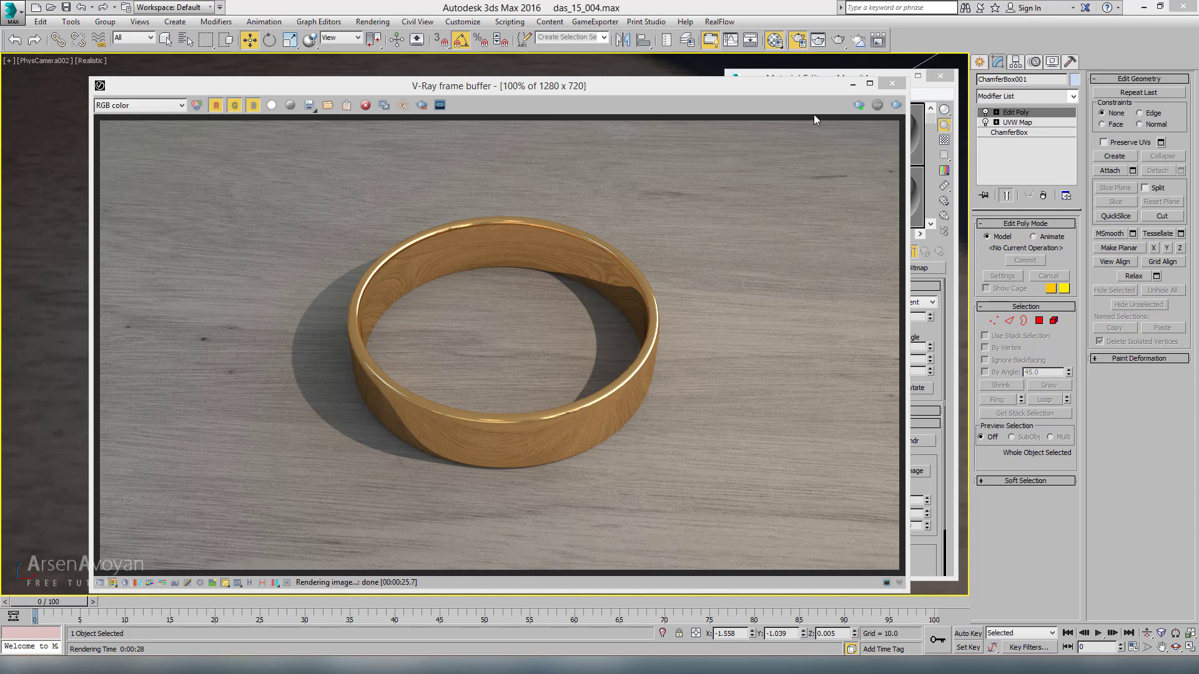
mouse_move(821, 89)
mouse_down()
mouse_move(745, 159)
mouse_move(615, 228)
mouse_move(587, 277)
mouse_up()
Close the Material Editor, Environment and Effects and Render Setup; move the frame buffer to the bottom
click(940, 75)
click(684, 144)
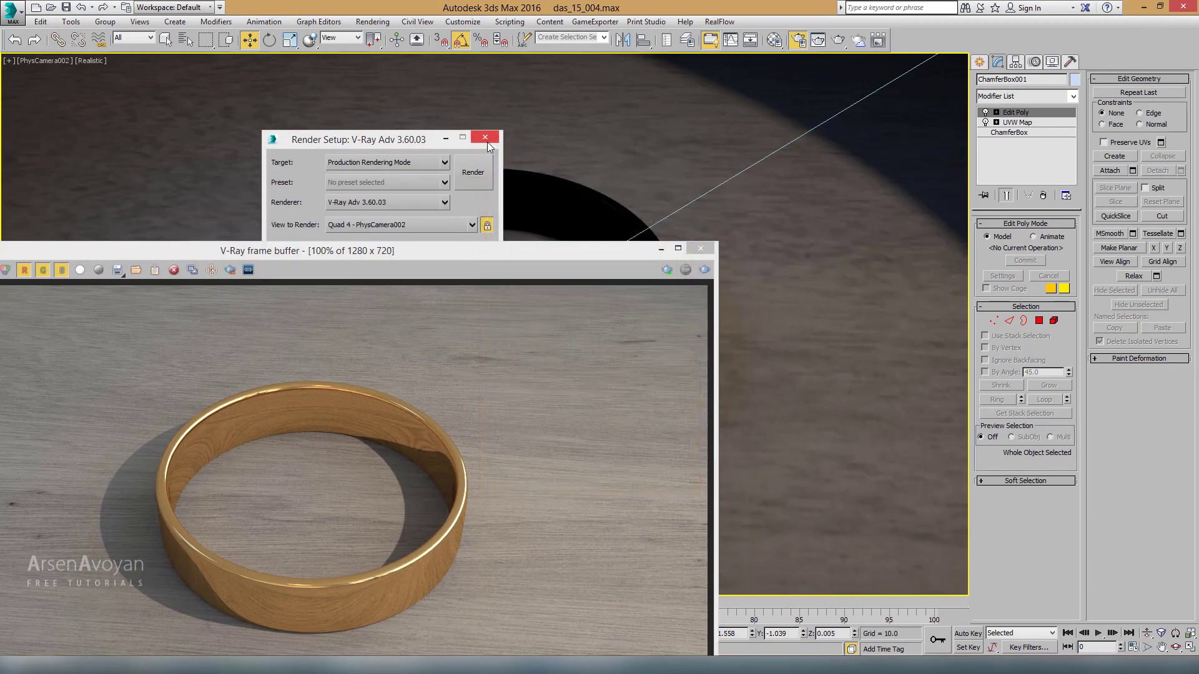
click(485, 136)
drag(498, 253, 690, 613)
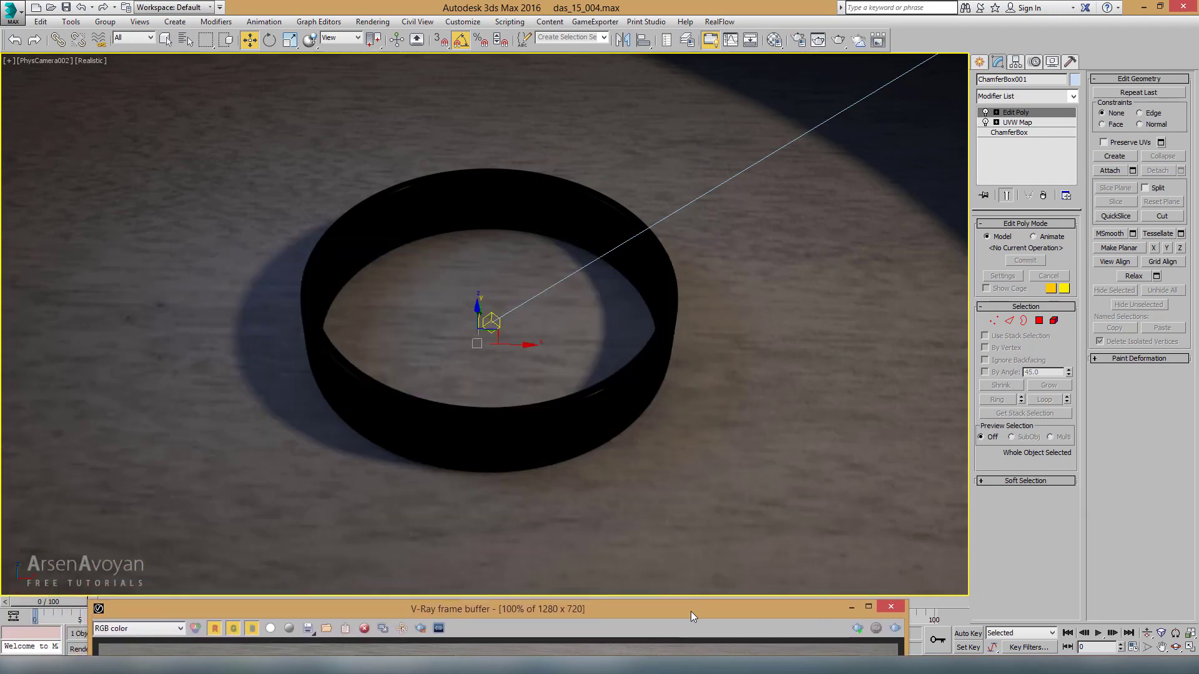
Return to four viewports and select disc light VRayLight001 in the Front viewport
key(alt+w)
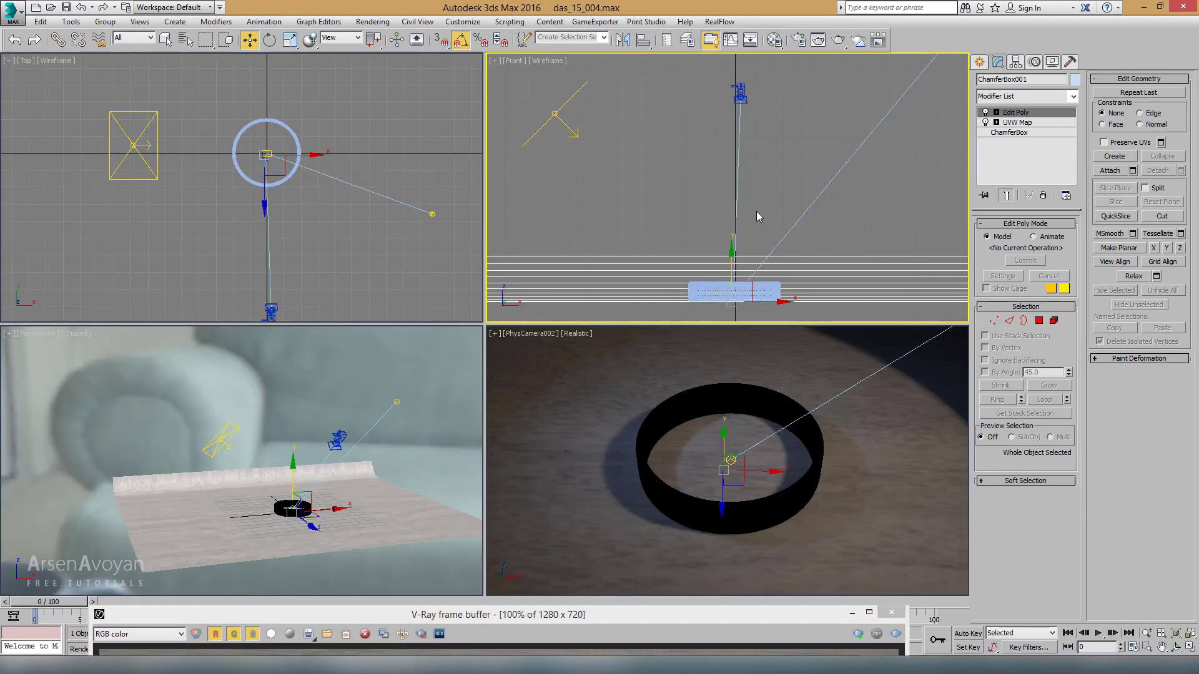
right_click(755, 211)
click(816, 143)
scroll(846, 216, up, 4)
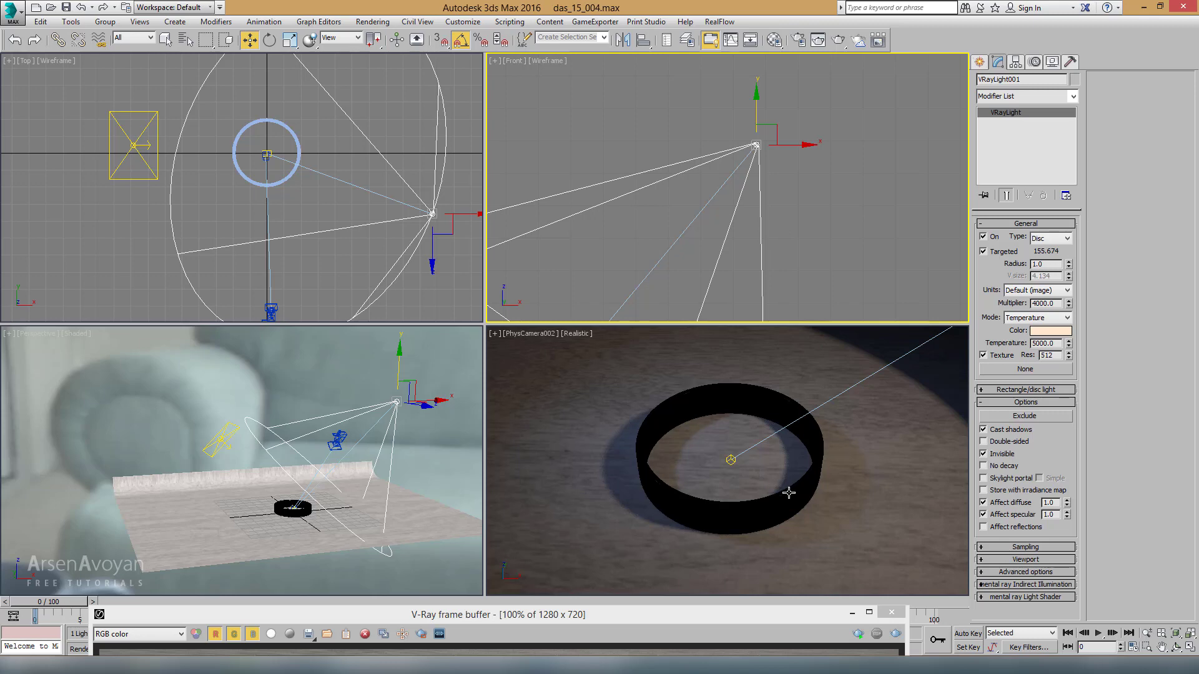
click(682, 208)
click(756, 137)
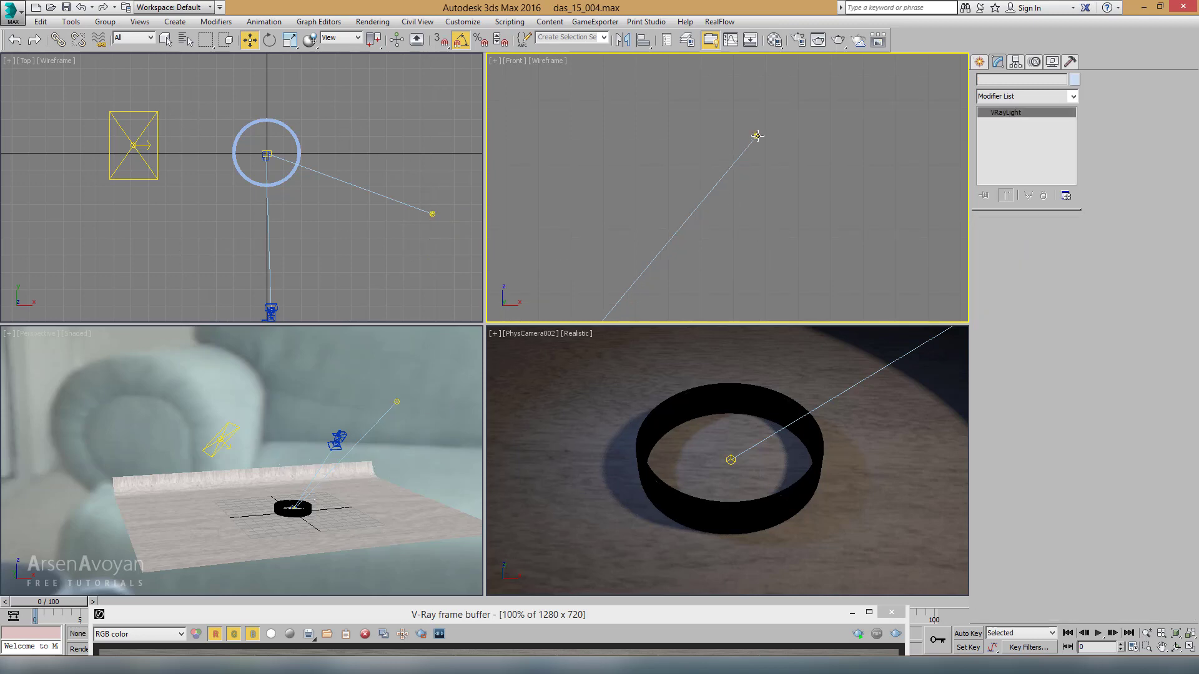
middle_drag(731, 215, 793, 152)
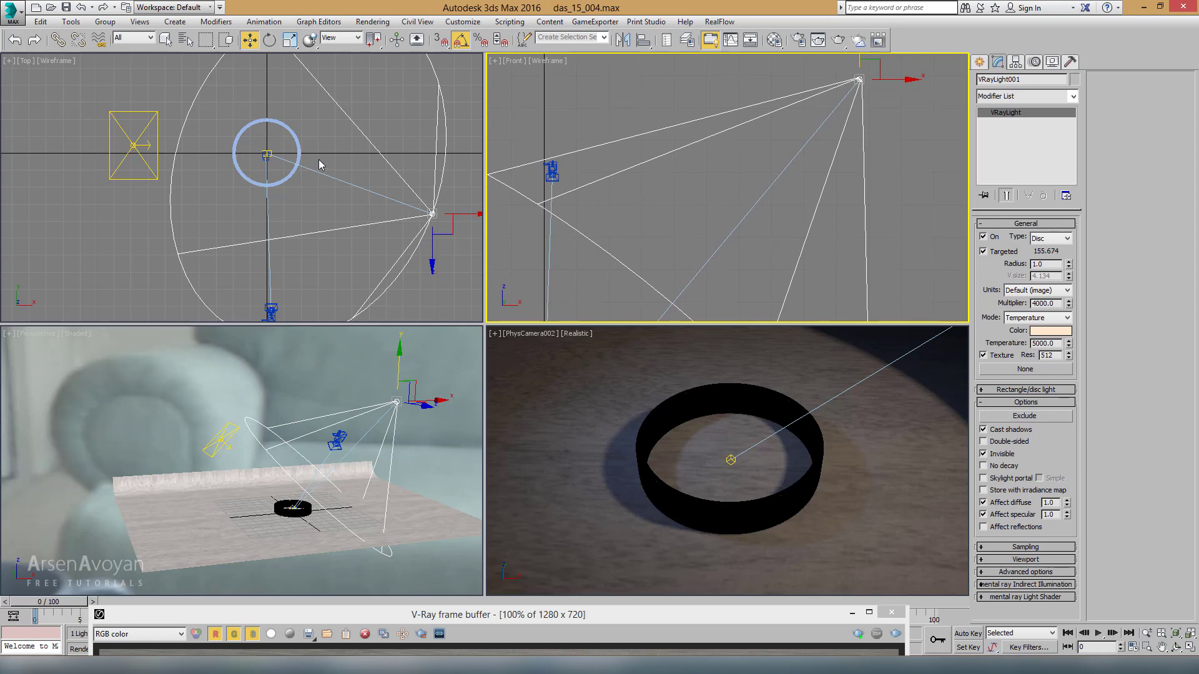
scroll(833, 163, up, 3)
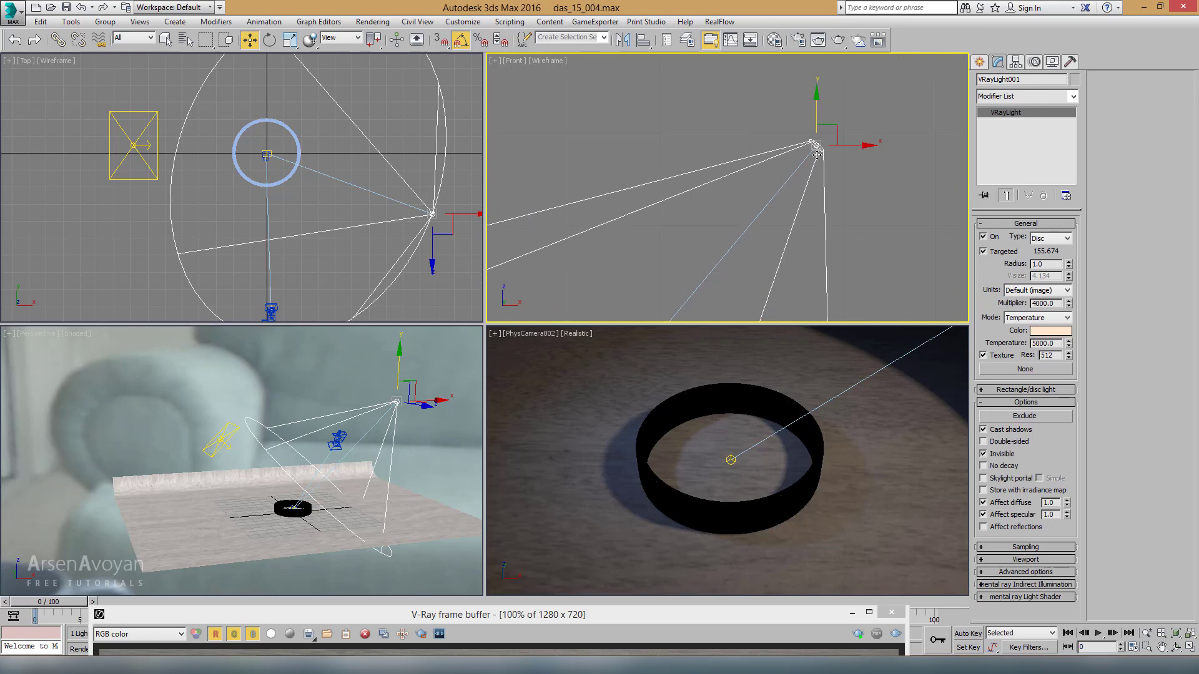
Nudge VRayLight001 slightly left and bring the ring render back to screen centre
click(818, 146)
drag(818, 146, 804, 147)
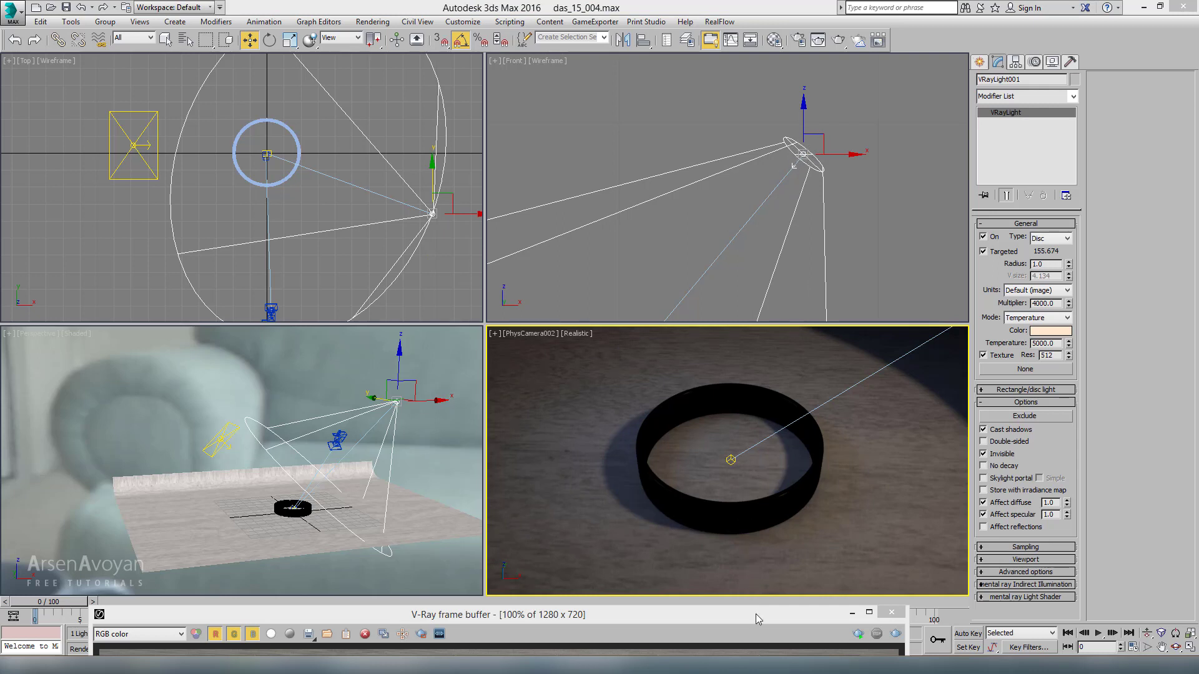
drag(755, 613, 798, 88)
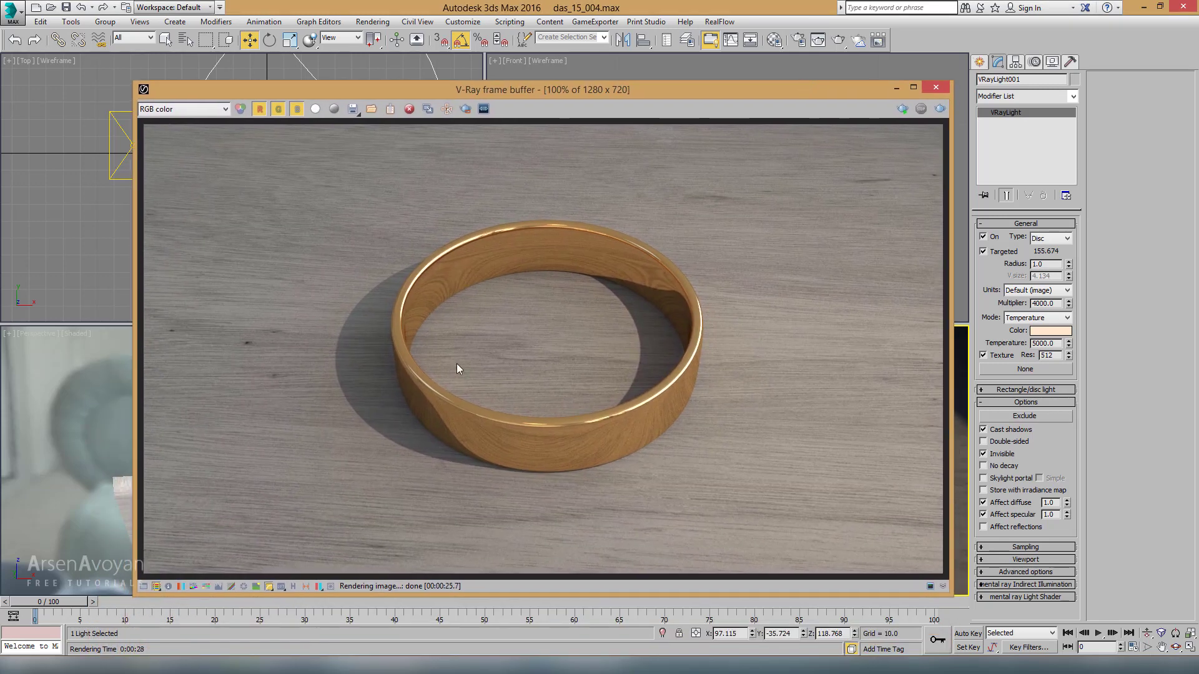
Enable Caustics in the Render Setup GI tab (search distance 5.0, max photons 60)
click(798, 42)
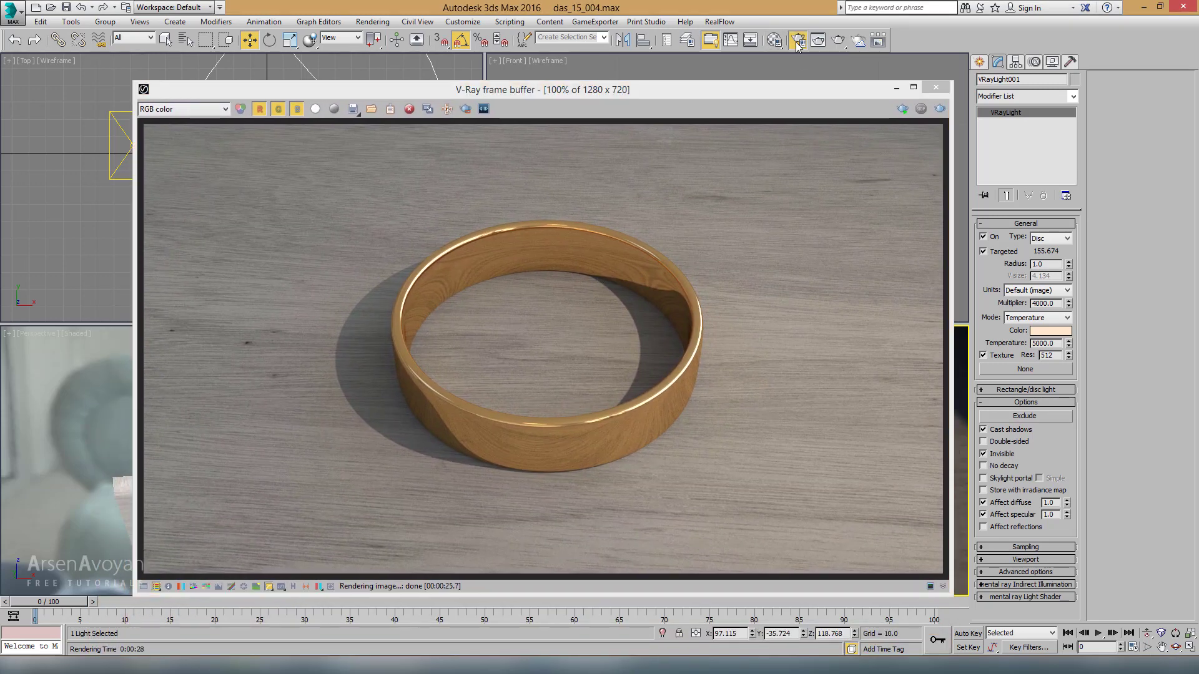
drag(407, 142, 711, 74)
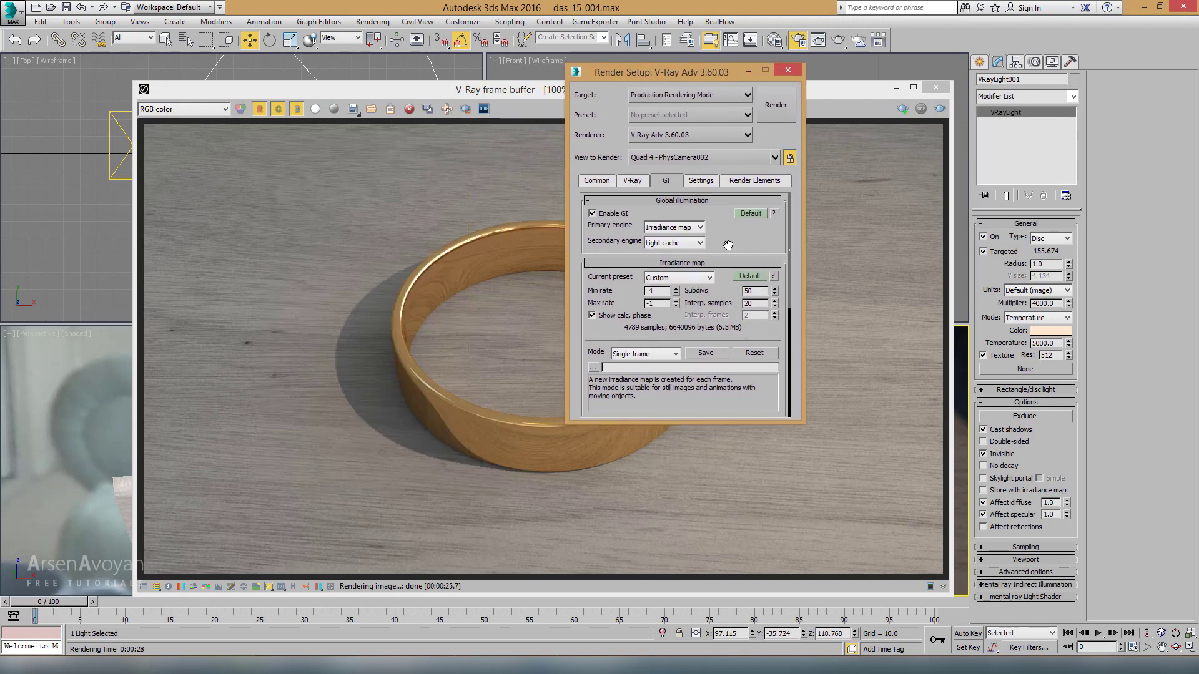
scroll(728, 244, down, 2)
scroll(725, 262, down, 3)
scroll(717, 290, down, 3)
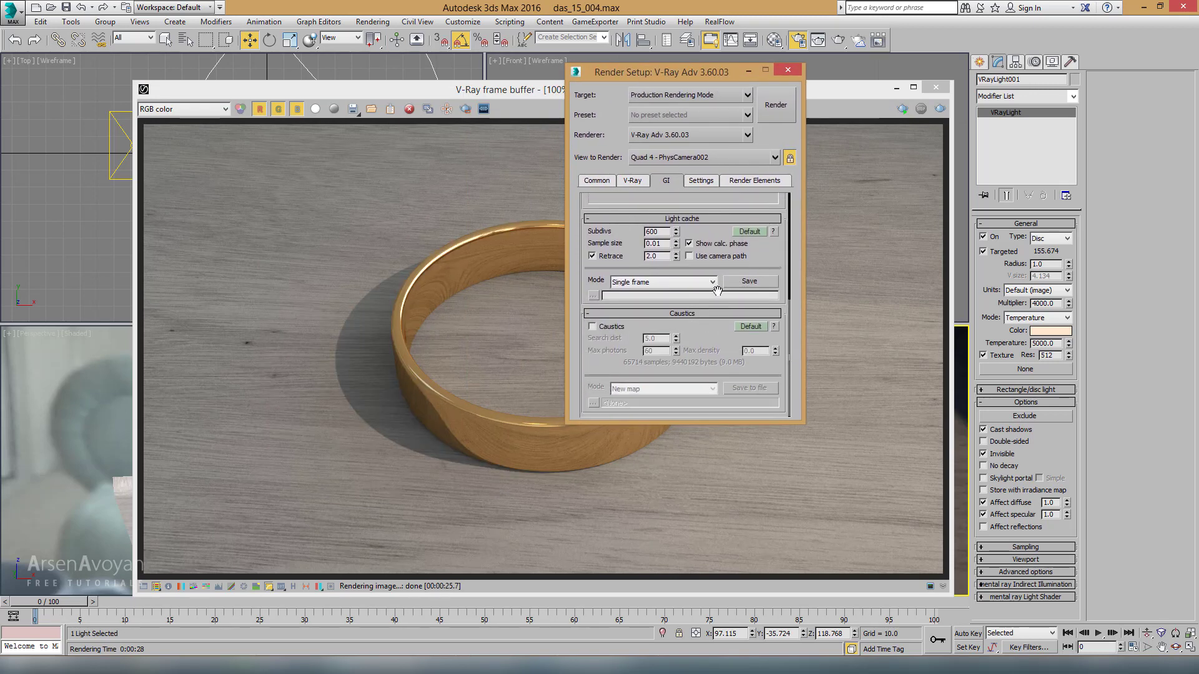
click(652, 317)
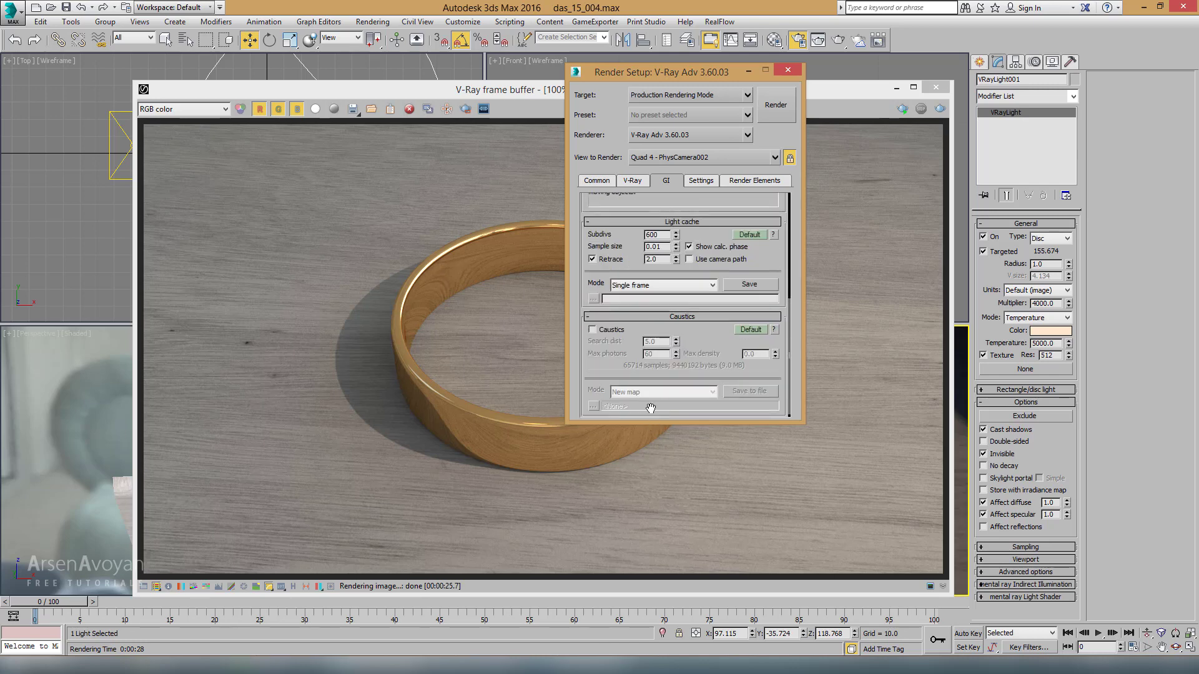
click(592, 330)
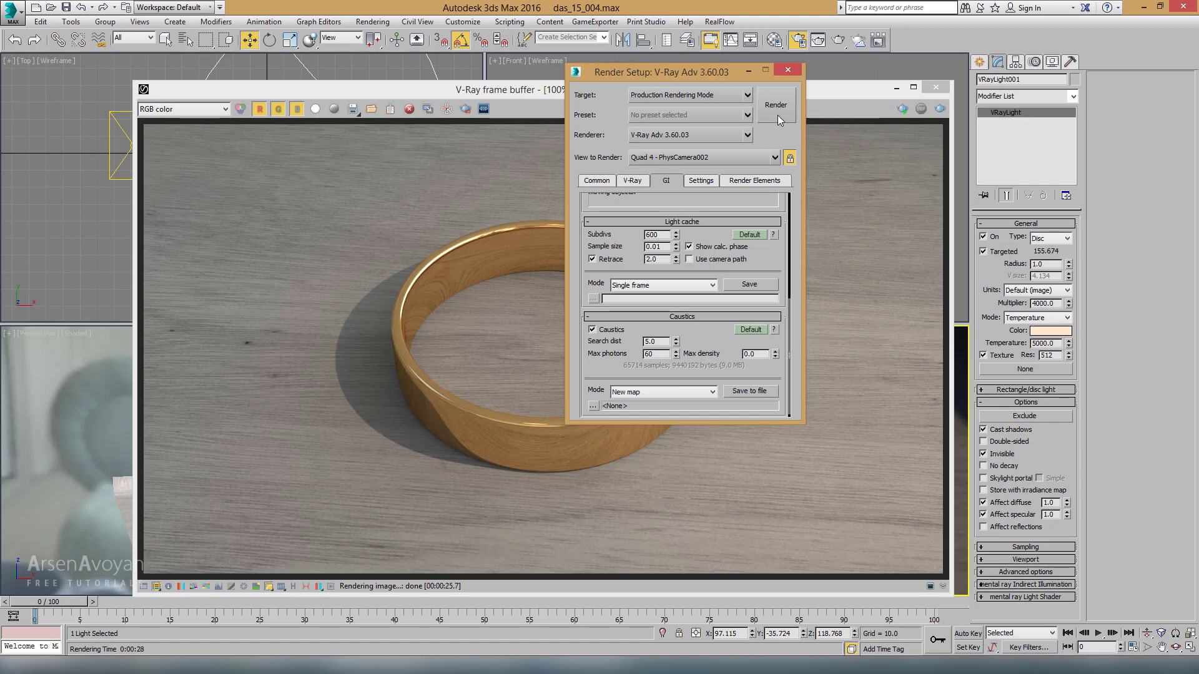
Close Render Setup, minimize the V-Ray frame buffer, and pan the Front viewport
click(790, 73)
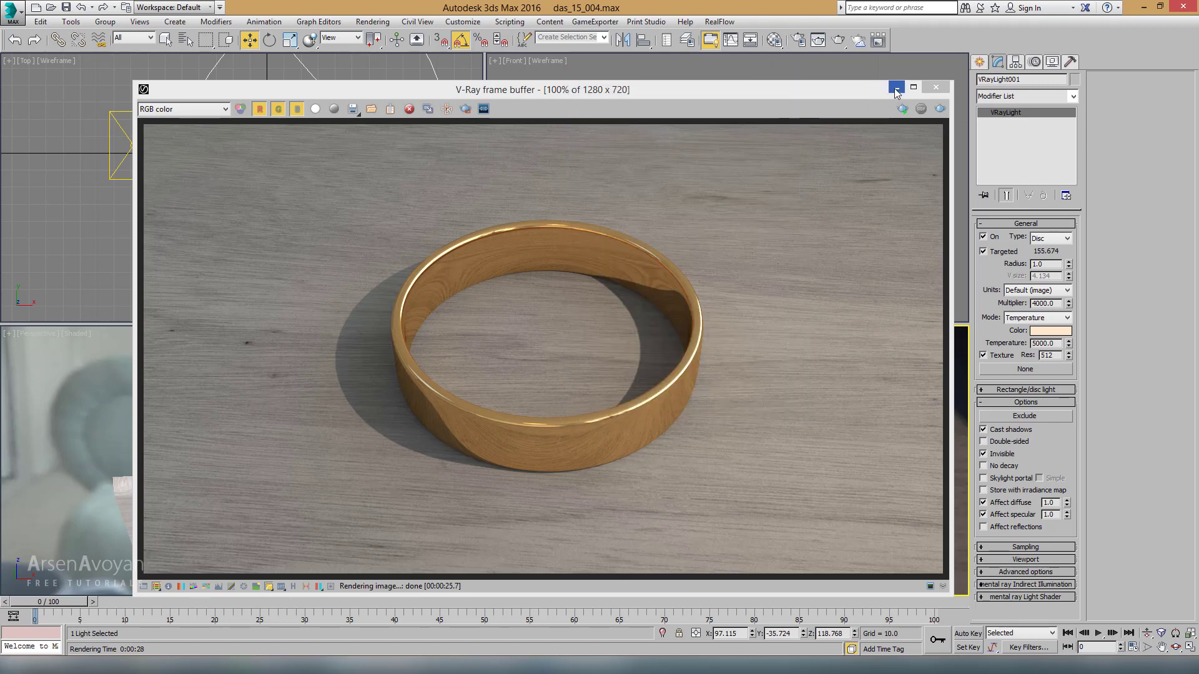
click(896, 89)
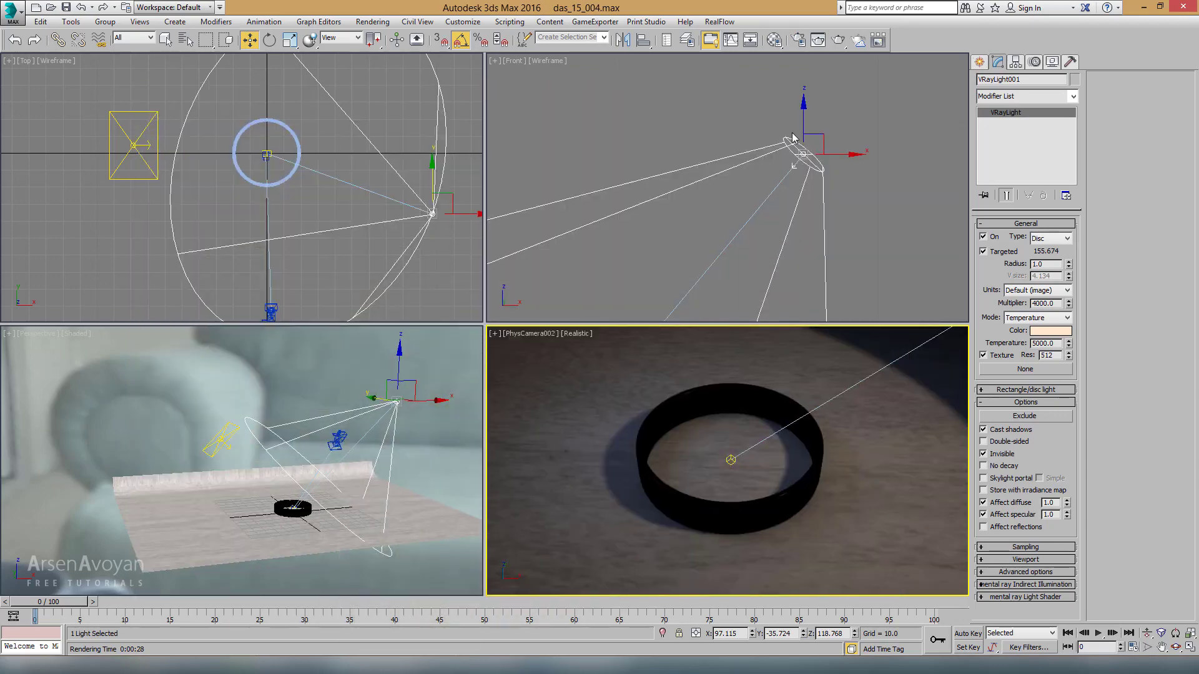
middle_drag(774, 206, 773, 175)
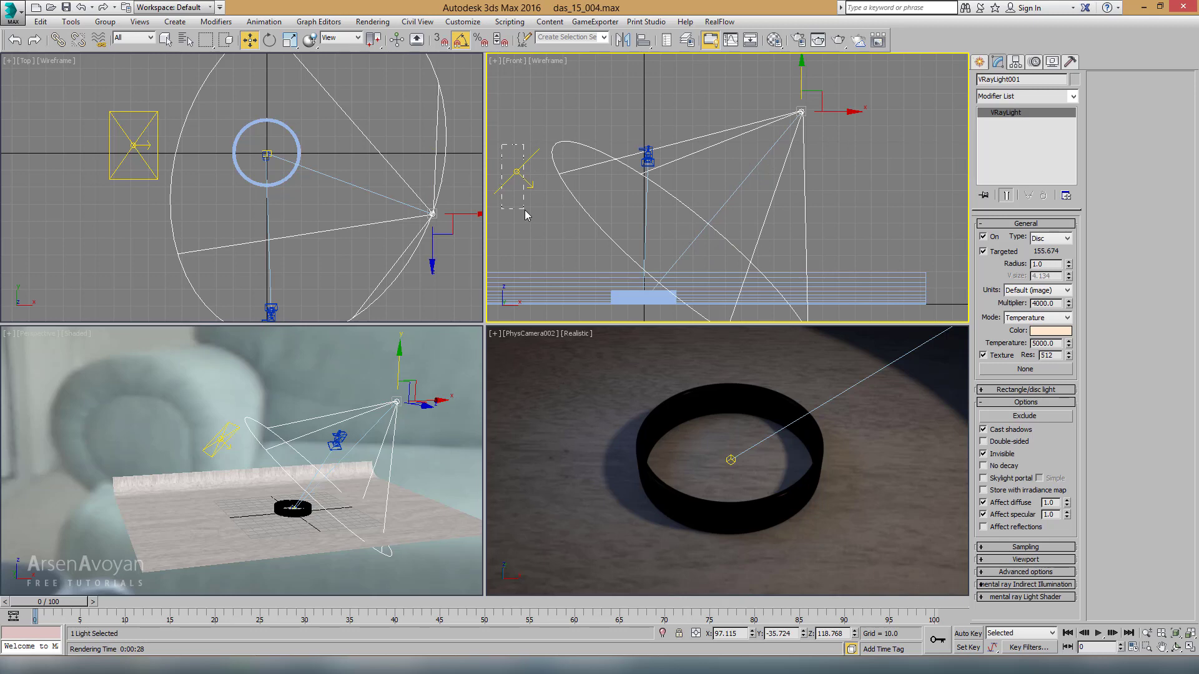
Select VRayLight002, then clear the selection and select disc light VRayLight001
drag(504, 154, 526, 215)
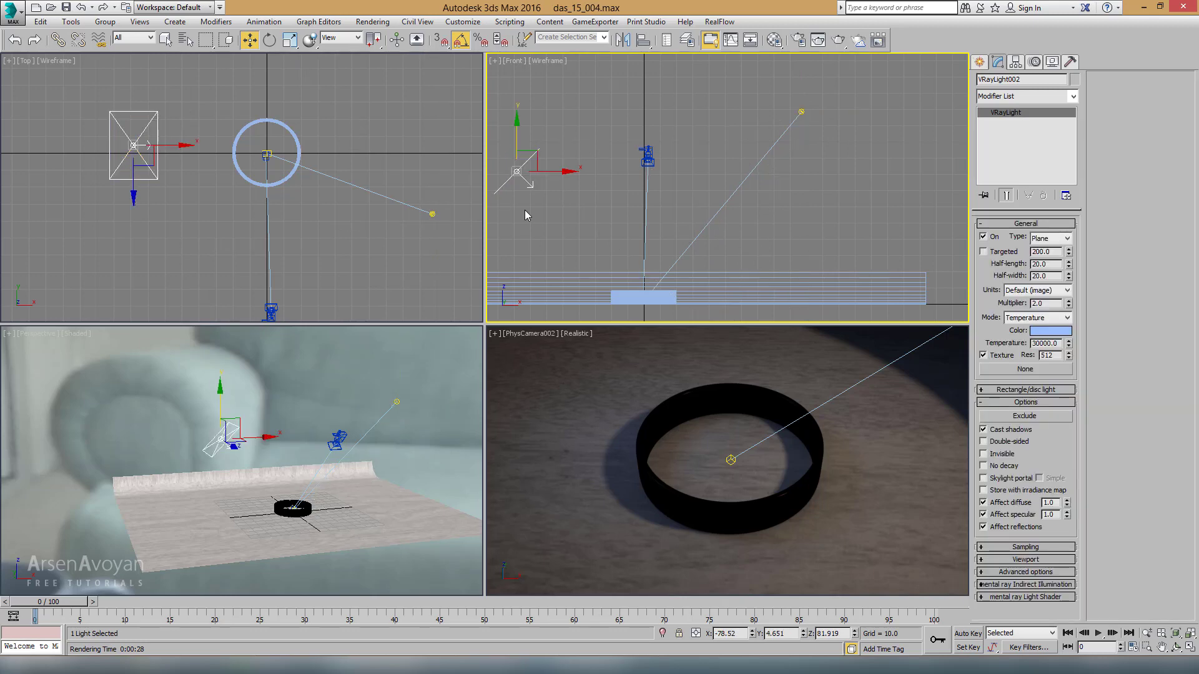
middle_drag(571, 205, 619, 206)
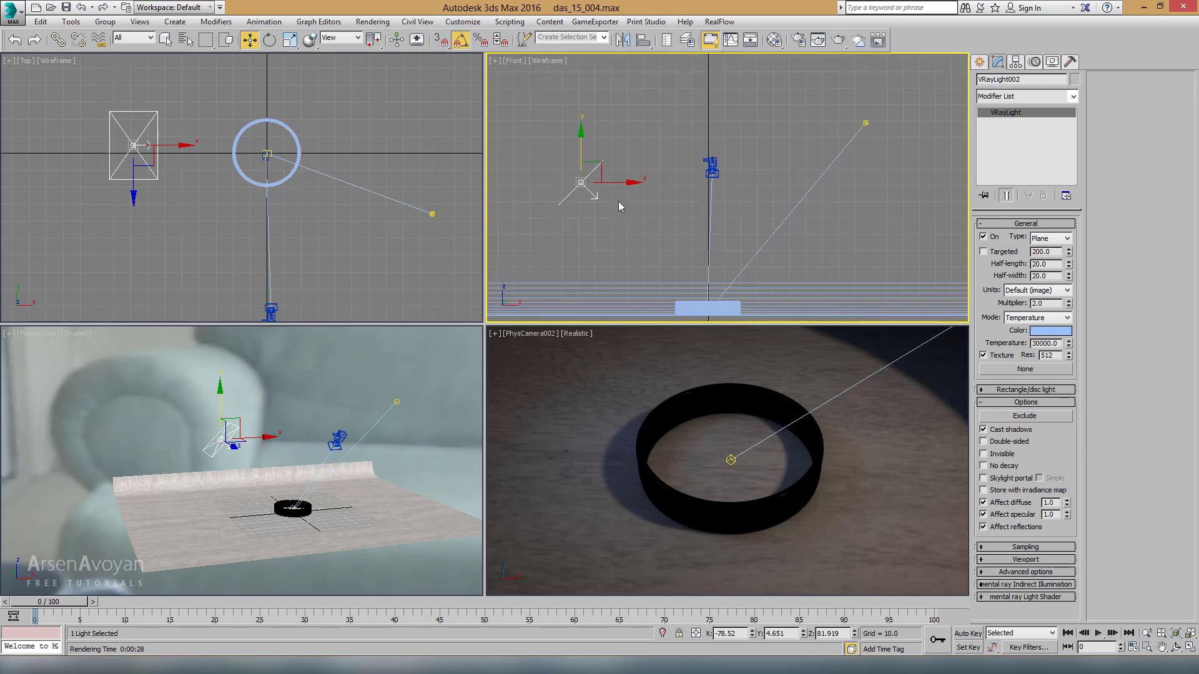
drag(649, 216, 576, 121)
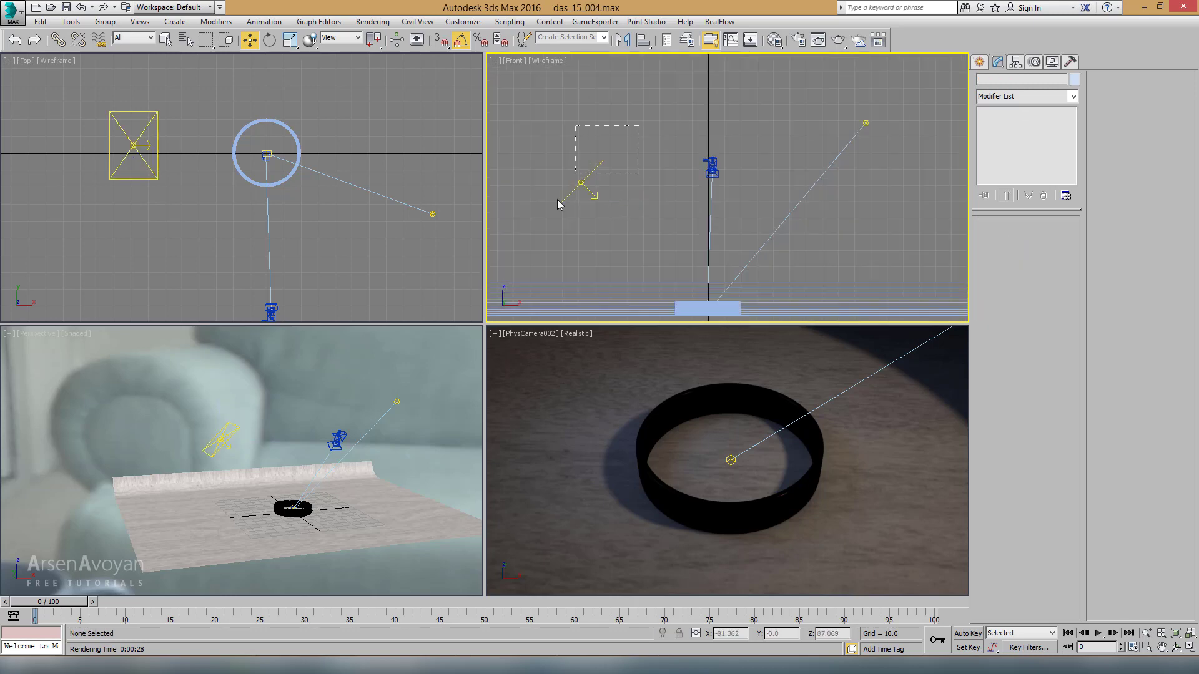
click(867, 124)
click(714, 129)
middle_drag(753, 142, 777, 138)
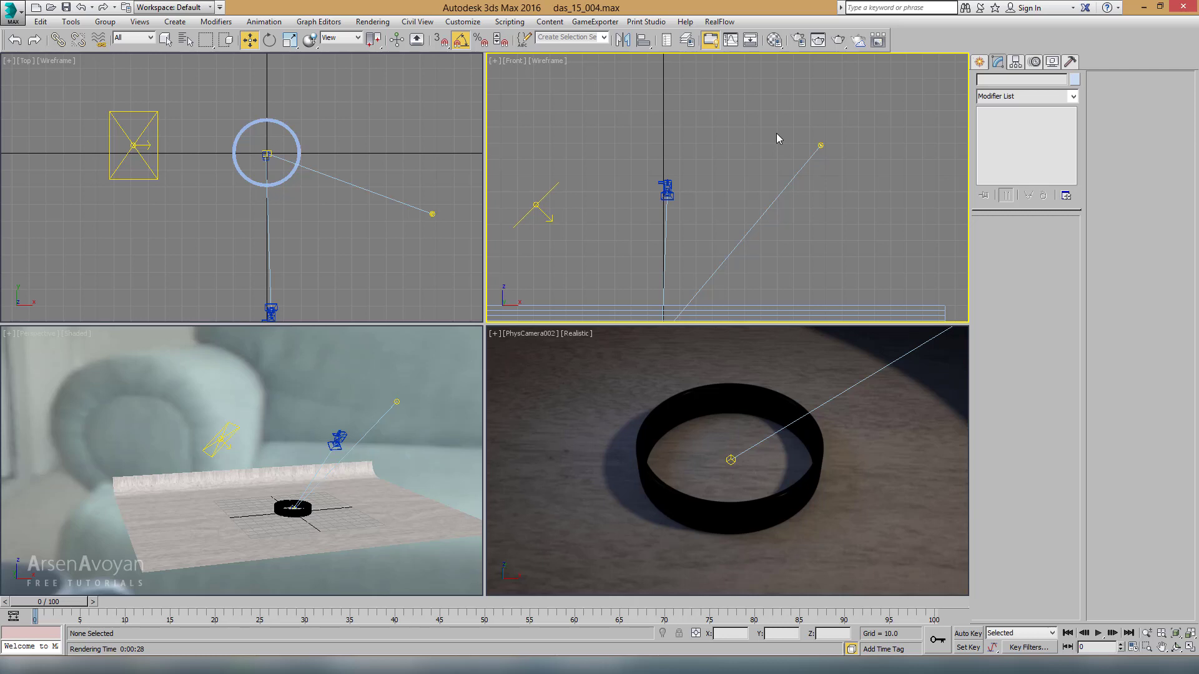
click(820, 144)
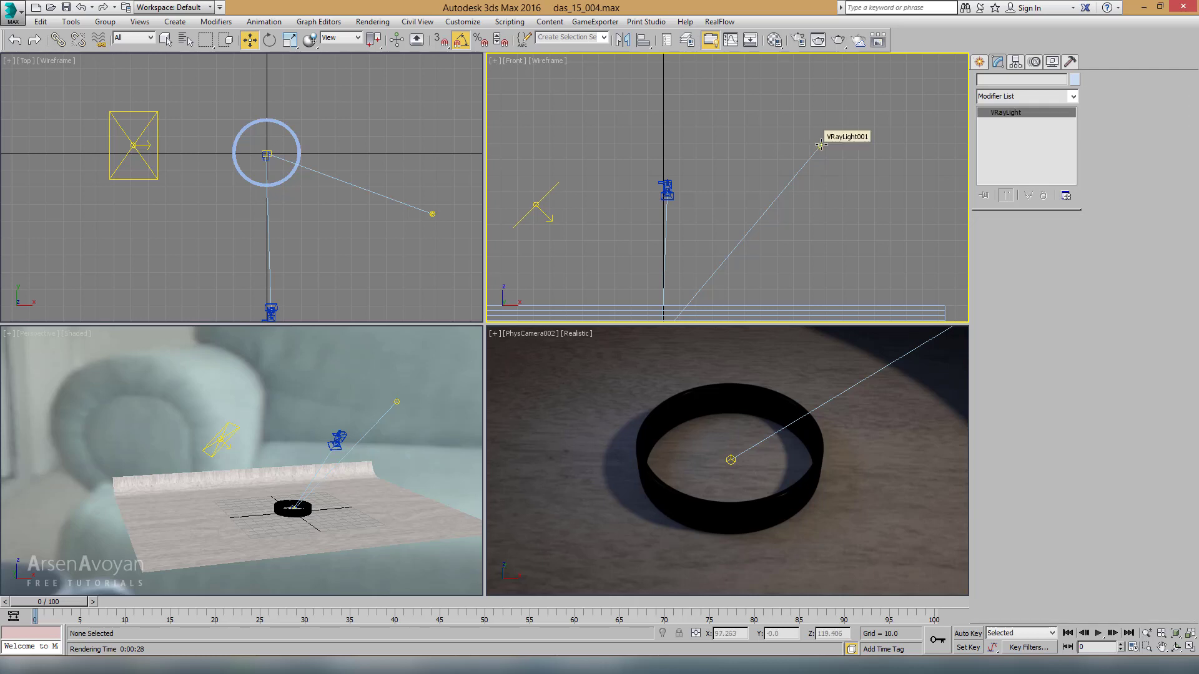
In V-Ray properties, enable Generate caustics for VRayLight001 (1500 subdivs), leaving VRayLight002 off
right_click(821, 146)
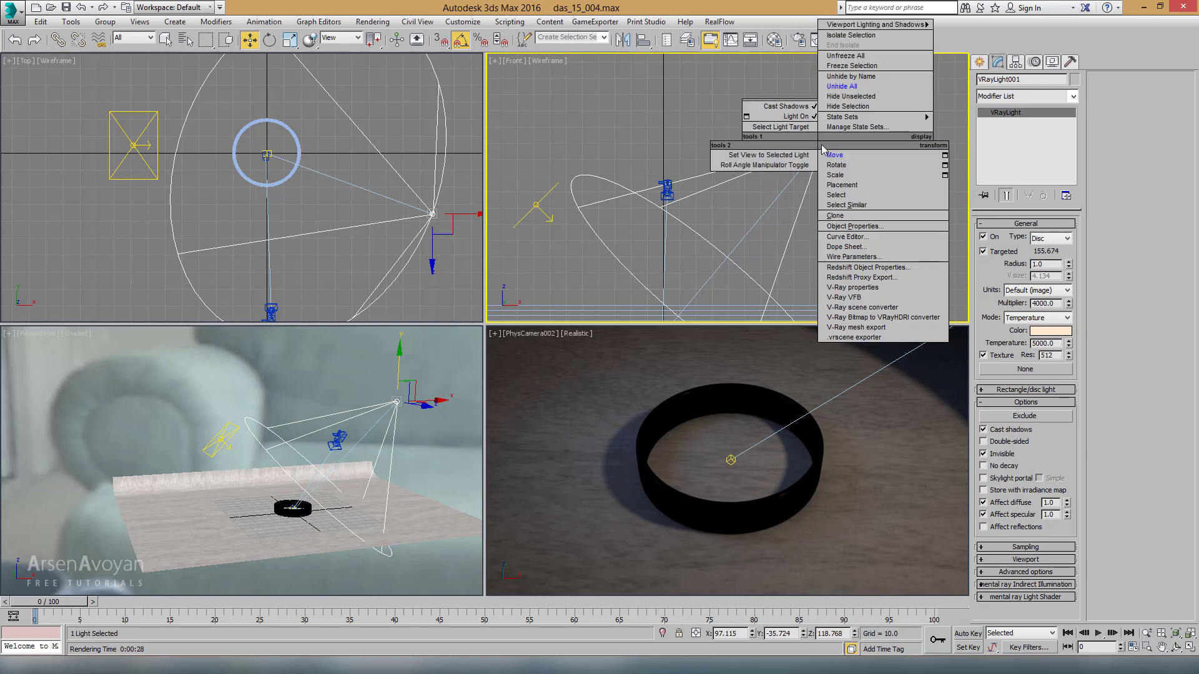
click(852, 287)
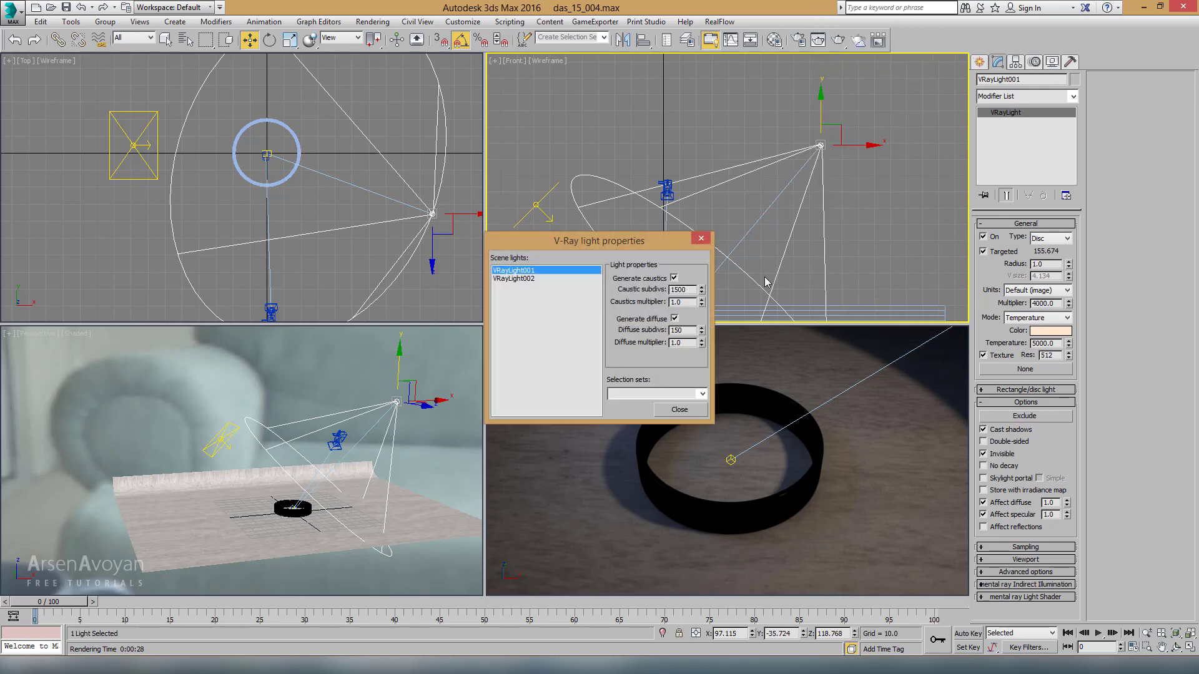
drag(647, 246, 685, 244)
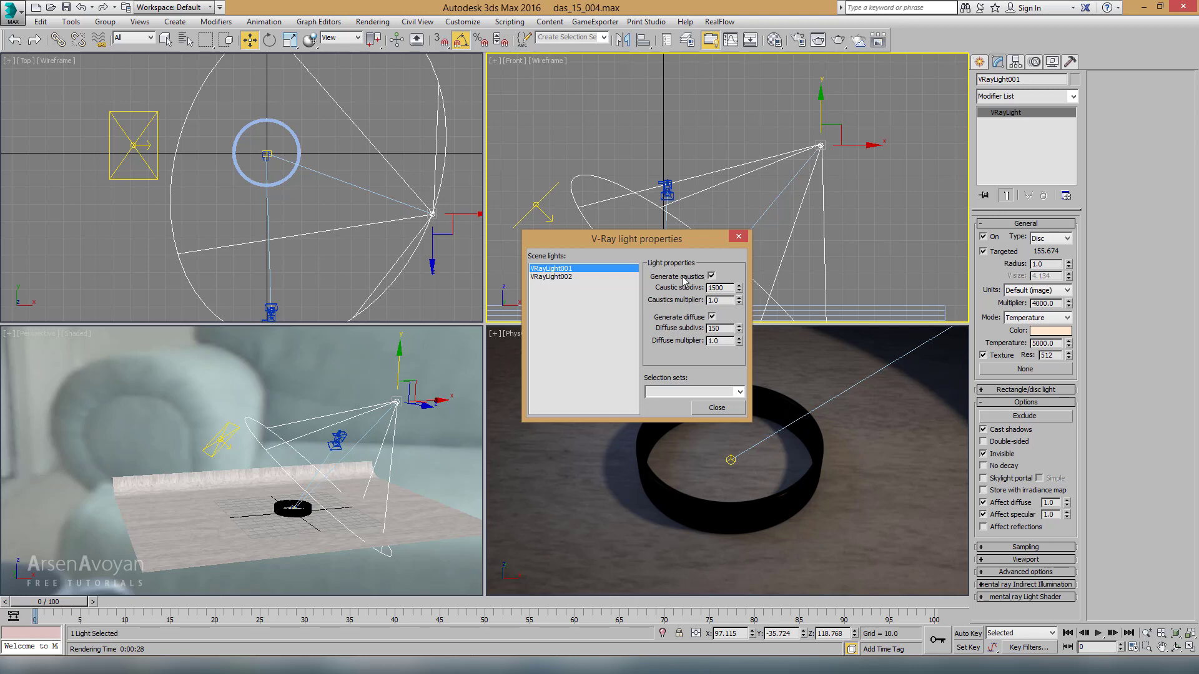
click(562, 278)
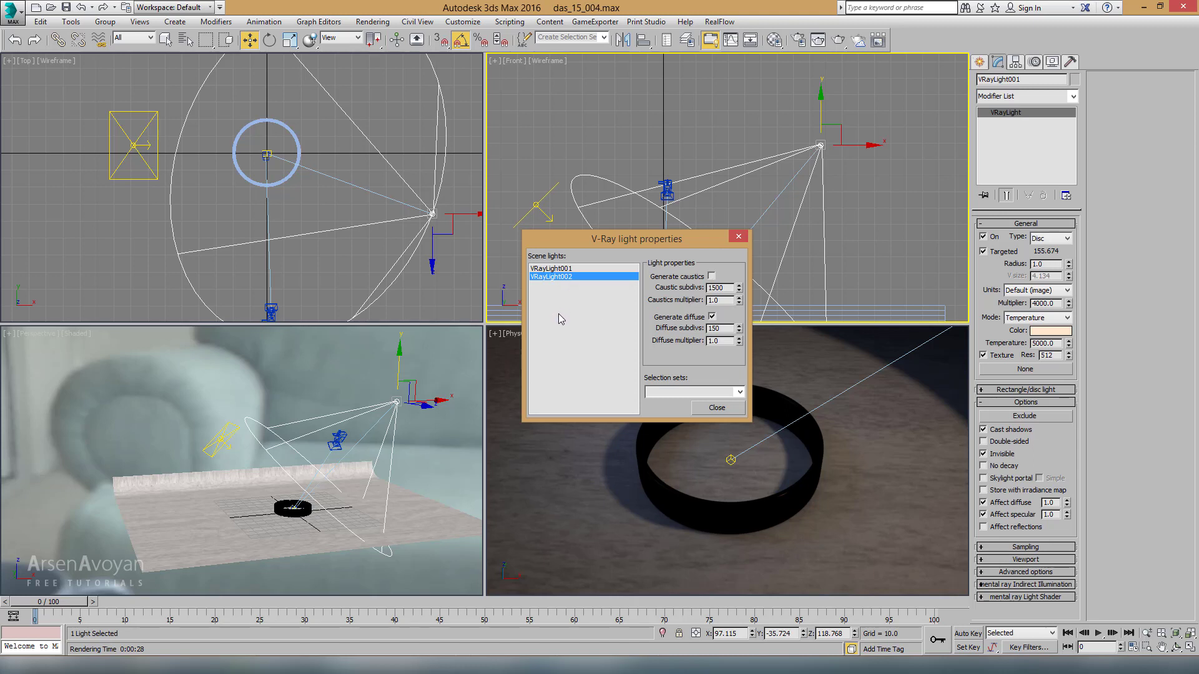
click(561, 269)
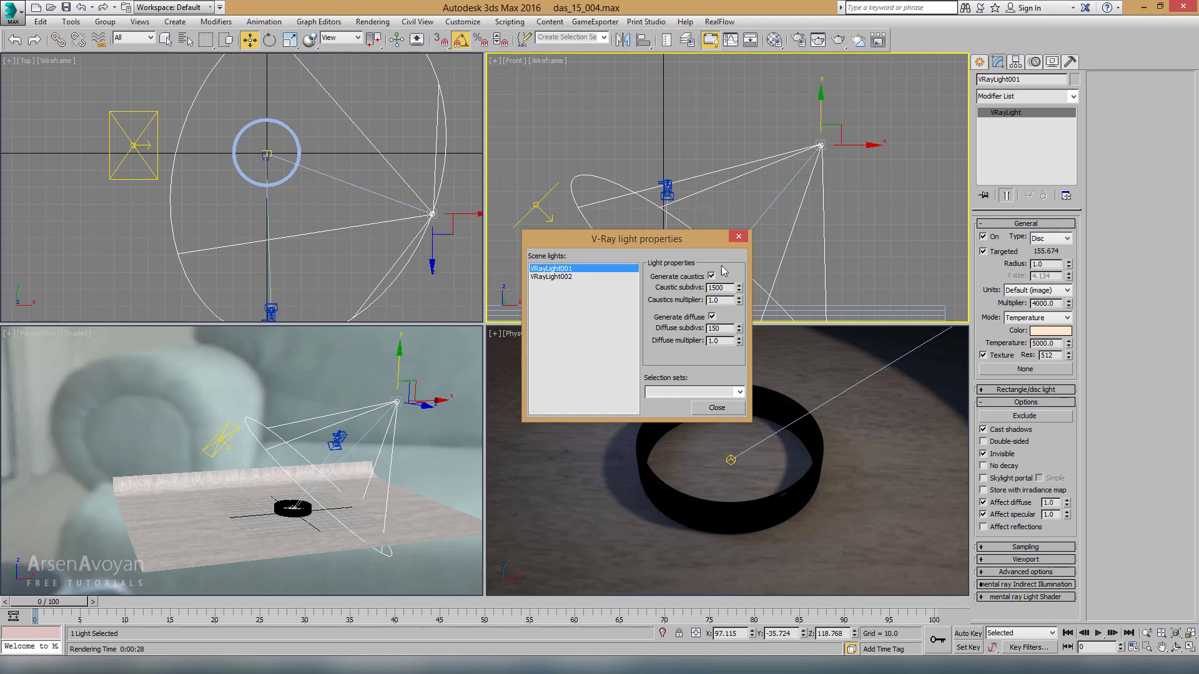
click(569, 278)
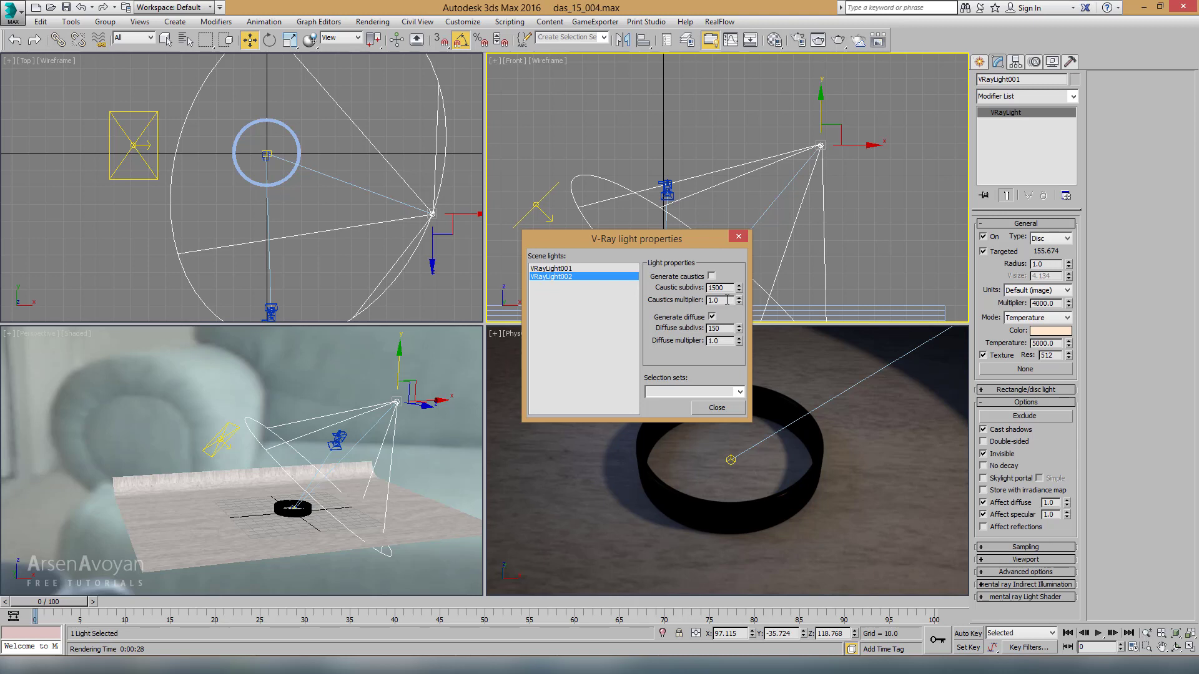
click(720, 411)
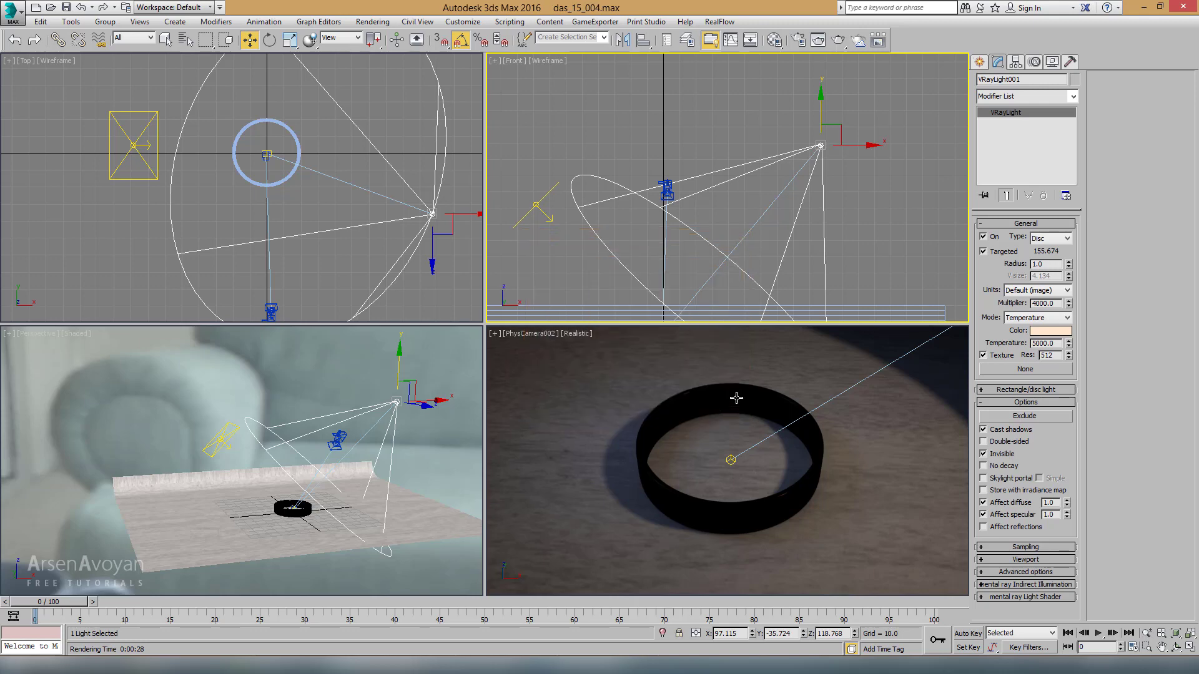
right_click(740, 394)
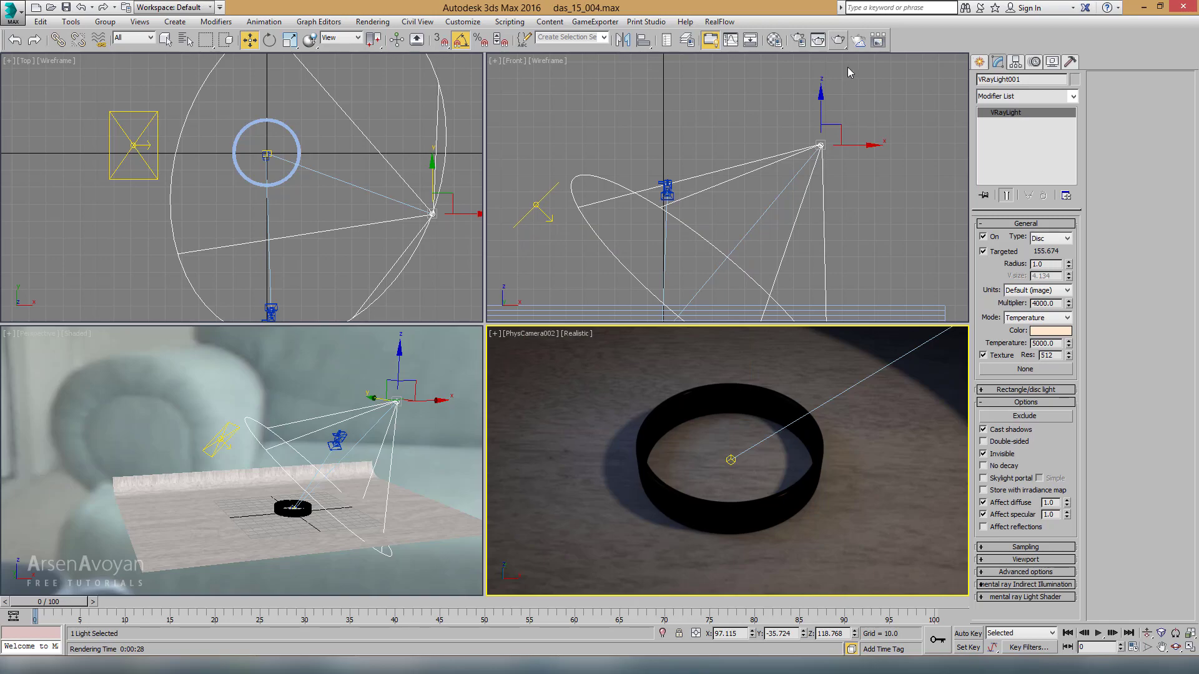
Render the camera view with caustics and reposition the frame buffer to review the heart-shaped caustic
click(838, 41)
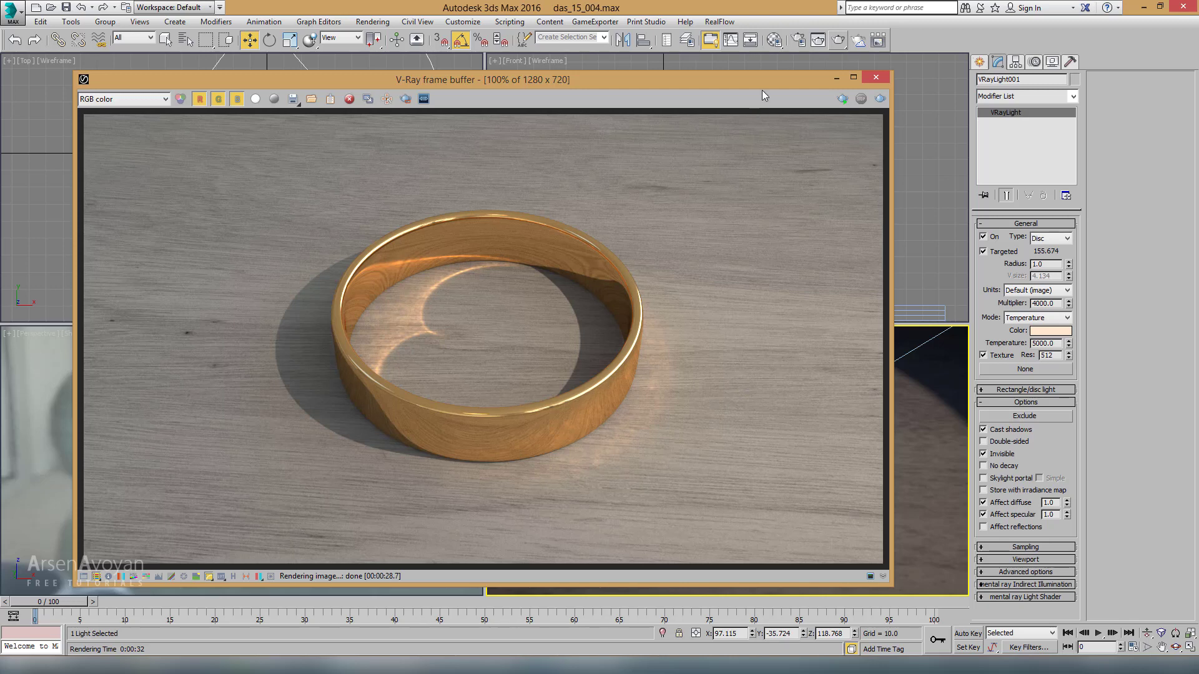
drag(762, 82, 705, 90)
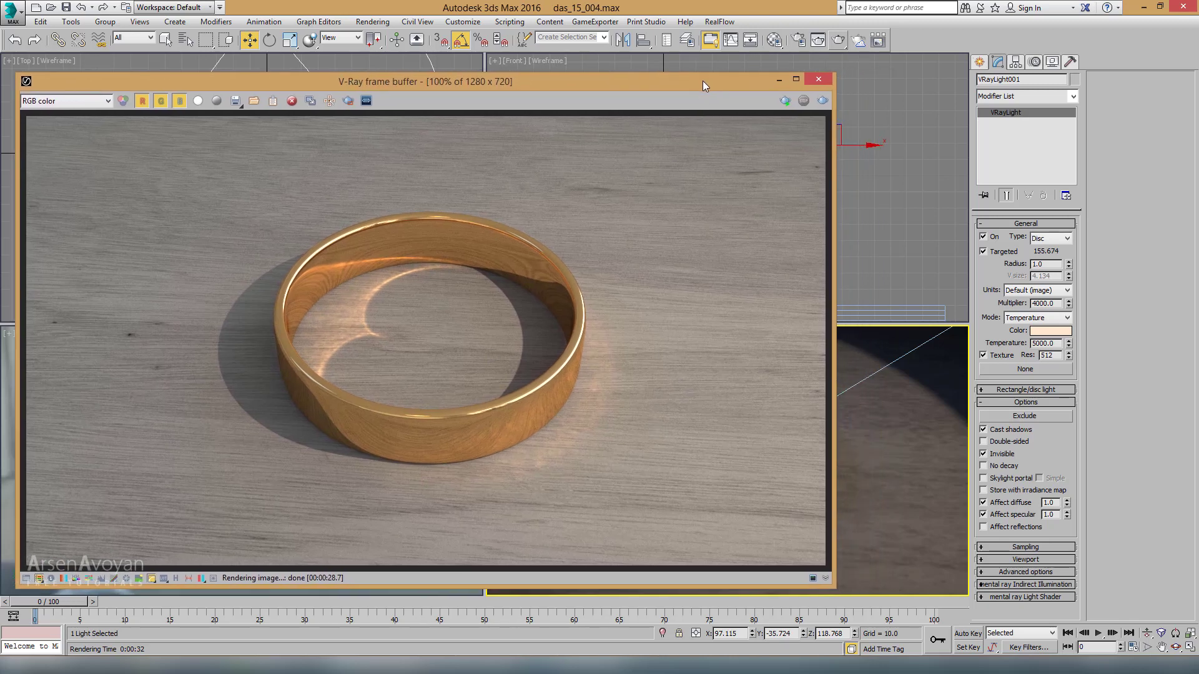
drag(702, 80, 692, 77)
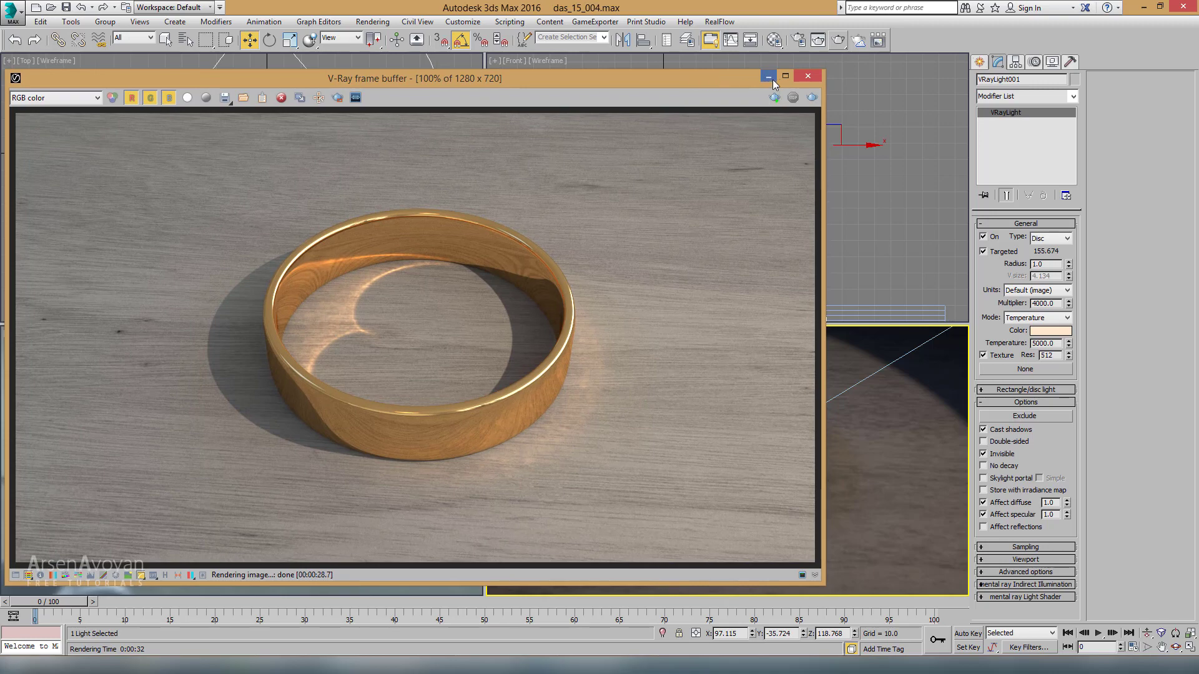
Switch GI caustics to Advanced and set the caustics multiplier to 10.0
click(800, 40)
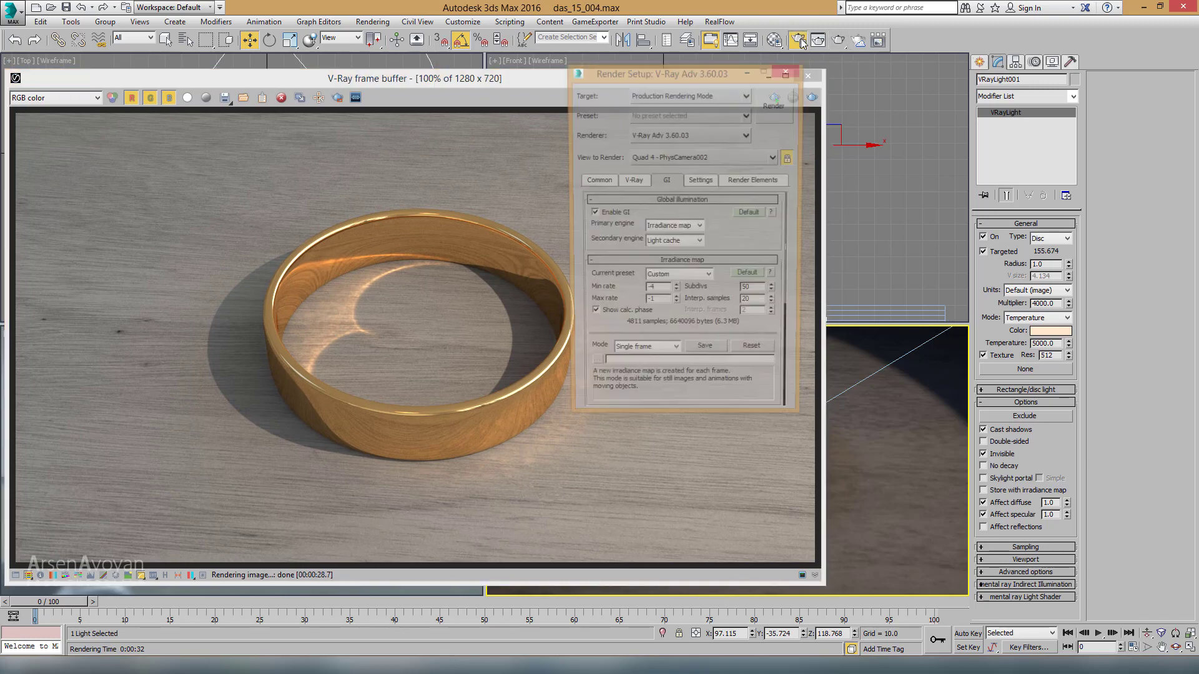
scroll(667, 198, down, 2)
scroll(667, 197, down, 2)
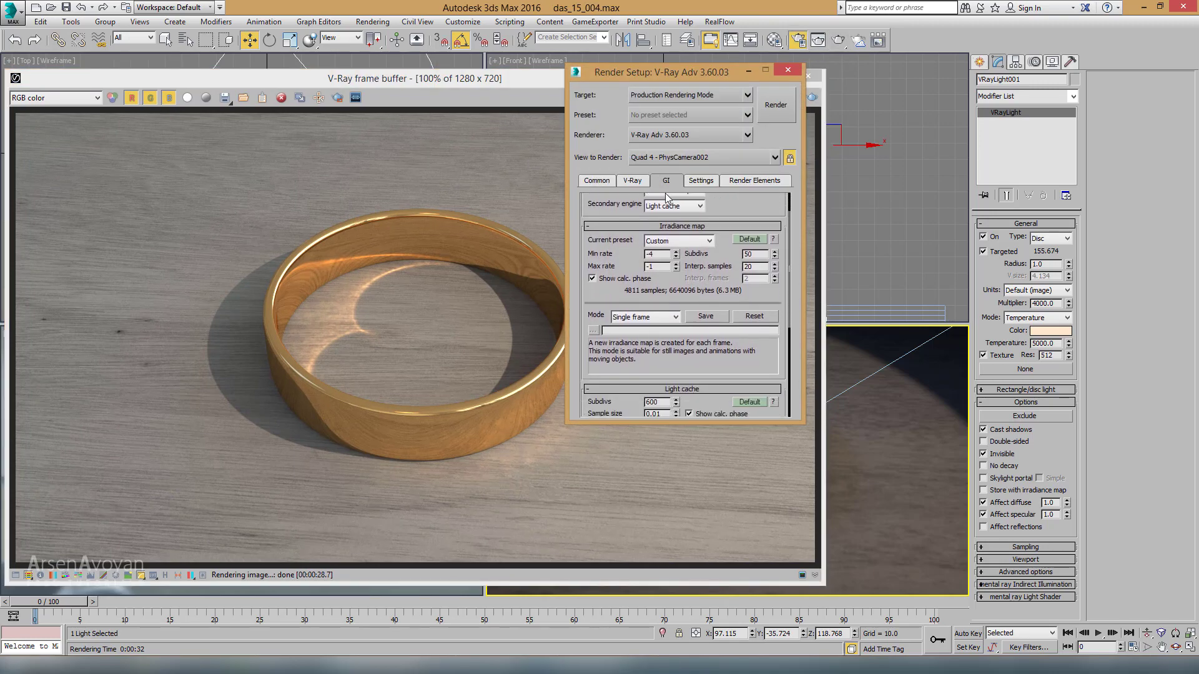
scroll(697, 218, down, 3)
scroll(697, 219, down, 2)
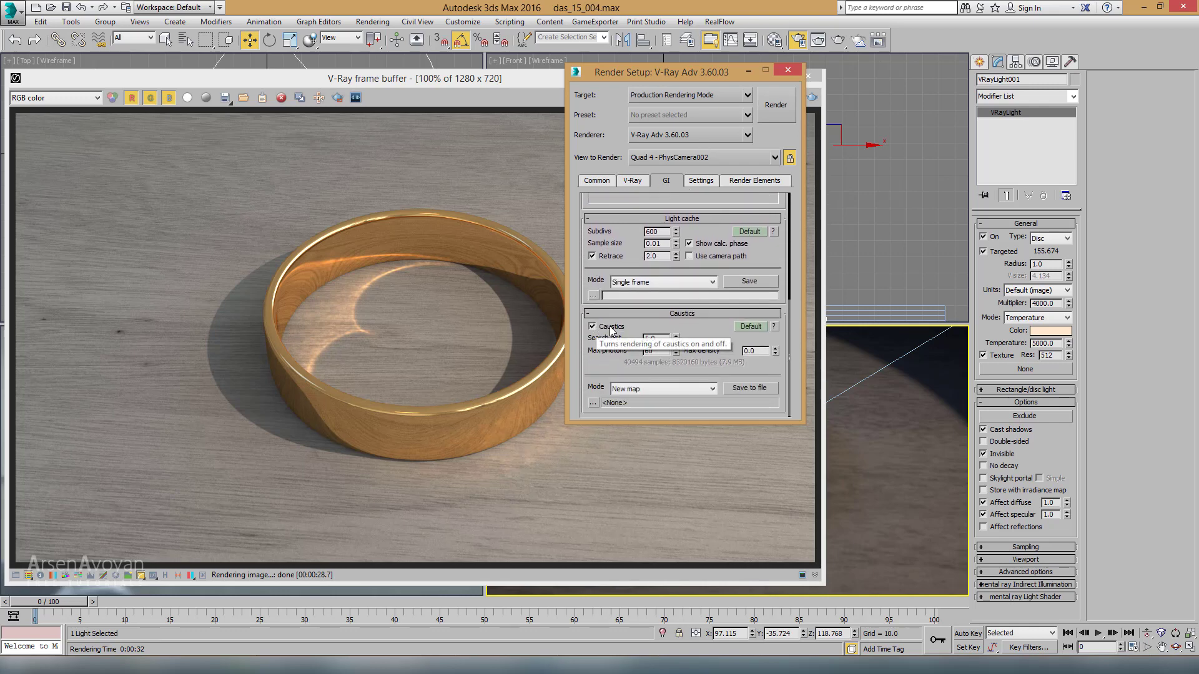
click(751, 327)
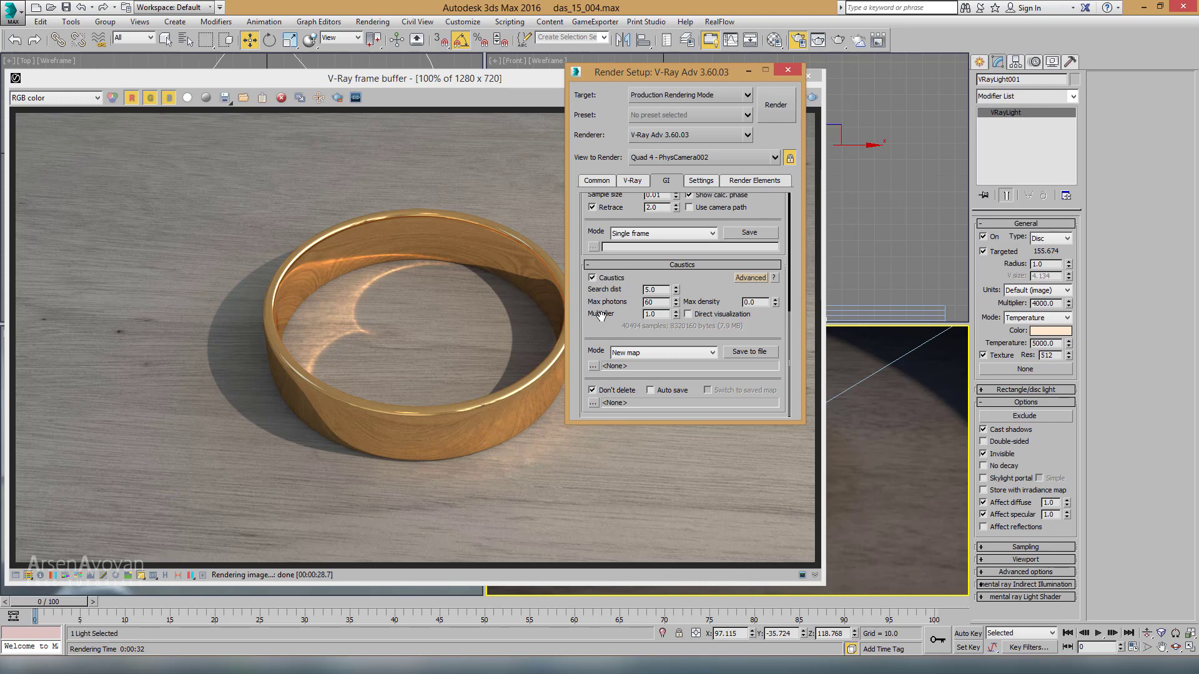
drag(661, 315, 627, 319)
key(Return)
Render with the new caustics, then adjust the multiplier and render again
click(777, 110)
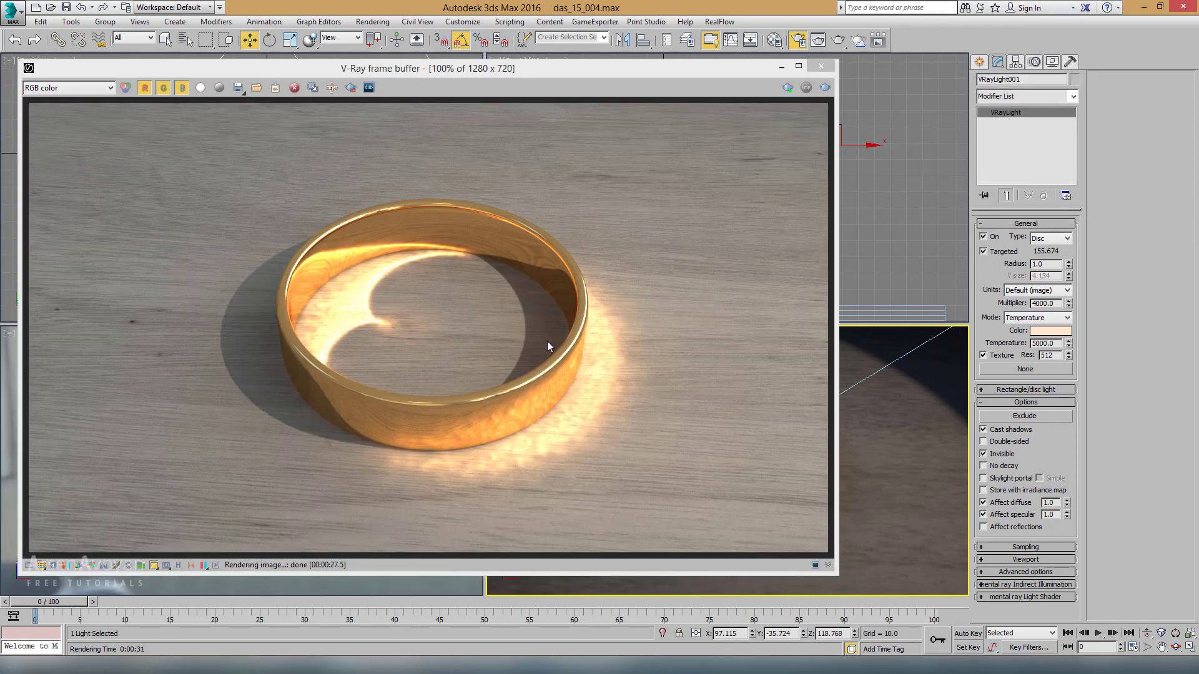
mouse_move(750, 69)
mouse_down()
mouse_move(954, 54)
mouse_move(762, 264)
mouse_up()
click(724, 351)
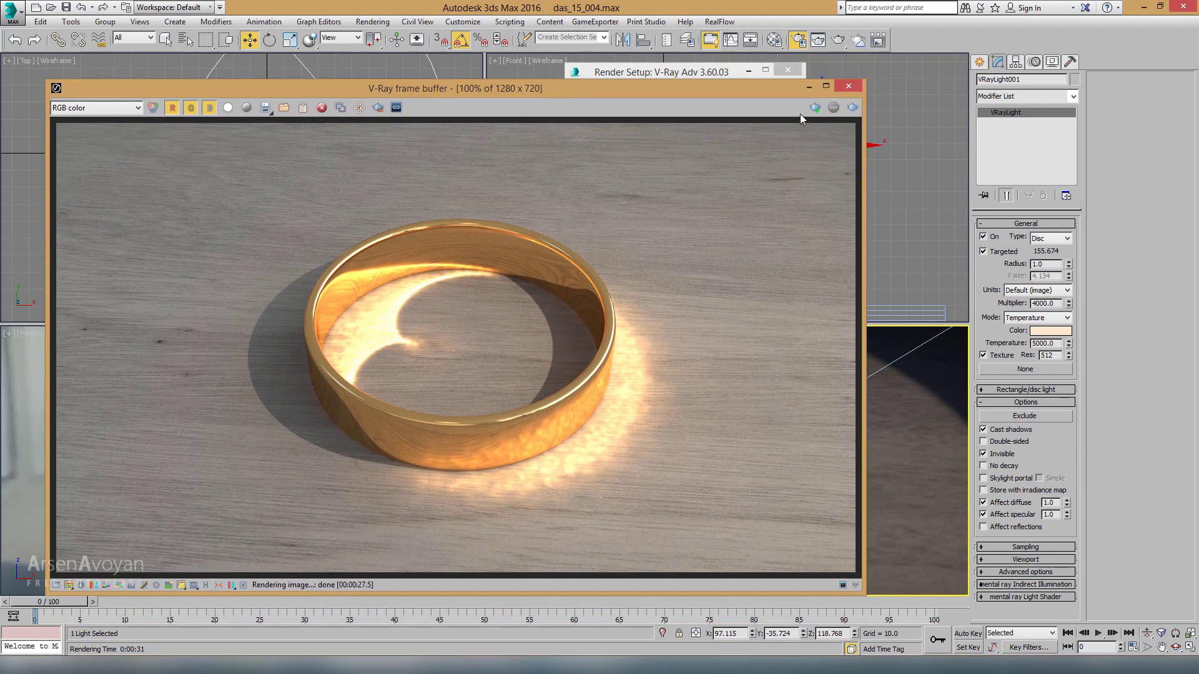
click(852, 107)
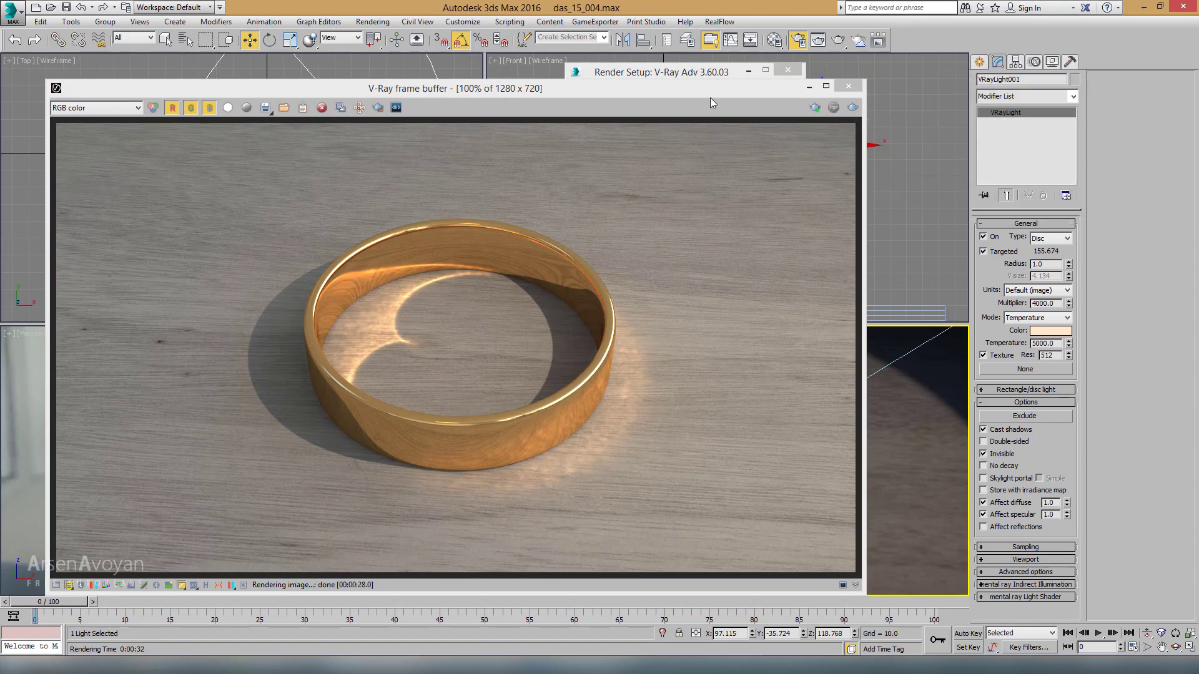
click(692, 74)
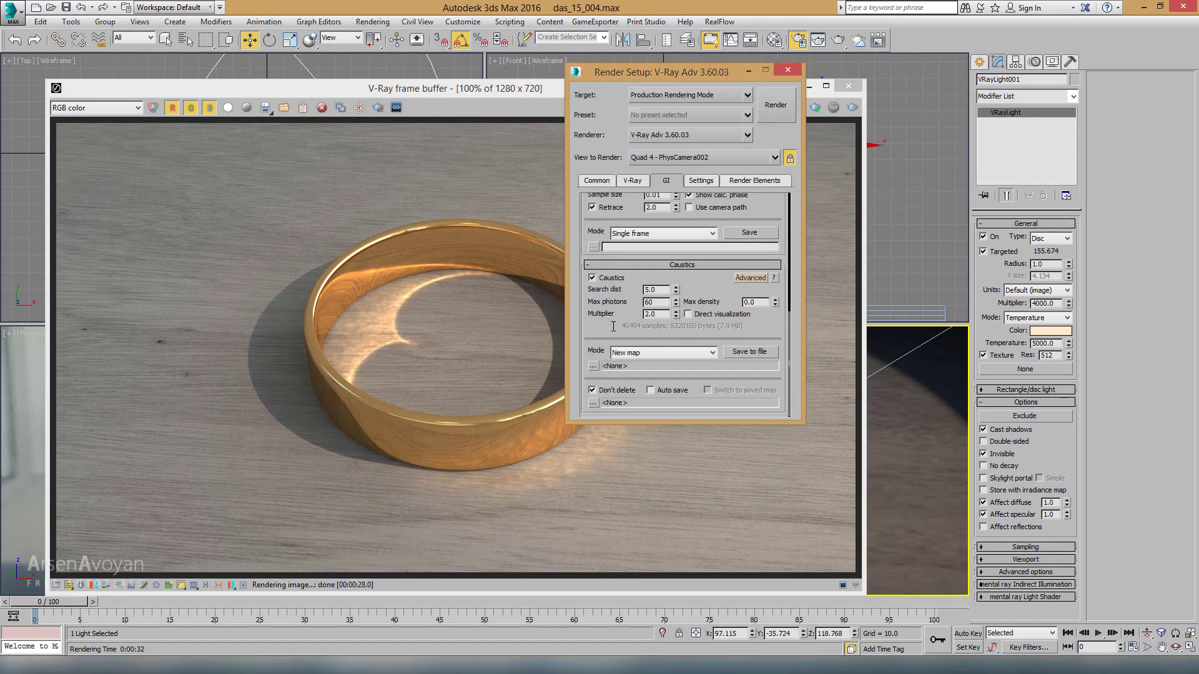
key(Tab)
click(779, 116)
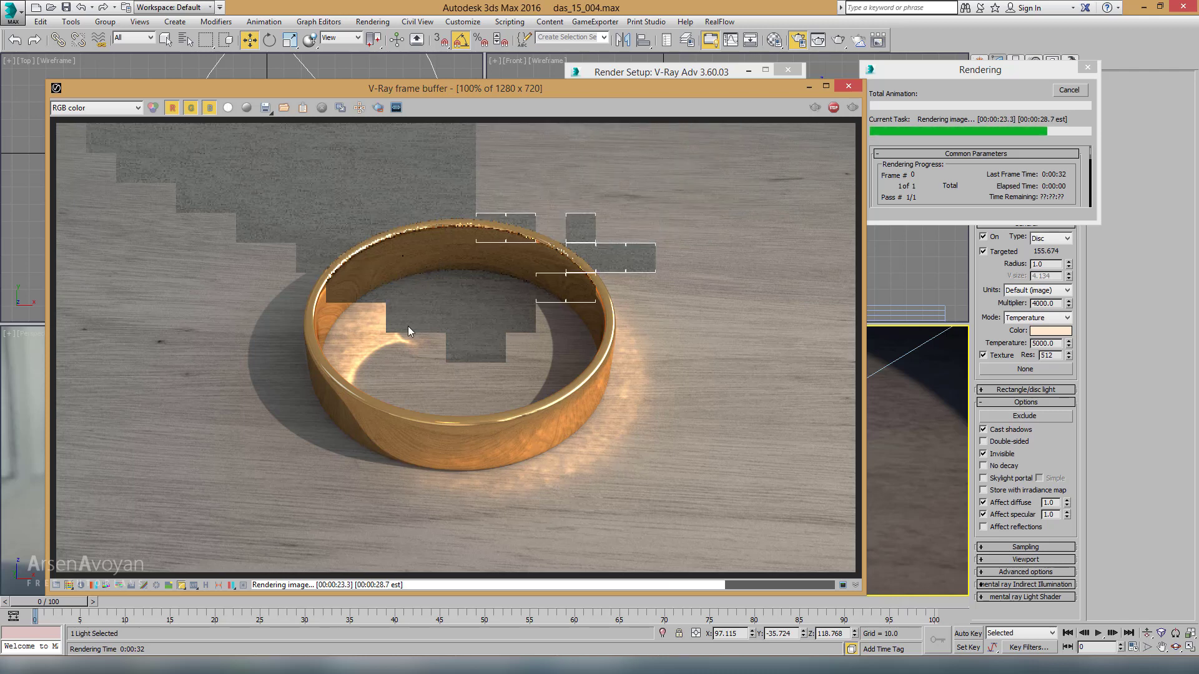
Pan the Front view to the V-Ray light and reopen Render Setup beside it
drag(763, 91, 557, 142)
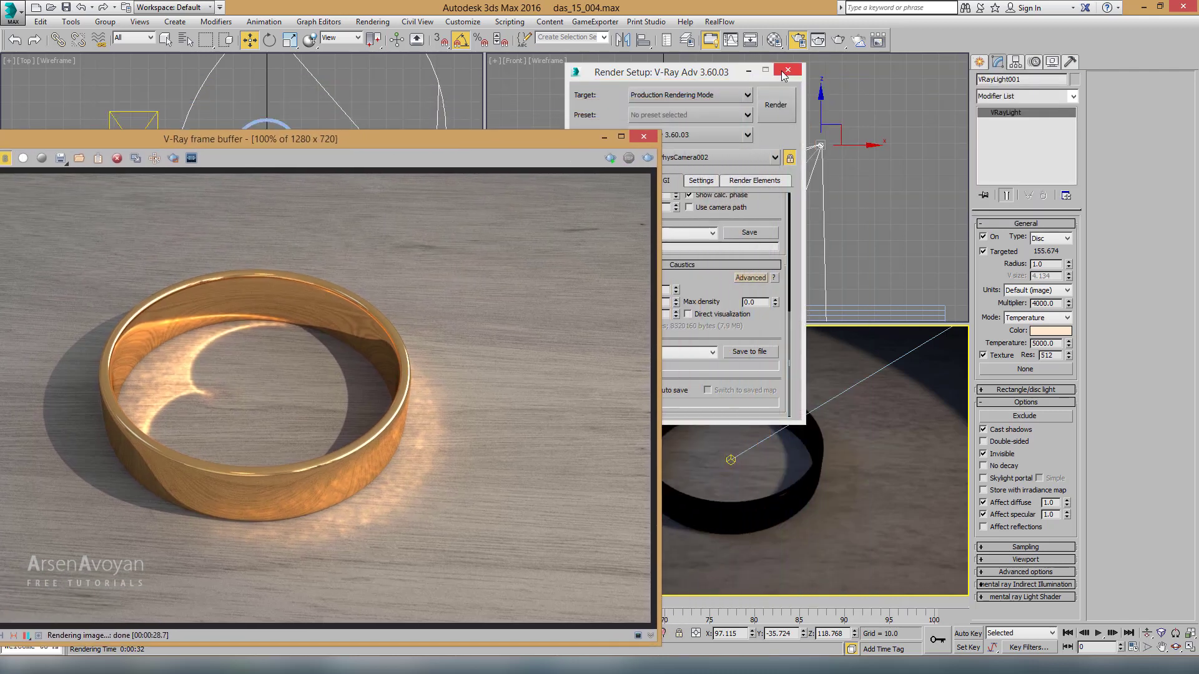
click(788, 70)
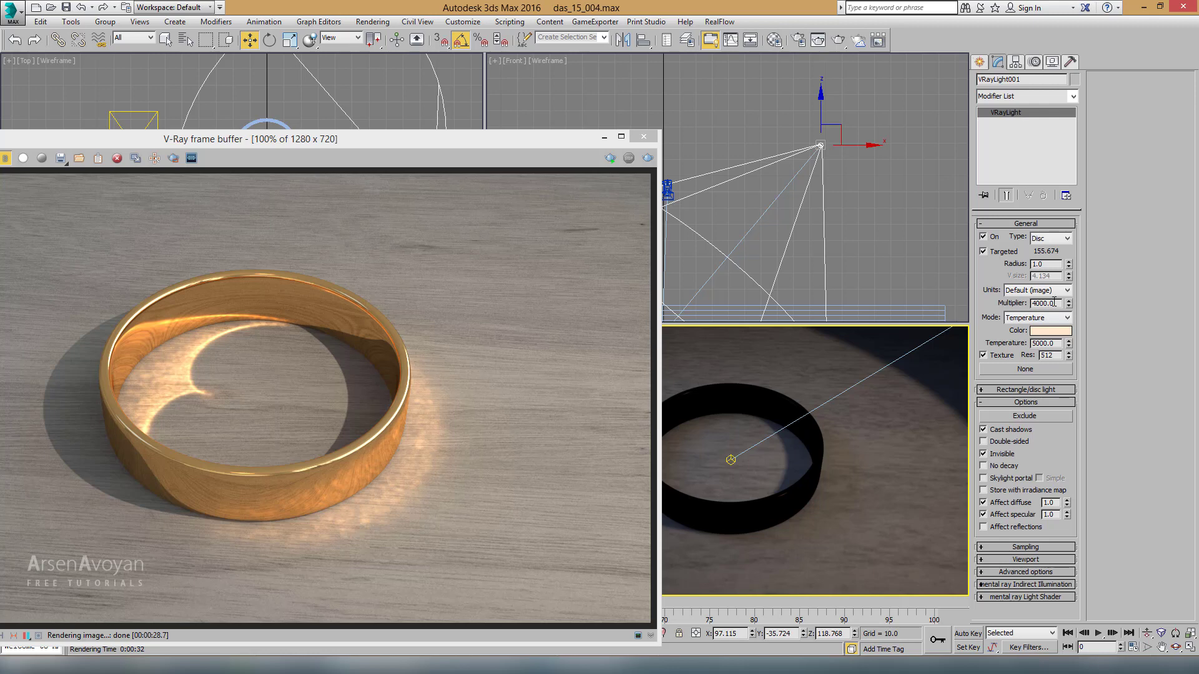
middle_drag(833, 219, 821, 241)
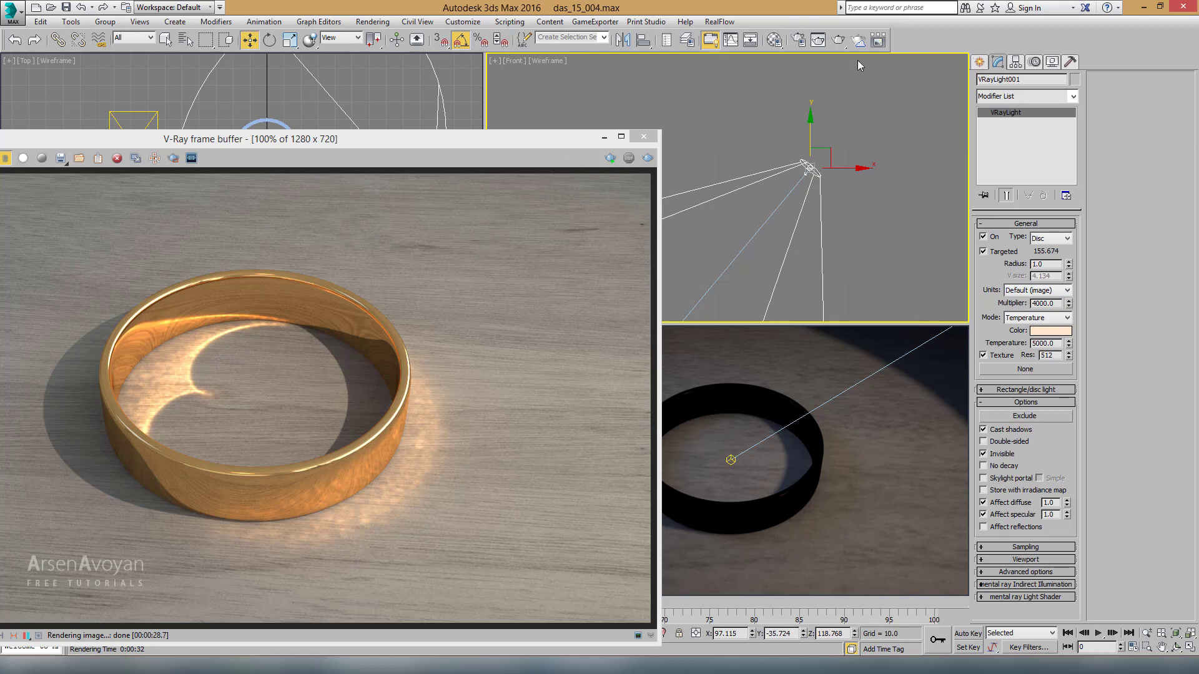
click(798, 39)
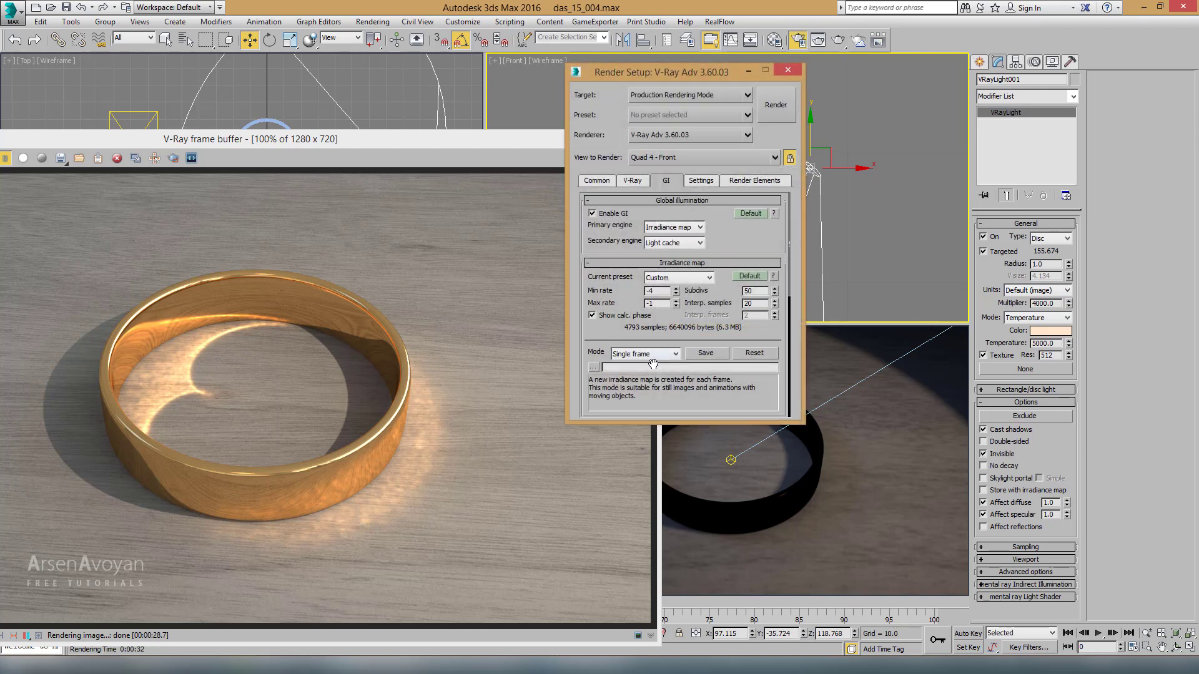
drag(724, 374, 719, 164)
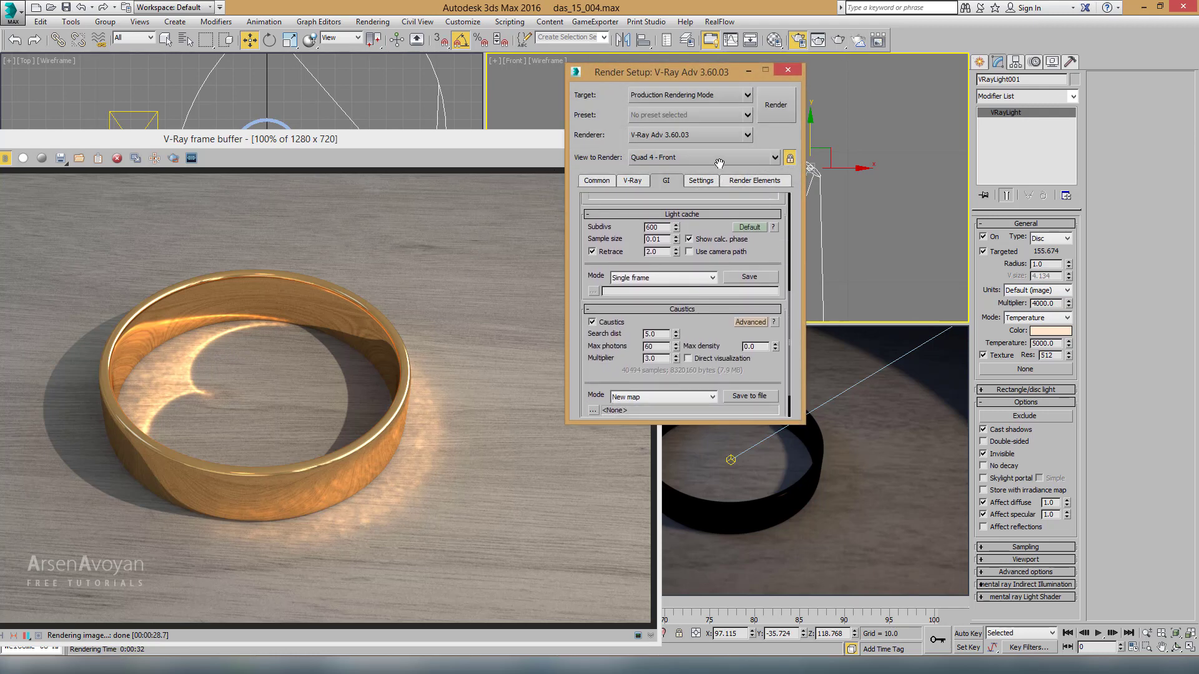
scroll(666, 301, down, 2)
scroll(630, 349, down, 1)
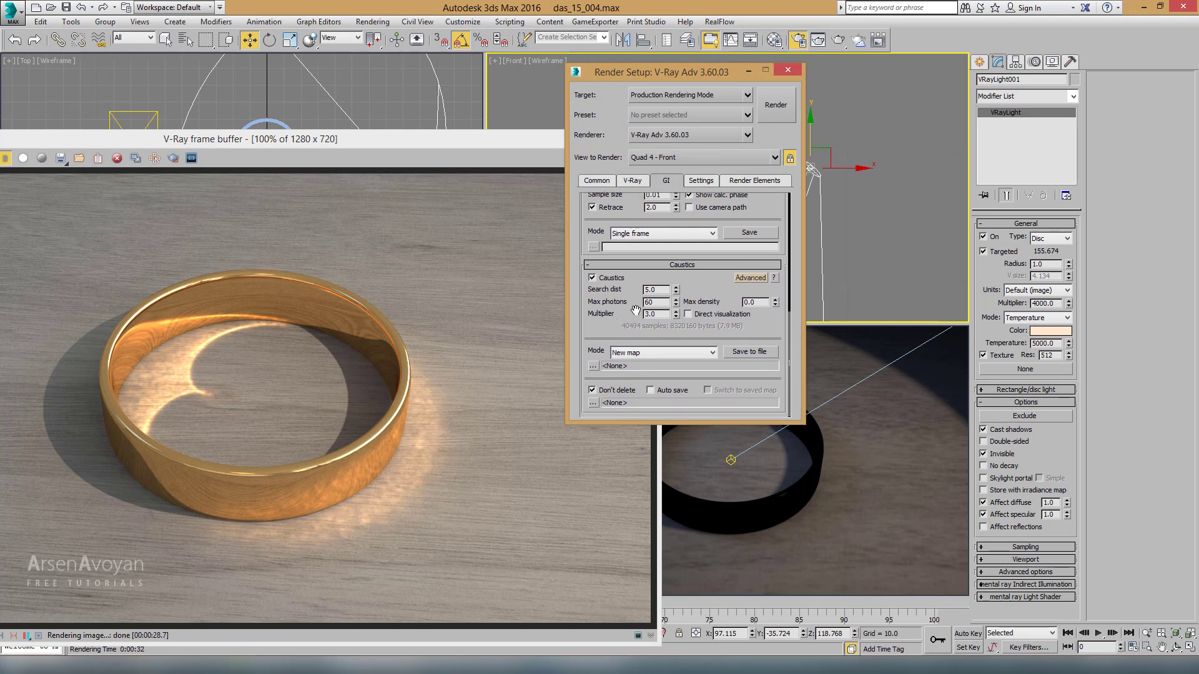
drag(706, 70, 525, 110)
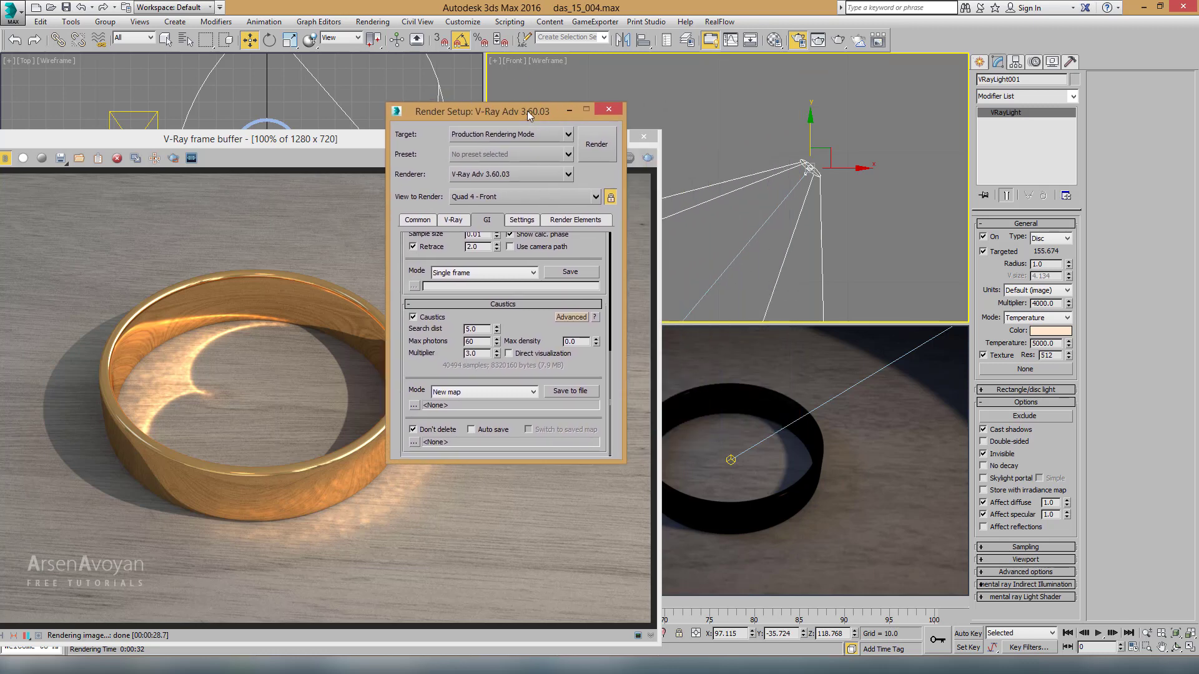
right_click(811, 167)
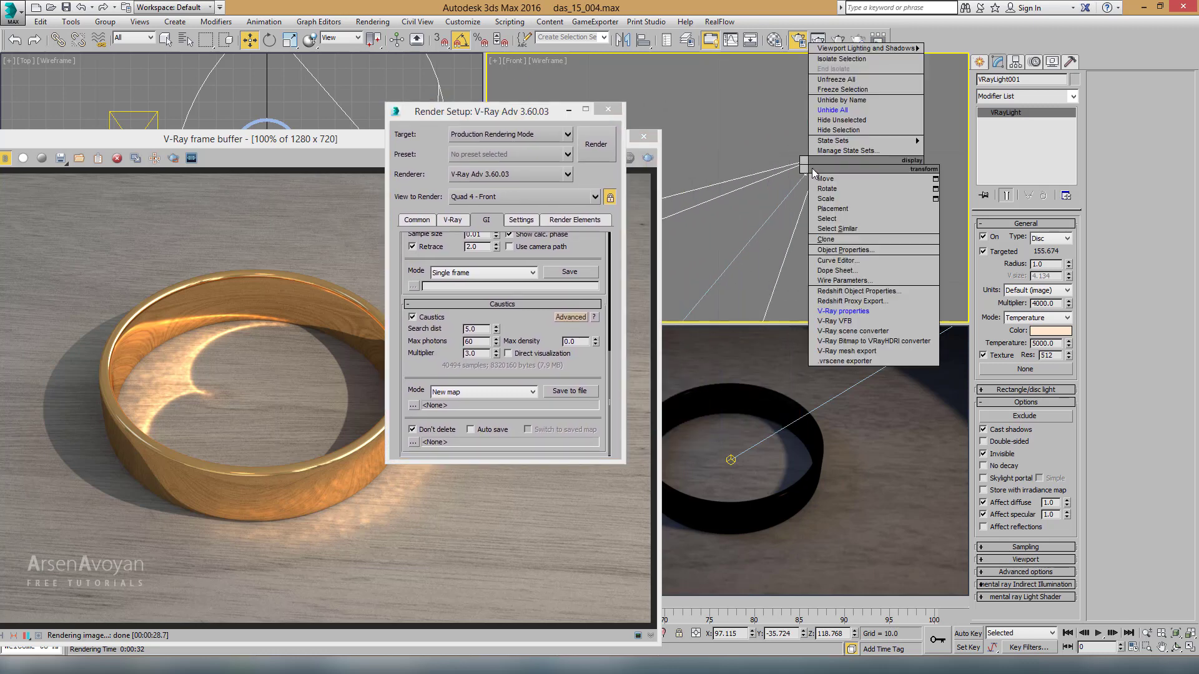
click(856, 309)
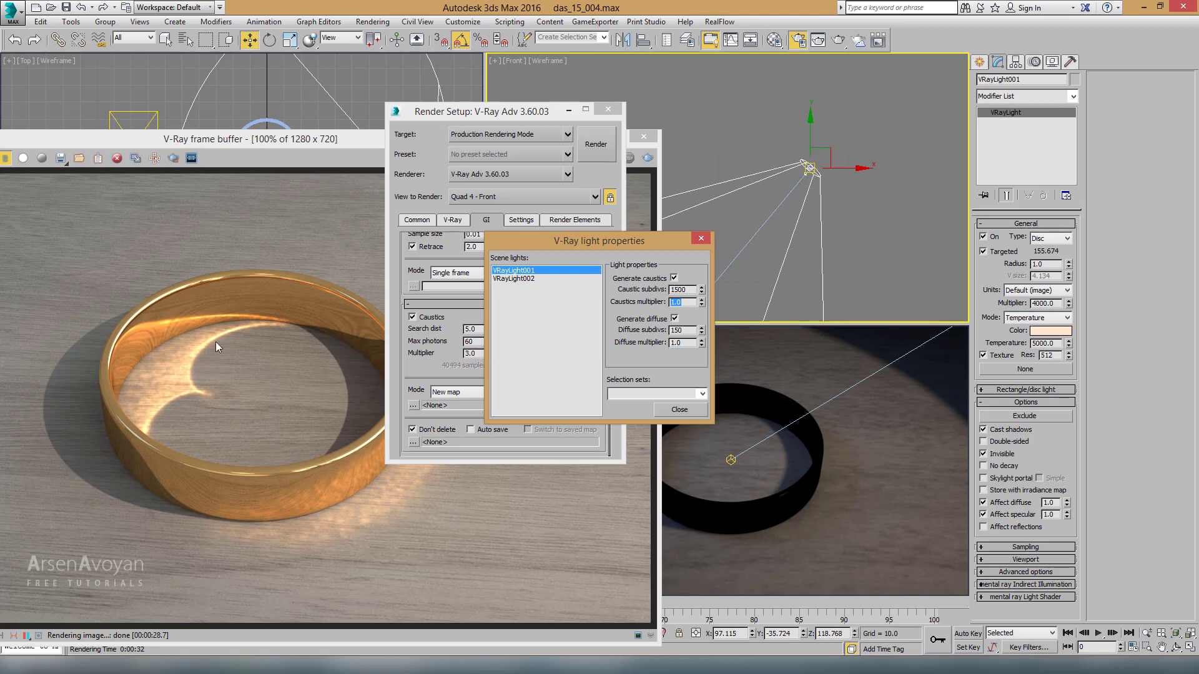
click(680, 410)
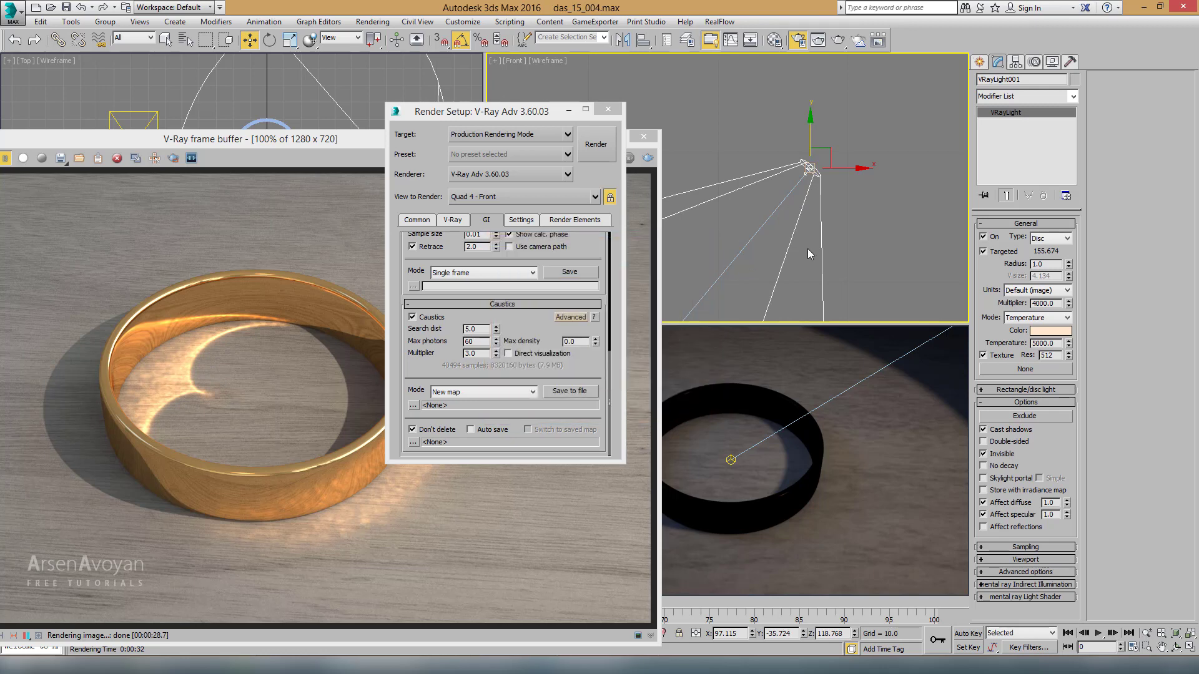
right_click(800, 227)
click(828, 372)
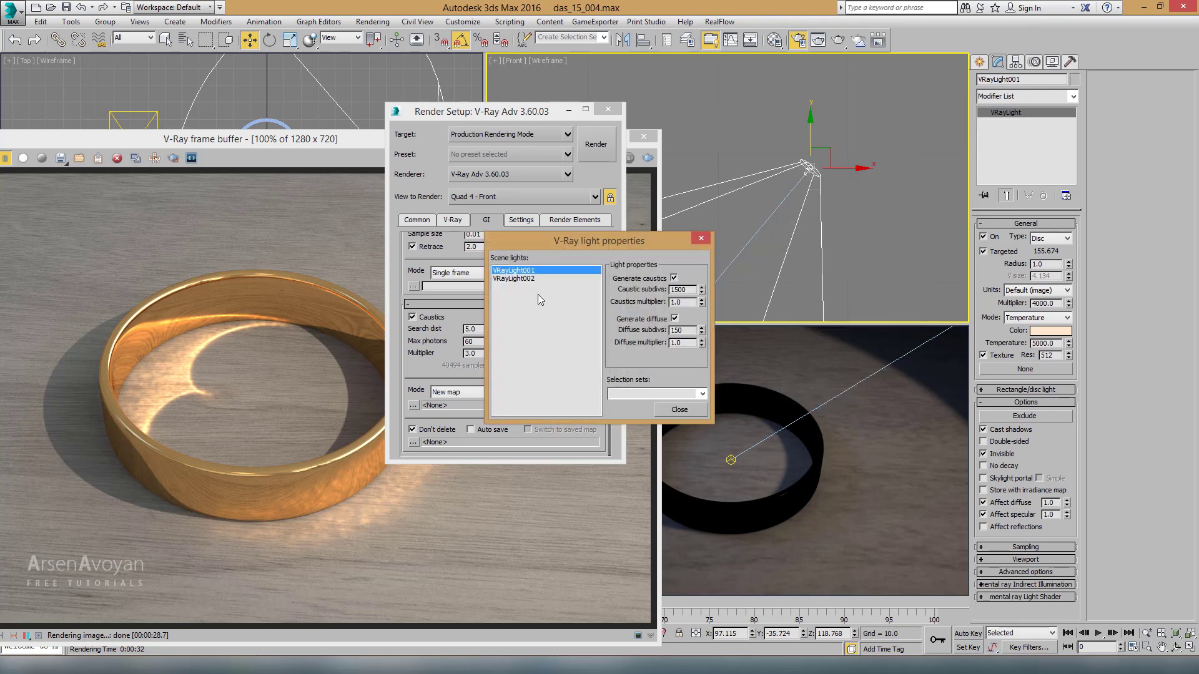
click(519, 279)
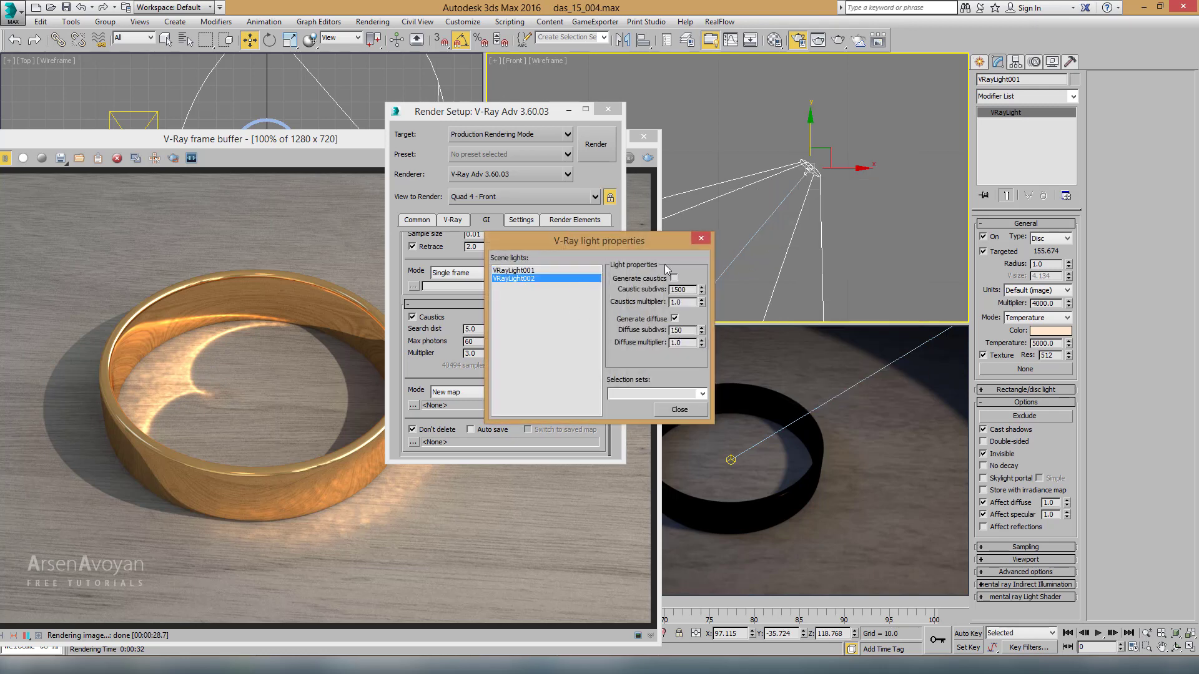
click(529, 270)
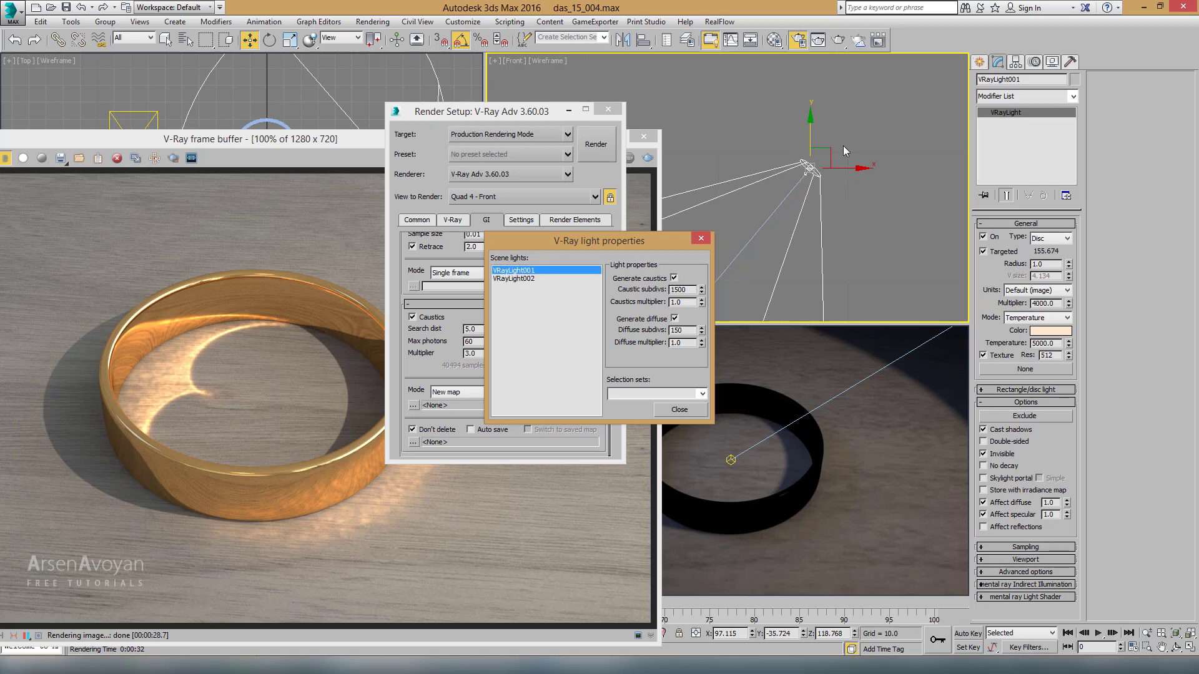
click(518, 278)
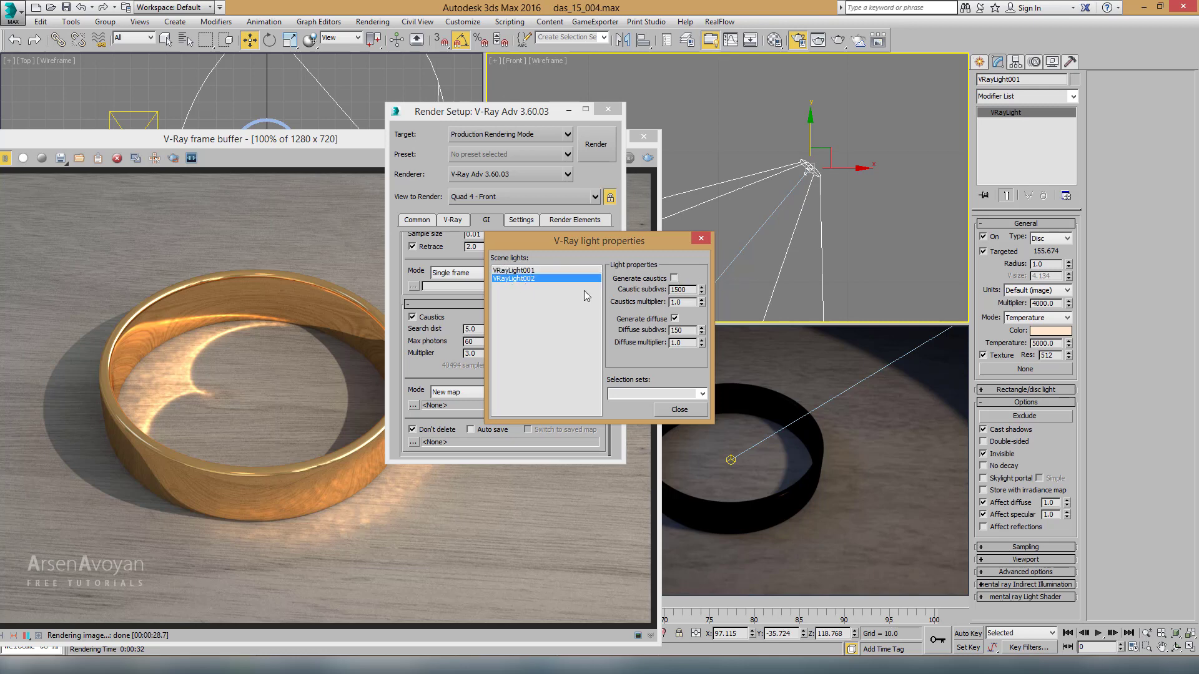
click(693, 411)
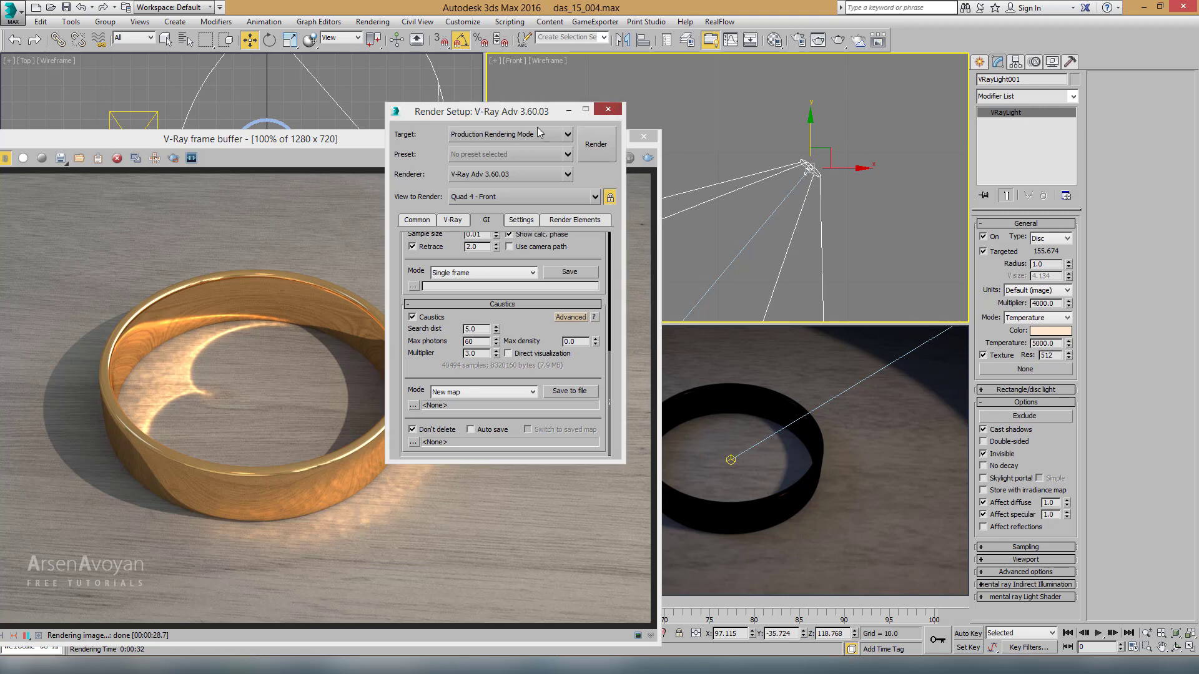
click(615, 111)
Set the irradiance map maximum rate to 0 in Render Setup
double_click(421, 138)
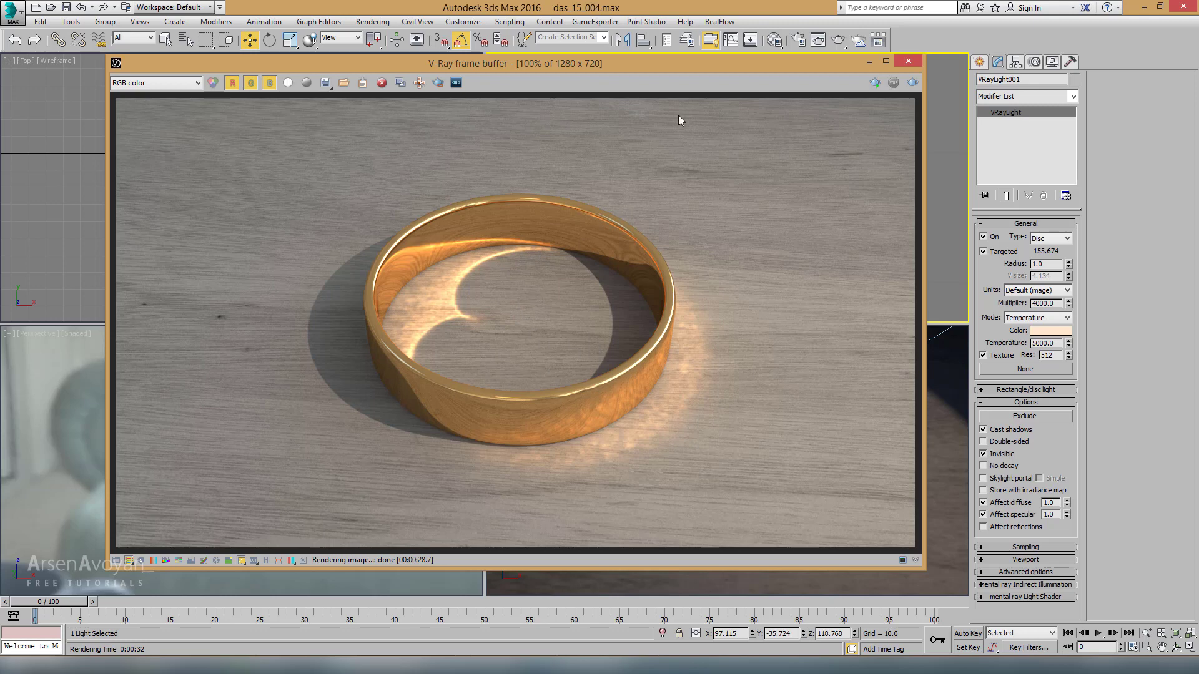
drag(697, 71, 606, 107)
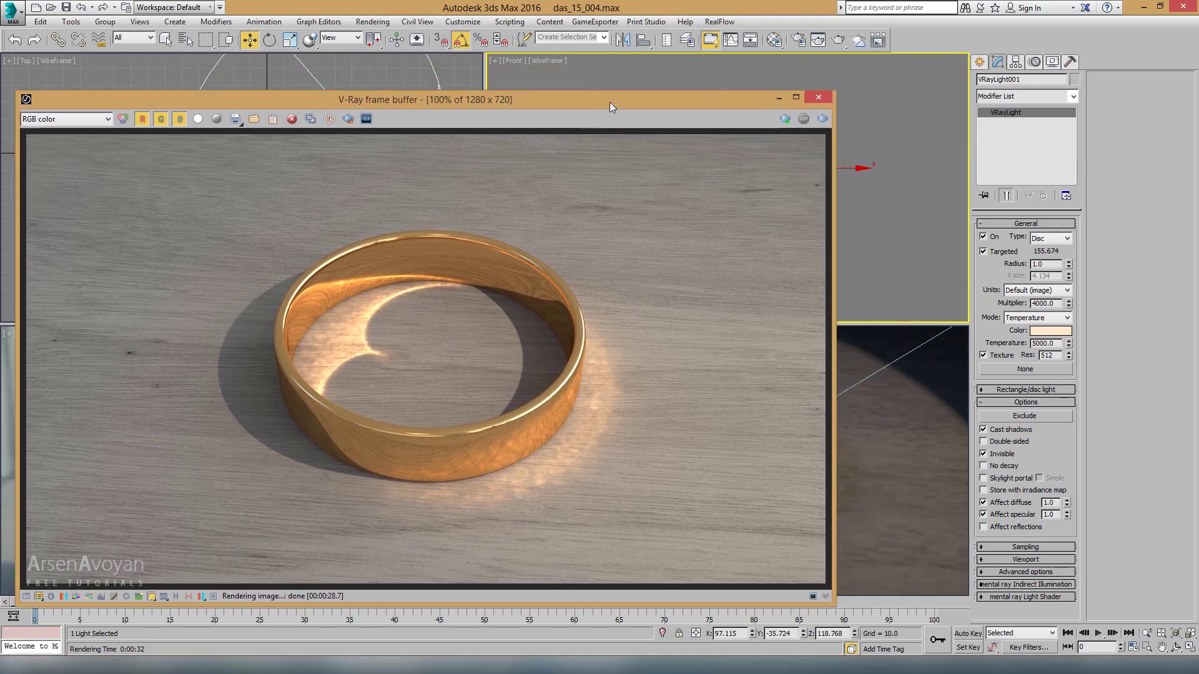
click(799, 41)
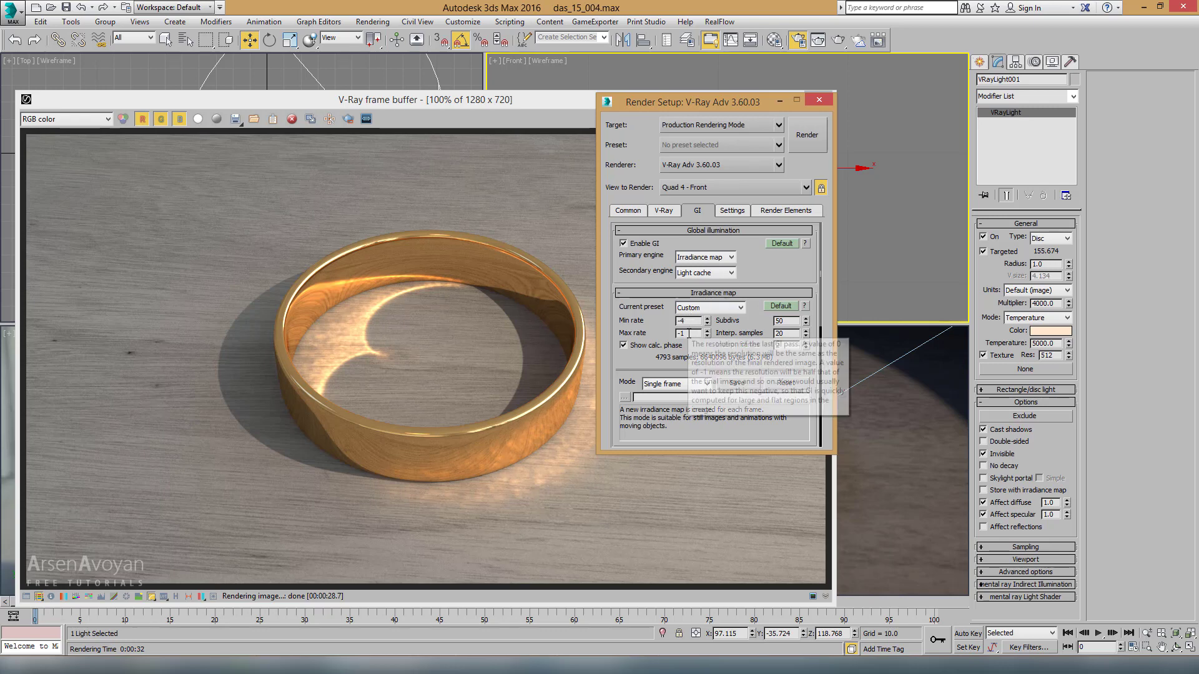
double_click(689, 334)
text(0)
key(Return)
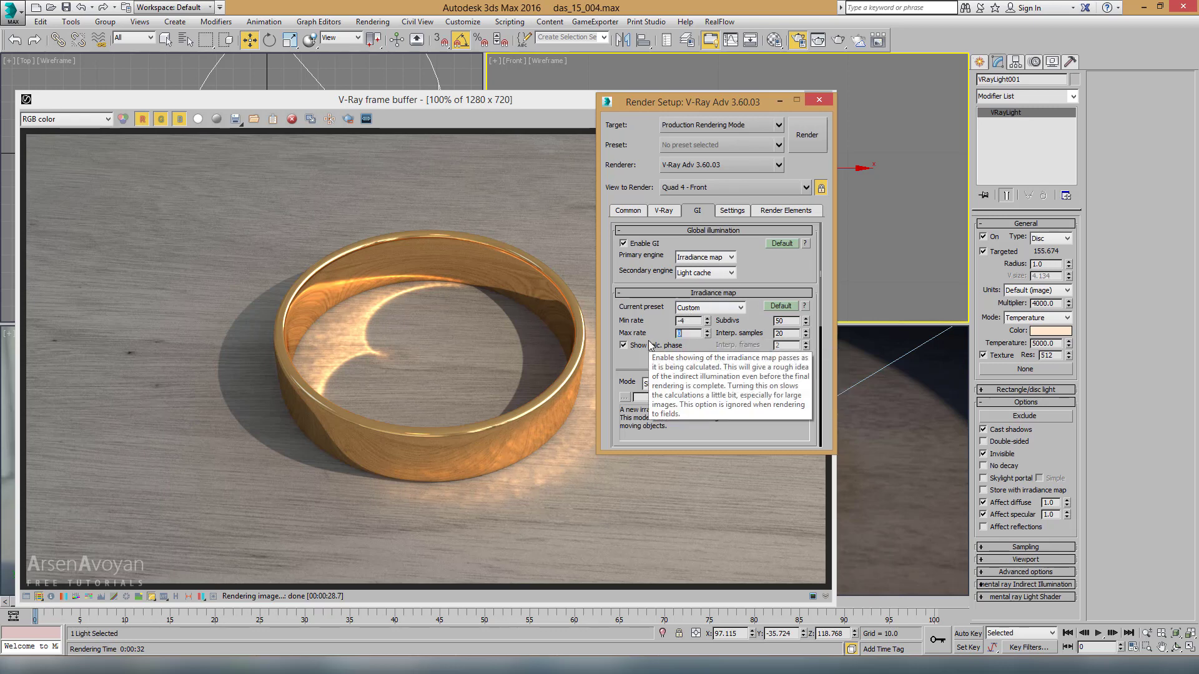
Raise light cache subdivisions to 1000, check the V-Ray sampler, and start rendering
scroll(711, 262, down, 3)
scroll(710, 254, down, 2)
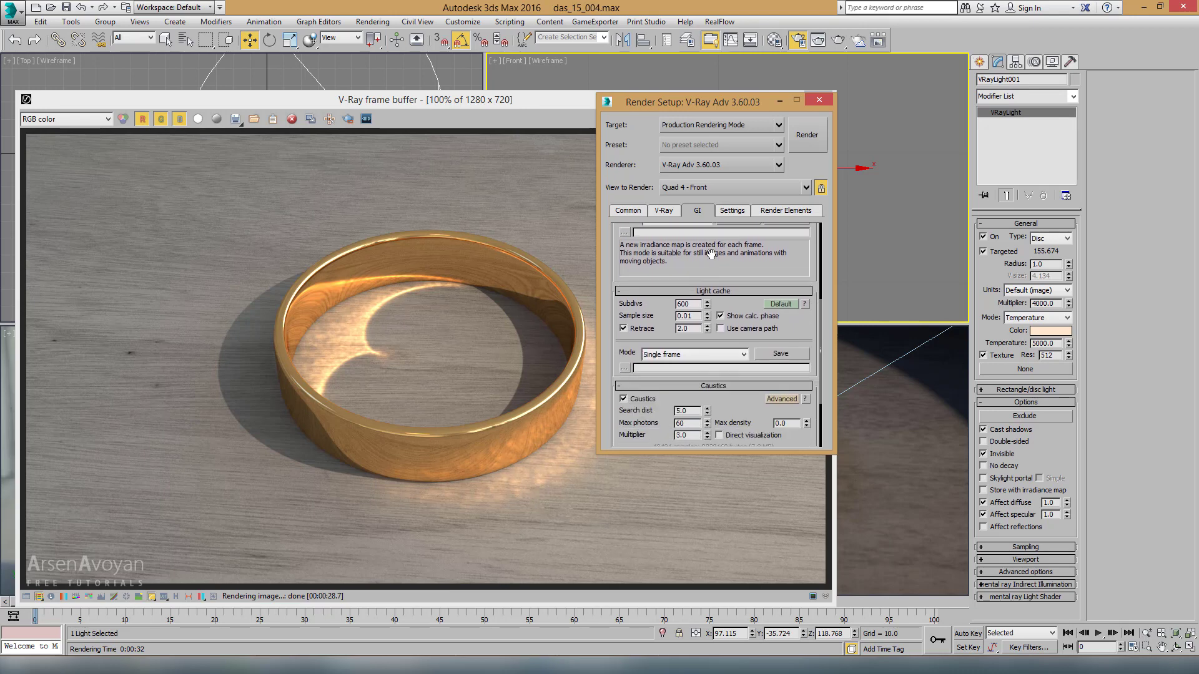
double_click(687, 301)
text(500)
key(Return)
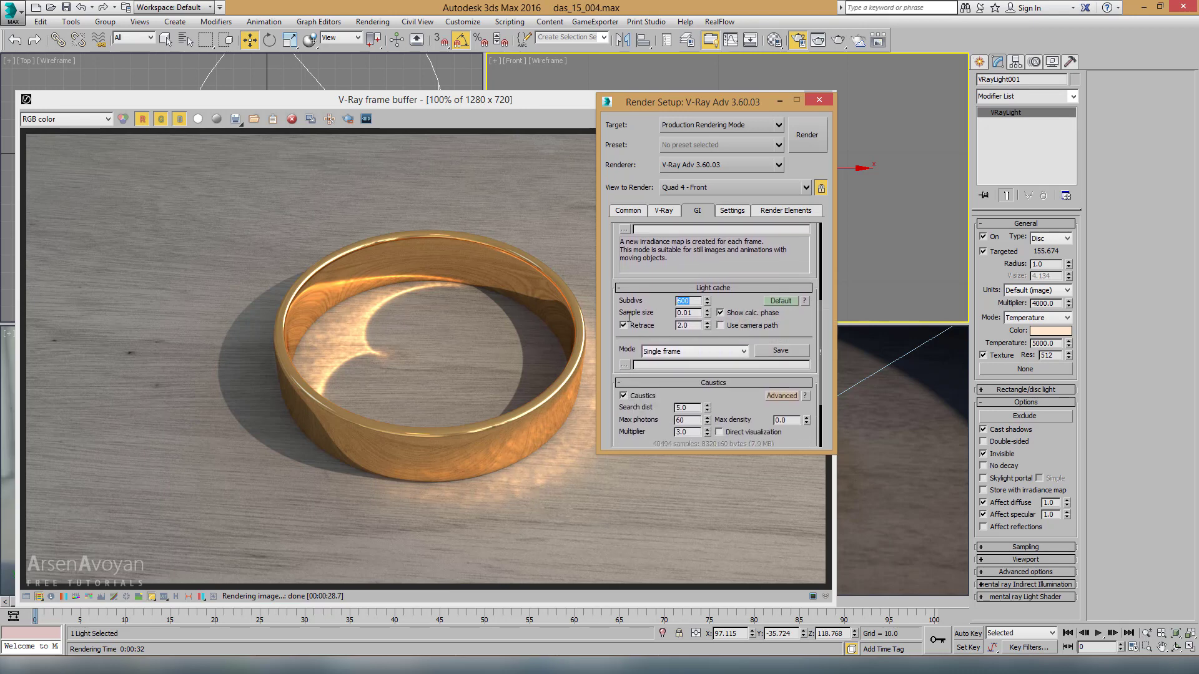
text(1000)
click(663, 211)
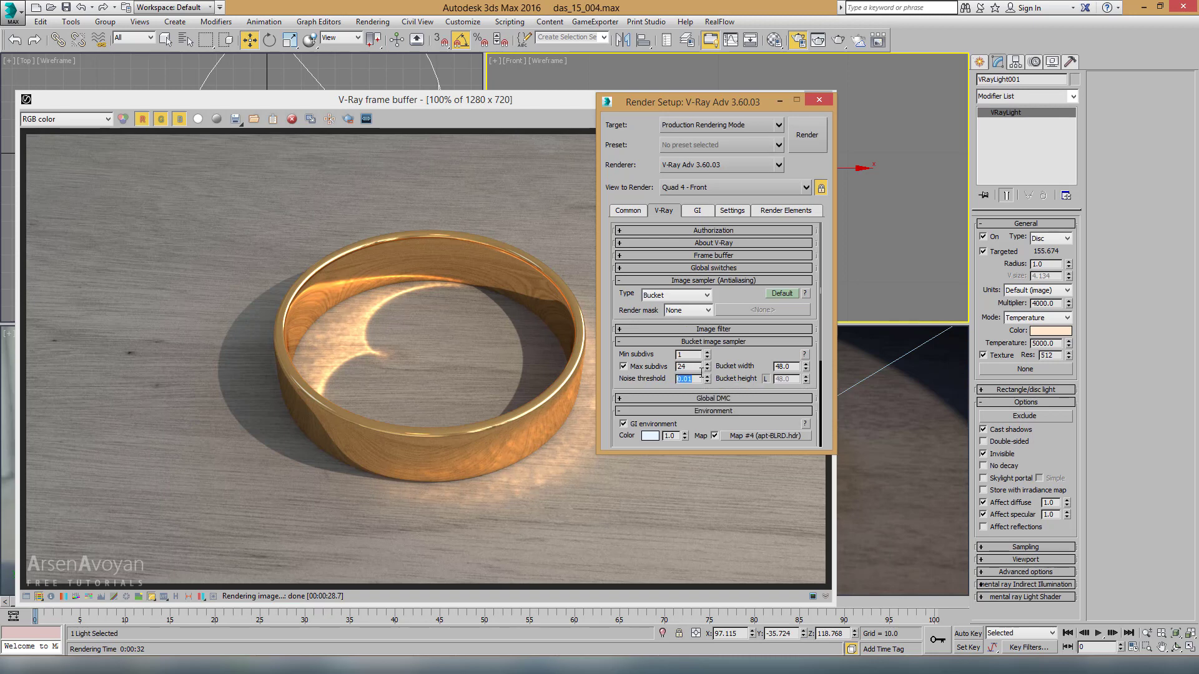
click(807, 135)
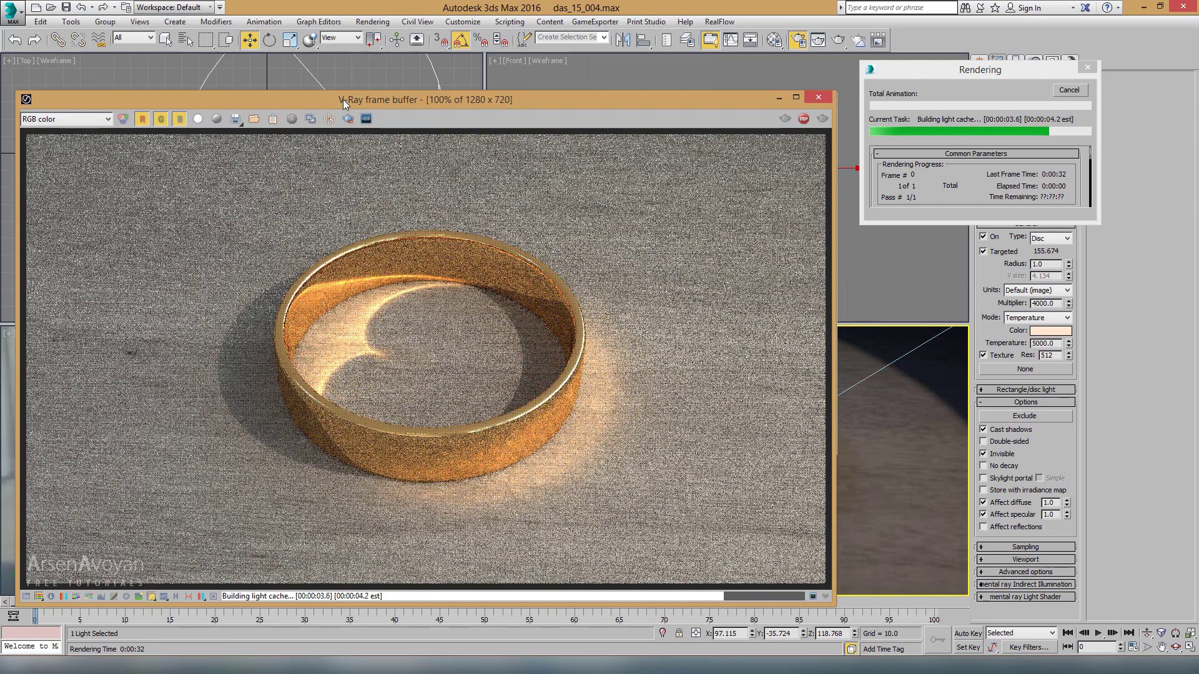
Let the ring render finish, then move the frame buffer aside to reveal Render Setup
drag(330, 100, 400, 82)
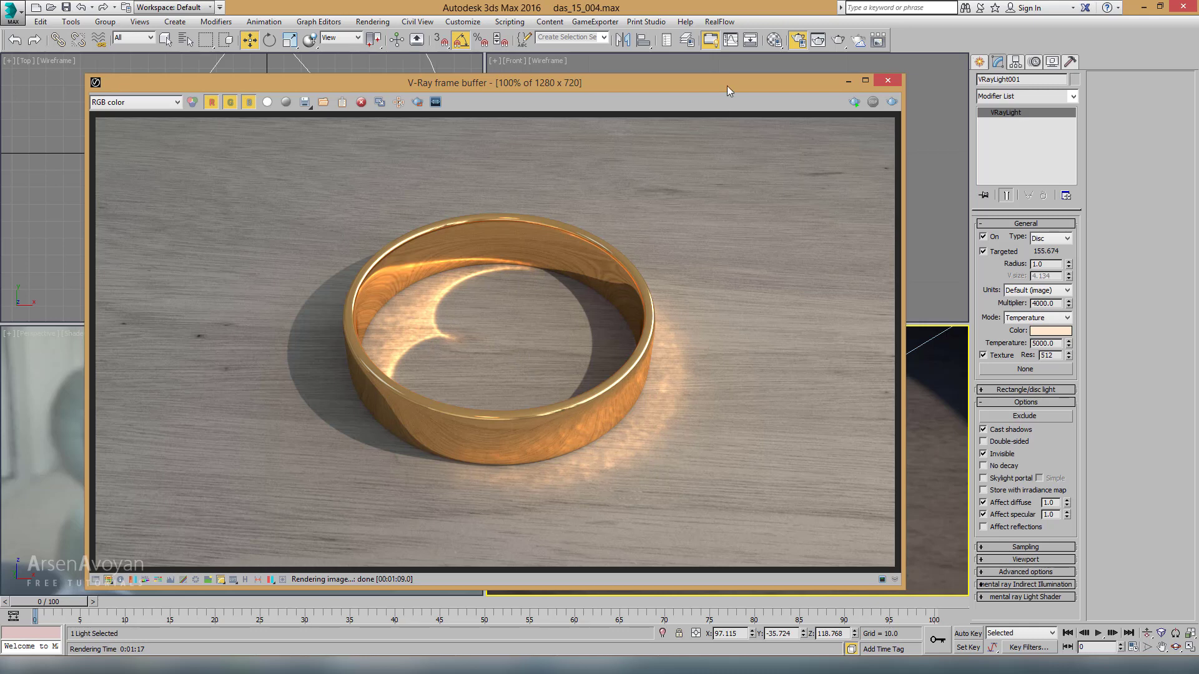
drag(727, 85, 512, 119)
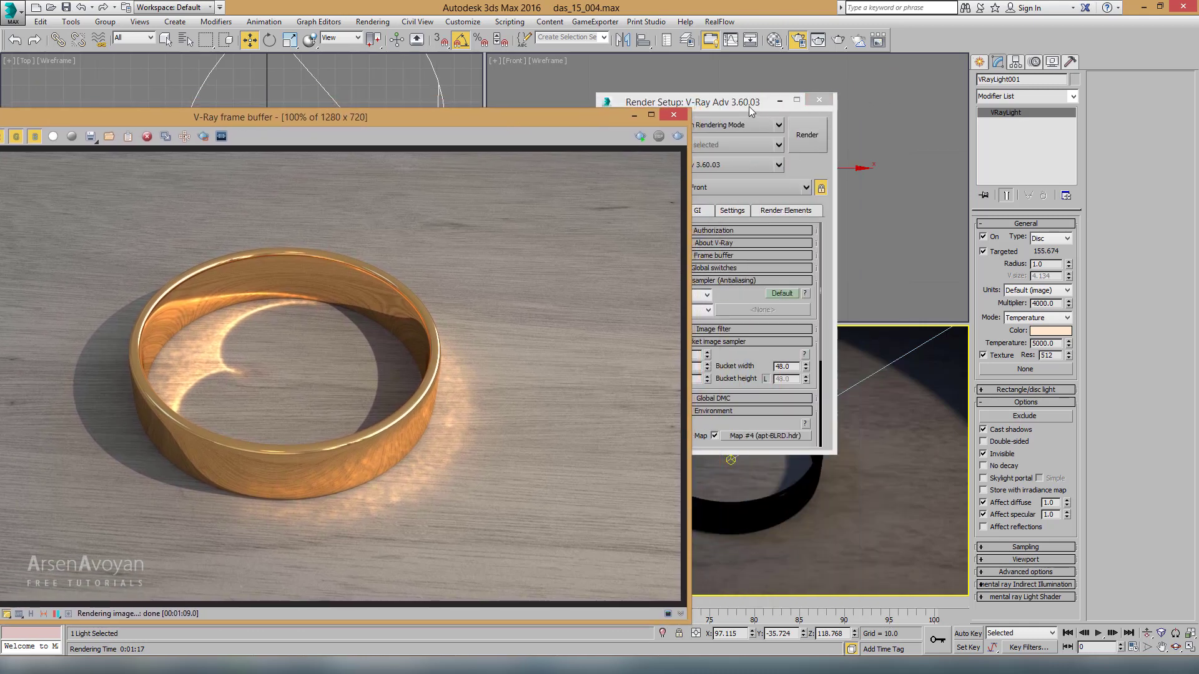
Set the light cache subdivisions to 600 in the GI settings
drag(748, 106, 800, 96)
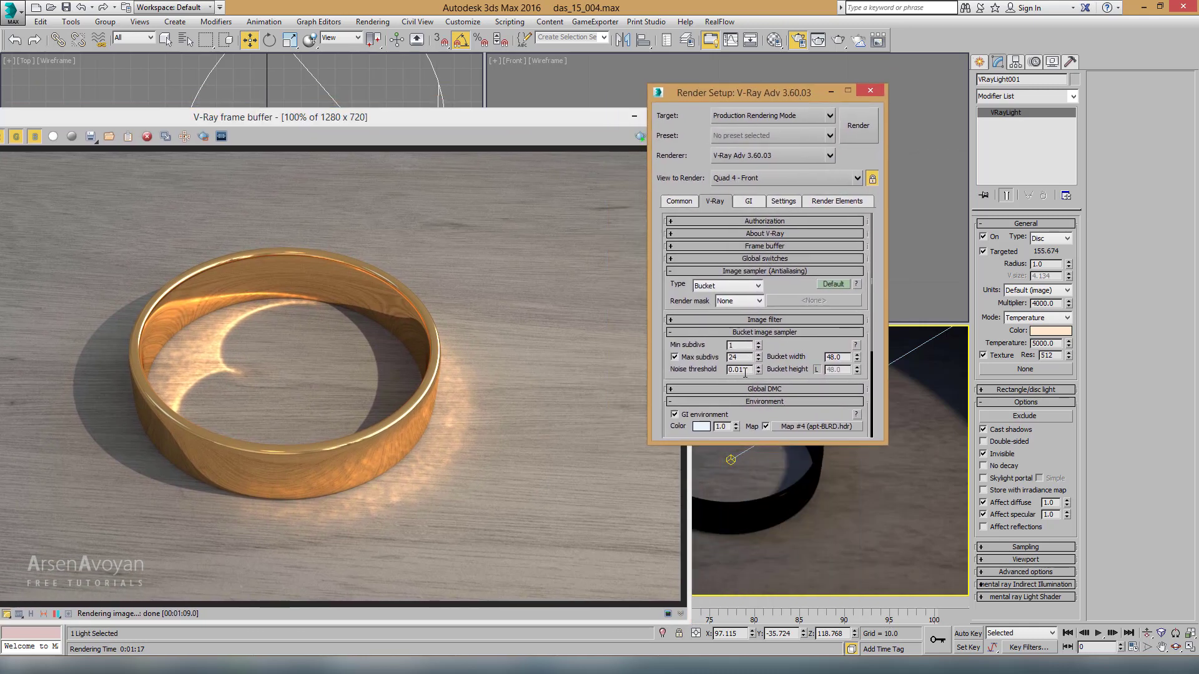
drag(741, 370, 748, 369)
click(752, 201)
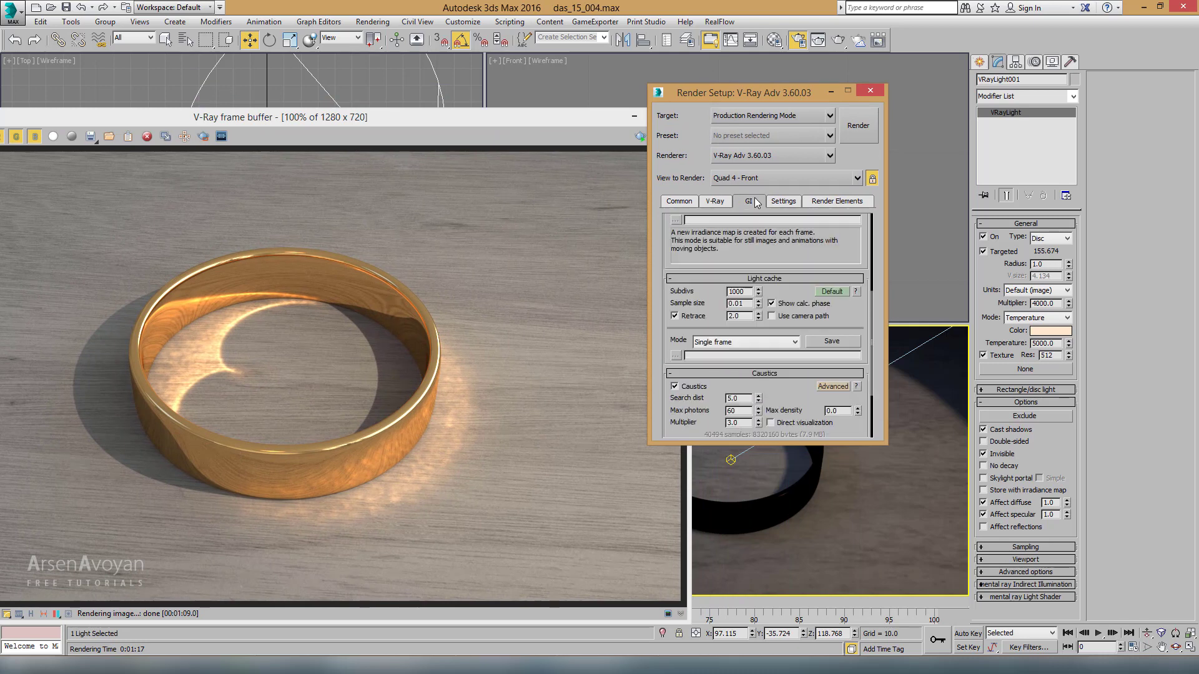
text(60)
Set the irradiance map maximum rate to -1 and close Render Setup
scroll(784, 279, up, 5)
click(758, 304)
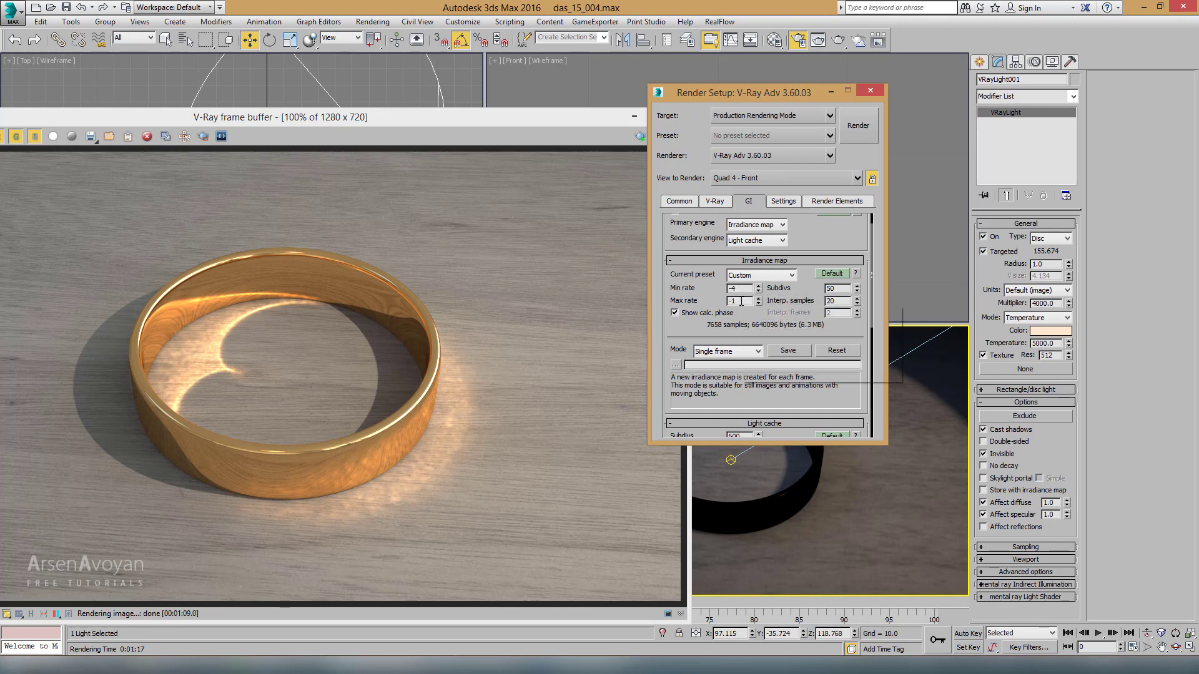
double_click(736, 302)
click(744, 303)
double_click(731, 303)
click(872, 93)
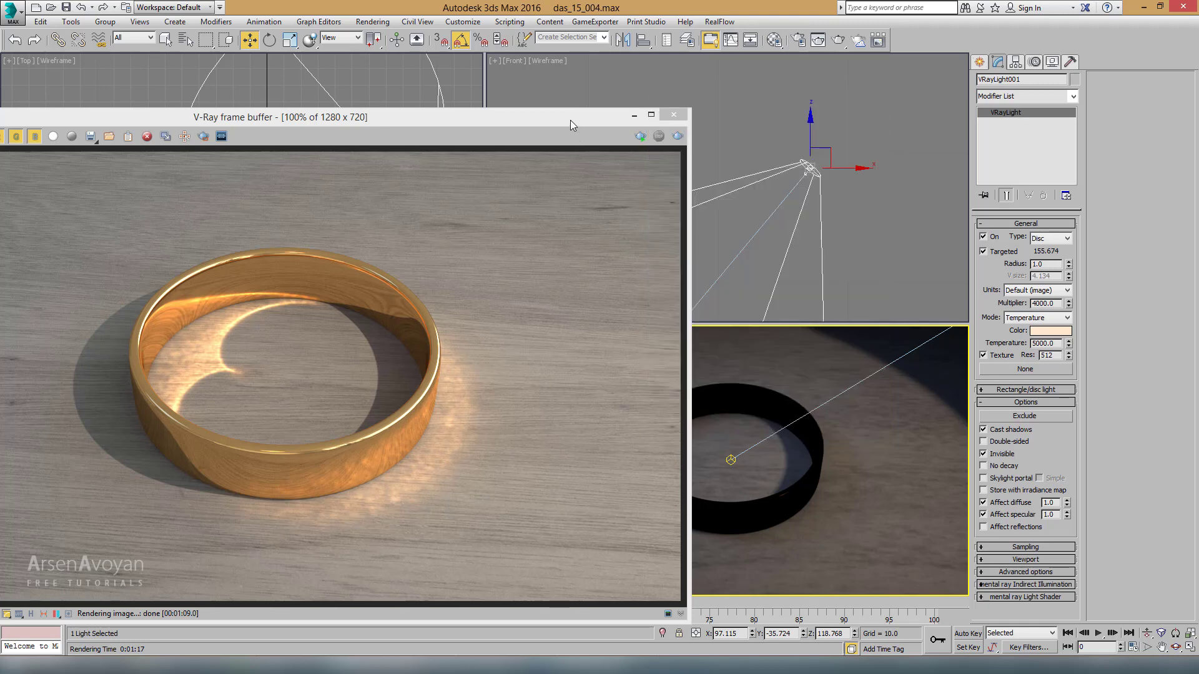
Open VRayLight001's V-Ray properties and set its caustic subdivisions to 5000
drag(583, 119, 568, 104)
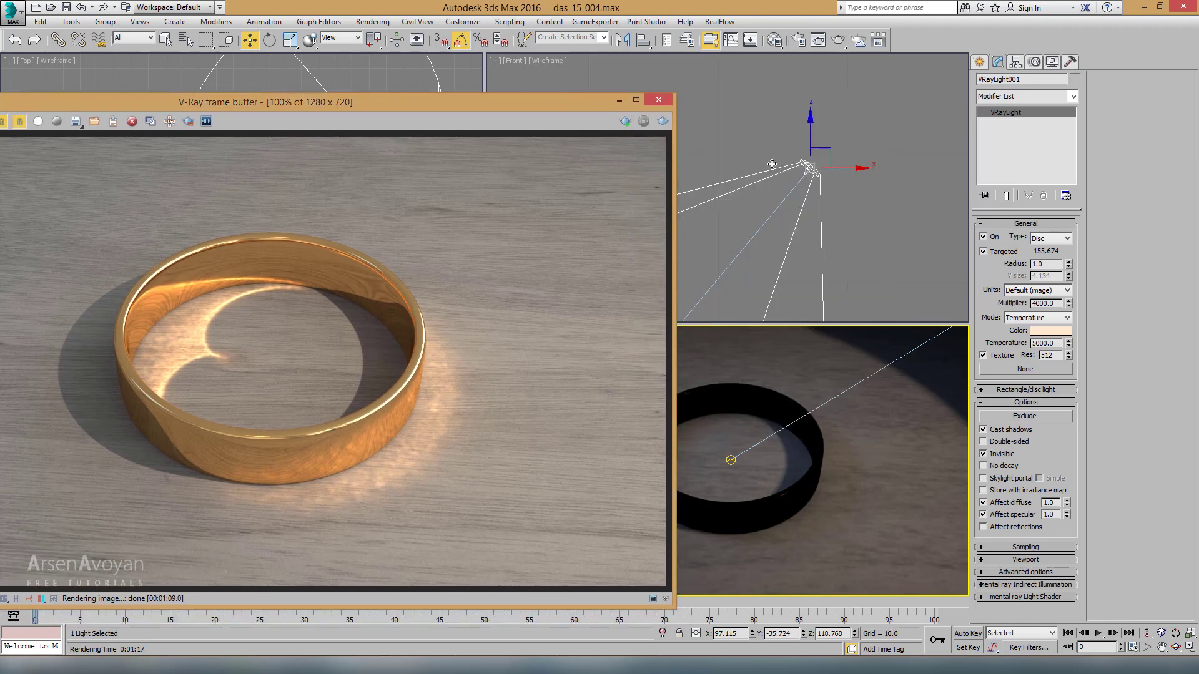
right_click(807, 166)
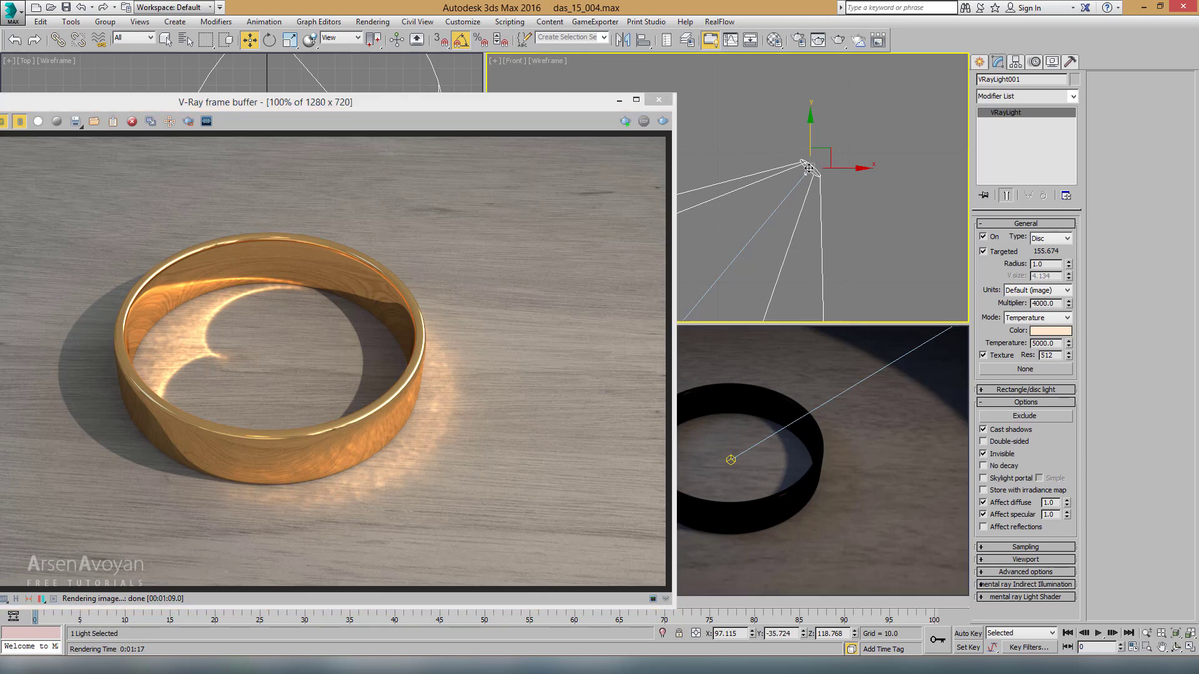
right_click(806, 165)
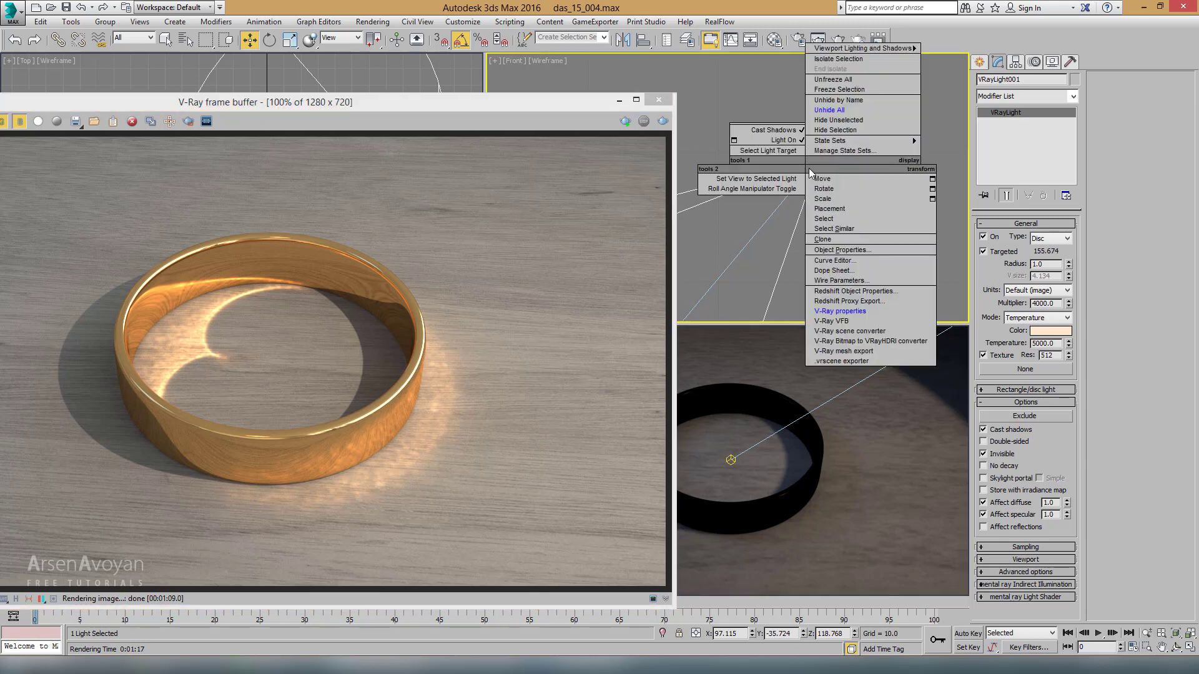
click(859, 311)
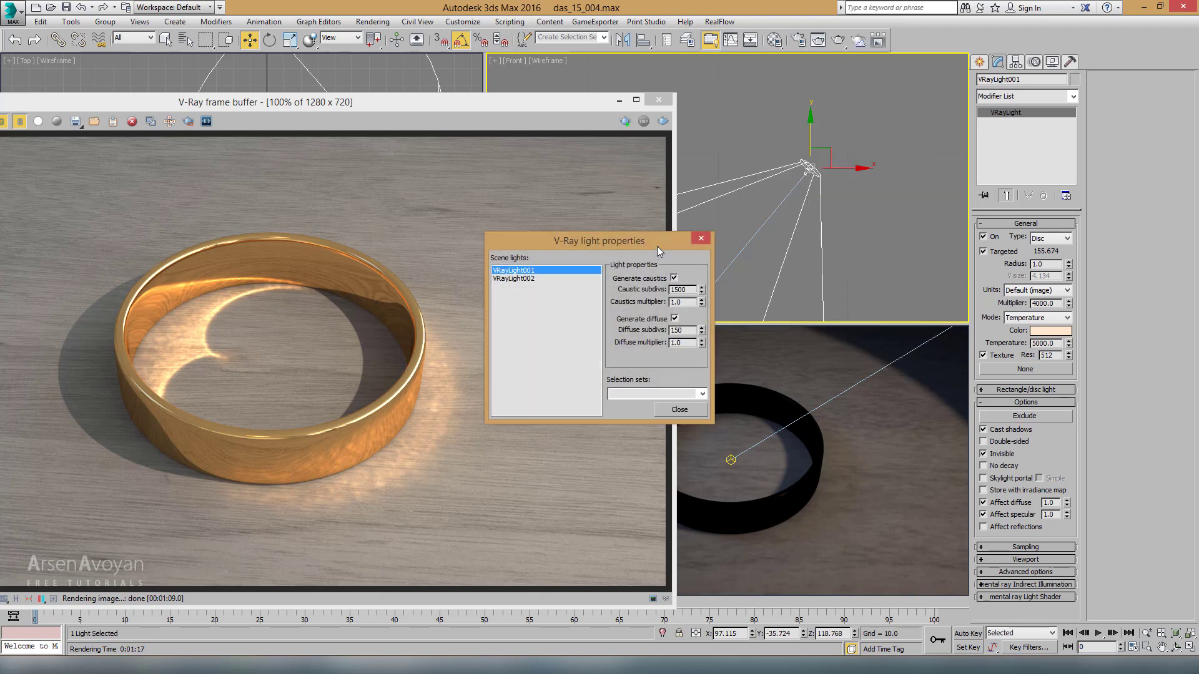
drag(657, 246, 711, 225)
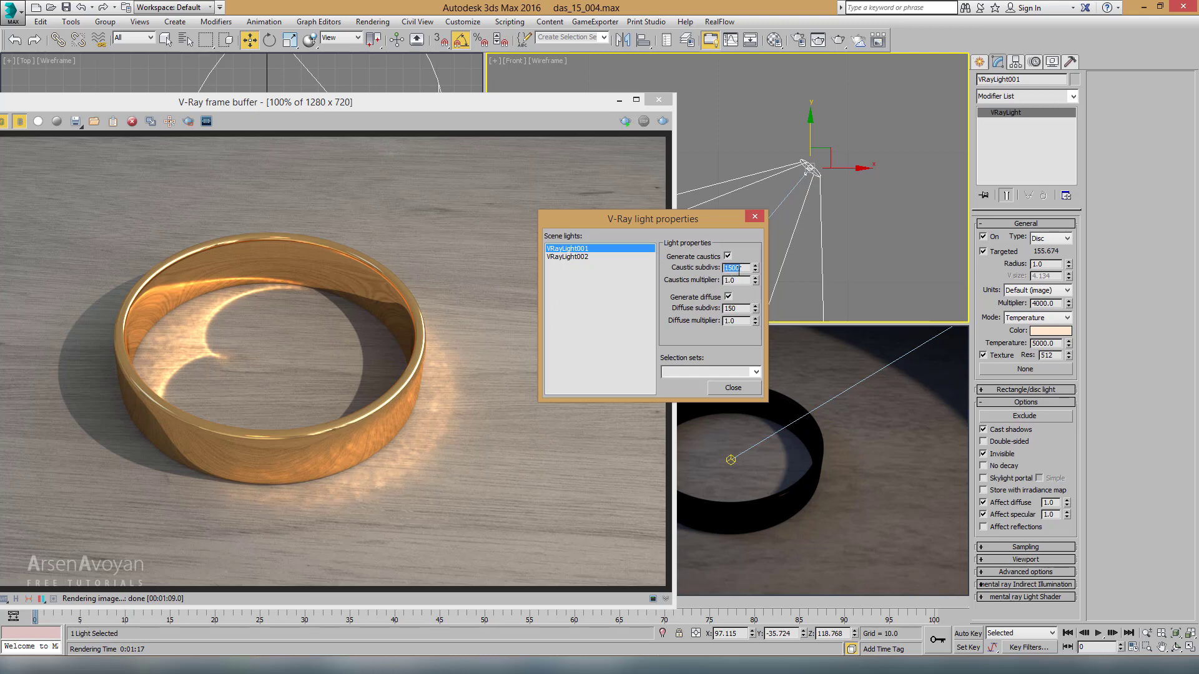
drag(707, 220, 710, 218)
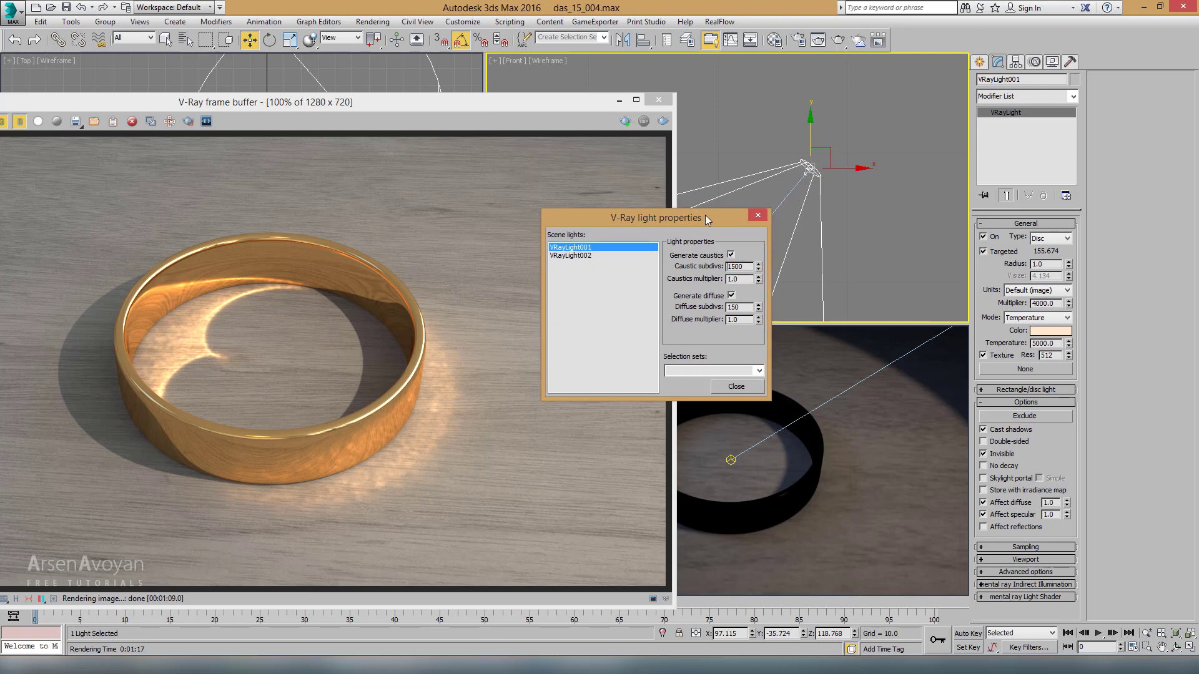
text(50)
text(0)
key(Return)
Close the light properties and duplicate the current render into a frame buffer copy
click(735, 387)
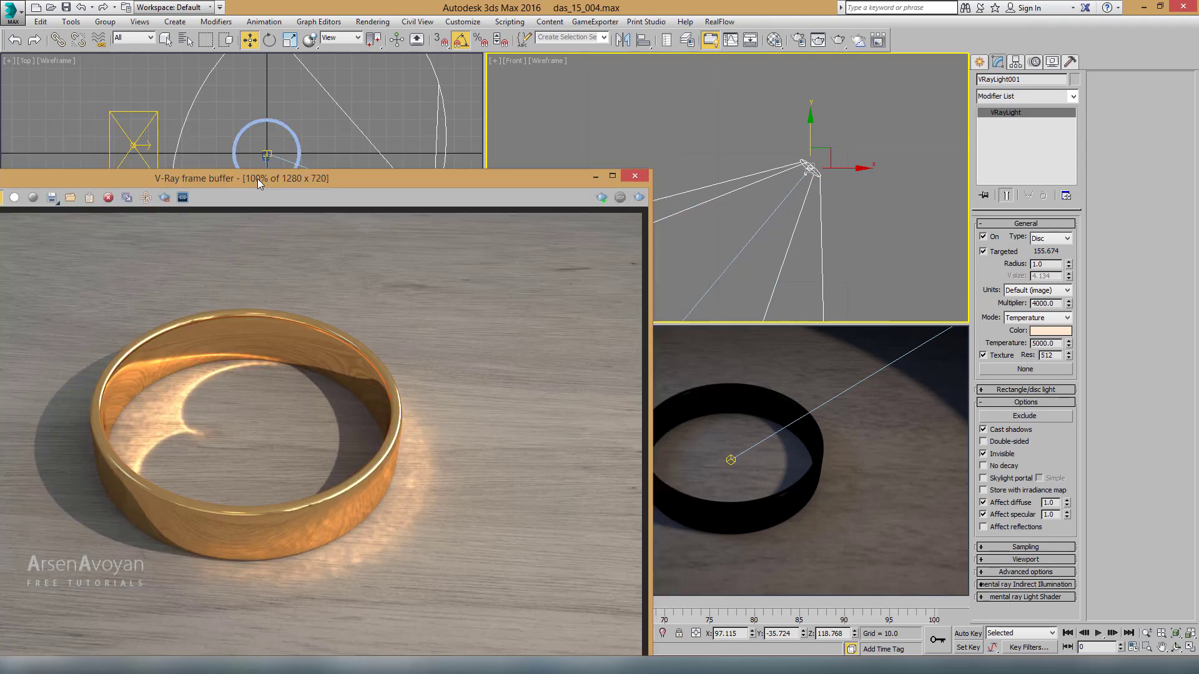
drag(281, 102, 535, 101)
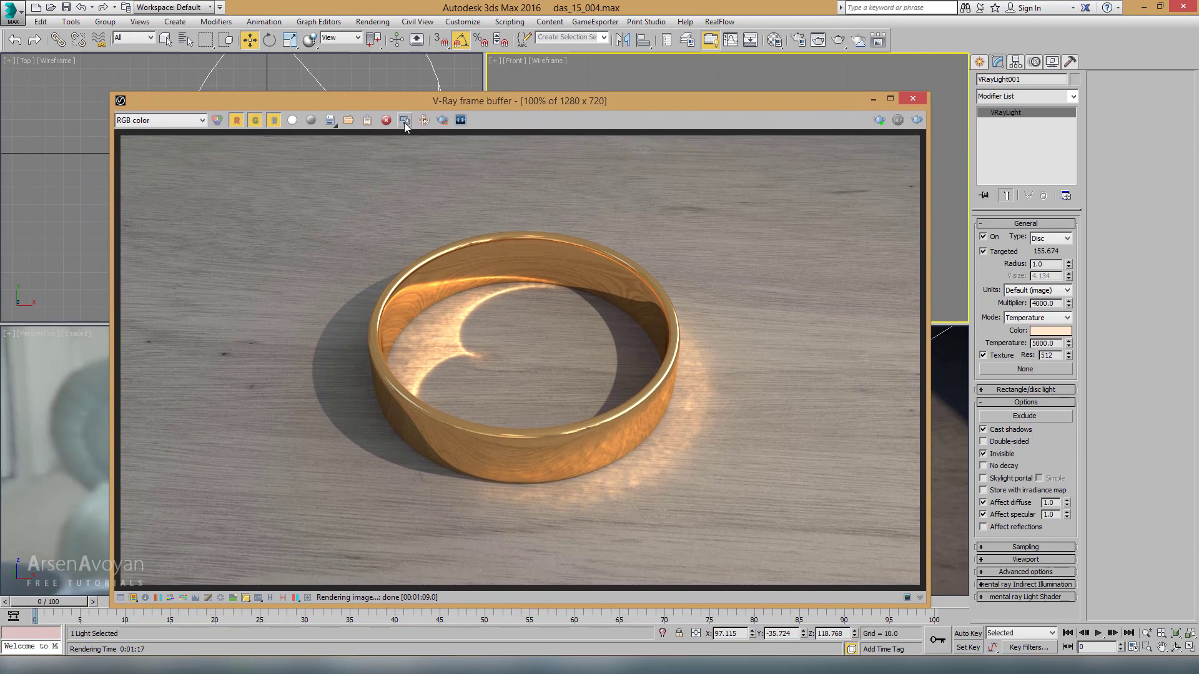
click(404, 119)
mouse_move(806, 269)
mouse_down()
mouse_move(189, 137)
mouse_move(162, 147)
mouse_up()
drag(650, 105, 654, 69)
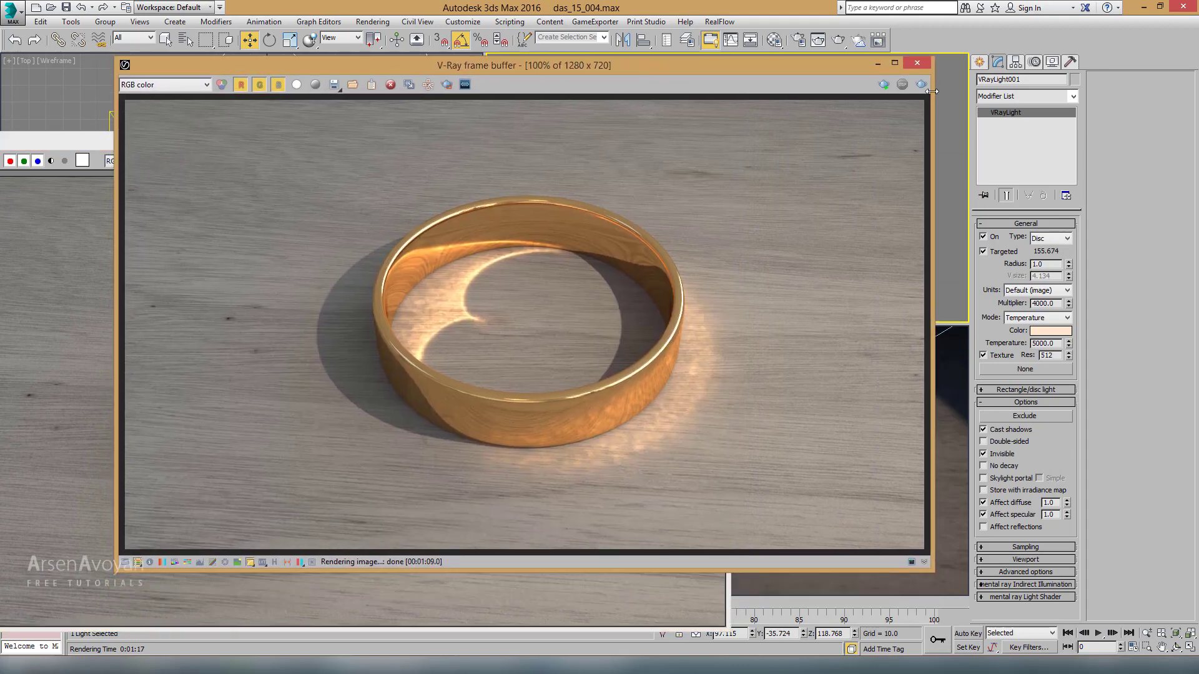
Re-render the ring and place the new render beside the copy
click(922, 85)
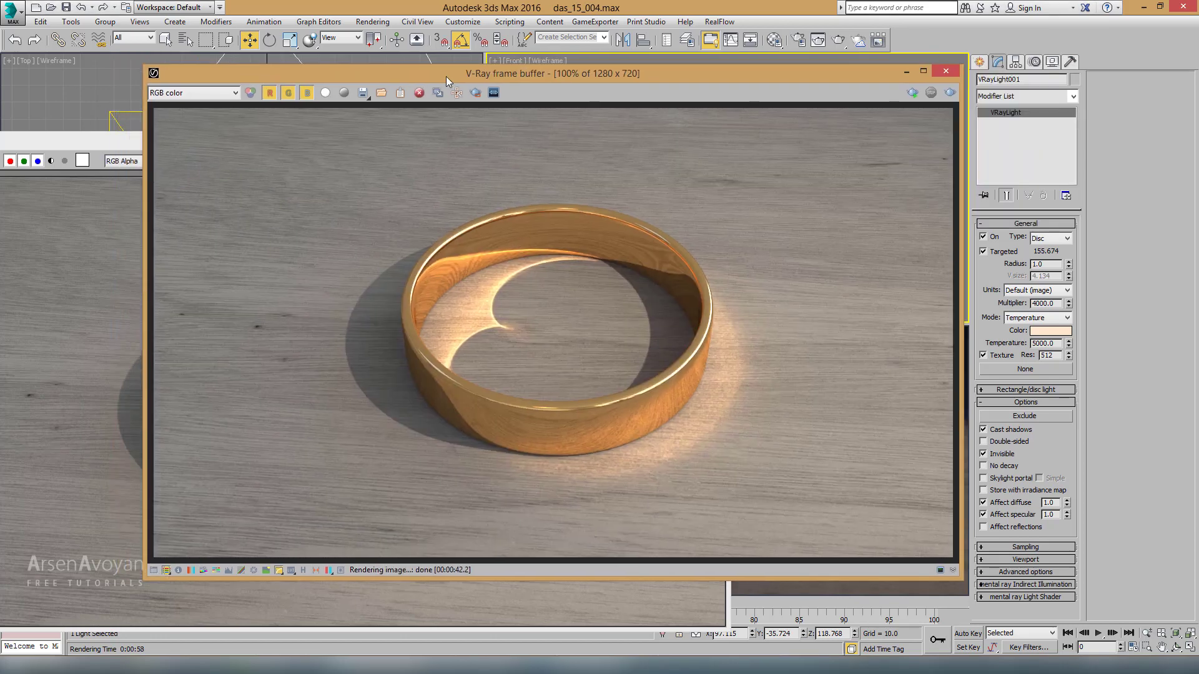
drag(446, 76, 686, 69)
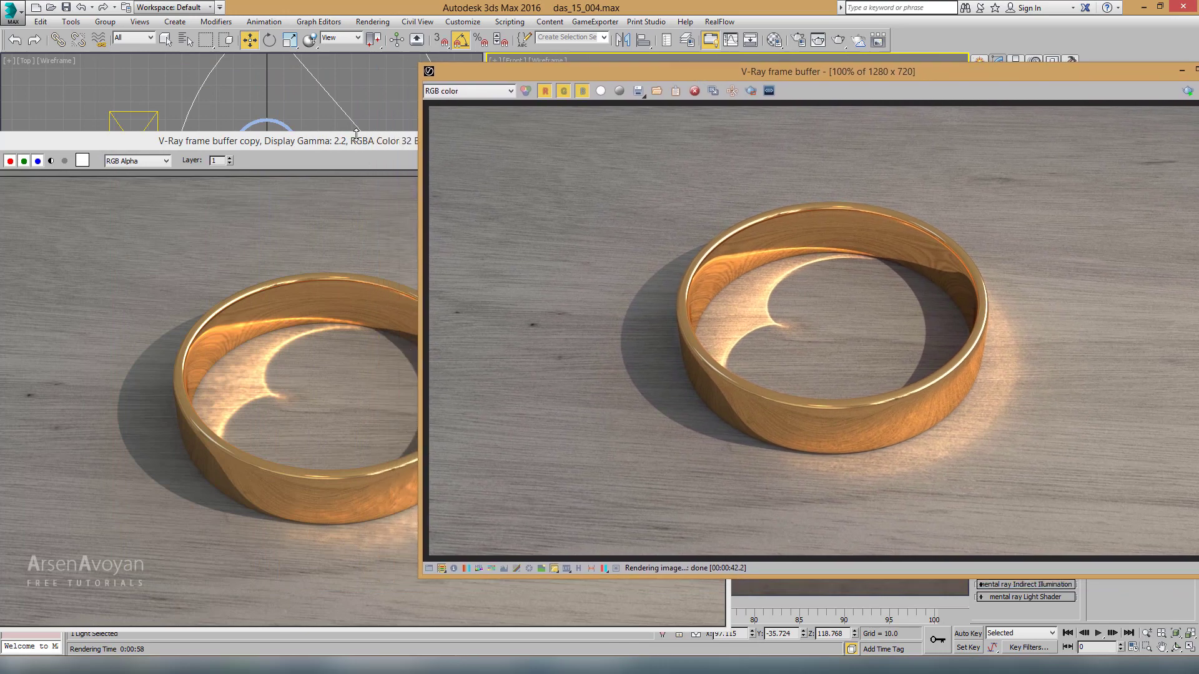
mouse_move(356, 134)
mouse_down()
mouse_move(360, 76)
mouse_move(276, 82)
mouse_up()
drag(700, 74, 735, 74)
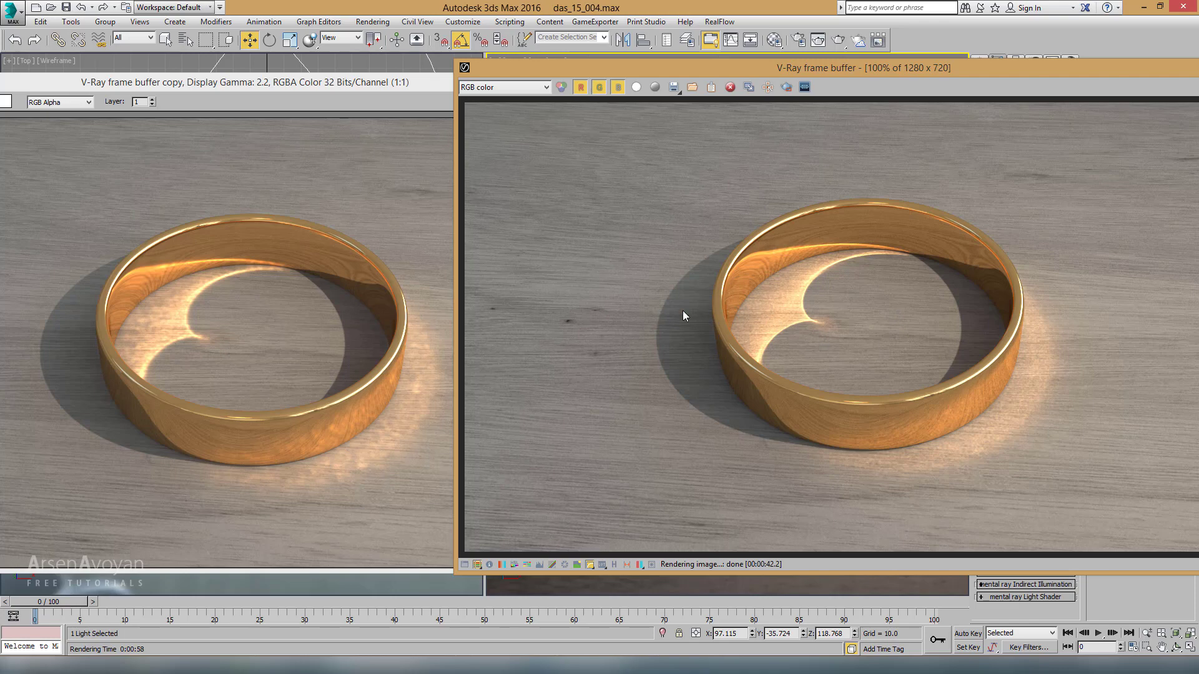
Duplicate the latest render into another frame buffer copy at the lower left
click(748, 90)
mouse_move(860, 261)
mouse_down()
mouse_move(357, 241)
mouse_move(145, 316)
mouse_up()
drag(761, 68, 284, 279)
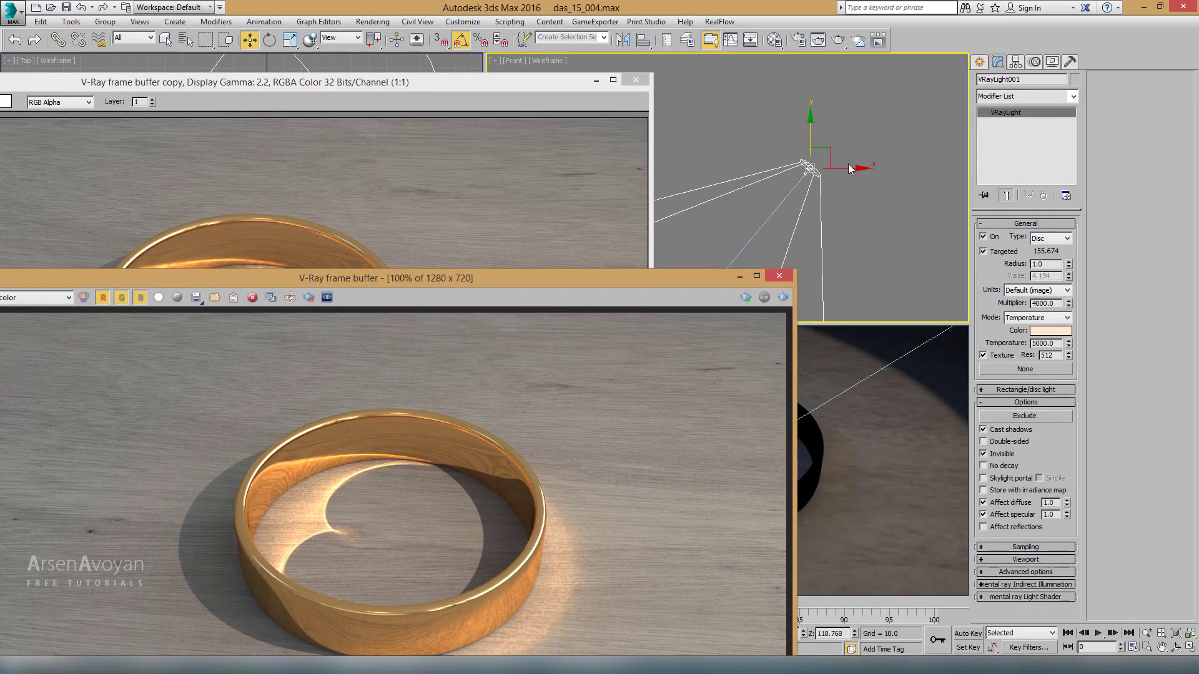
Lower VRayLight001's caustic subdivisions from 5000 and make the Perspective view active
right_click(814, 175)
click(844, 314)
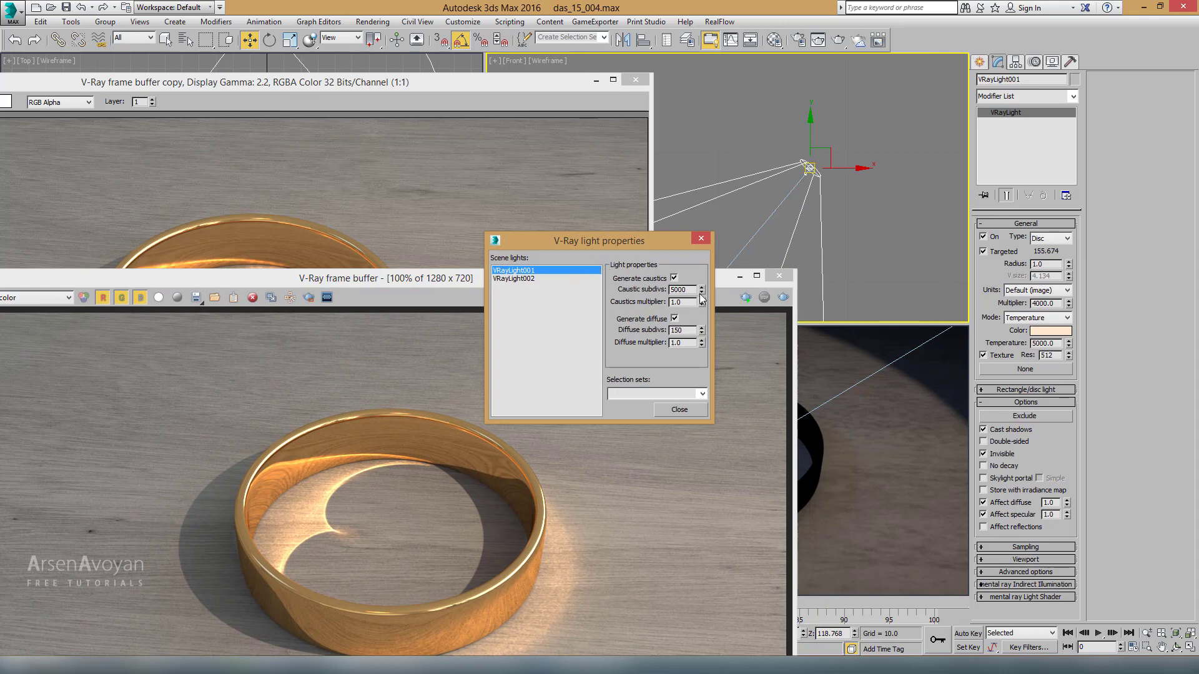
drag(695, 290, 647, 293)
text(200)
key(Return)
click(697, 411)
right_click(840, 390)
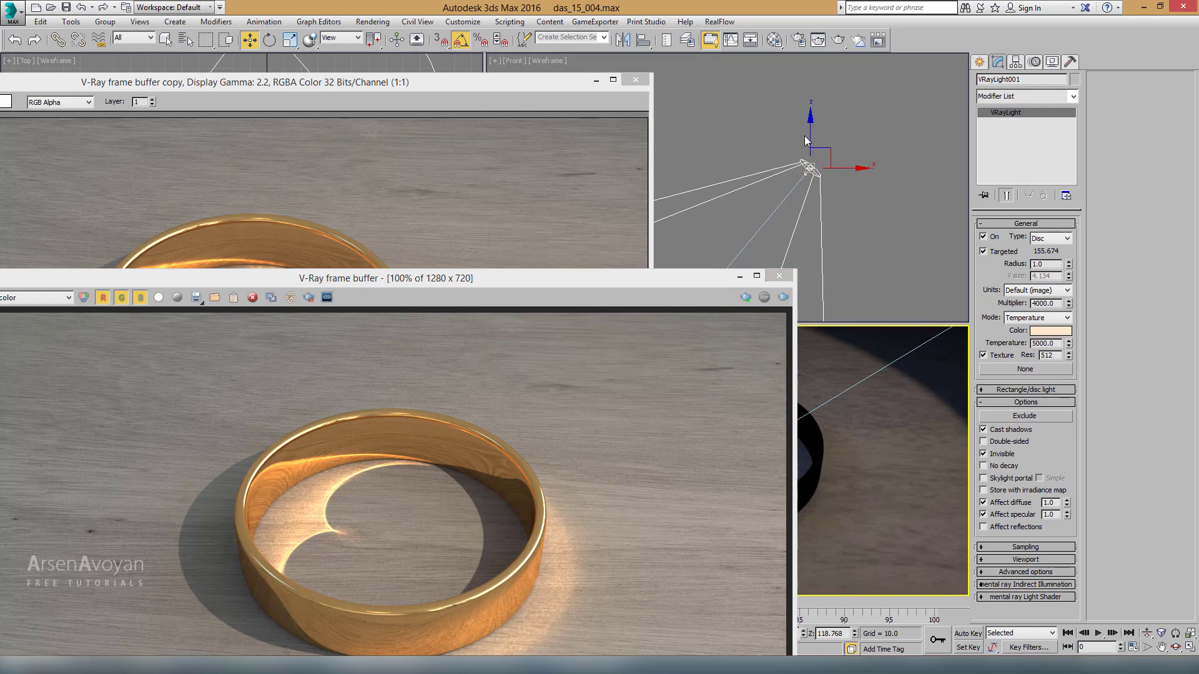
Re-render the ring and arrange it side by side with the earlier copy
click(784, 298)
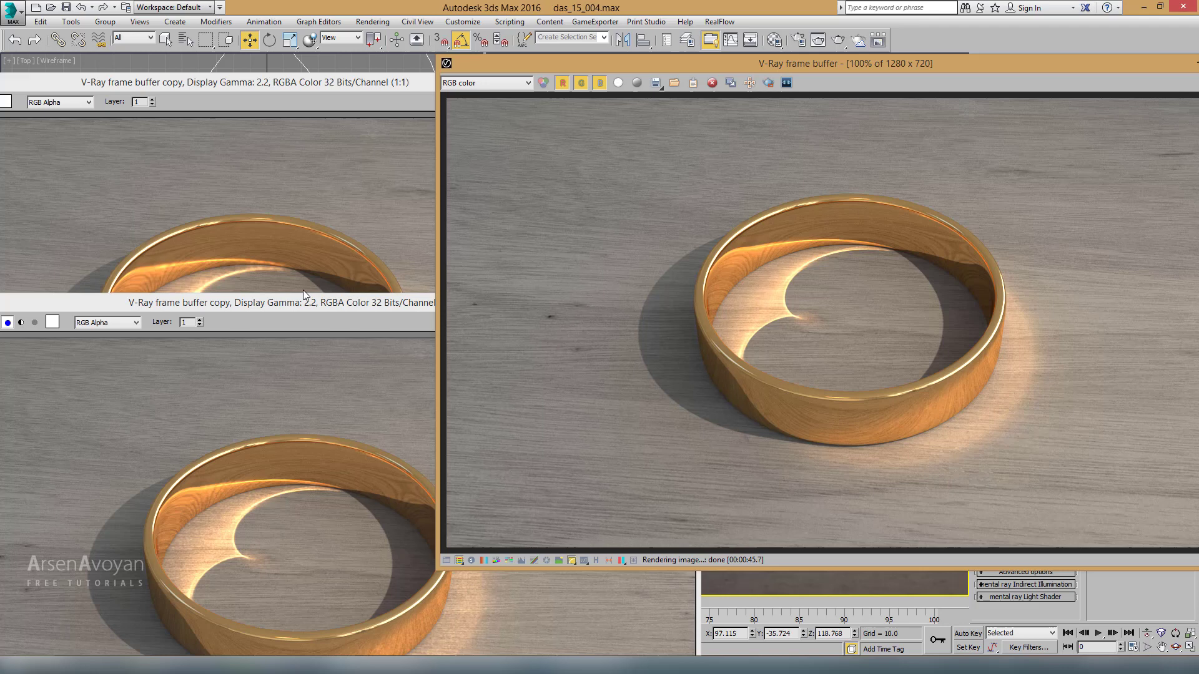
mouse_move(304, 292)
mouse_down()
mouse_move(447, 89)
mouse_move(323, 249)
mouse_move(354, 118)
mouse_move(340, 113)
mouse_up()
drag(671, 68, 755, 73)
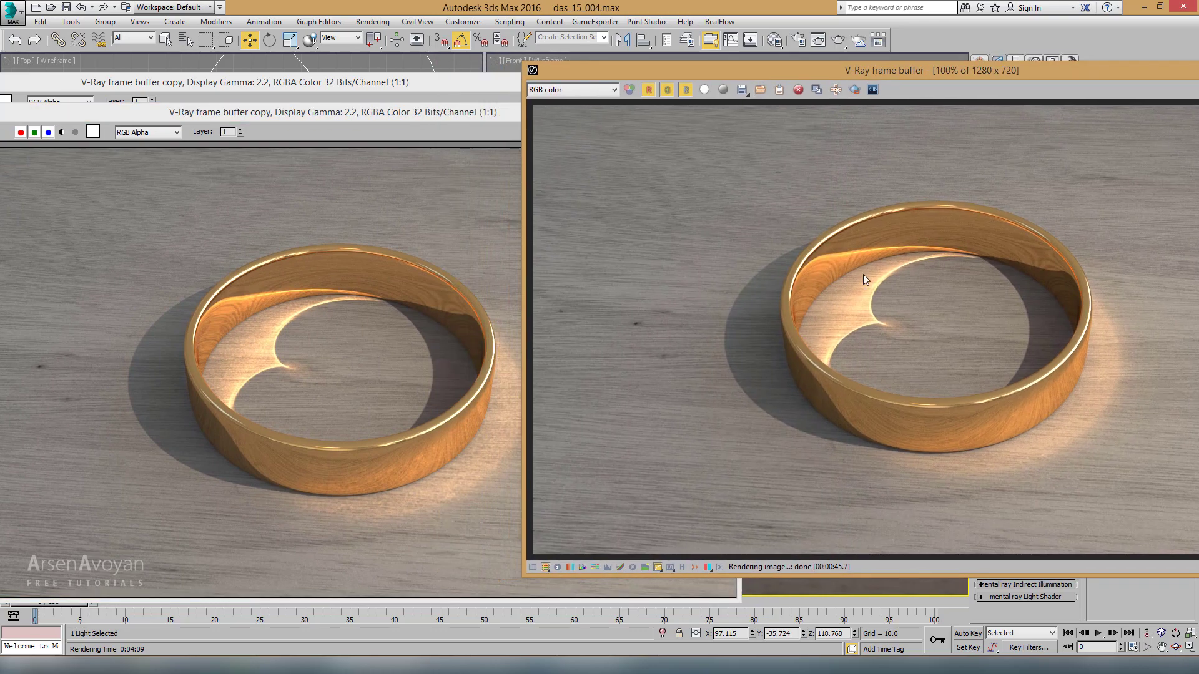
Zoom and pan the copy and new render to compare caustic edge detail
click(257, 331)
scroll(257, 331, up, 3)
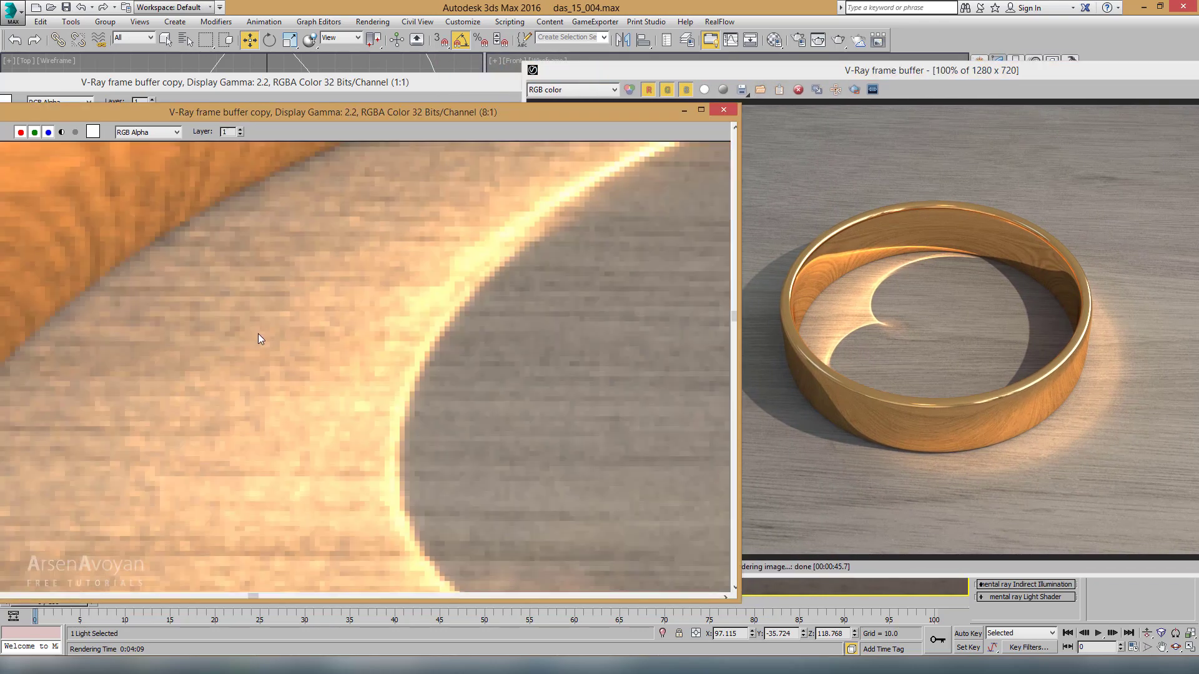
click(878, 279)
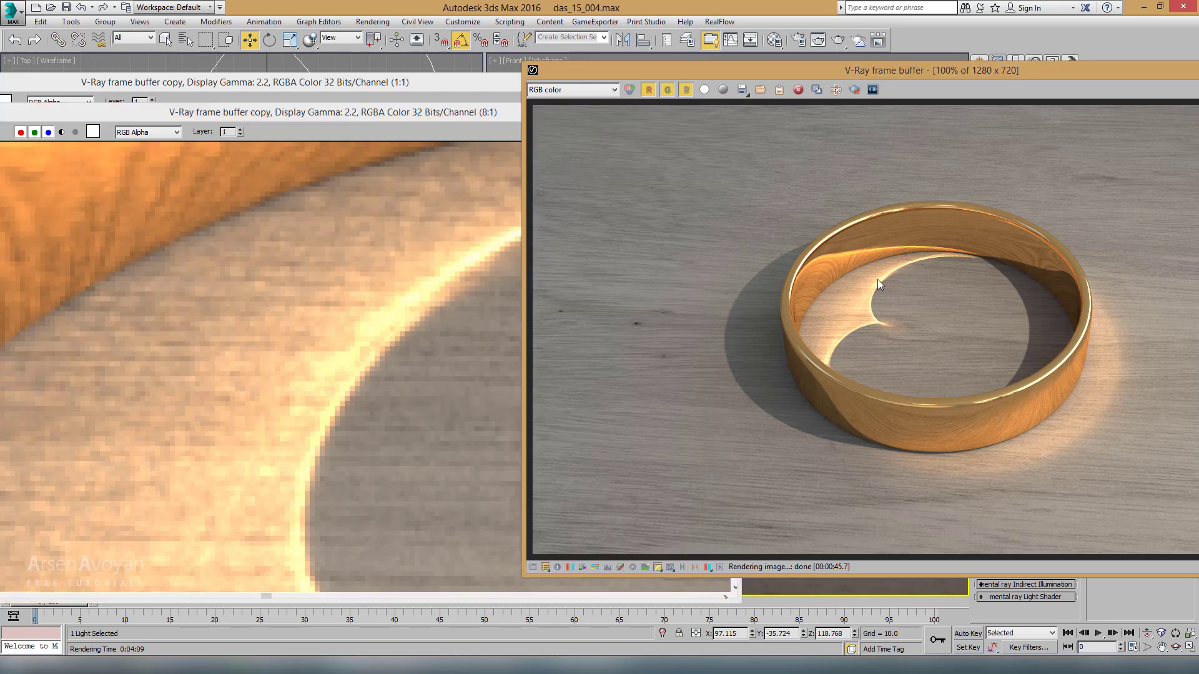
scroll(878, 279, up, 1)
scroll(878, 279, up, 1)
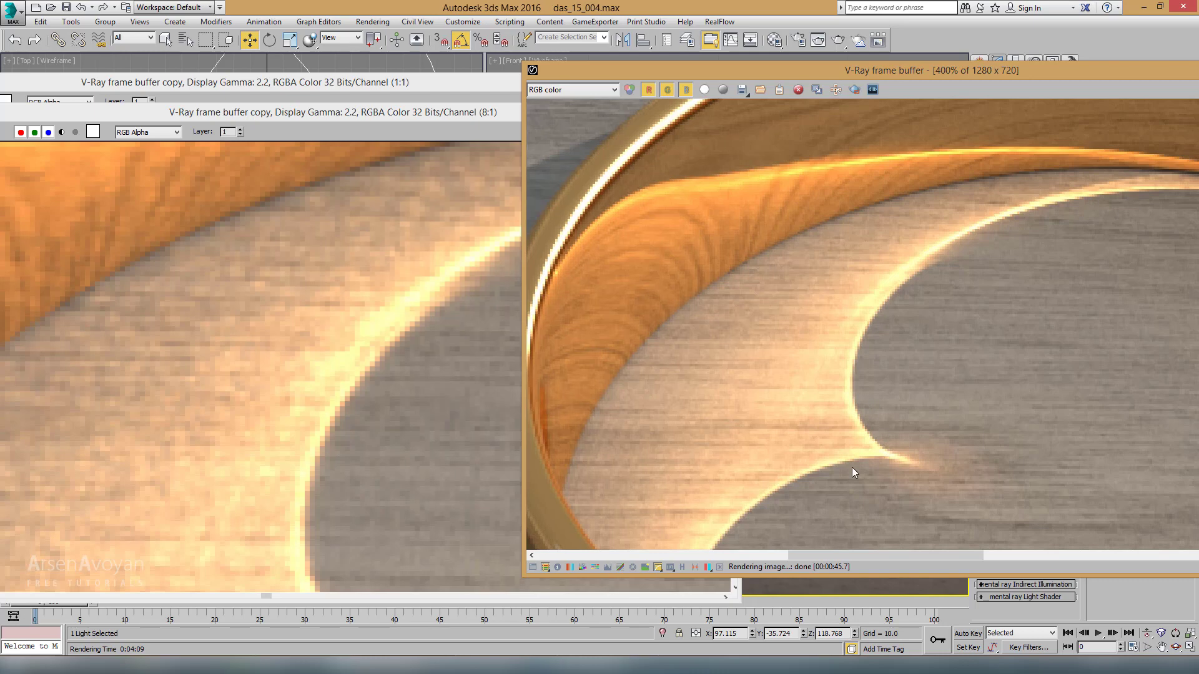
scroll(851, 467, down, 2)
click(252, 450)
middle_drag(252, 449, 262, 272)
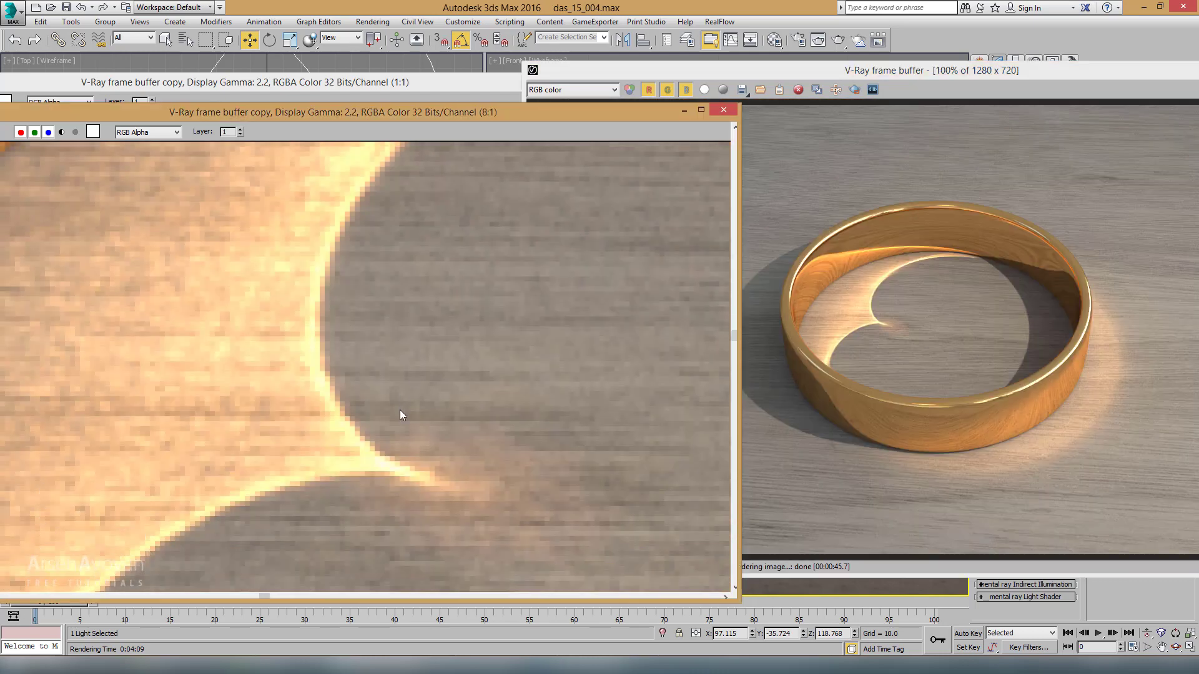
scroll(429, 455, up, 1)
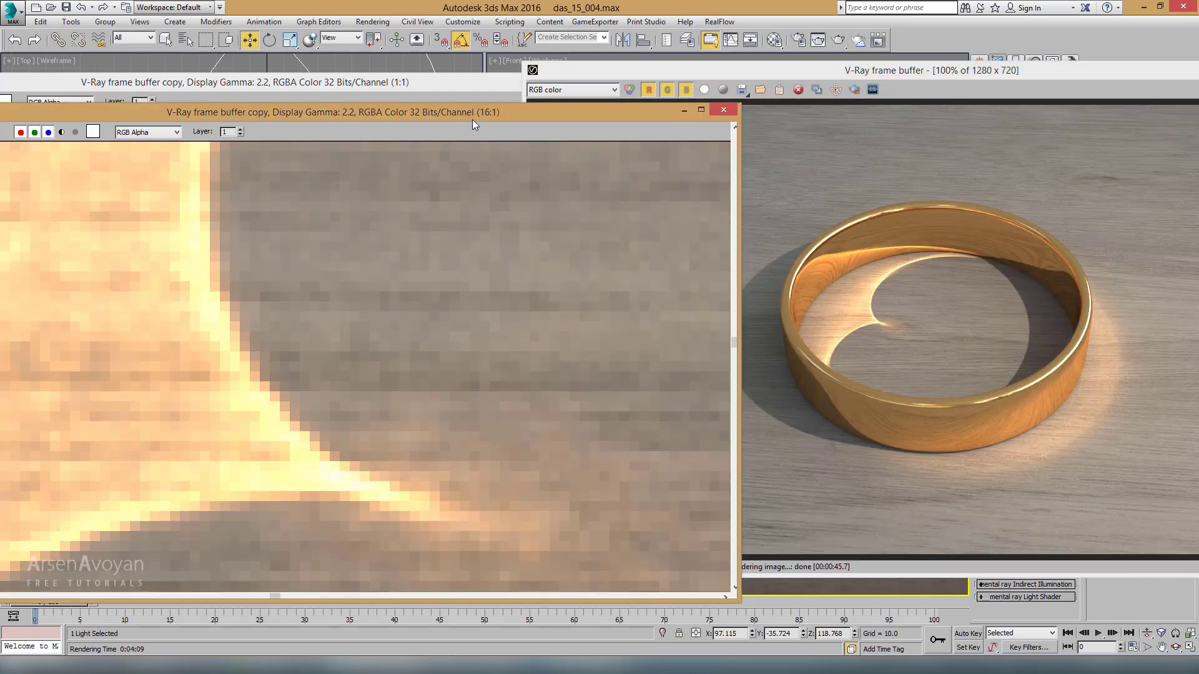
scroll(494, 137, down, 1)
scroll(483, 156, down, 2)
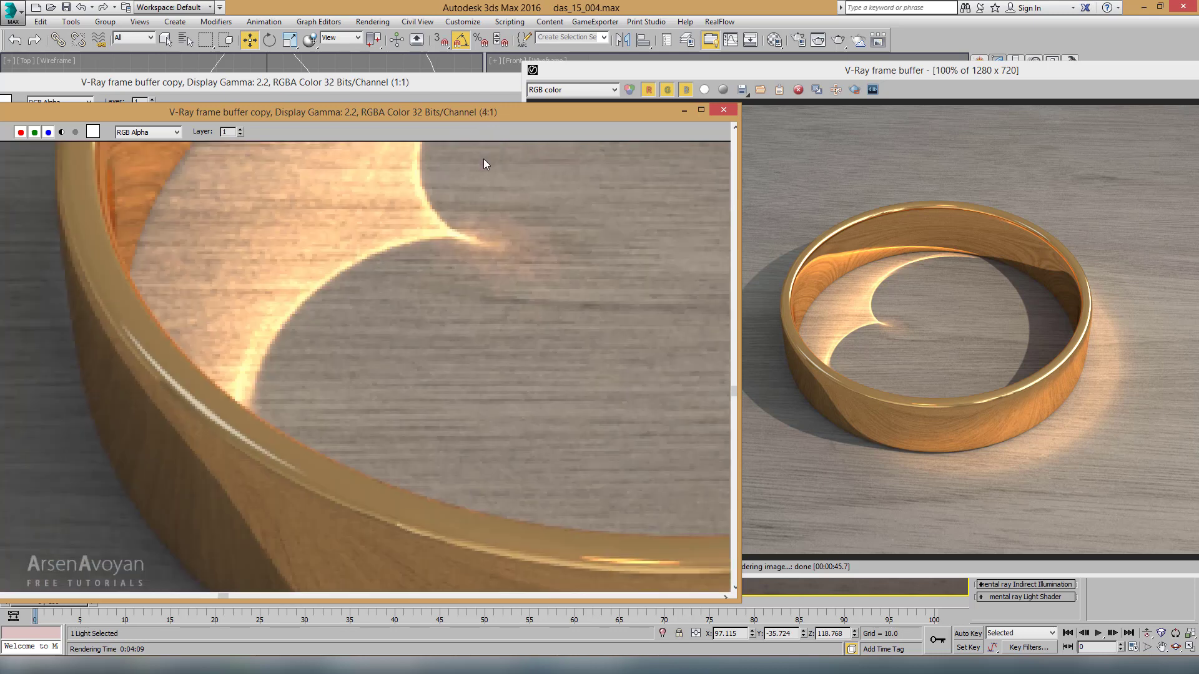
scroll(485, 166, down, 1)
scroll(490, 137, up, 1)
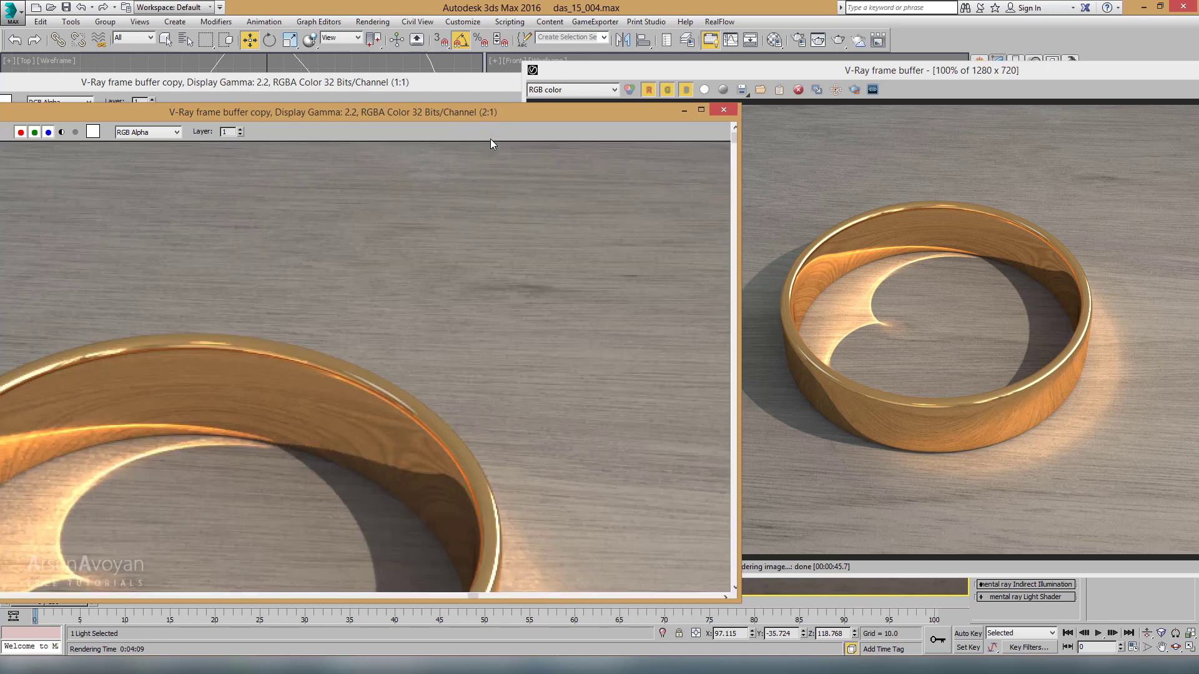
scroll(362, 323, up, 1)
mouse_move(423, 223)
middle_down()
mouse_move(379, 315)
mouse_move(452, 226)
mouse_move(443, 260)
middle_up()
click(822, 305)
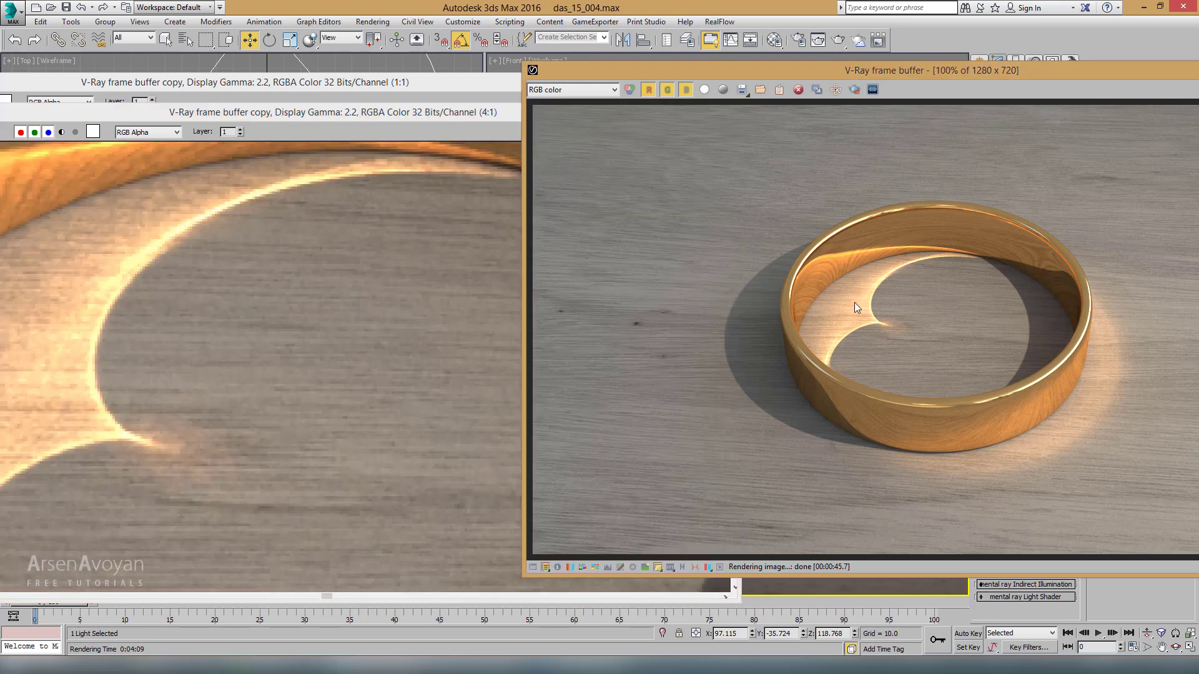
scroll(854, 302, up, 1)
scroll(854, 302, up, 1)
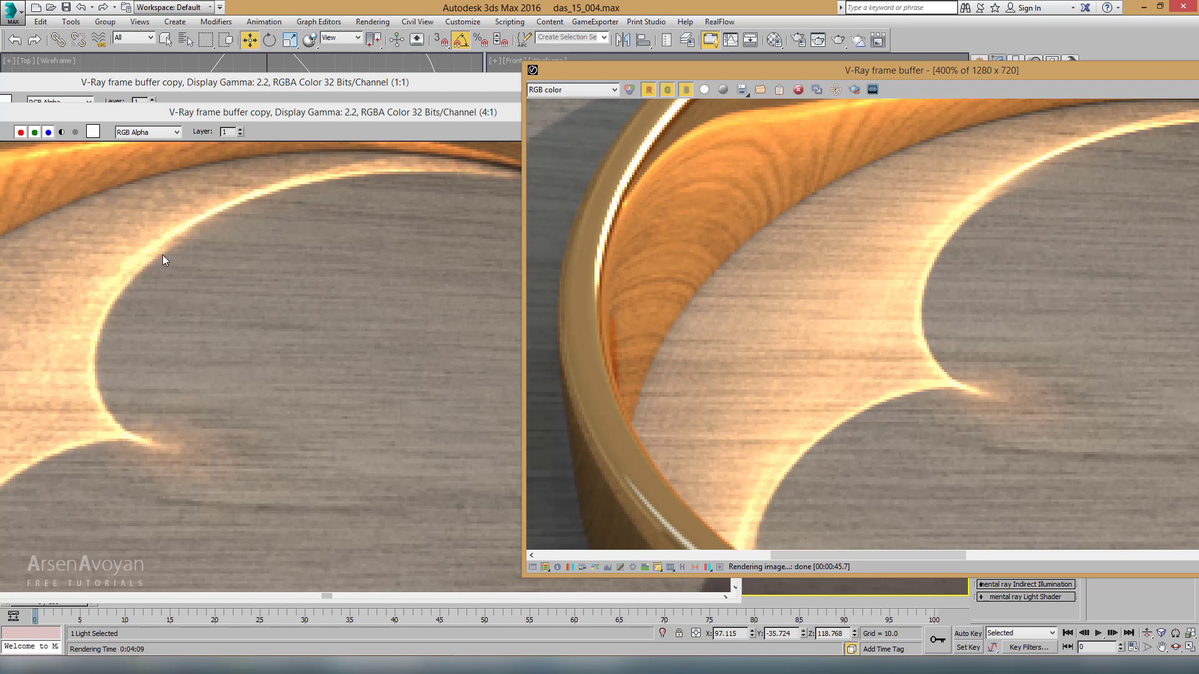
scroll(934, 245, down, 1)
scroll(934, 246, down, 1)
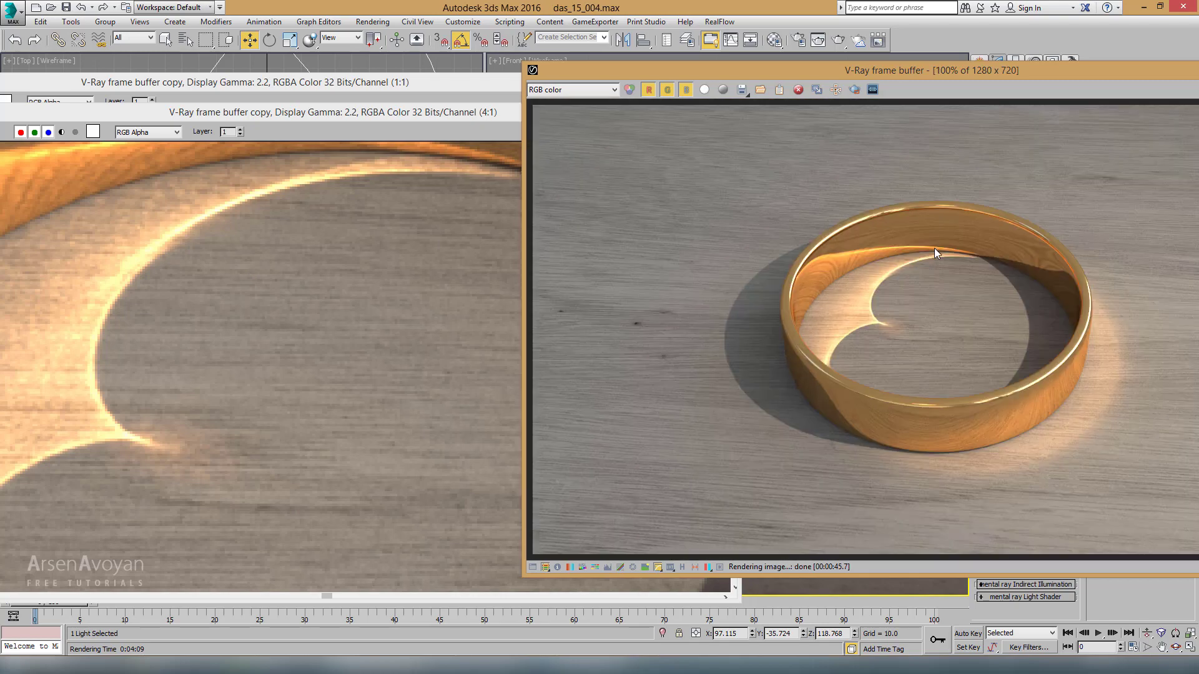
Compare both renders on the lit floor area and the caustic cusp
click(417, 279)
scroll(418, 279, down, 1)
scroll(418, 278, down, 1)
scroll(418, 278, down, 1)
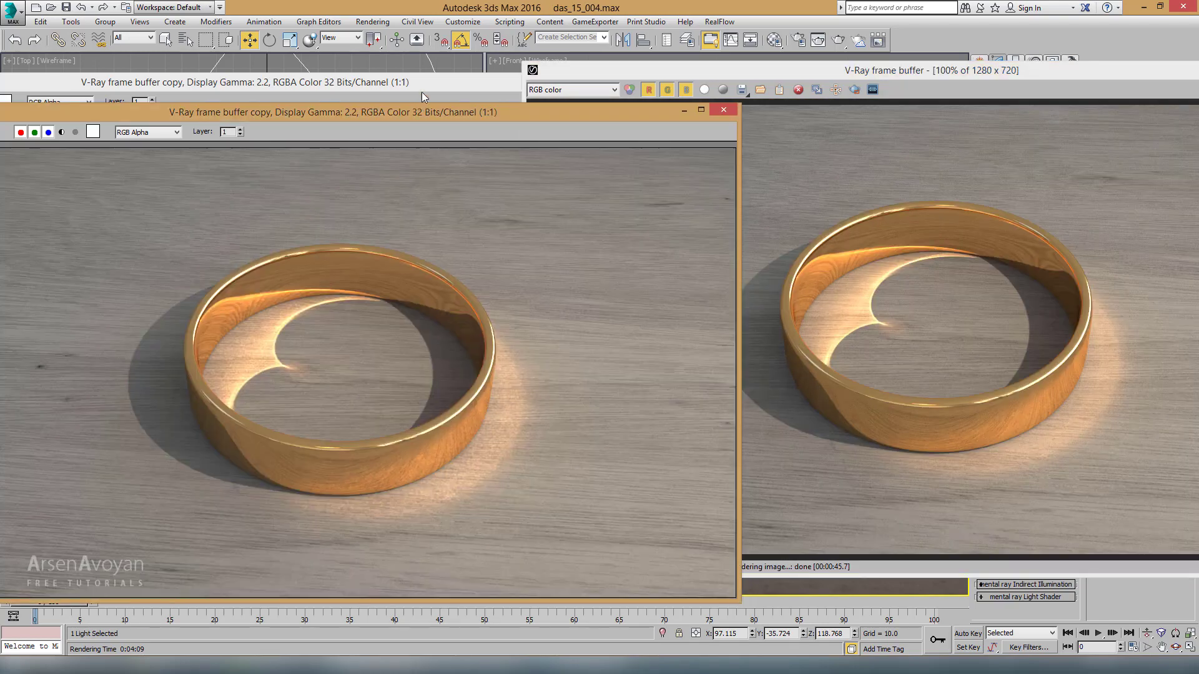
click(425, 84)
scroll(208, 336, up, 2)
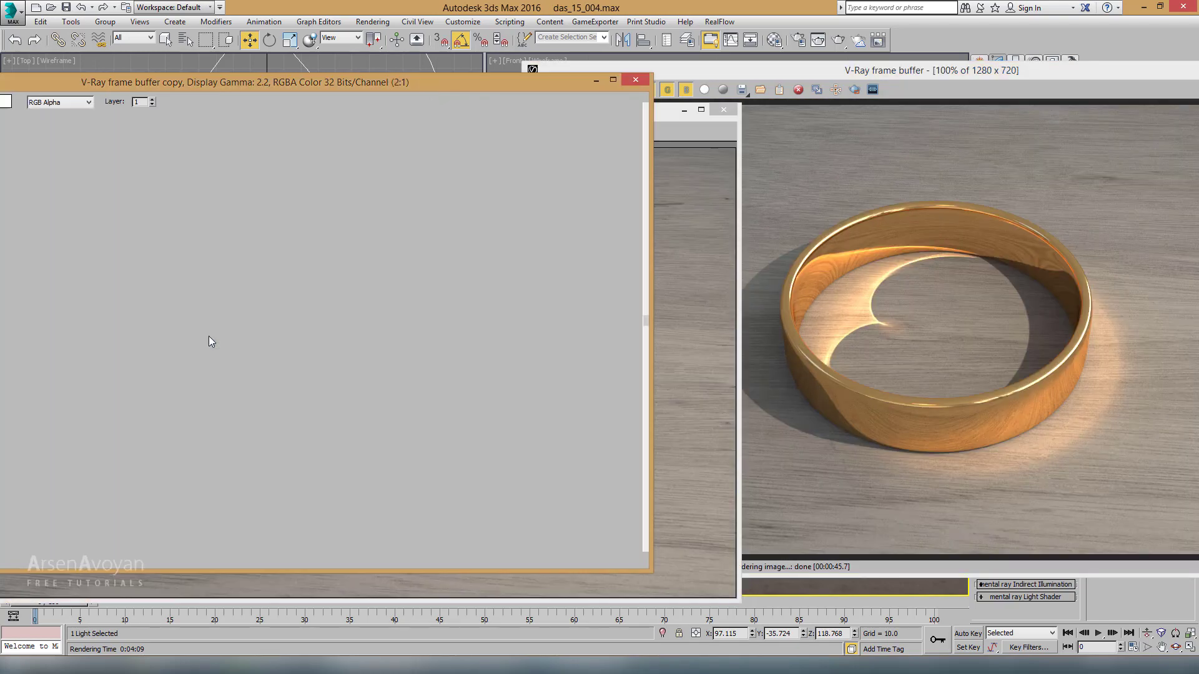
scroll(206, 334, up, 1)
mouse_move(302, 340)
middle_down()
mouse_move(302, 286)
mouse_move(616, 254)
middle_up()
click(885, 270)
scroll(886, 271, up, 2)
scroll(885, 271, up, 1)
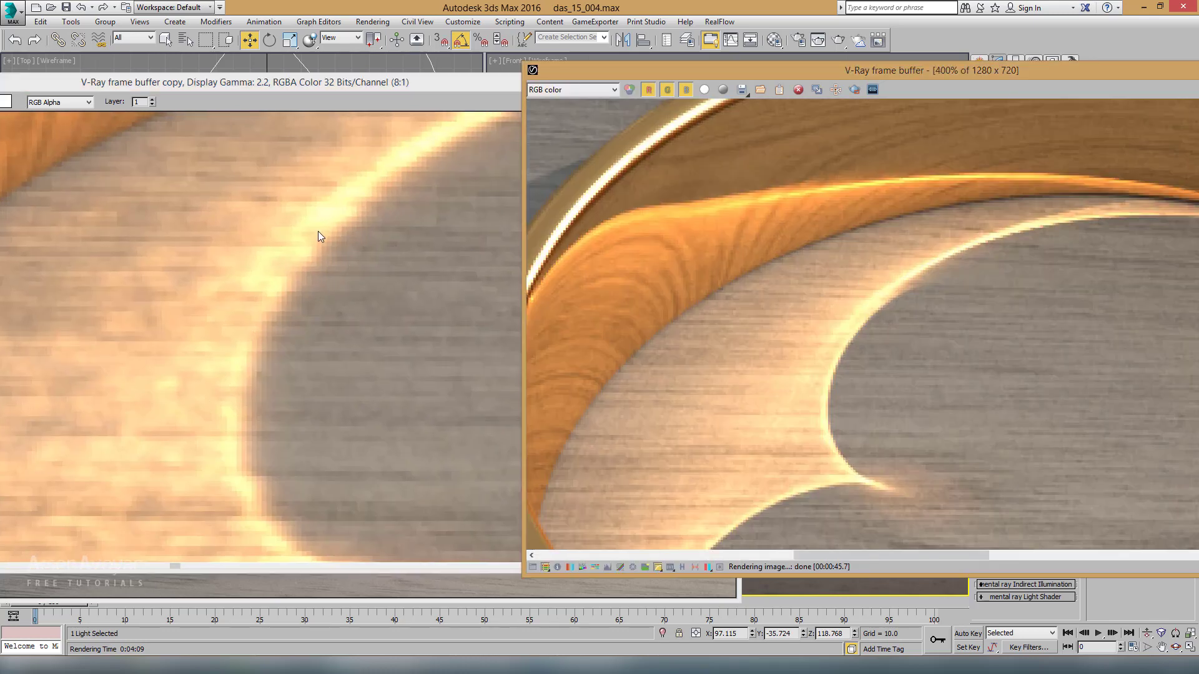
click(291, 338)
scroll(292, 321, down, 1)
middle_drag(301, 280, 295, 257)
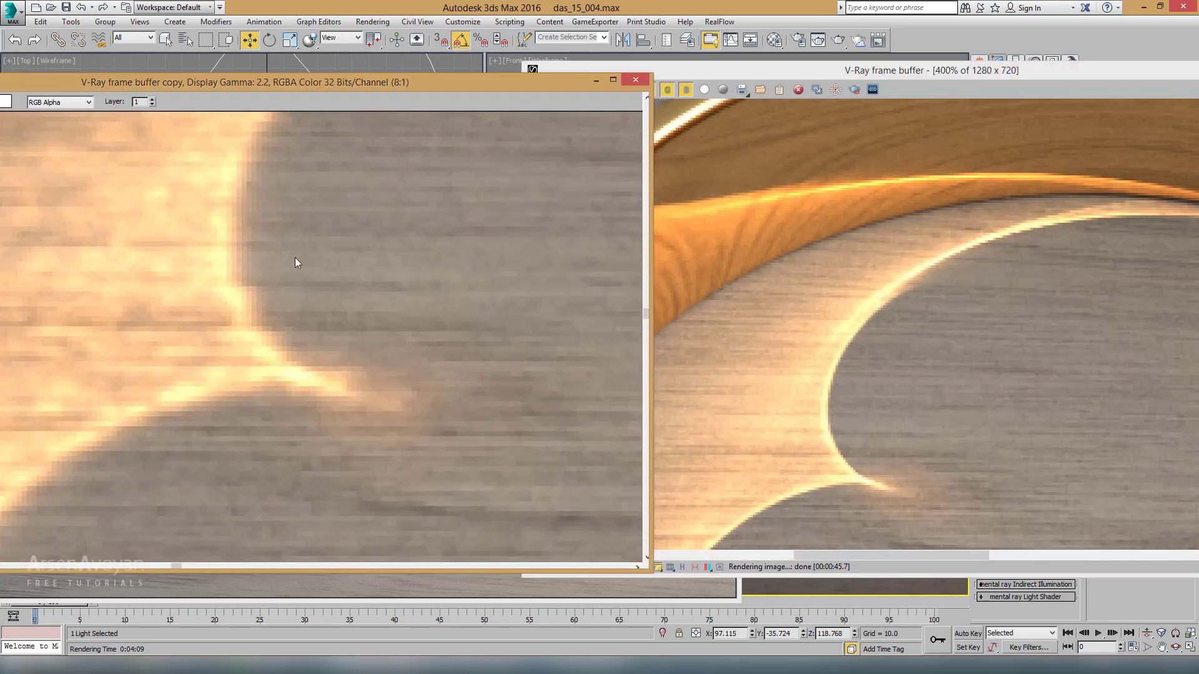
scroll(294, 349, down, 1)
scroll(295, 321, down, 1)
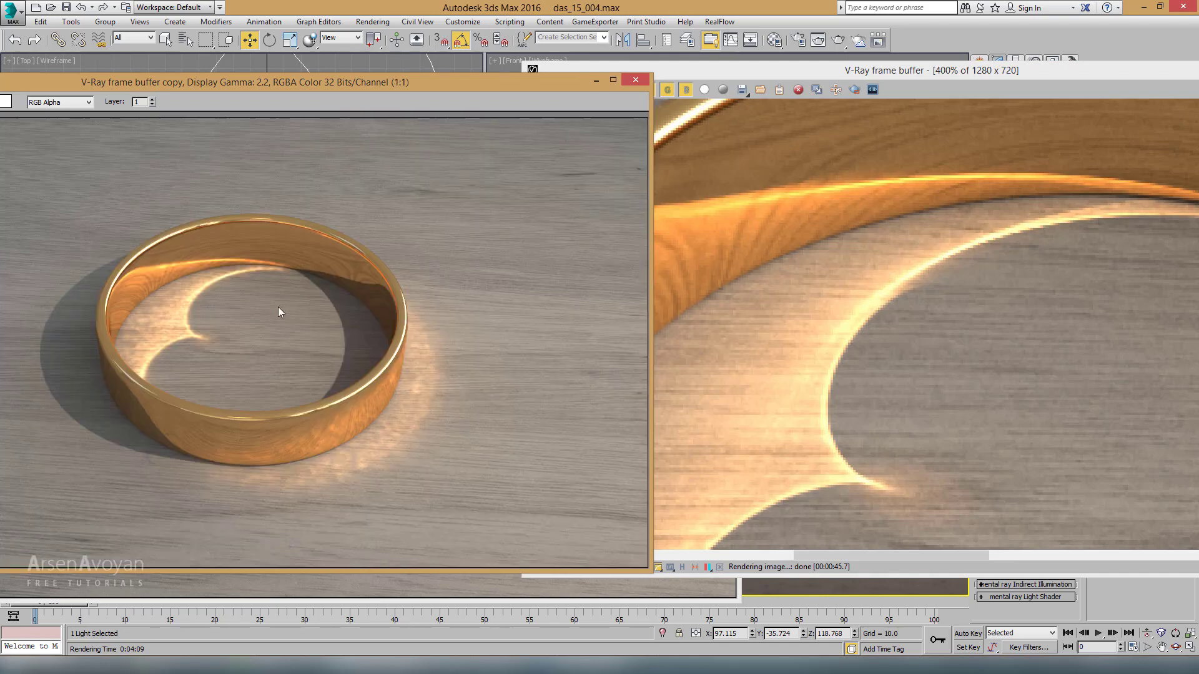
click(834, 387)
scroll(834, 387, down, 1)
scroll(834, 388, down, 1)
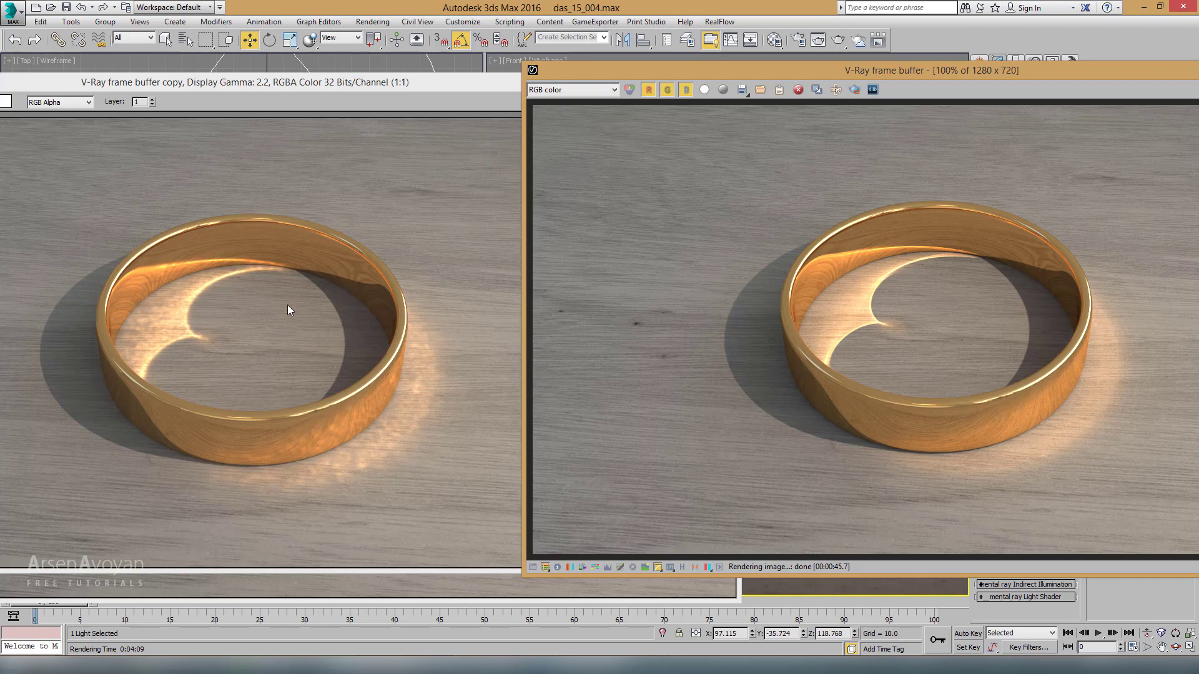
click(338, 188)
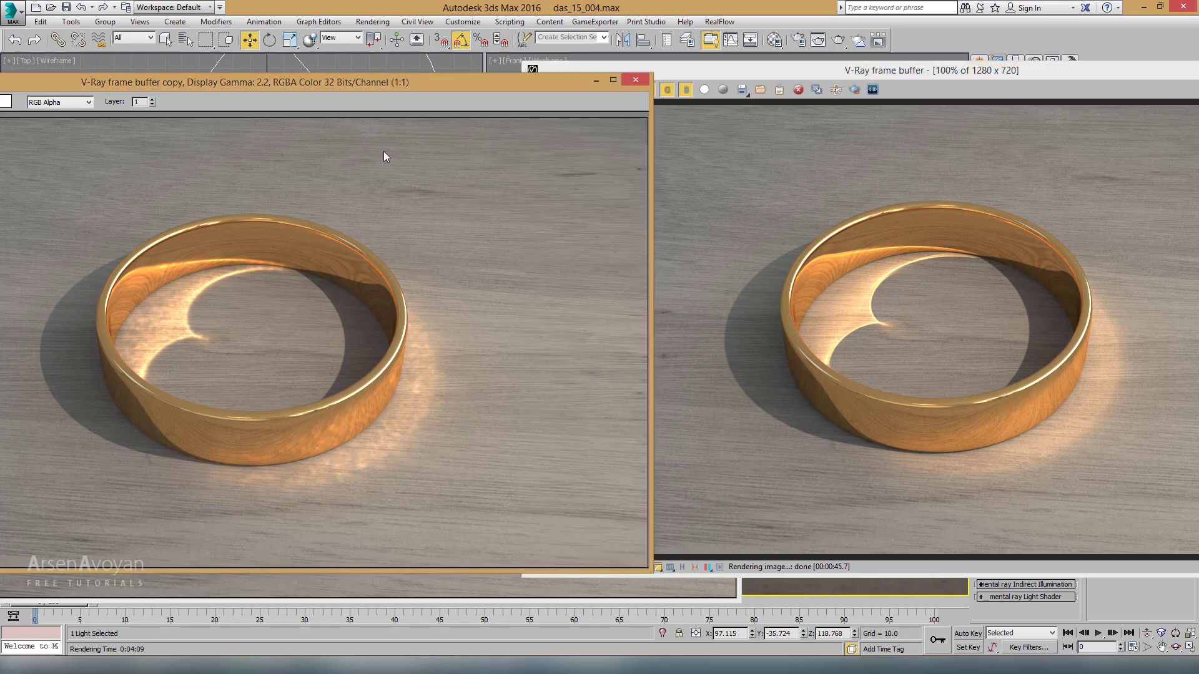
Close the frame buffer copy and move the render window to the lower left
click(638, 81)
click(724, 108)
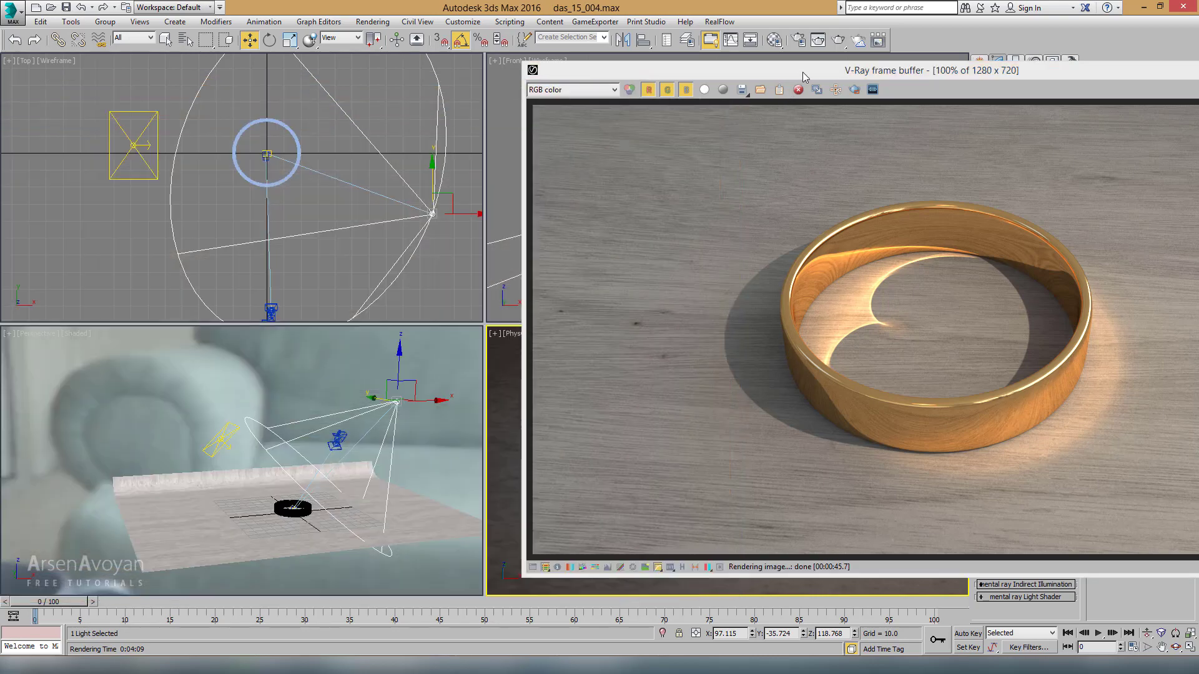
drag(803, 71, 202, 279)
Check the Caustic subdivs value in the light's V-Ray properties
click(807, 166)
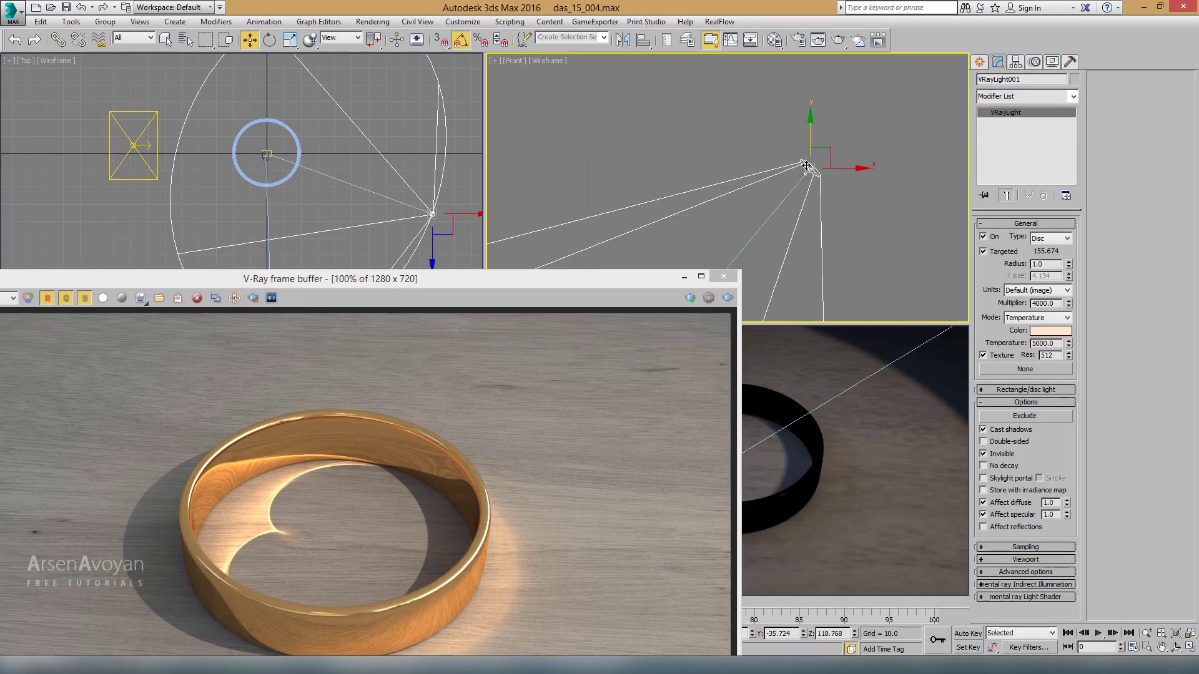
right_click(806, 165)
click(825, 318)
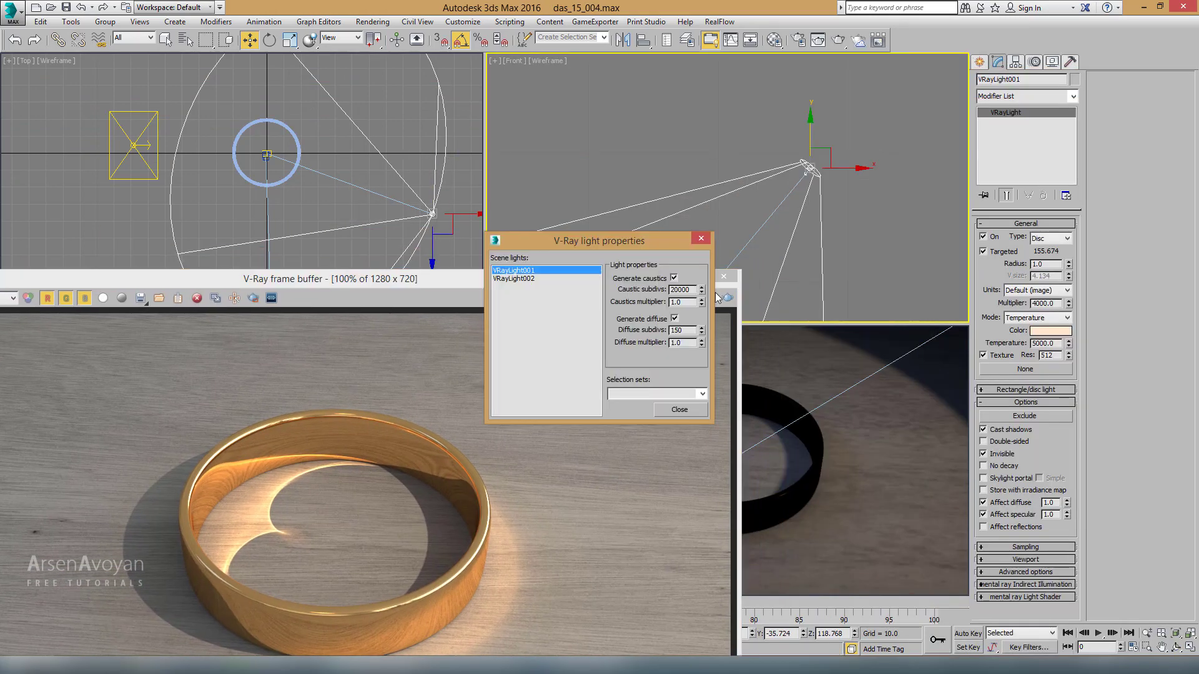
drag(693, 292, 641, 299)
click(671, 411)
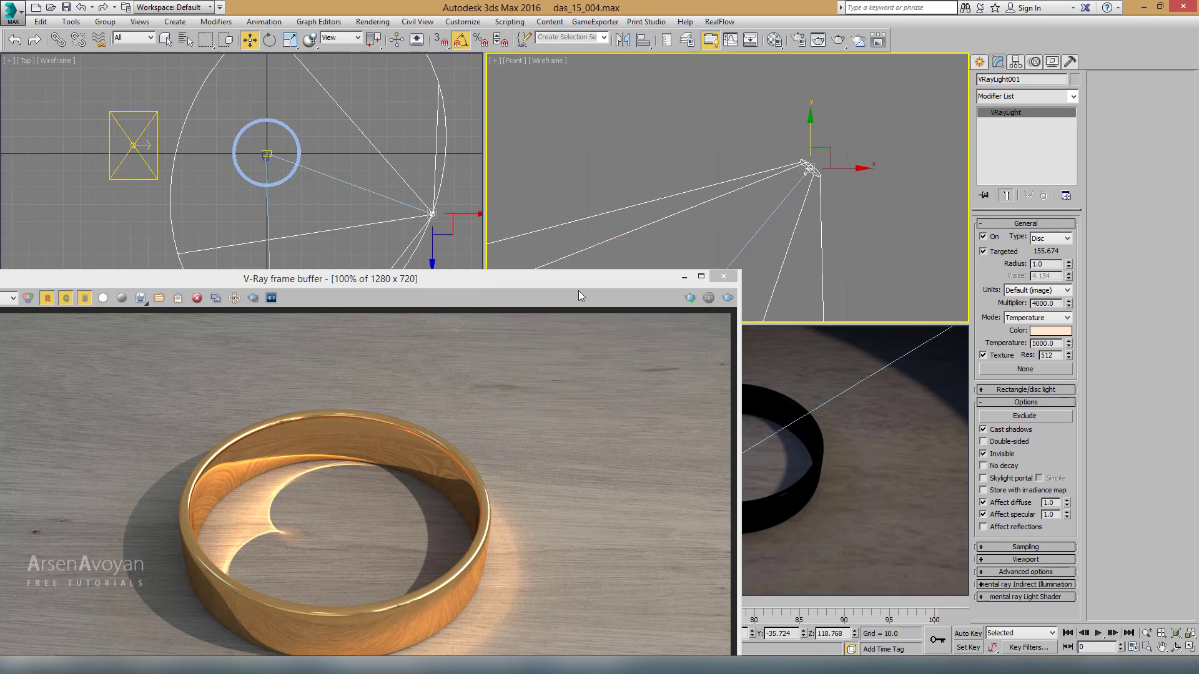
Duplicate the current ring render to a MAX frame buffer and minimize the copy
drag(578, 282, 725, 82)
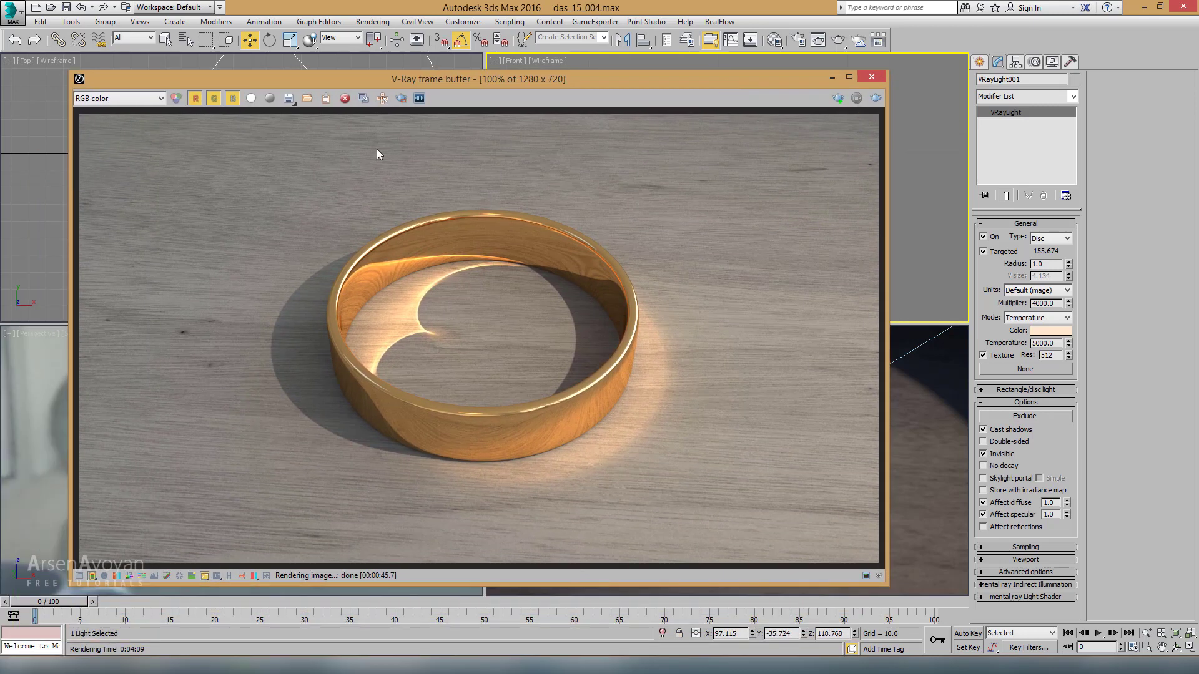
click(363, 98)
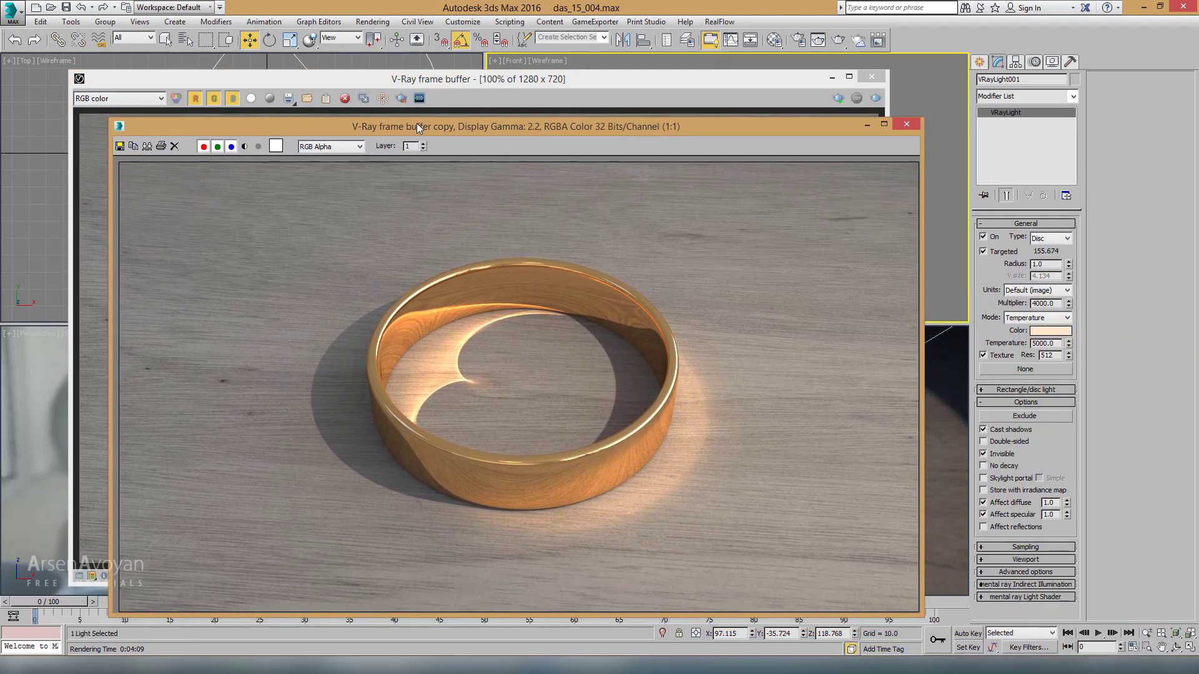
drag(905, 266, 409, 132)
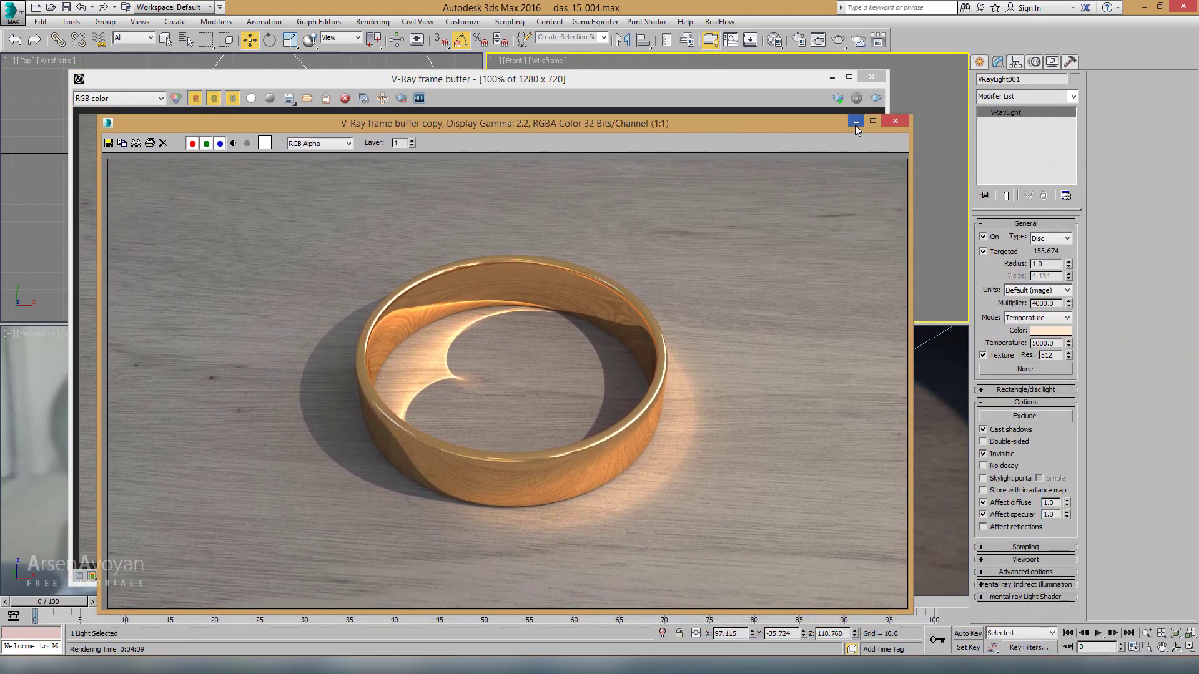
click(856, 122)
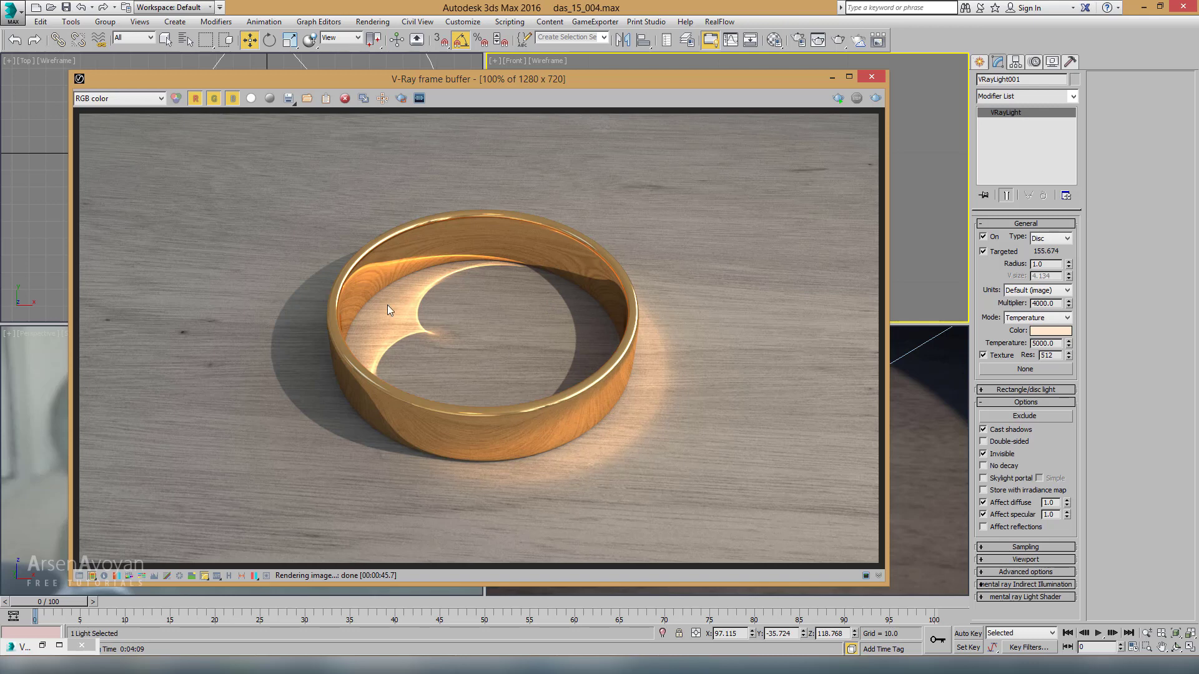
drag(672, 92, 658, 96)
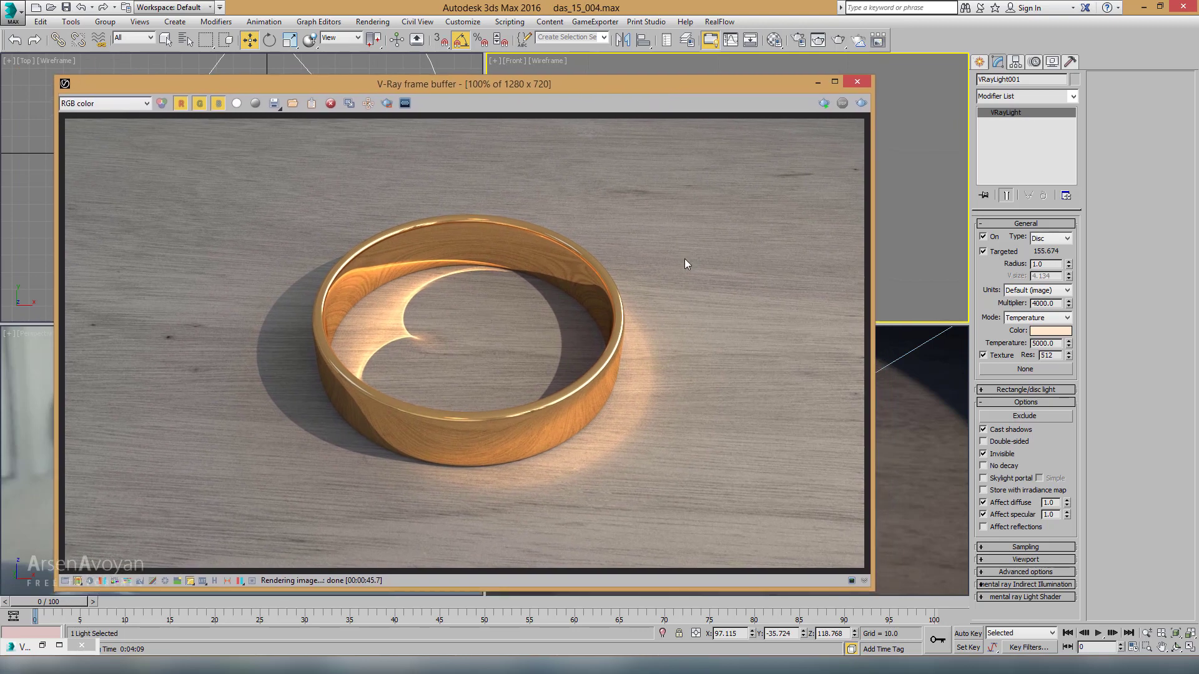
drag(718, 91, 754, 89)
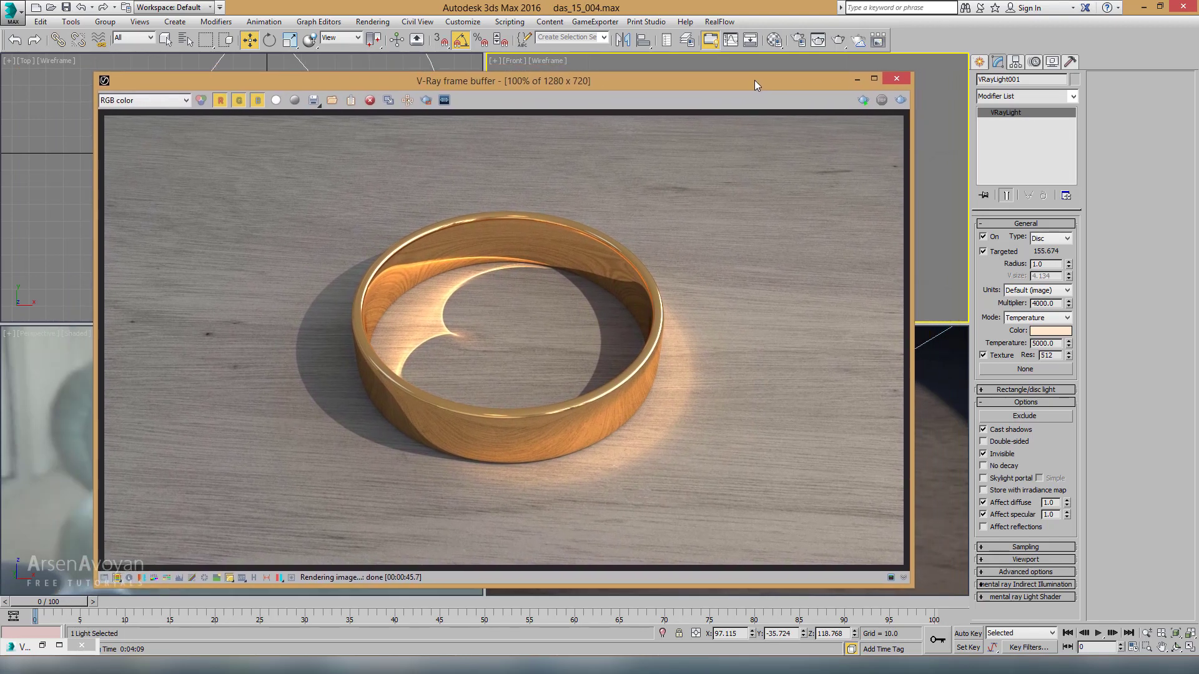
Start an interactive V-Ray render of the scene
click(861, 101)
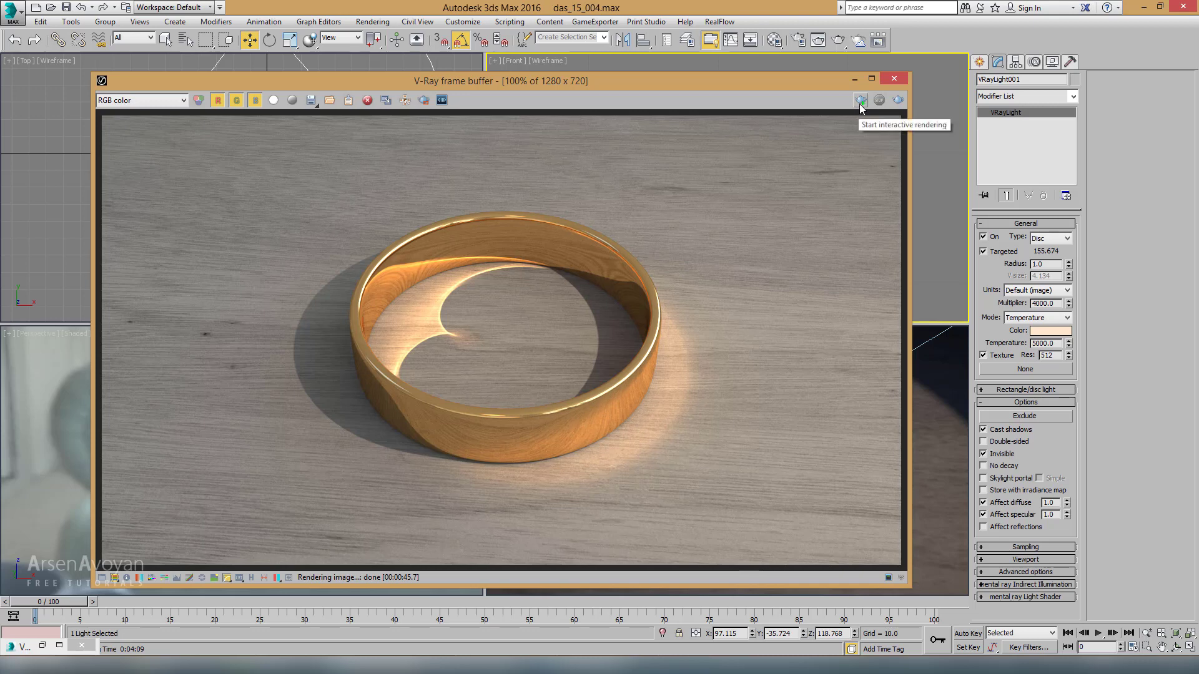
click(861, 101)
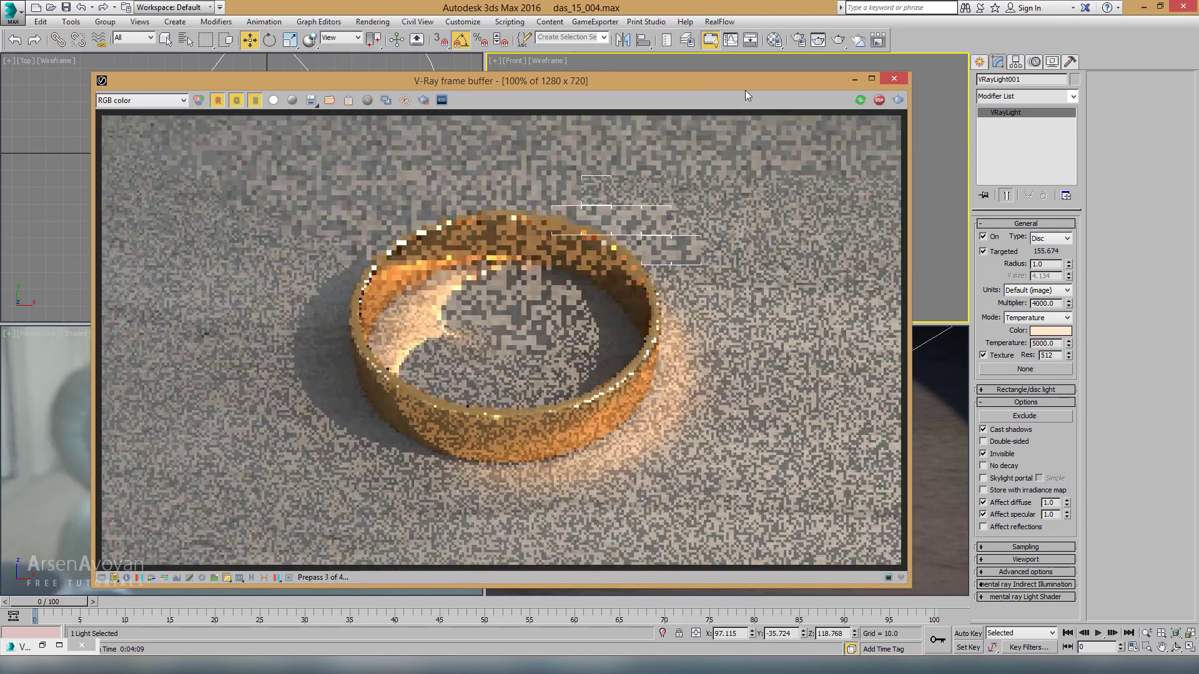
drag(751, 82, 497, 117)
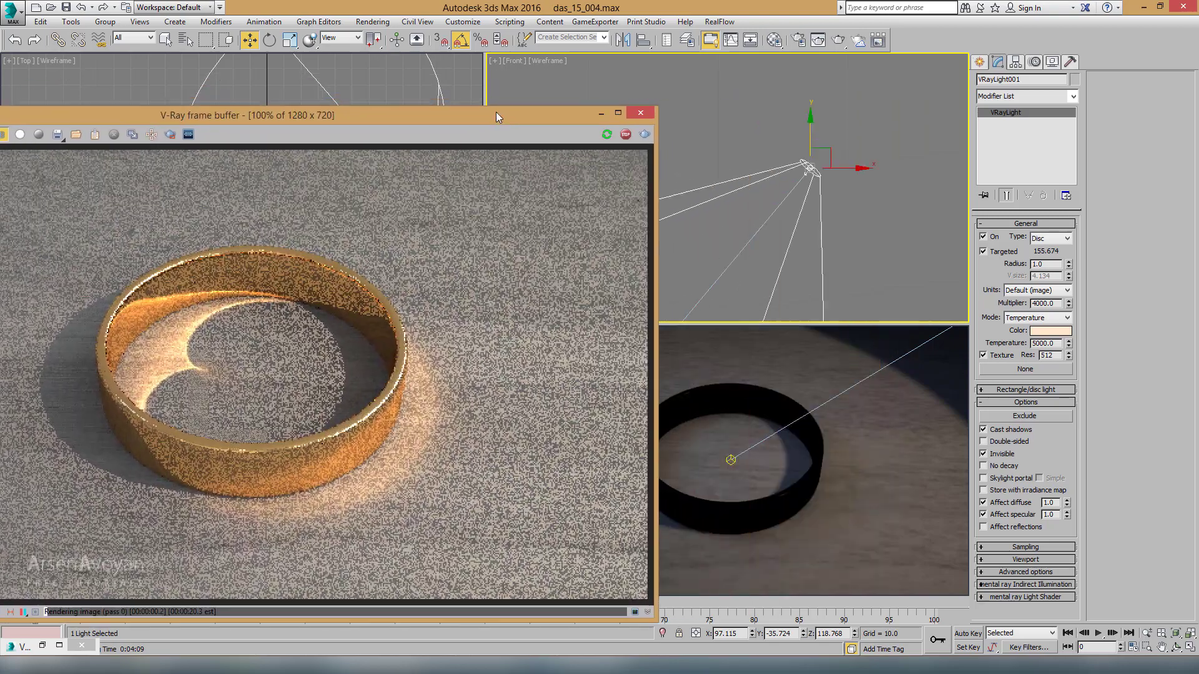
Set VRayLight001's caustic subdivs to 1000 and restart the interactive render
click(626, 135)
right_click(811, 170)
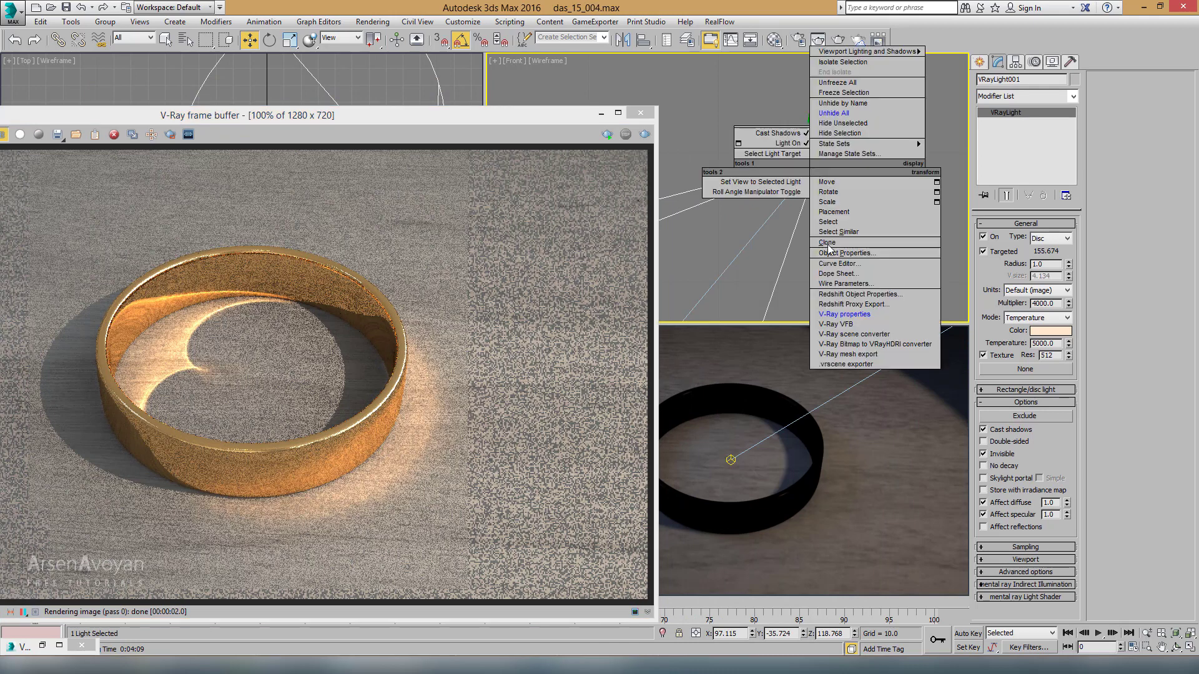
click(833, 316)
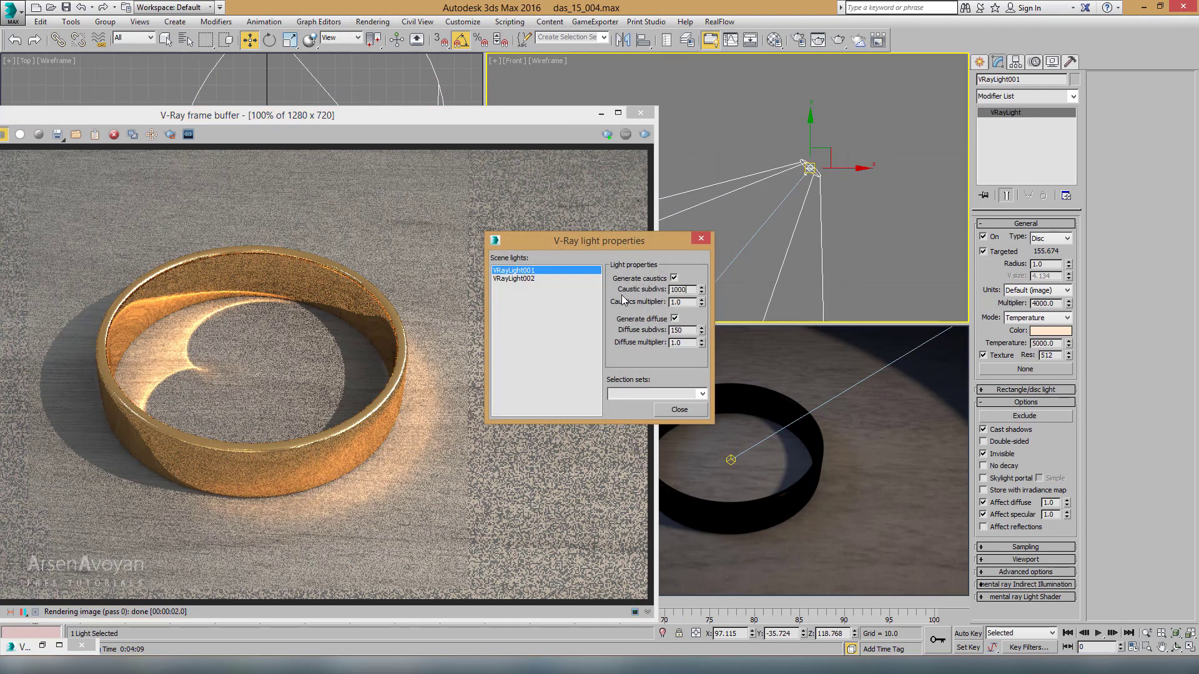
click(678, 411)
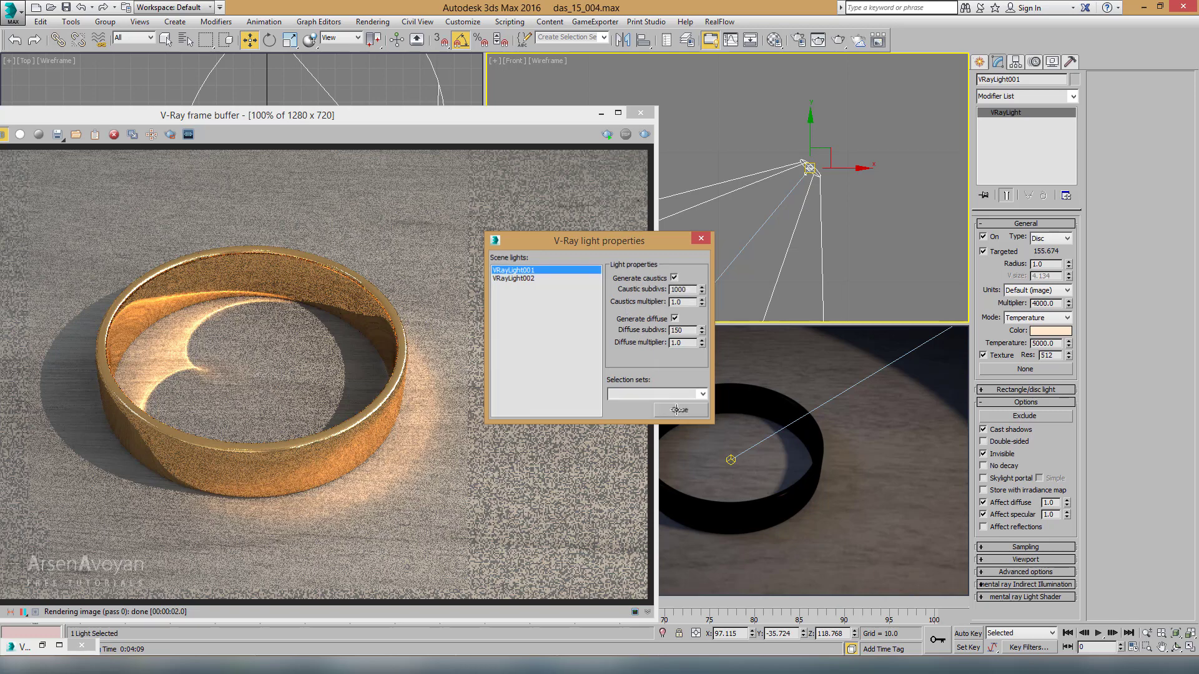
click(607, 134)
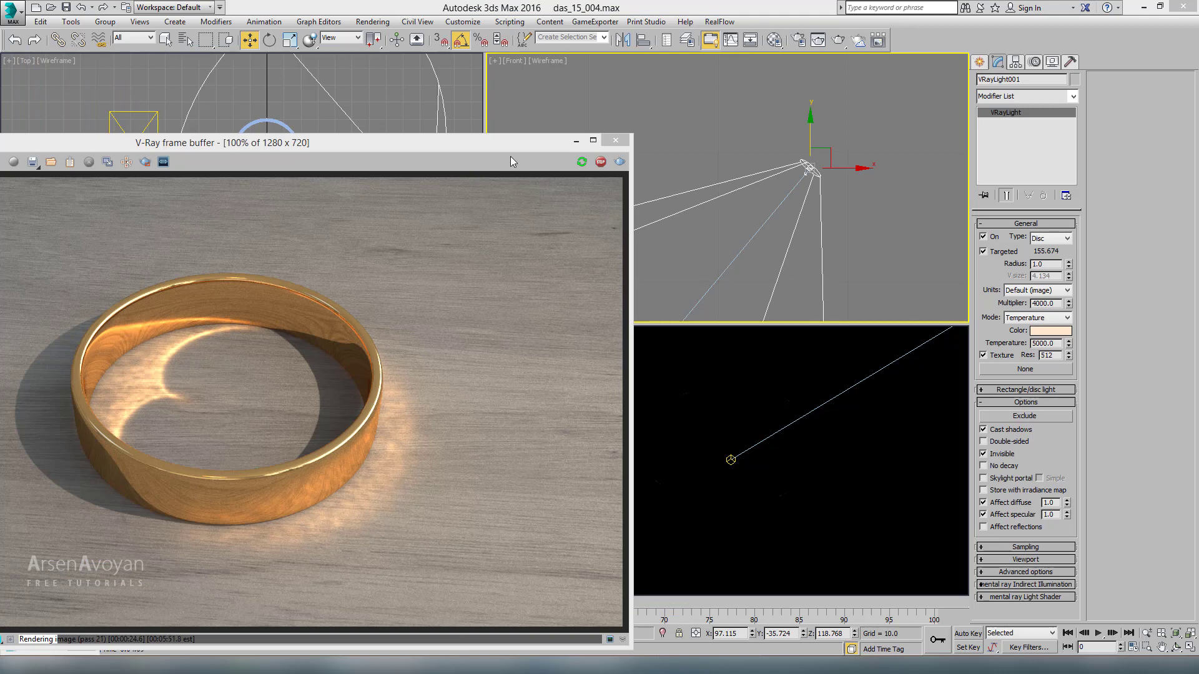
drag(509, 143, 568, 118)
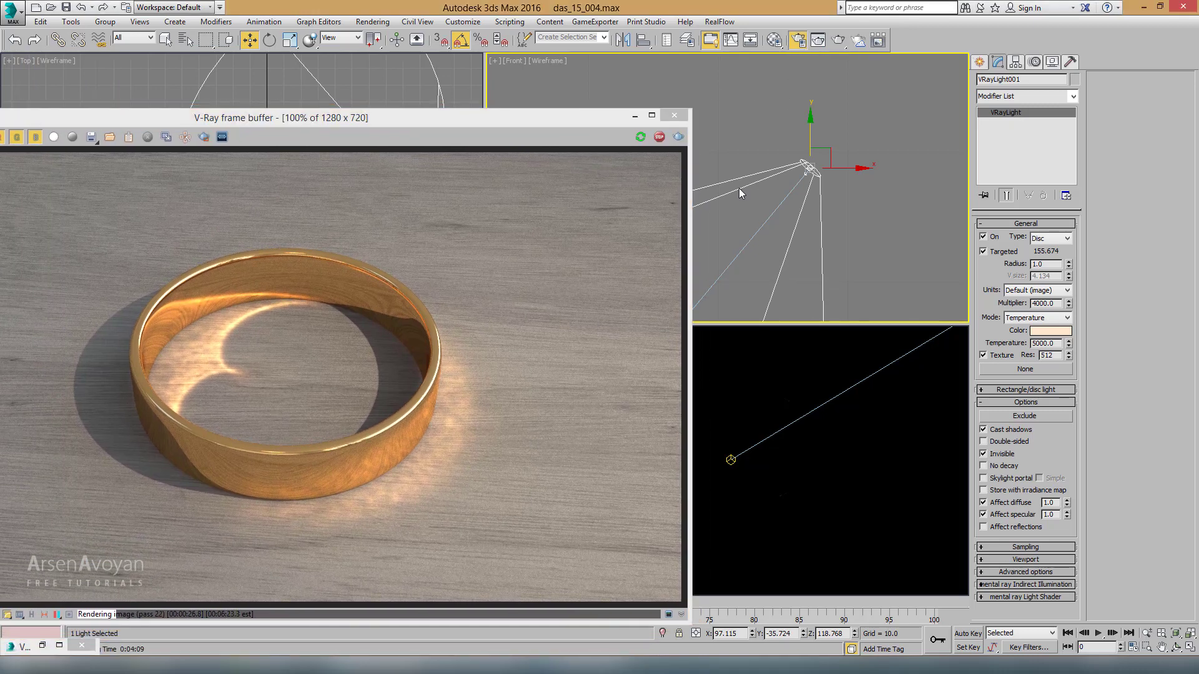
Set the primary GI engine to Brute force and shrink the V-Ray frame buffer
key(F10)
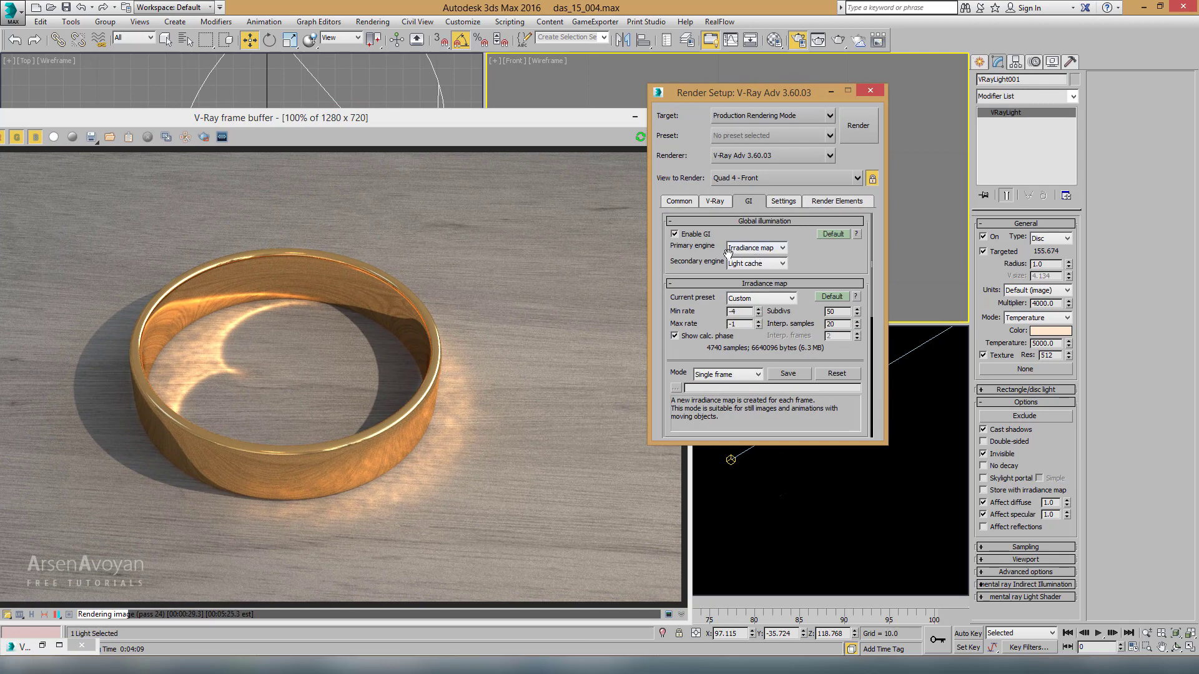
click(745, 249)
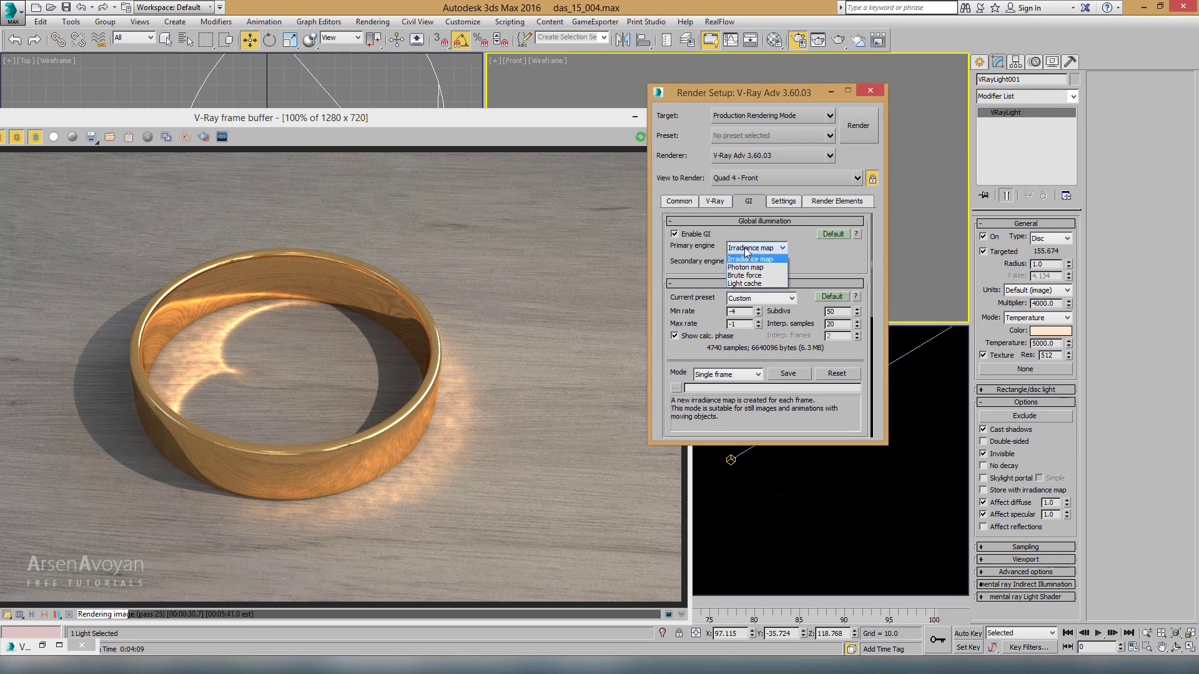
click(744, 276)
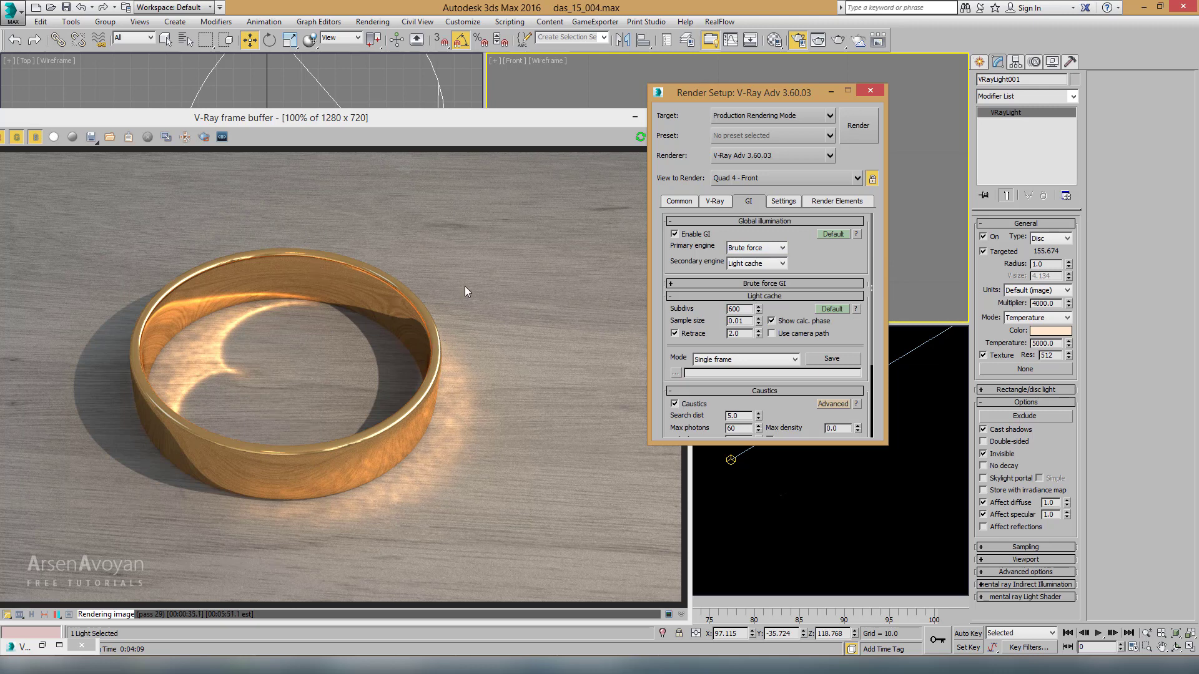
mouse_move(517, 128)
mouse_down()
mouse_move(617, 70)
mouse_move(708, 60)
mouse_up()
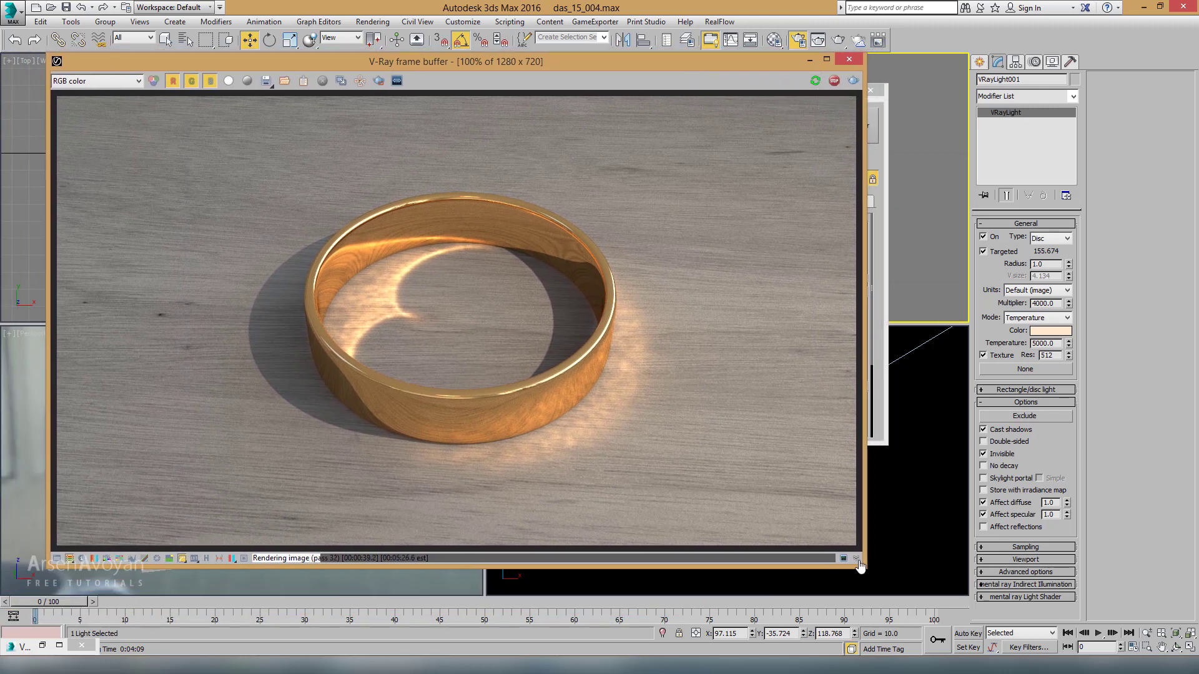
drag(865, 565, 586, 419)
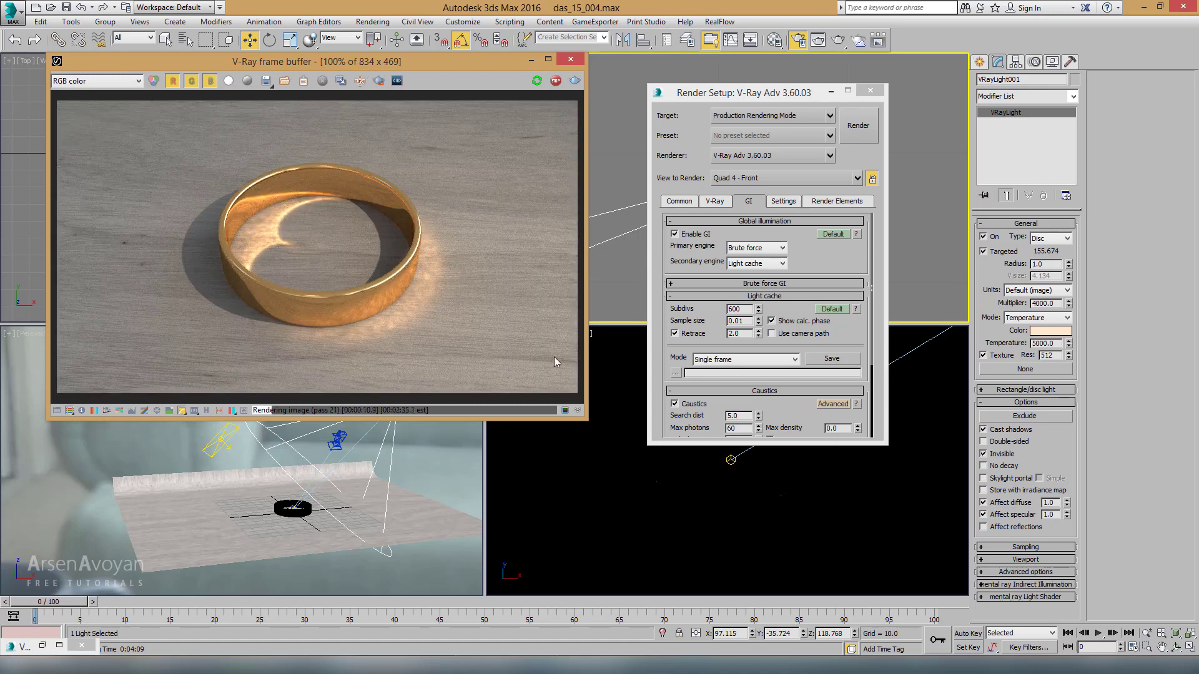
mouse_move(587, 422)
mouse_down()
mouse_move(725, 508)
mouse_move(536, 367)
mouse_up()
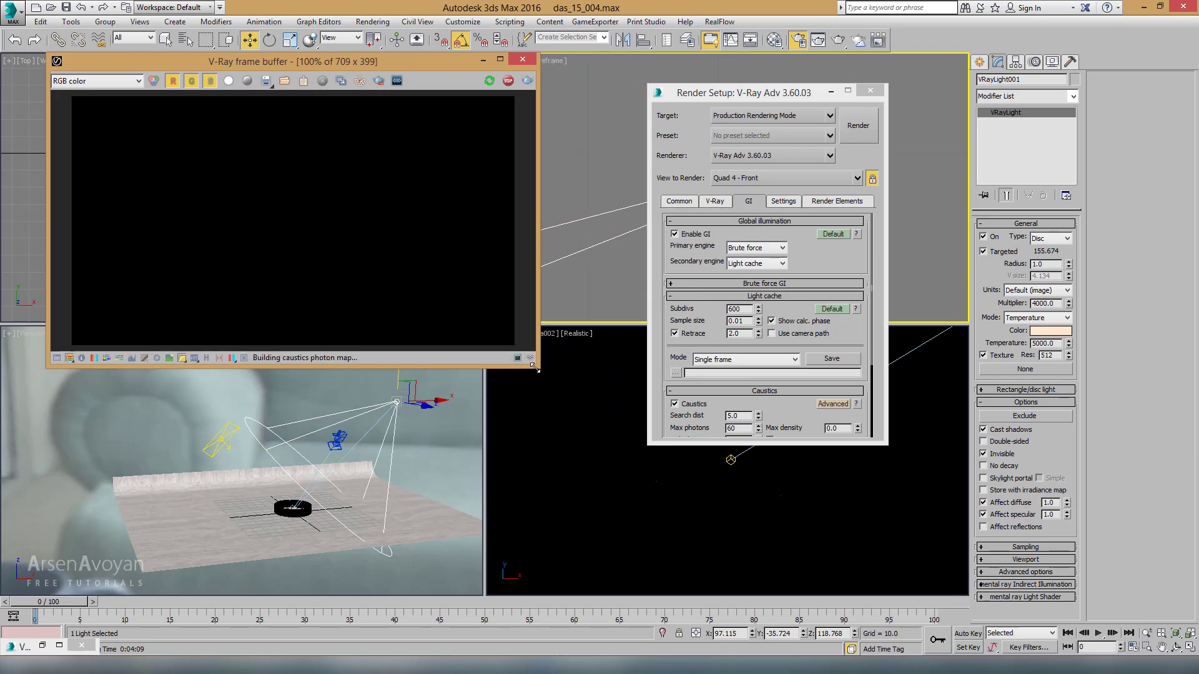
click(870, 91)
Render from the PhysCamera002 view with edged faces and reopen Render Setup
middle_click(811, 444)
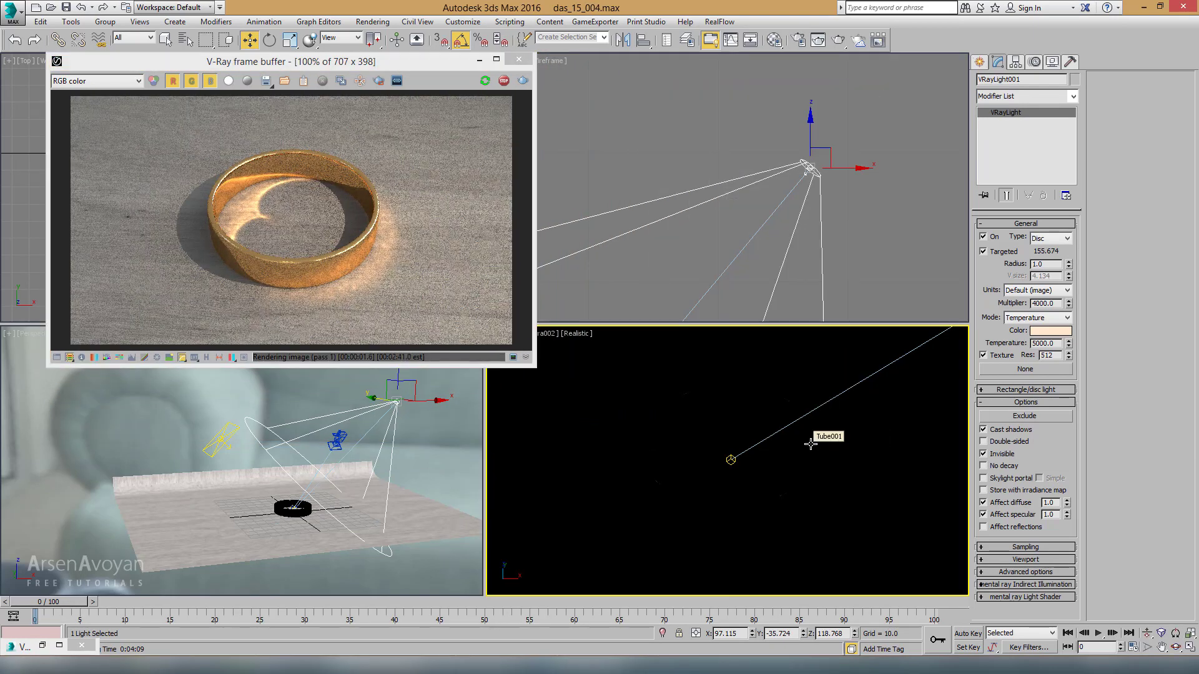
key(F4)
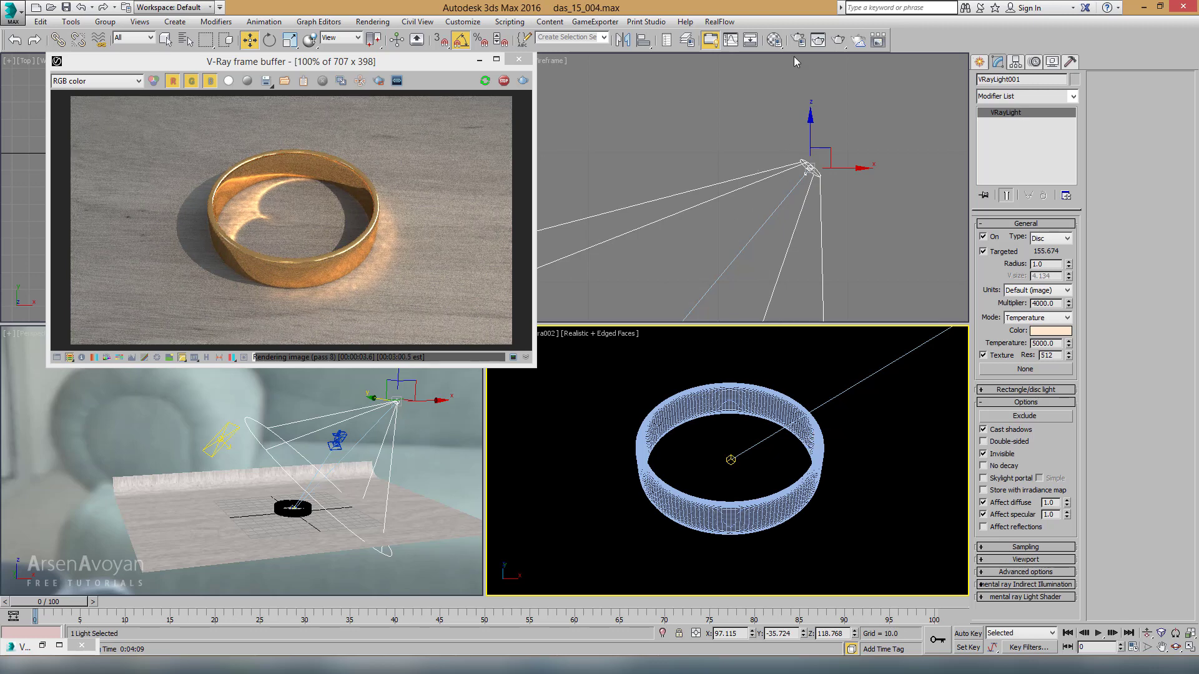
key(F10)
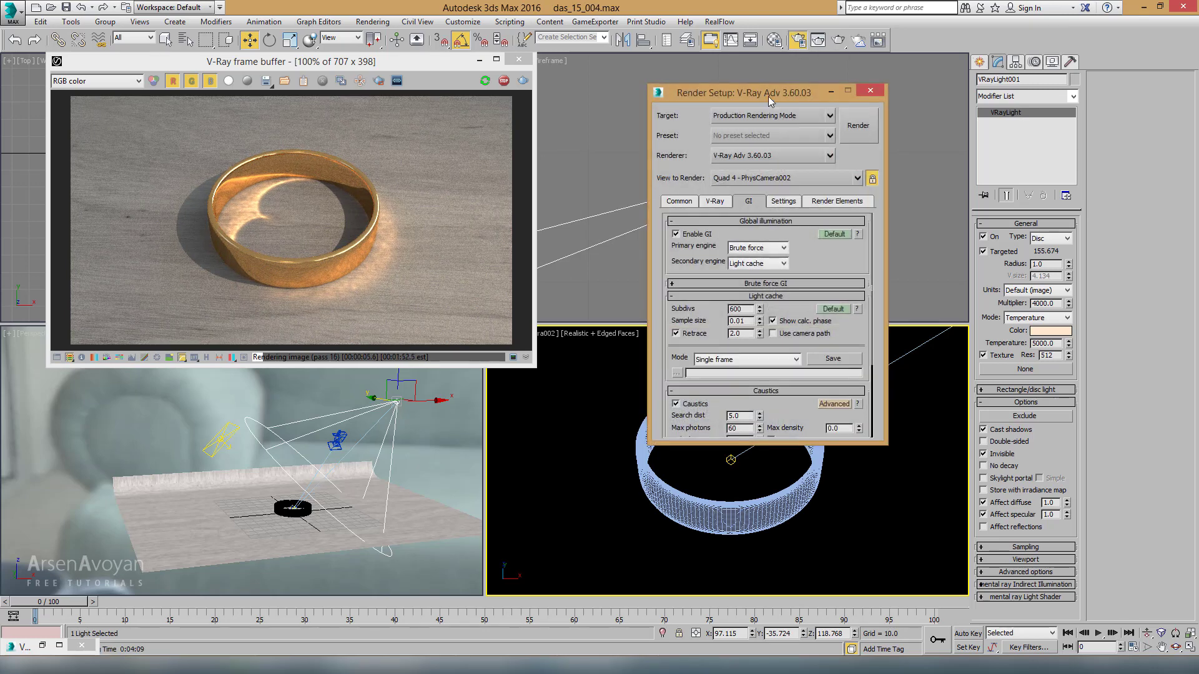
drag(768, 96, 669, 87)
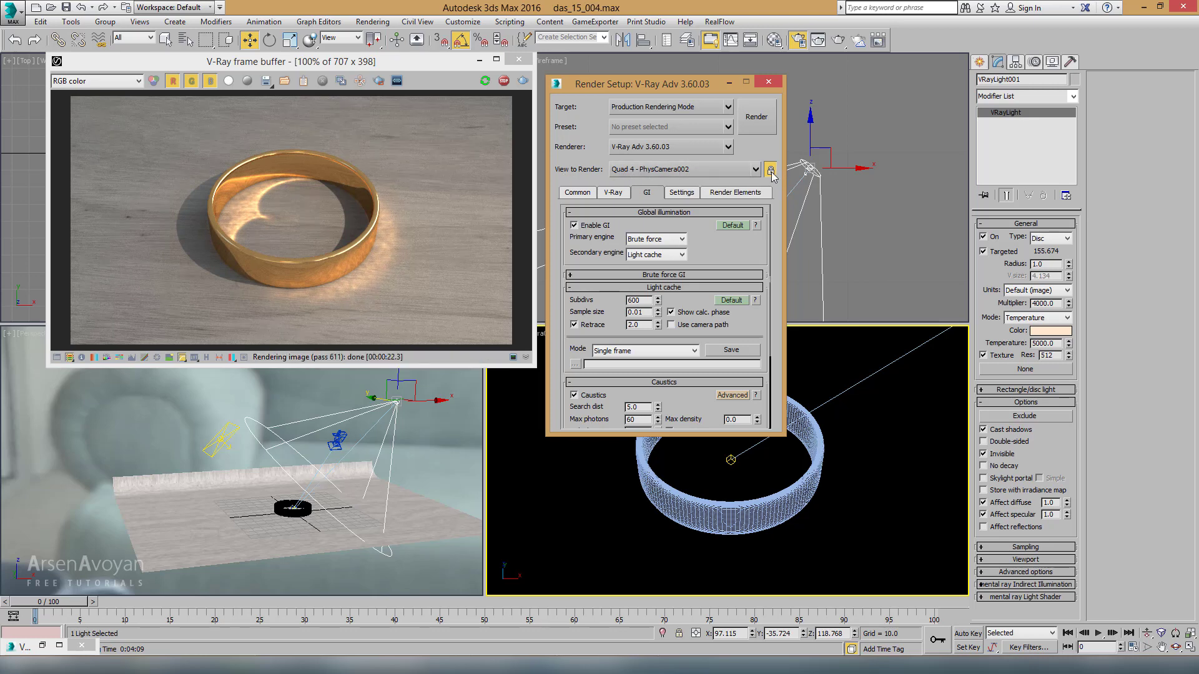
Switch the interactive render to the Perspective viewport
right_click(418, 440)
key(shift+q)
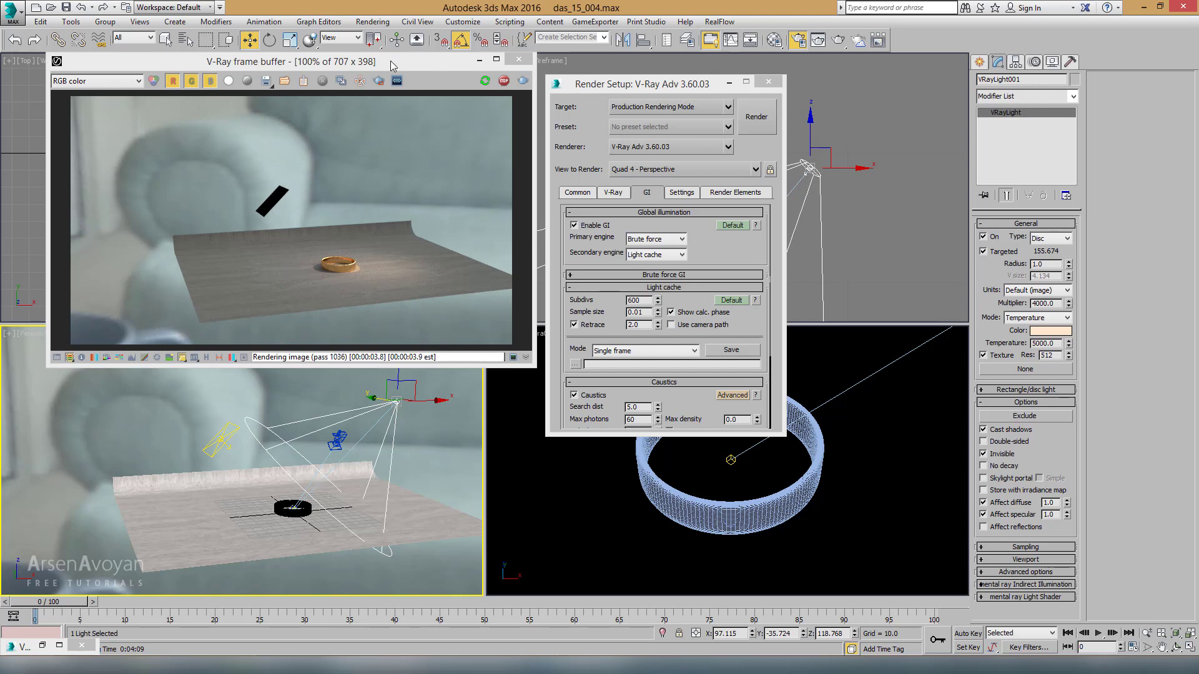
drag(393, 64, 969, 78)
scroll(342, 390, up, 3)
key(shift+q)
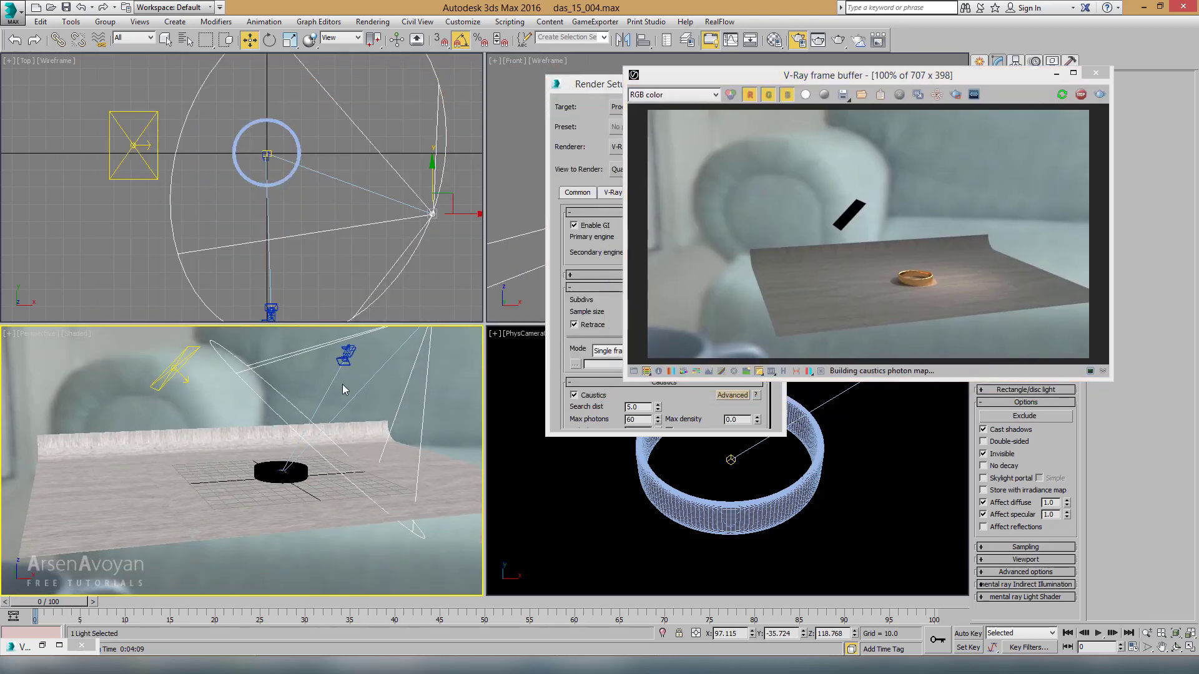
Orbit, pan and zoom-extend (Z) the Perspective view onto the selected gold ring
mouse_move(343, 389)
alt+middle_down()
mouse_move(318, 428)
mouse_move(320, 379)
alt+middle_up()
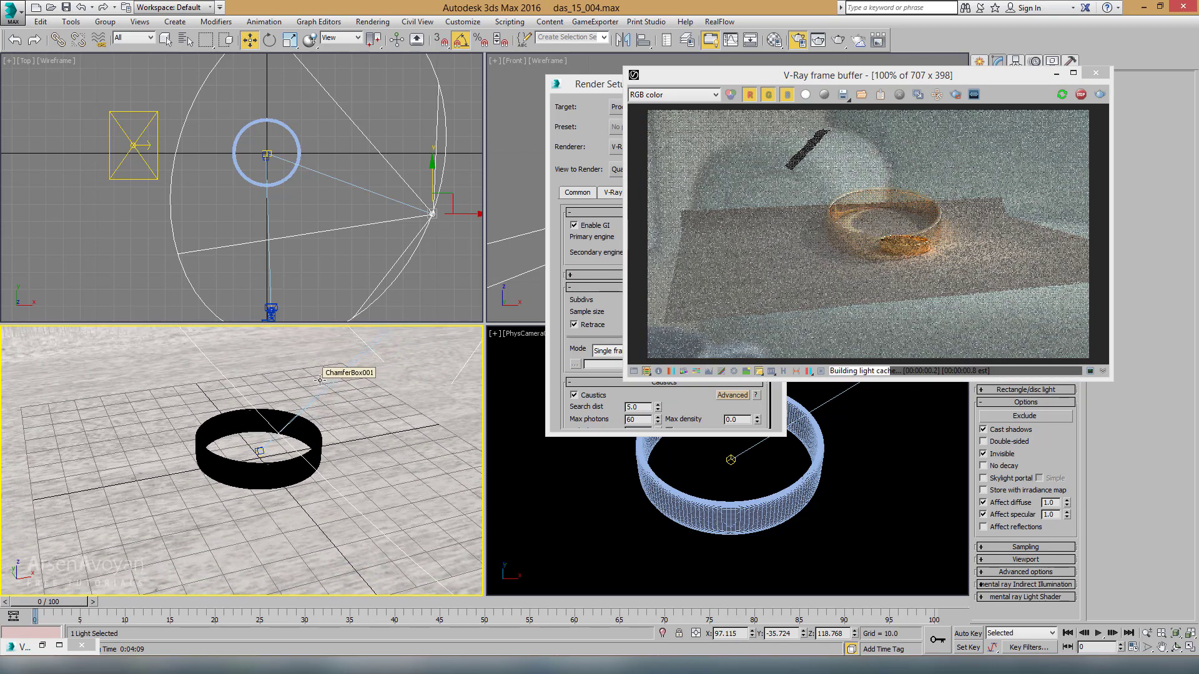
middle_drag(320, 379, 301, 484)
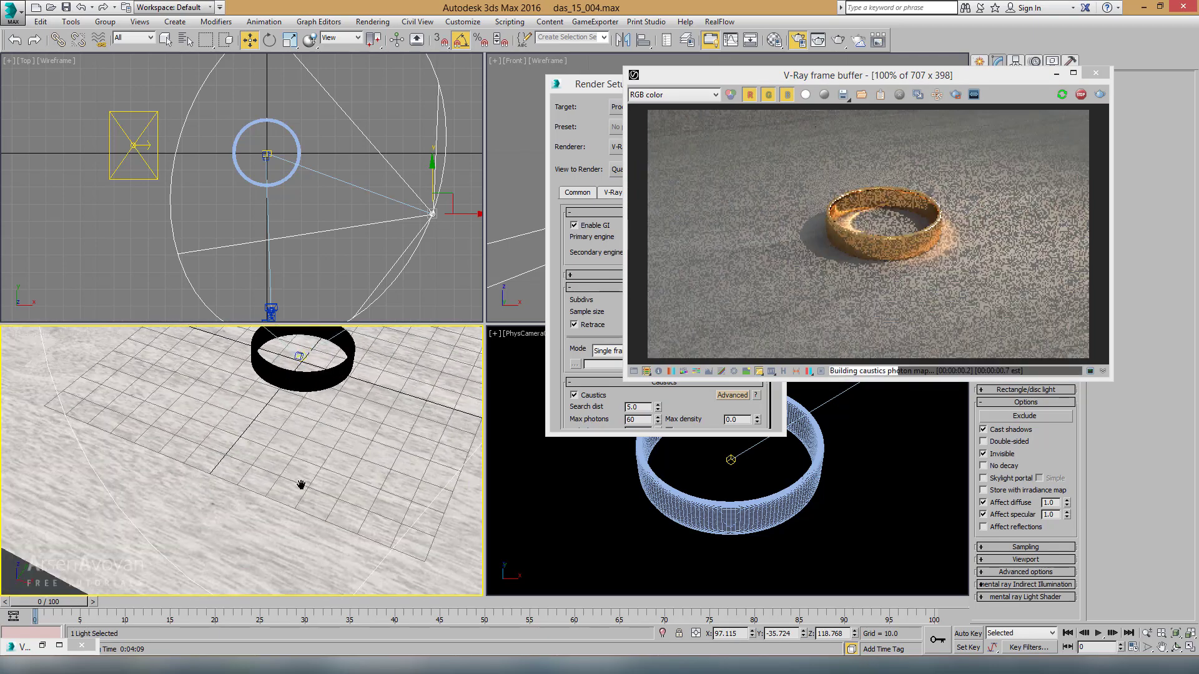
click(304, 404)
key(z)
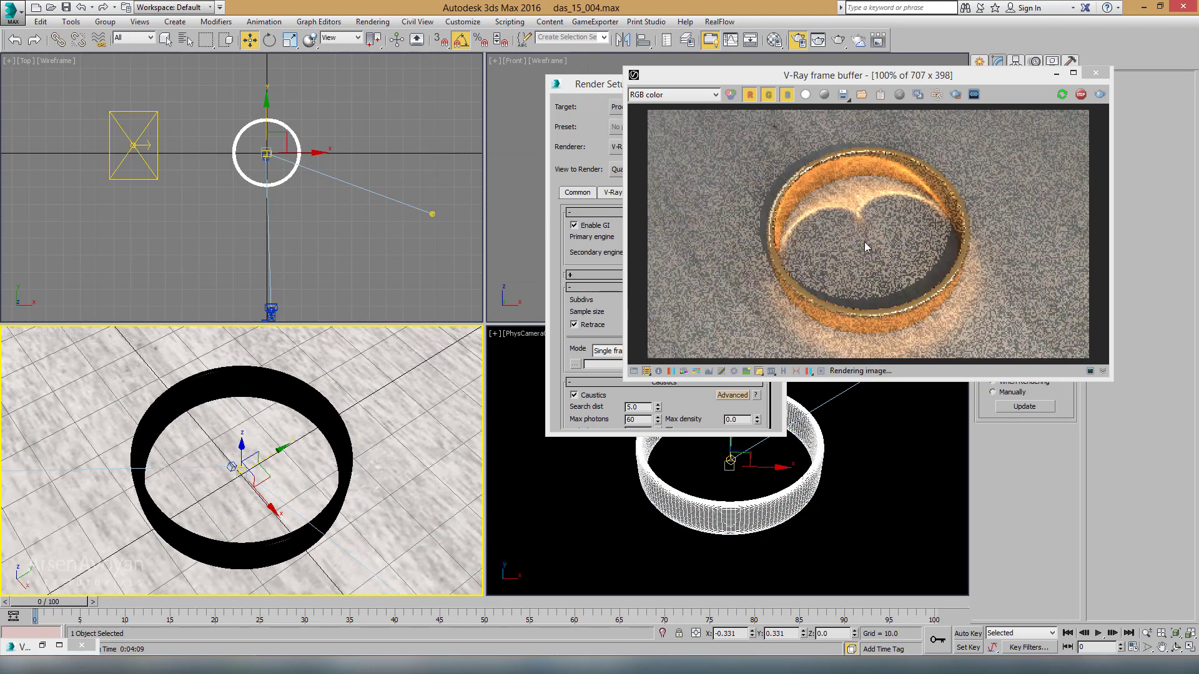
alt+middle_drag(330, 491, 329, 497)
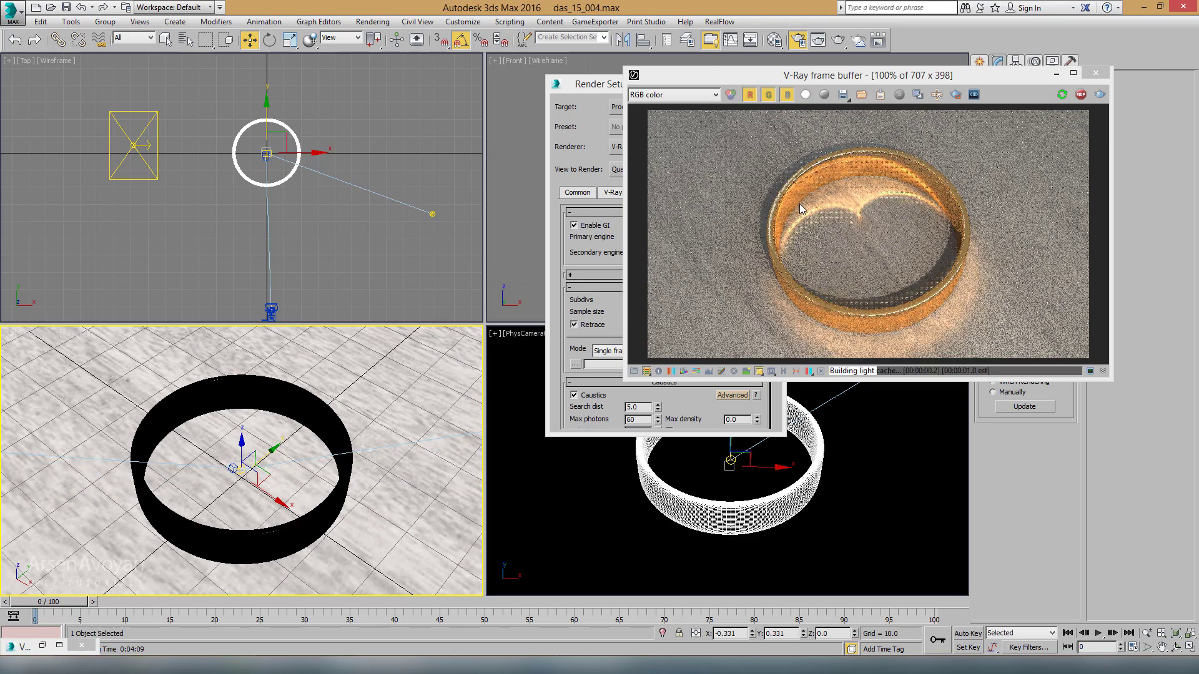
drag(587, 84, 357, 101)
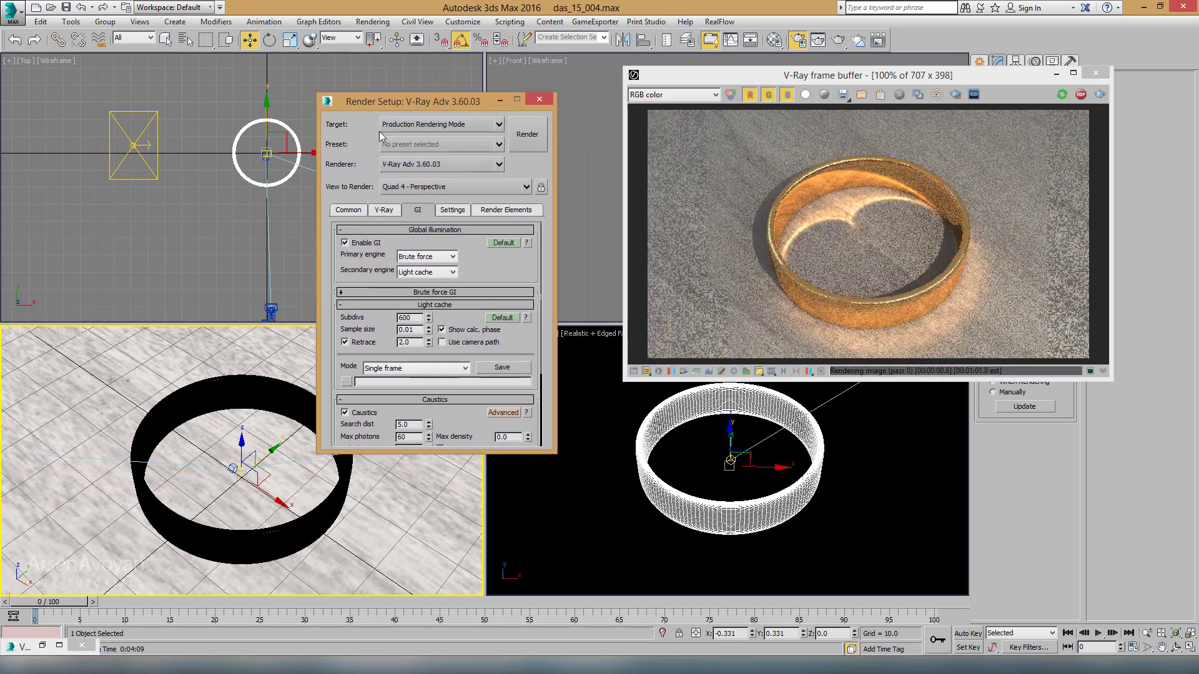
Untick Caustics on the GI tab and restart the interactive render
scroll(489, 299, down, 2)
scroll(470, 400, down, 3)
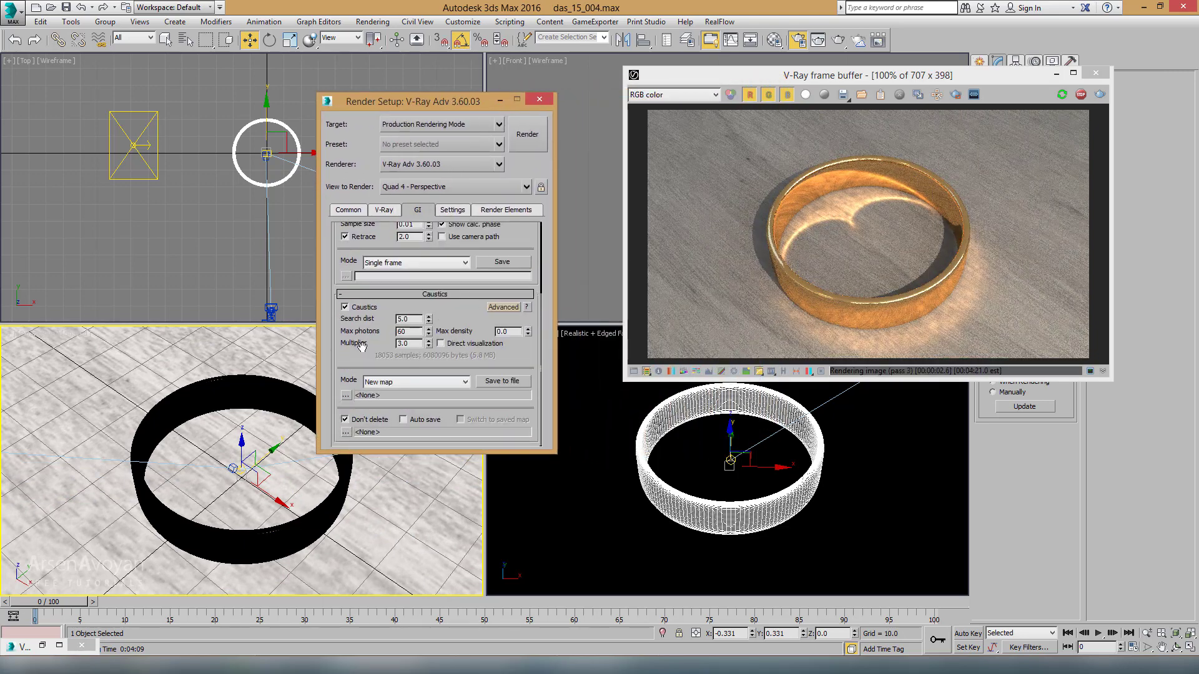
click(345, 308)
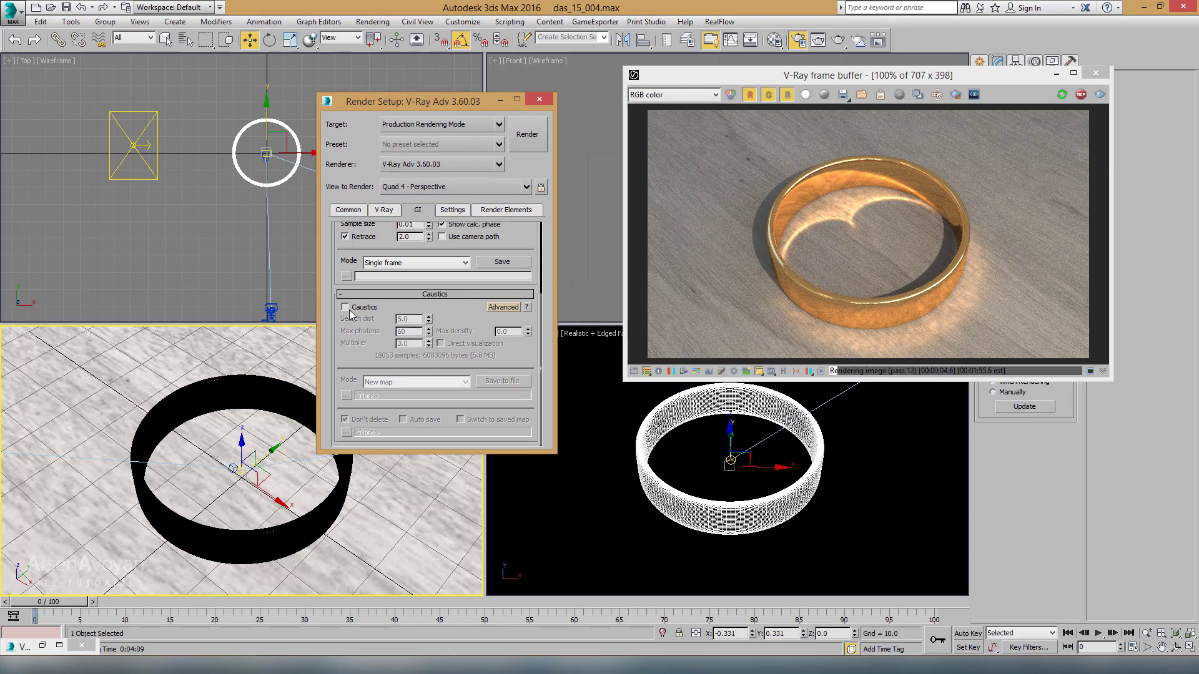
click(1082, 96)
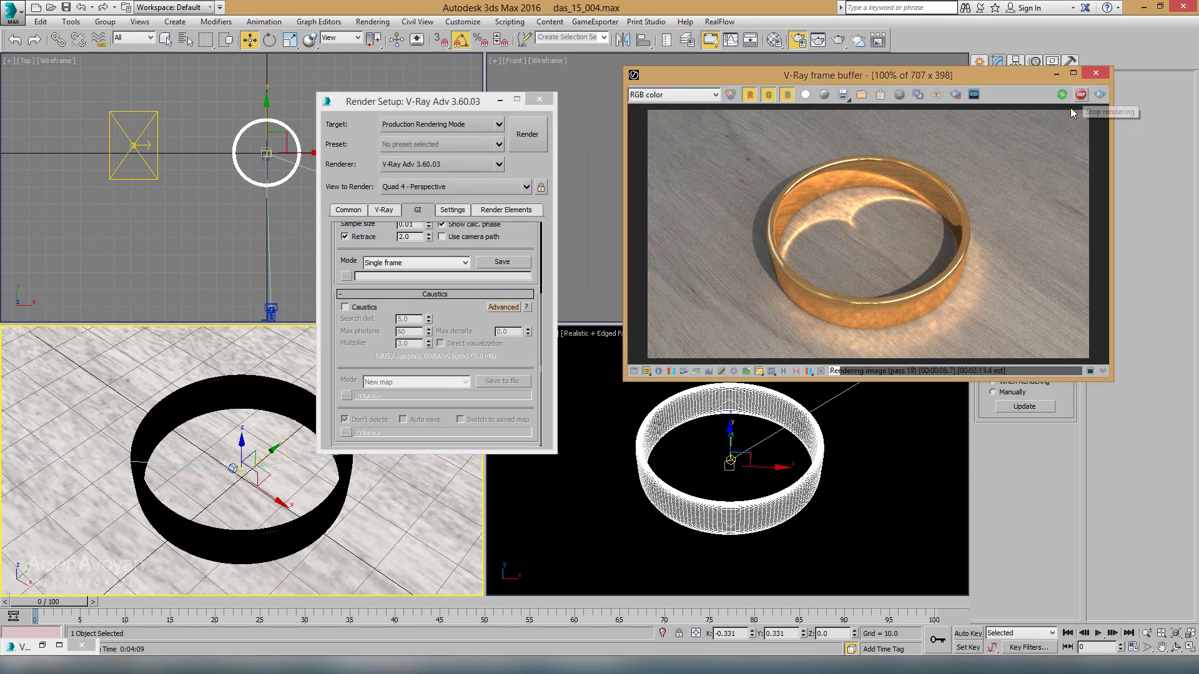
click(1062, 96)
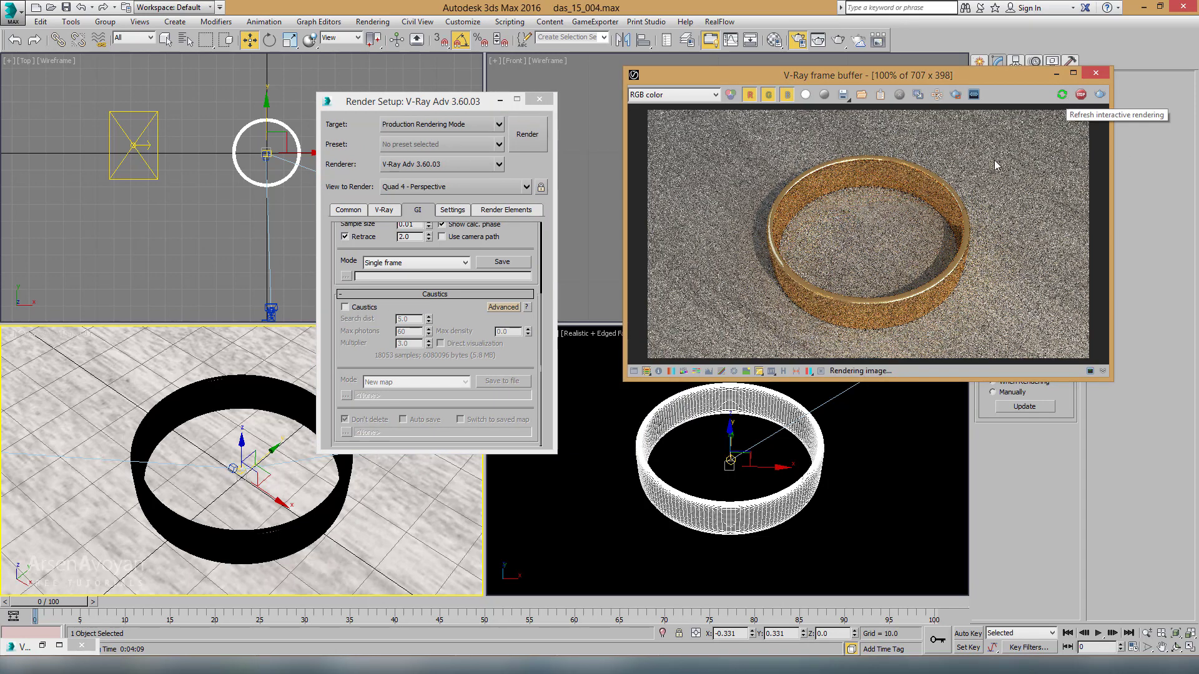
Orbit the Perspective view to a new ring angle and enlarge the frame buffer
alt+middle_drag(244, 494, 227, 505)
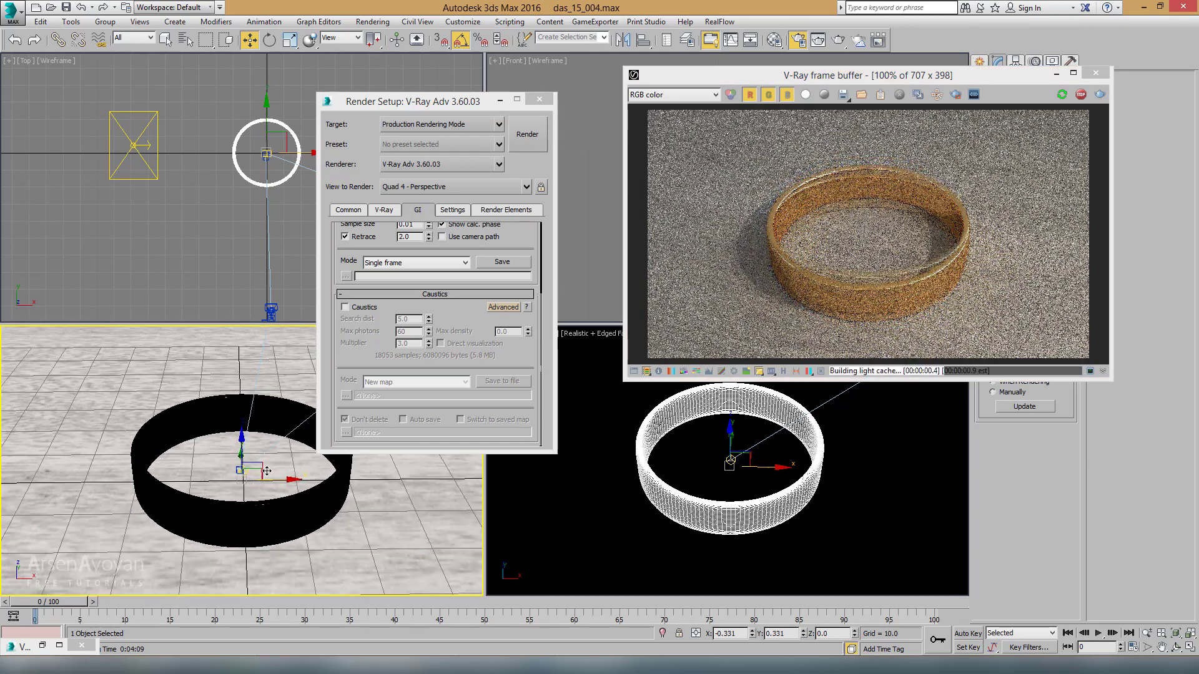
mouse_move(227, 506)
alt+middle_down()
mouse_move(247, 465)
mouse_move(235, 455)
alt+middle_up()
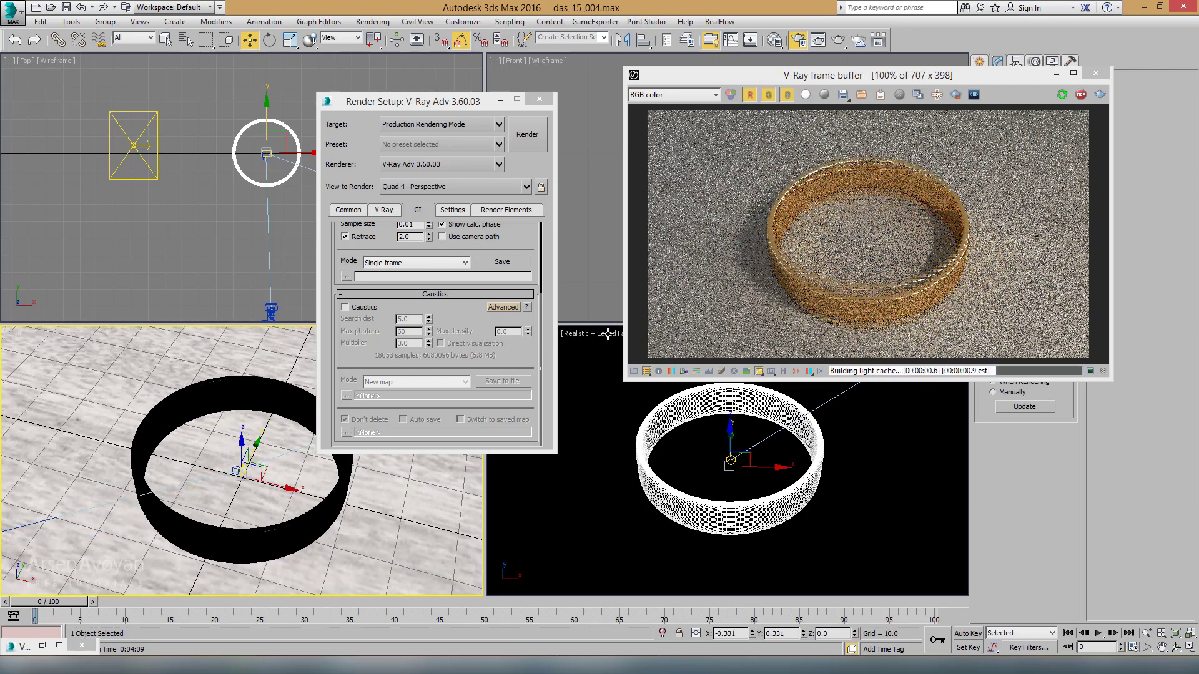
drag(624, 380, 622, 423)
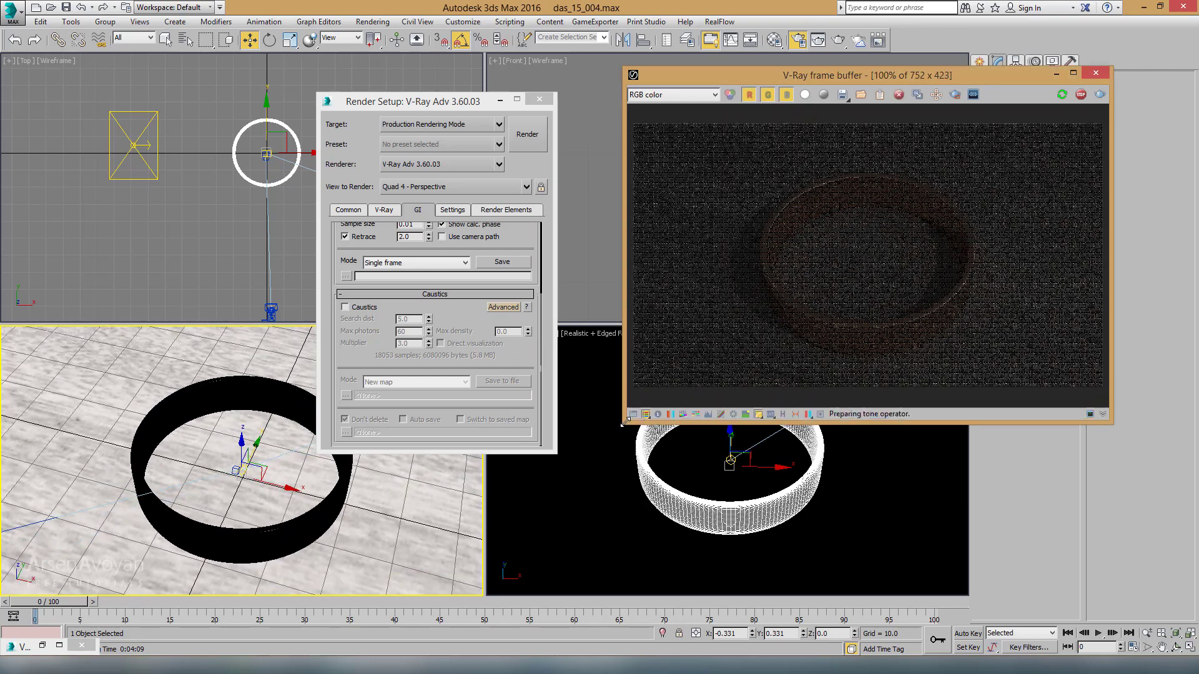
click(774, 40)
mouse_move(726, 81)
mouse_down()
mouse_move(333, 95)
mouse_move(140, 83)
mouse_up()
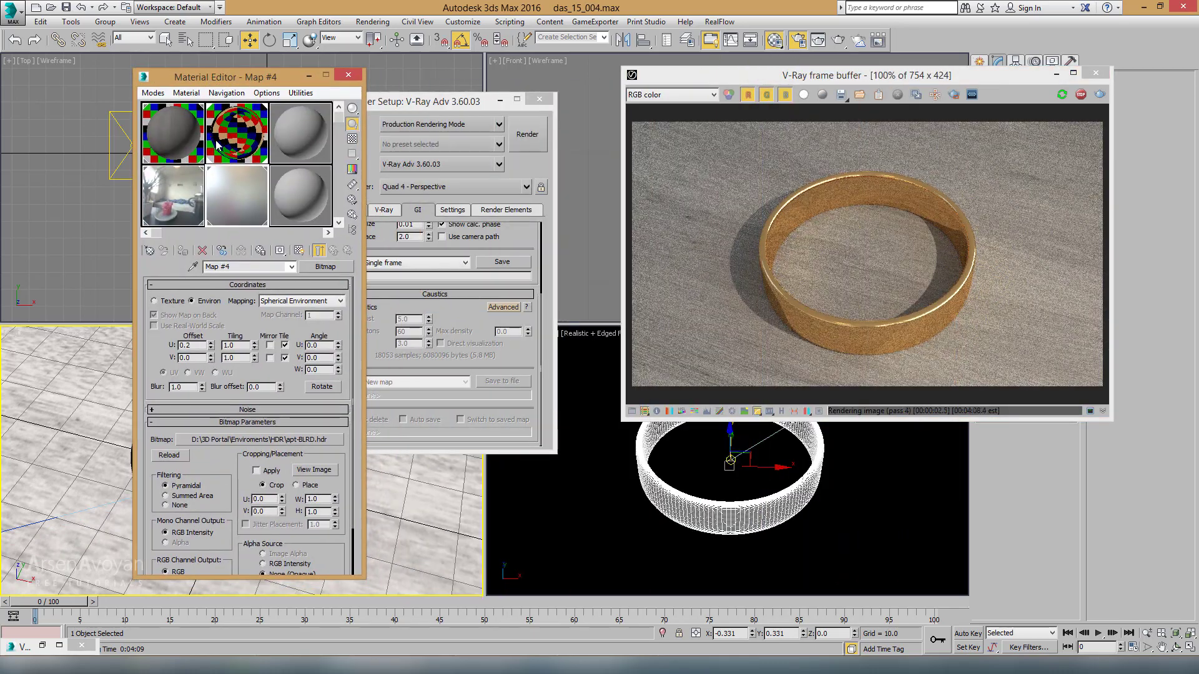
click(230, 140)
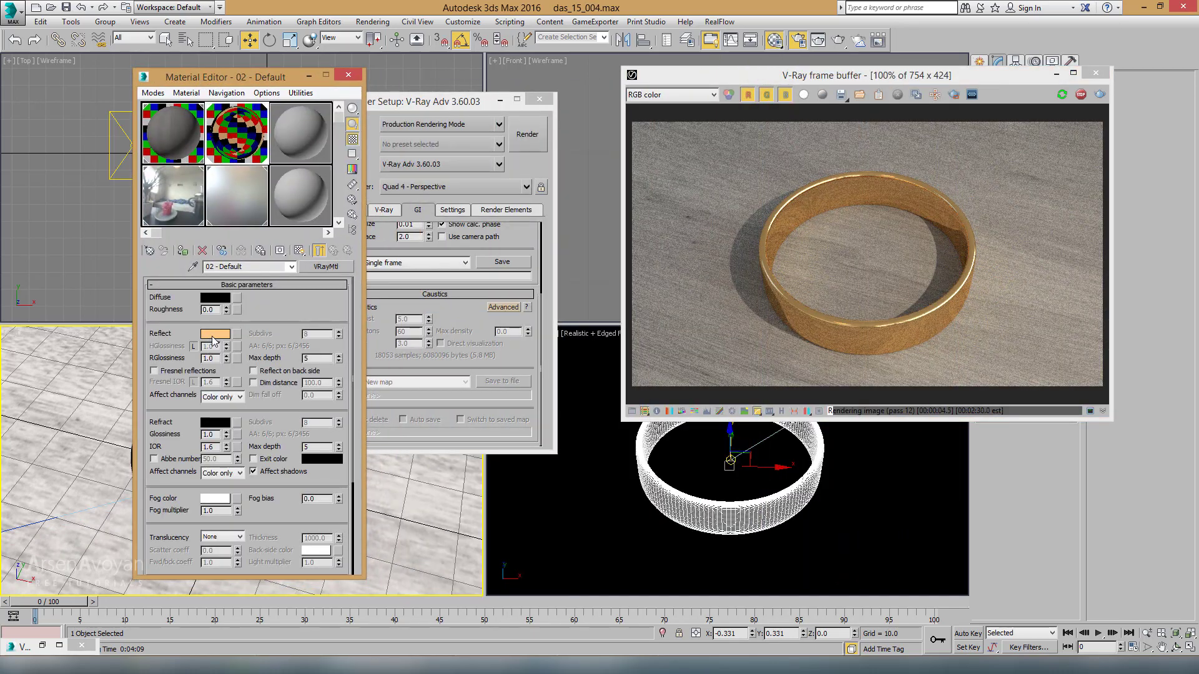
click(214, 335)
click(319, 121)
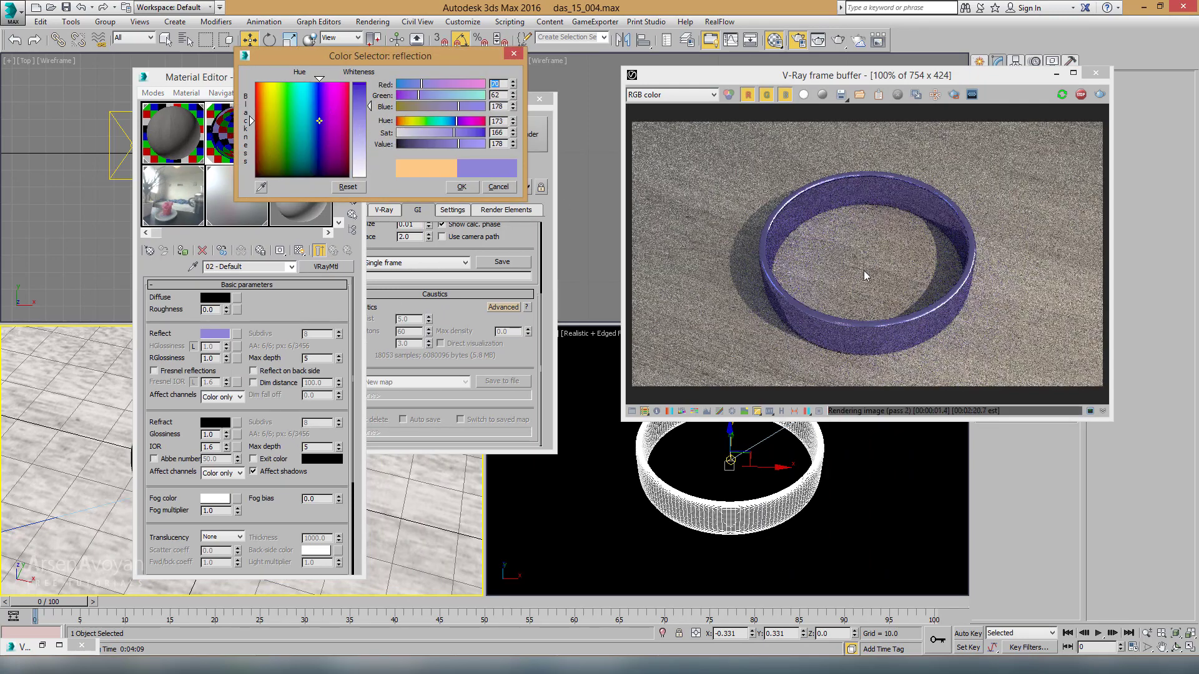
drag(319, 120, 306, 145)
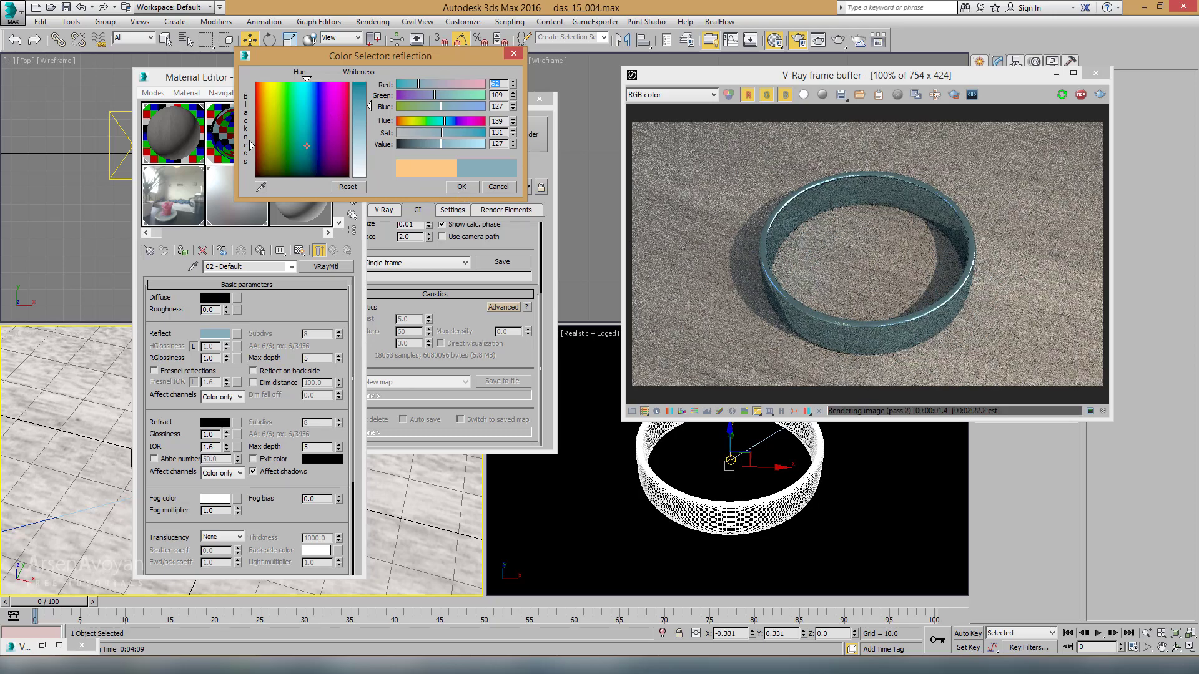
mouse_move(334, 107)
mouse_down()
mouse_move(272, 147)
mouse_move(272, 123)
mouse_up()
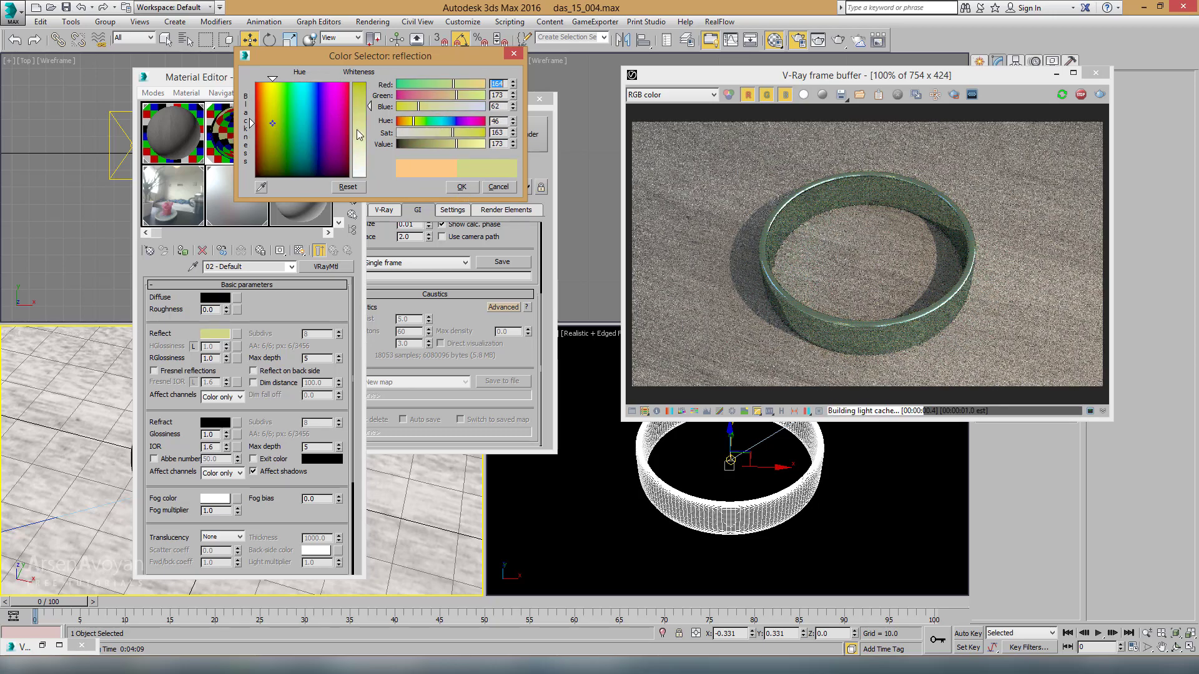
mouse_move(369, 106)
mouse_down()
mouse_move(370, 153)
mouse_move(347, 103)
mouse_up()
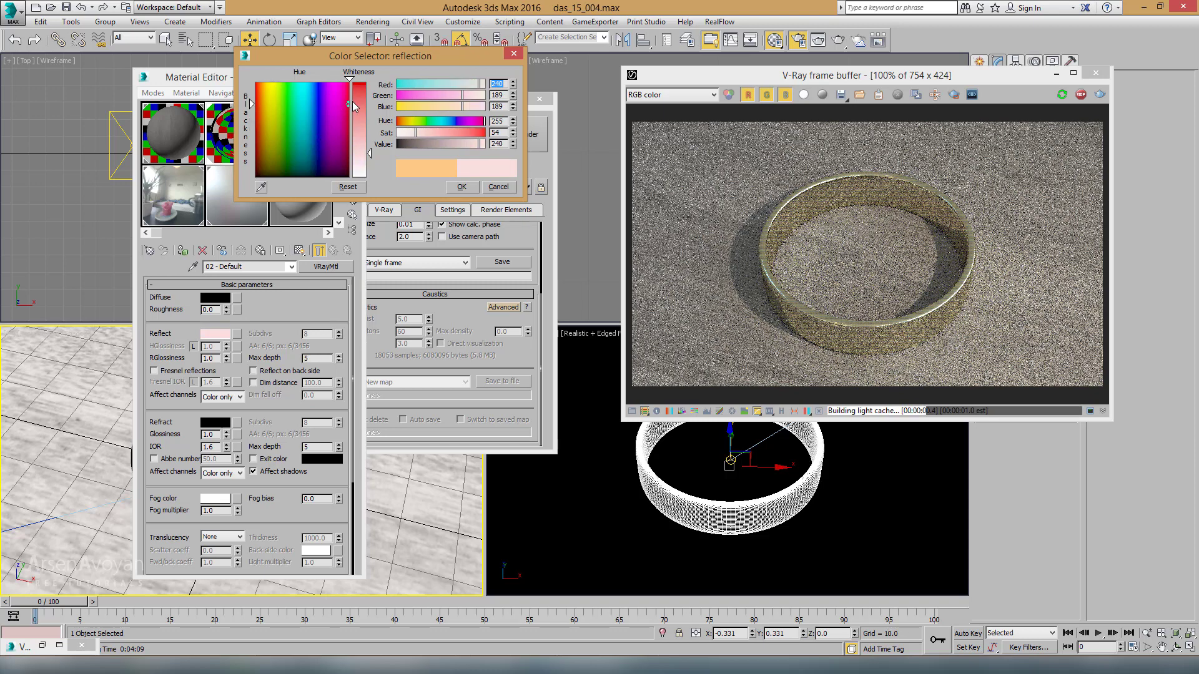
mouse_move(369, 153)
mouse_down()
mouse_move(370, 82)
mouse_move(291, 136)
mouse_move(298, 162)
mouse_move(294, 124)
mouse_up()
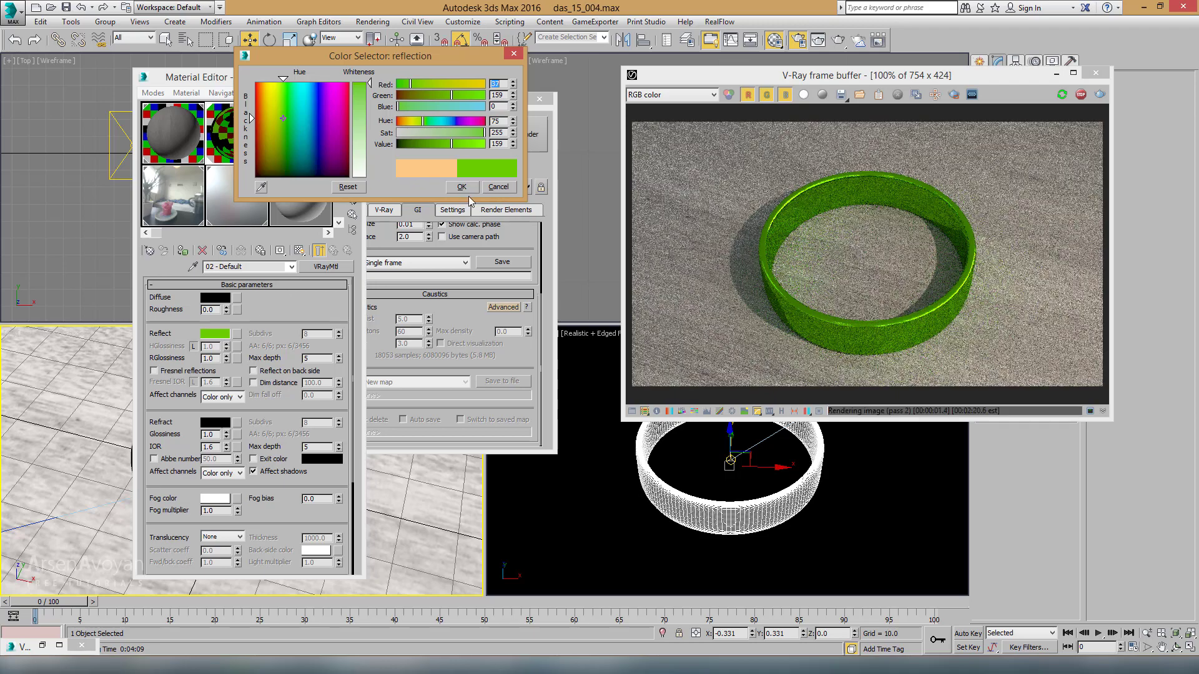
click(511, 188)
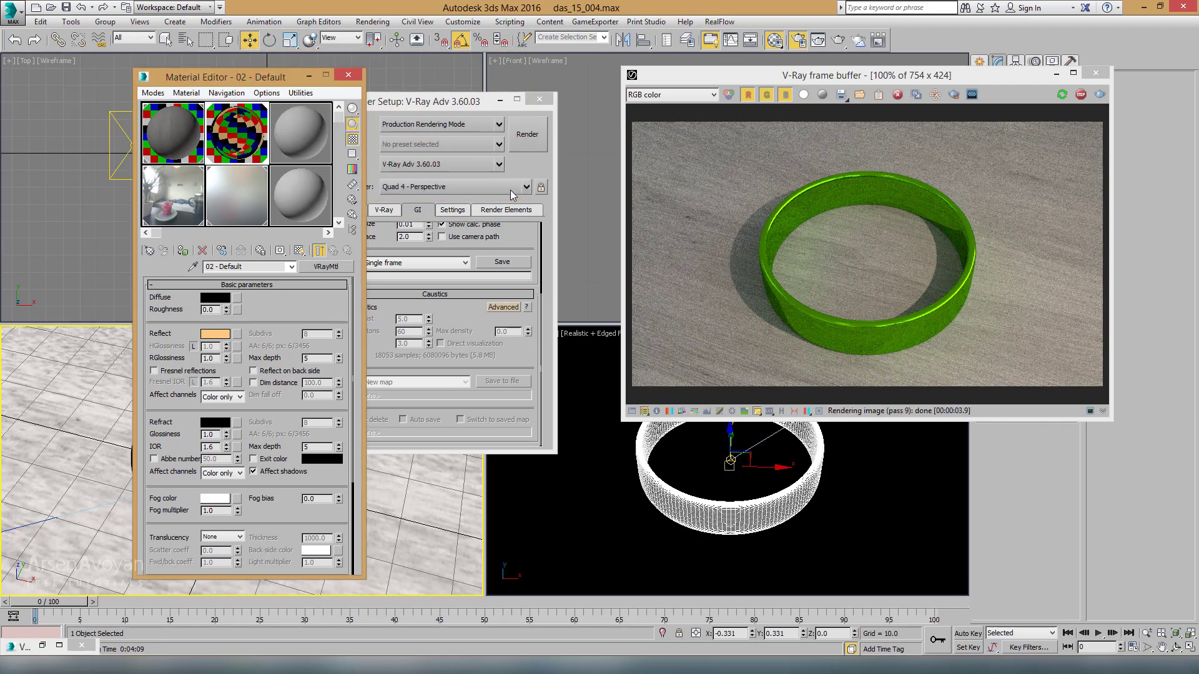
click(162, 372)
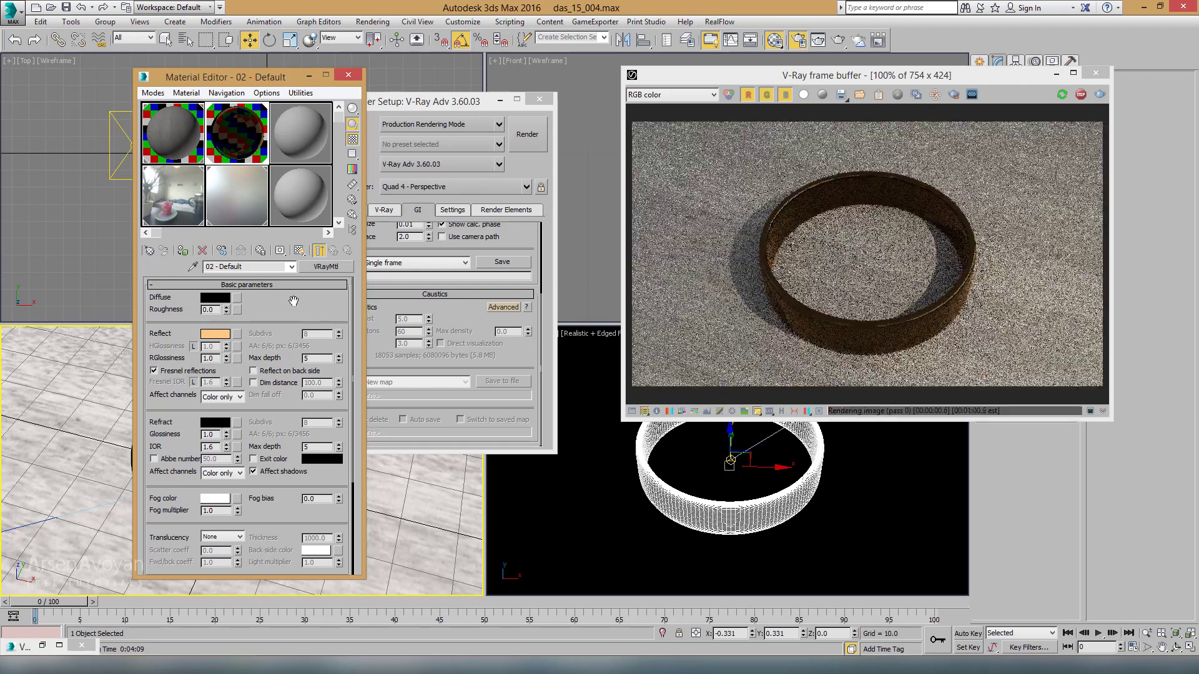
click(215, 297)
click(333, 116)
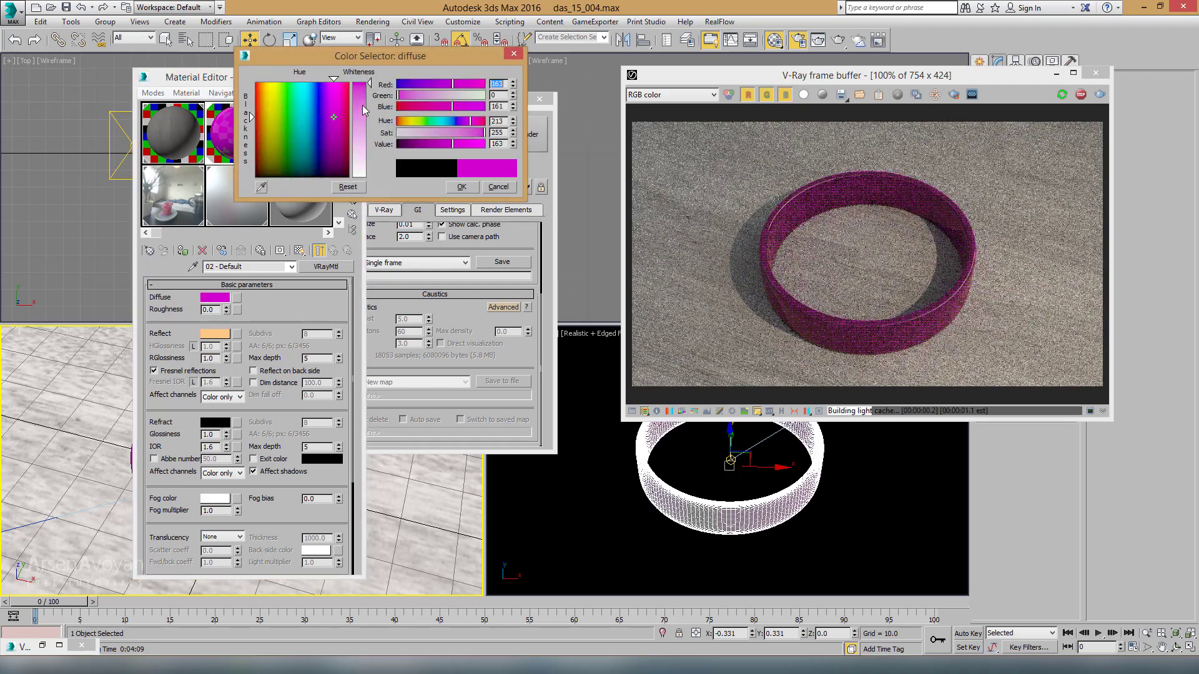
drag(337, 114, 301, 87)
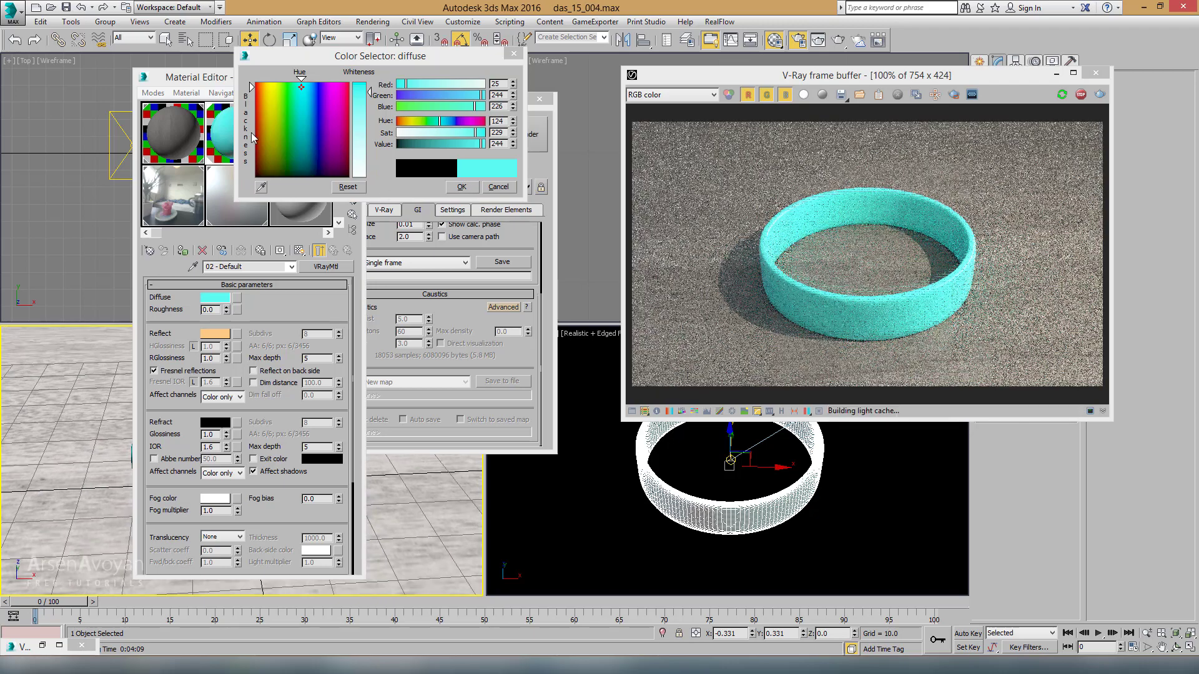
drag(350, 56, 602, 55)
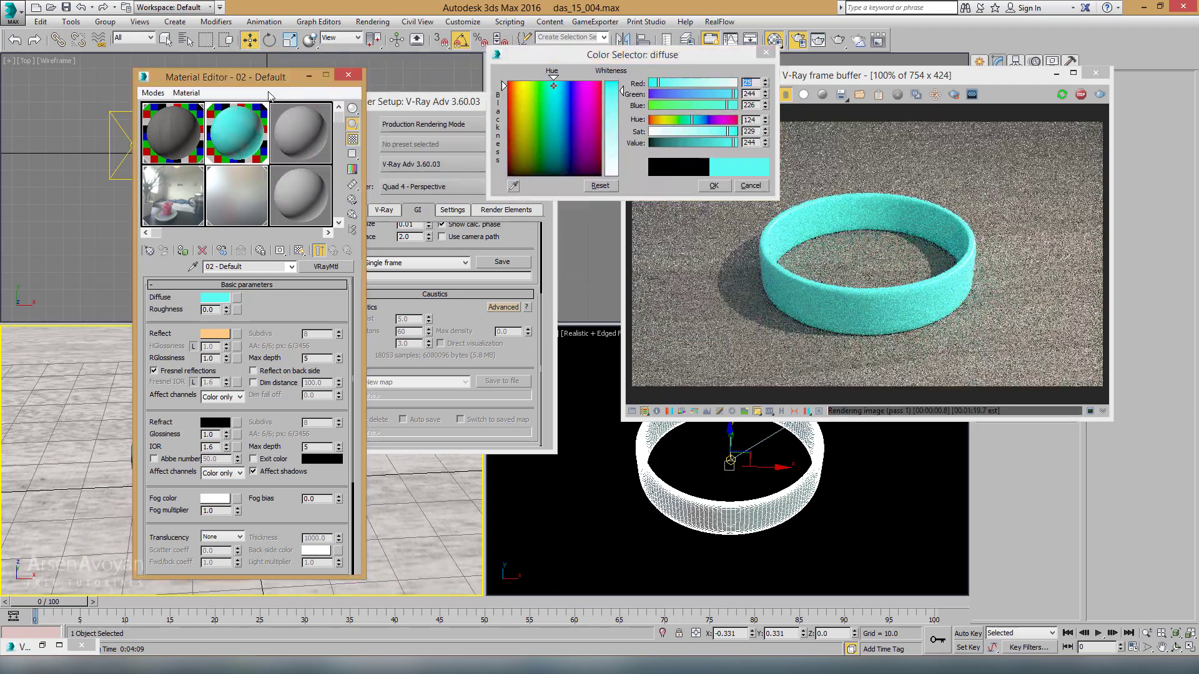
click(748, 186)
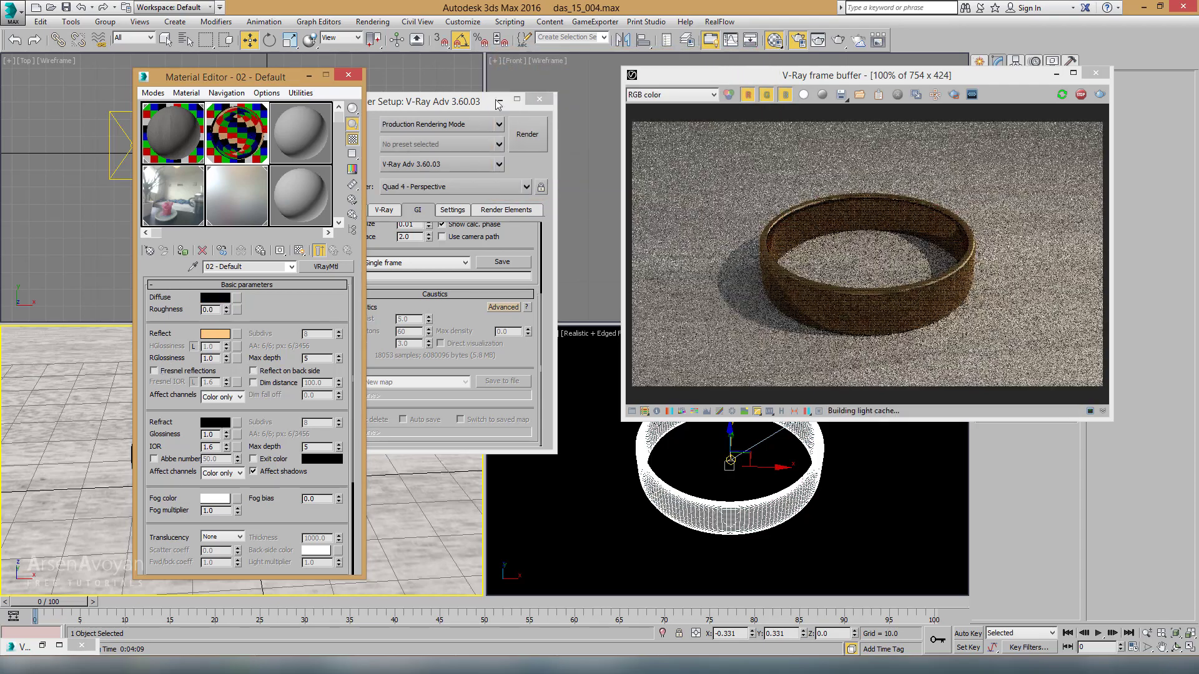
Close the Material Editor and Render Setup, and orbit the Perspective view around the ring
click(324, 340)
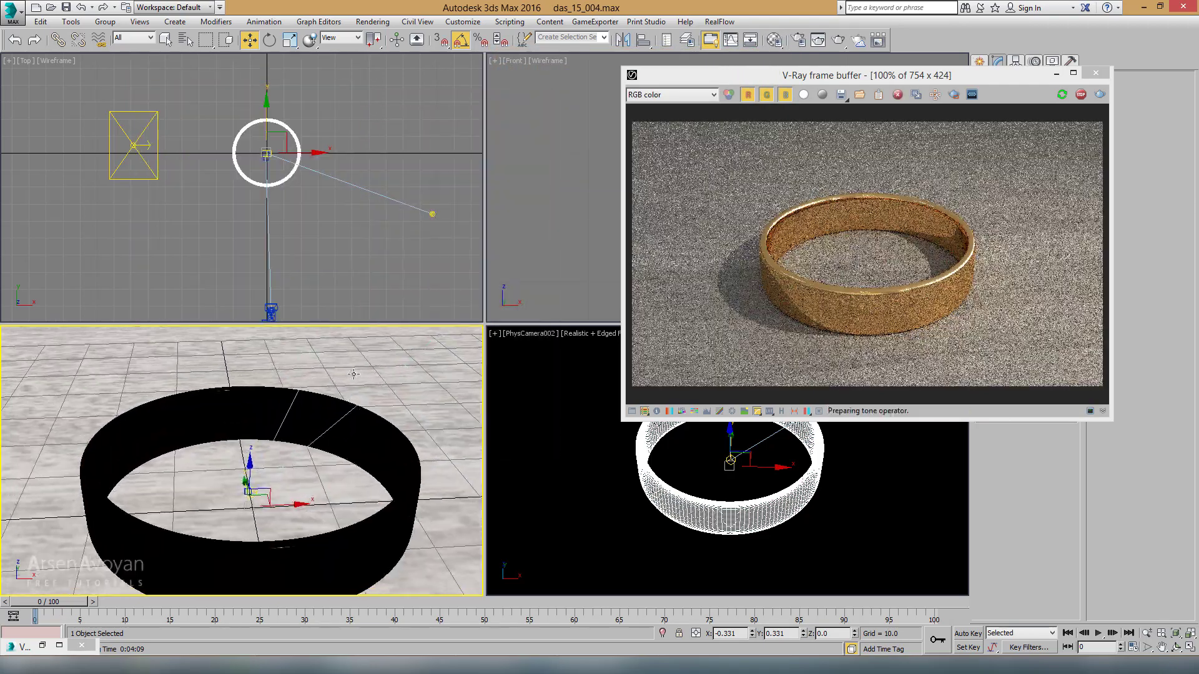
alt+middle_drag(323, 339, 347, 401)
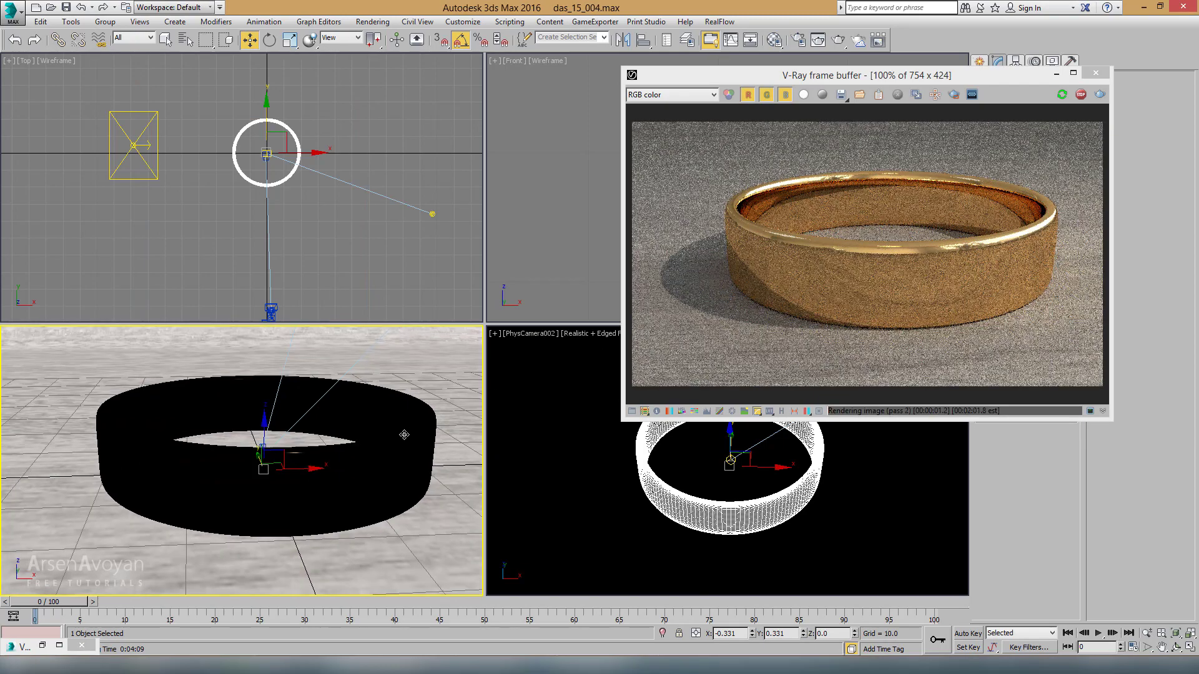
alt+middle_drag(396, 393, 396, 420)
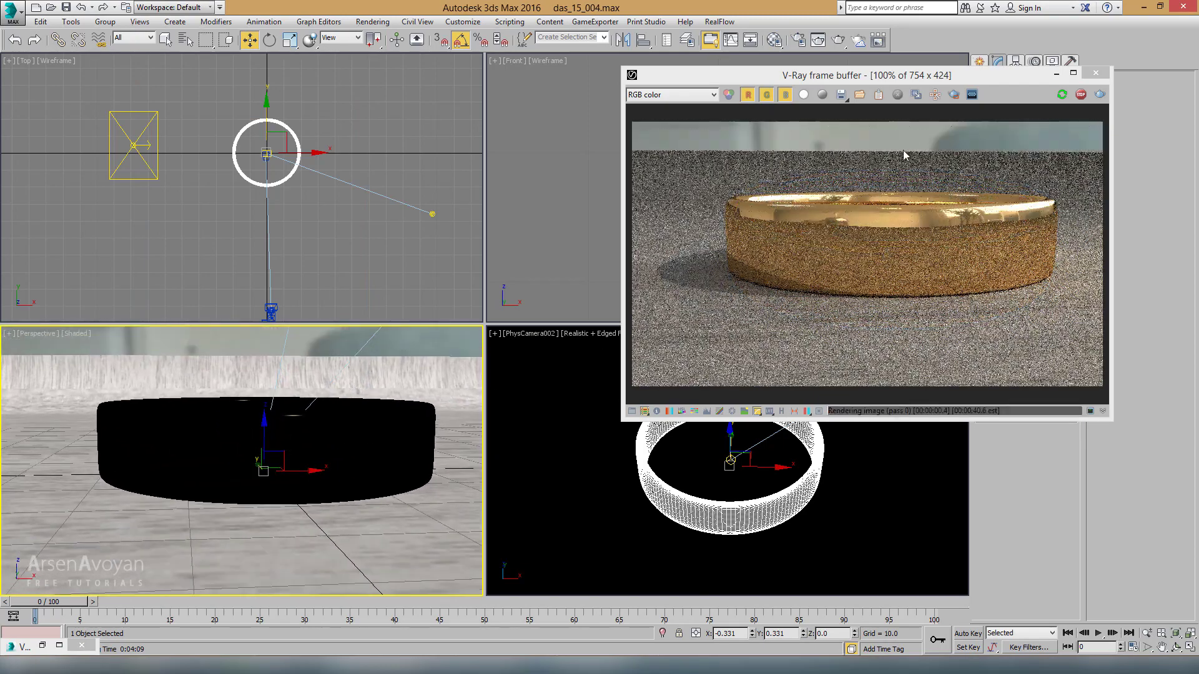
alt+middle_drag(338, 500, 348, 442)
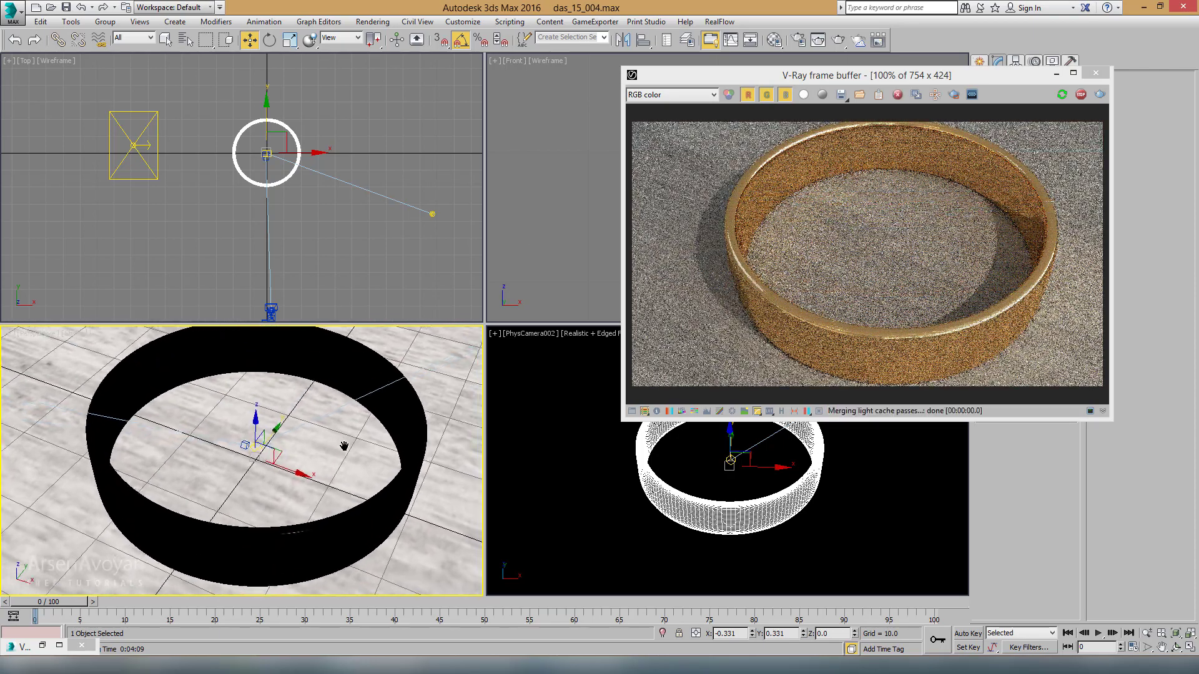
scroll(343, 437, down, 3)
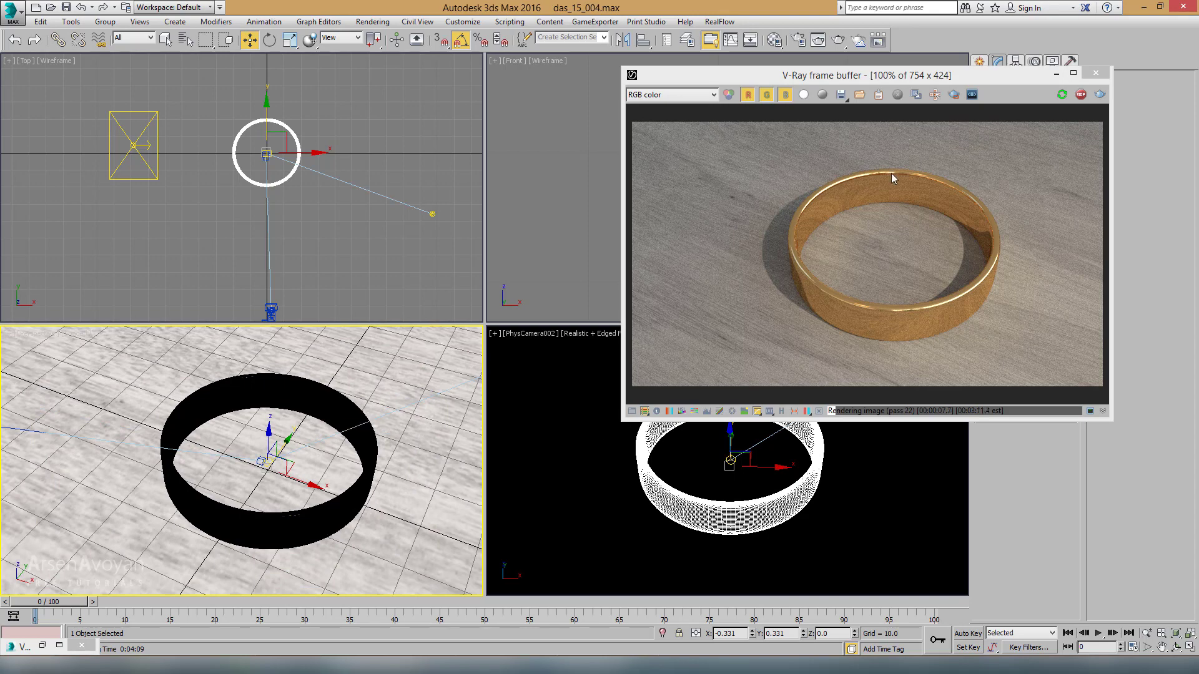
Re-render the interactive preview from the PhysCamera002 viewport
drag(900, 80, 297, 97)
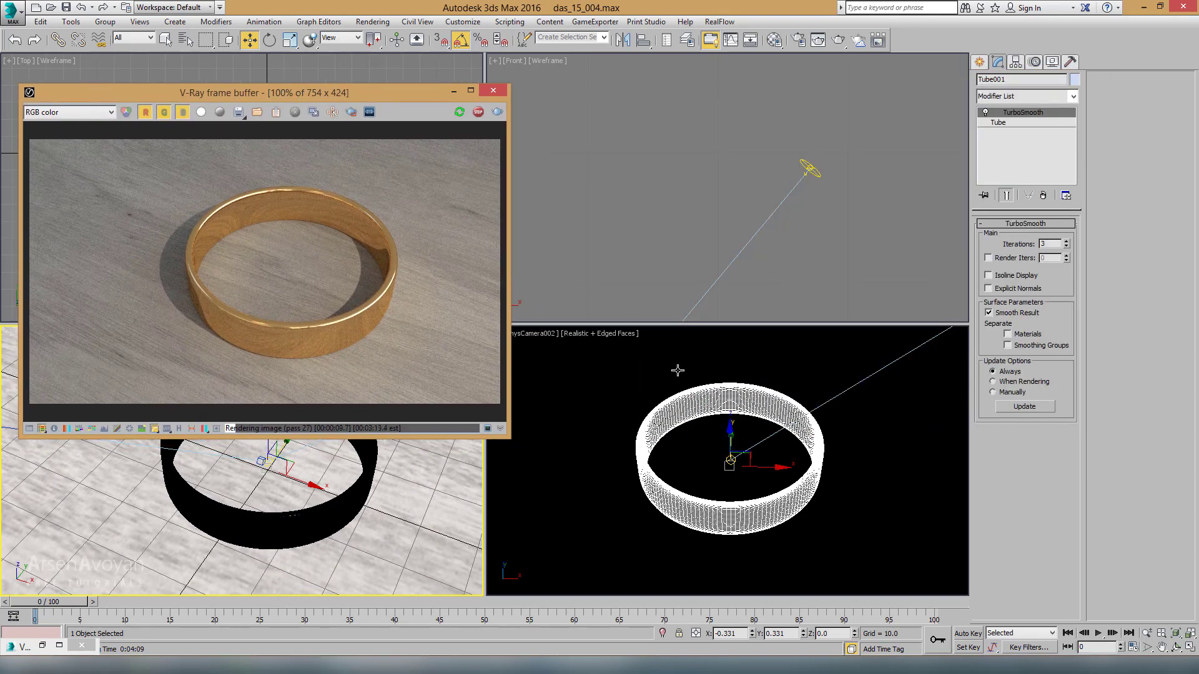
middle_click(679, 373)
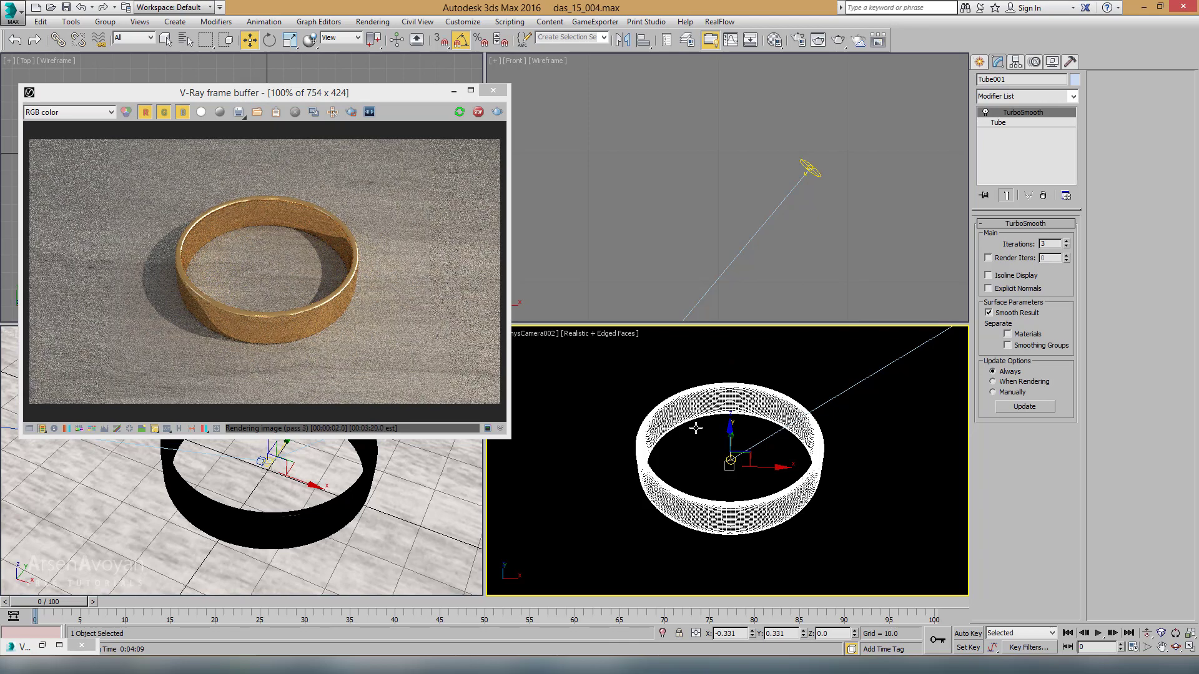
middle_click(640, 184)
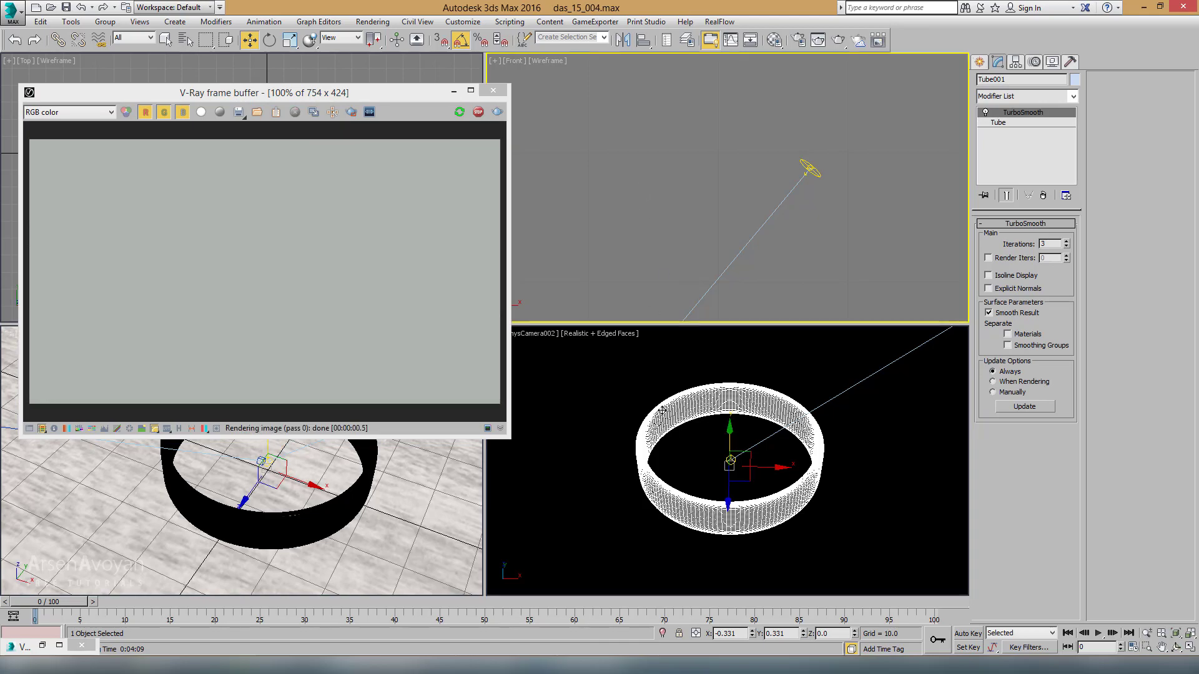
click(798, 40)
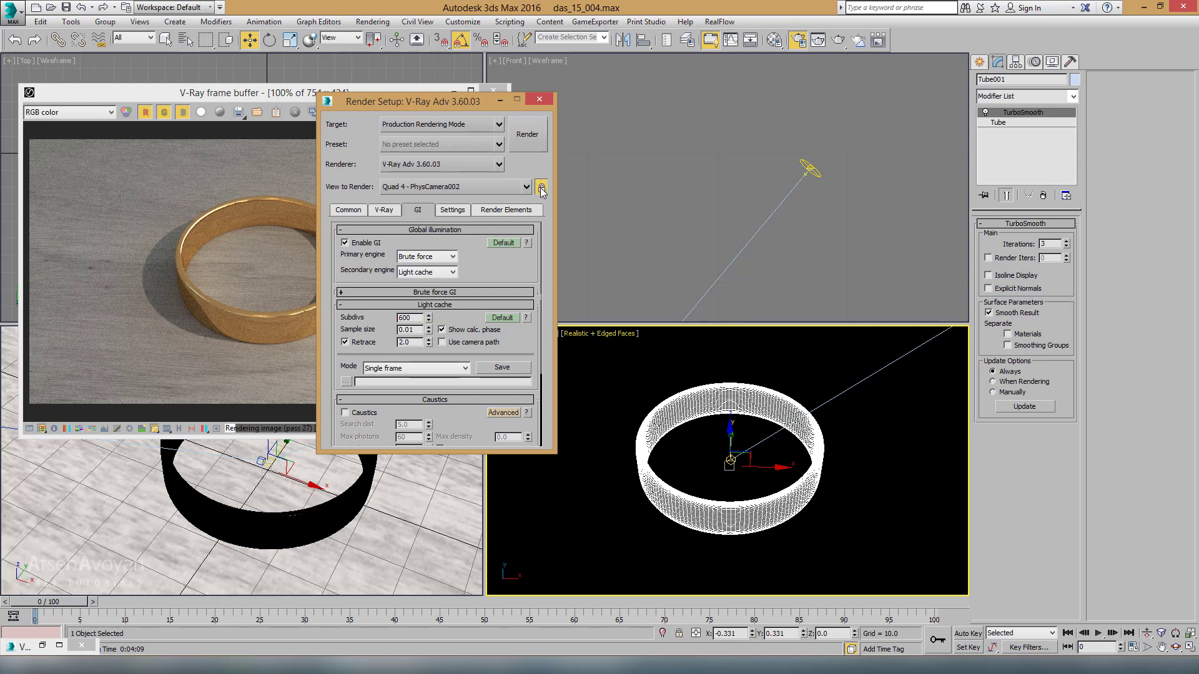
click(545, 100)
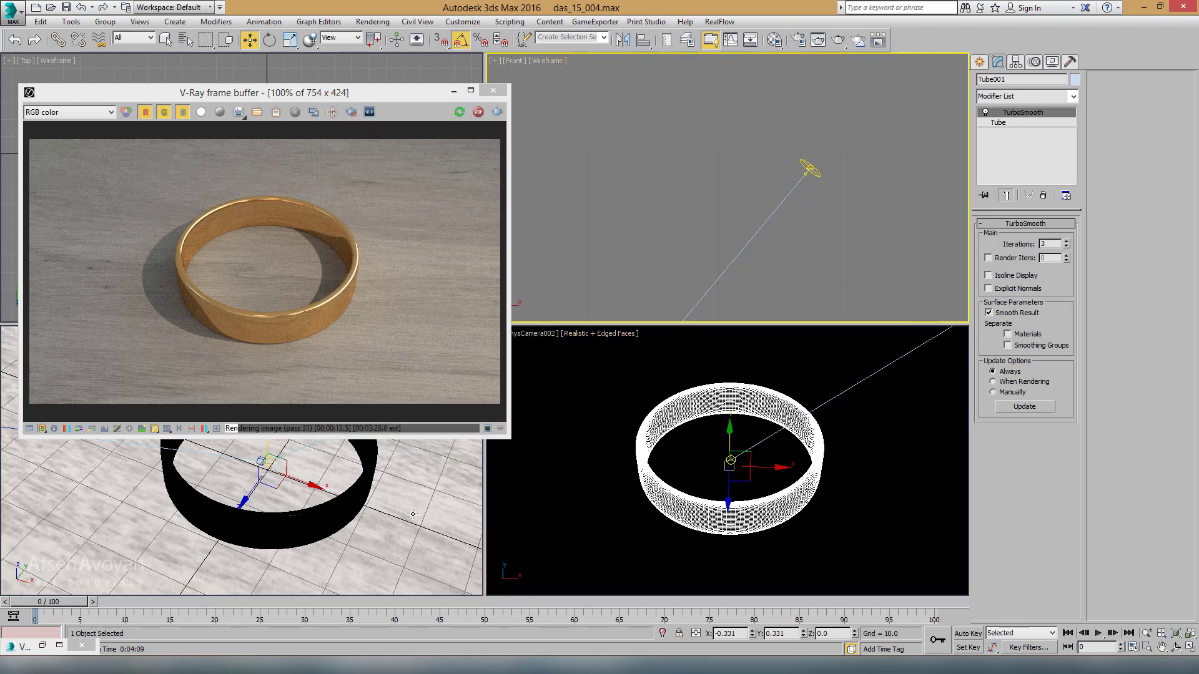
middle_drag(782, 142, 768, 125)
Move VRayLight001 lower and to the right in the Front viewport
click(788, 125)
scroll(797, 175, down, 3)
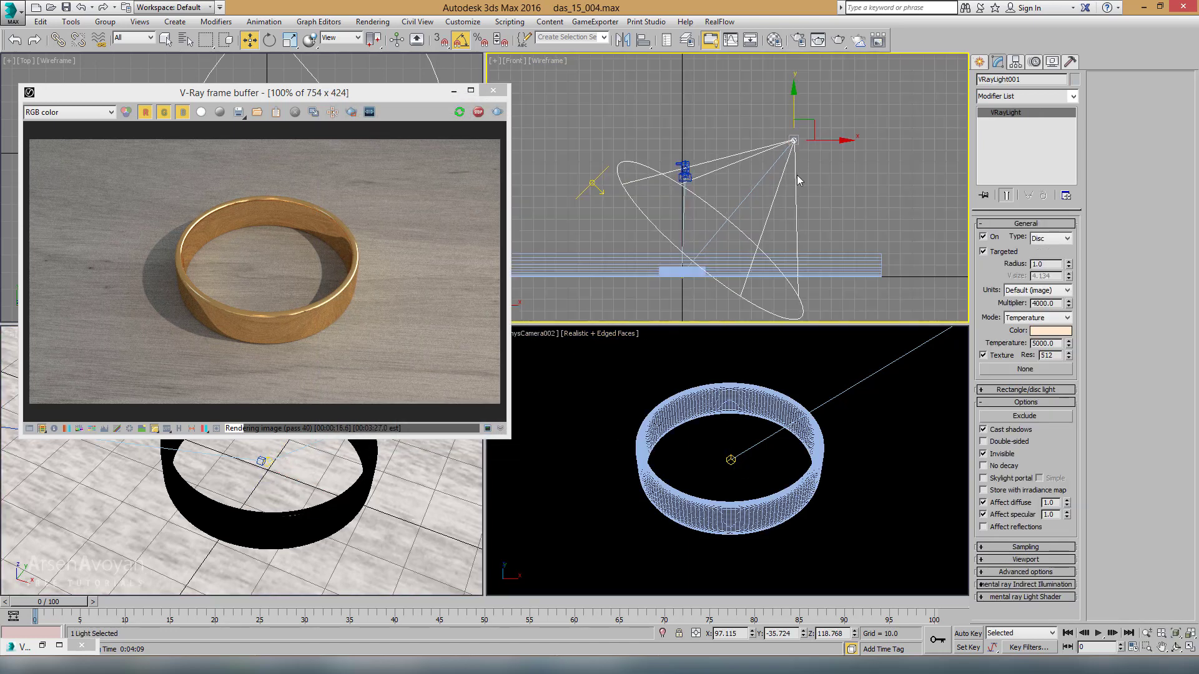
middle_drag(797, 180, 823, 175)
drag(845, 129, 865, 156)
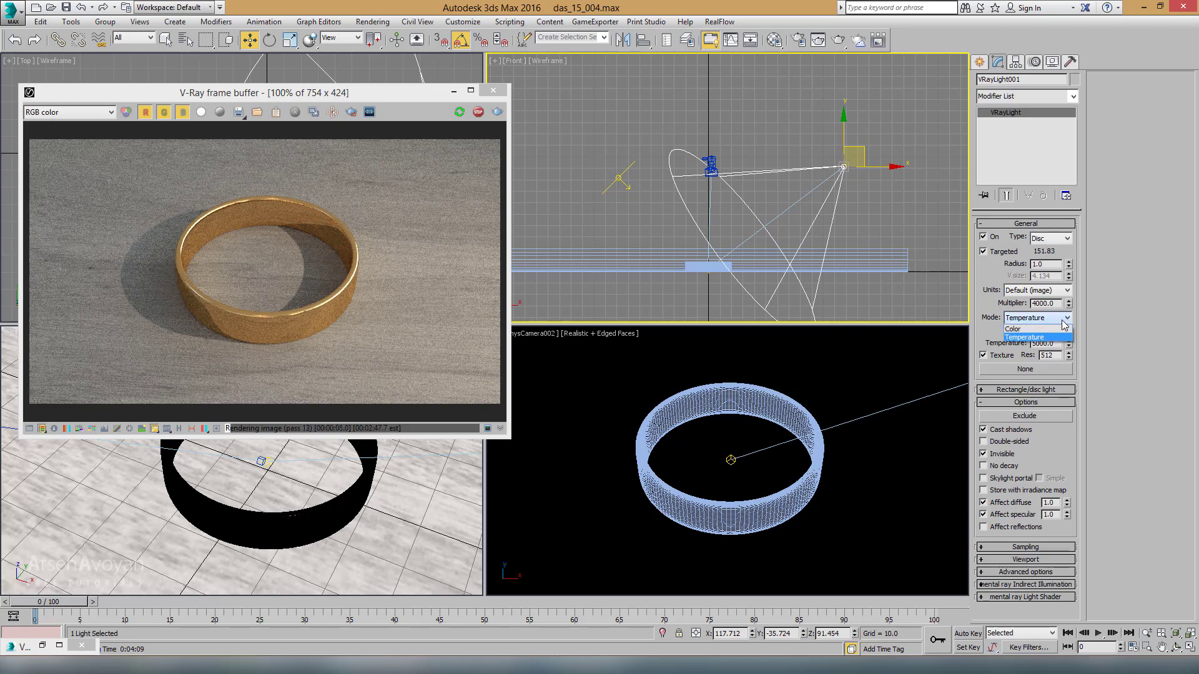
Try a cyan Color mode, cancel it, and return the light to Temperature 5000
click(1061, 329)
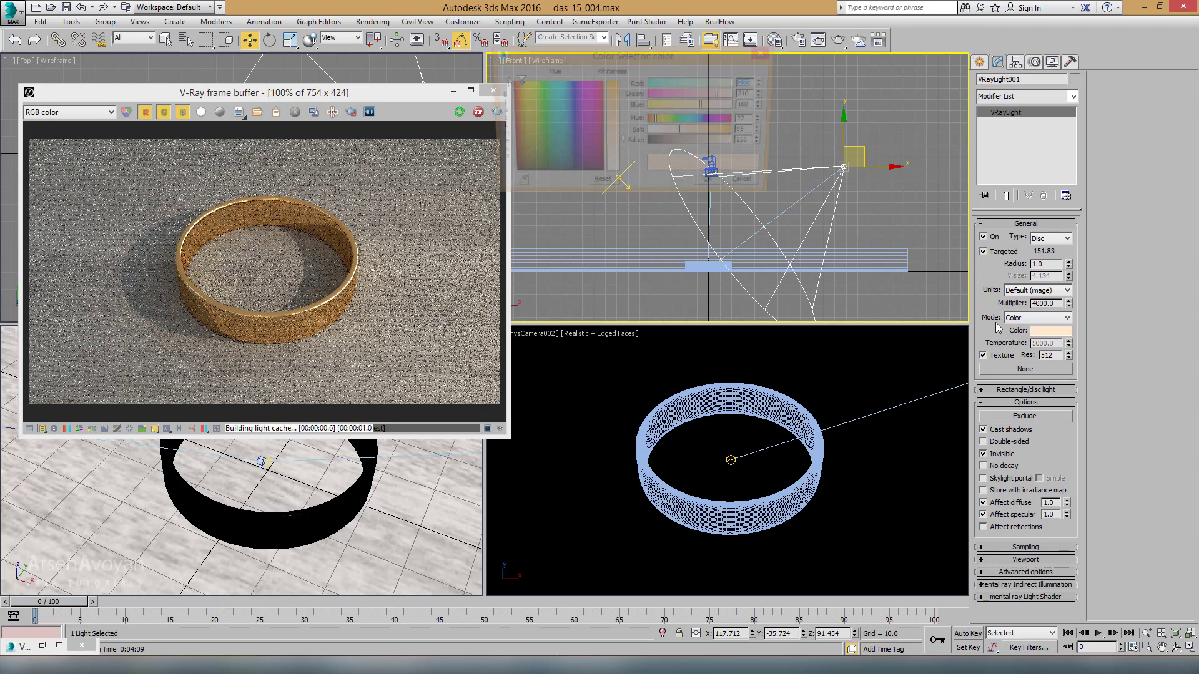
drag(583, 127, 557, 137)
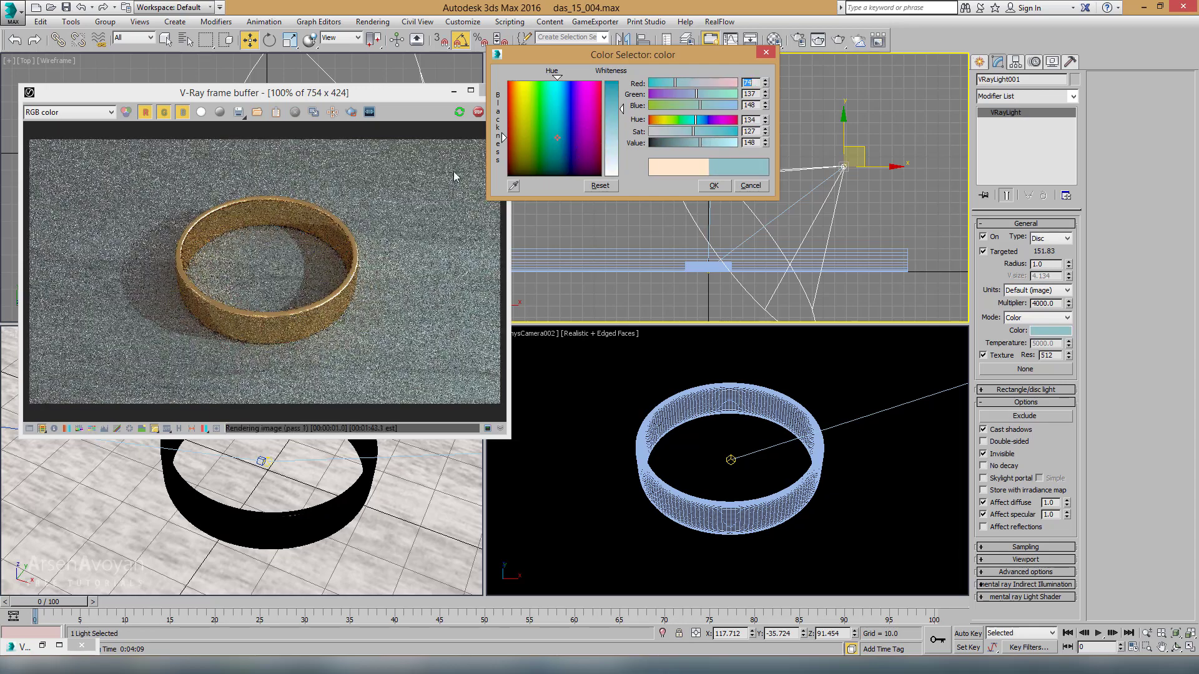
drag(620, 109, 618, 85)
click(560, 87)
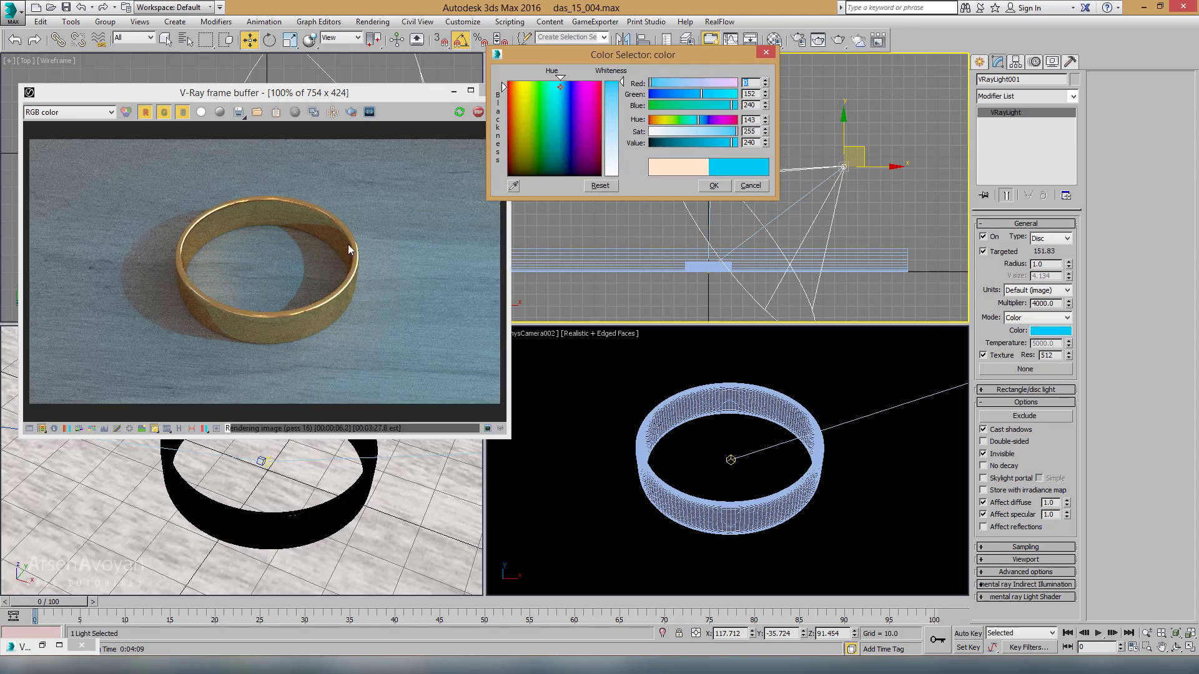
click(750, 187)
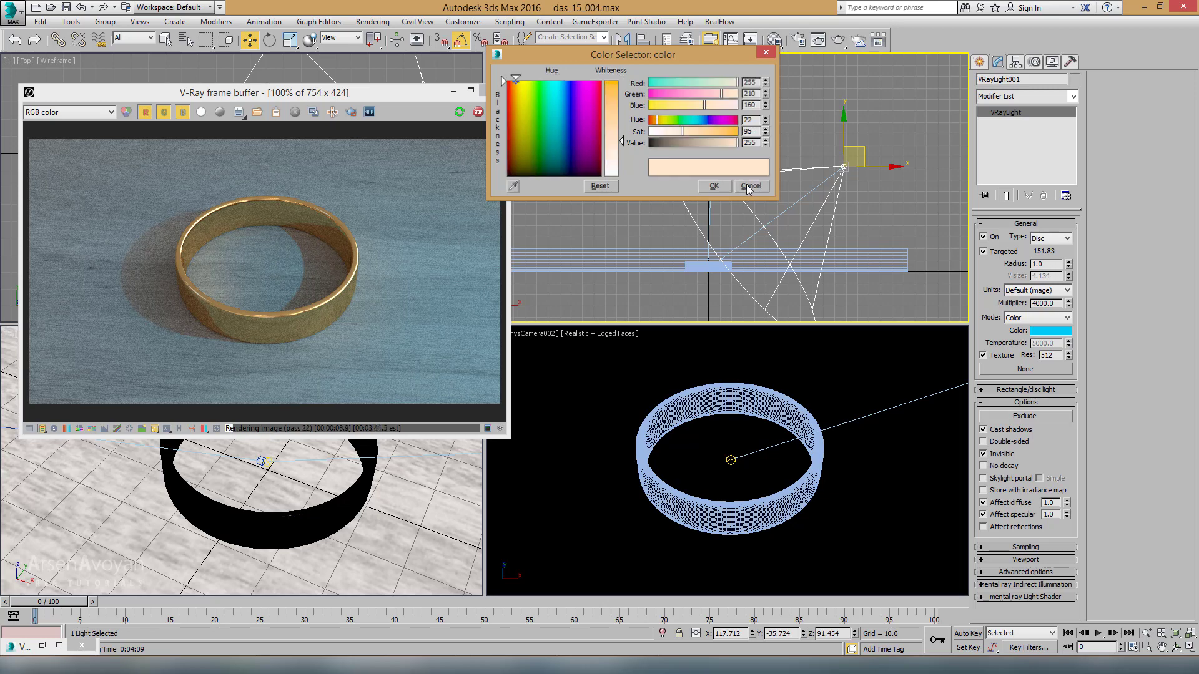
click(1056, 319)
click(1036, 337)
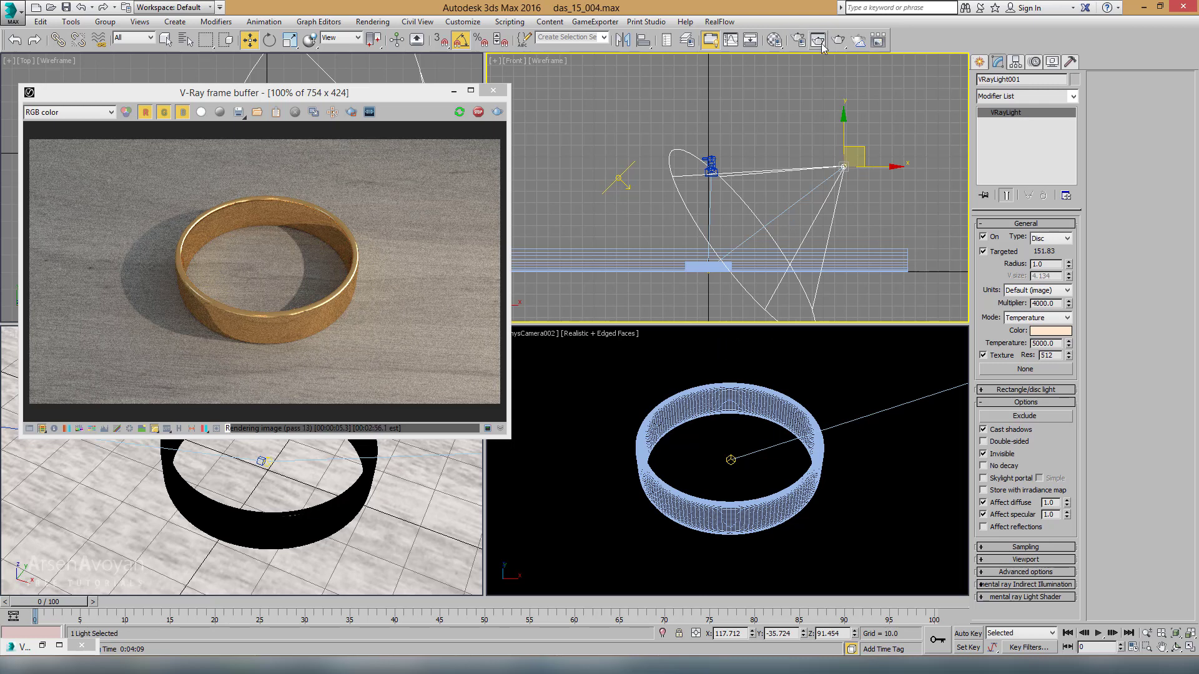
Enable Caustics on the GI tab and restart the interactive V-Ray render
key(F10)
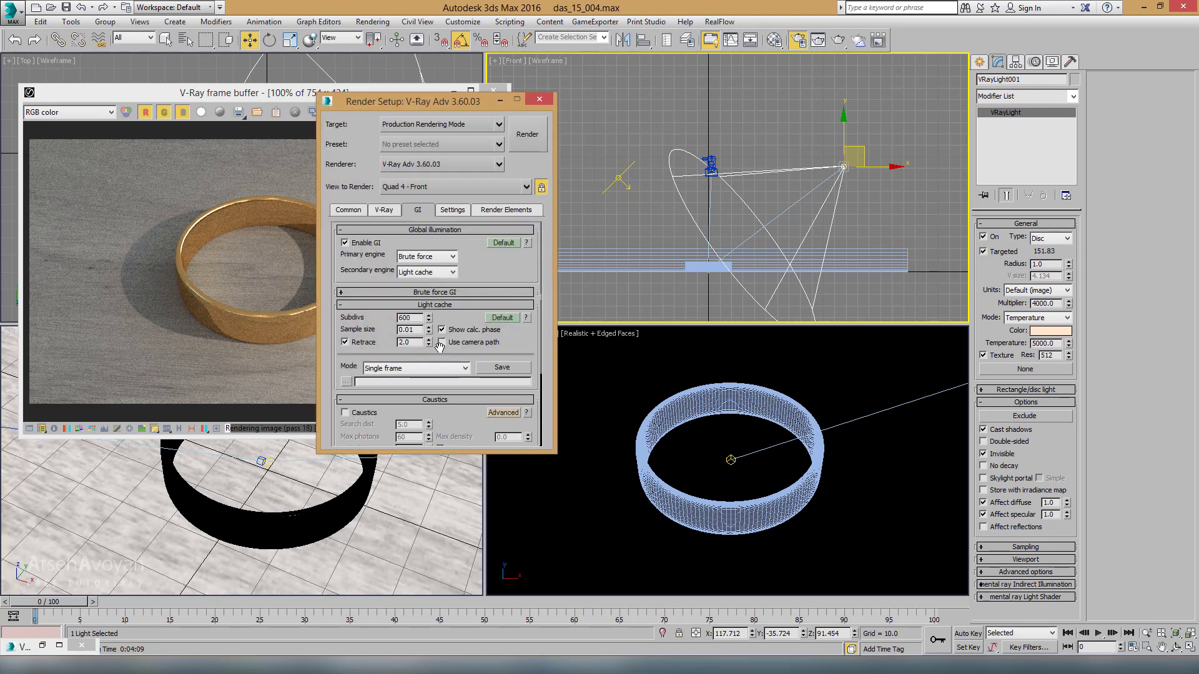
drag(365, 105, 565, 91)
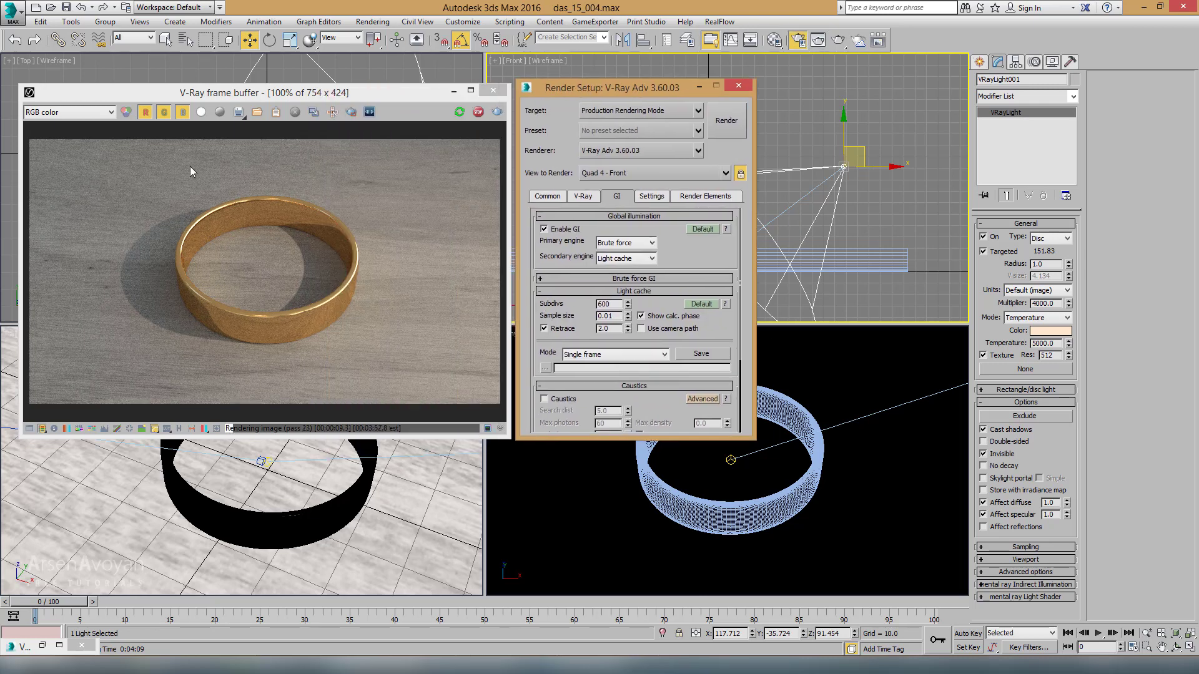
scroll(579, 314, down, 5)
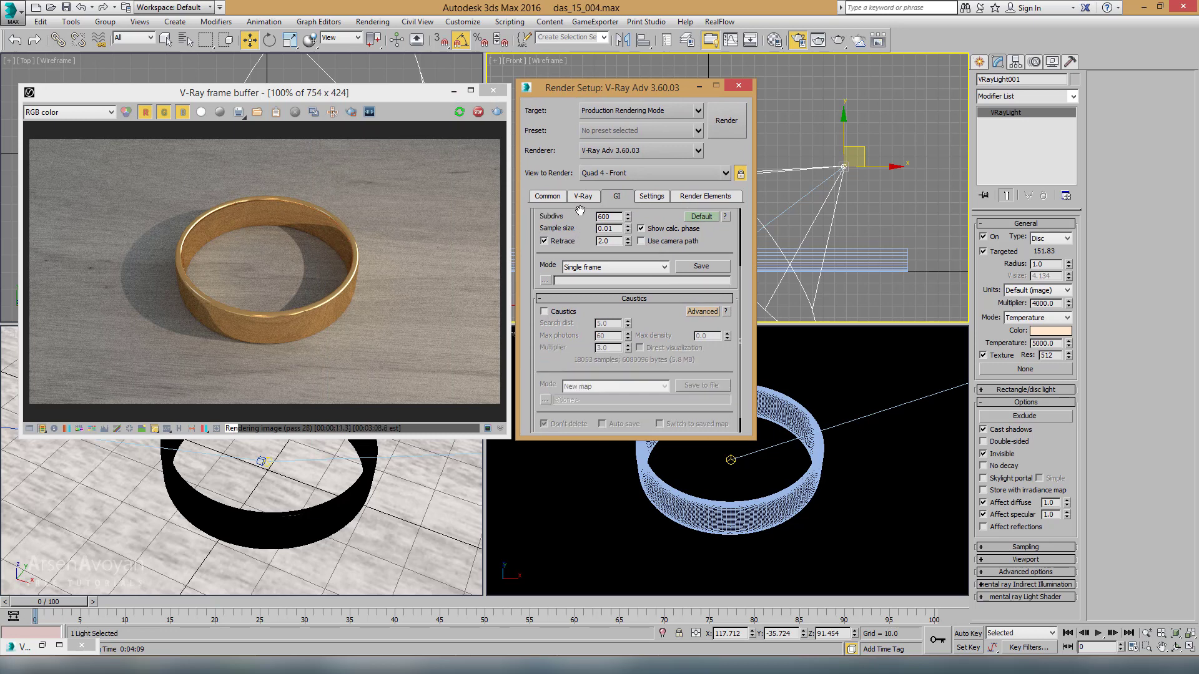
click(545, 293)
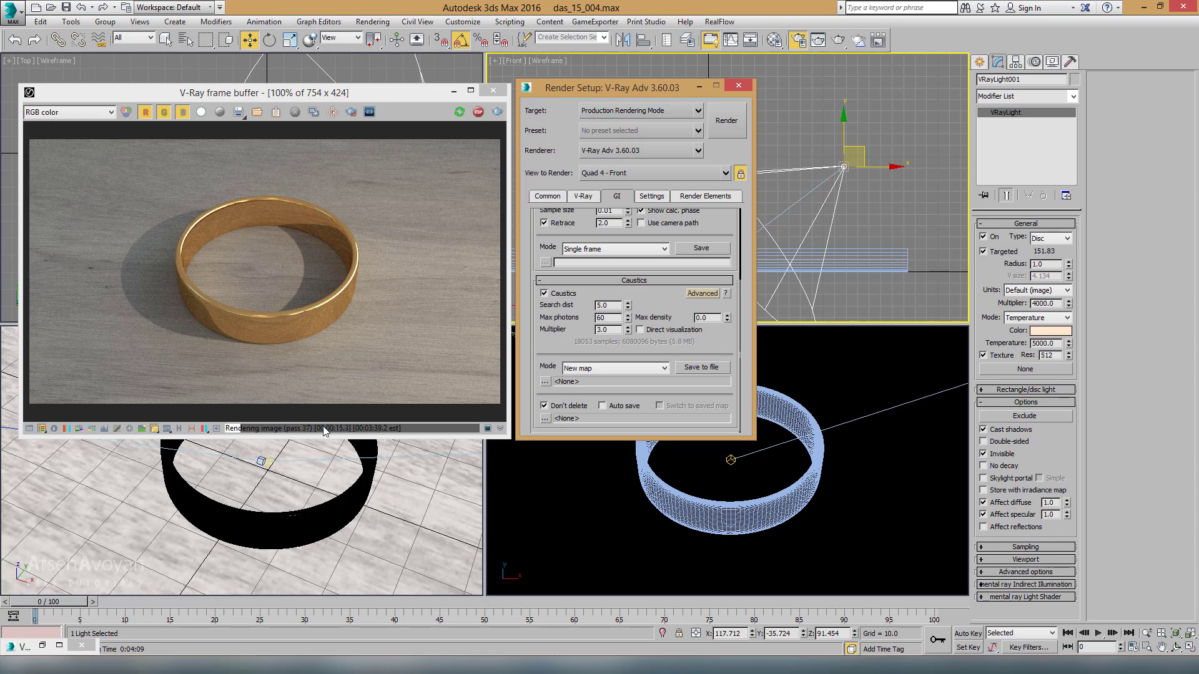
click(462, 113)
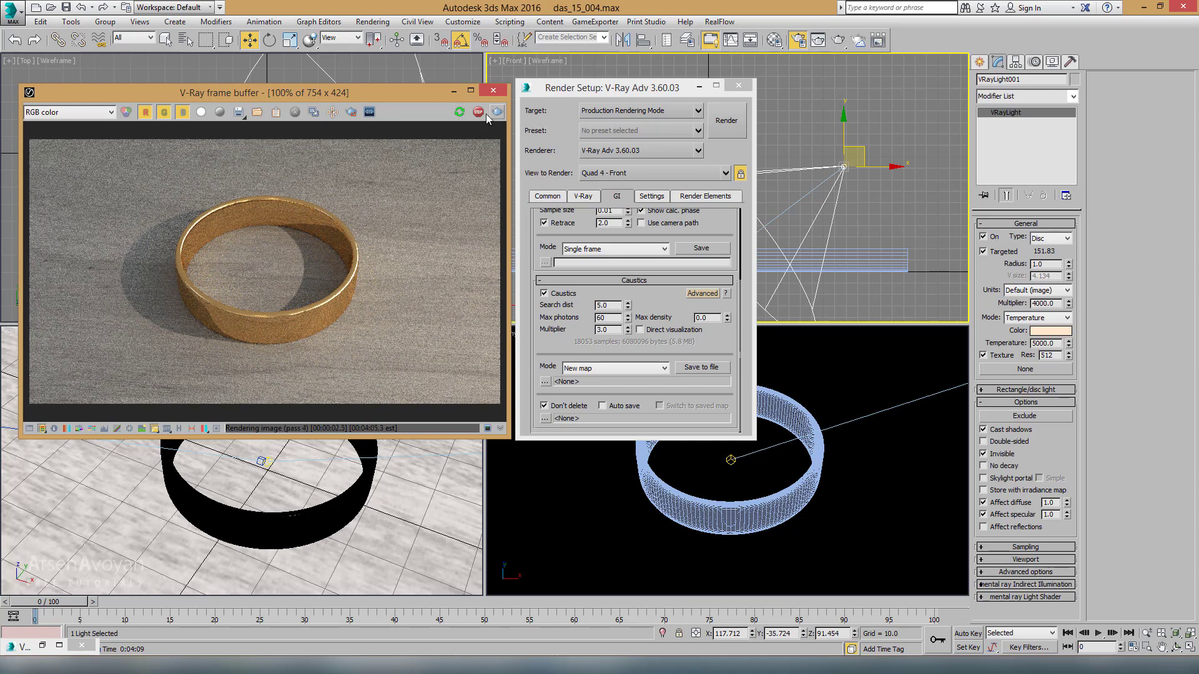
click(482, 113)
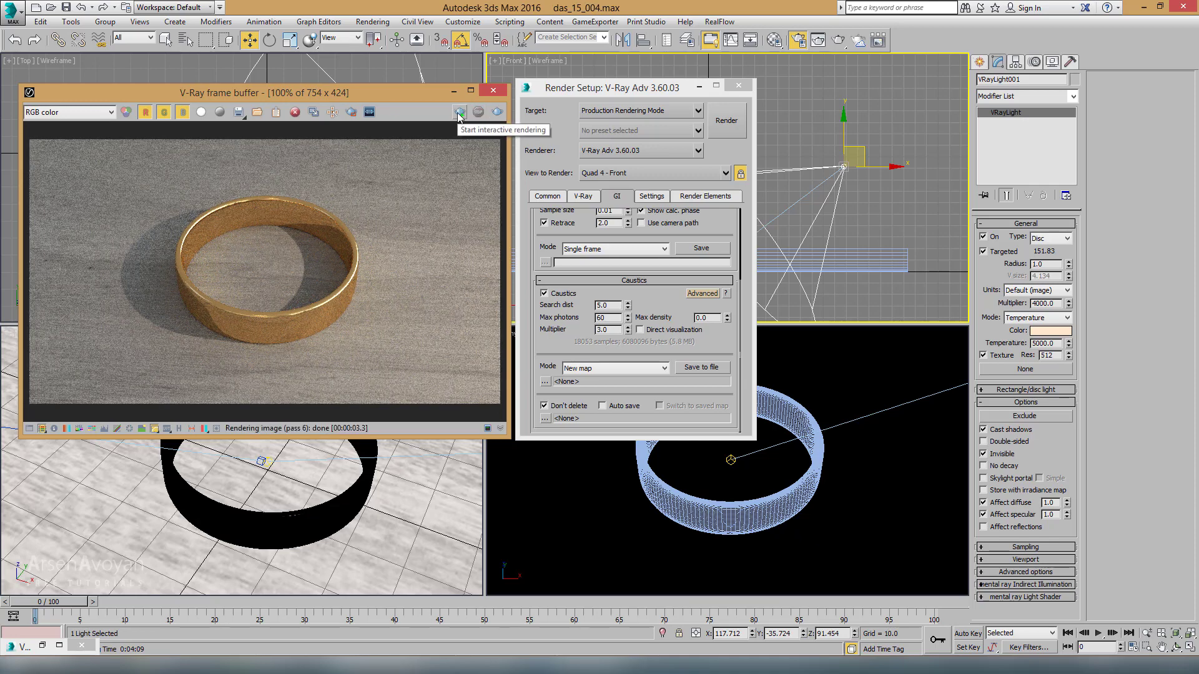
click(459, 112)
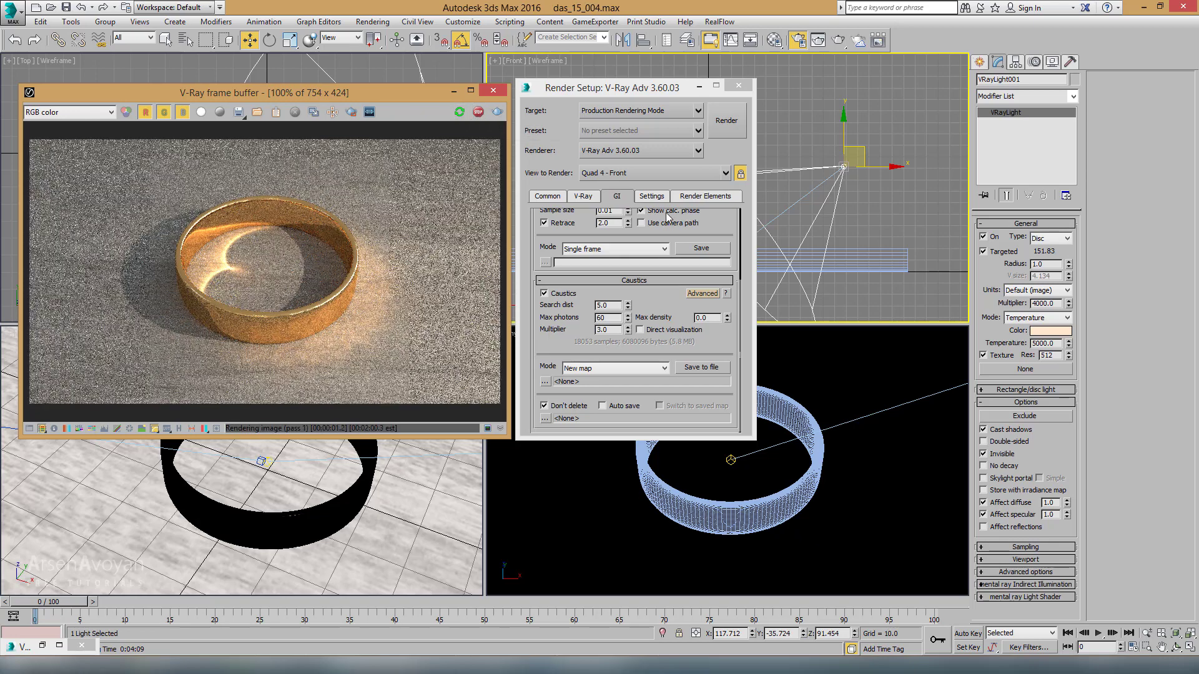
Drag the disc light down-right toward the ring, then back up-left, in the Front viewport
click(739, 88)
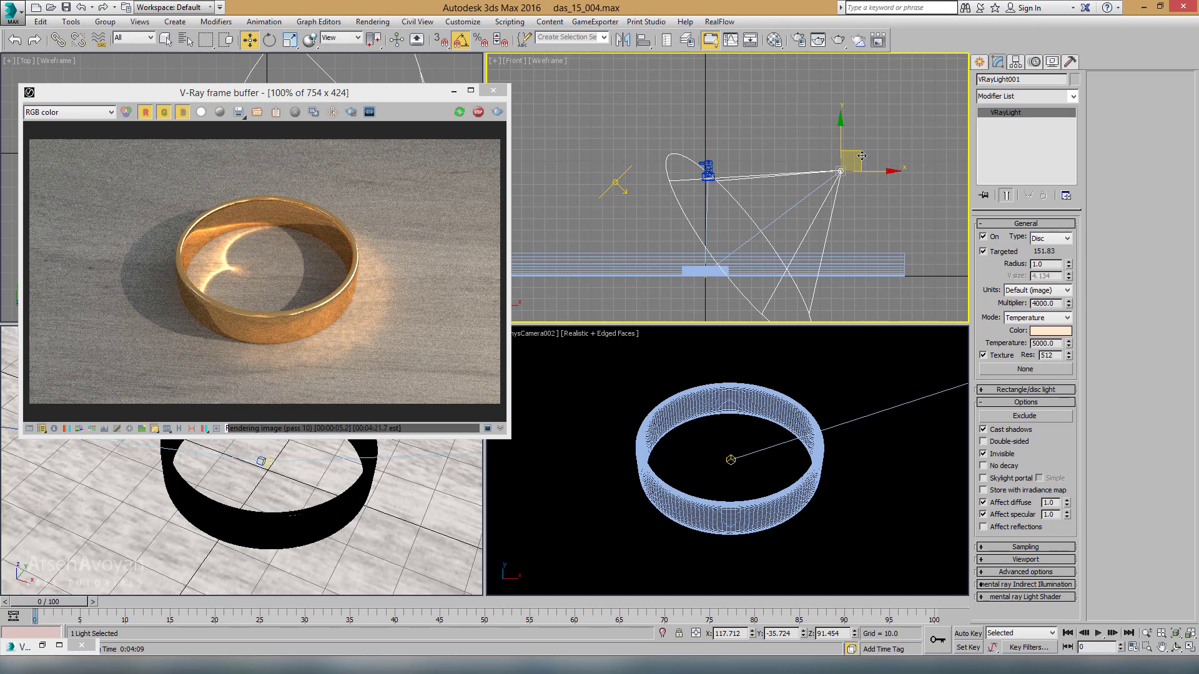
drag(862, 155, 870, 186)
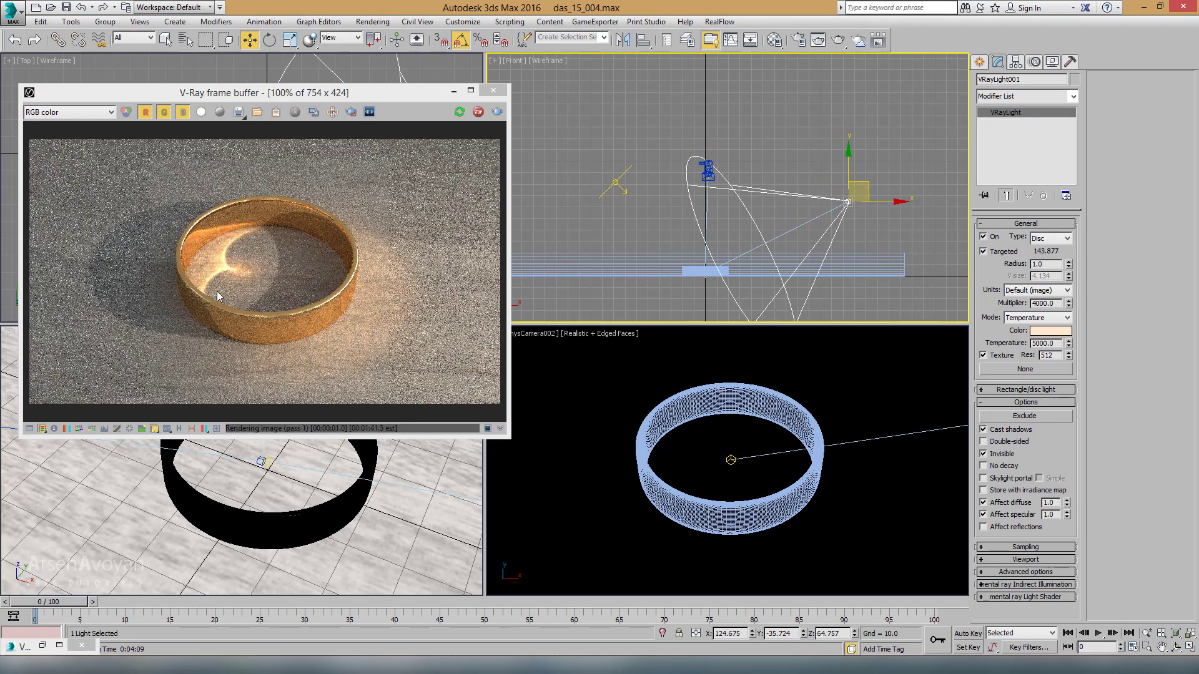
drag(869, 186, 874, 208)
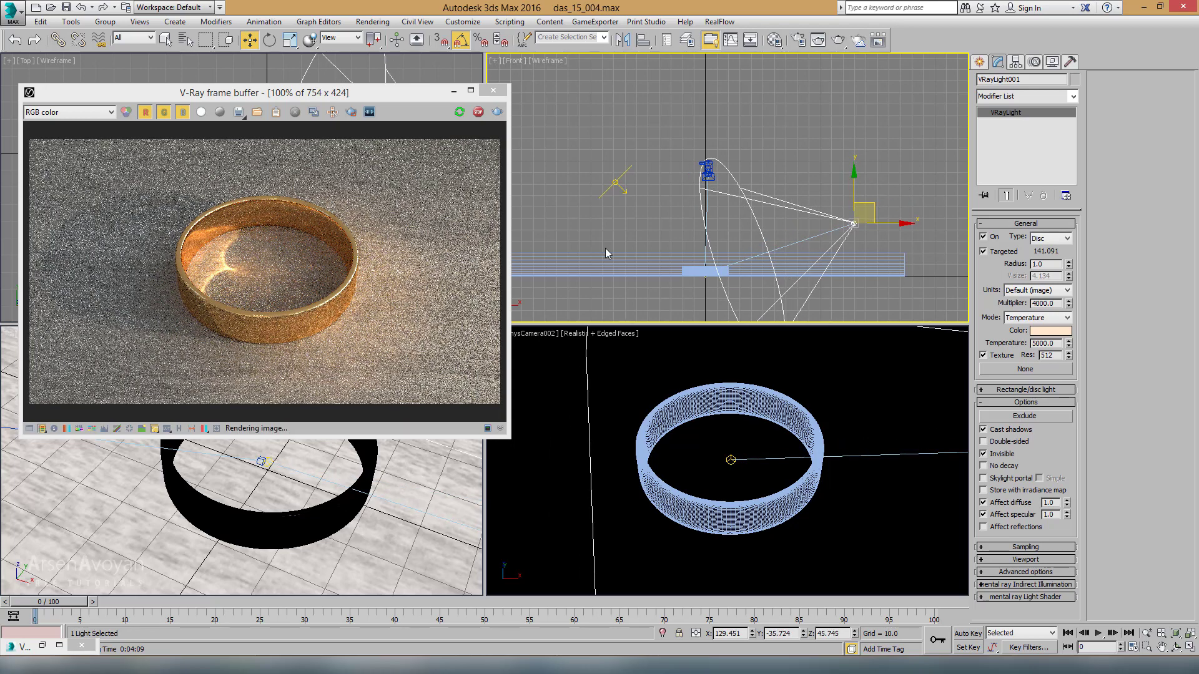
drag(874, 213, 877, 231)
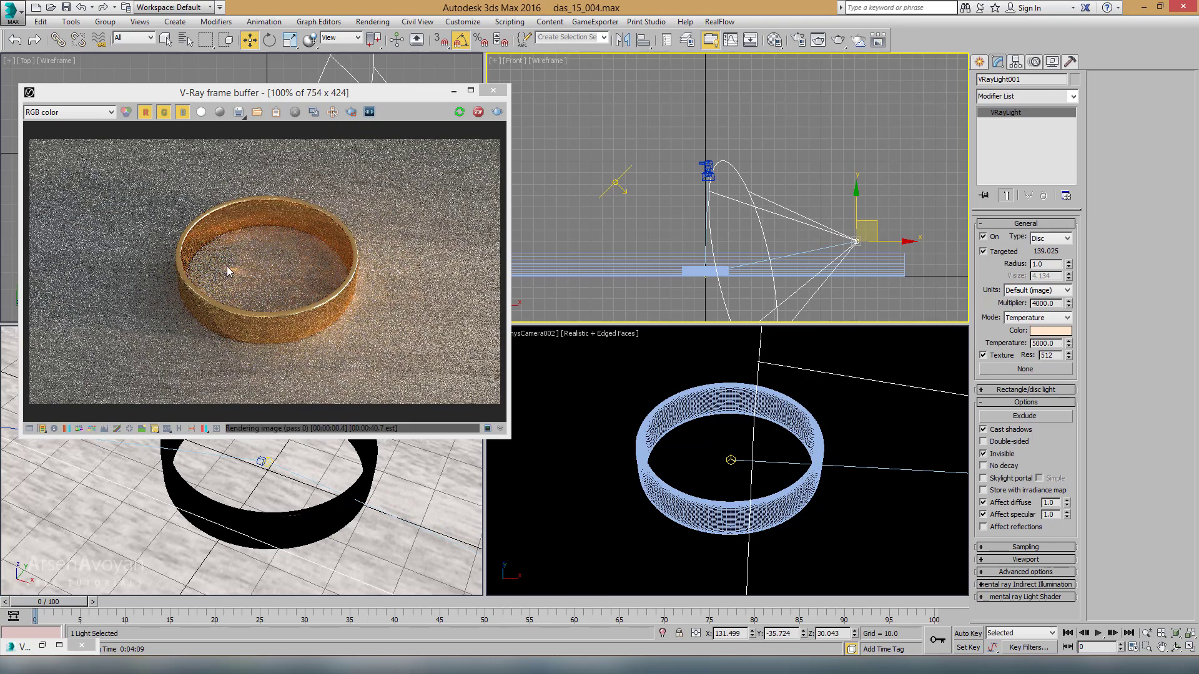
scroll(236, 265, up, 1)
scroll(251, 264, down, 1)
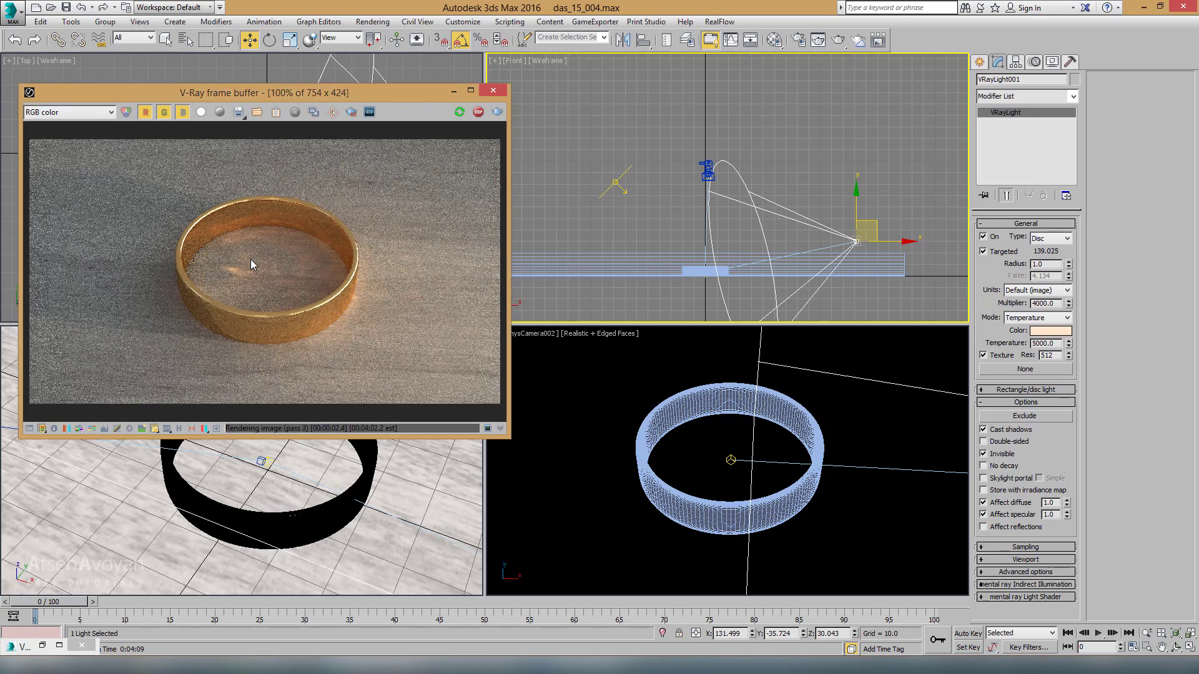
mouse_move(876, 227)
mouse_down()
mouse_move(851, 157)
mouse_move(804, 125)
mouse_up()
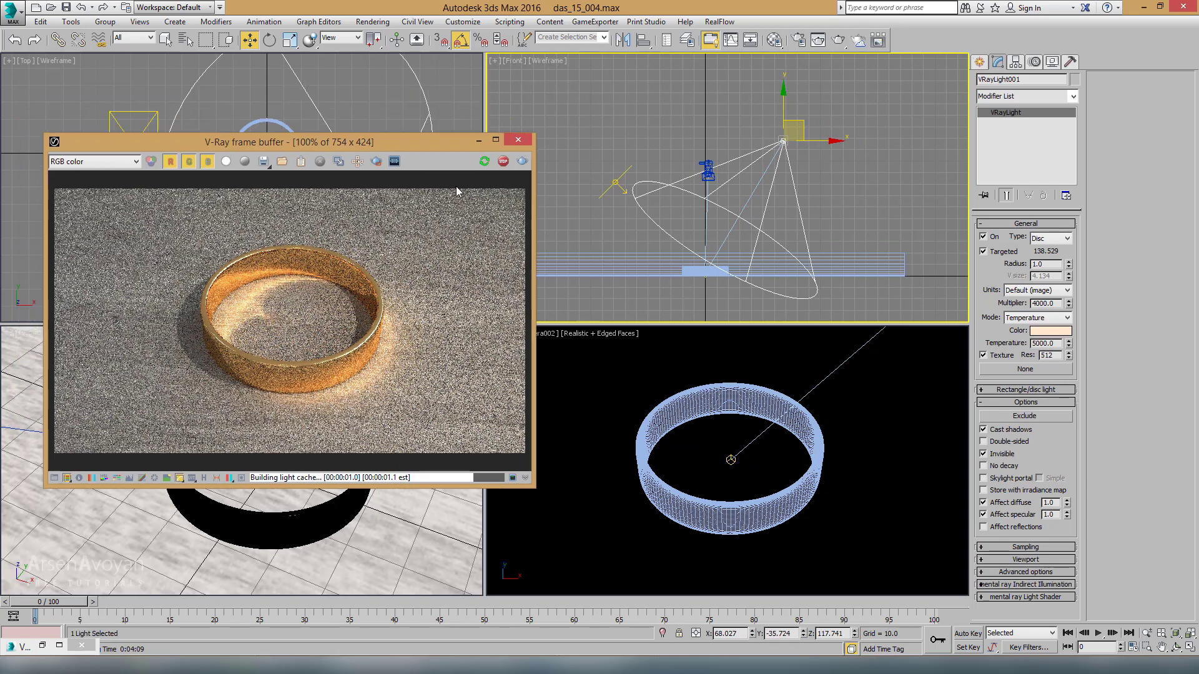
Fine-tune the disc light in the Top and Front viewports for a crescent caustic
drag(375, 92, 616, 287)
click(321, 203)
drag(351, 200, 251, 267)
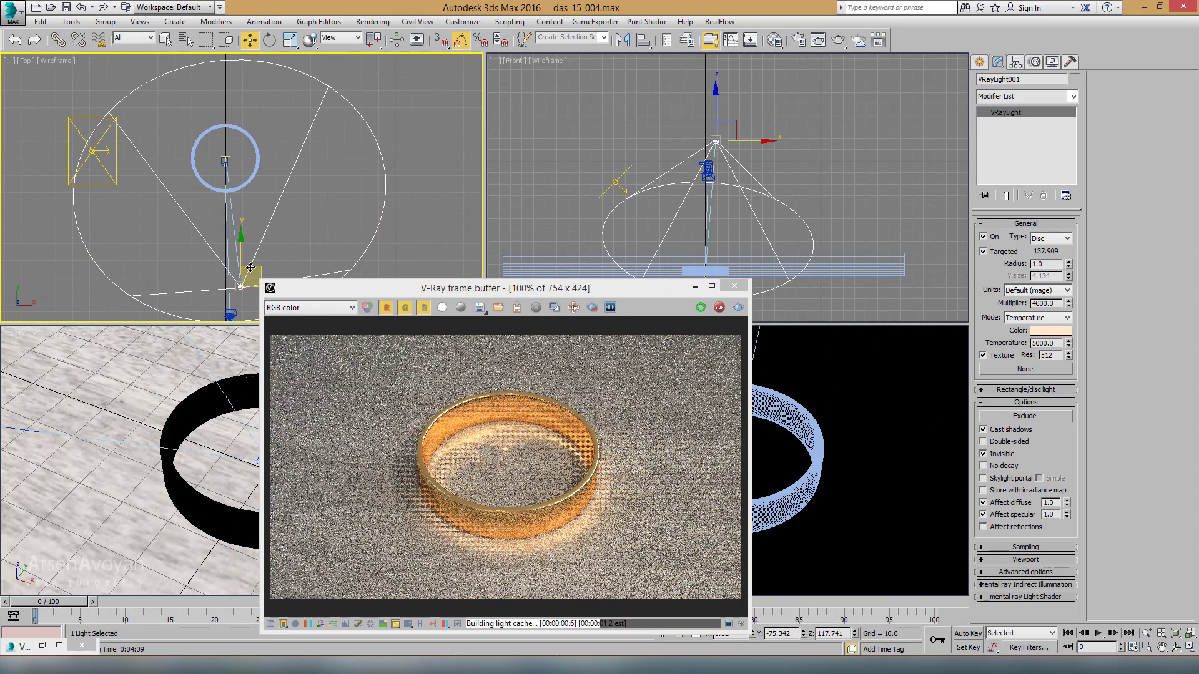
drag(240, 287, 373, 256)
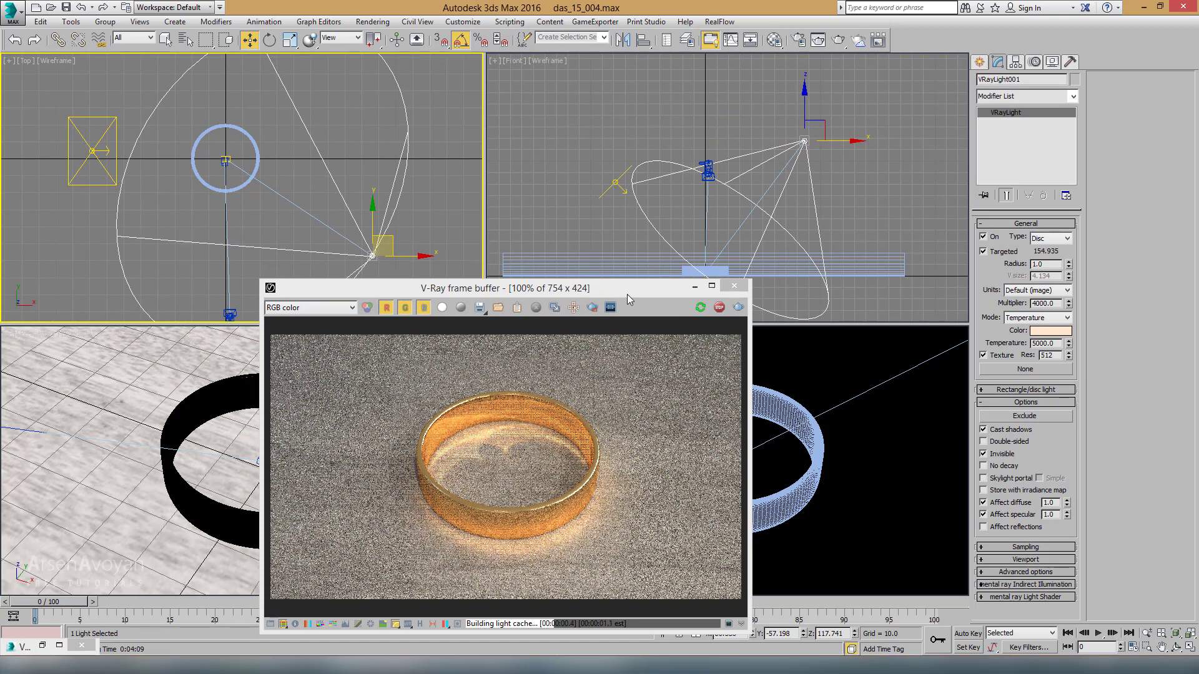
drag(815, 130, 840, 156)
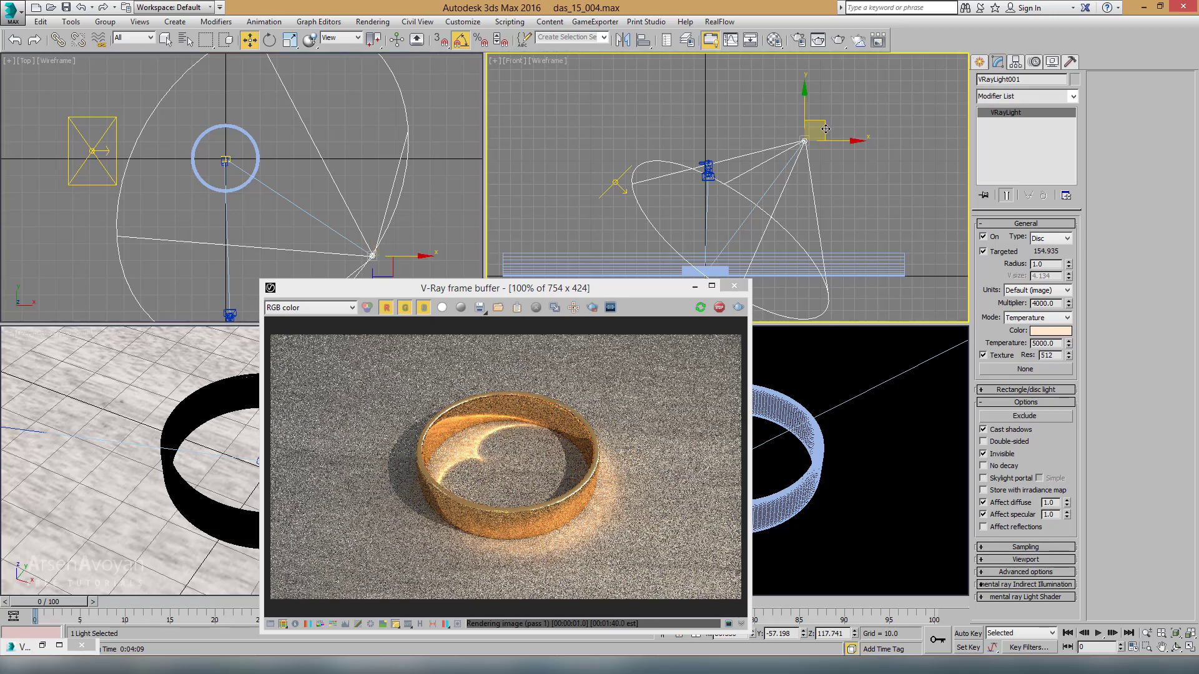
drag(562, 288, 413, 122)
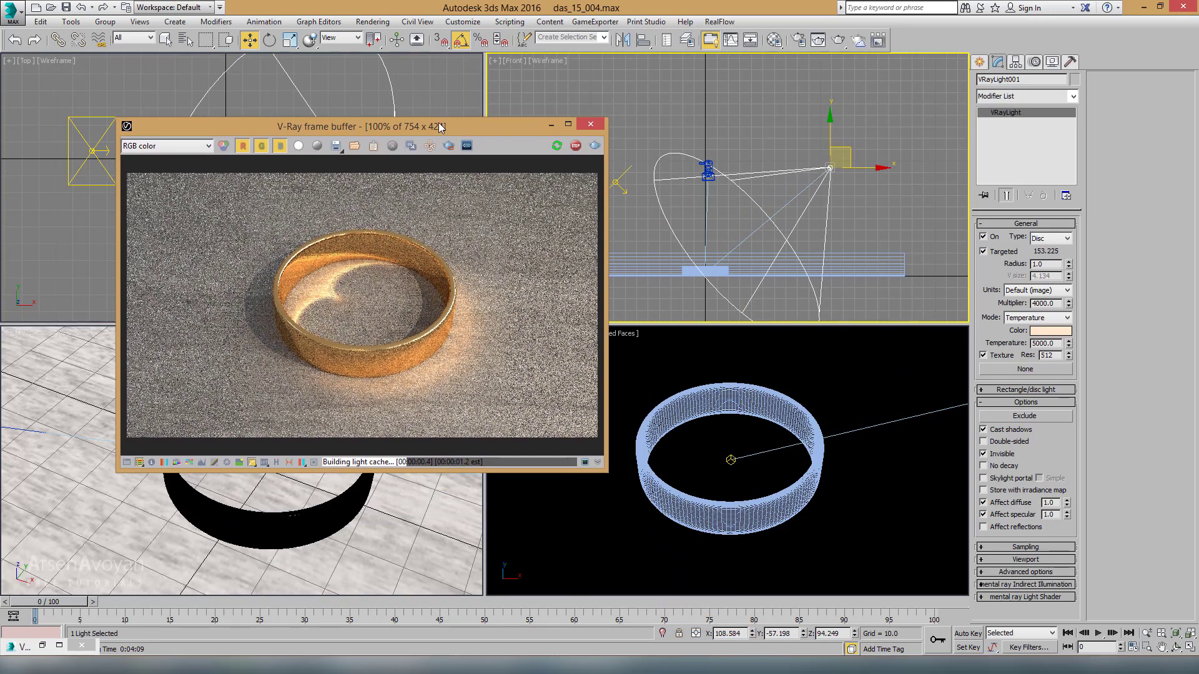
scroll(714, 243, up, 2)
scroll(714, 242, up, 3)
scroll(647, 255, up, 1)
Lift Tube001 off the floor and tilt it 25 degrees
click(730, 233)
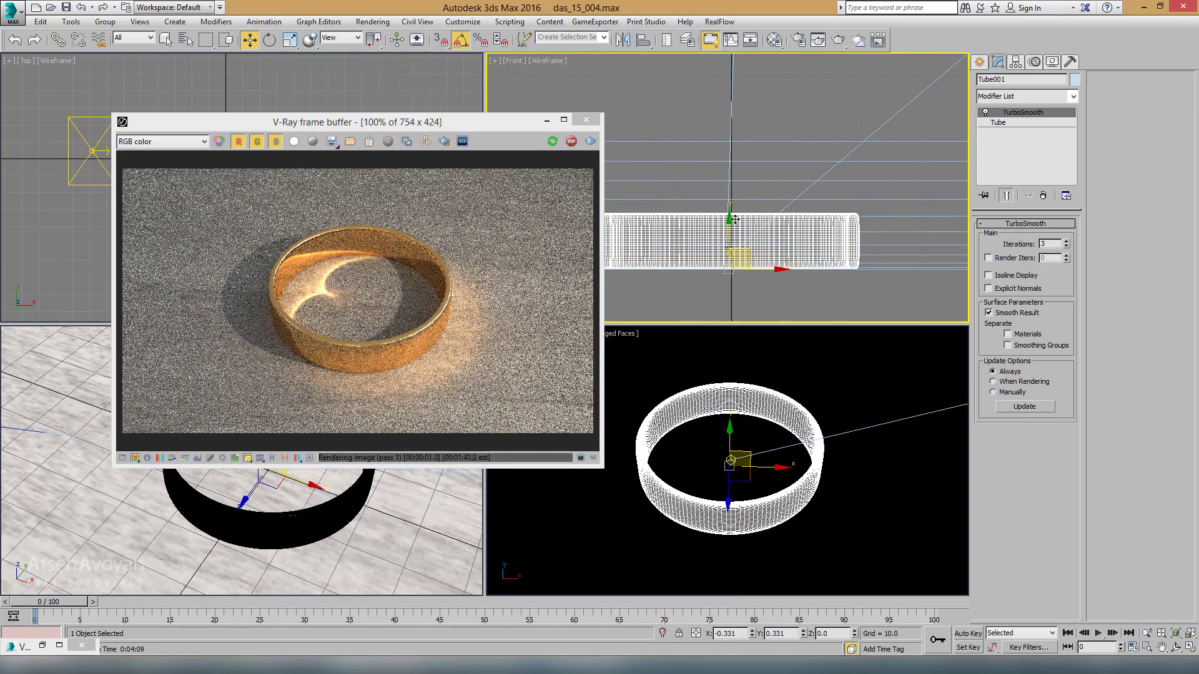
drag(730, 234, 729, 216)
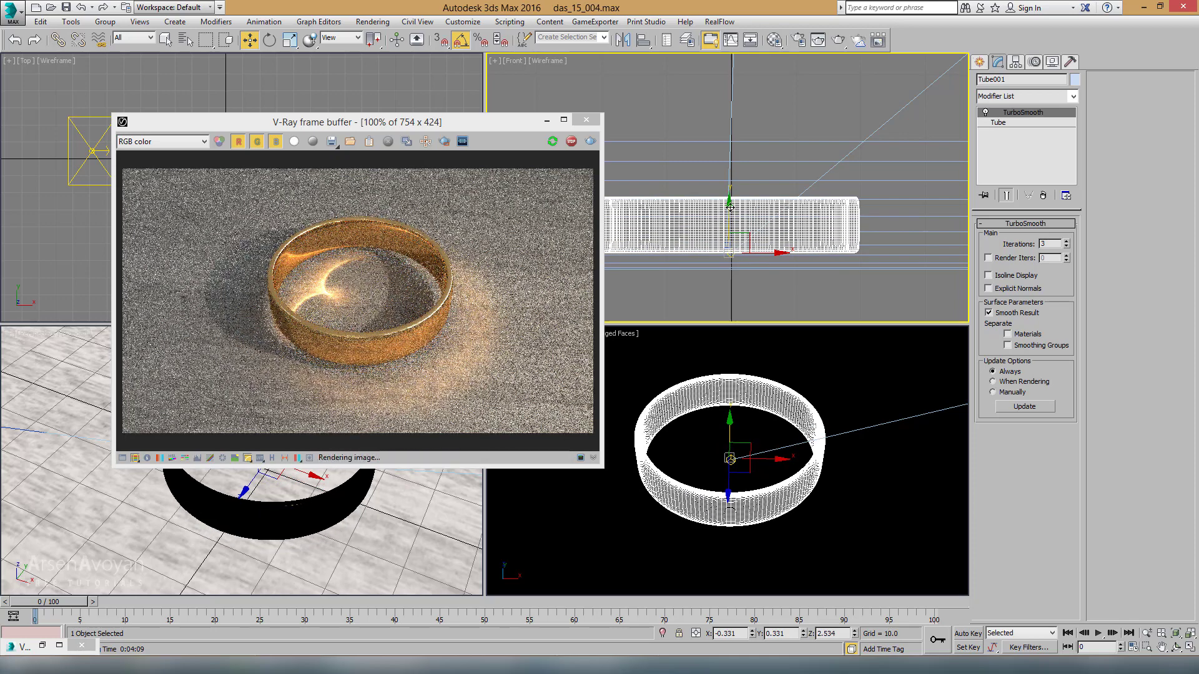
drag(729, 216, 730, 201)
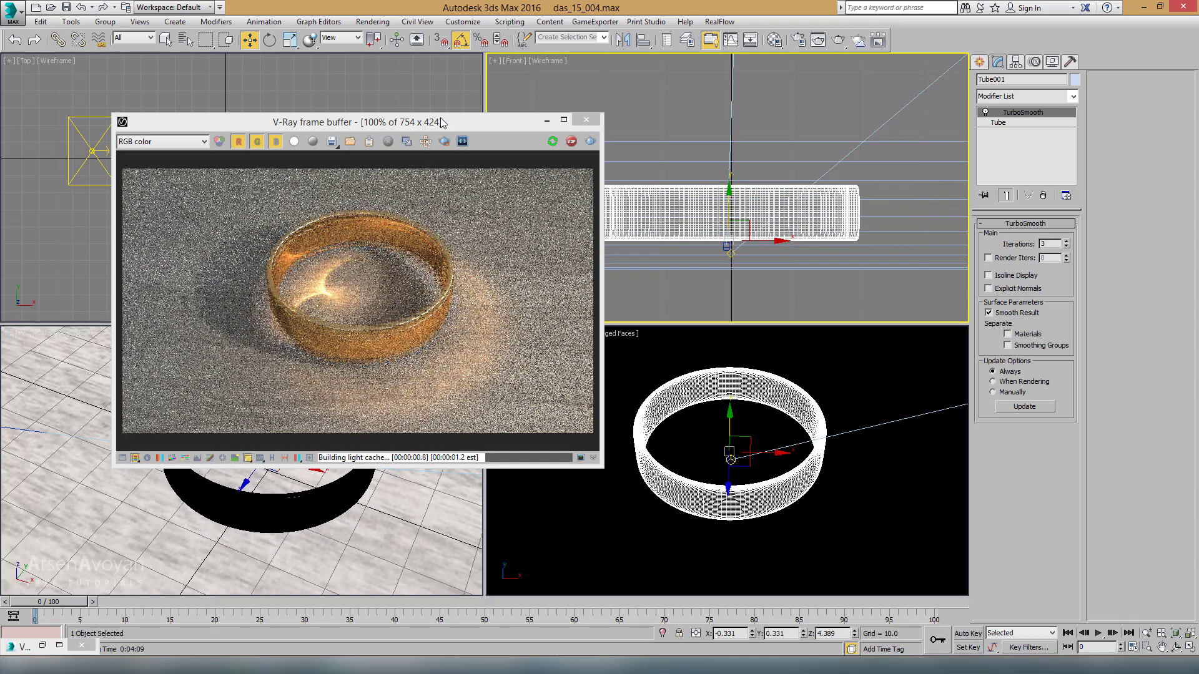
click(269, 40)
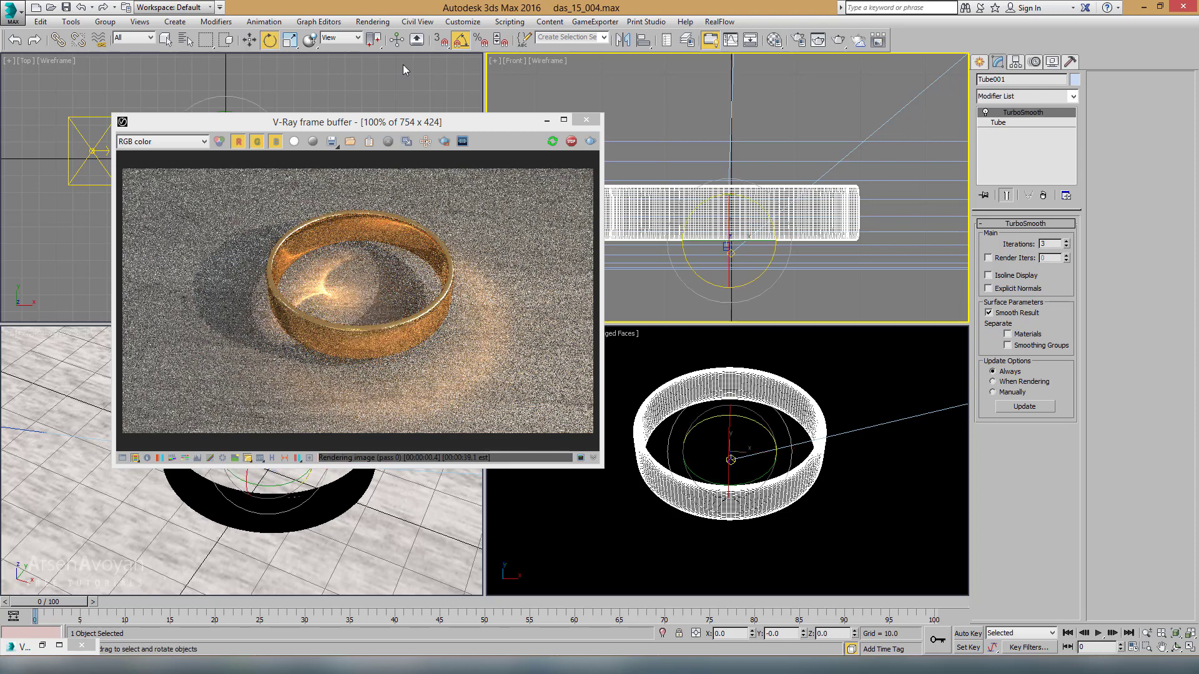
right_click(771, 212)
click(786, 226)
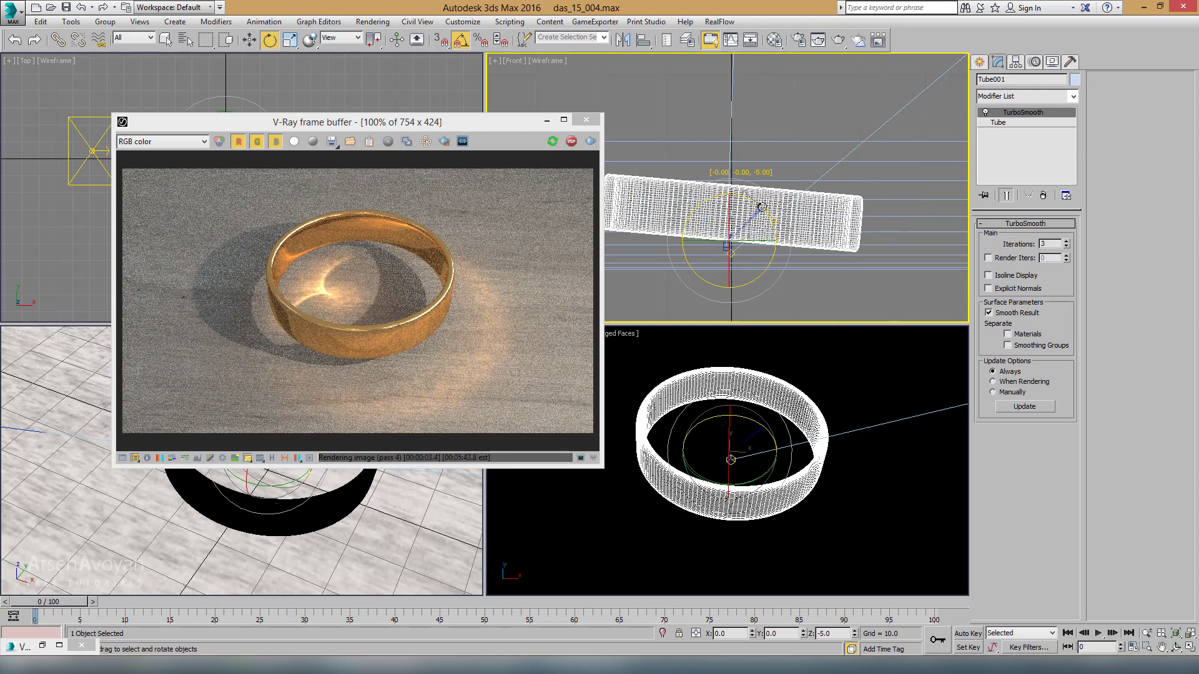
drag(757, 200, 762, 208)
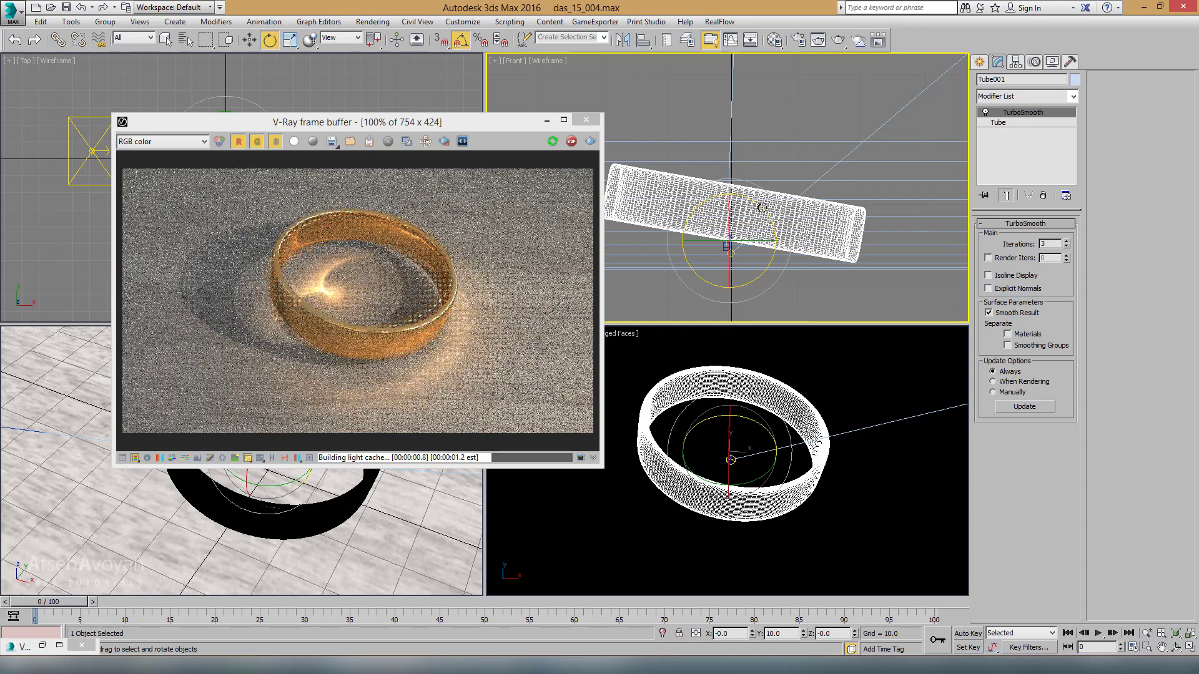
drag(762, 207, 767, 218)
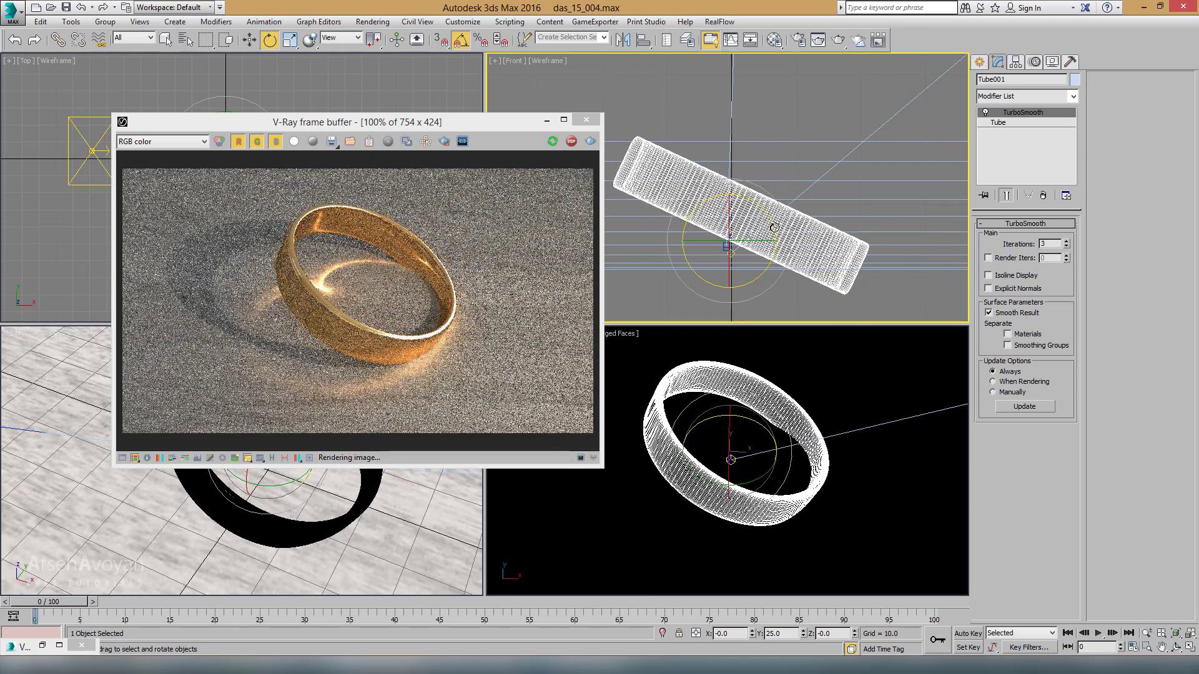
Shift-drag the tilted ring to start a copy named Tube002
right_click(772, 225)
click(788, 238)
mouse_move(749, 221)
mouse_down()
mouse_move(728, 184)
mouse_move(697, 223)
mouse_up()
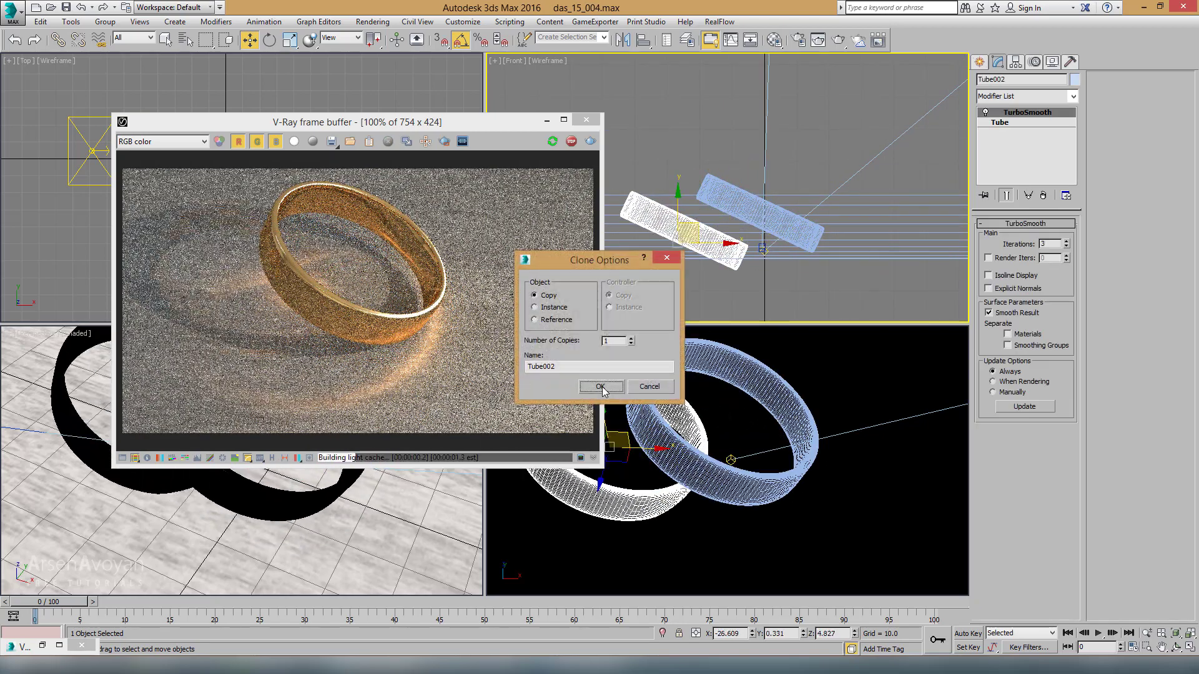
Confirm the ring copy Tube002 and raise it slightly into place
click(600, 387)
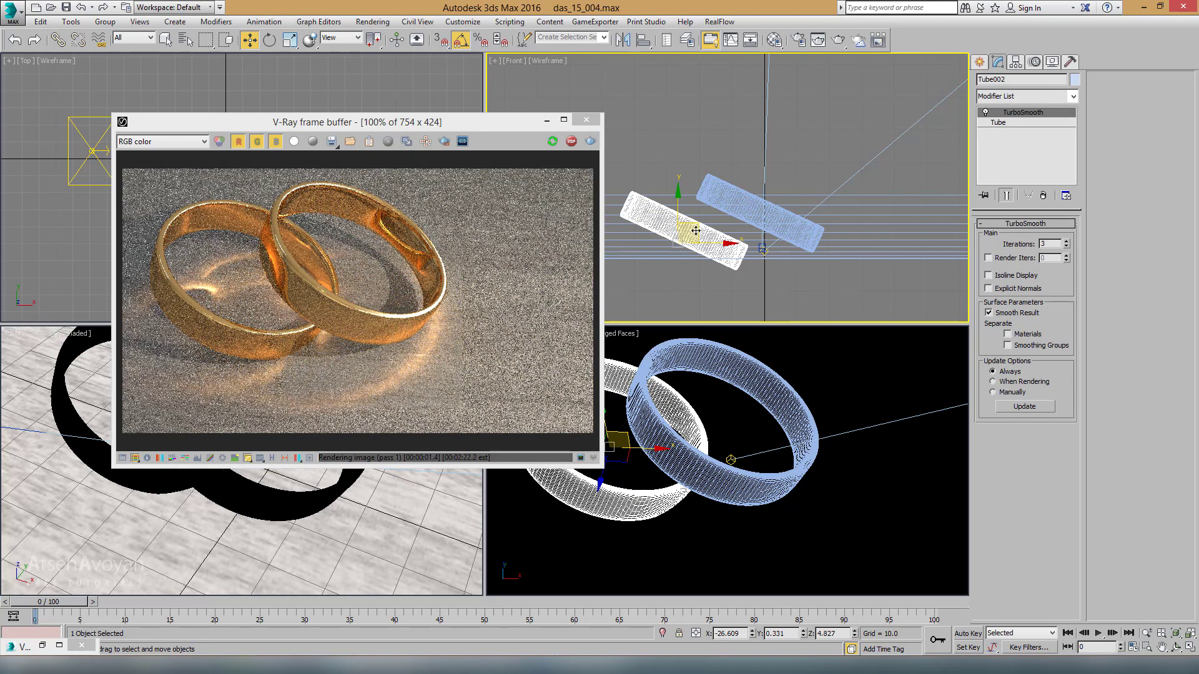
mouse_move(696, 230)
mouse_down()
mouse_move(716, 201)
mouse_move(708, 226)
mouse_up()
click(269, 40)
key(w)
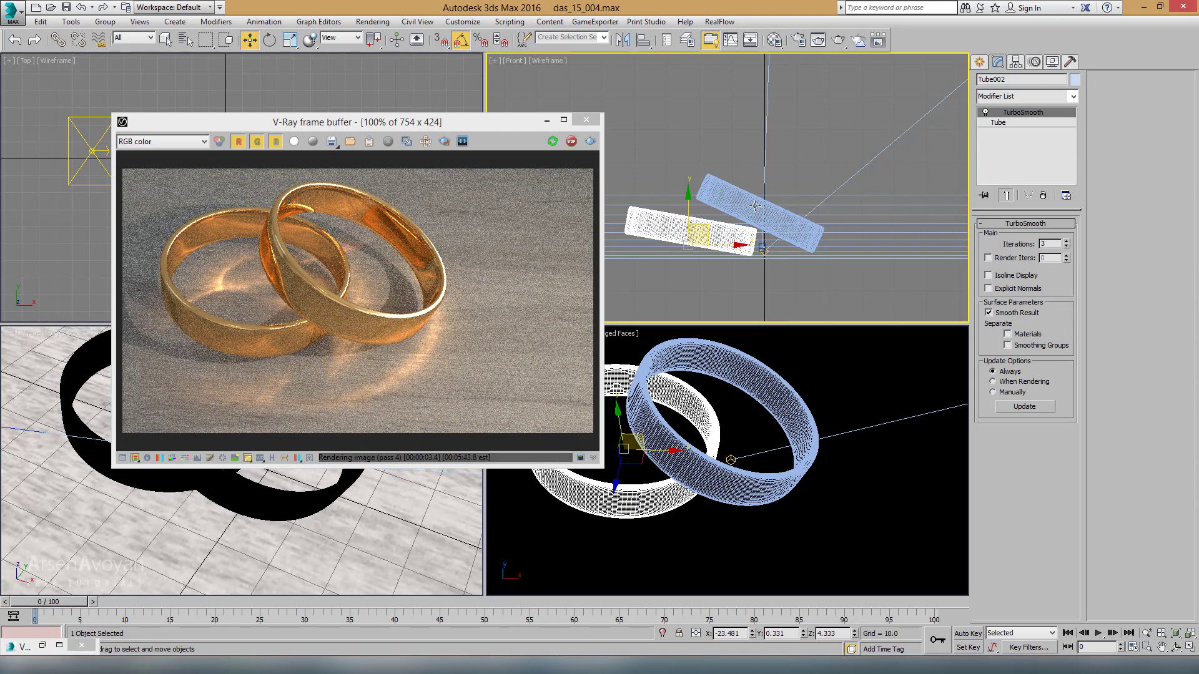
Tilt the original ring Tube001 so it interlocks with Tube002
click(755, 205)
click(269, 39)
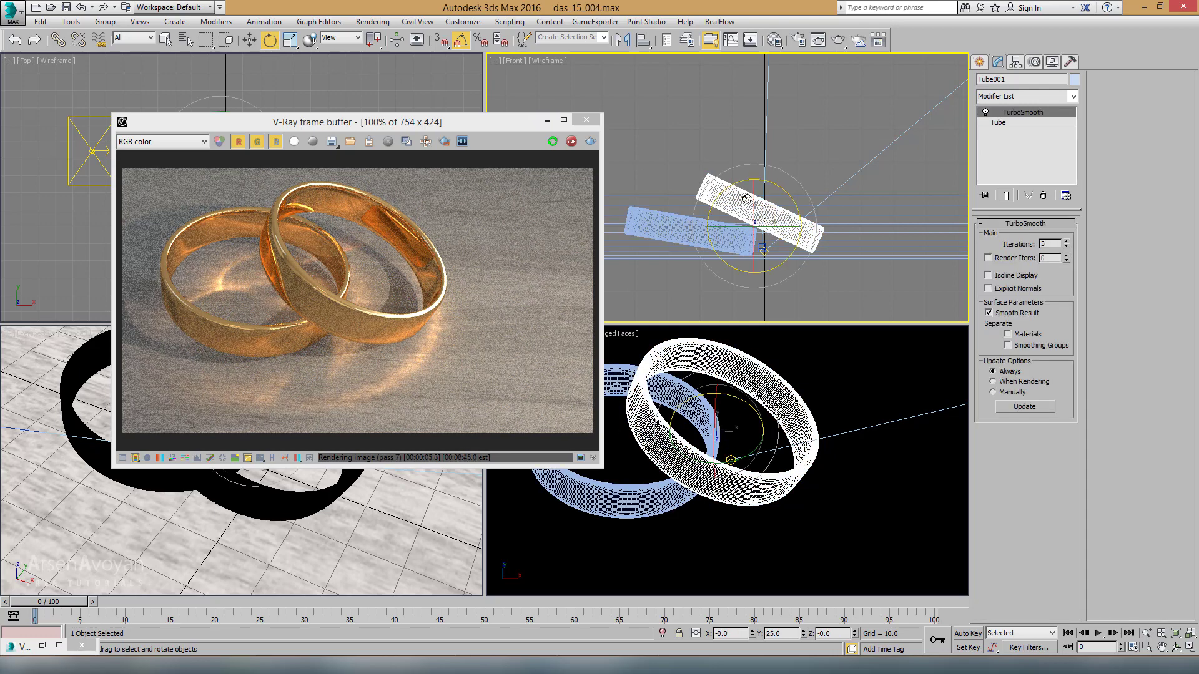
drag(753, 203, 753, 209)
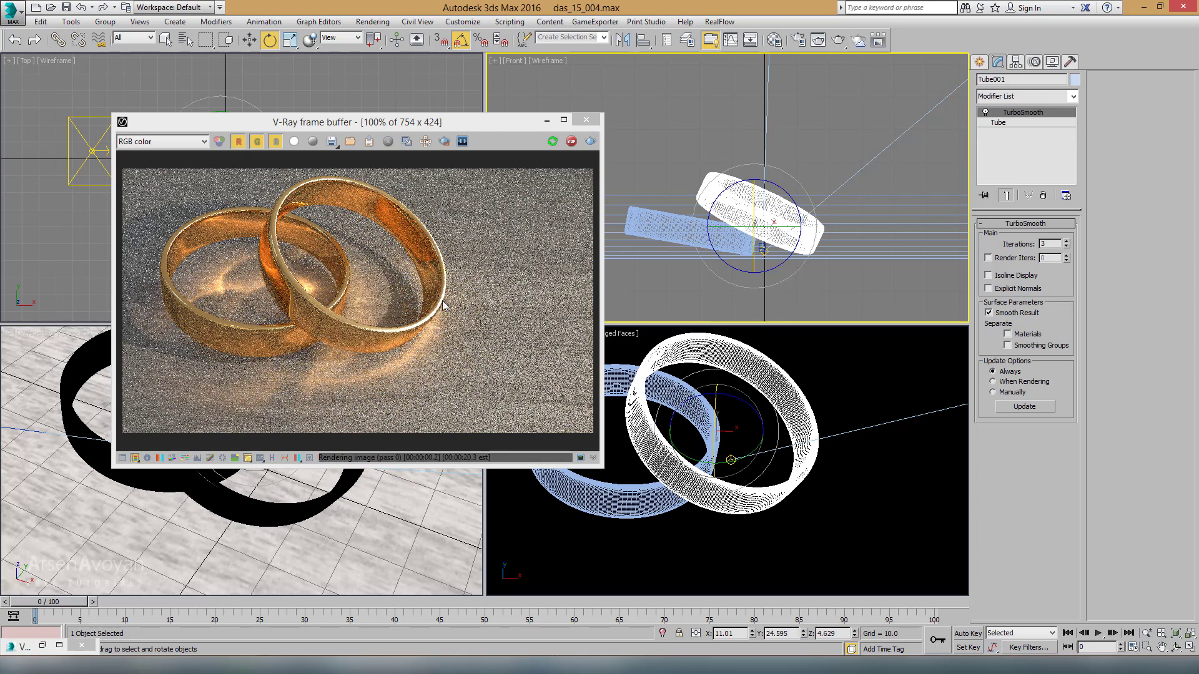
Switch to the move tool and reposition the V-Ray preview window up-right
right_click(737, 242)
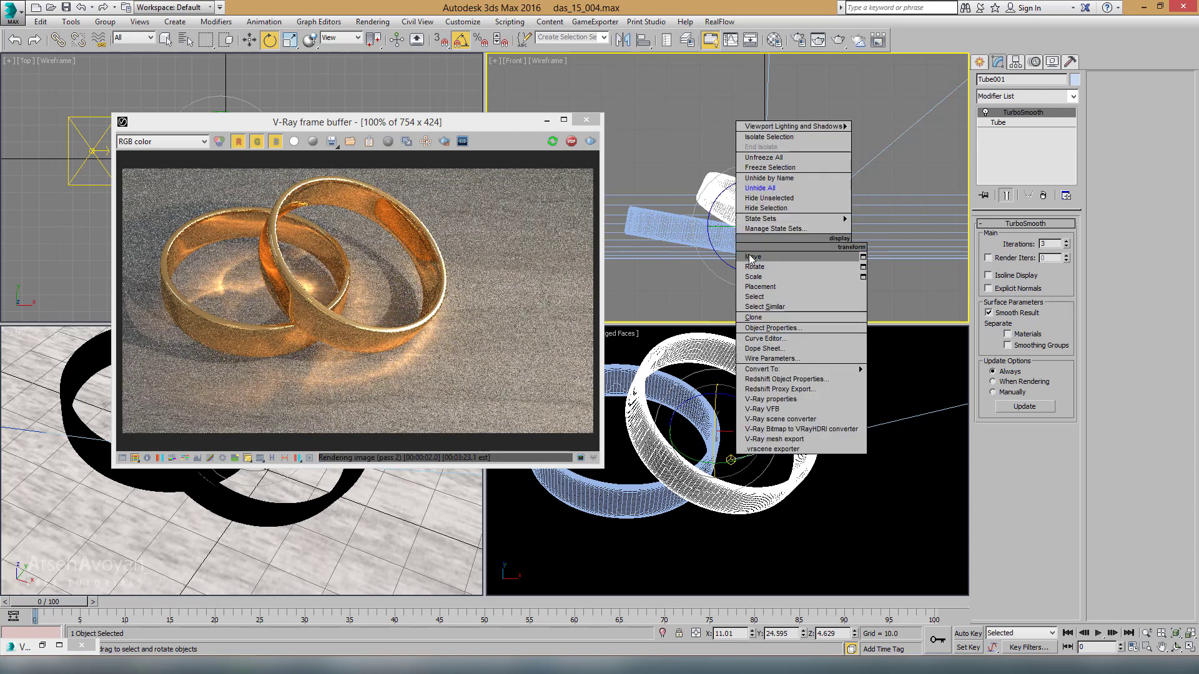
click(749, 251)
drag(486, 129, 524, 320)
scroll(272, 251, up, 6)
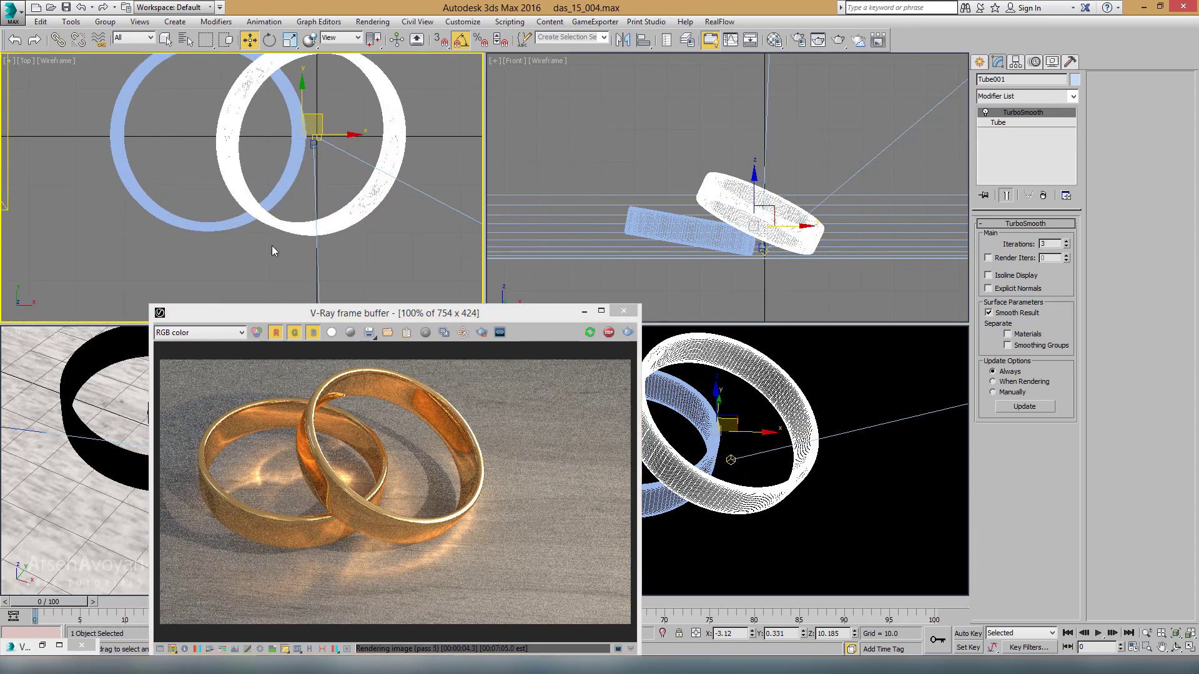
mouse_move(320, 313)
mouse_down()
mouse_move(718, 188)
mouse_move(723, 173)
mouse_up()
scroll(331, 387, up, 2)
Maximize the perspective view with edged faces and object-colour shading on the rings
key(alt+w)
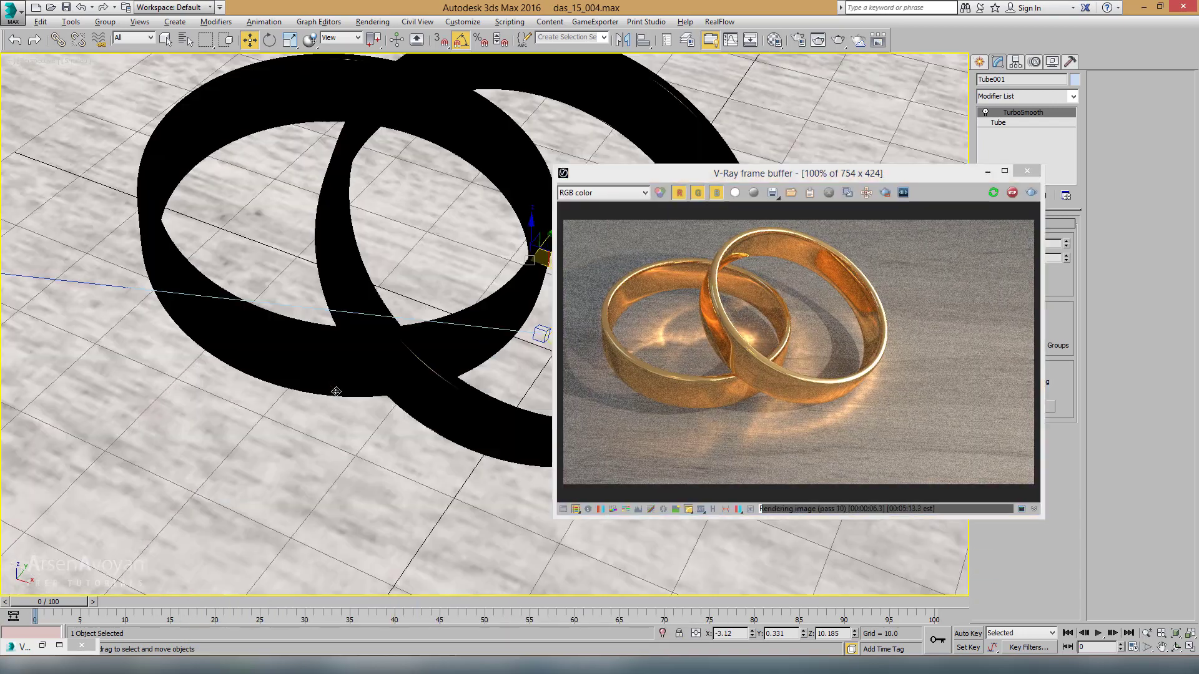
scroll(387, 401, up, 3)
scroll(289, 356, down, 3)
scroll(249, 340, down, 2)
key(F4)
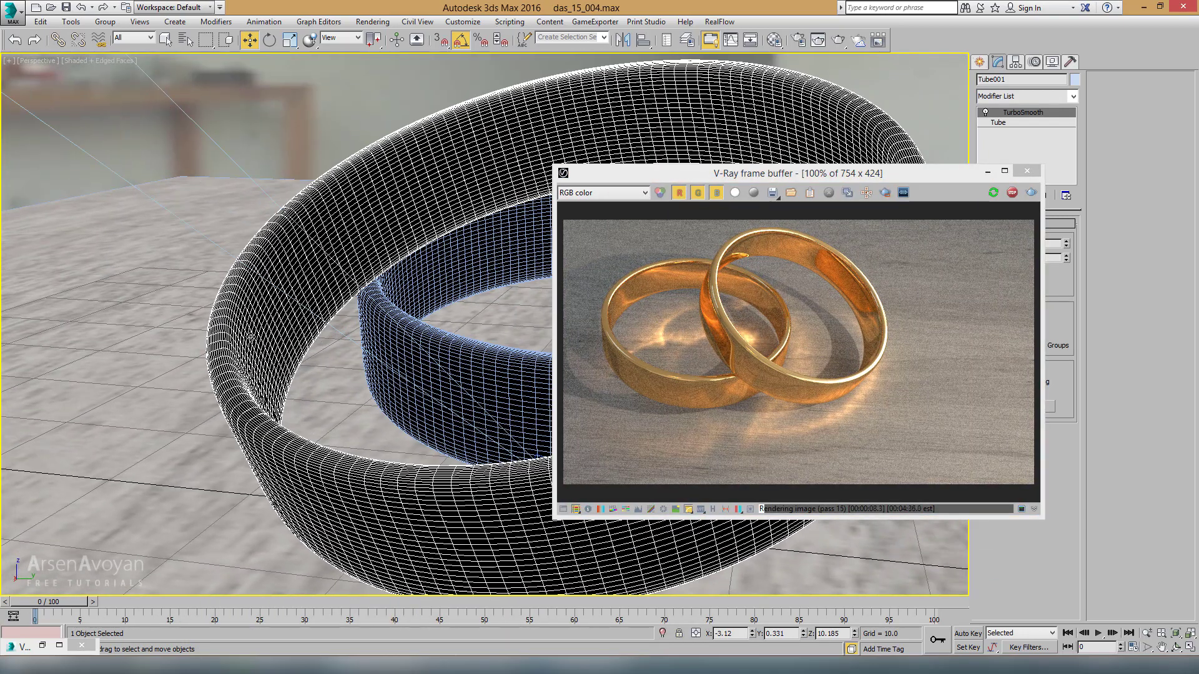
click(1053, 62)
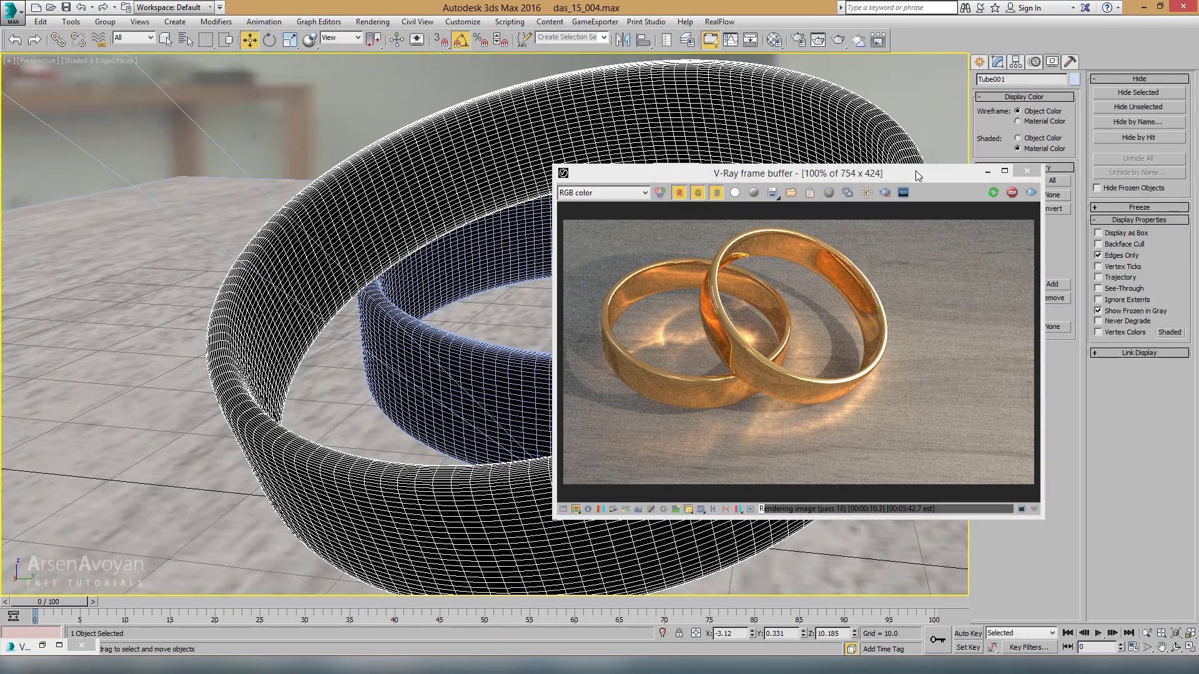
drag(922, 174, 868, 192)
click(1027, 139)
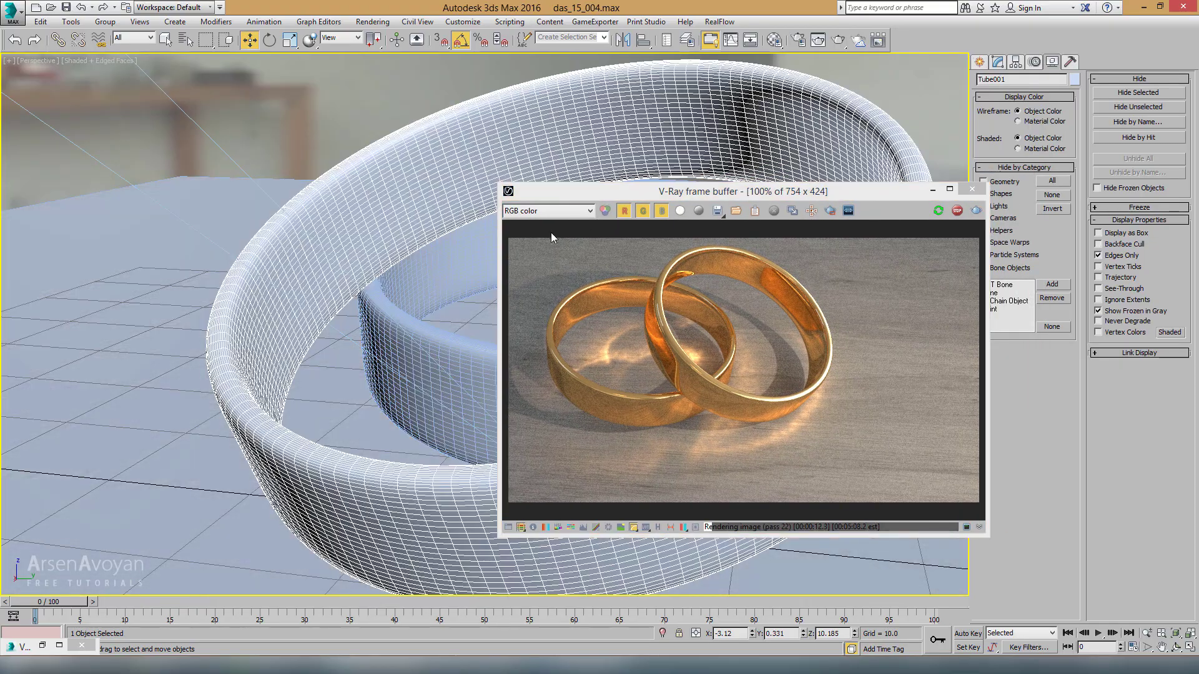
Orbit to see both rings, adjust the outer ring's position, and restore four views
scroll(551, 232, up, 2)
scroll(605, 214, up, 2)
drag(609, 193, 802, 179)
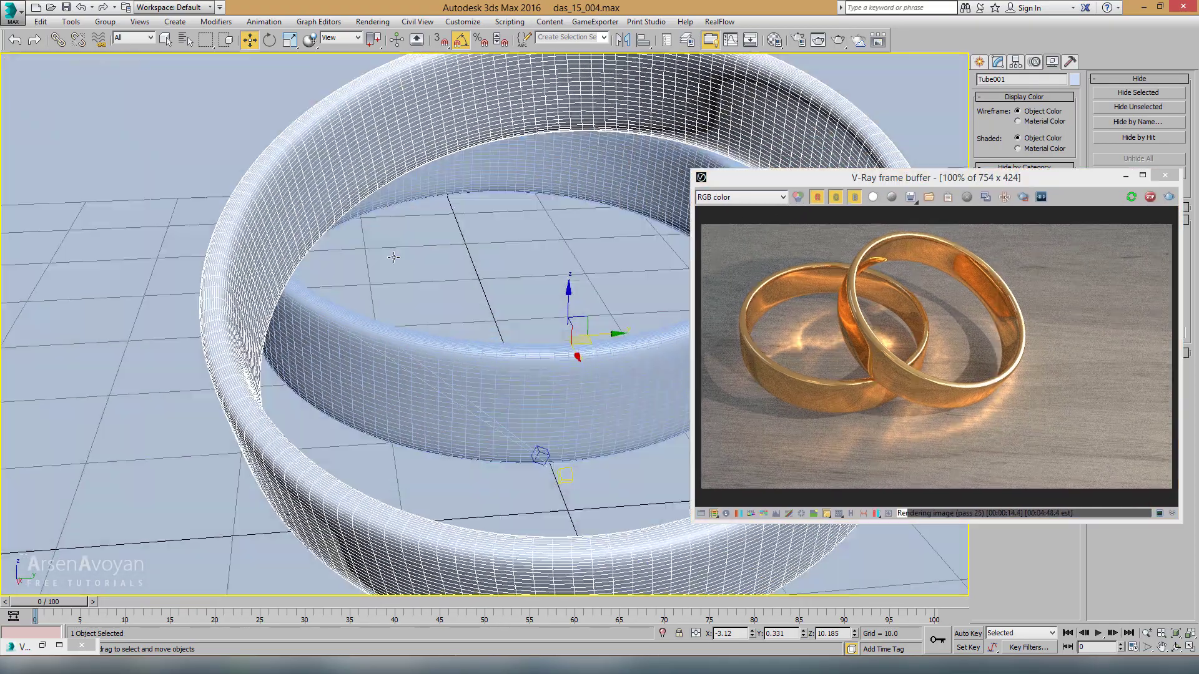
mouse_move(562, 300)
alt+middle_down()
mouse_move(510, 287)
mouse_move(519, 297)
alt+middle_up()
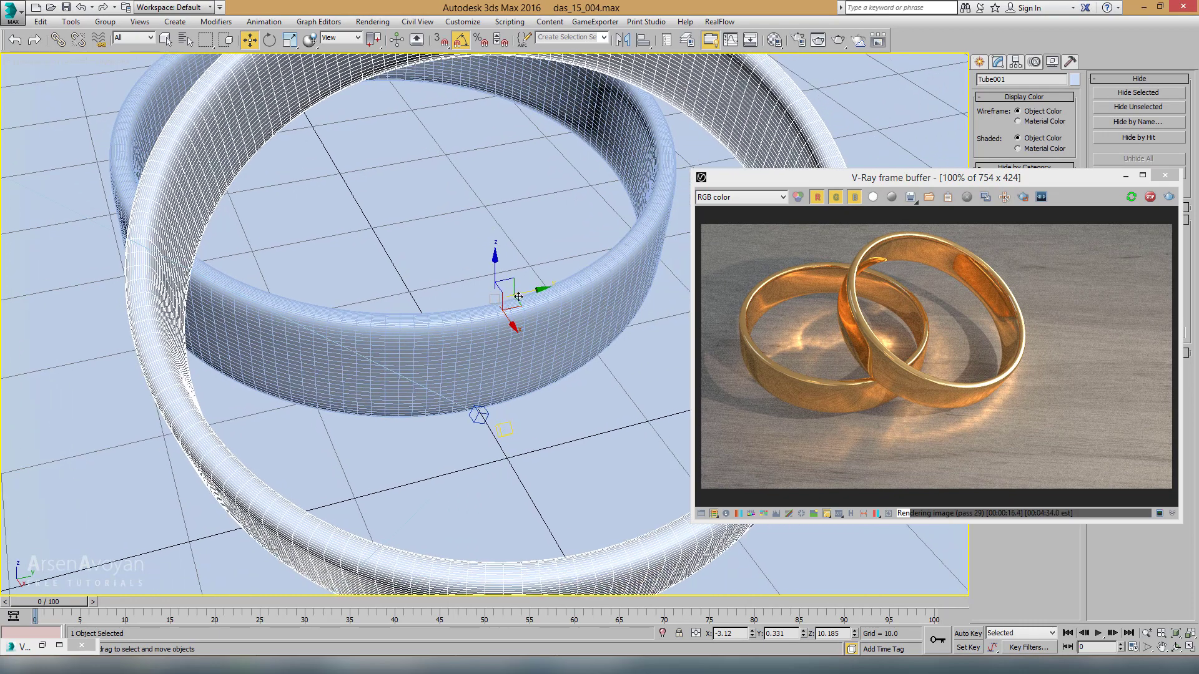
drag(492, 305, 415, 303)
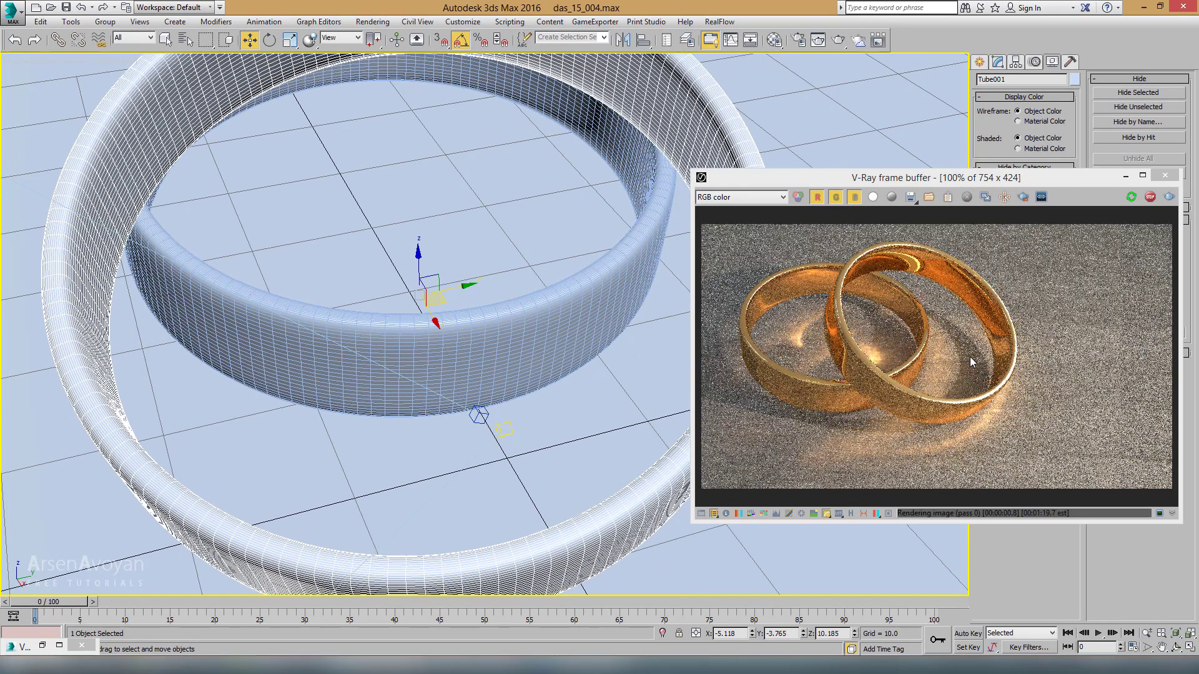
drag(436, 302, 454, 299)
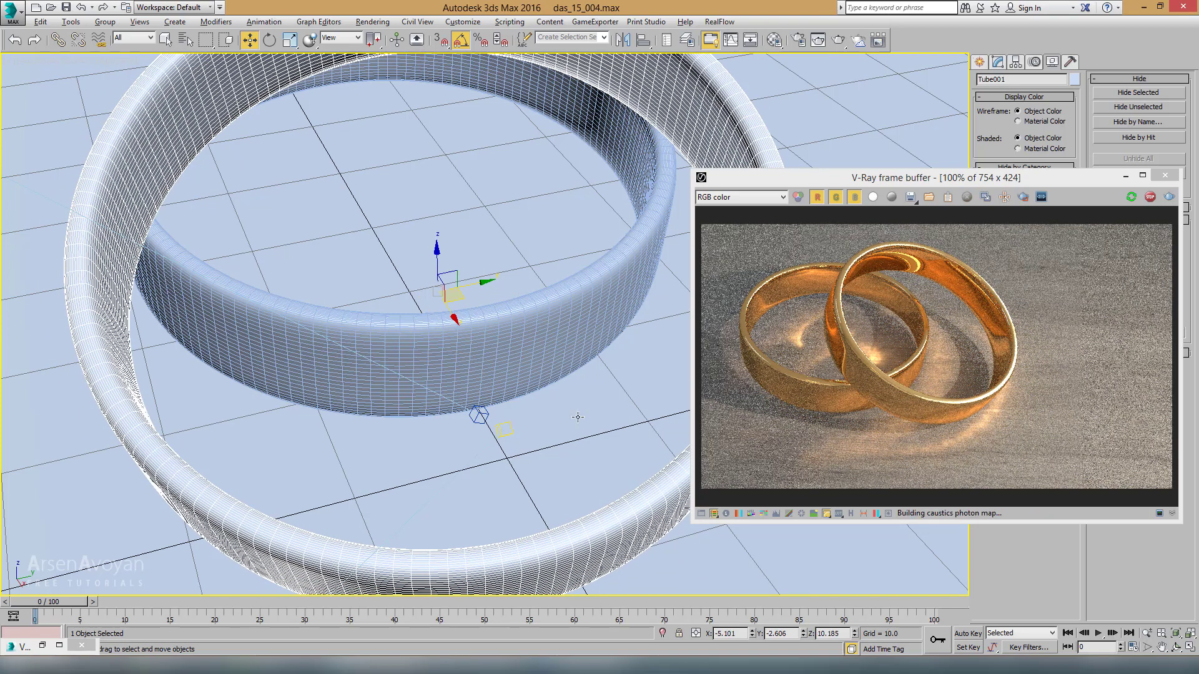
key(alt+w)
scroll(361, 197, down, 5)
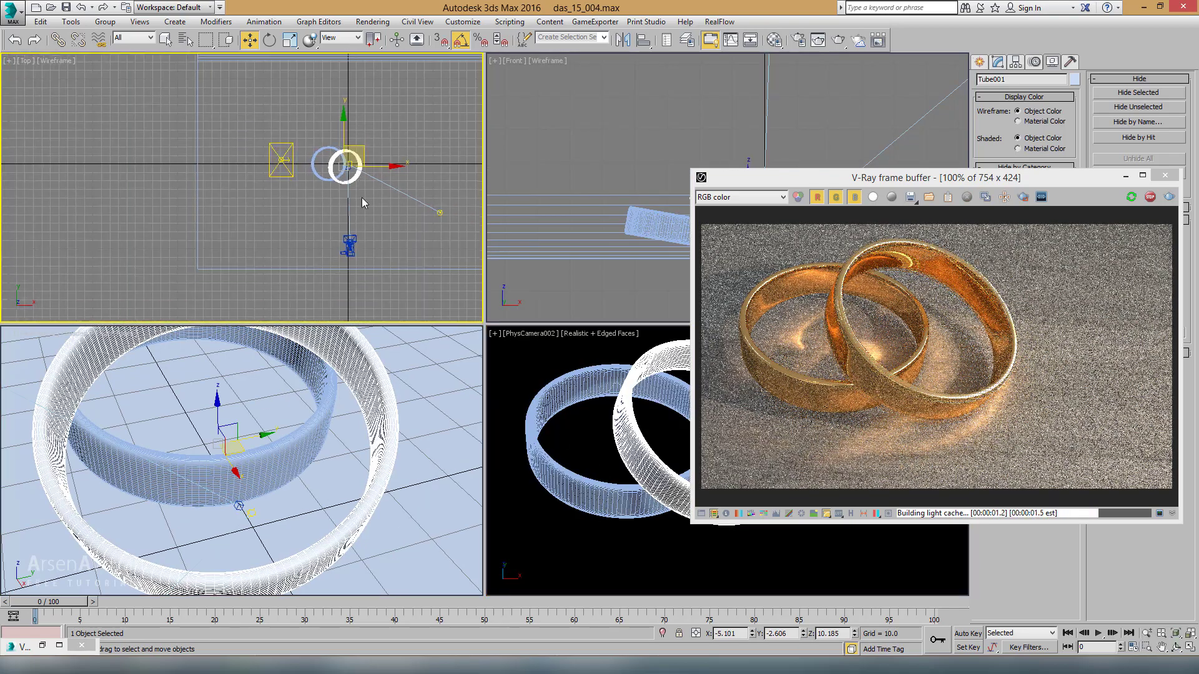
Shift PhysCamera002 sideways along X in the Top view, then activate the Front view
click(350, 250)
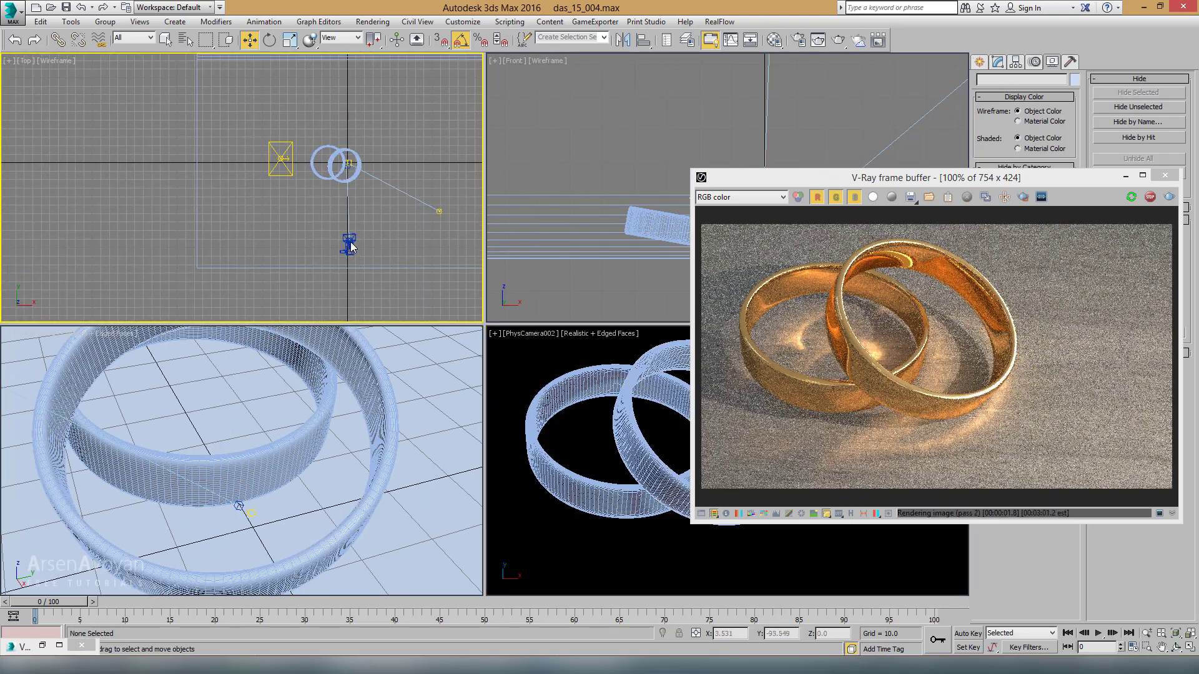
click(349, 242)
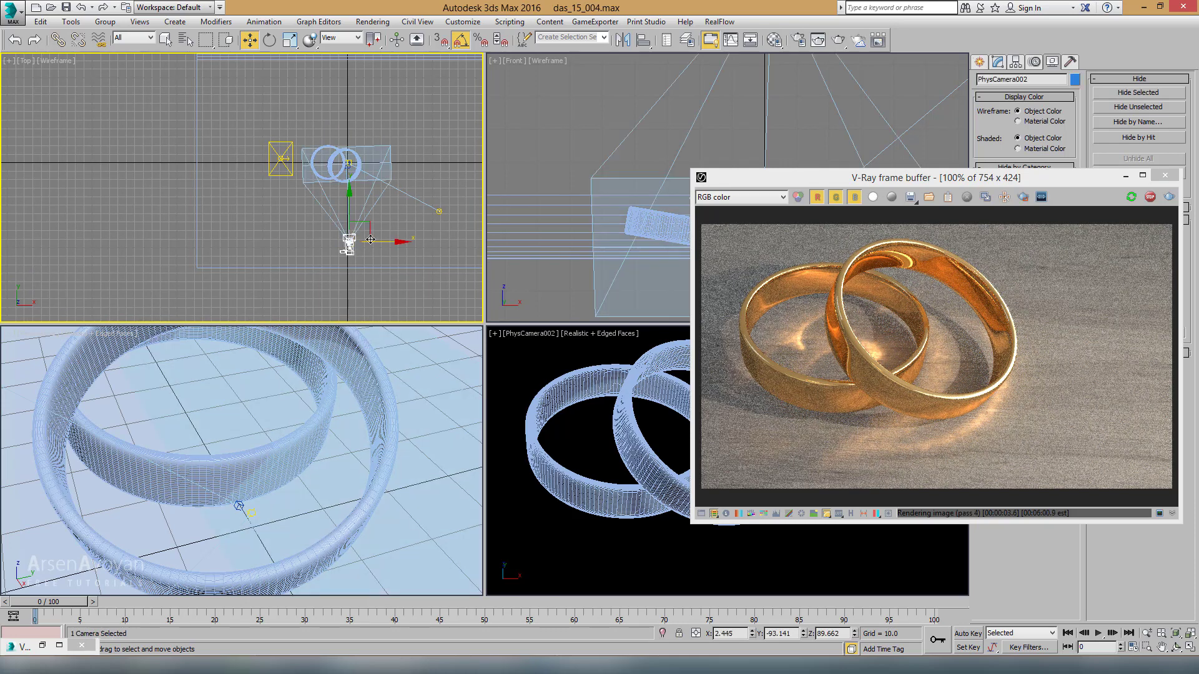
drag(376, 241, 399, 240)
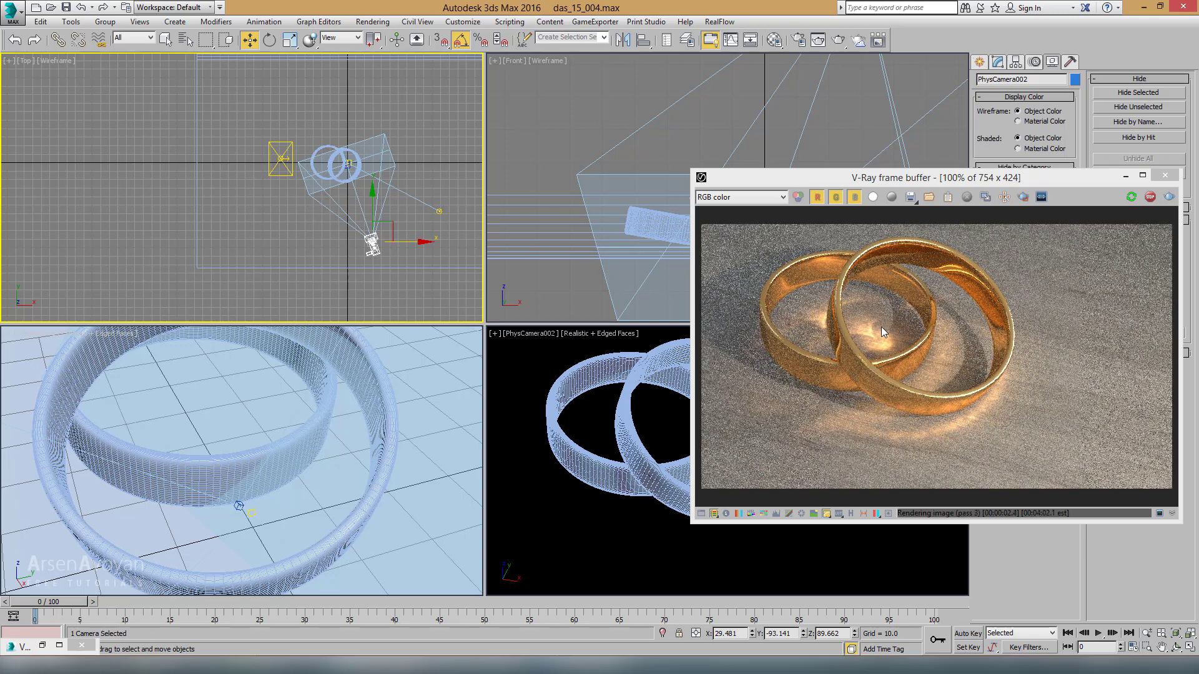
scroll(391, 211, up, 4)
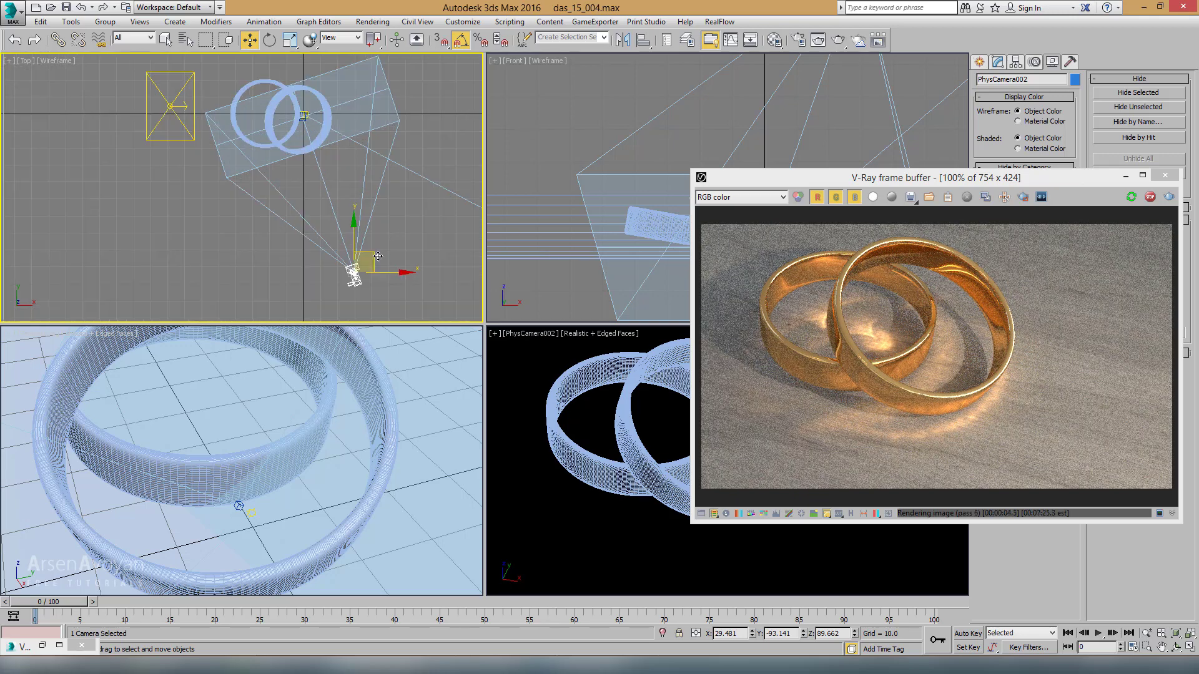
drag(365, 261, 368, 257)
right_click(634, 232)
Rotate Tube002 to lie horizontal in the maximized Front view
click(634, 232)
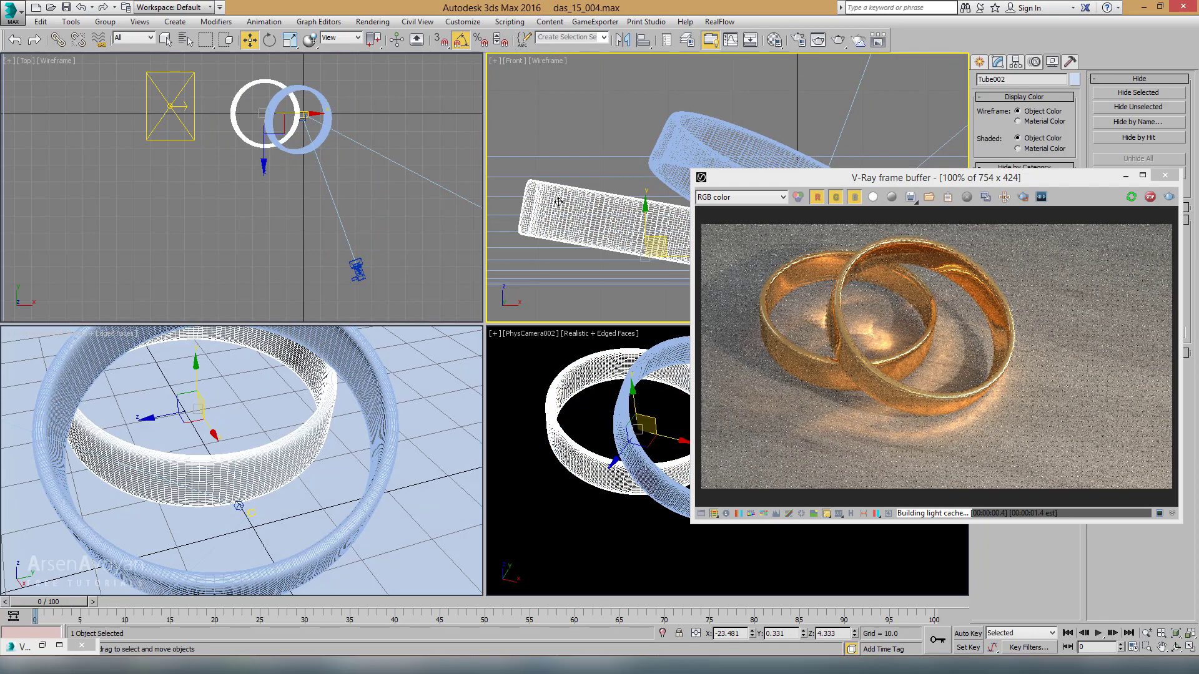
key(alt+w)
key(z)
click(269, 40)
middle_drag(301, 382, 467, 369)
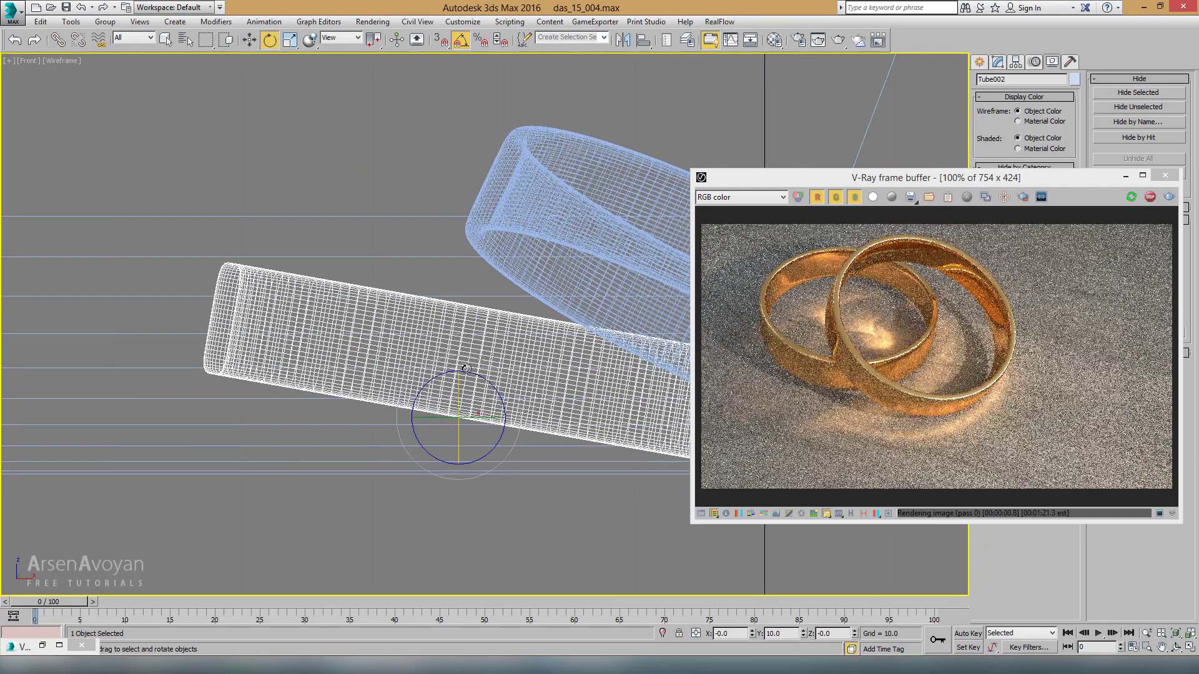
mouse_move(496, 388)
mouse_down()
mouse_move(464, 432)
mouse_move(480, 444)
mouse_up()
right_click(490, 398)
click(508, 407)
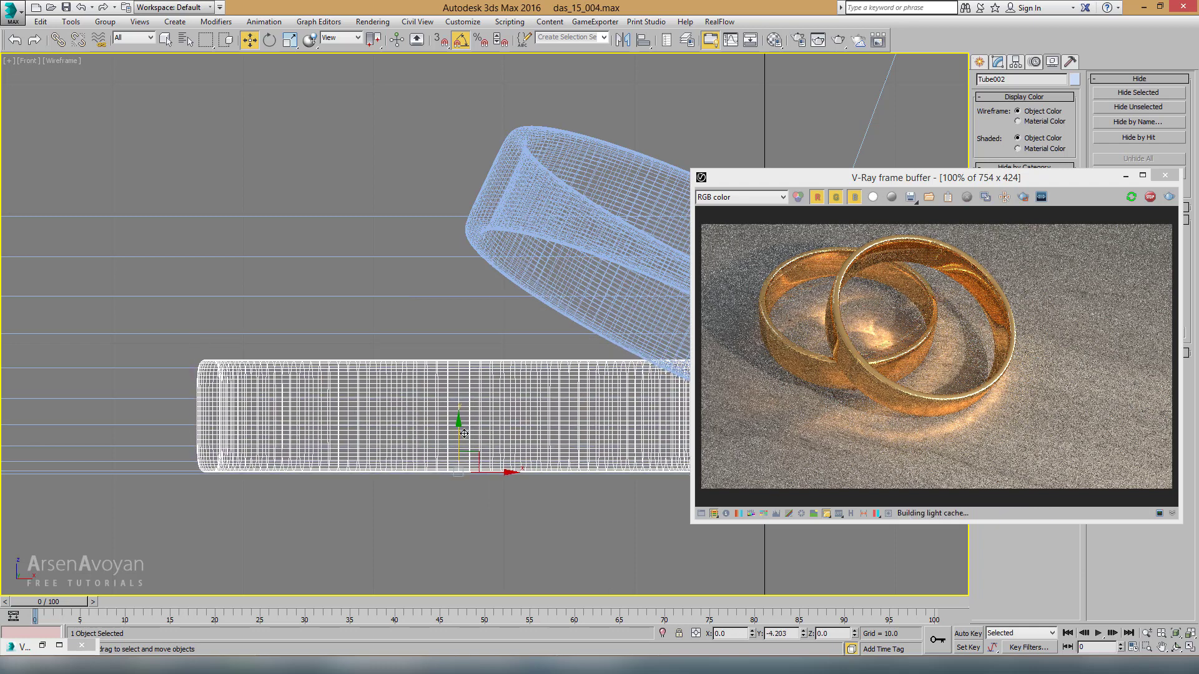
key(alt+w)
key(alt+w)
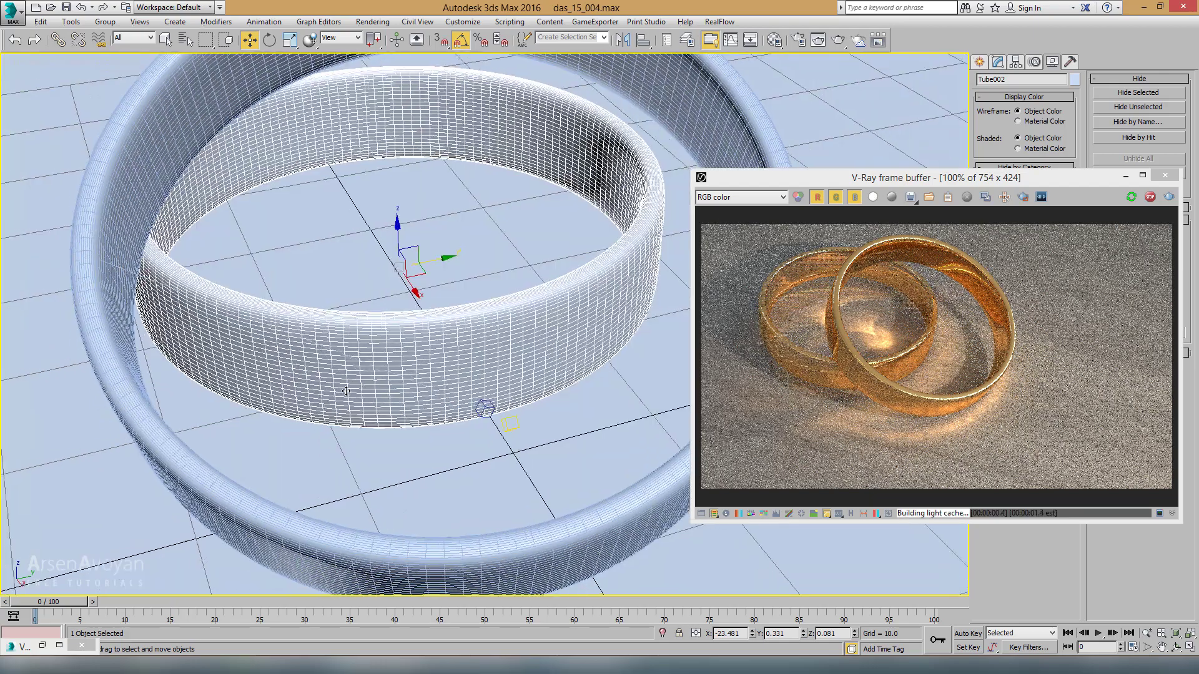
Lower Tube001 toward the flat ring in Perspective and tilt it
mouse_move(438, 312)
alt+middle_down()
mouse_move(517, 212)
mouse_move(472, 213)
alt+middle_up()
click(504, 201)
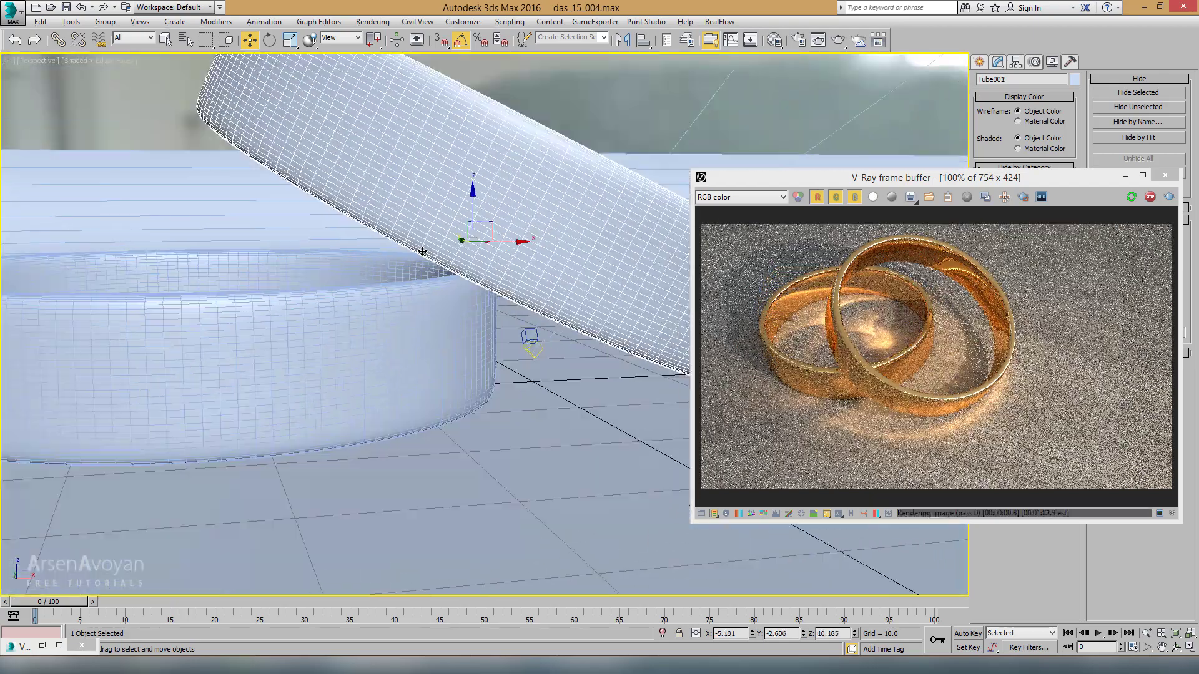
drag(472, 214, 472, 249)
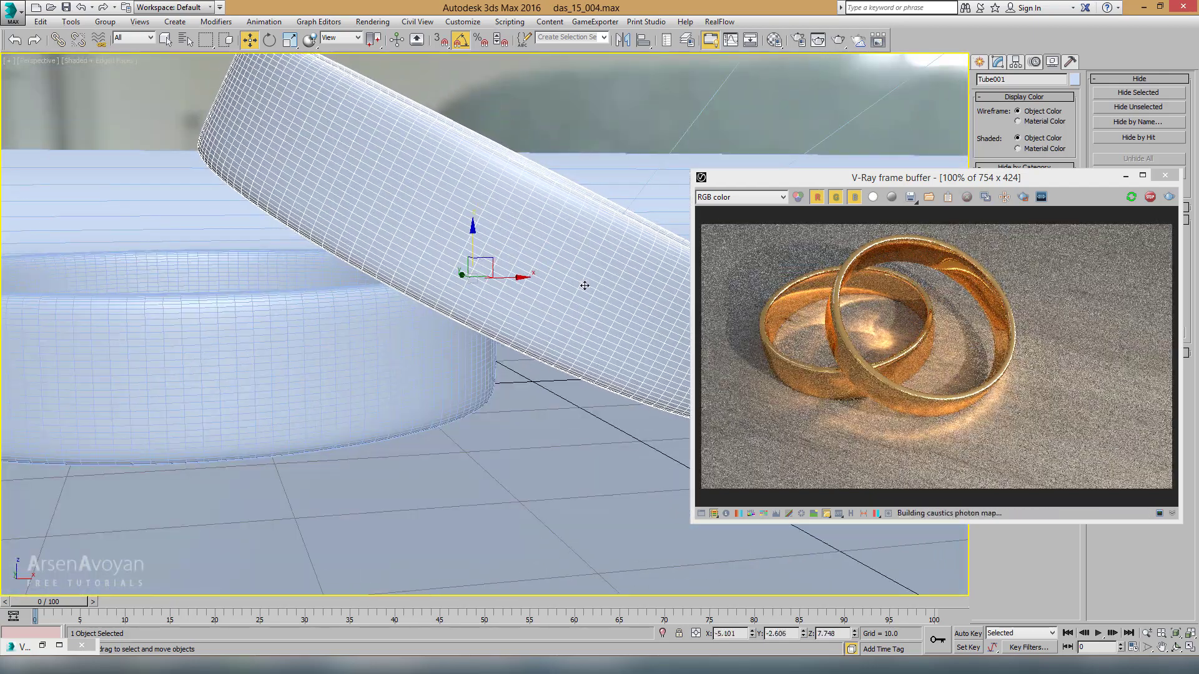
mouse_move(656, 340)
alt+middle_down()
mouse_move(528, 334)
mouse_move(507, 344)
alt+middle_up()
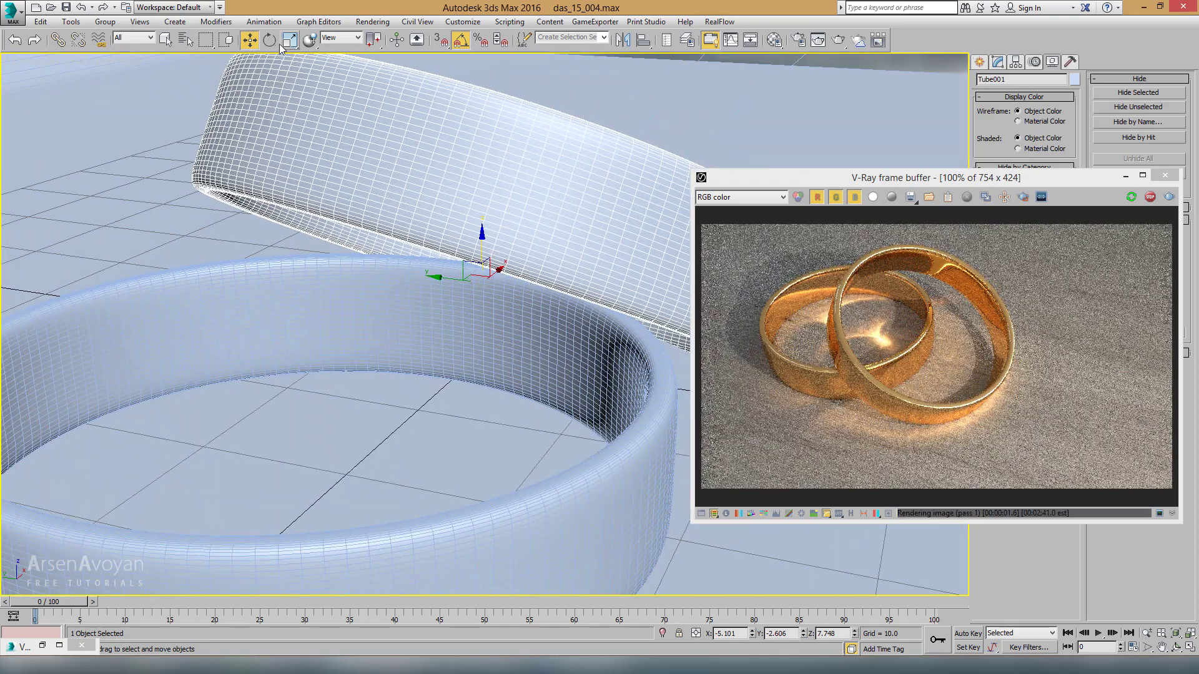
key(e)
drag(460, 267, 465, 273)
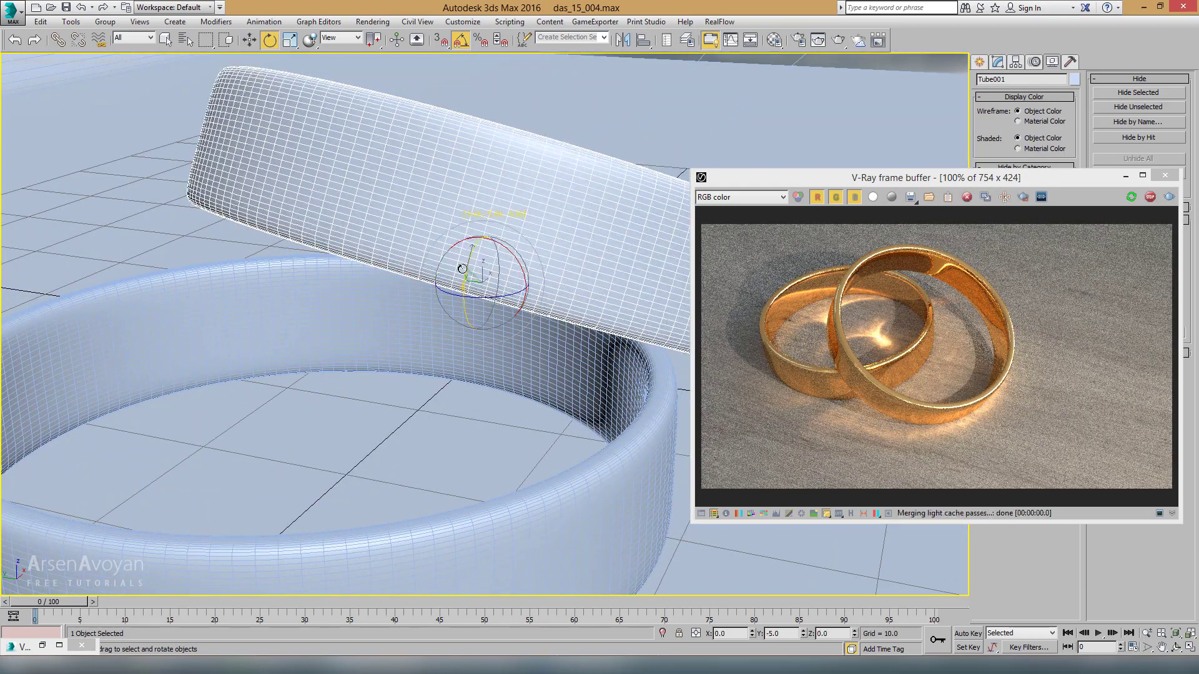
alt+middle_drag(465, 274, 431, 277)
key(shift+z)
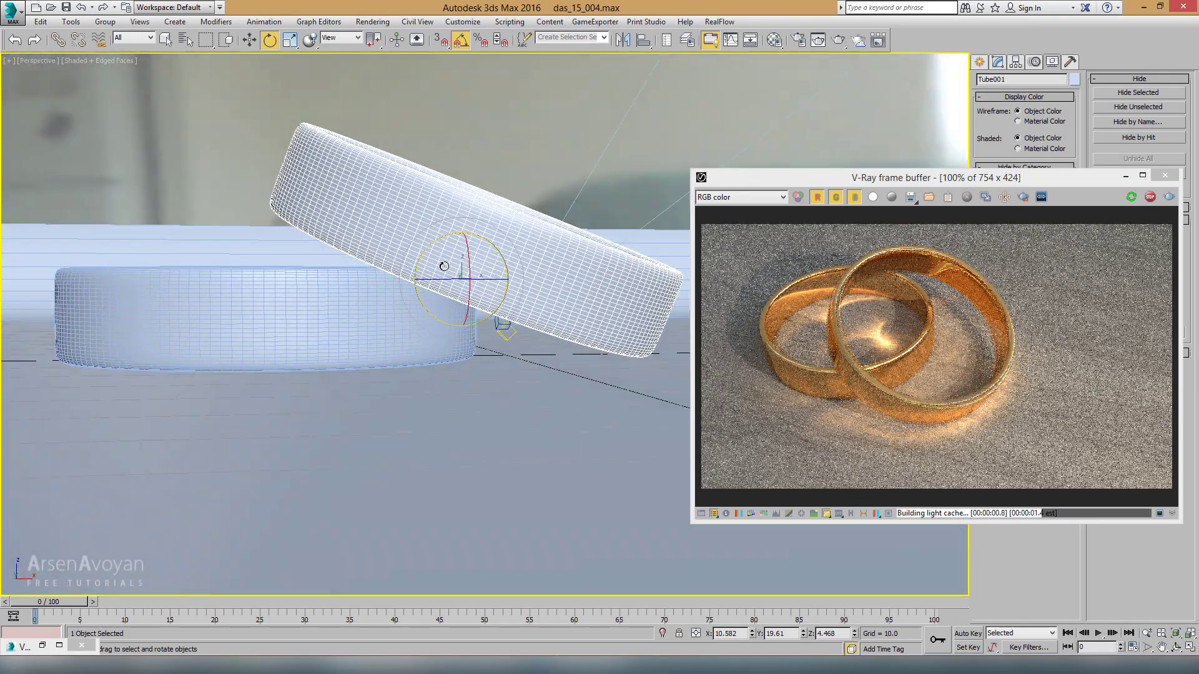
Give Tube001 a flatter tilt and shift it sideways over the flat ring
drag(489, 242, 554, 268)
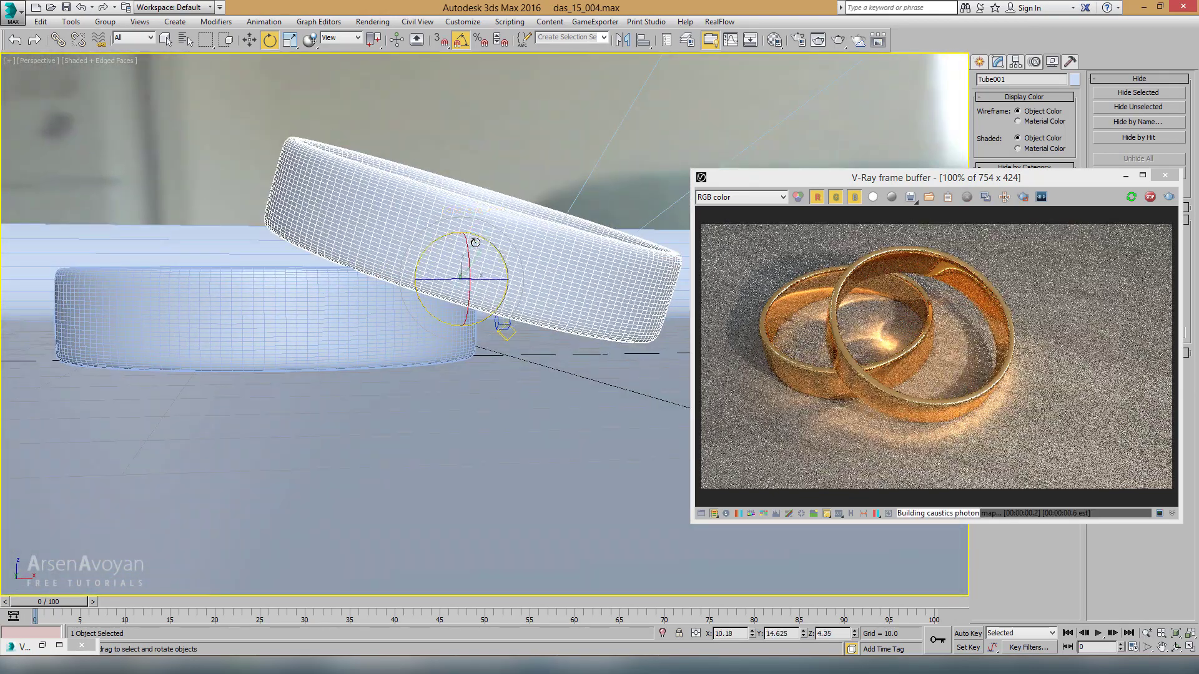
mouse_move(554, 269)
alt+middle_down()
mouse_move(587, 269)
mouse_move(463, 339)
mouse_move(485, 236)
alt+middle_up()
right_click(565, 272)
click(581, 283)
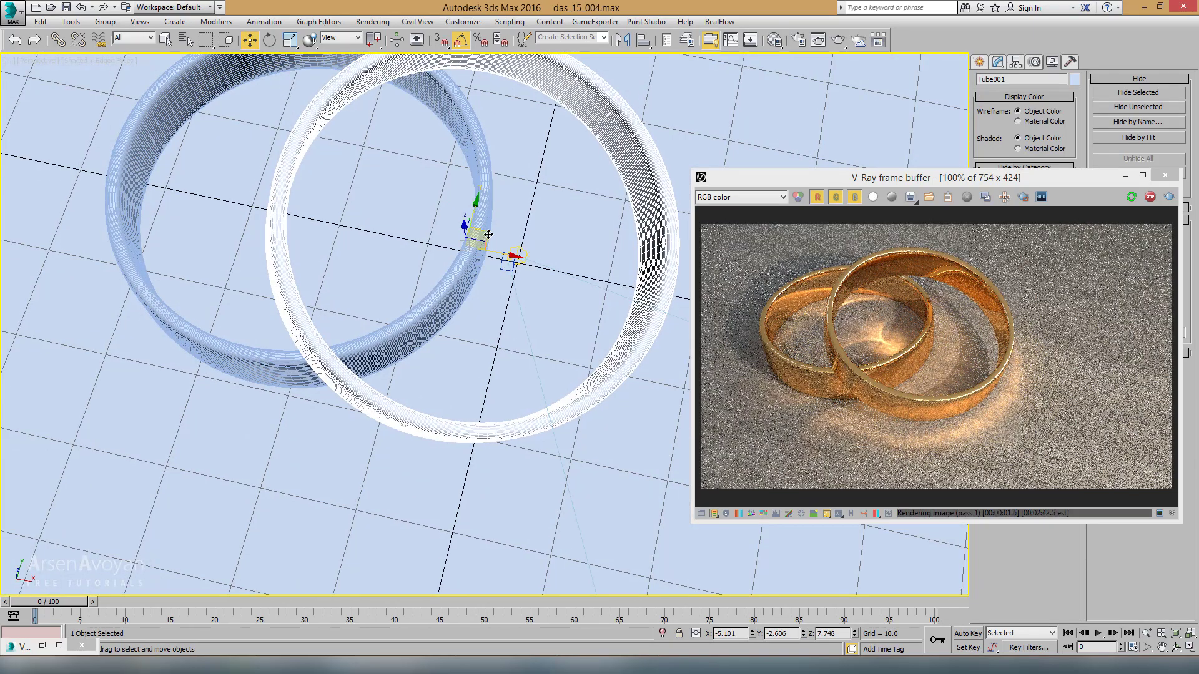
drag(484, 249, 469, 267)
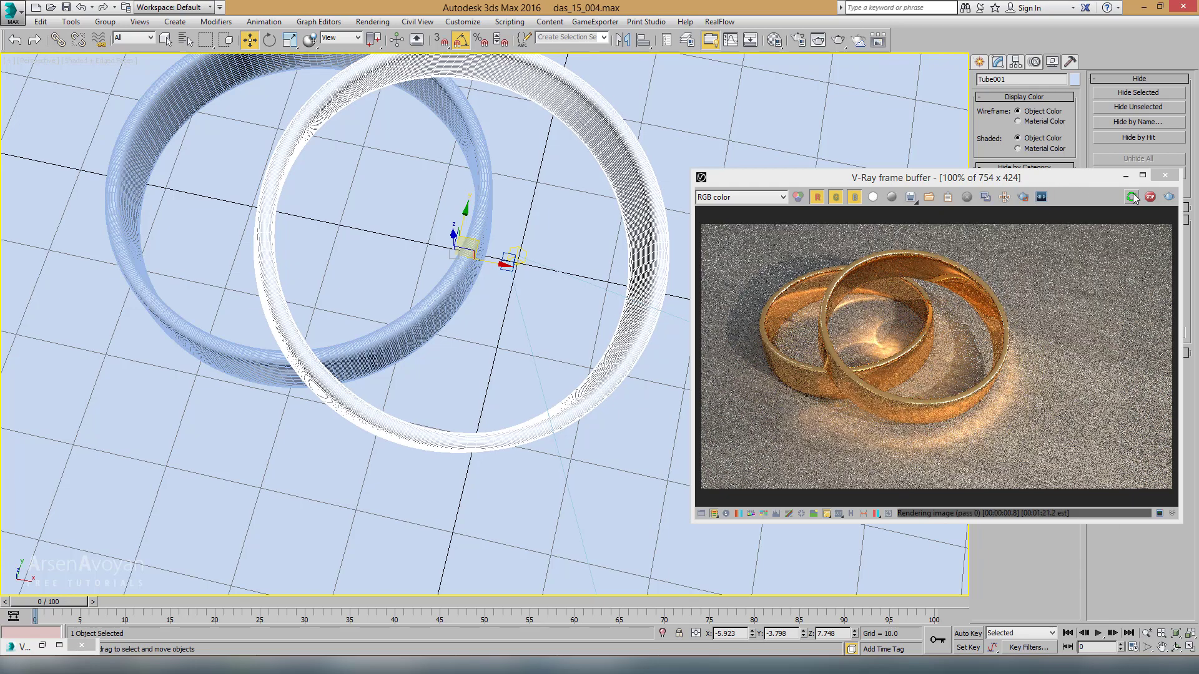
alt+middle_drag(465, 226, 458, 249)
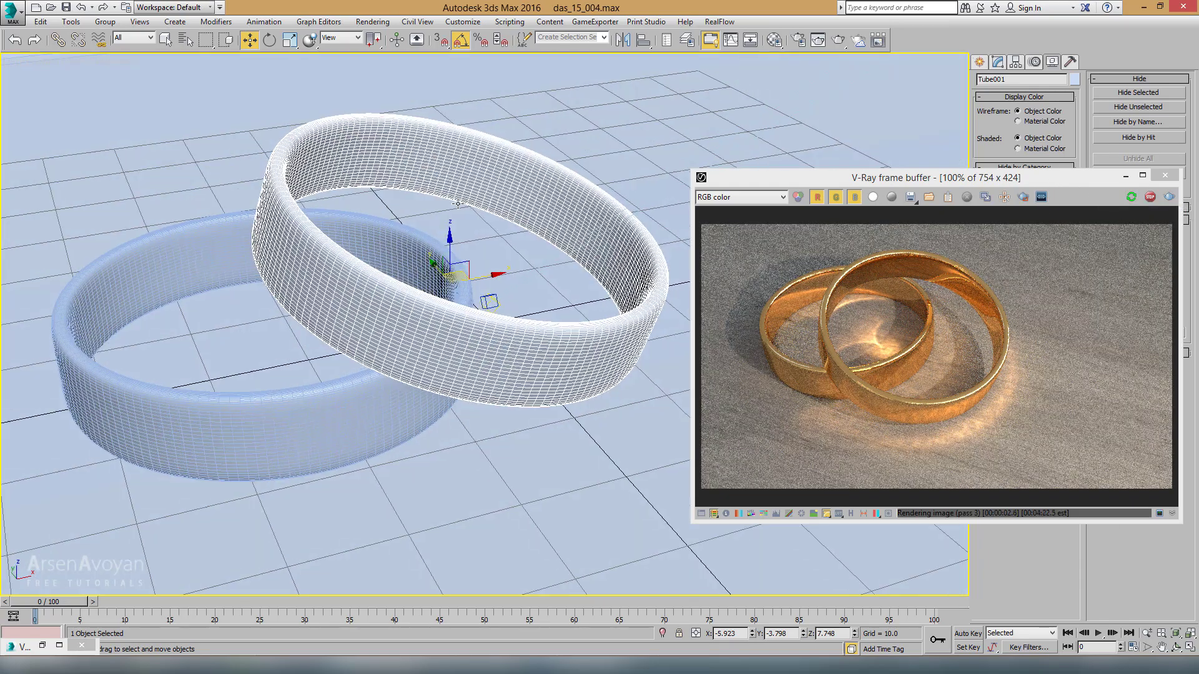
drag(456, 253, 456, 250)
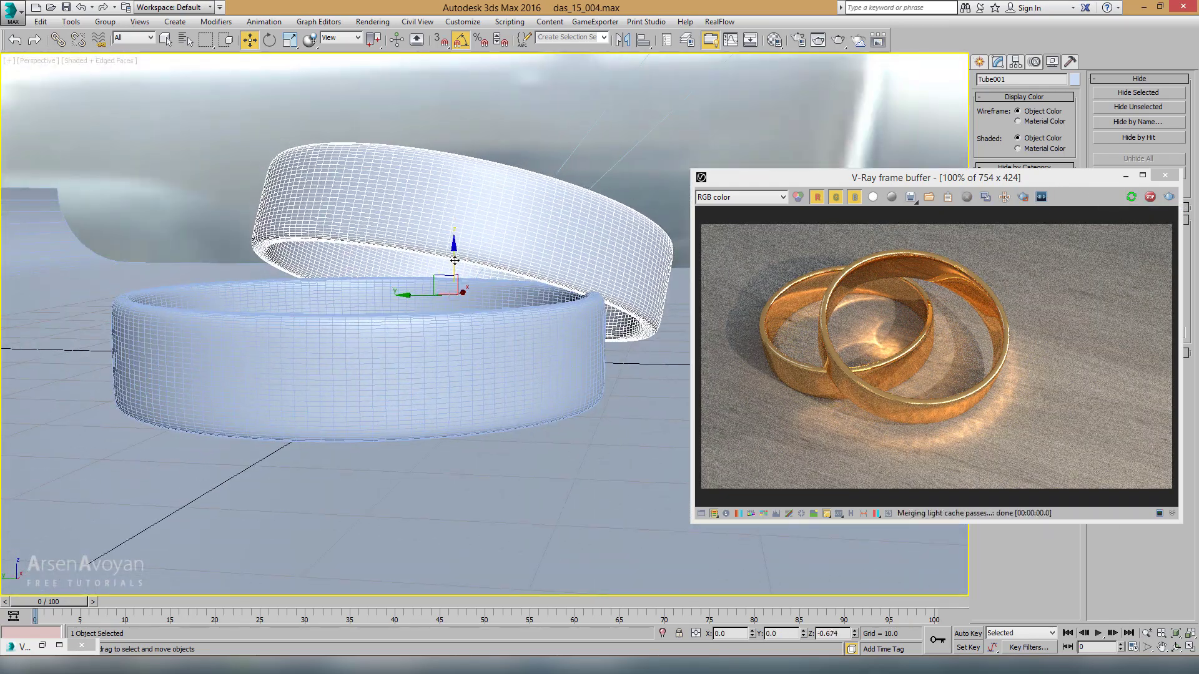
Fine-tune Tube001 to Z 7.043, then reframe PhysCamera002 so the rings sit further right
mouse_move(456, 250)
alt+middle_down()
mouse_move(428, 285)
mouse_move(400, 249)
alt+middle_up()
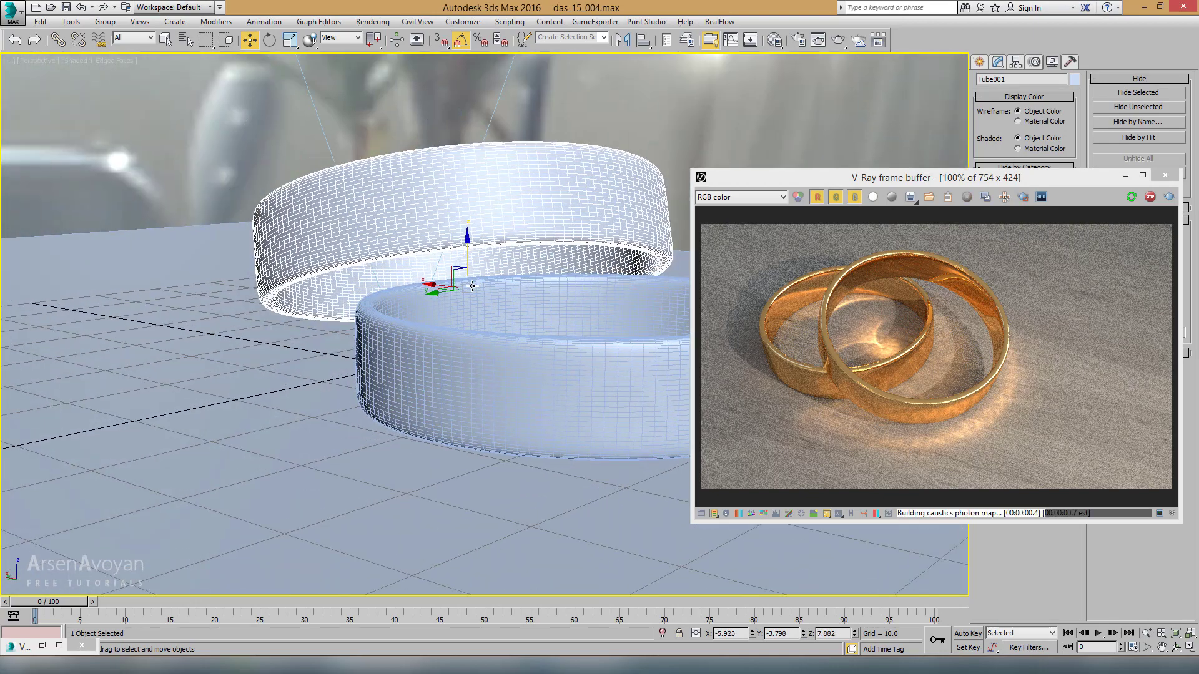
drag(375, 238, 375, 275)
mouse_move(387, 293)
alt+middle_down()
mouse_move(440, 315)
mouse_move(369, 299)
alt+middle_up()
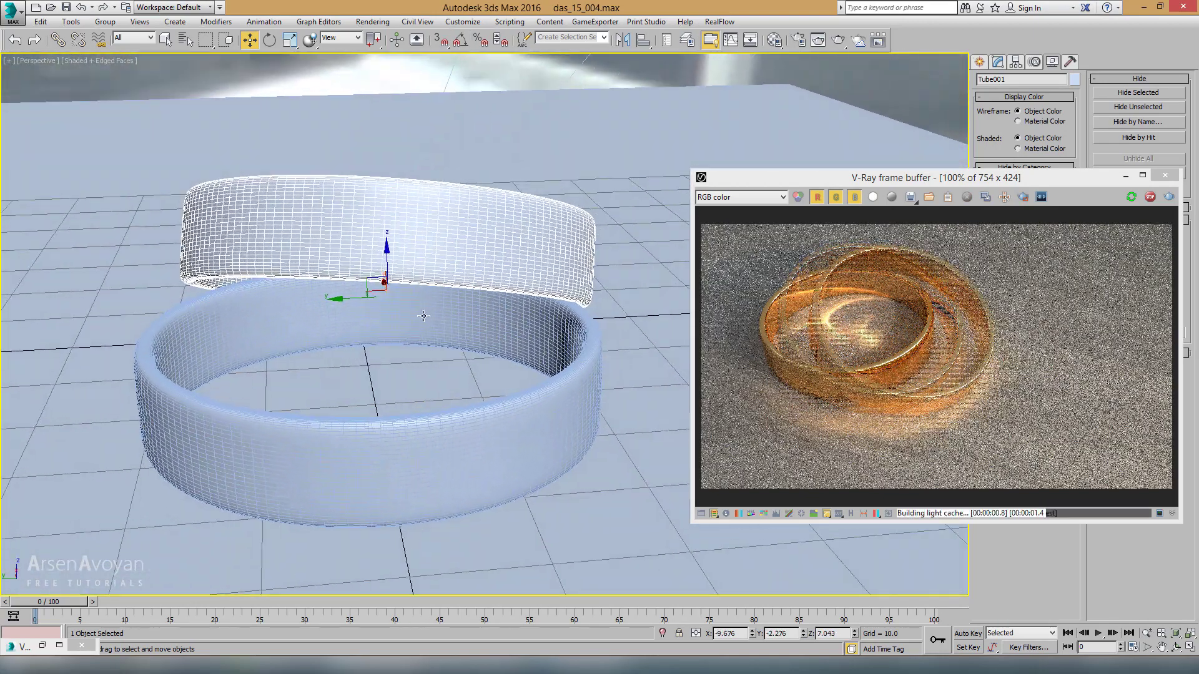
drag(369, 298, 363, 302)
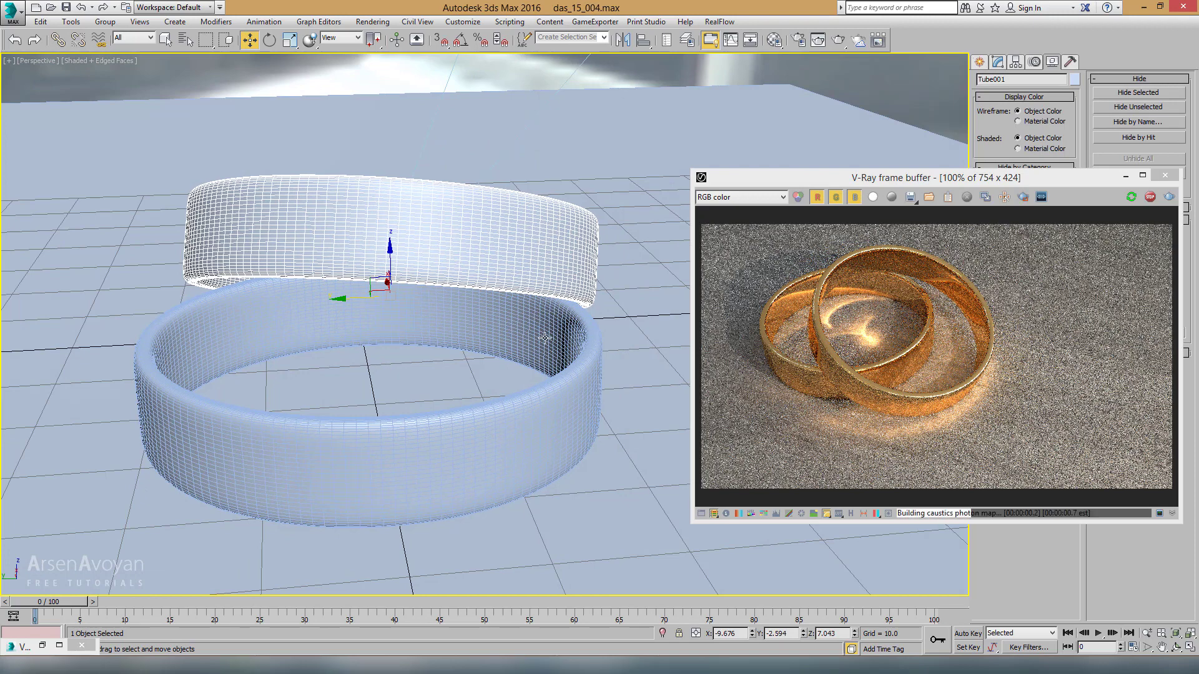
key(alt+w)
key(alt+w)
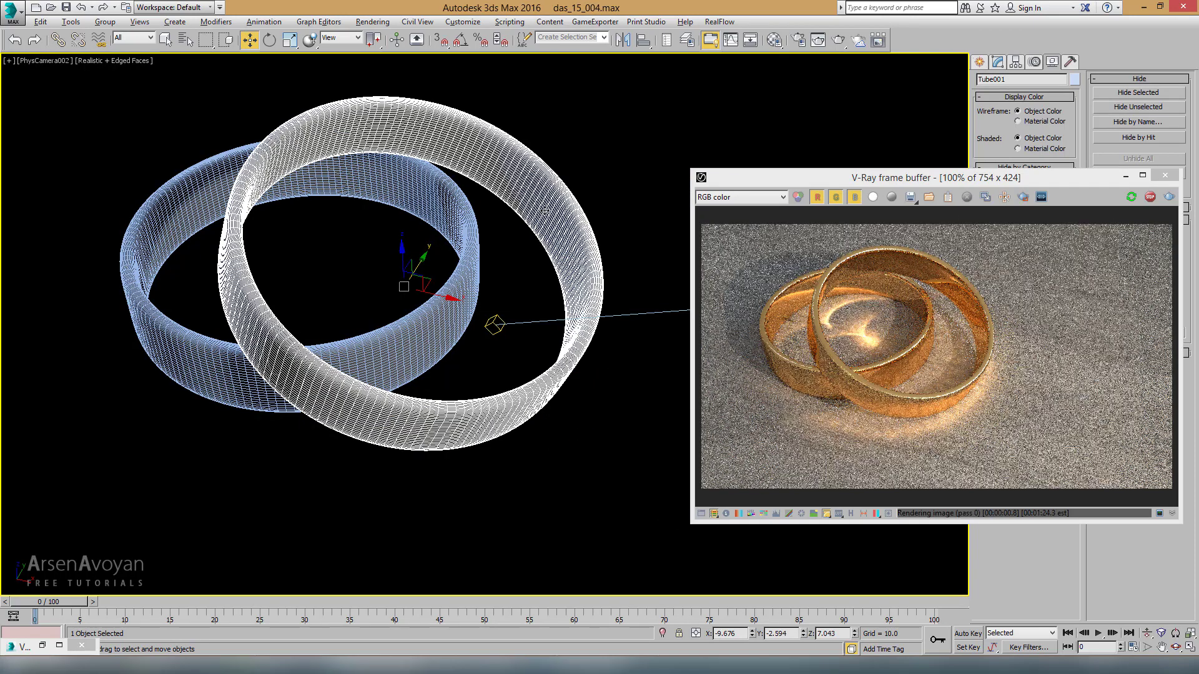
middle_drag(514, 216, 540, 220)
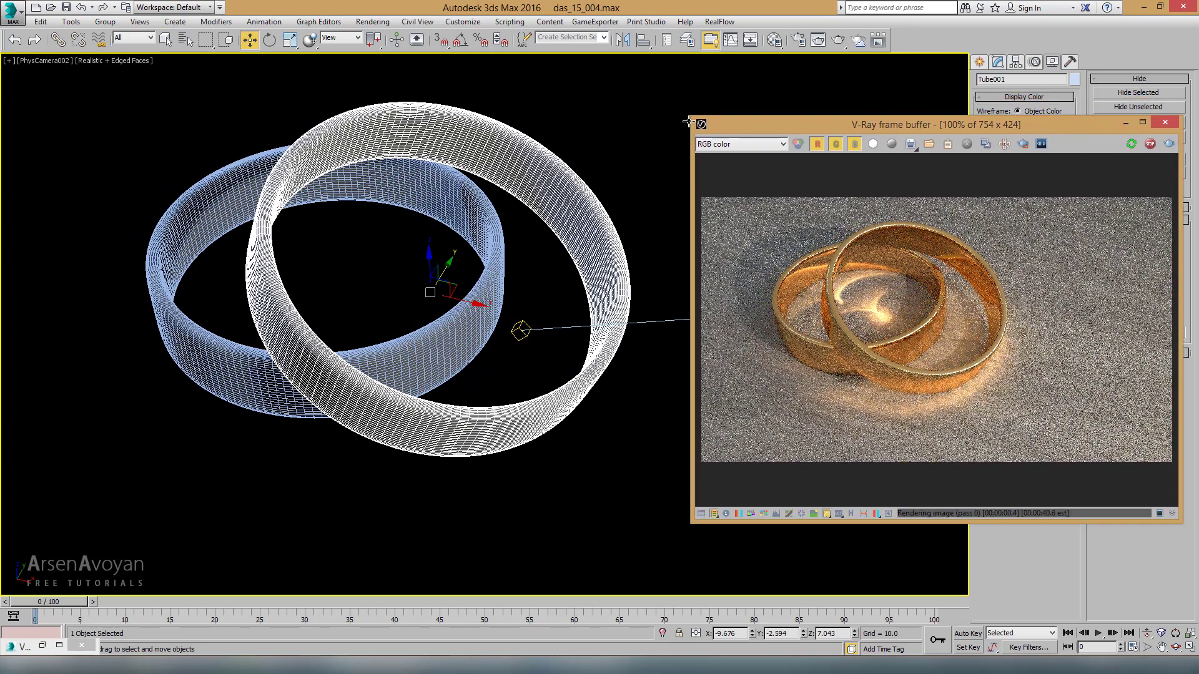
Enlarge the V-Ray frame buffer to 1143 x 643 and move it left
drag(691, 117, 256, 56)
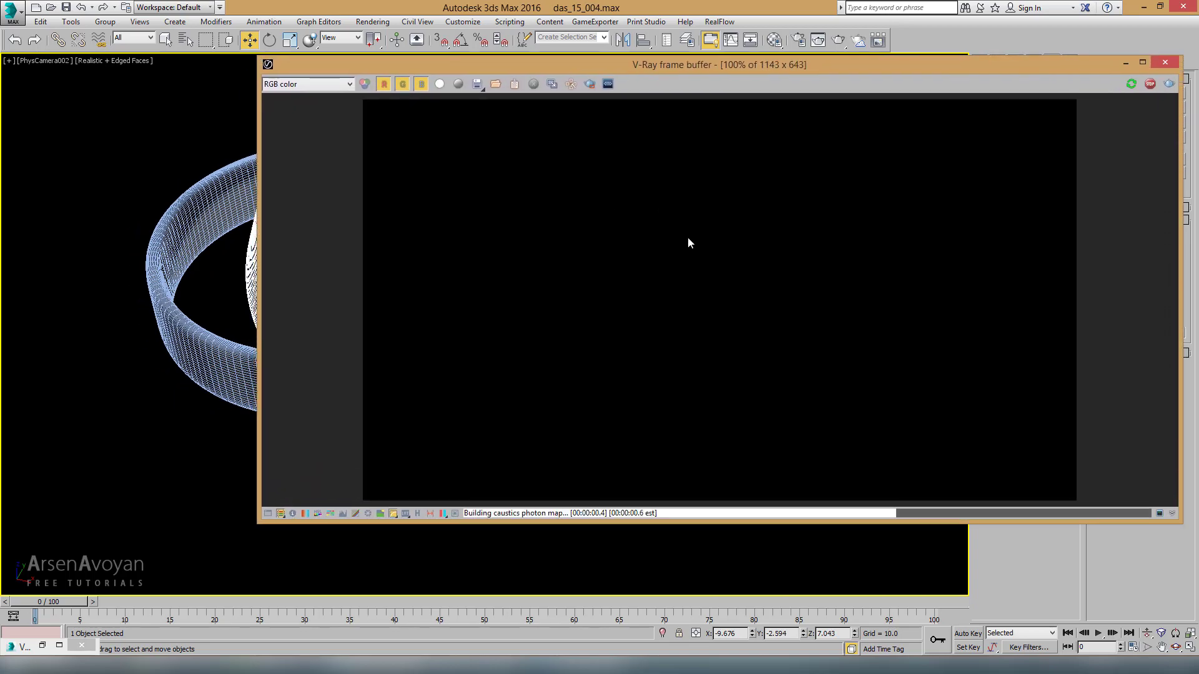
mouse_move(683, 63)
mouse_down()
mouse_move(546, 84)
mouse_move(480, 76)
mouse_up()
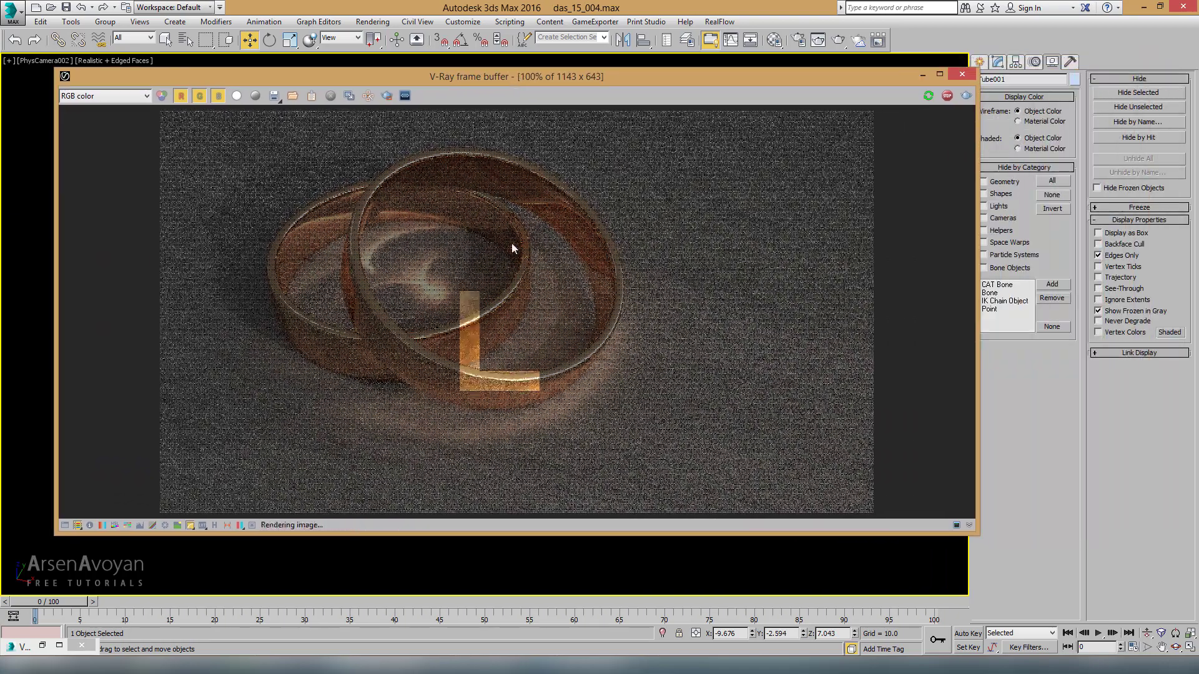
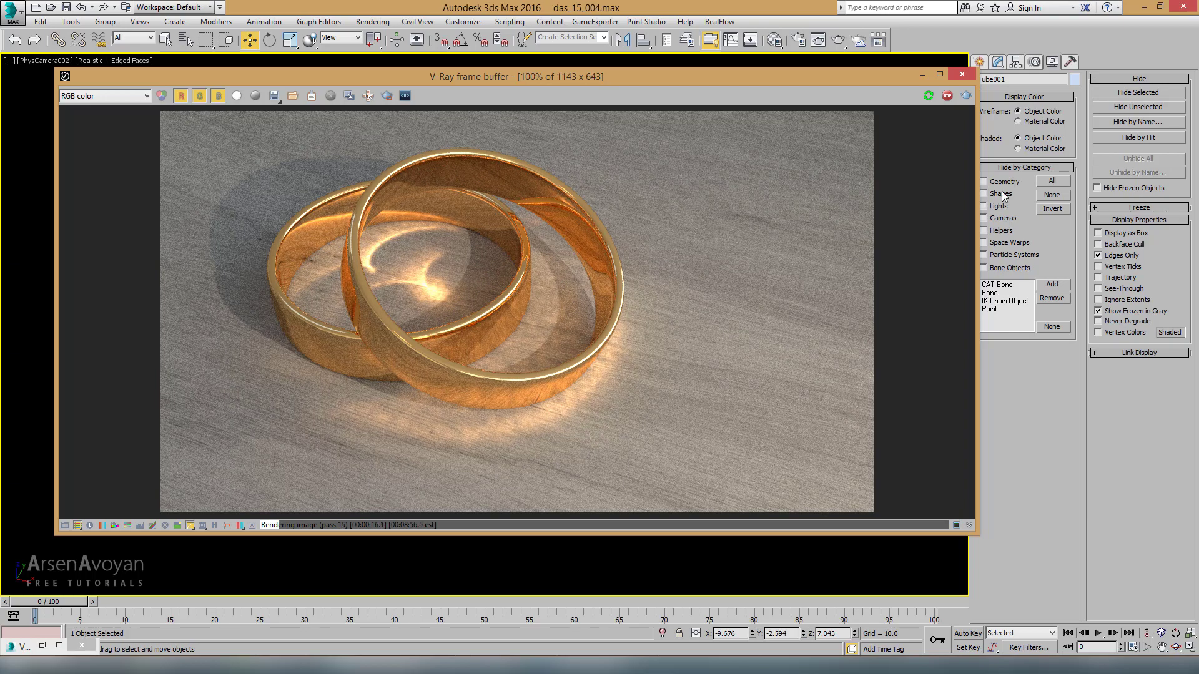
Start a test render of the rings, stop it, and bring up Render Setup's V-Ray tab
click(966, 95)
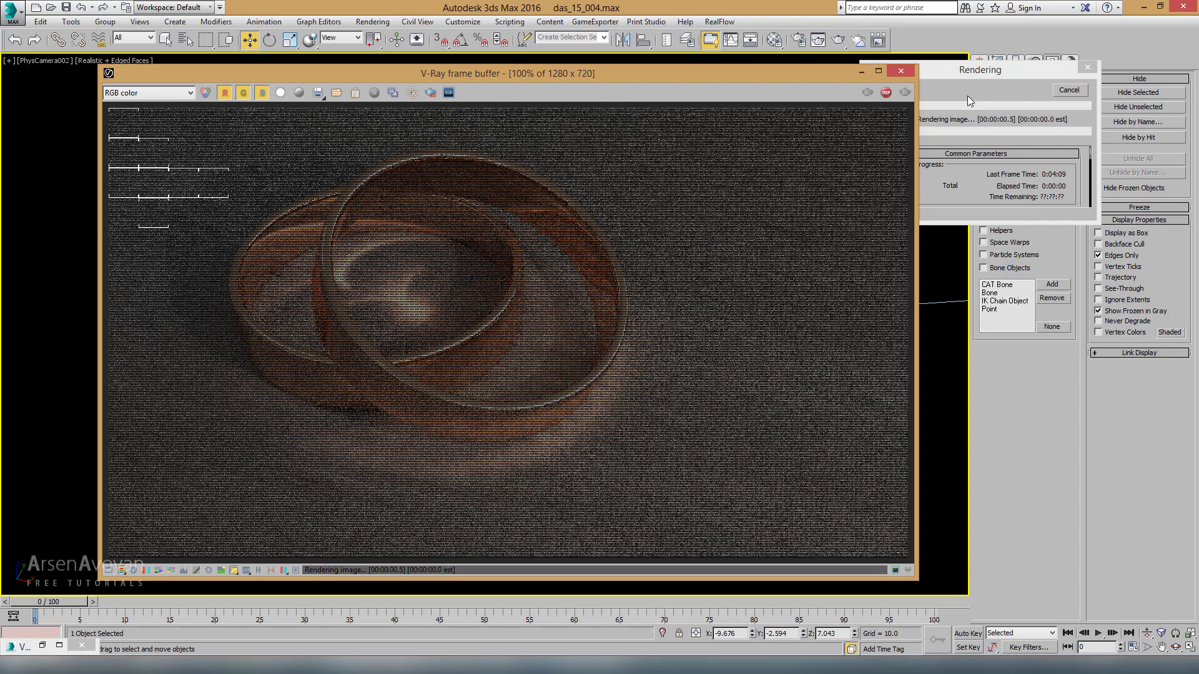
click(1068, 91)
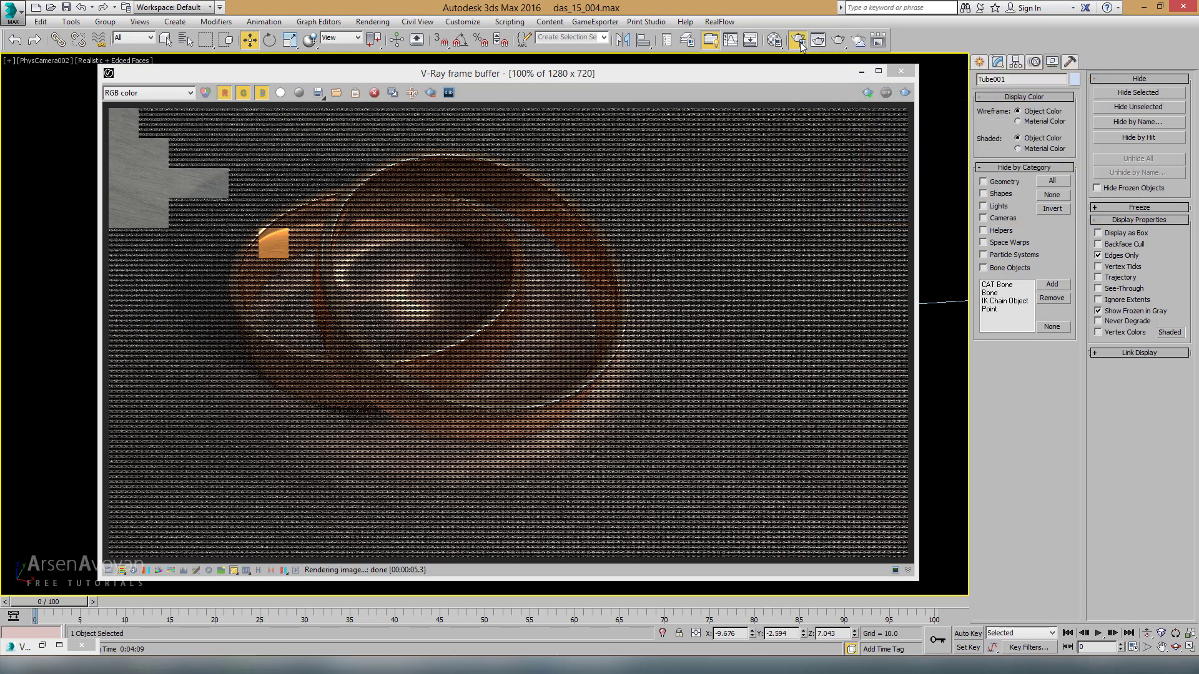
click(799, 41)
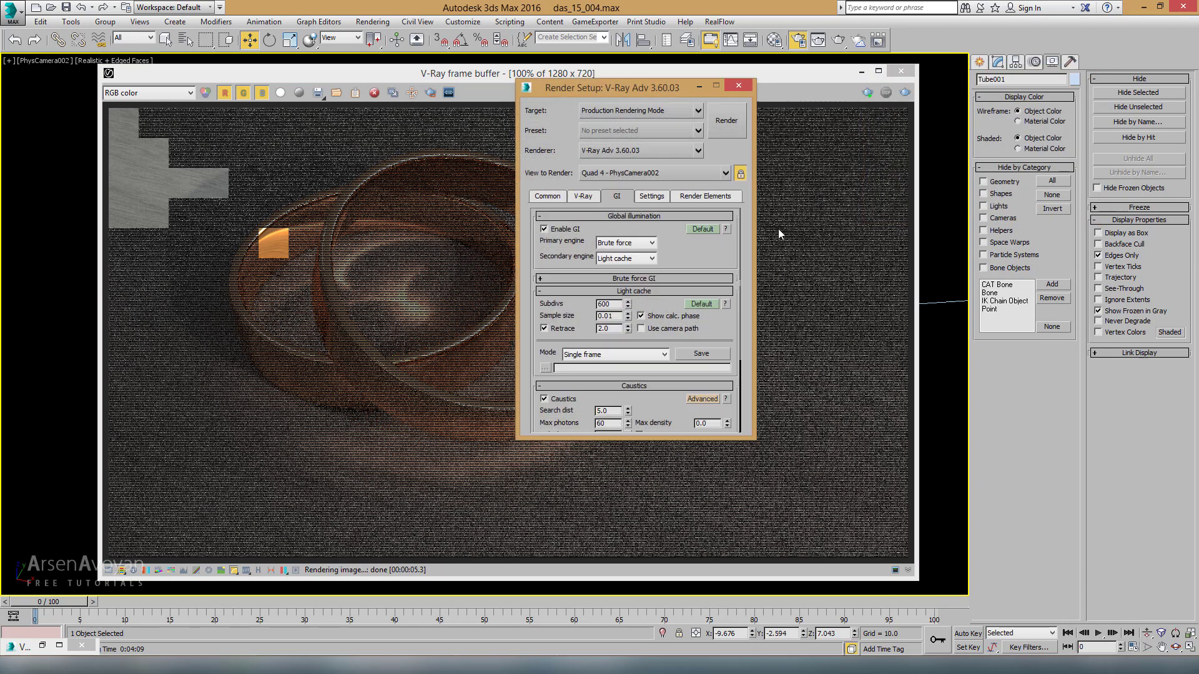
click(584, 197)
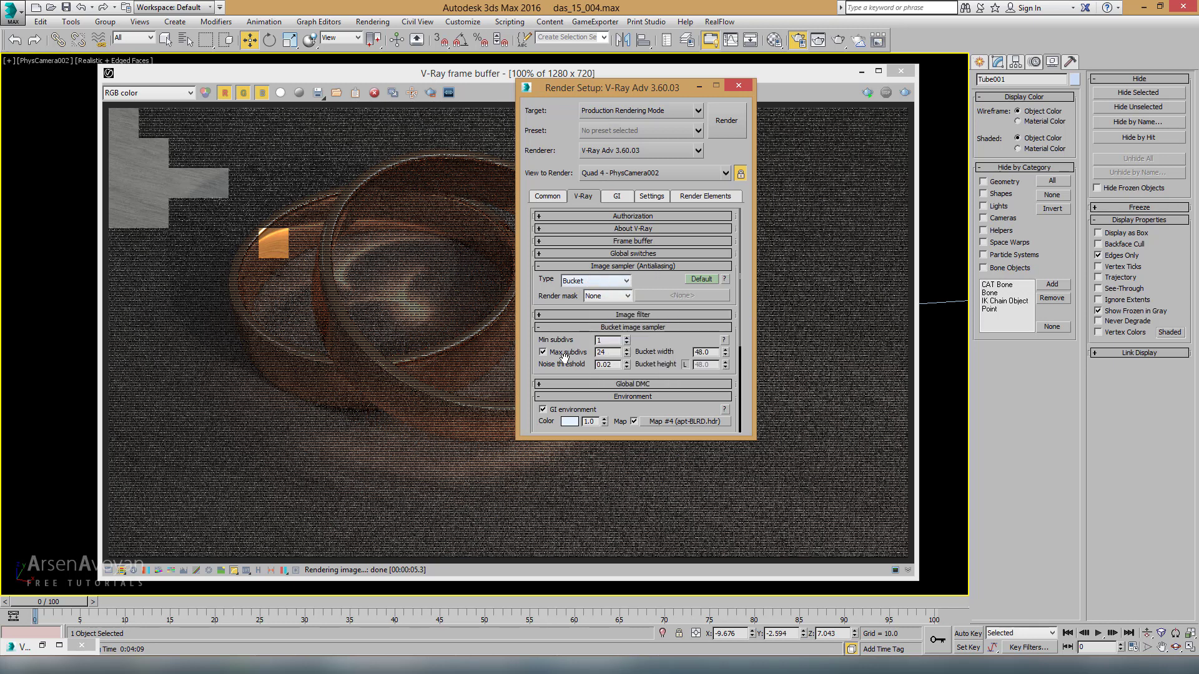
Try the Progressive image sampler, then set it back to Bucket
drag(608, 365, 616, 365)
click(588, 288)
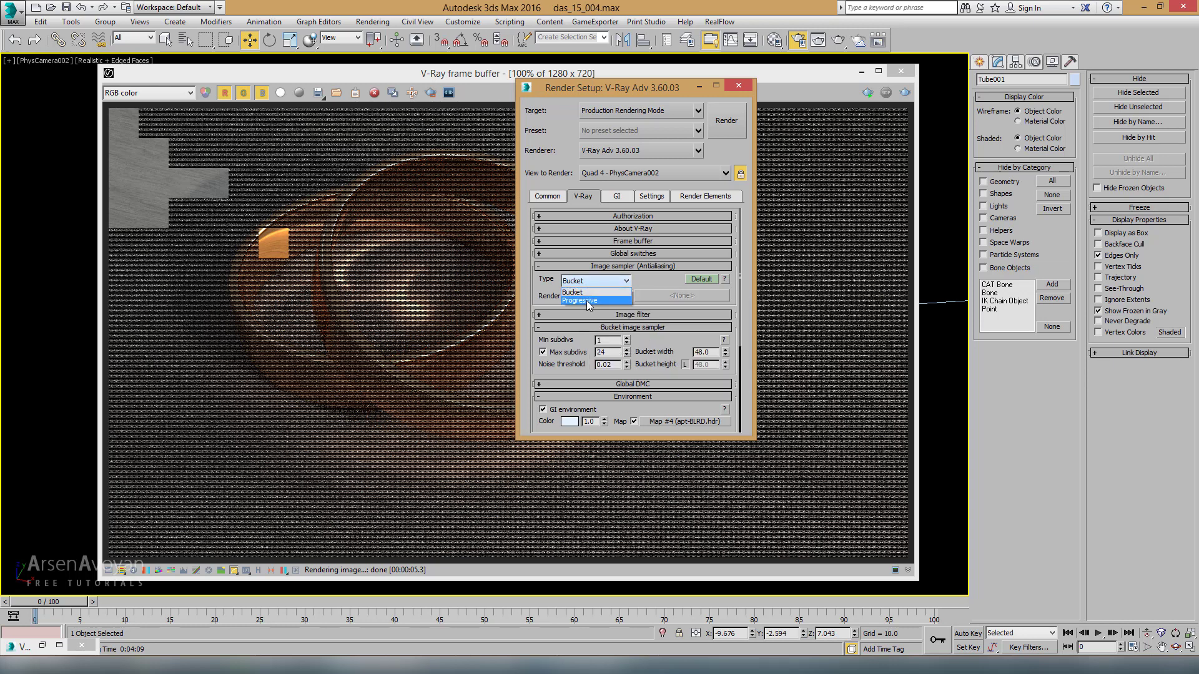
click(589, 304)
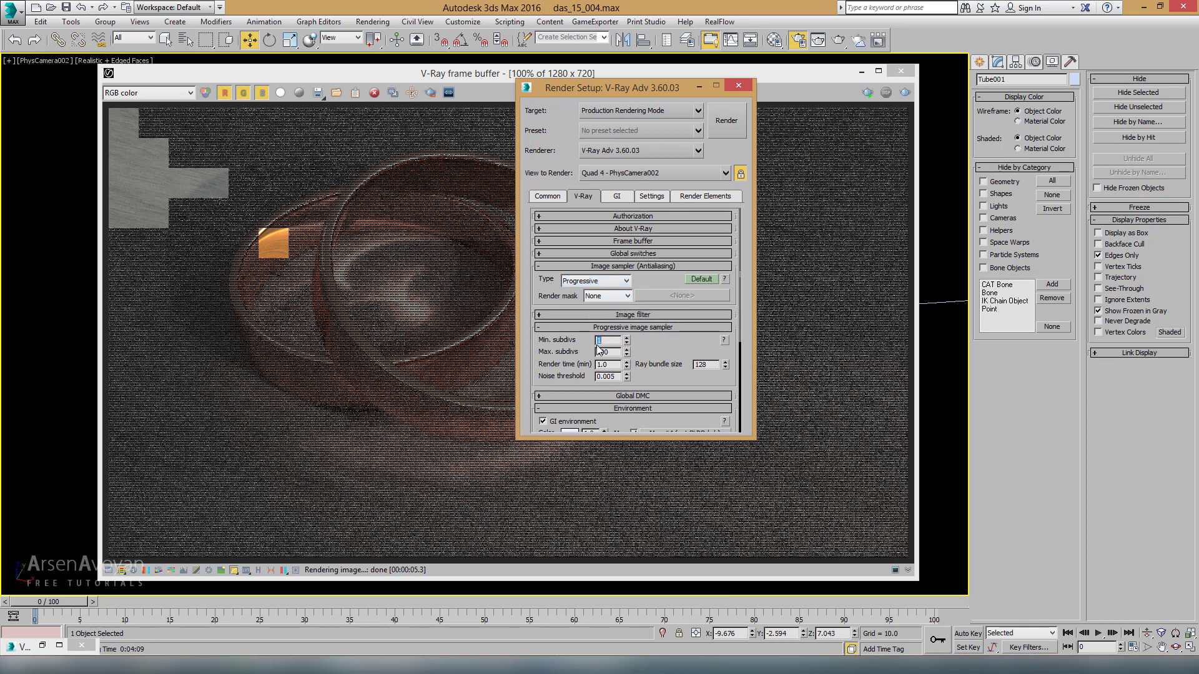
click(600, 282)
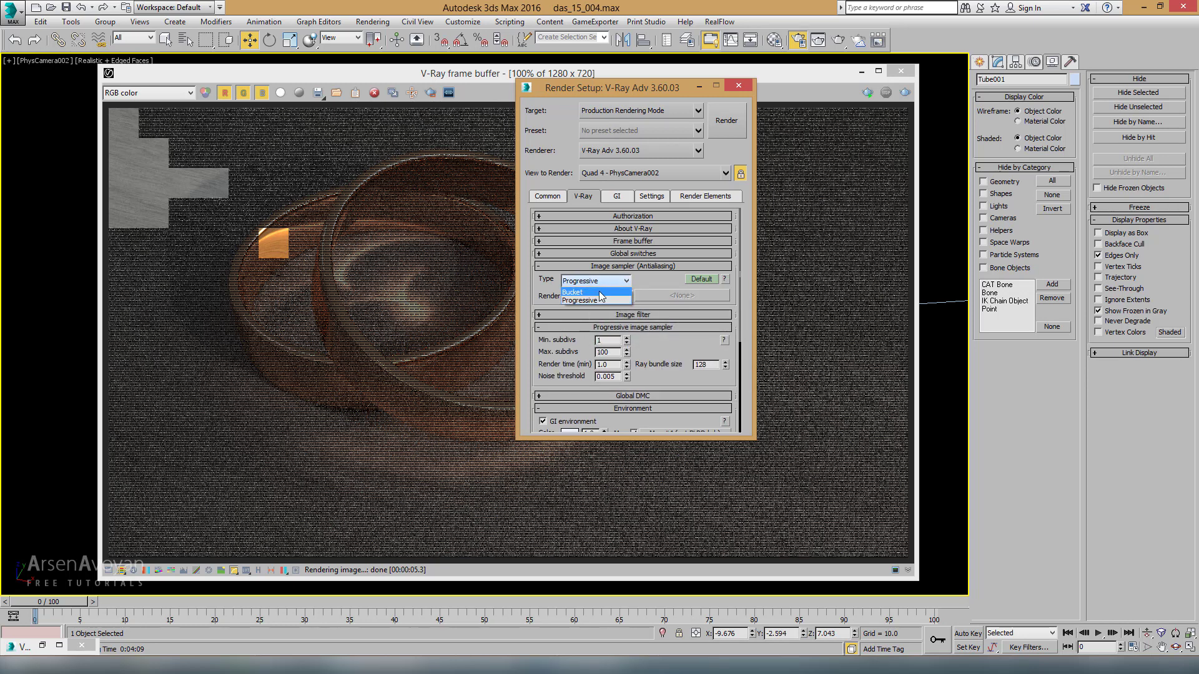
click(601, 295)
Re-render the gold rings with caustics and shift the render window slightly left
click(732, 131)
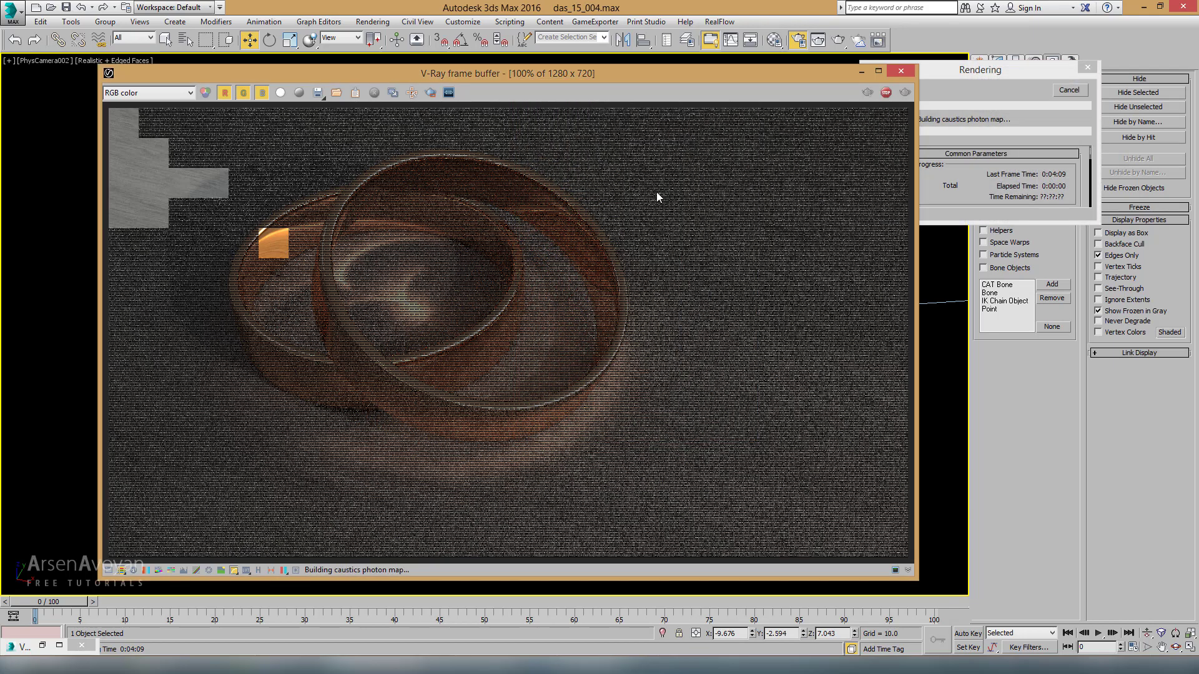
click(926, 103)
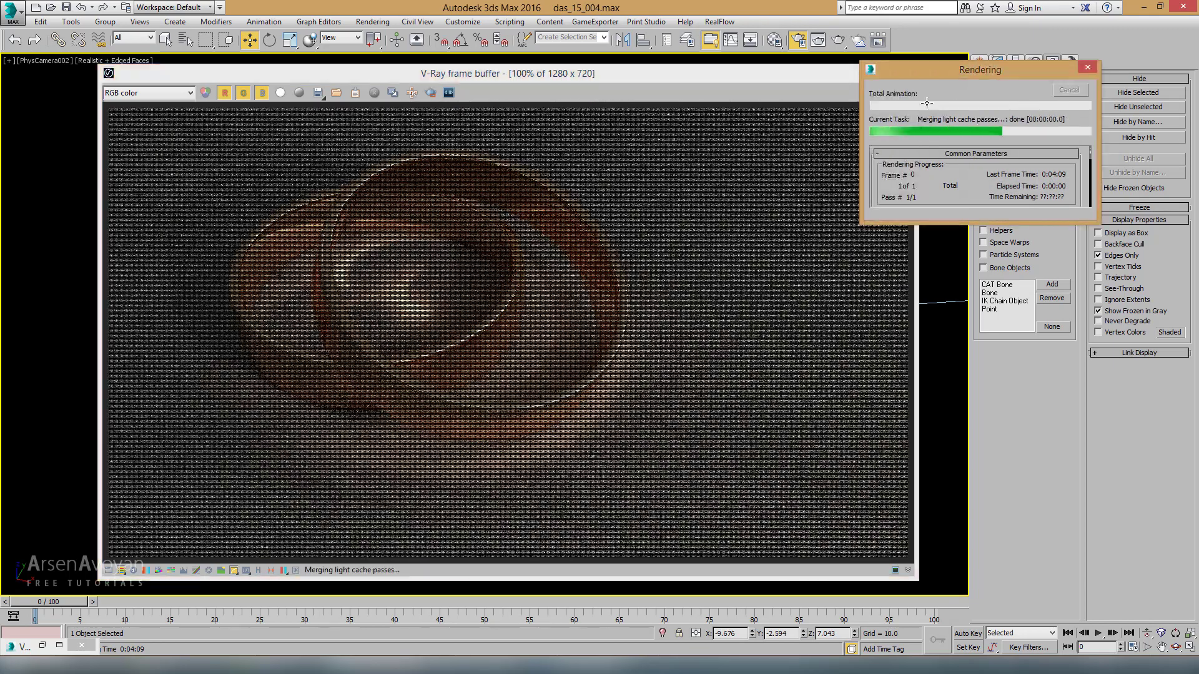
click(866, 93)
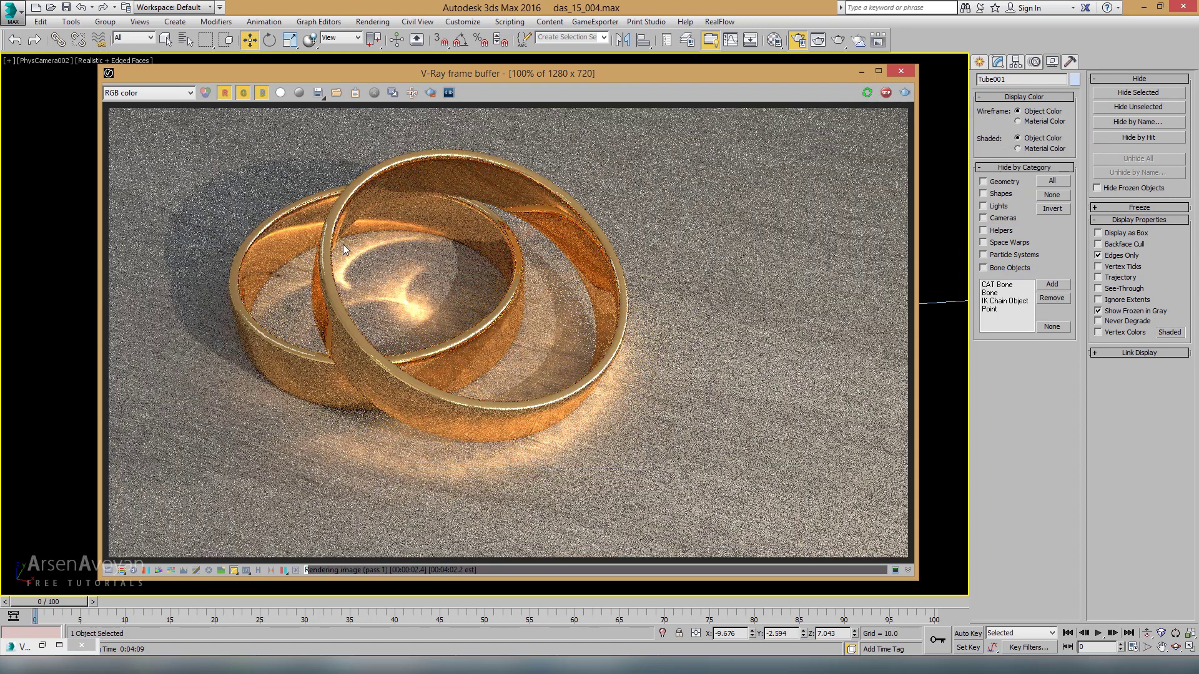
drag(565, 76, 529, 75)
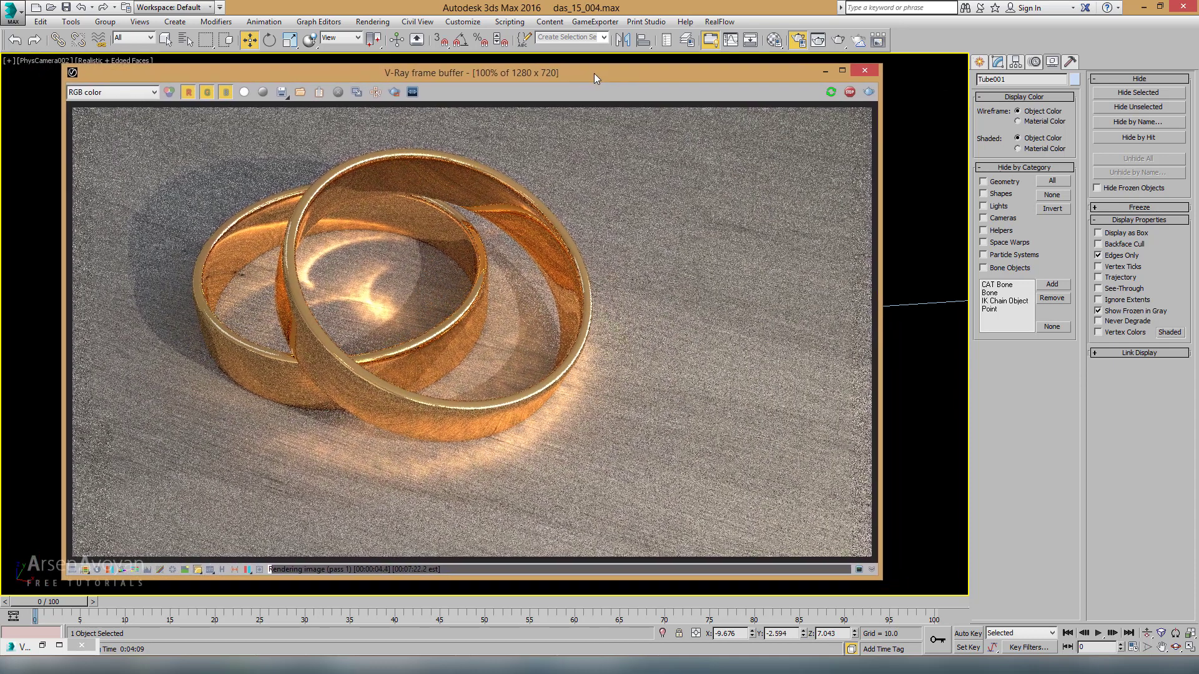
Stop the second-pass render and bring up the GI settings in Render Setup
click(850, 91)
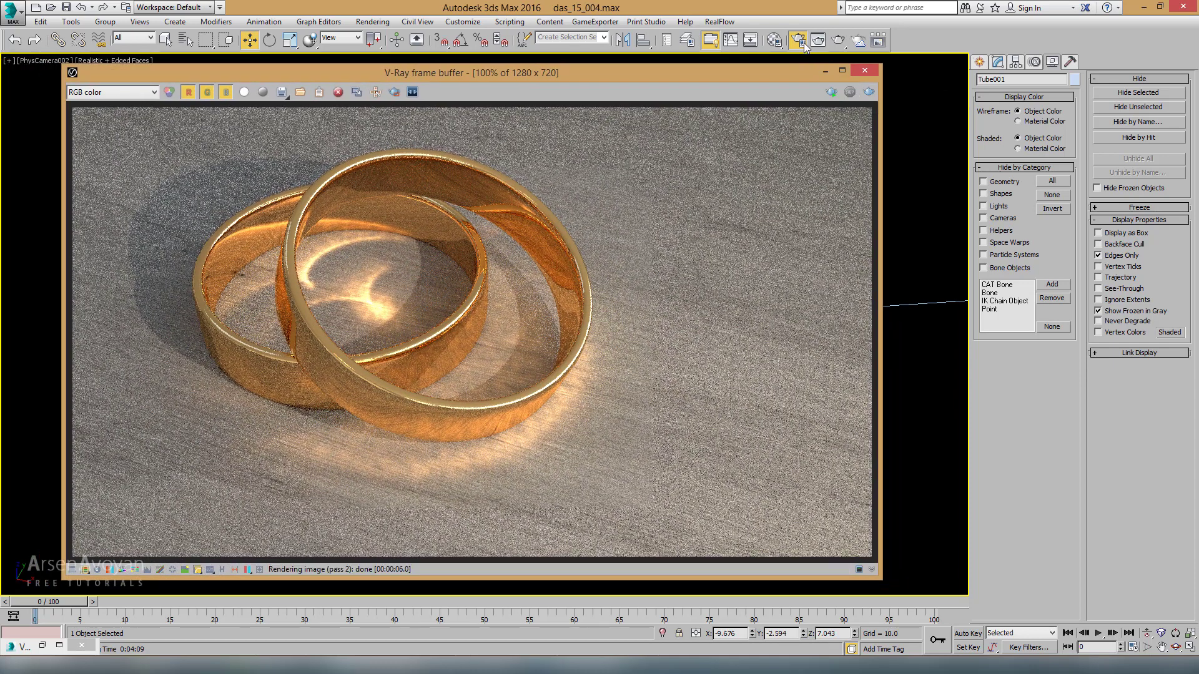
click(804, 42)
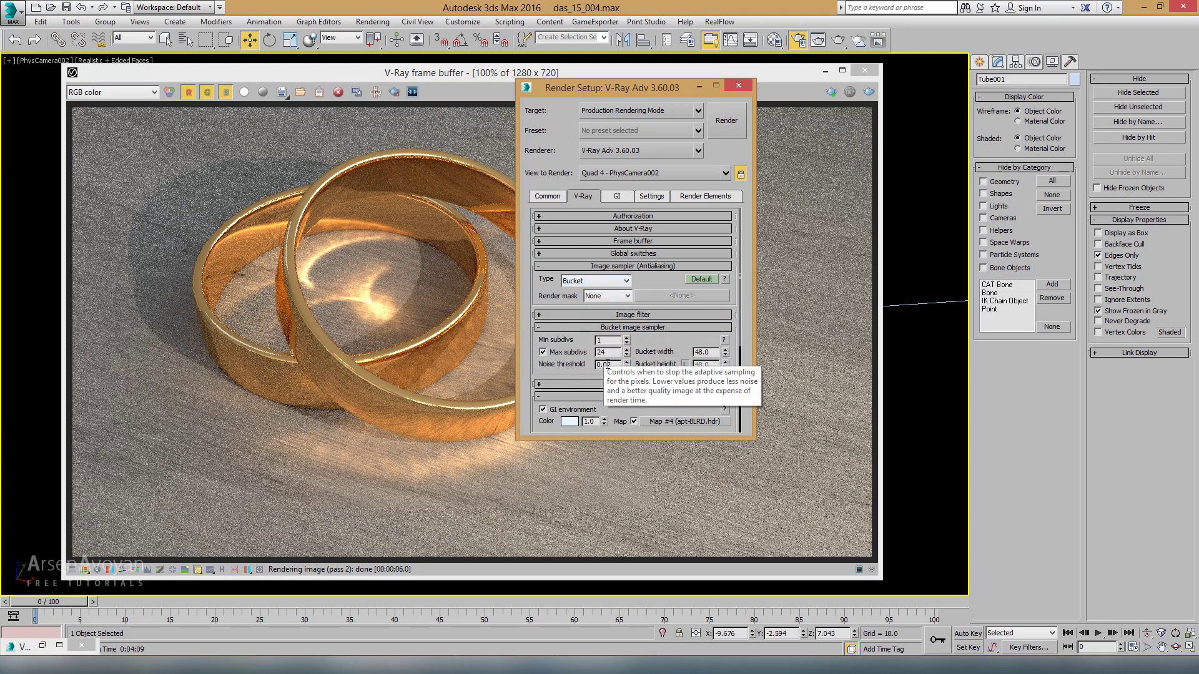
drag(608, 365, 612, 366)
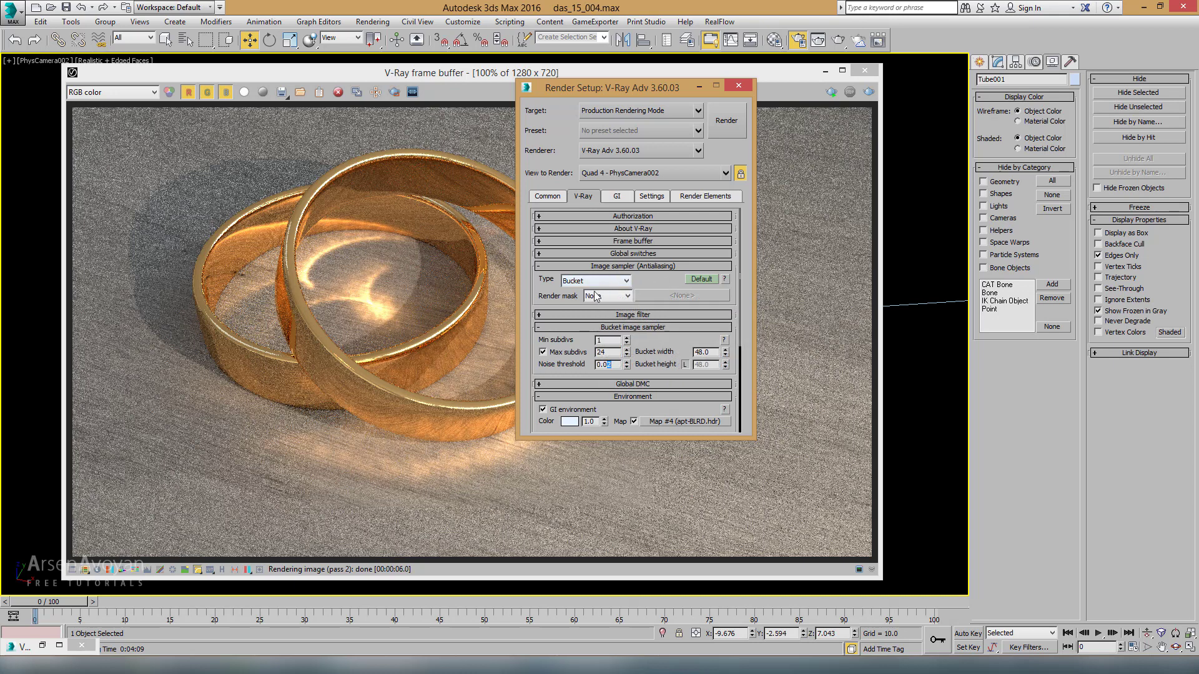
click(616, 198)
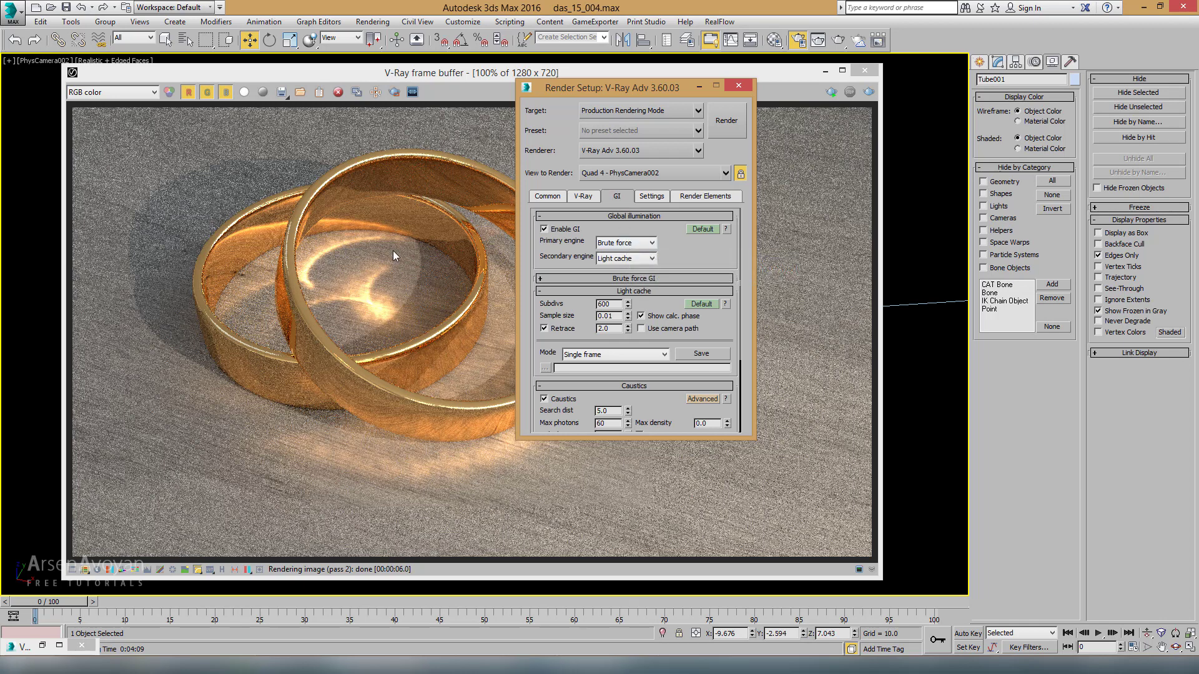
Try Irradiance map as primary GI engine, revert to Brute force, and set Light cache subdivs to 1000
click(610, 243)
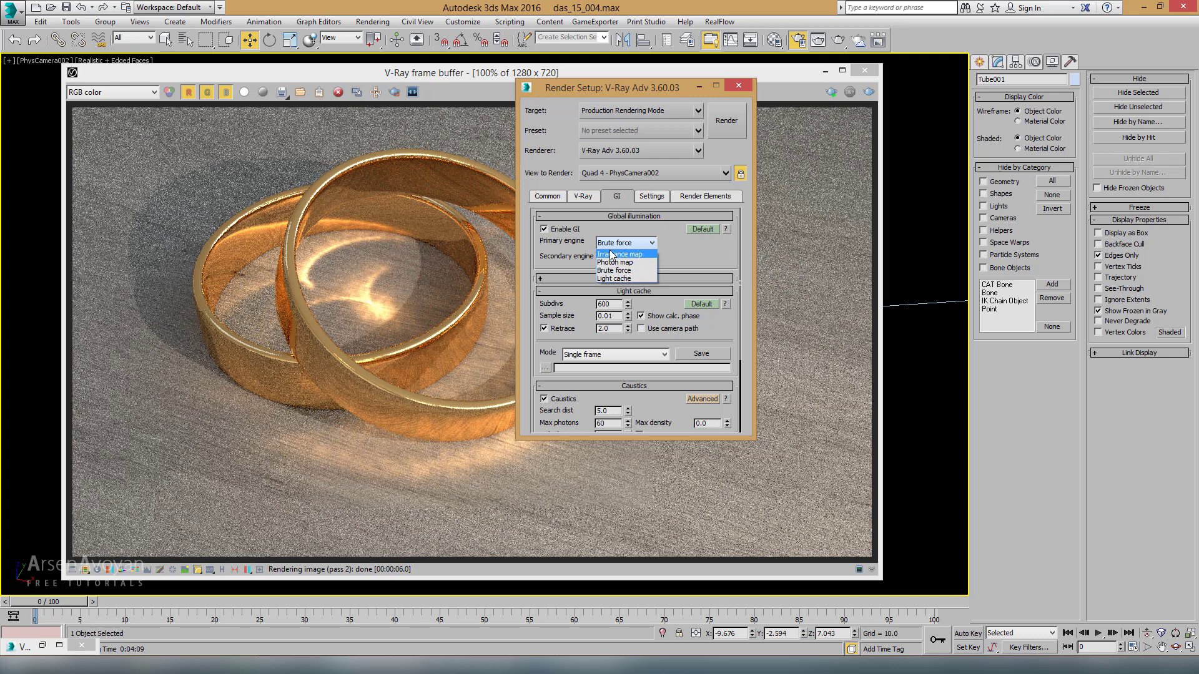
click(611, 253)
click(617, 248)
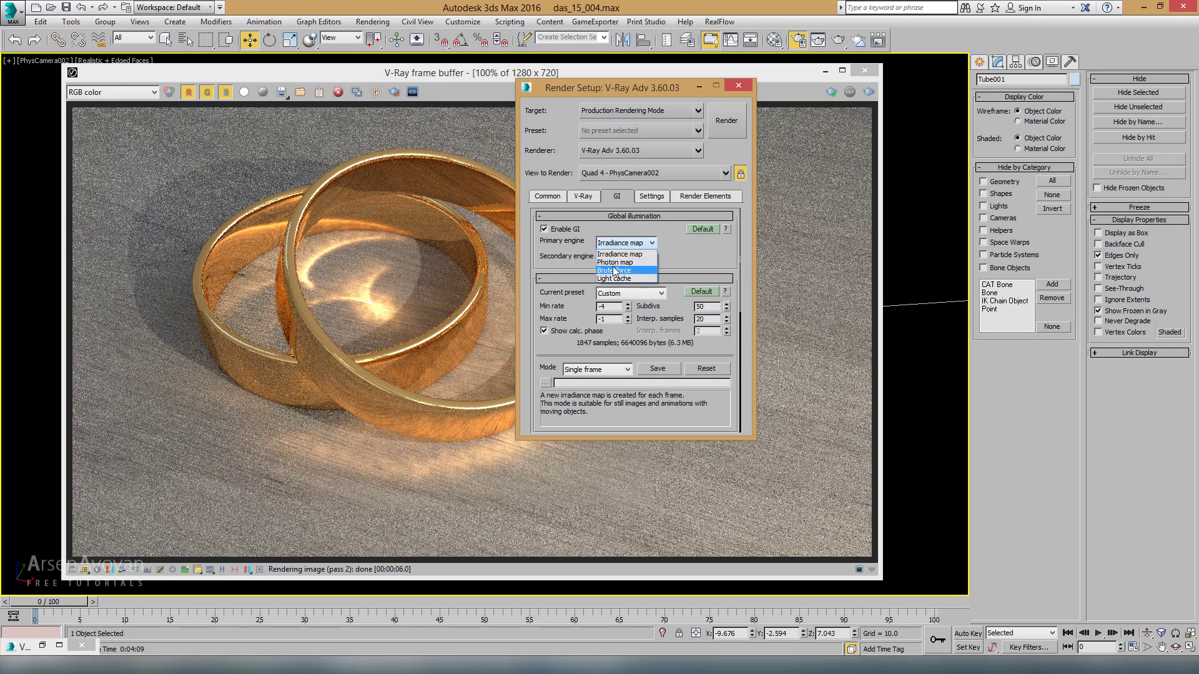
click(614, 271)
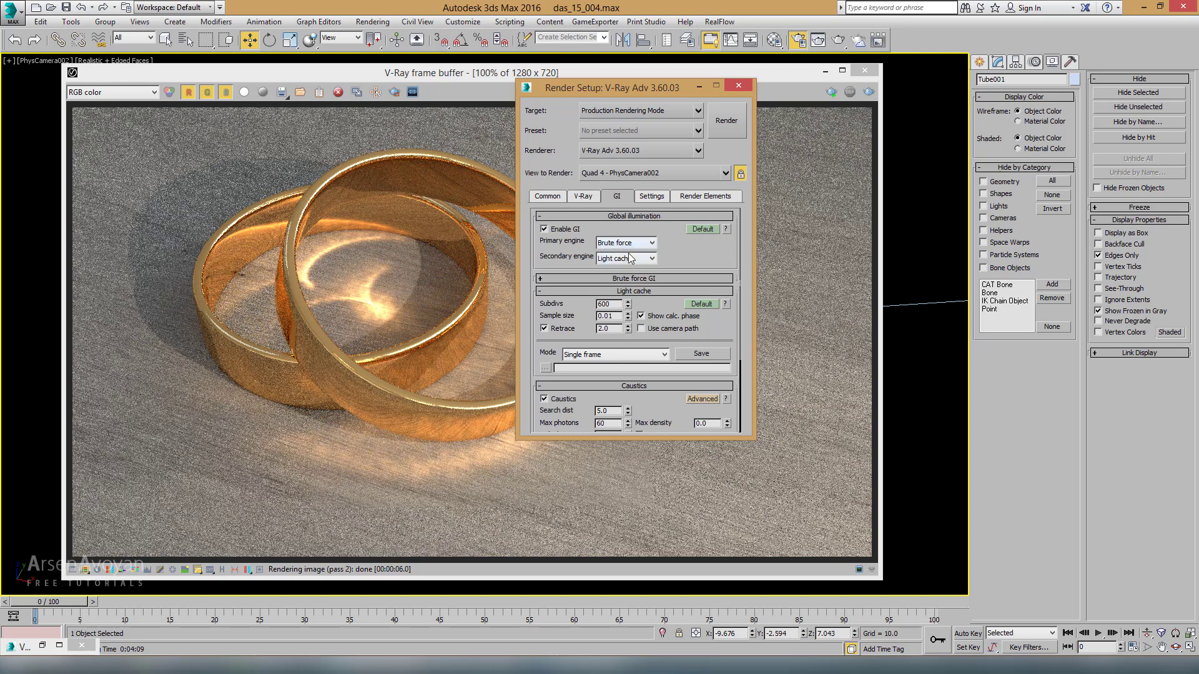
click(612, 304)
click(617, 305)
Render with the new settings, then cancel it and close the frame buffer
click(724, 122)
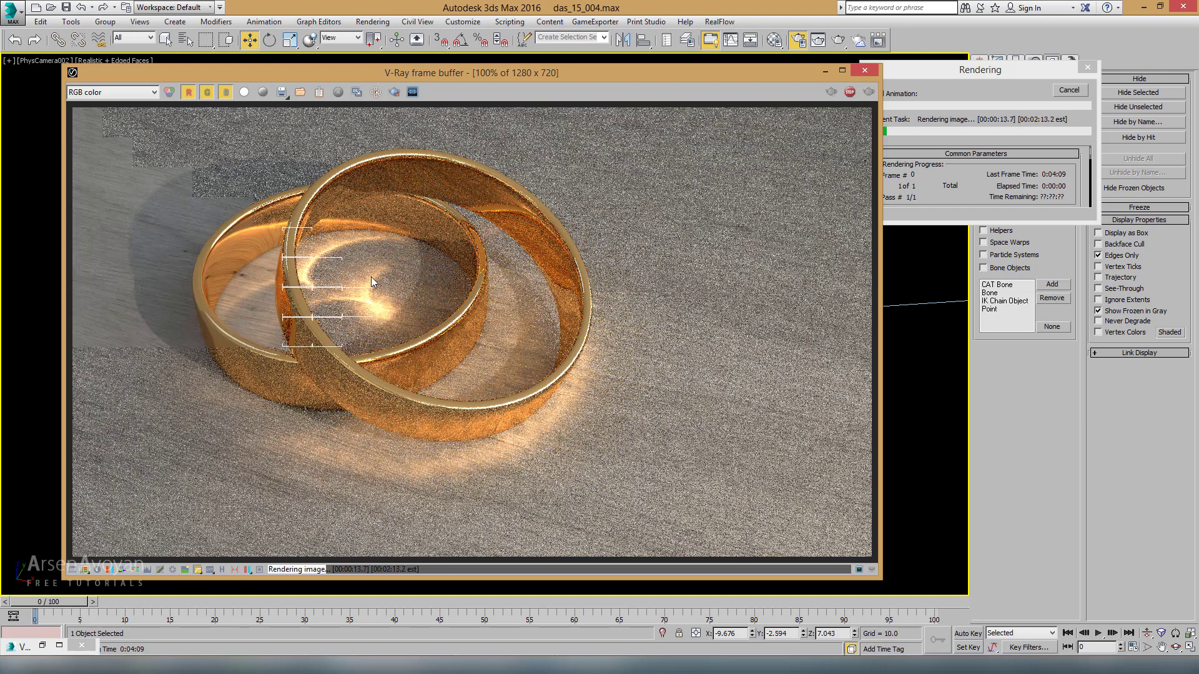
click(1067, 91)
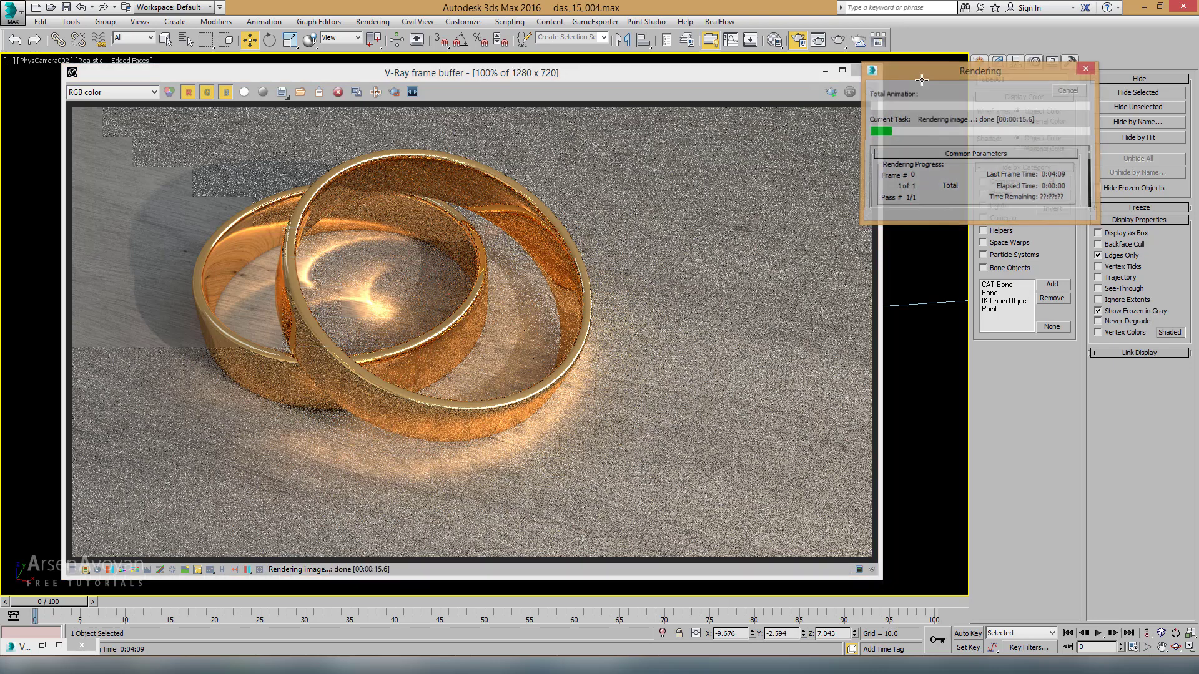
click(864, 71)
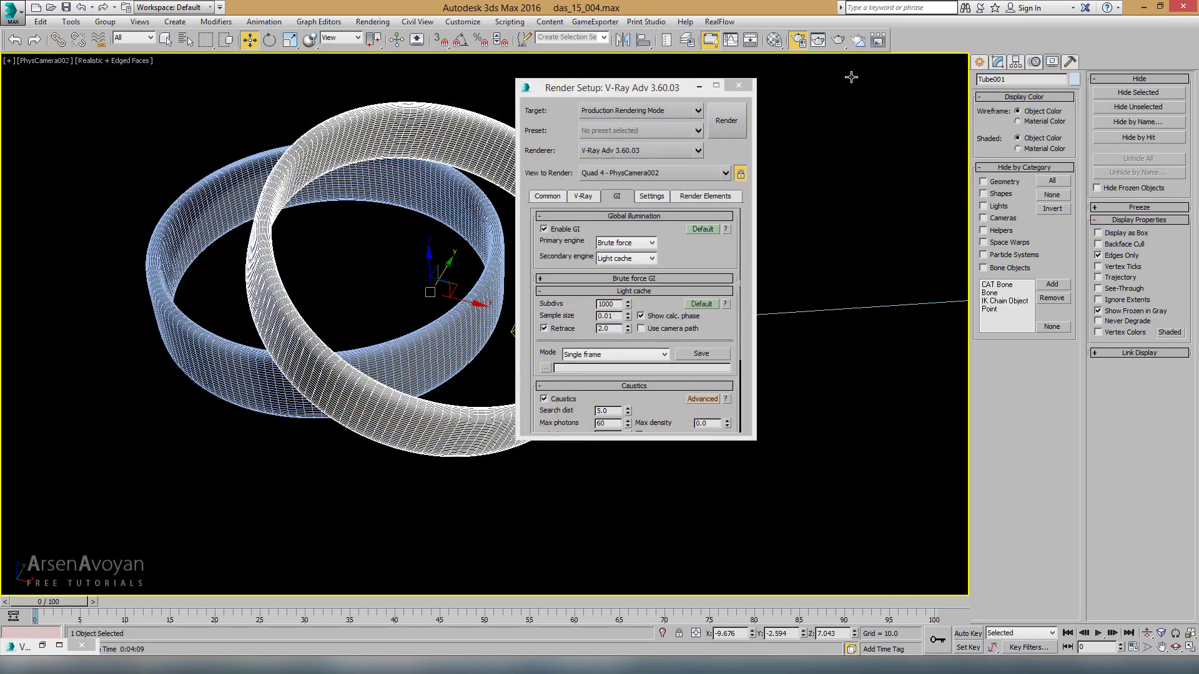
Select PhysCamera002 from the viewport menu and enable its depth of field
click(54, 61)
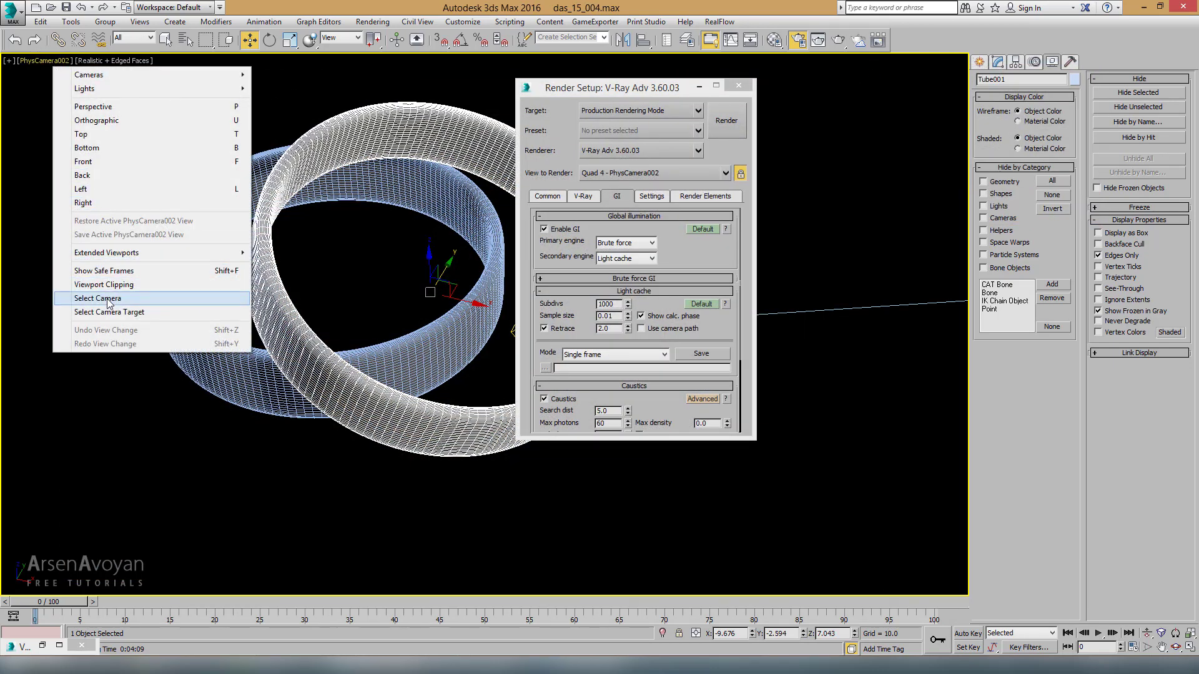
click(67, 62)
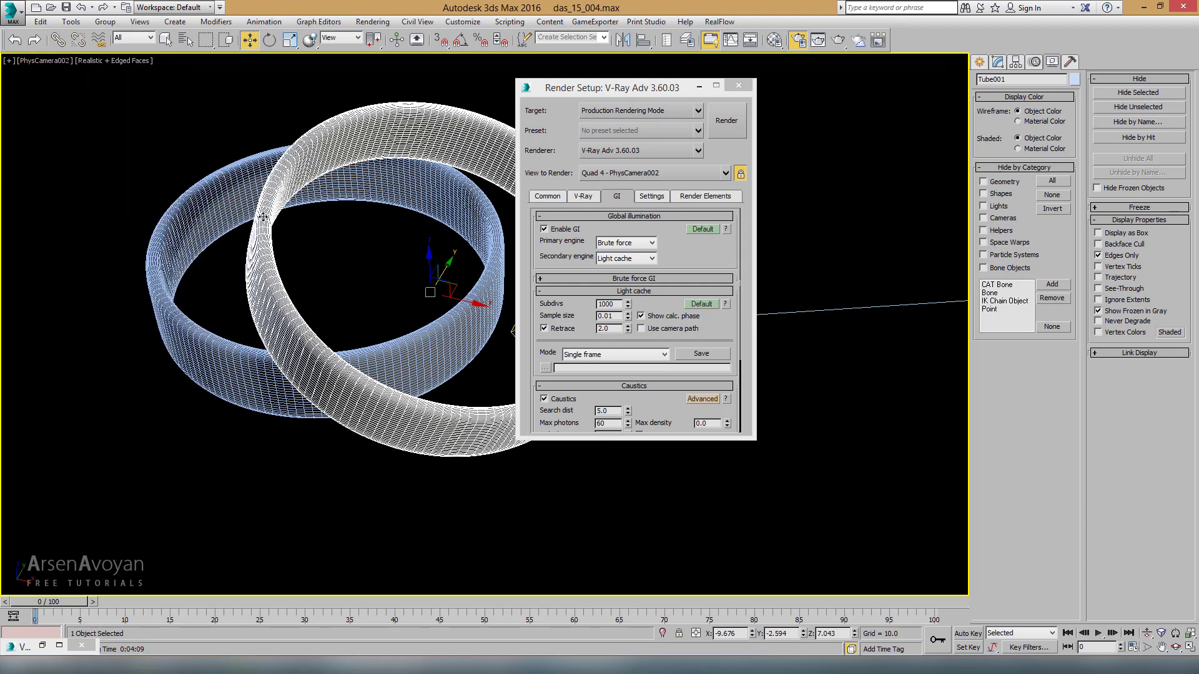
click(36, 63)
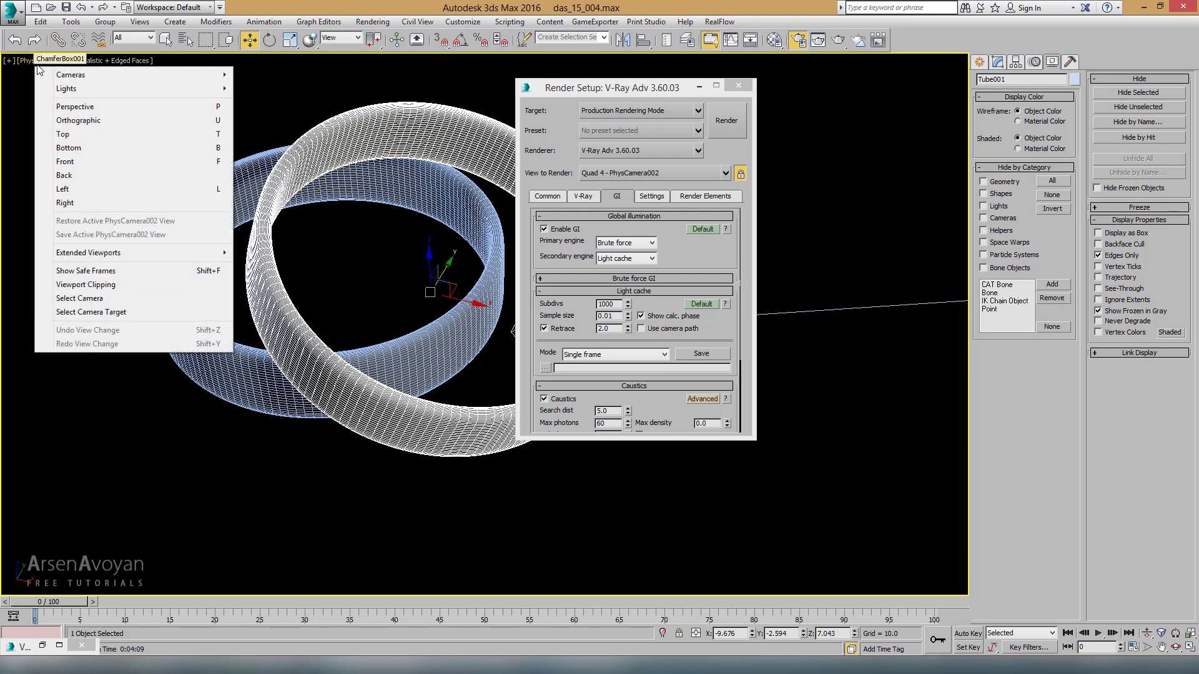
click(78, 298)
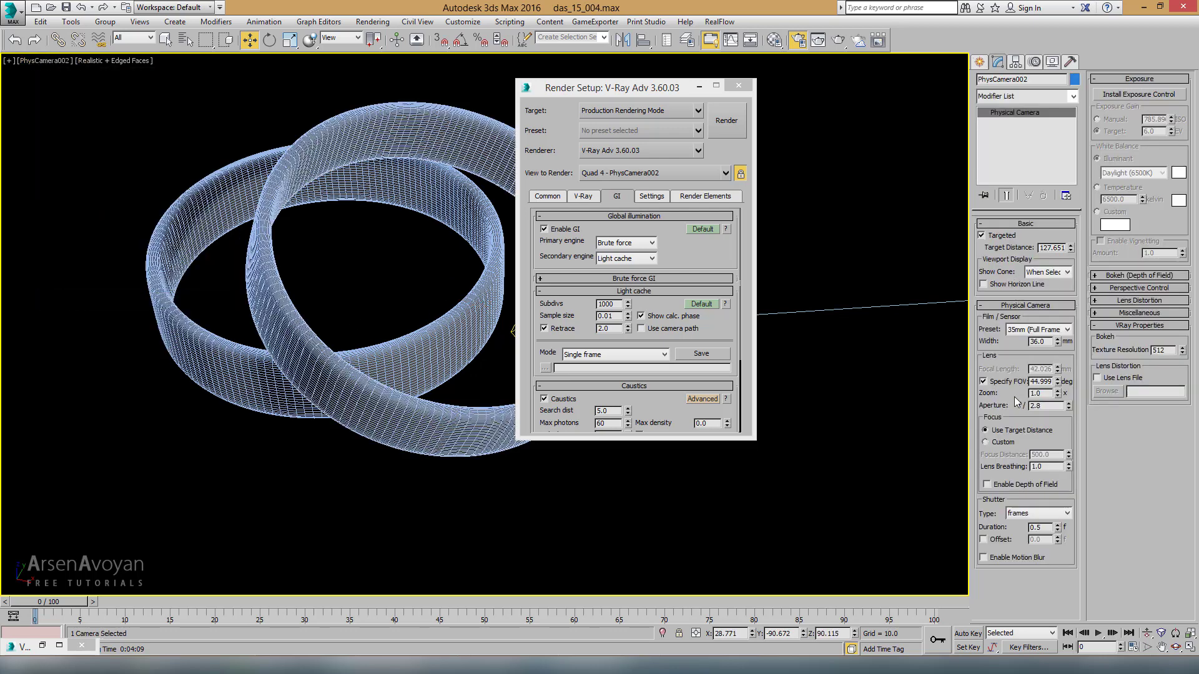
click(987, 484)
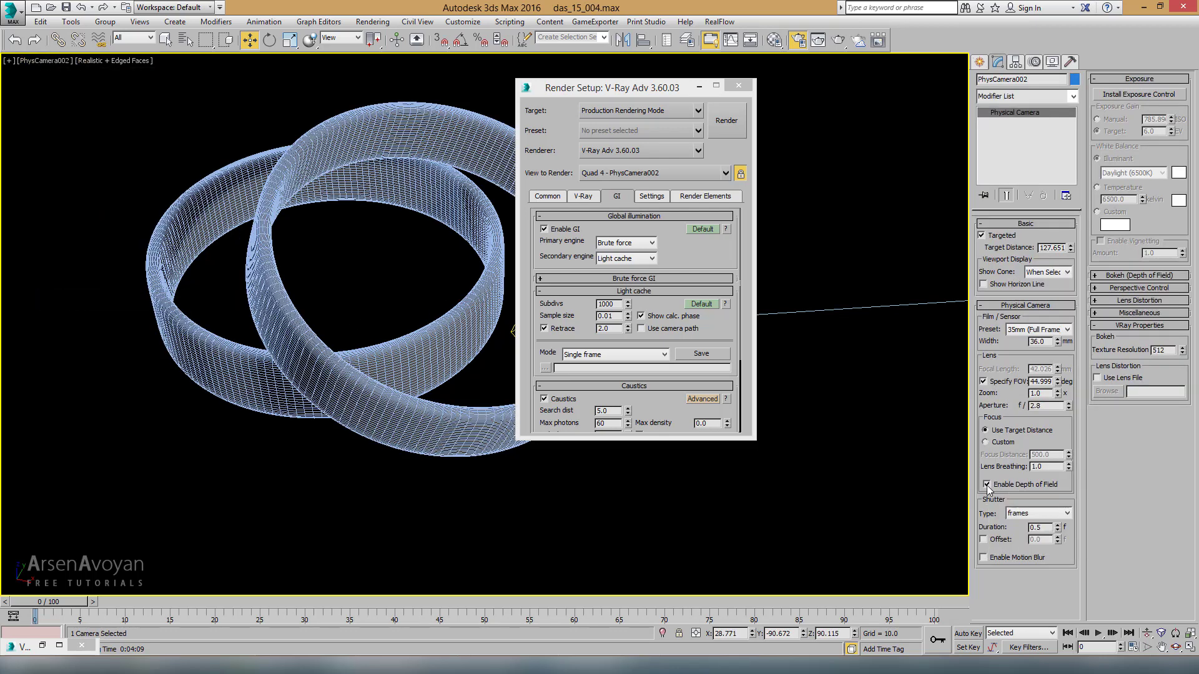
Close Render Setup and display the viewport as shaded instead of wireframe
click(738, 85)
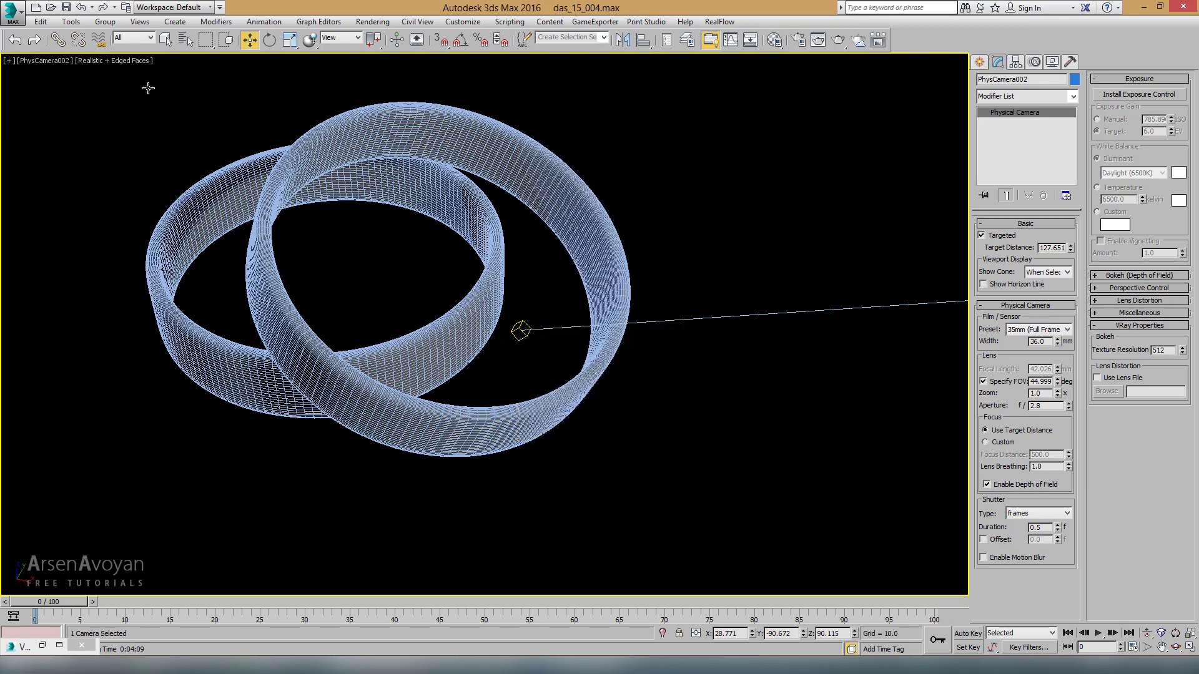
click(126, 61)
click(147, 88)
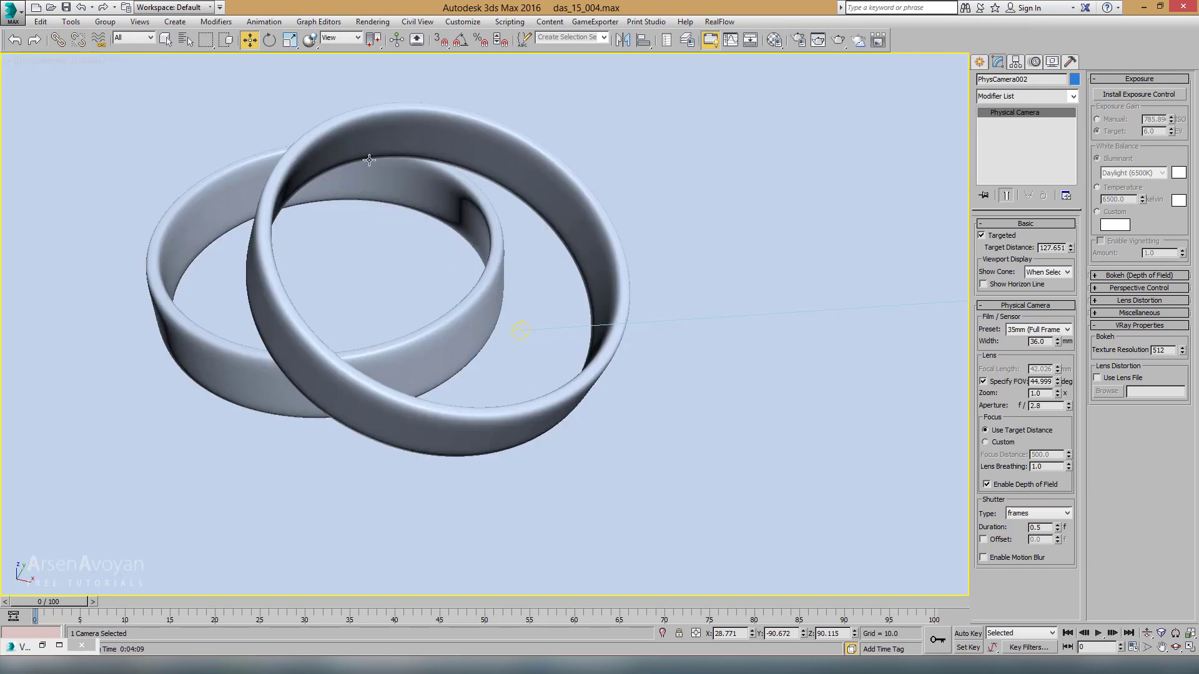
Make shaded viewports show material colours and give the camera view Realistic shading
key(alt+w)
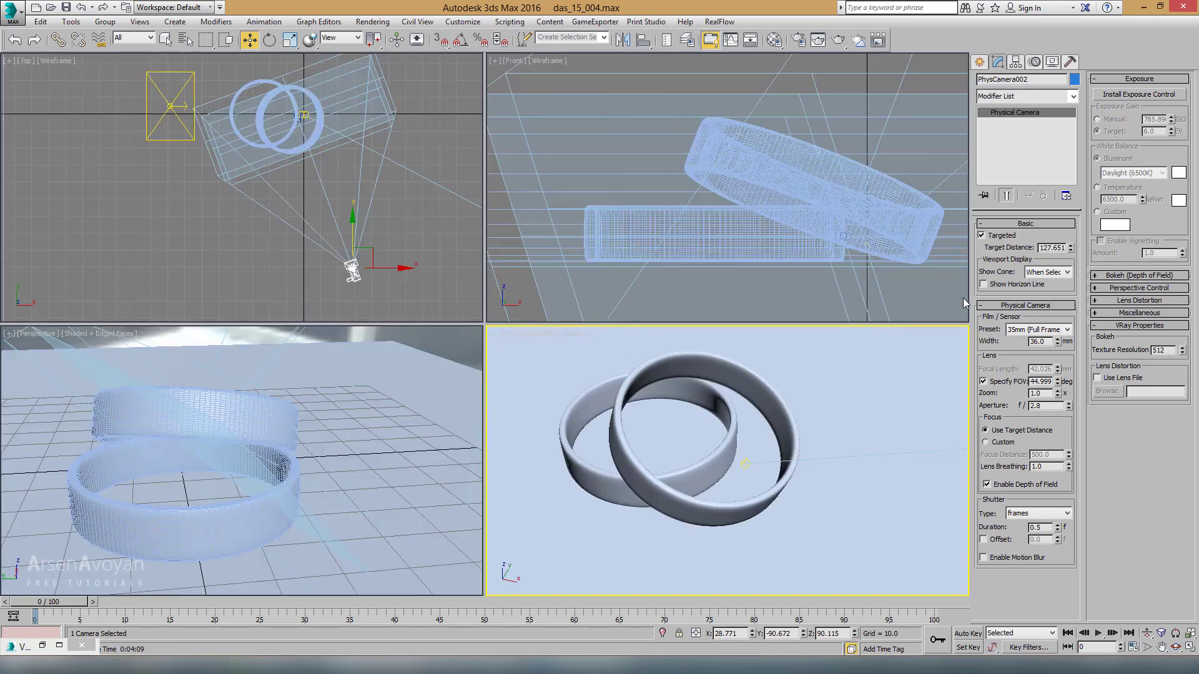
click(1052, 62)
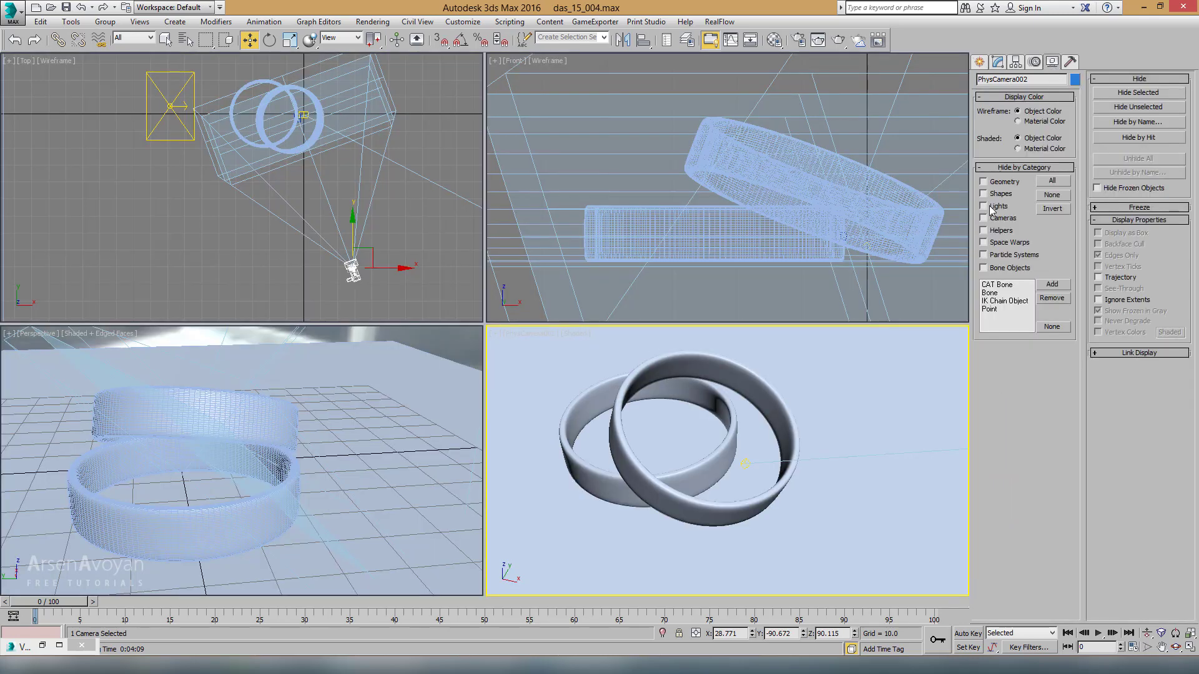
click(1018, 149)
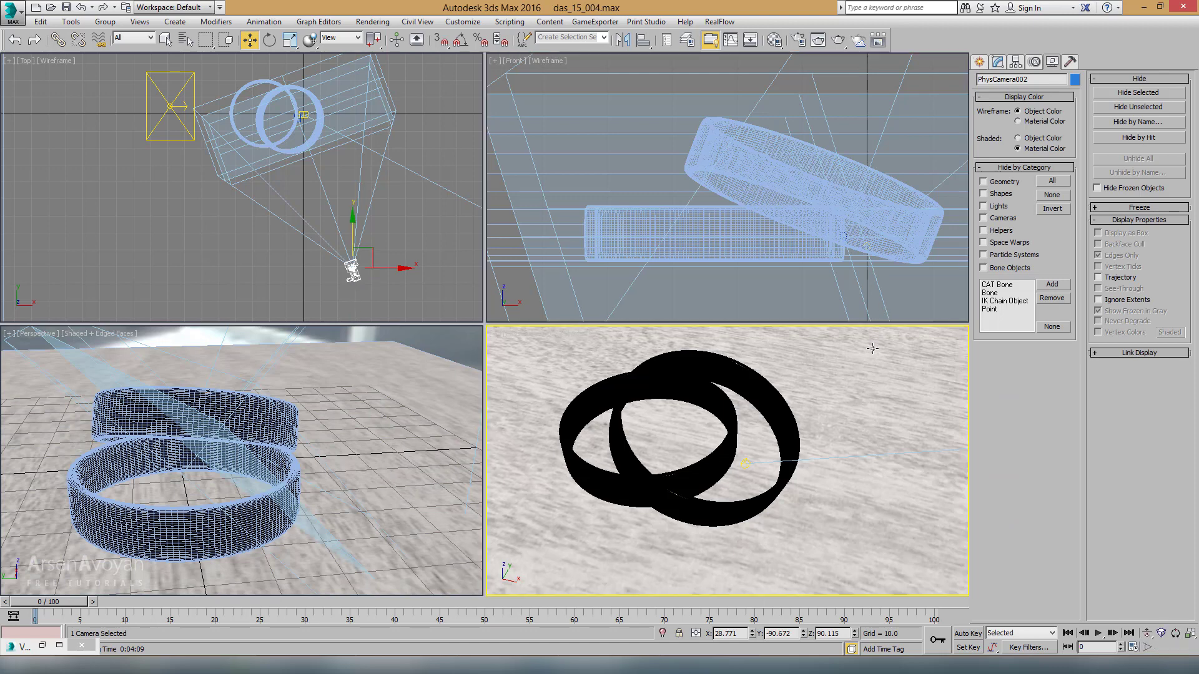
key(alt+w)
key(F3)
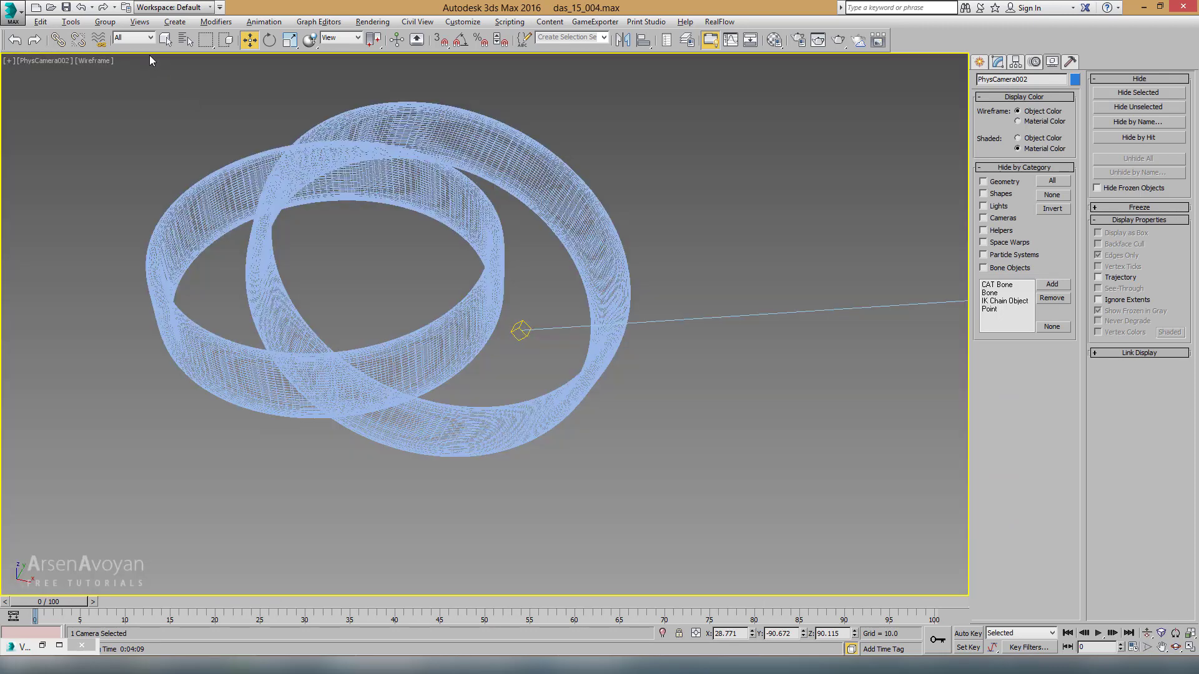
click(87, 62)
click(124, 77)
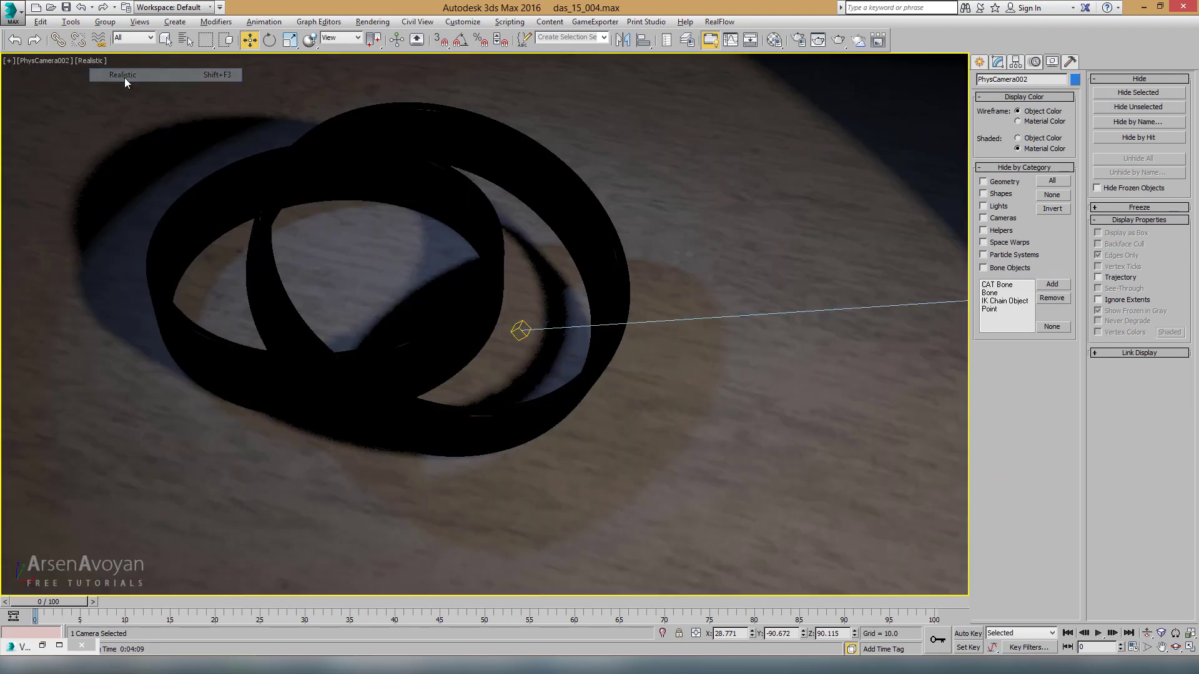
key(F3)
key(F3)
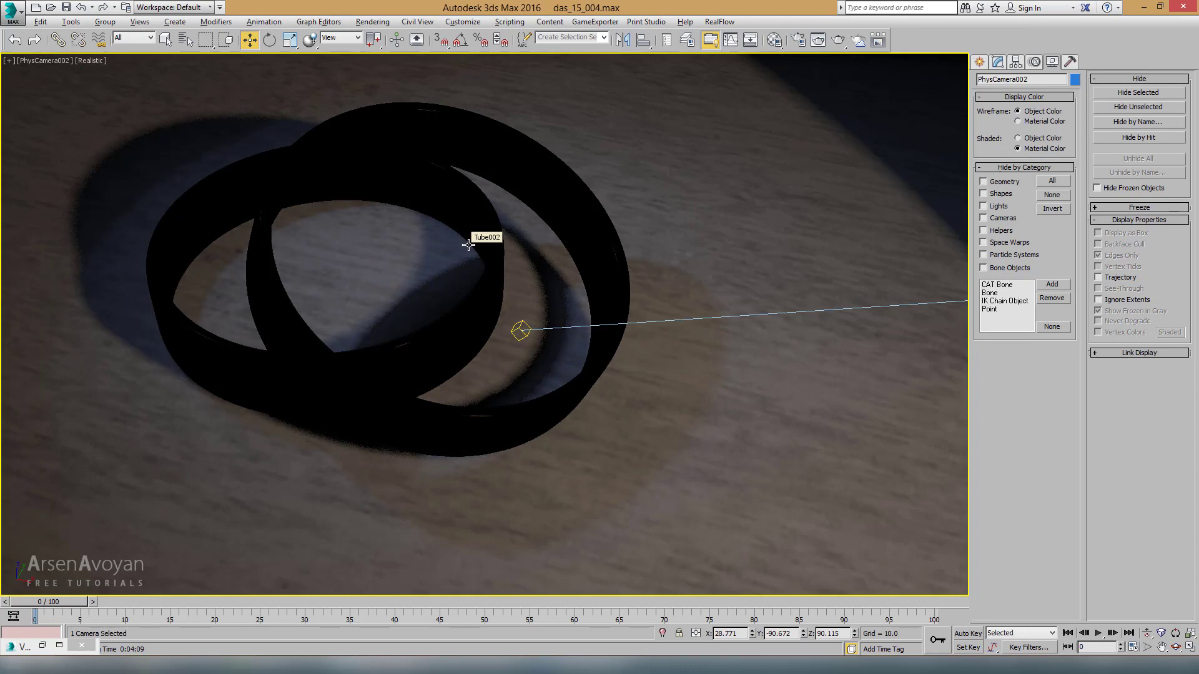
key(alt+w)
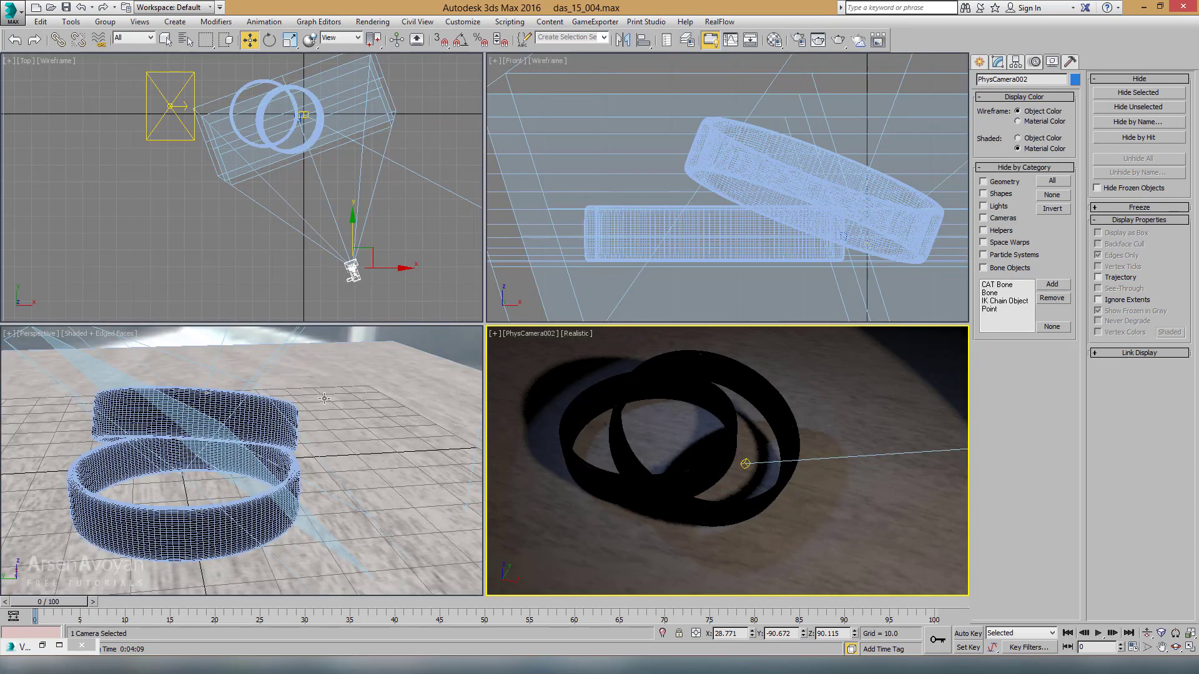
Bring up the physical camera parameters and check the maximized camera view
click(998, 62)
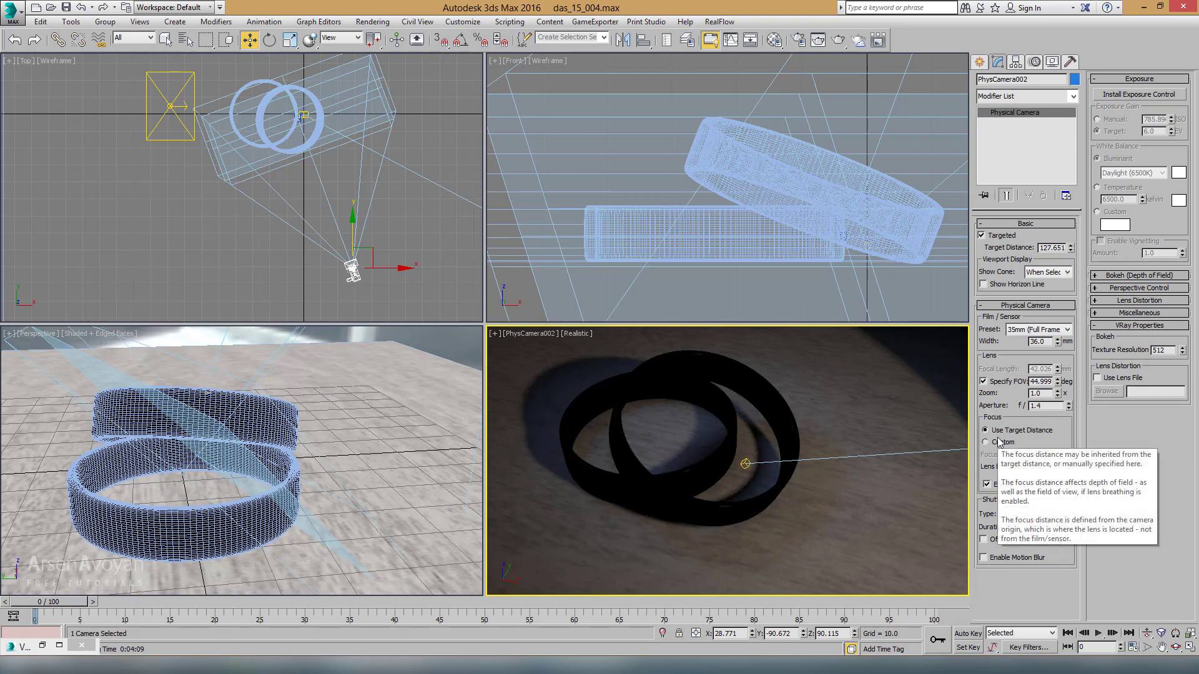
right_click(878, 310)
right_click(858, 391)
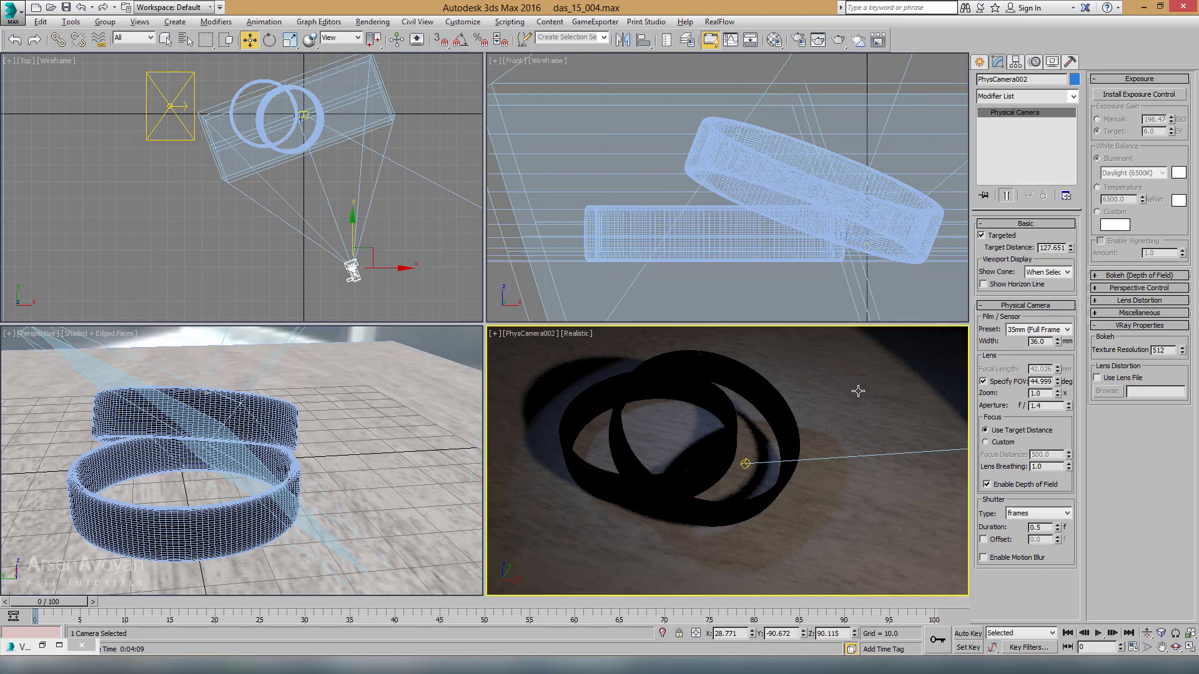
key(alt+w)
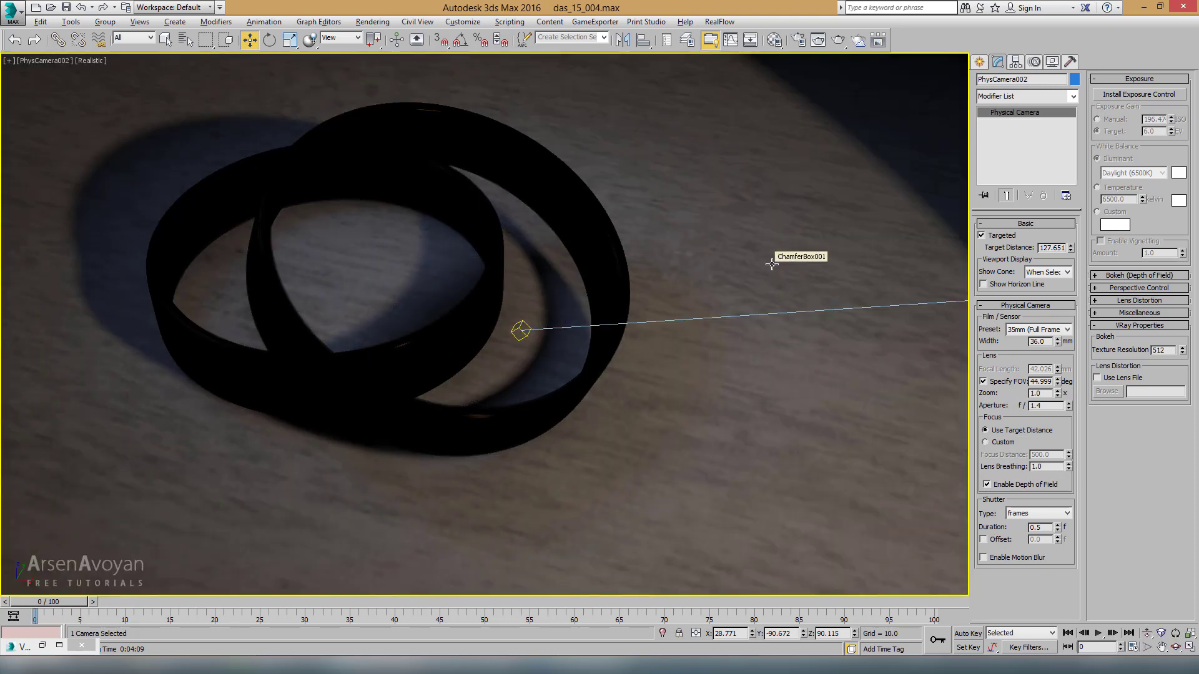
key(alt+w)
Orbit the maximized perspective view to see the camera cone, briefly toggling wireframe
right_click(395, 358)
key(alt+w)
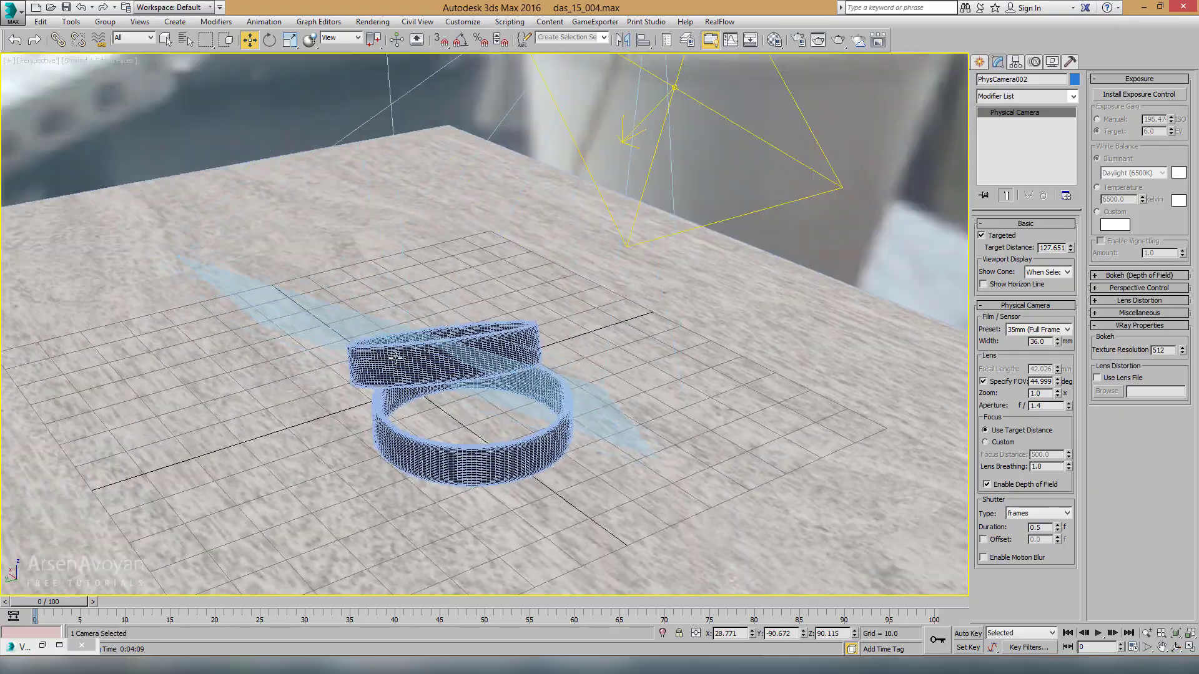
mouse_move(395, 358)
alt+middle_down()
mouse_move(497, 359)
mouse_move(457, 375)
alt+middle_up()
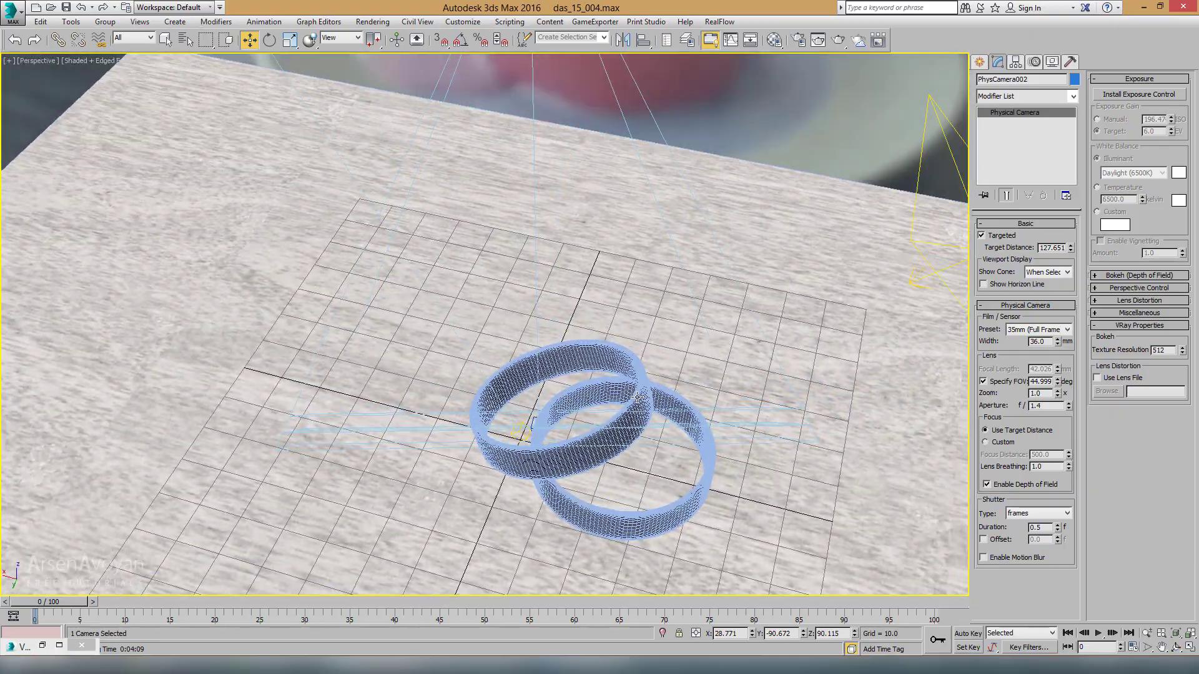
alt+middle_drag(644, 388, 403, 439)
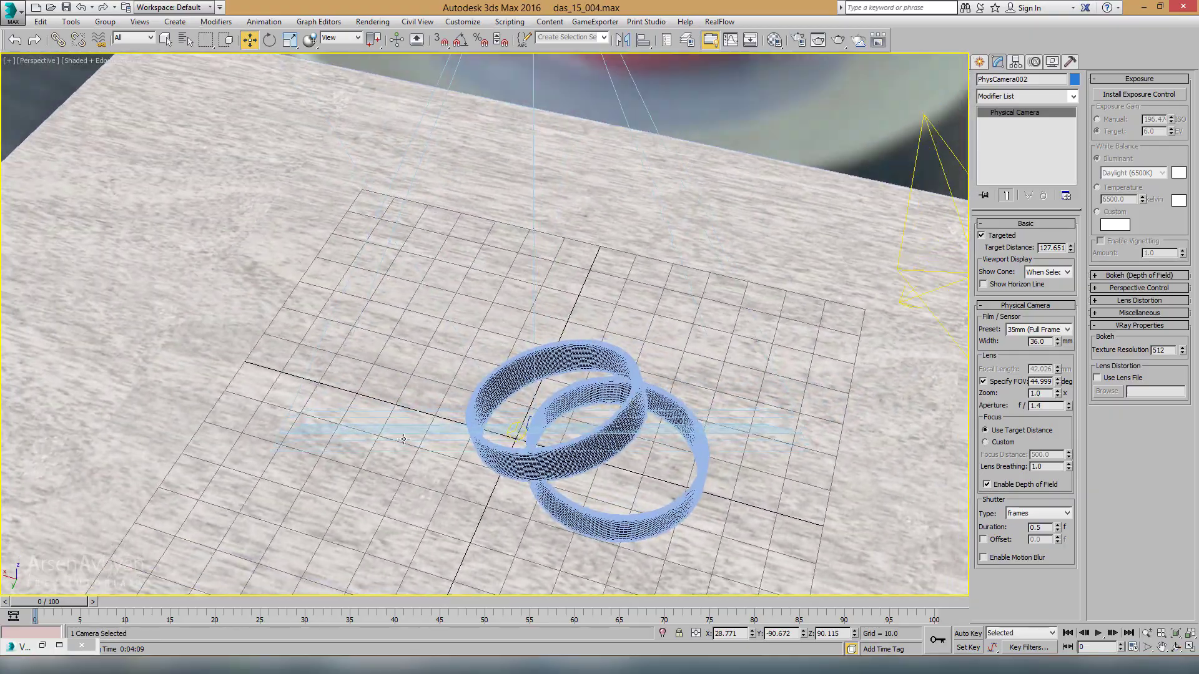
key(F3)
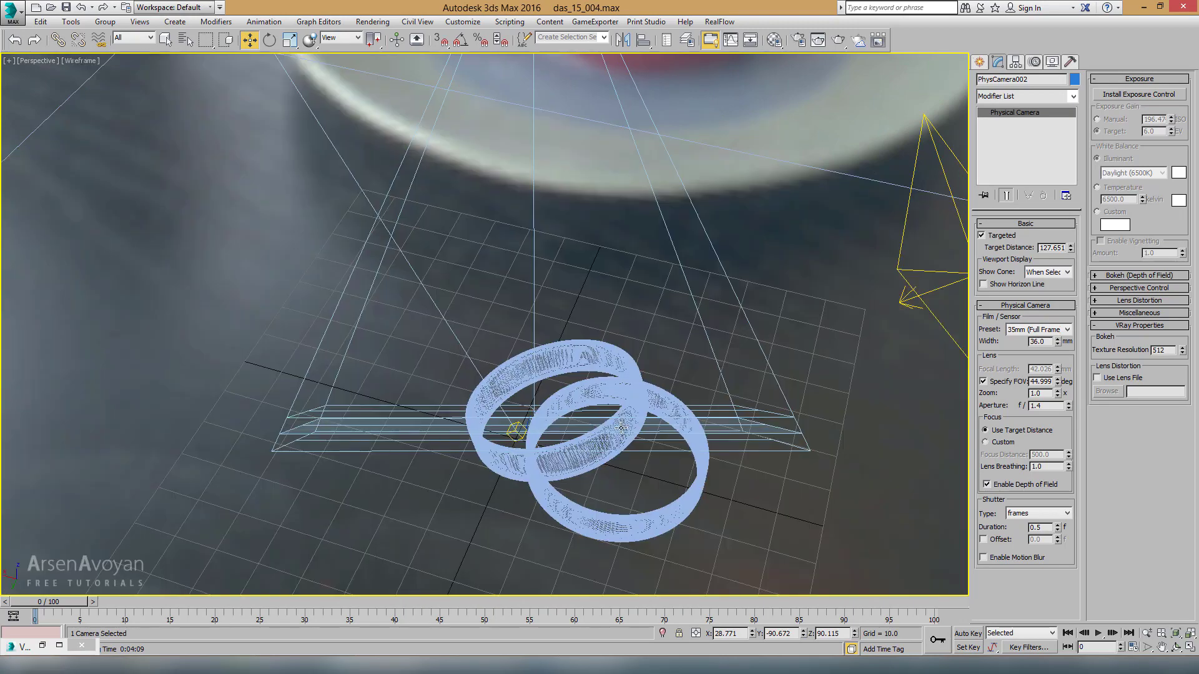
key(F3)
Inspect the camera view maximized, then return to four viewports and scroll the panel
key(alt+w)
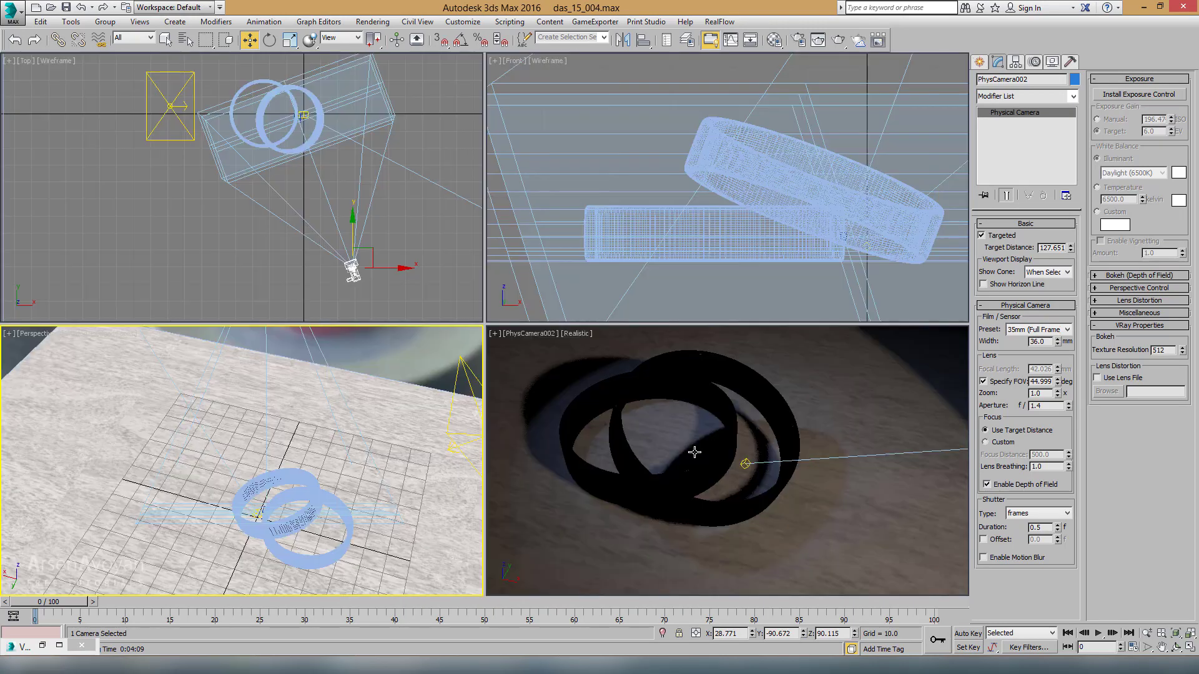
right_click(694, 452)
key(alt+w)
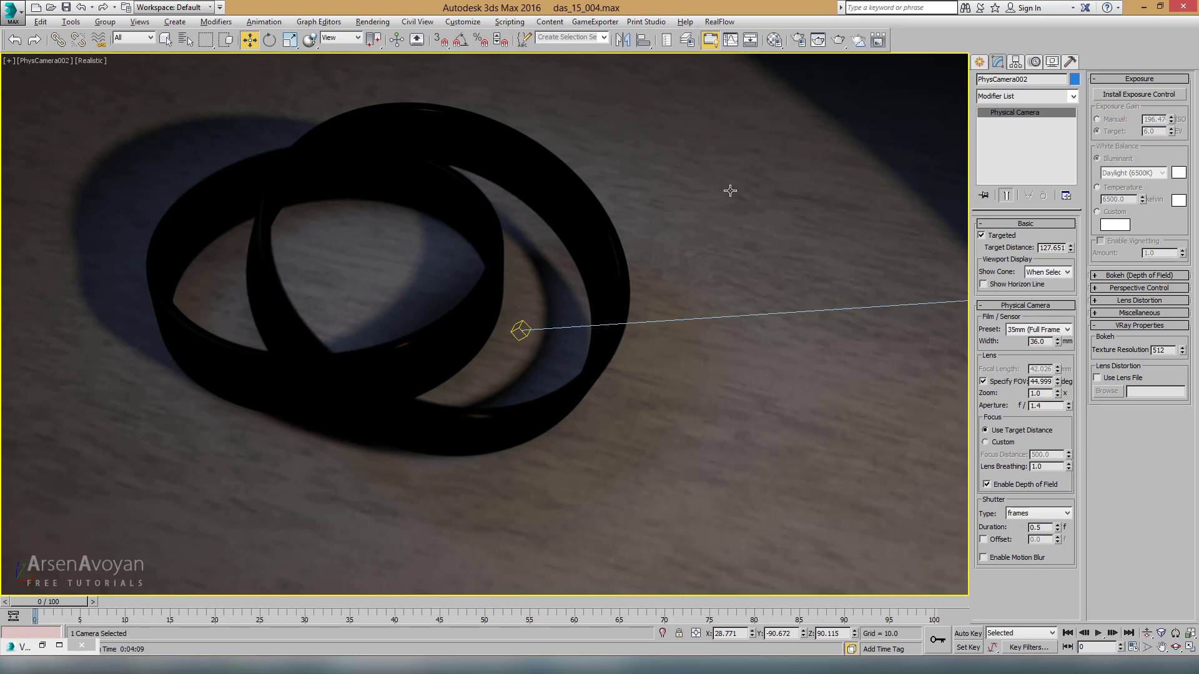
key(alt+w)
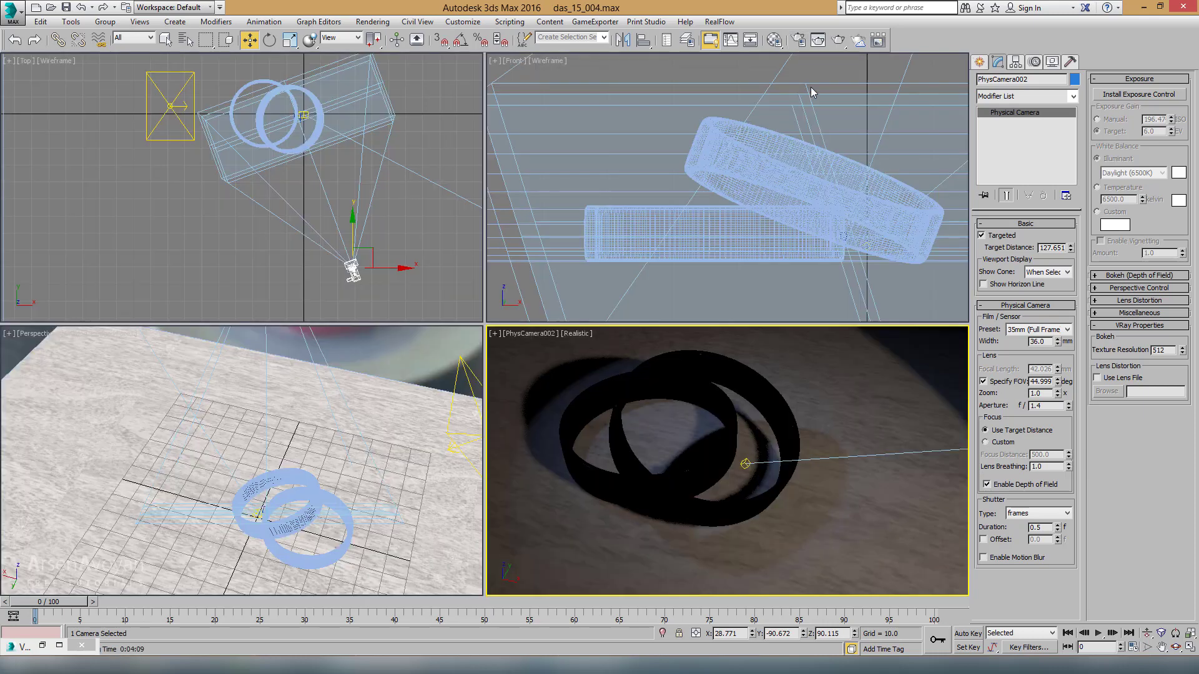
scroll(811, 91, down, 4)
scroll(781, 119, down, 4)
scroll(740, 152, down, 3)
Set VRayLight001's caustic subdivs to 10000 through its V-Ray properties
click(688, 214)
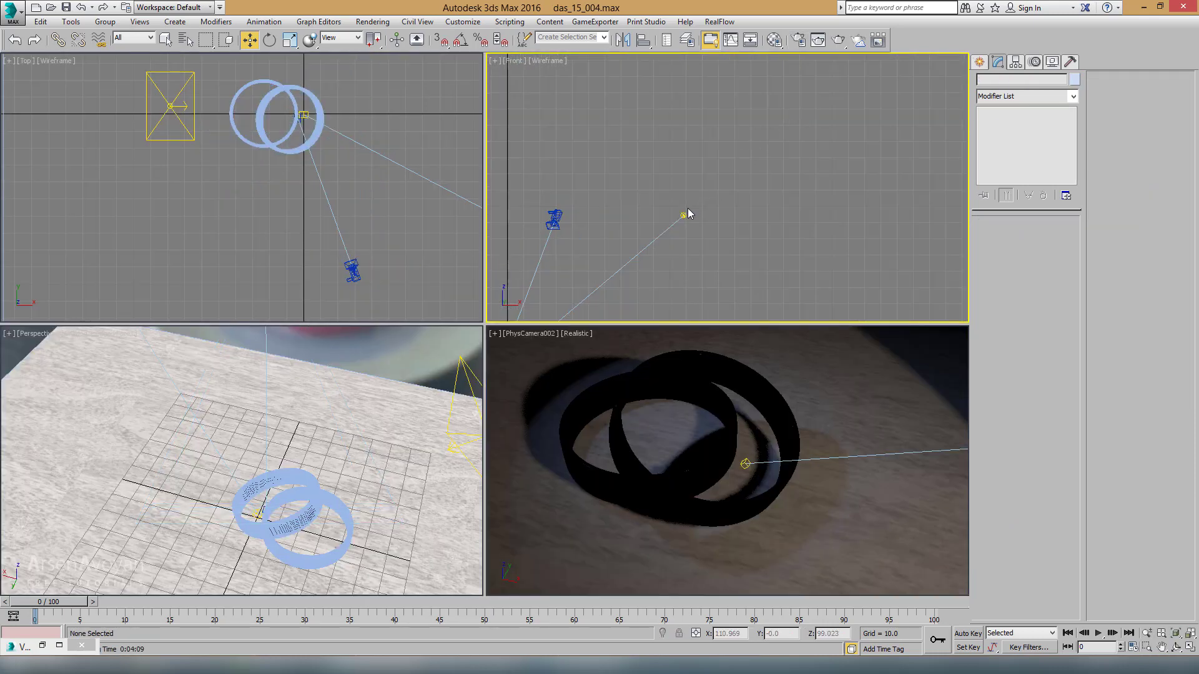
click(684, 216)
right_click(681, 214)
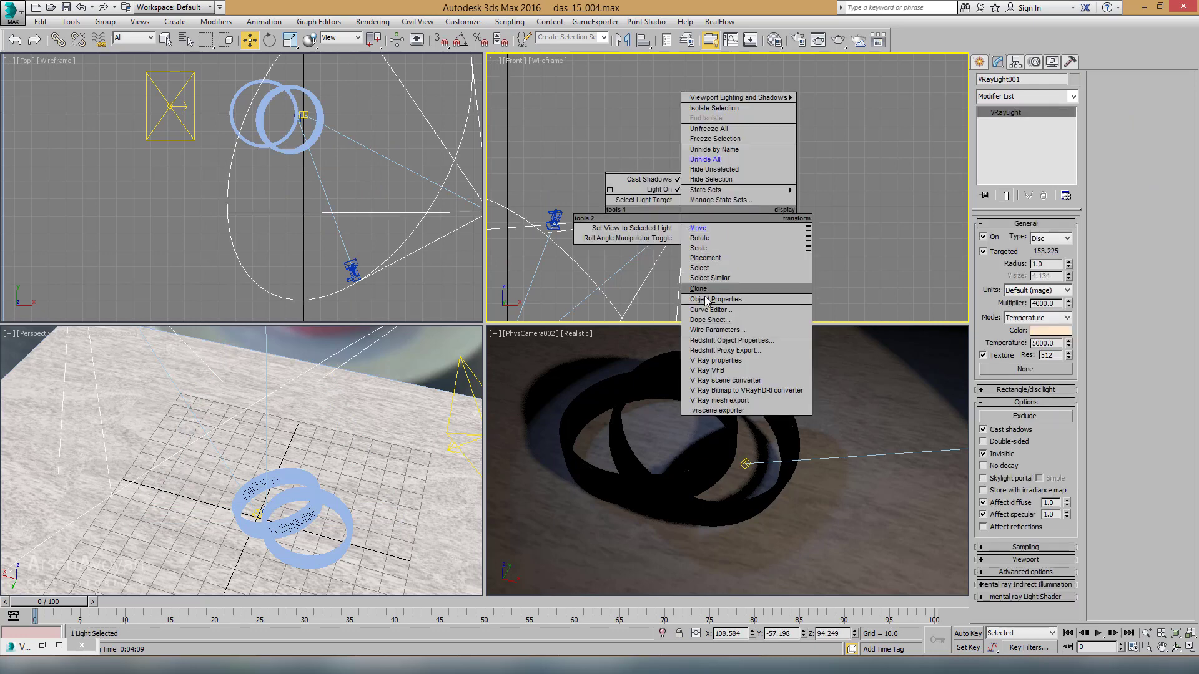
click(720, 361)
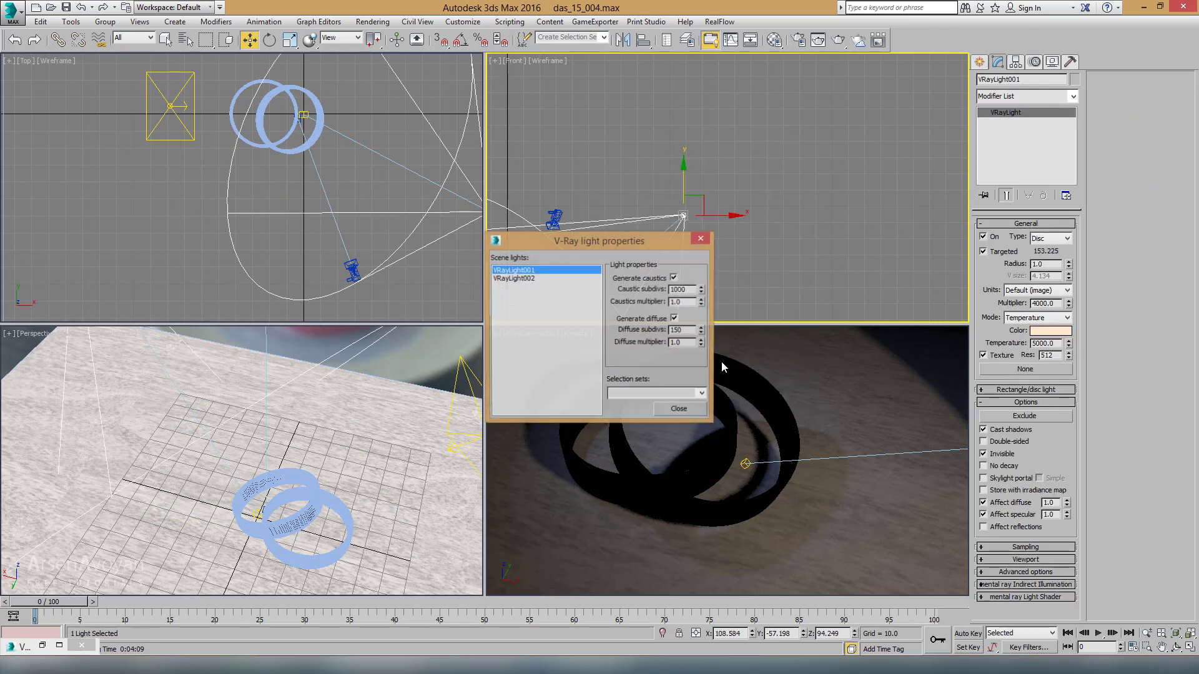
double_click(682, 290)
text(1)
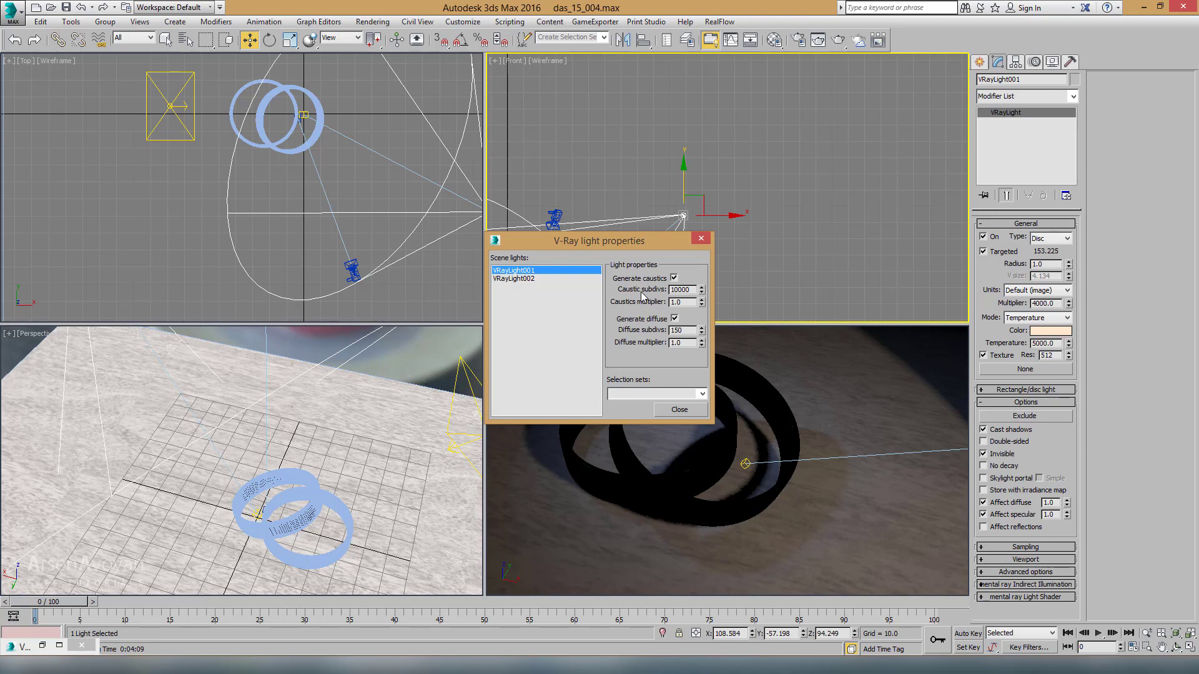
click(672, 410)
key(alt+w)
Cancel the caustics render, activate the VRayDenoiser render element, and re-render the camera view
click(837, 40)
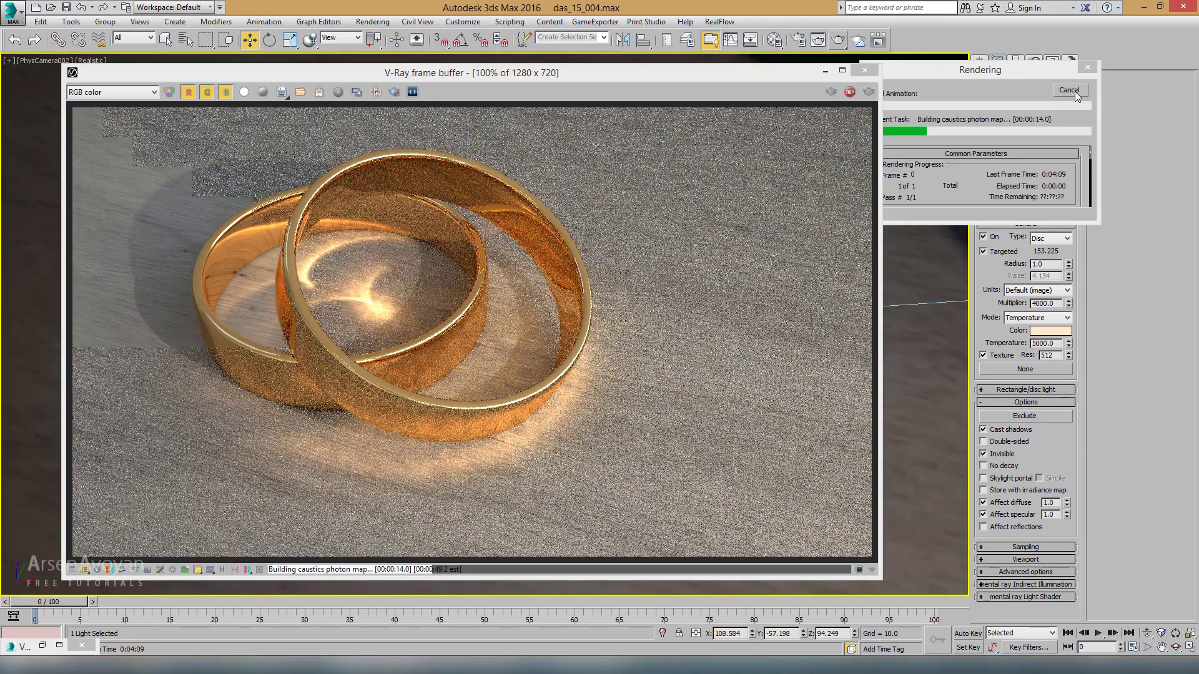
click(1074, 91)
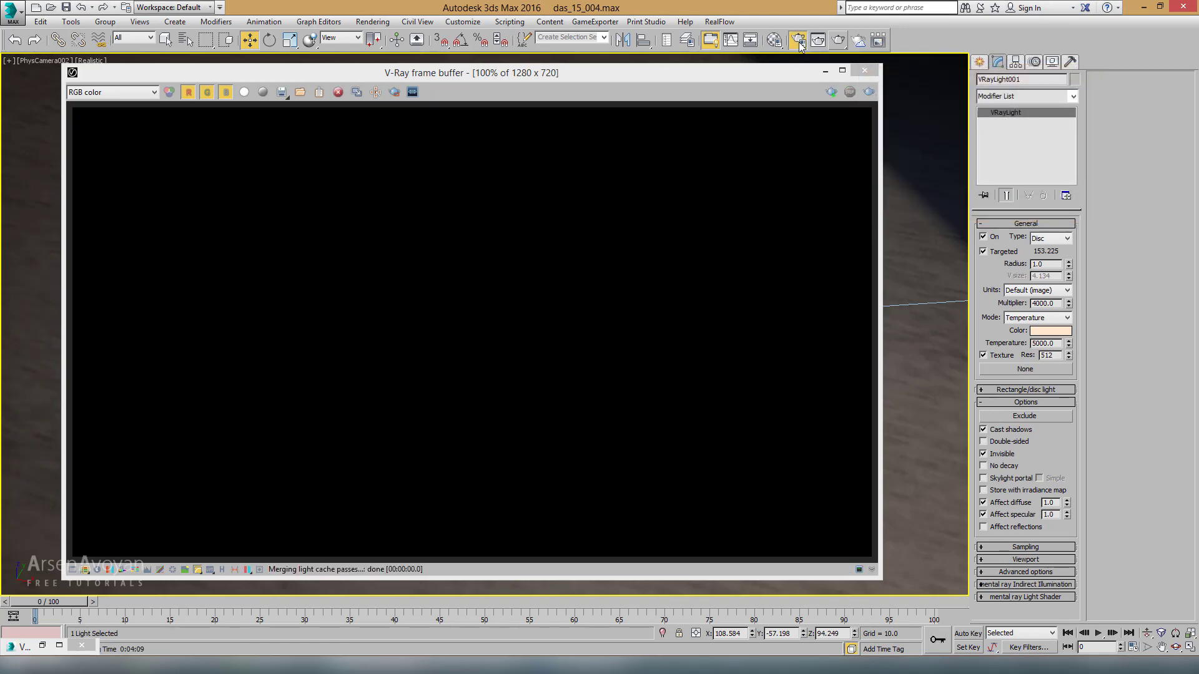
click(799, 41)
click(709, 199)
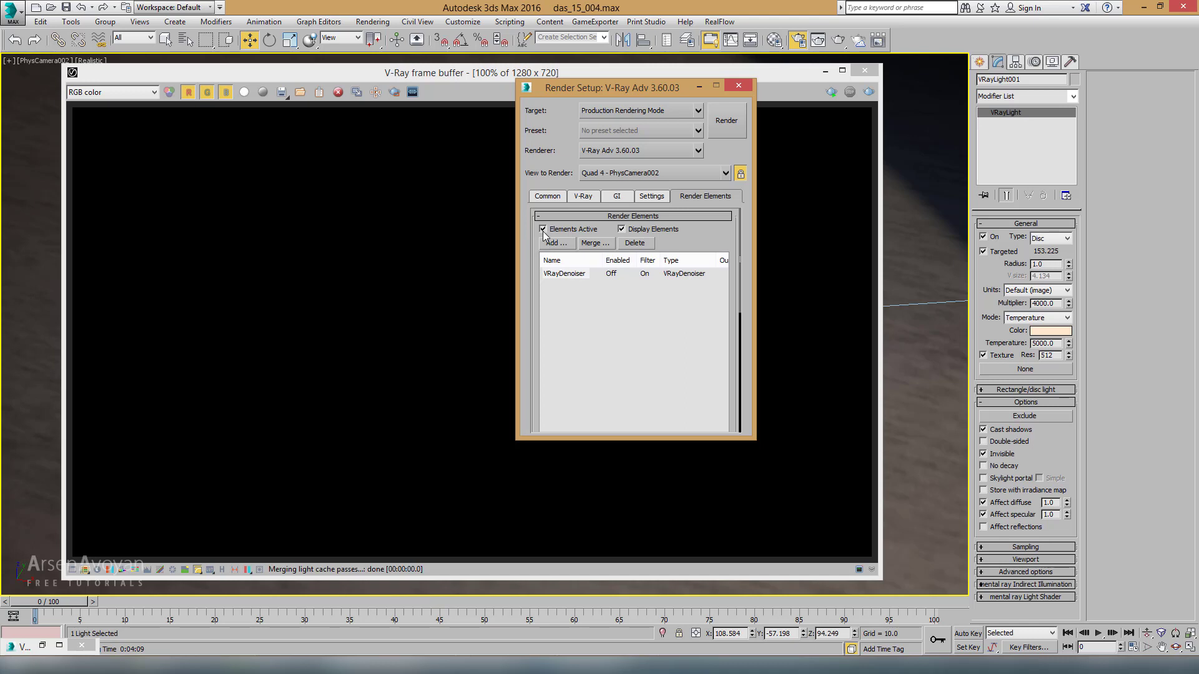
click(731, 134)
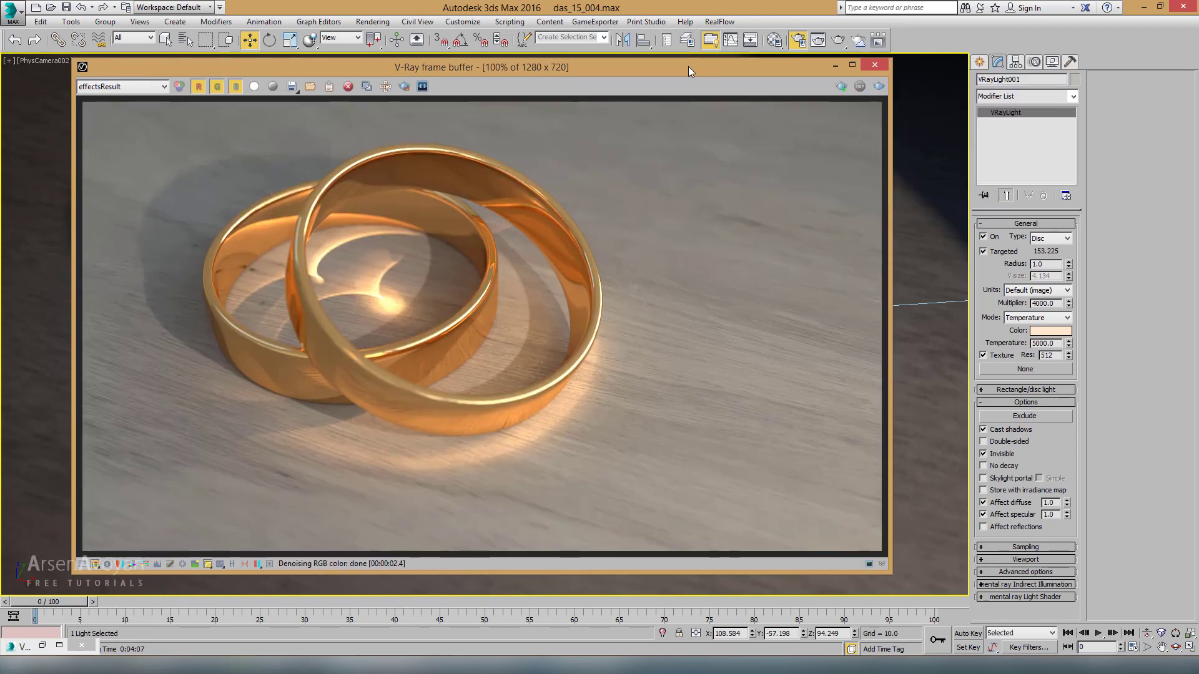
Shift the frame buffer left and open the Material Editor on the 02 - Default VRayMtl
drag(688, 72, 687, 71)
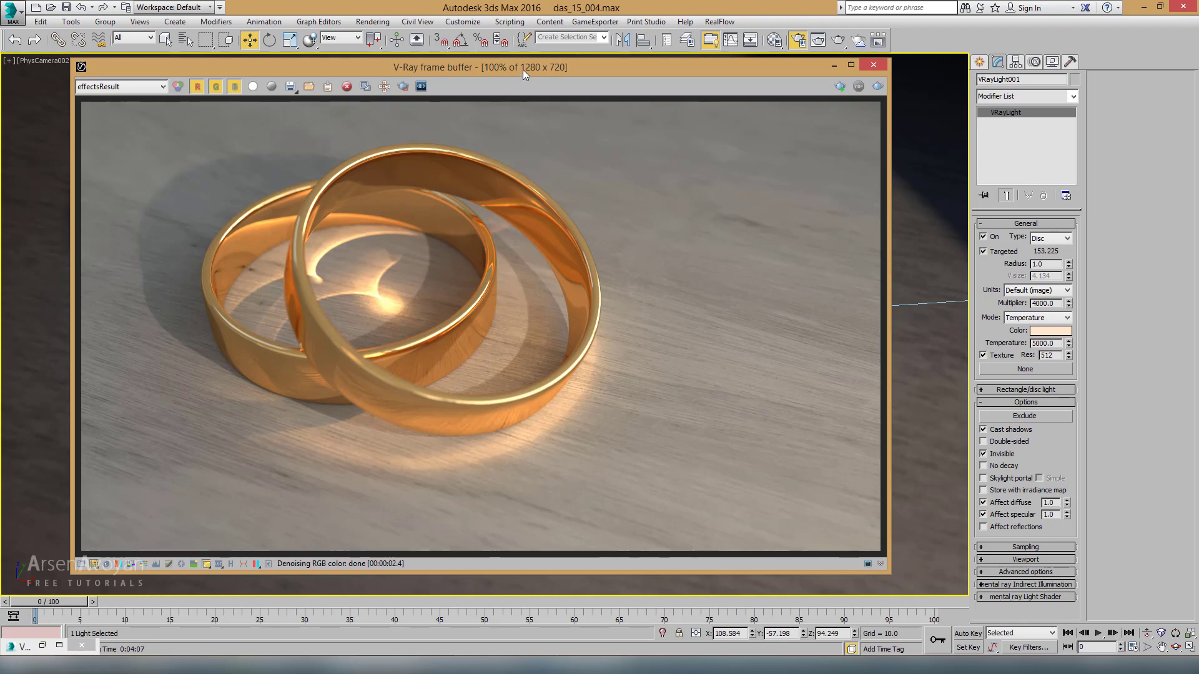
drag(523, 69, 502, 71)
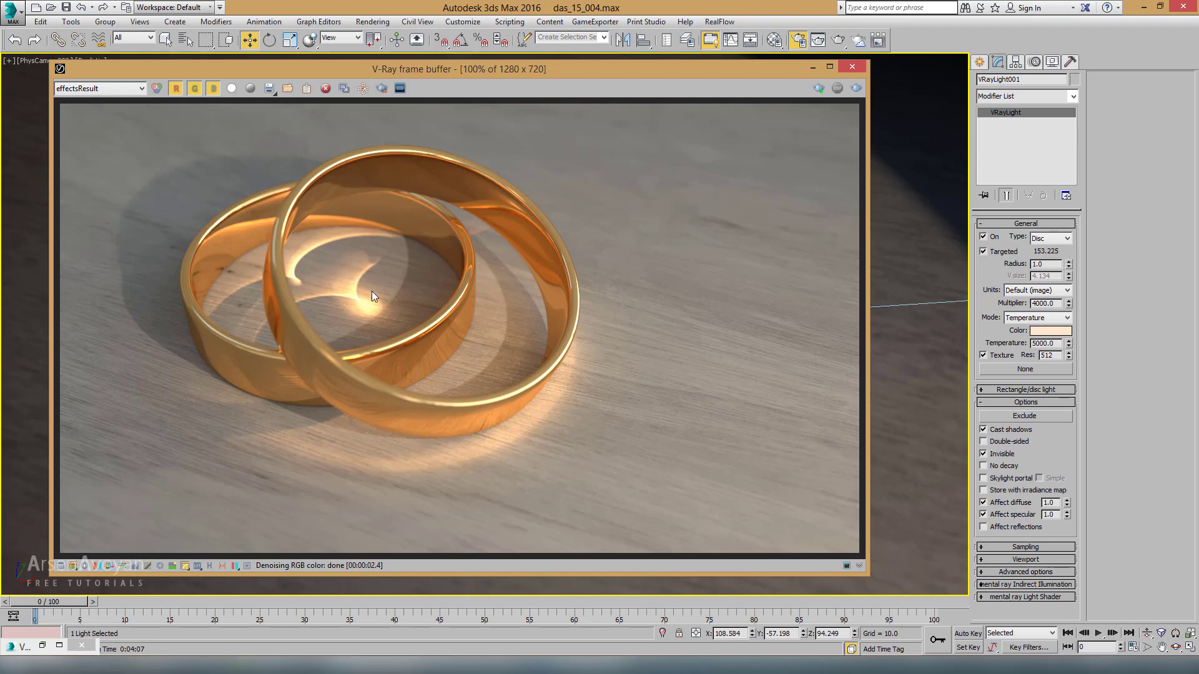
click(775, 39)
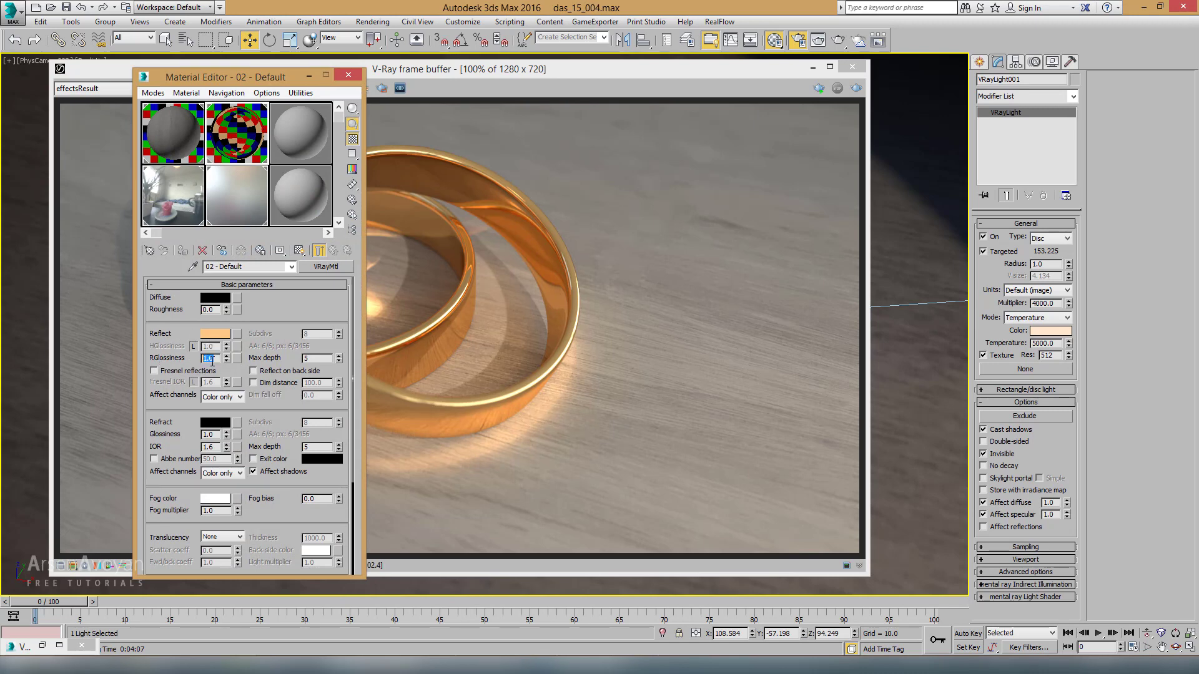
Select the reflection glossiness field, drag the Material Editor right to compare, then close it
click(215, 360)
drag(299, 77, 770, 69)
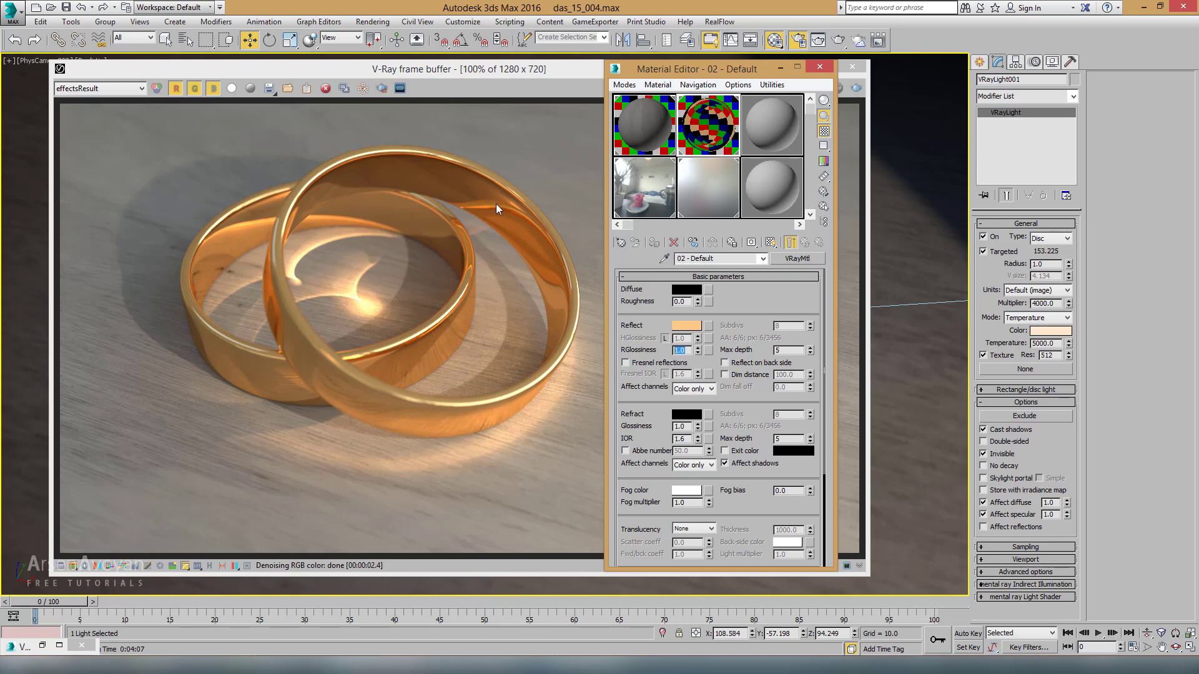
click(448, 200)
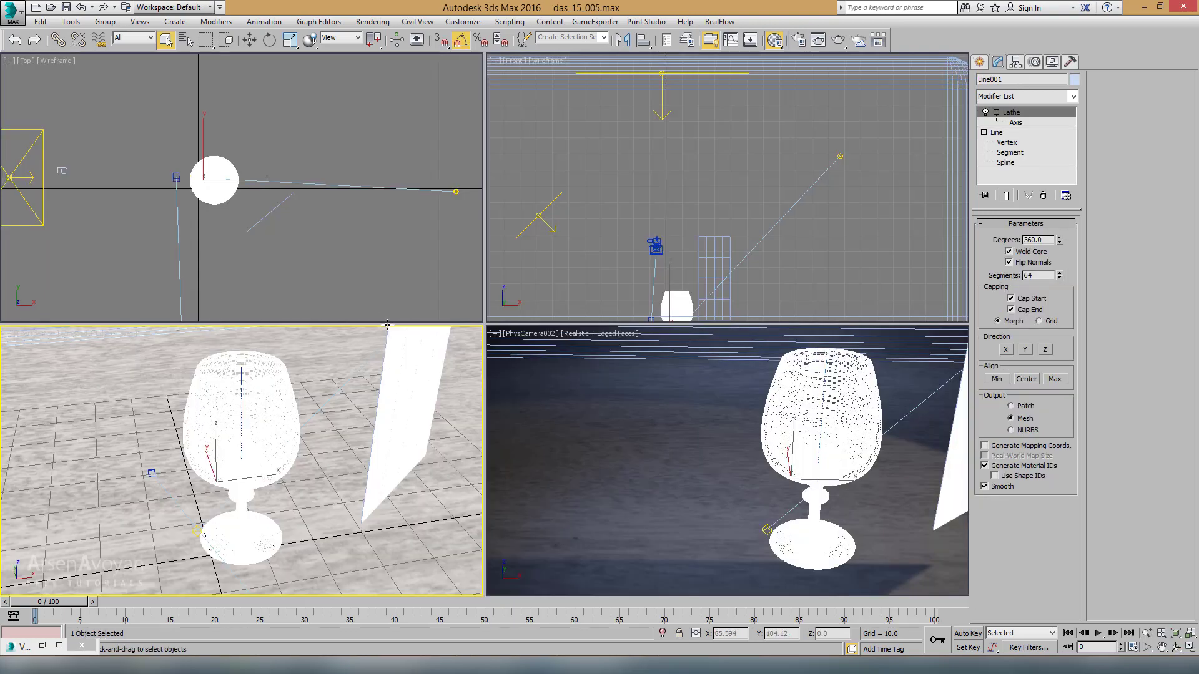
key(alt+w)
mouse_move(421, 345)
alt+middle_down()
mouse_move(474, 343)
mouse_move(570, 302)
mouse_move(631, 295)
mouse_move(512, 273)
mouse_move(505, 320)
alt+middle_up()
alt+middle_drag(601, 259, 542, 268)
key(shift+z)
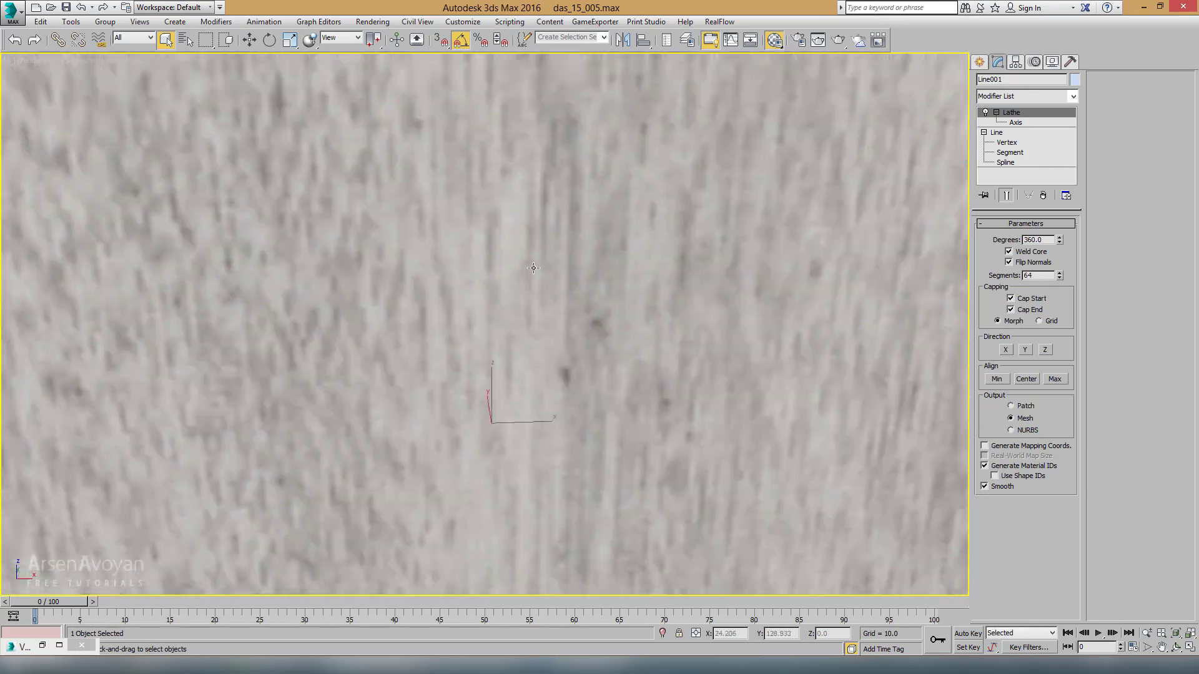
key(shift+z)
key(alt+w)
right_click(361, 207)
key(alt+w)
scroll(360, 207, down, 5)
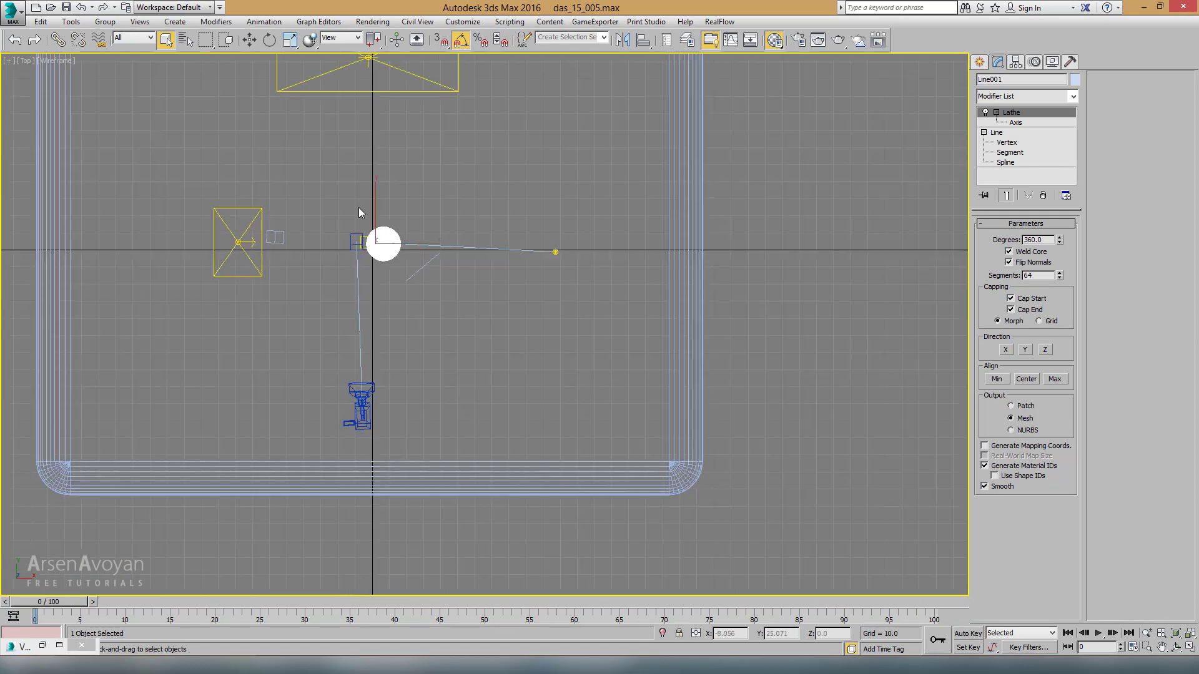
click(369, 291)
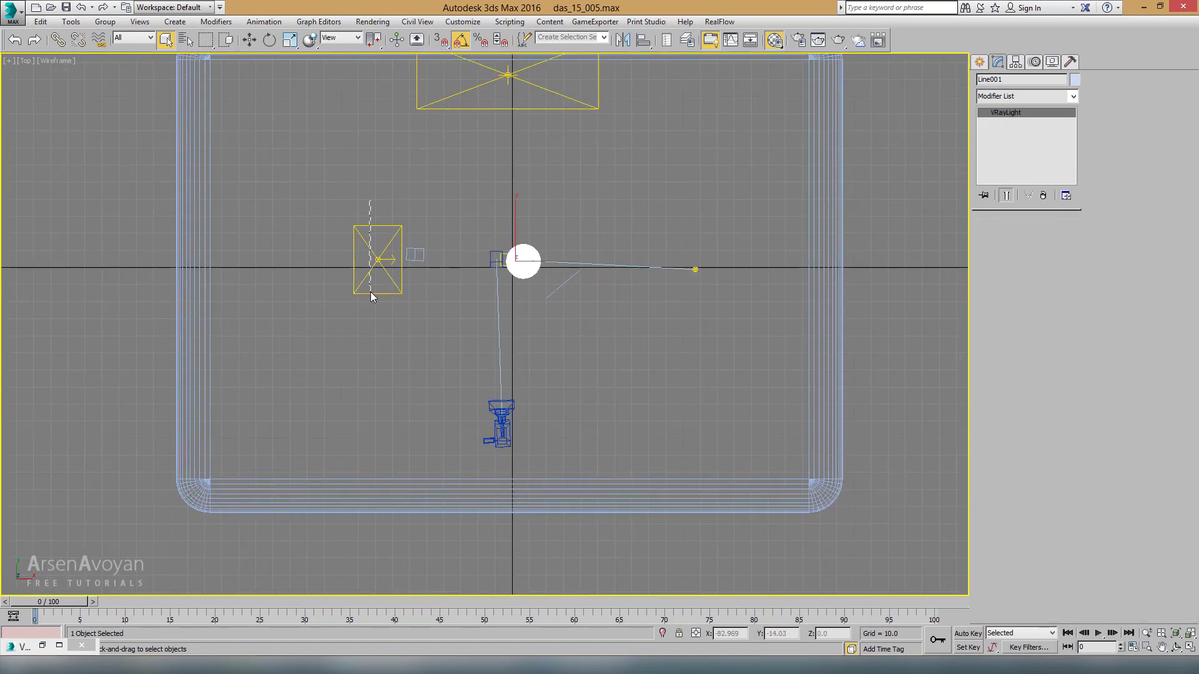
click(695, 271)
middle_drag(527, 128, 540, 224)
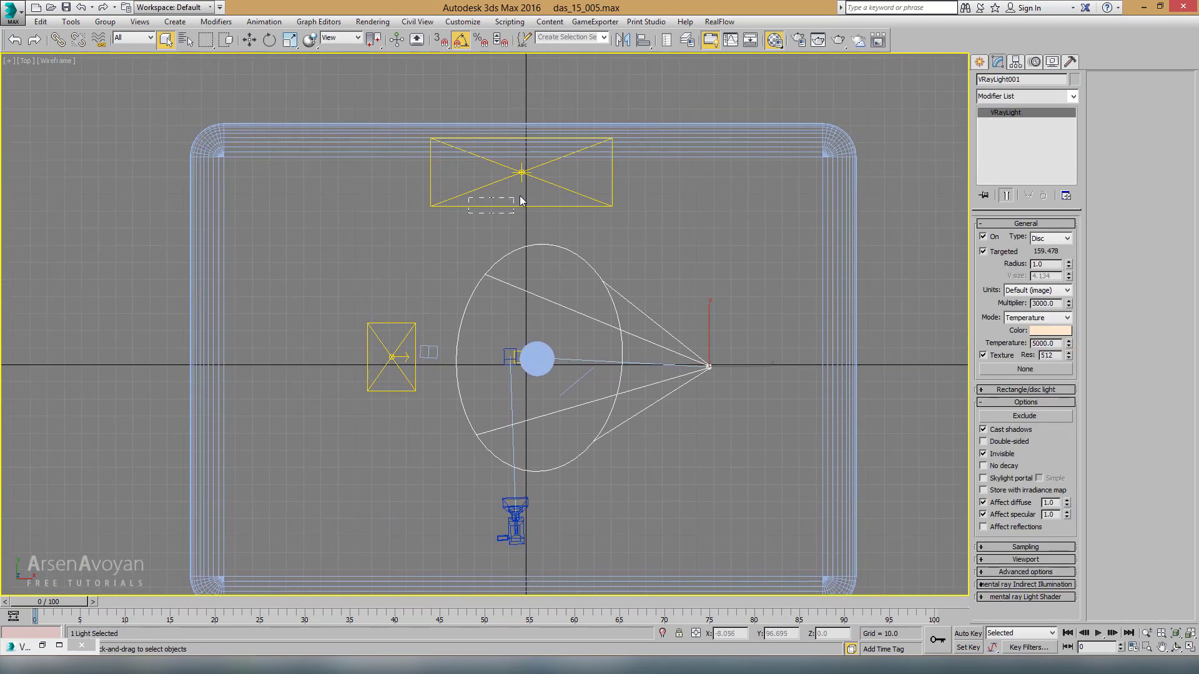
click(537, 167)
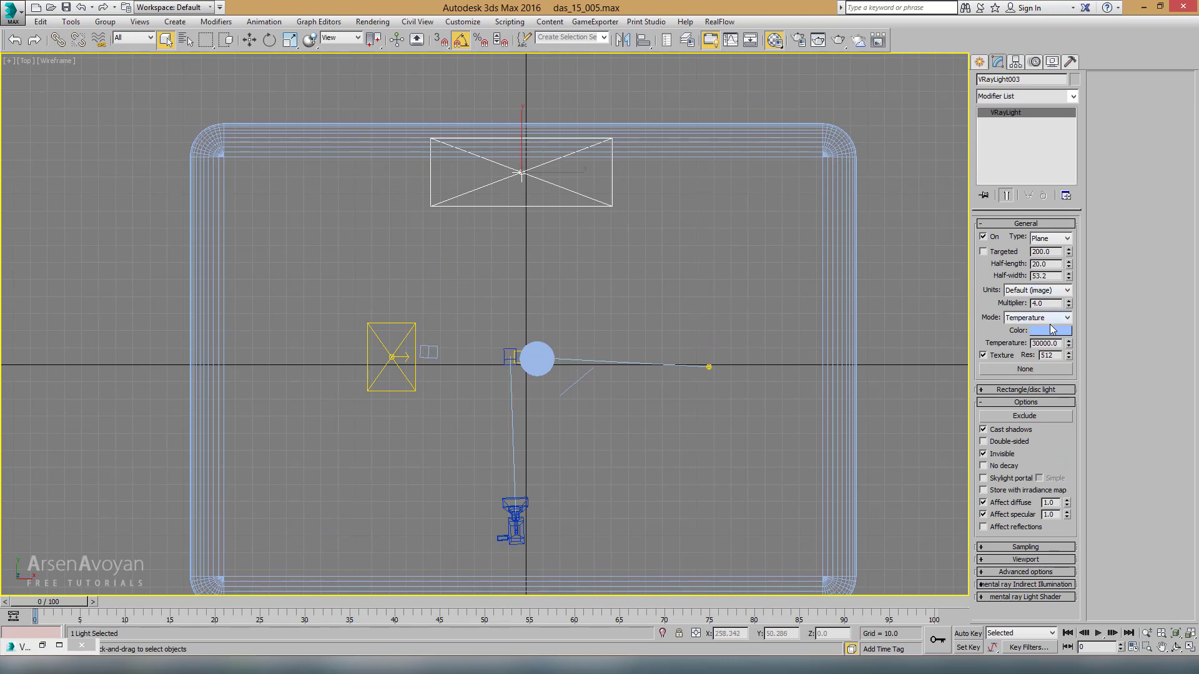
key(alt+w)
right_click(768, 209)
key(alt+w)
scroll(682, 205, down, 2)
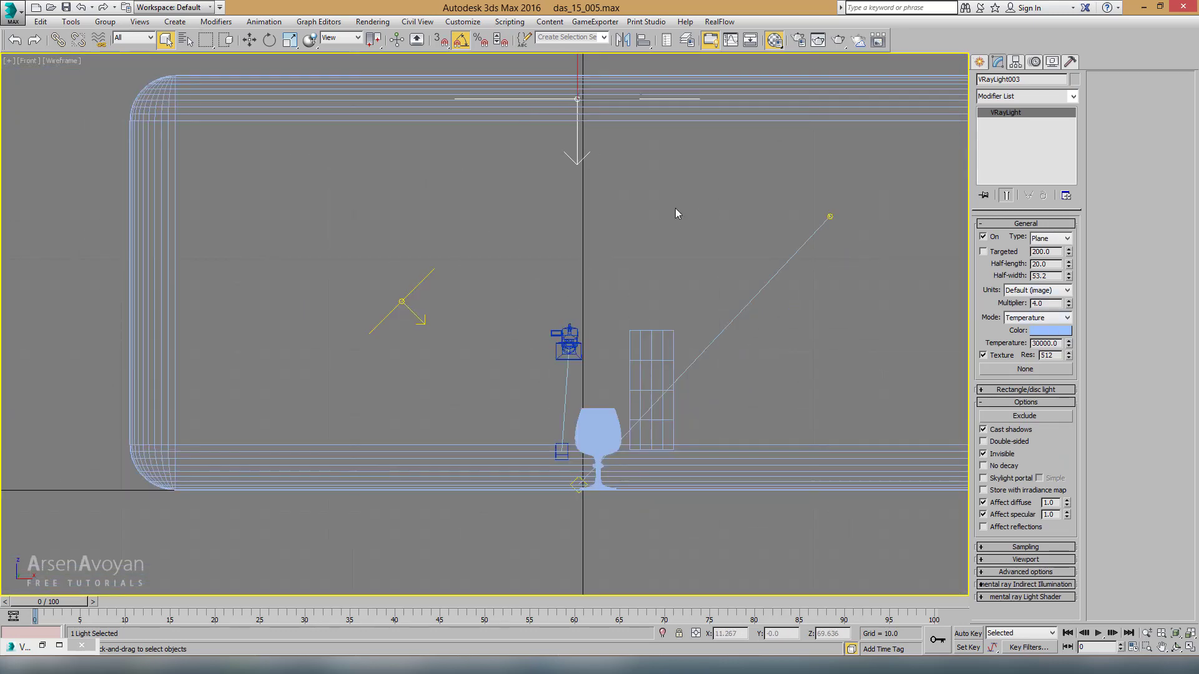
key(ctrl+z)
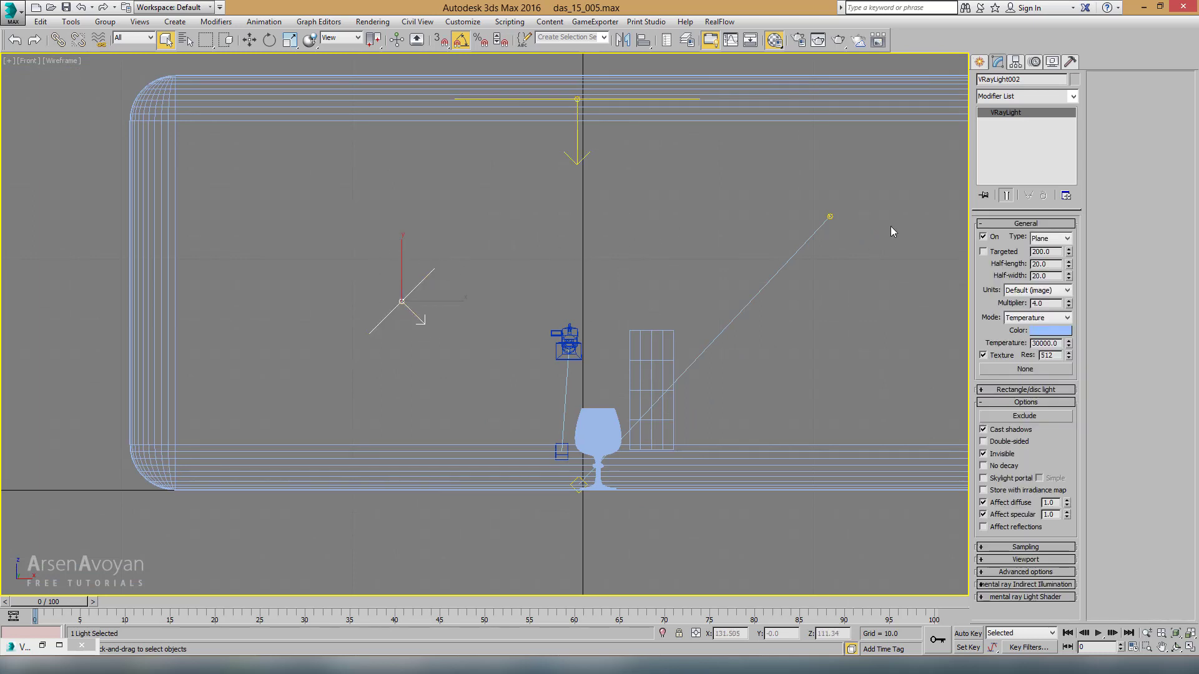
middle_drag(723, 257, 674, 264)
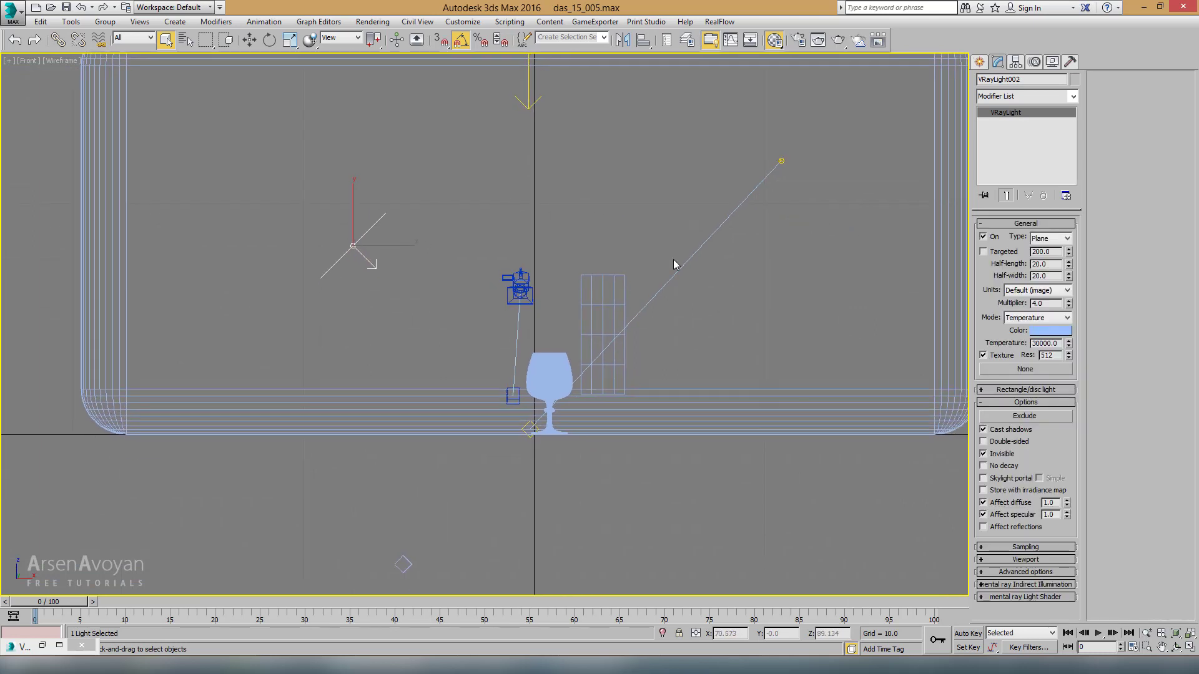
drag(590, 237, 602, 311)
Maximize the perspective view and orbit around the white soft box plane
key(alt+w)
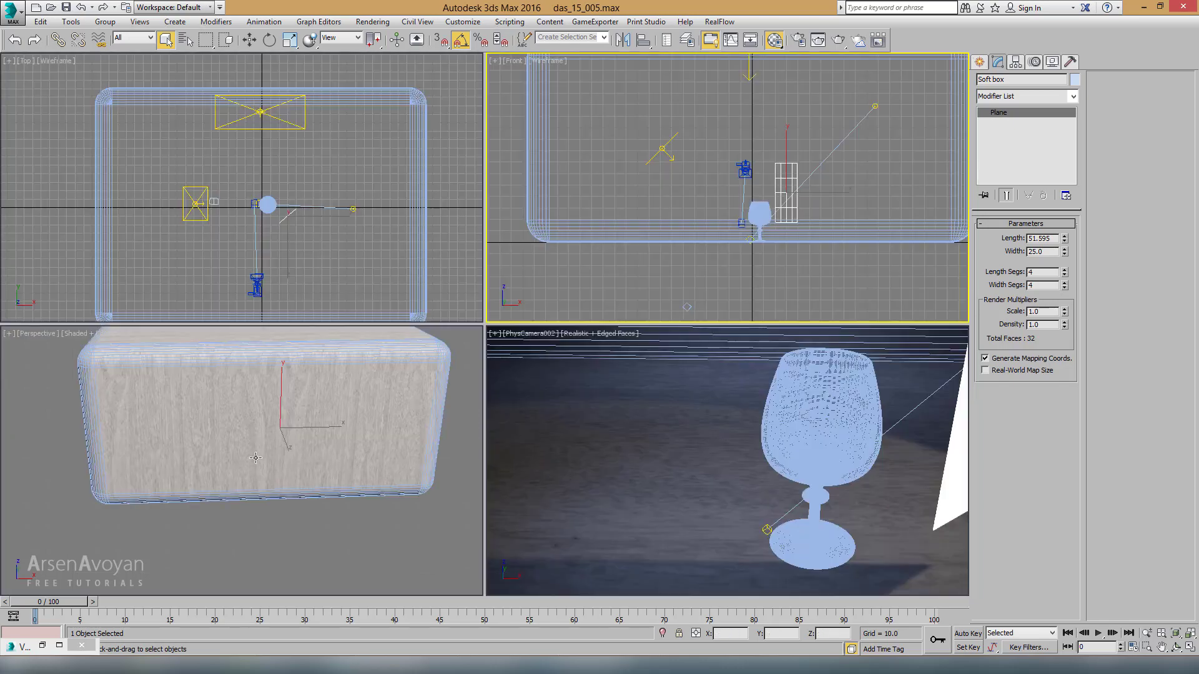
right_click(254, 455)
key(alt+w)
scroll(449, 334, up, 5)
scroll(506, 335, up, 3)
alt+middle_drag(507, 334, 1116, 214)
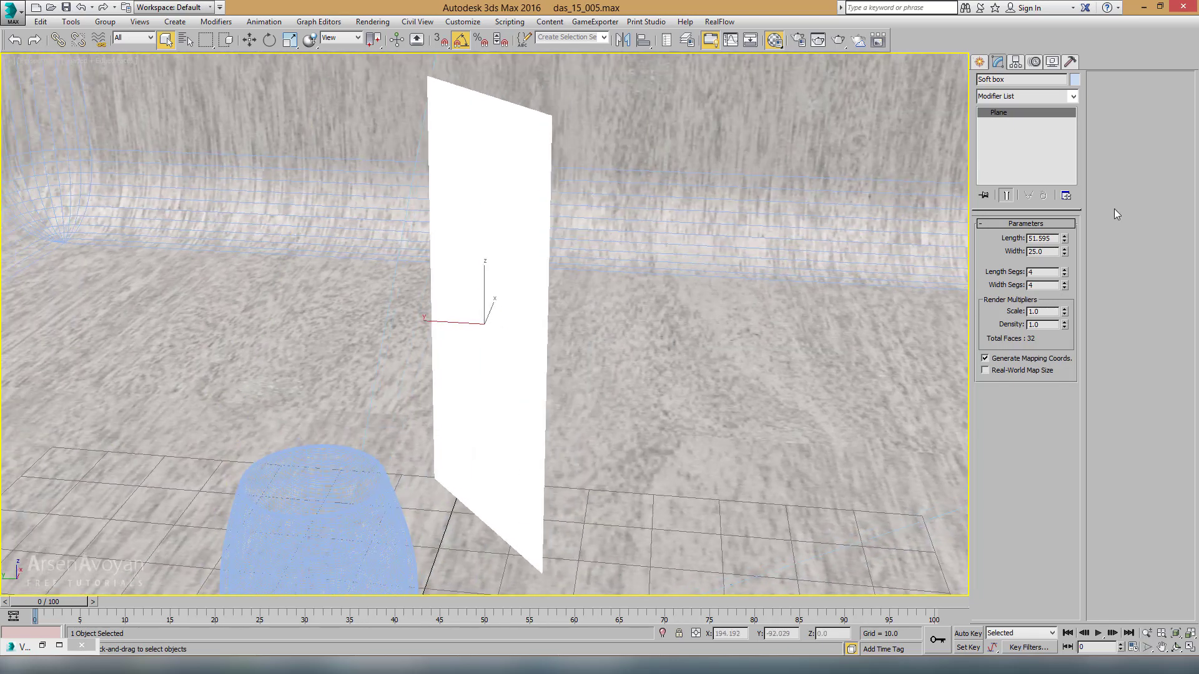
Inspect the soft box's white material: its Gradient Ramp self-illumination map and 2.0 multiplier
key(m)
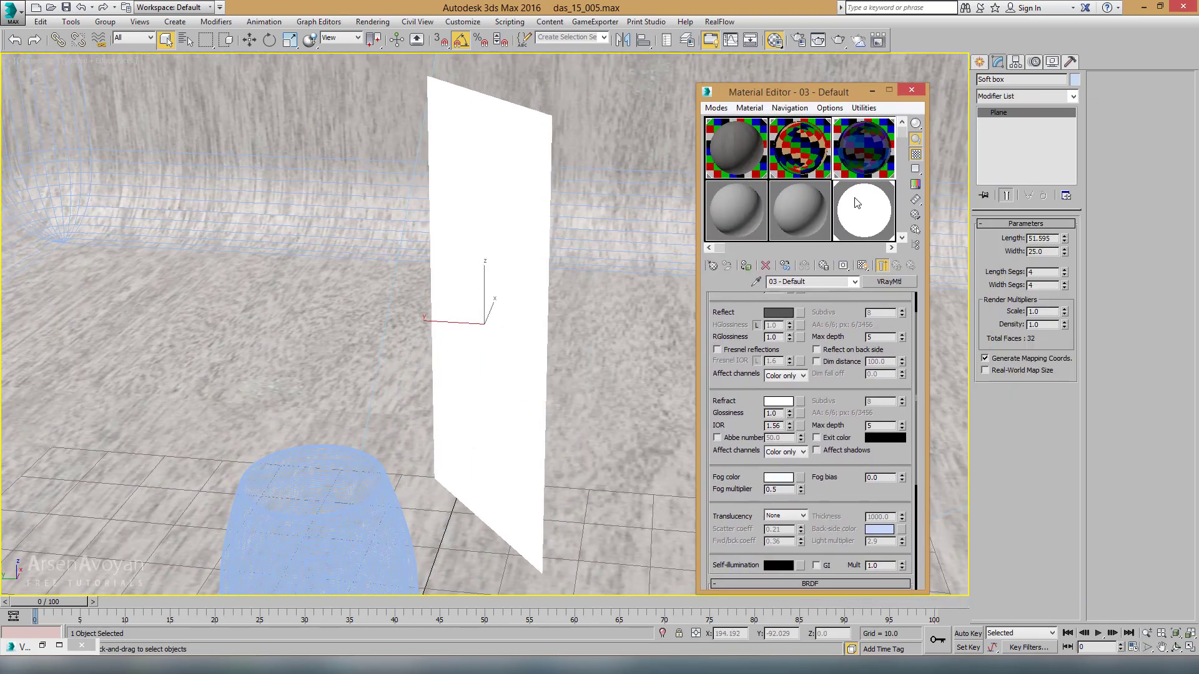
click(857, 203)
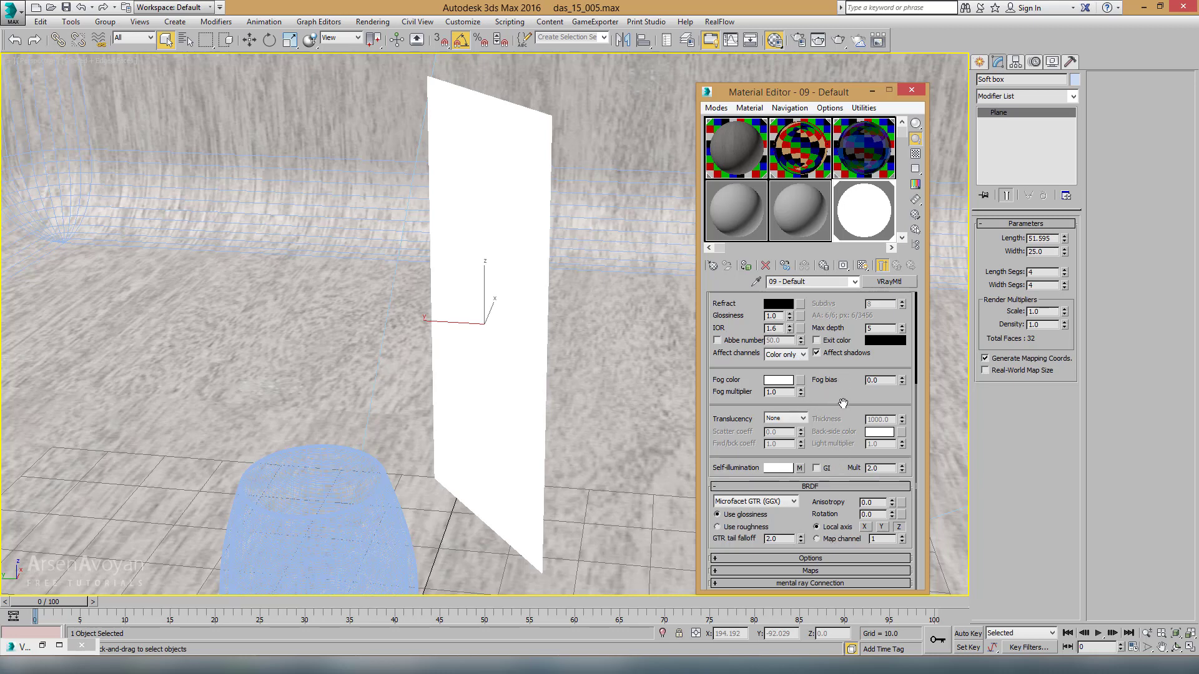
scroll(780, 448, up, 1)
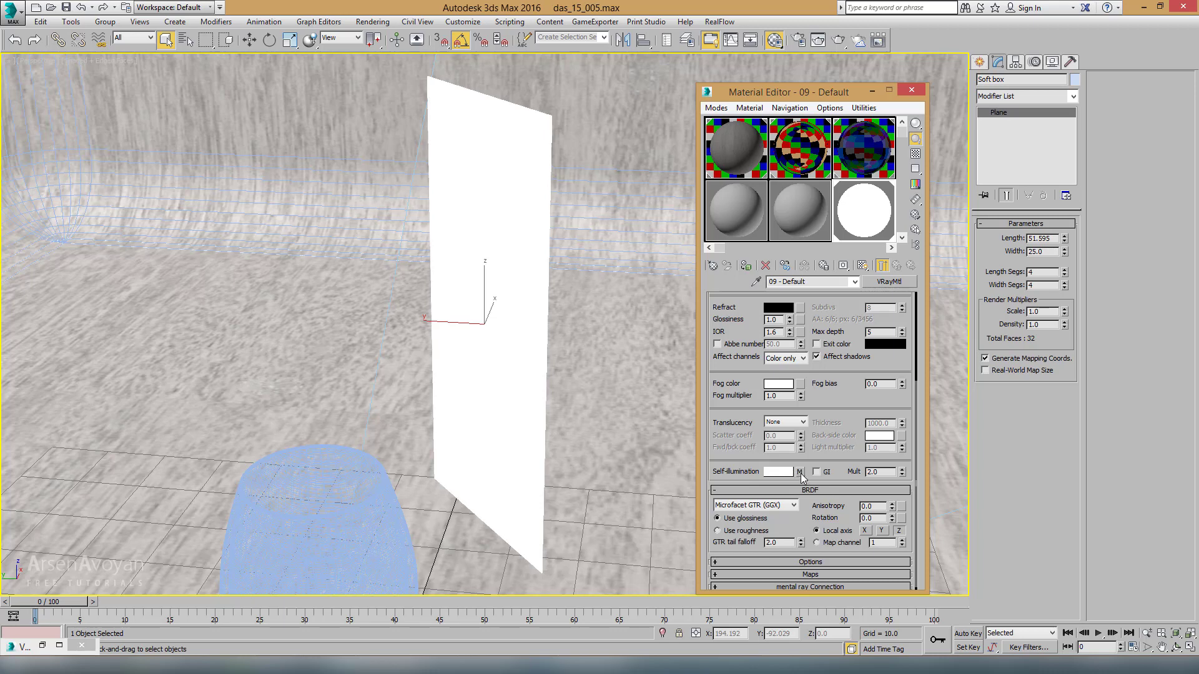
click(801, 474)
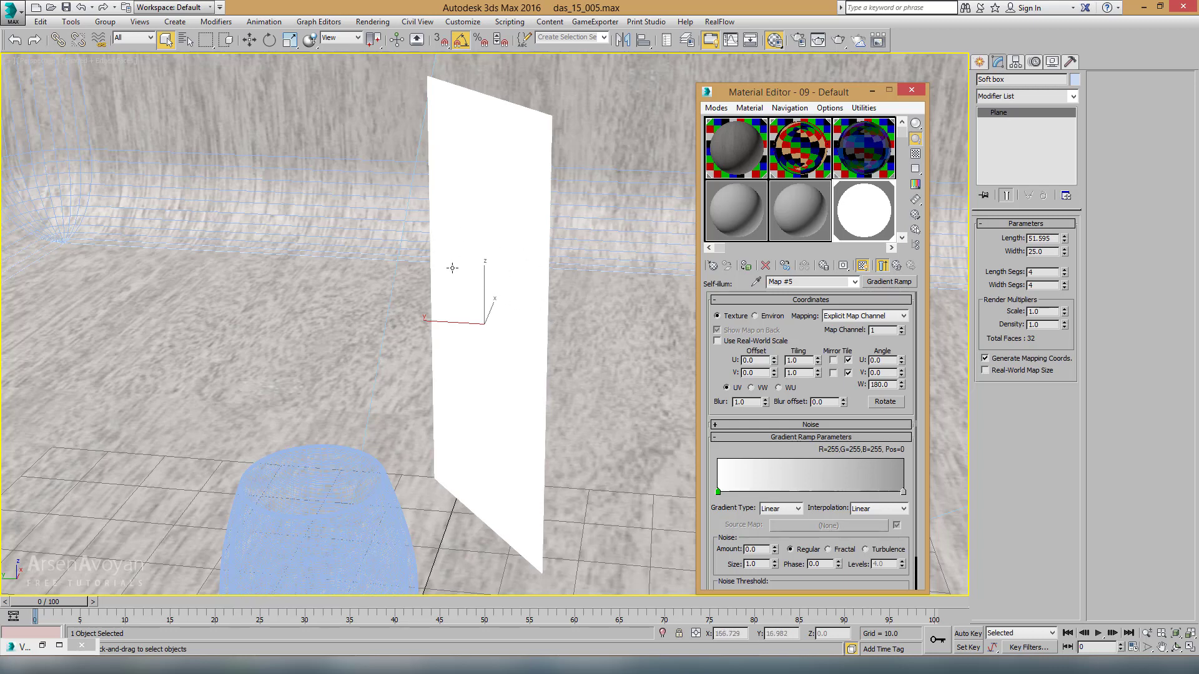
click(896, 266)
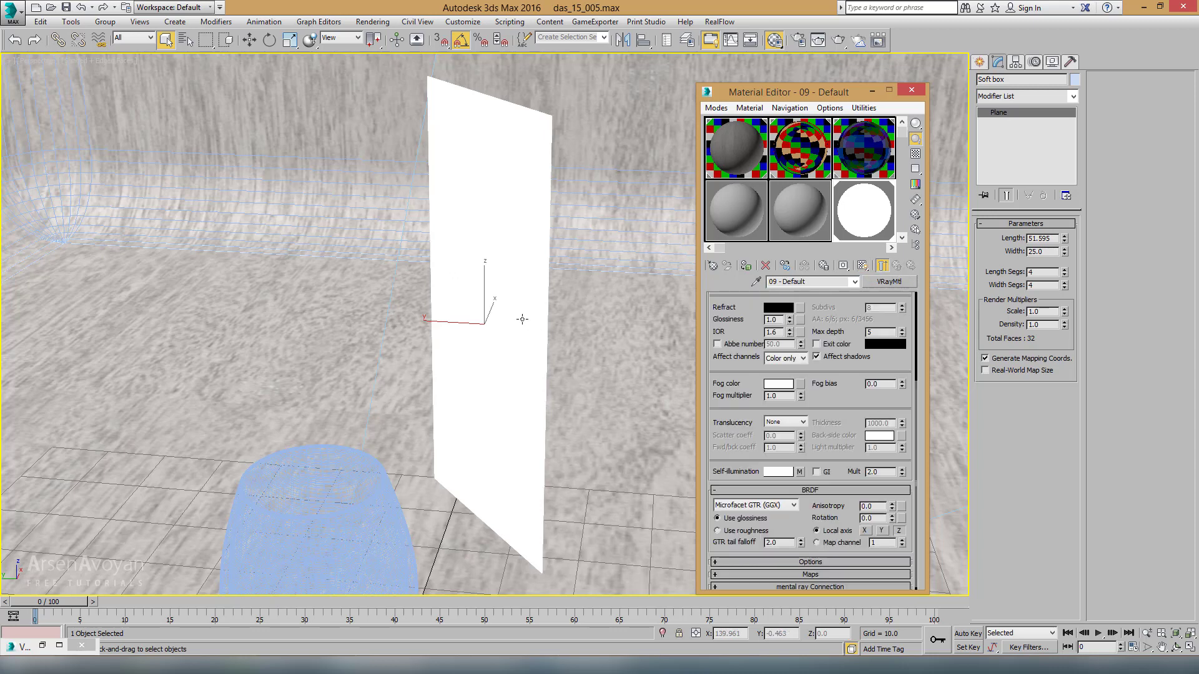
double_click(879, 472)
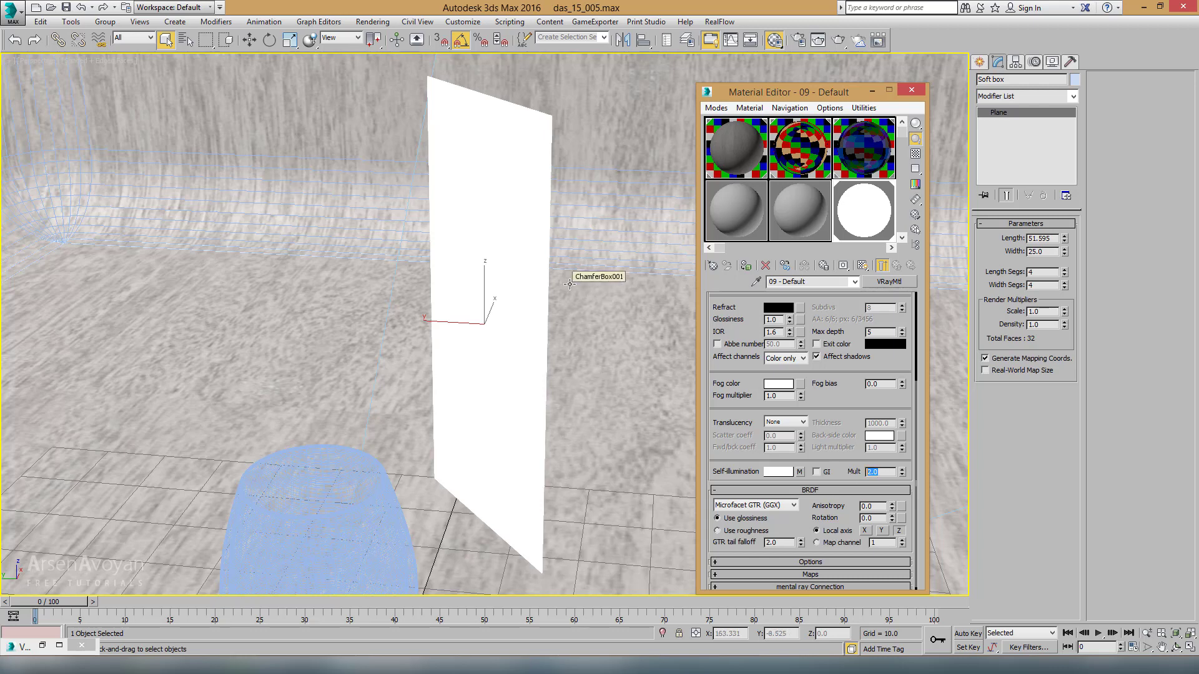
Orbit to show the glass beside the plane, then maximize the PhysCamera002 view
mouse_move(535, 217)
alt+middle_down()
mouse_move(458, 254)
mouse_move(428, 250)
alt+middle_up()
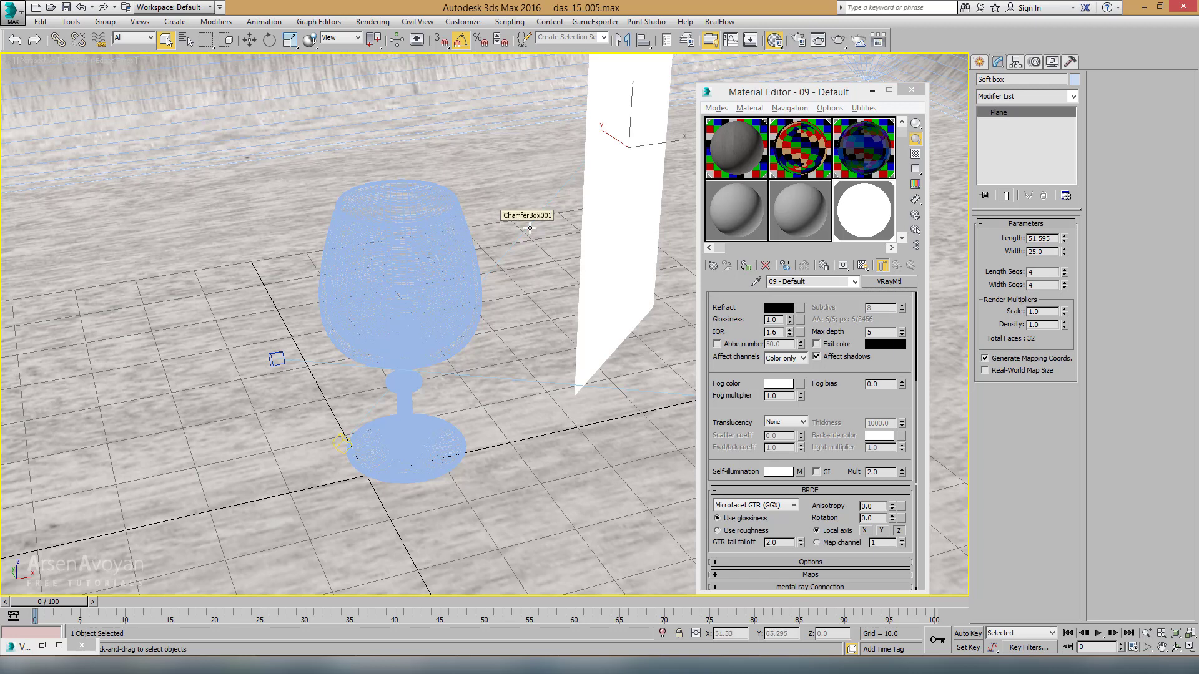
key(alt+w)
right_click(593, 427)
key(alt+w)
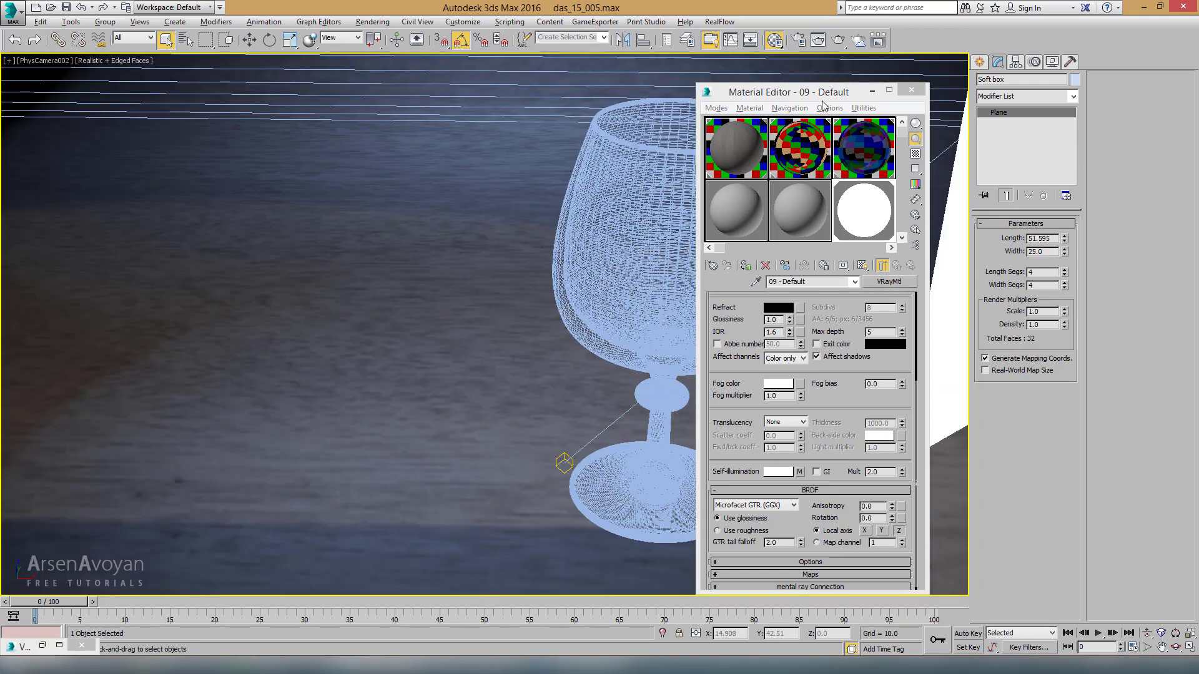
Review Render Setup's GI, V-Ray and Render Elements tabs, showing the disabled VRayDenoiser
drag(821, 94, 882, 77)
click(799, 41)
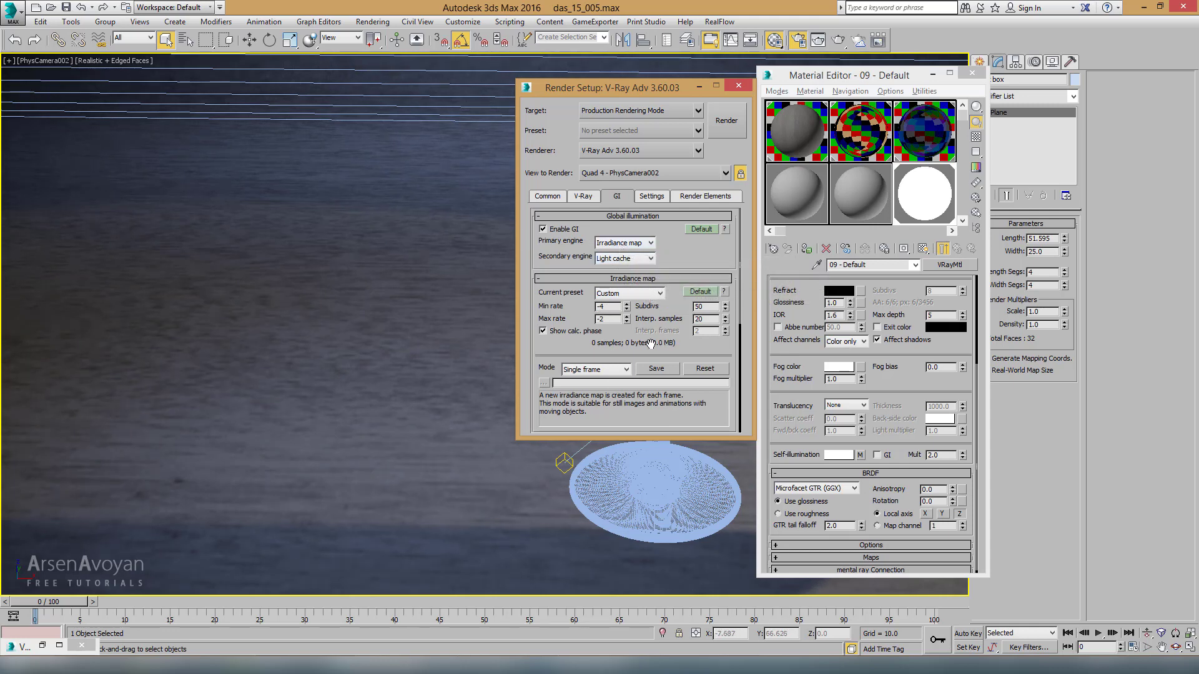
drag(651, 343, 649, 222)
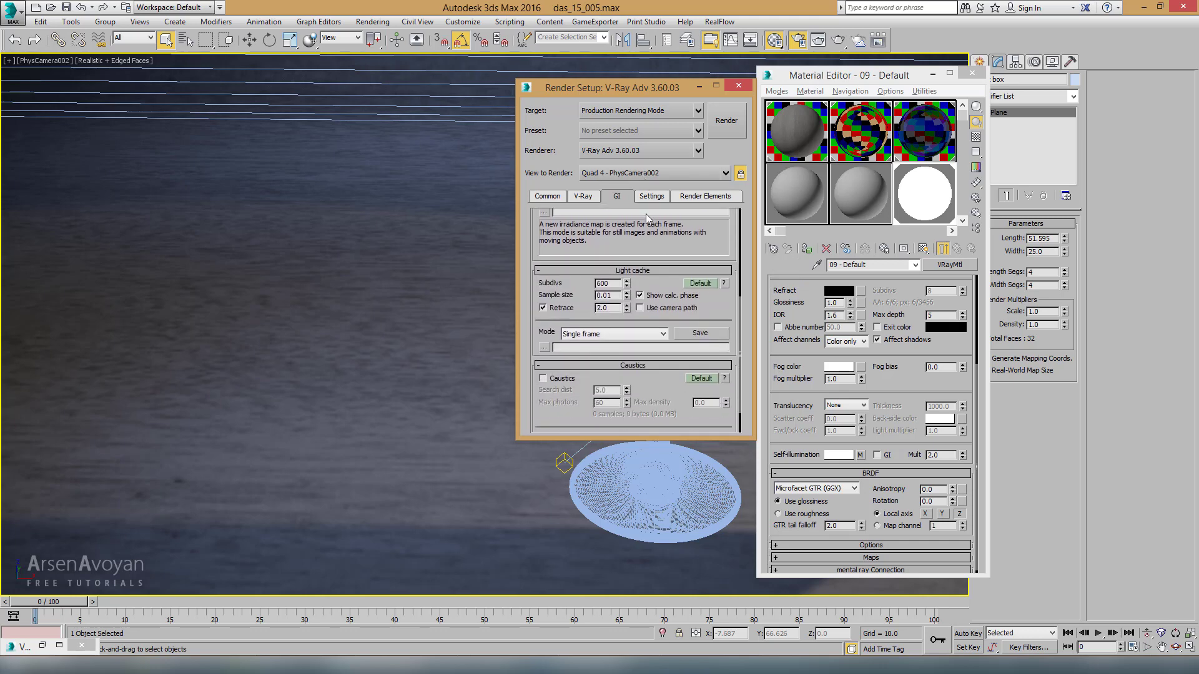
click(585, 196)
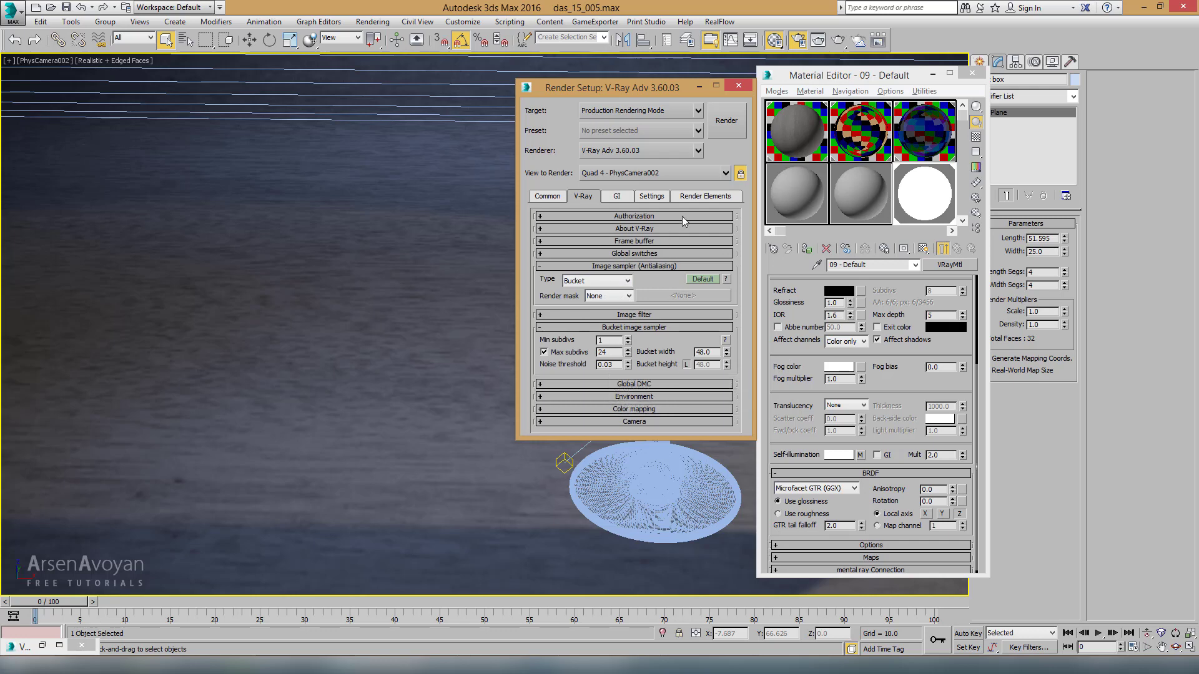
click(705, 196)
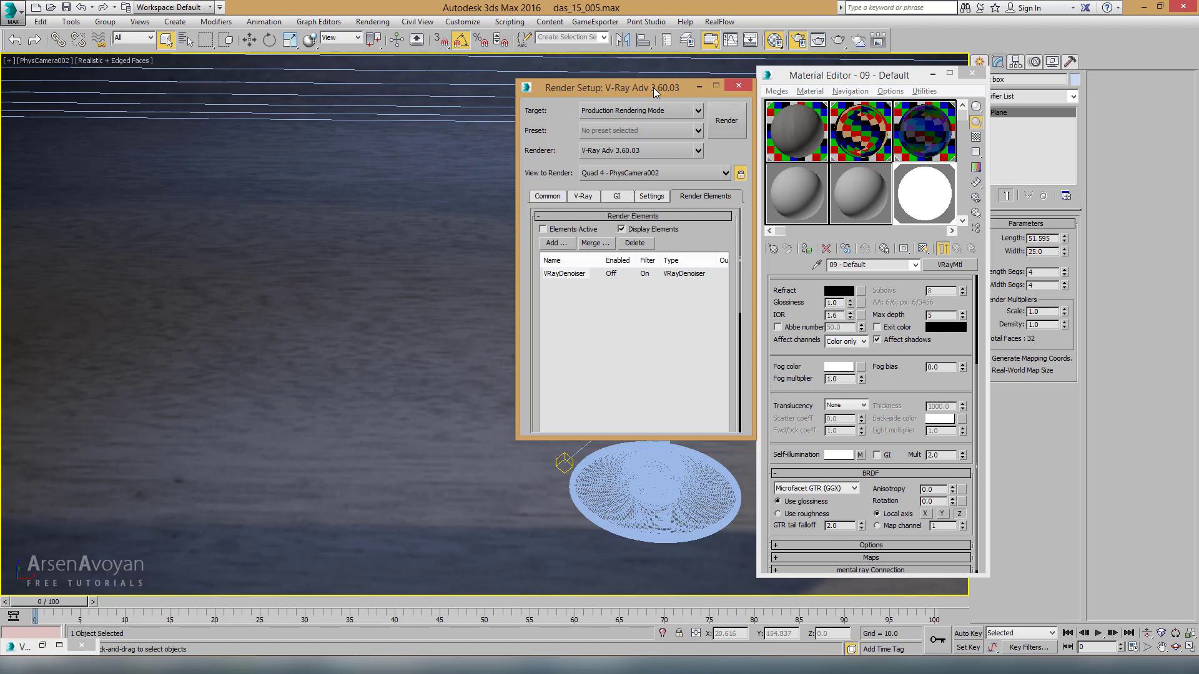
drag(653, 89, 376, 103)
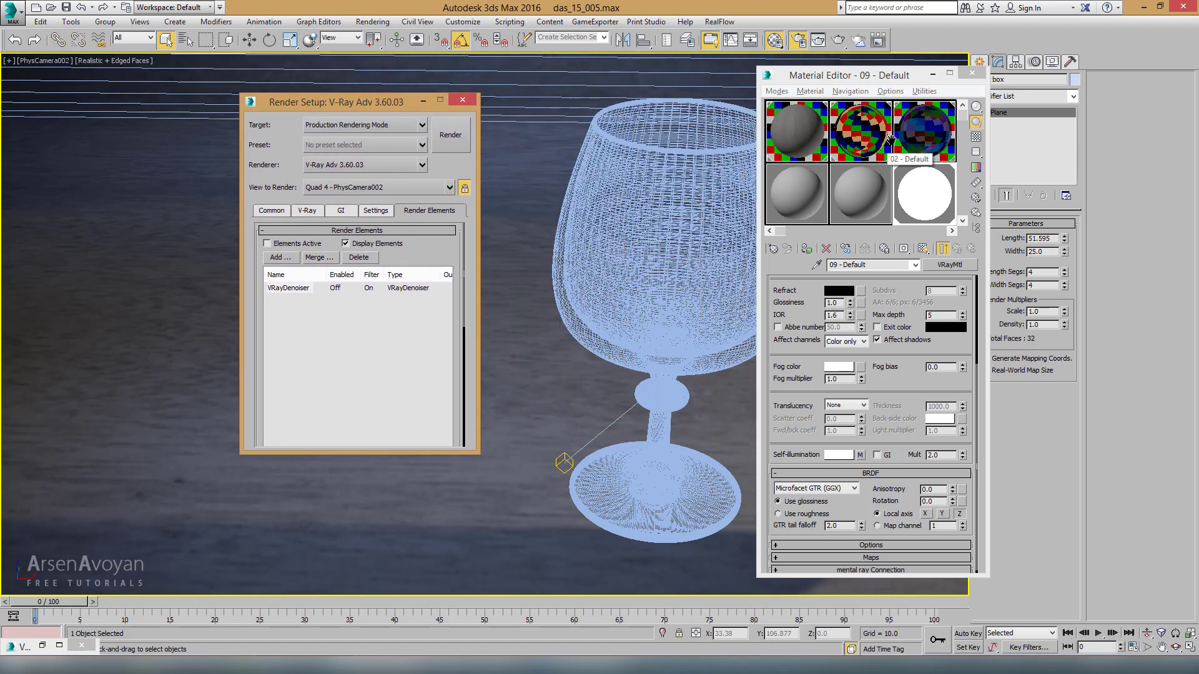
Show the 03 - Default glass material's refraction fog colour and 0.5 fog multiplier, then close Render Setup
click(909, 128)
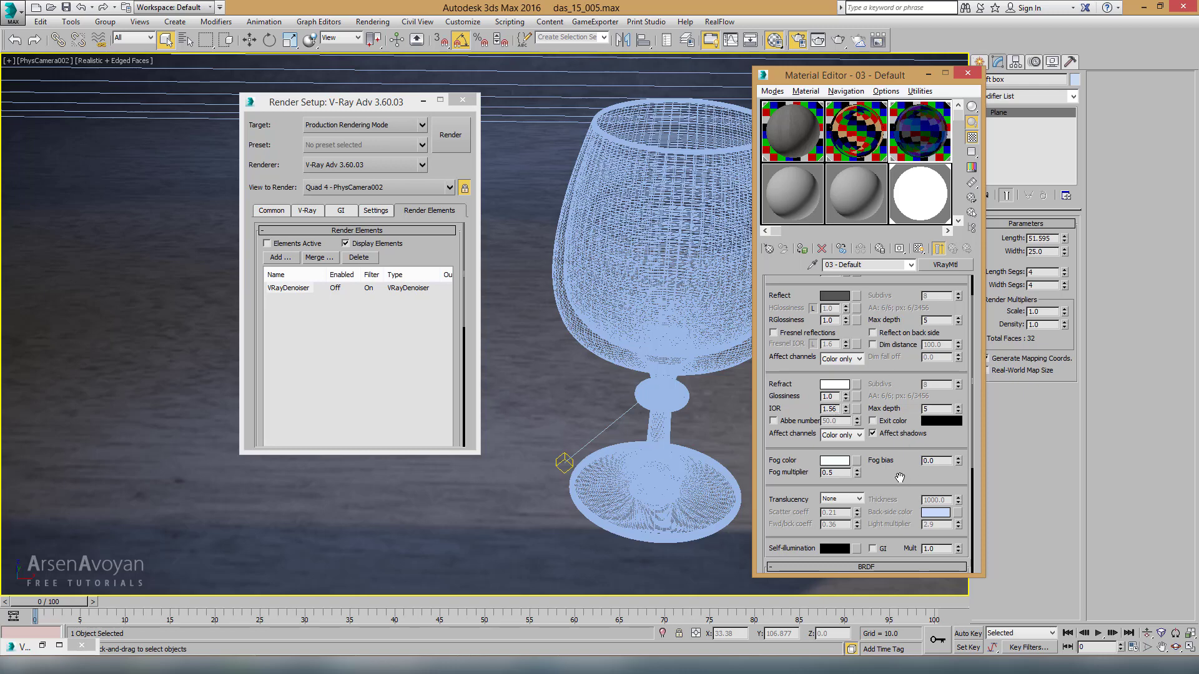
scroll(898, 461, down, 2)
click(835, 431)
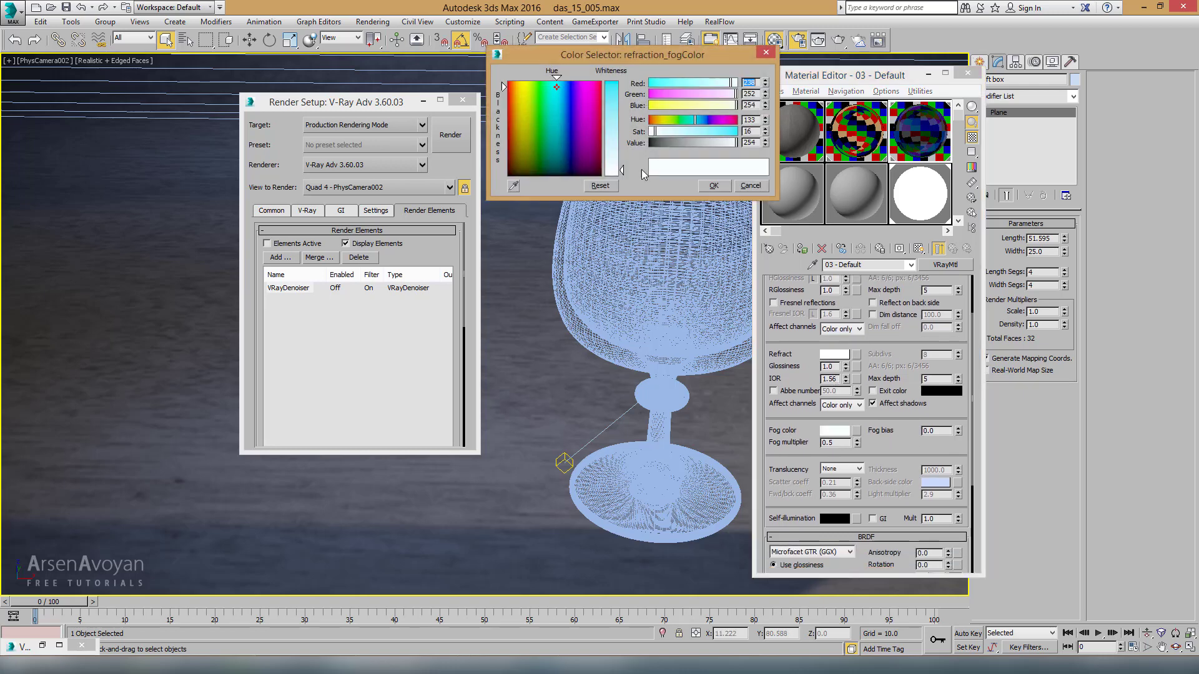
click(712, 186)
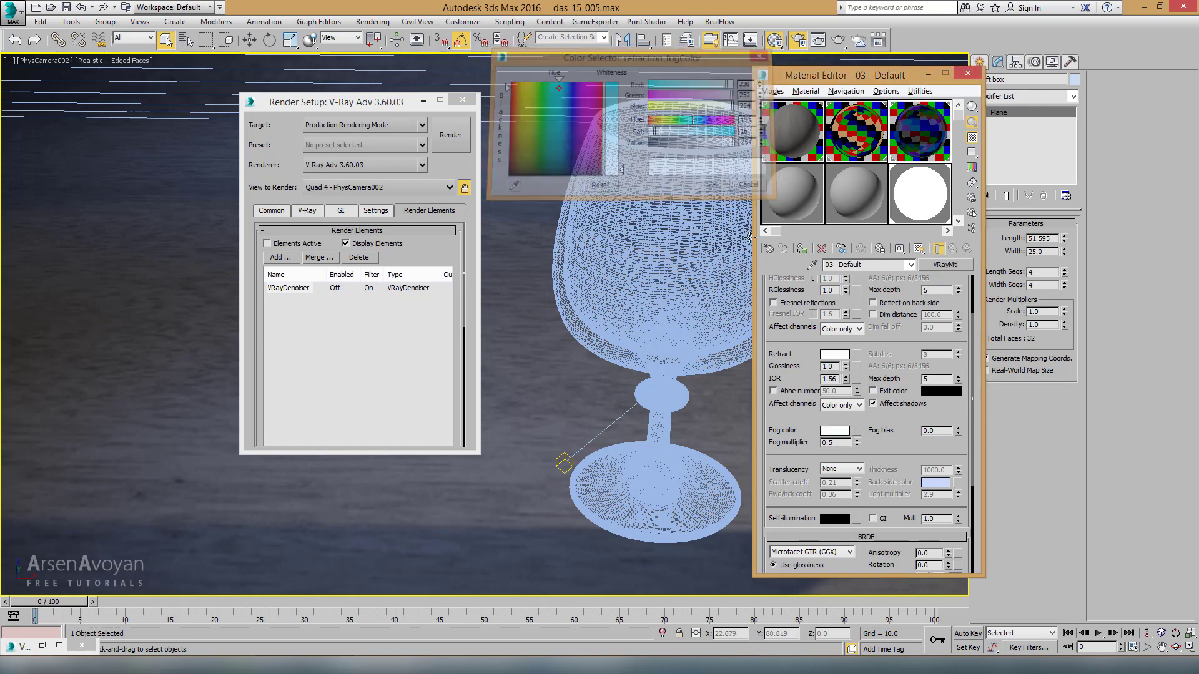
drag(838, 443, 815, 443)
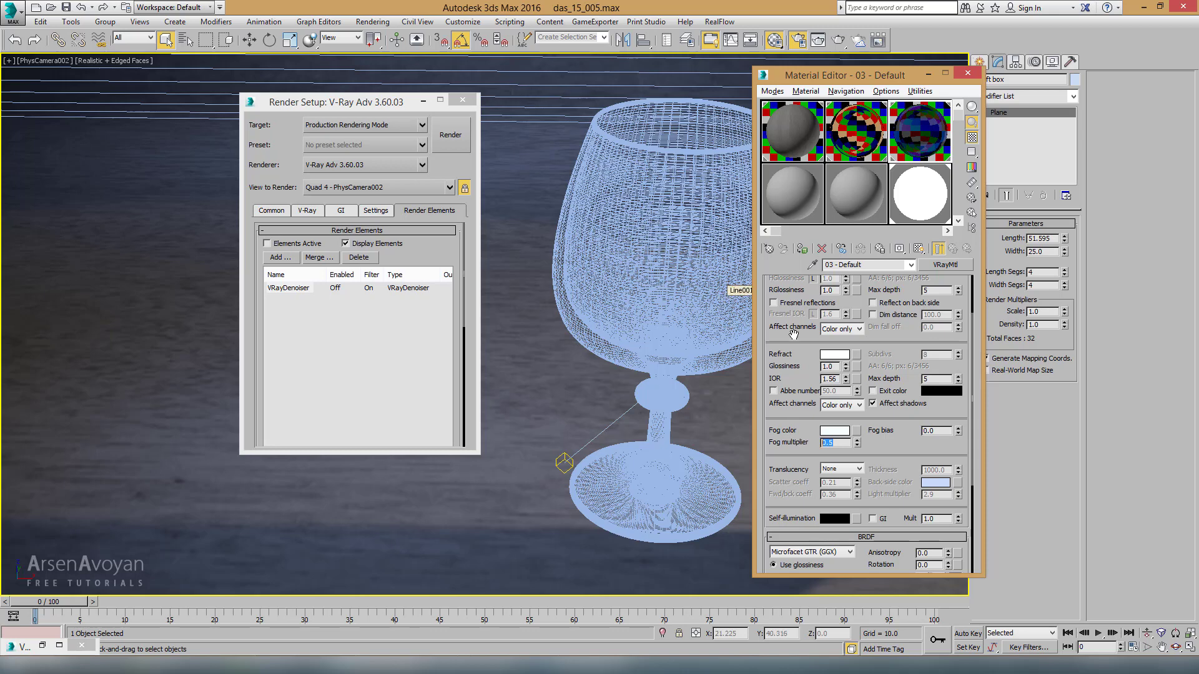
drag(874, 336, 878, 387)
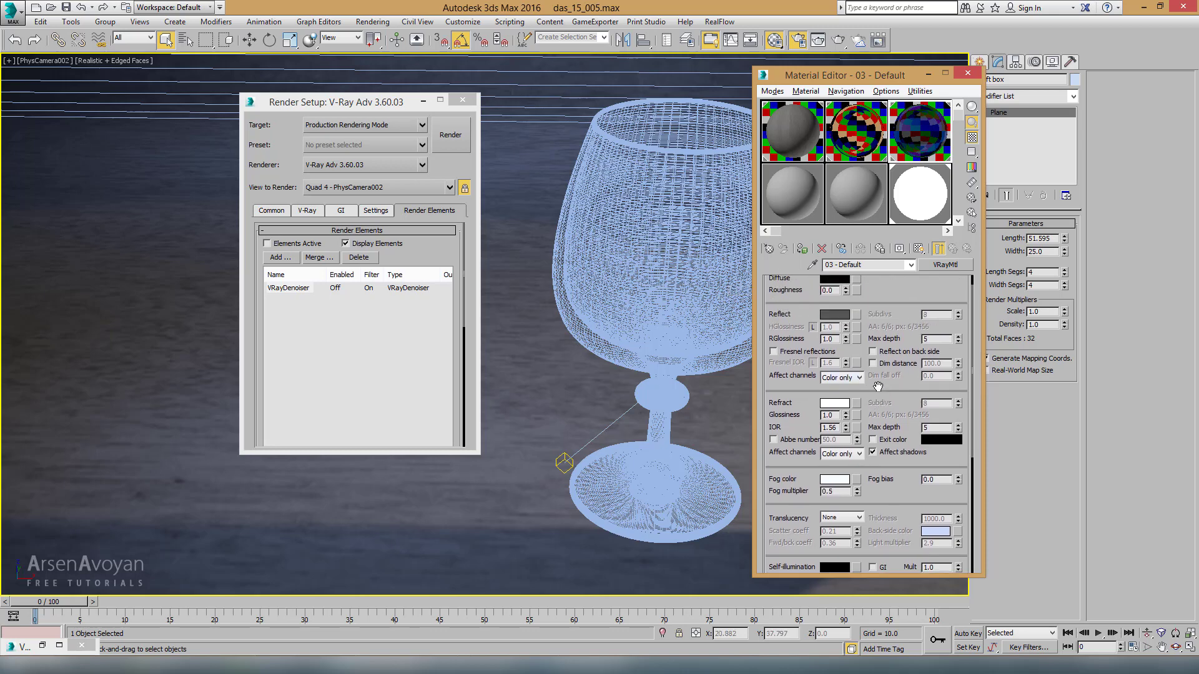
click(462, 100)
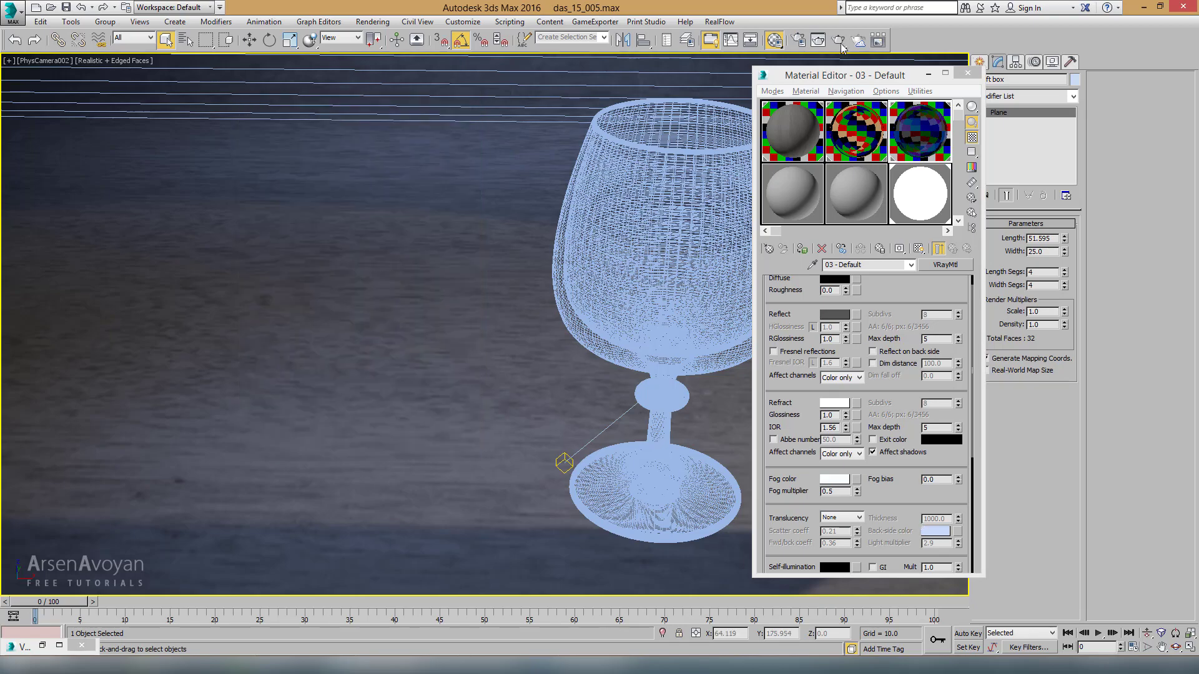
Start a production render of the glass and arrange the render and material windows
click(838, 41)
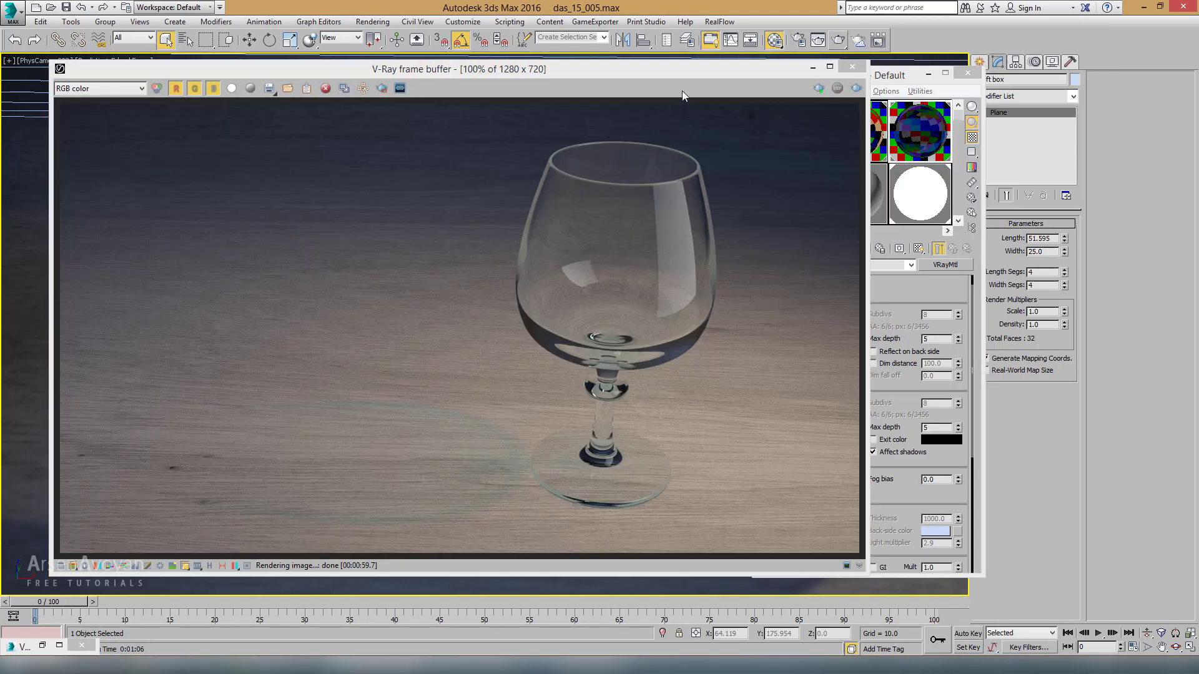
drag(684, 69, 692, 69)
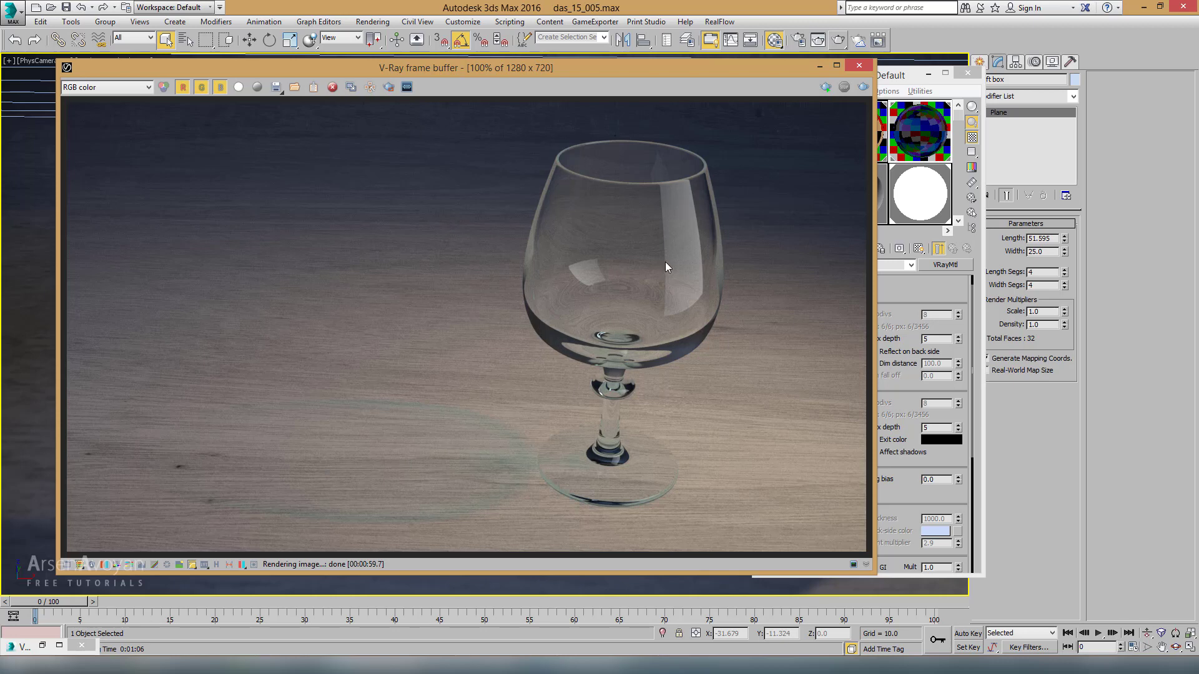
drag(724, 66, 708, 73)
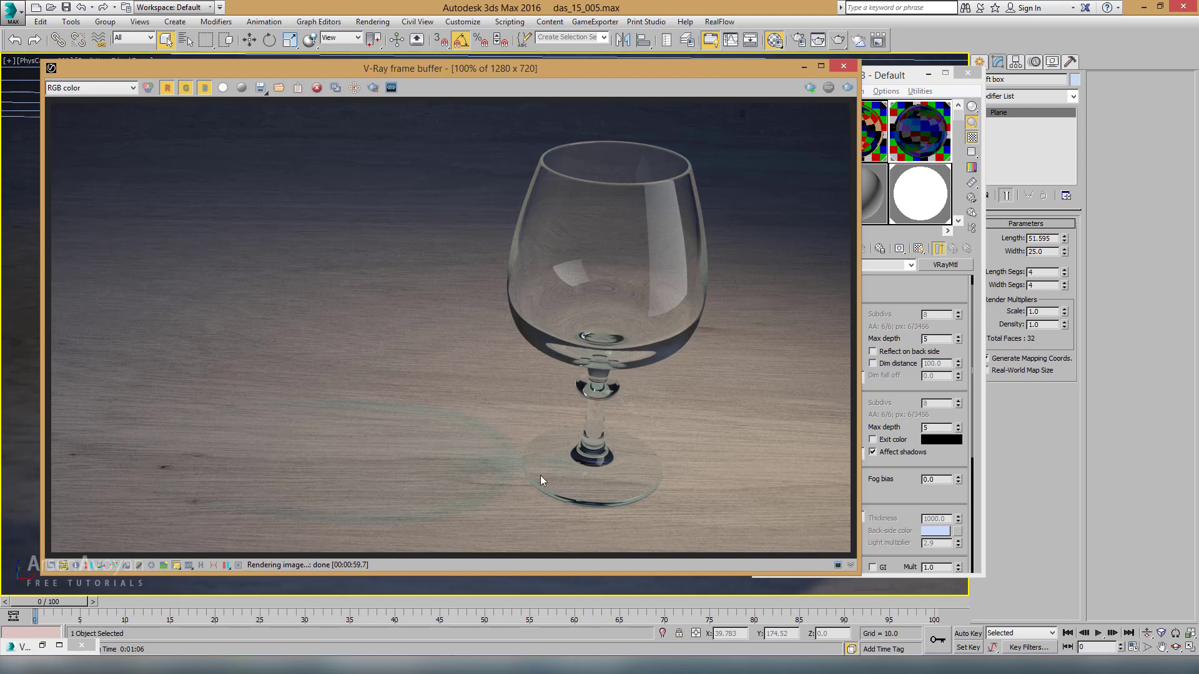
drag(892, 82, 905, 74)
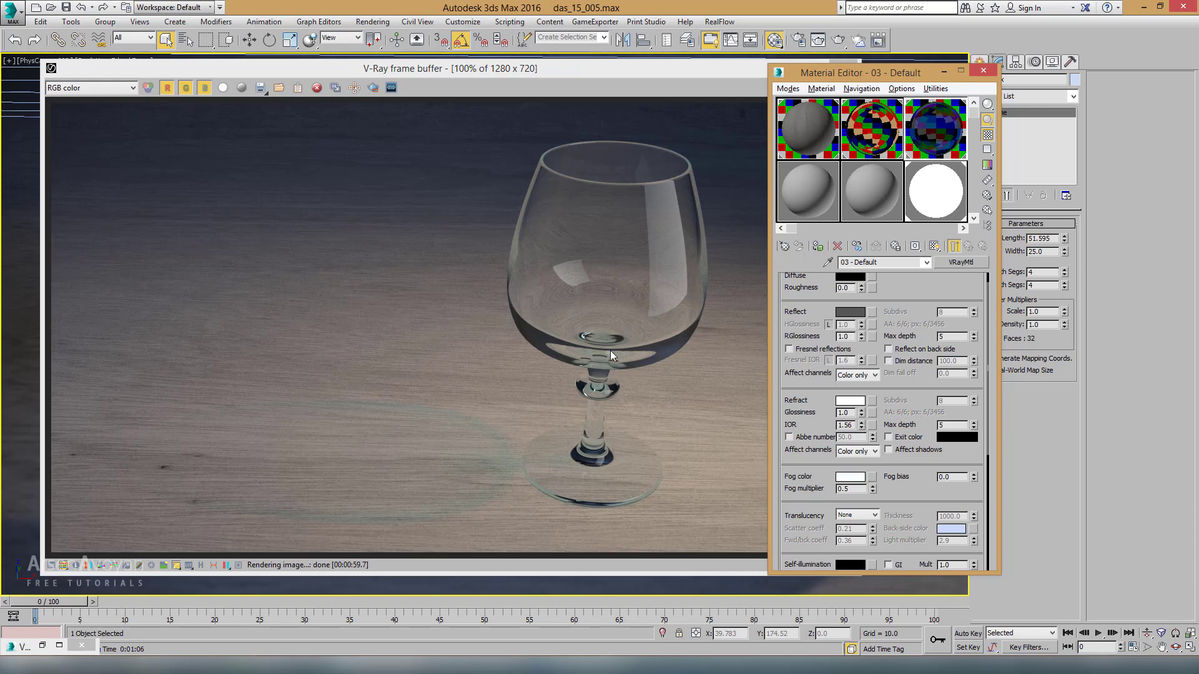
click(623, 170)
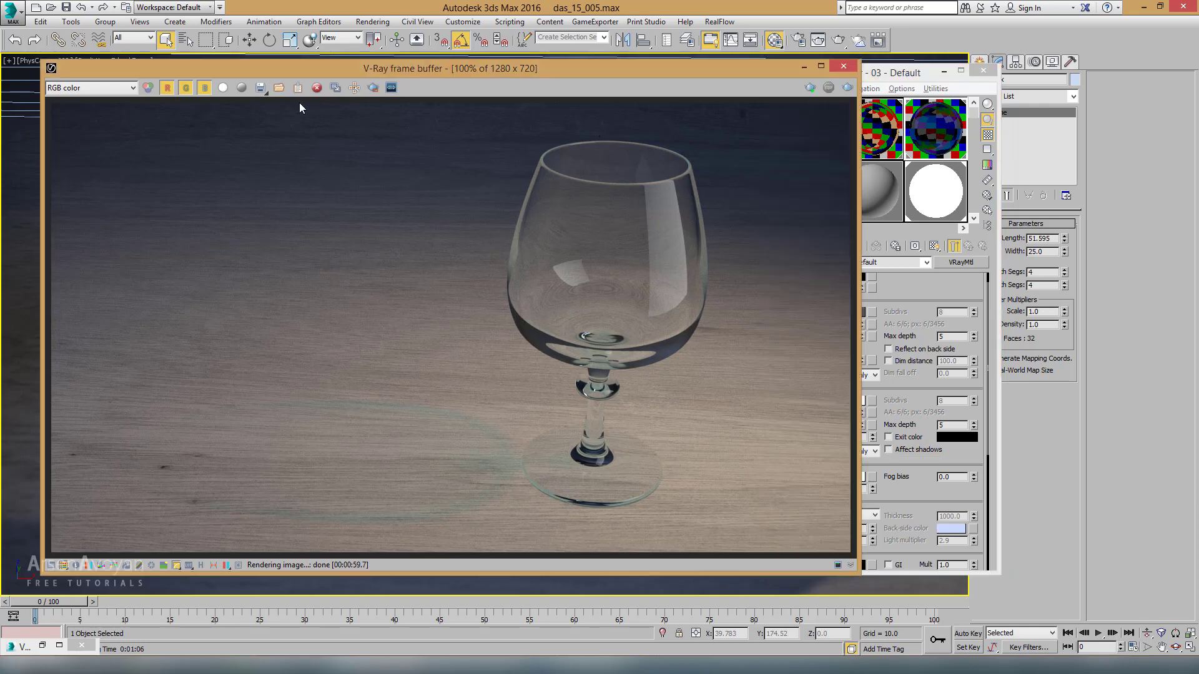
Duplicate the caustic render to a copy window and re-render with an opaque glass shadow
click(335, 88)
drag(726, 267, 101, 271)
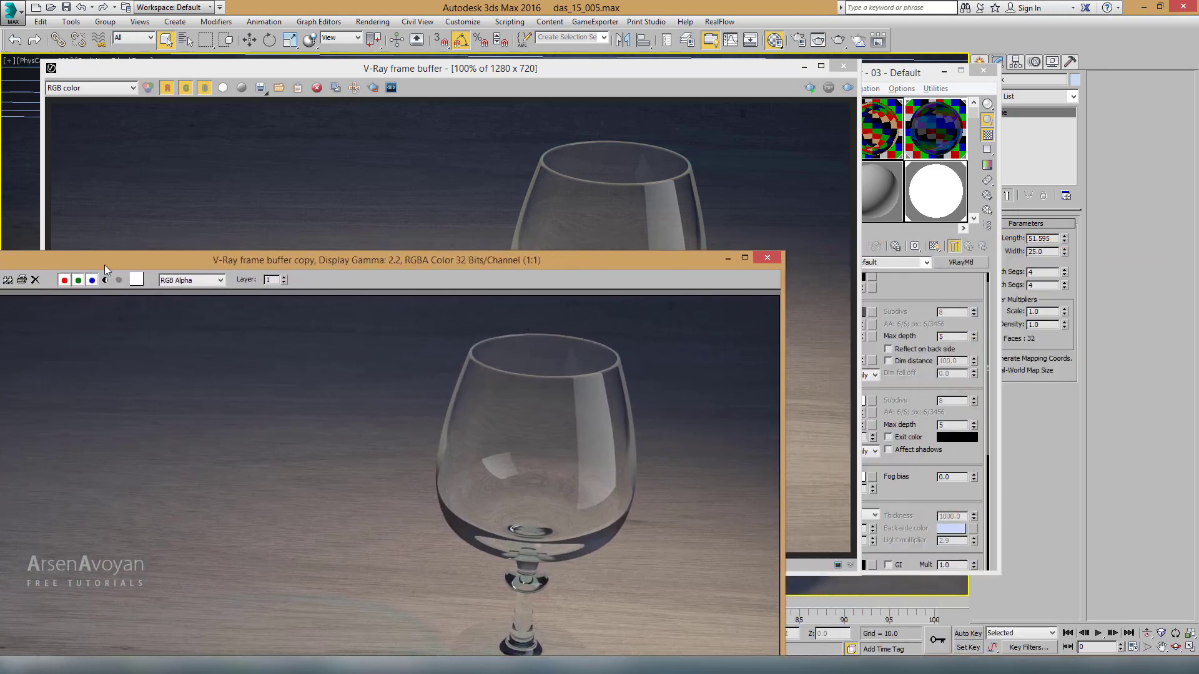
click(848, 88)
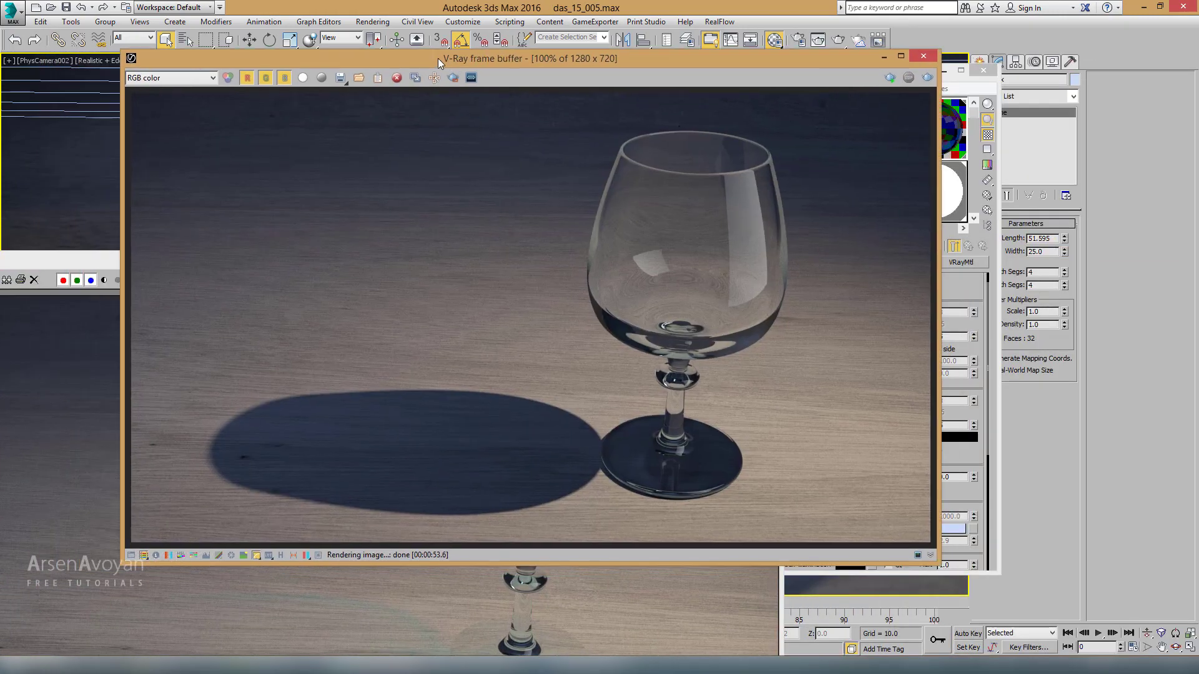
drag(348, 70, 475, 50)
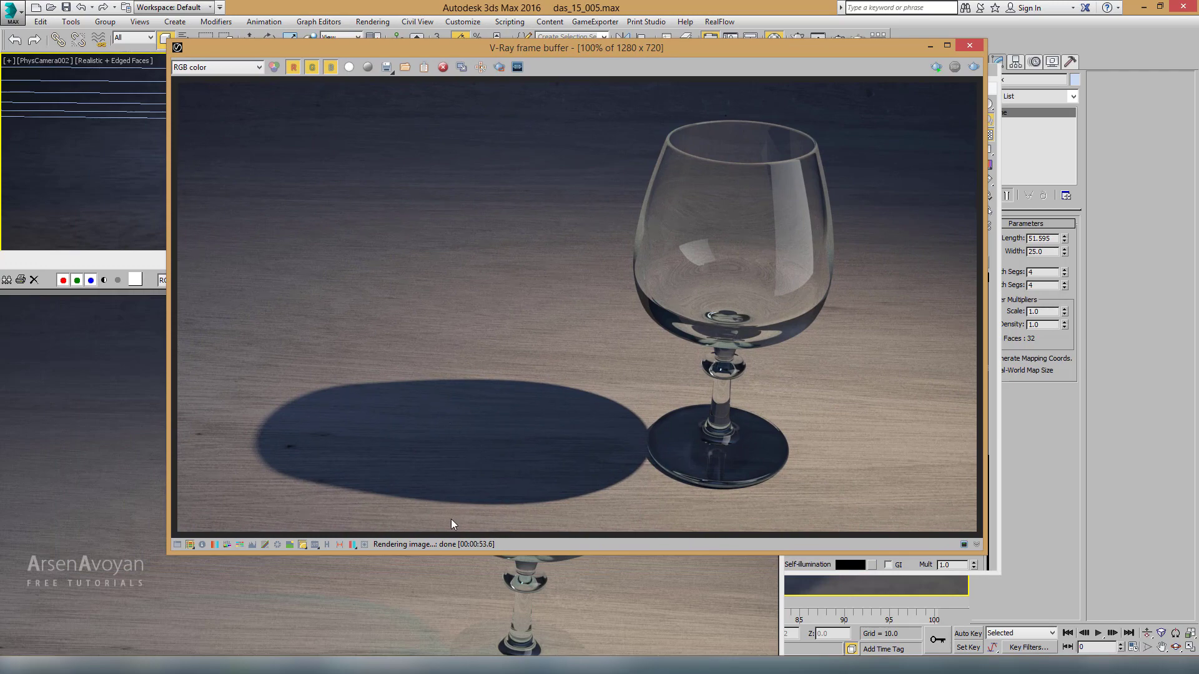
Flip between the earlier caustic render and the new dark-shadow render to compare them
click(107, 425)
drag(253, 261, 318, 113)
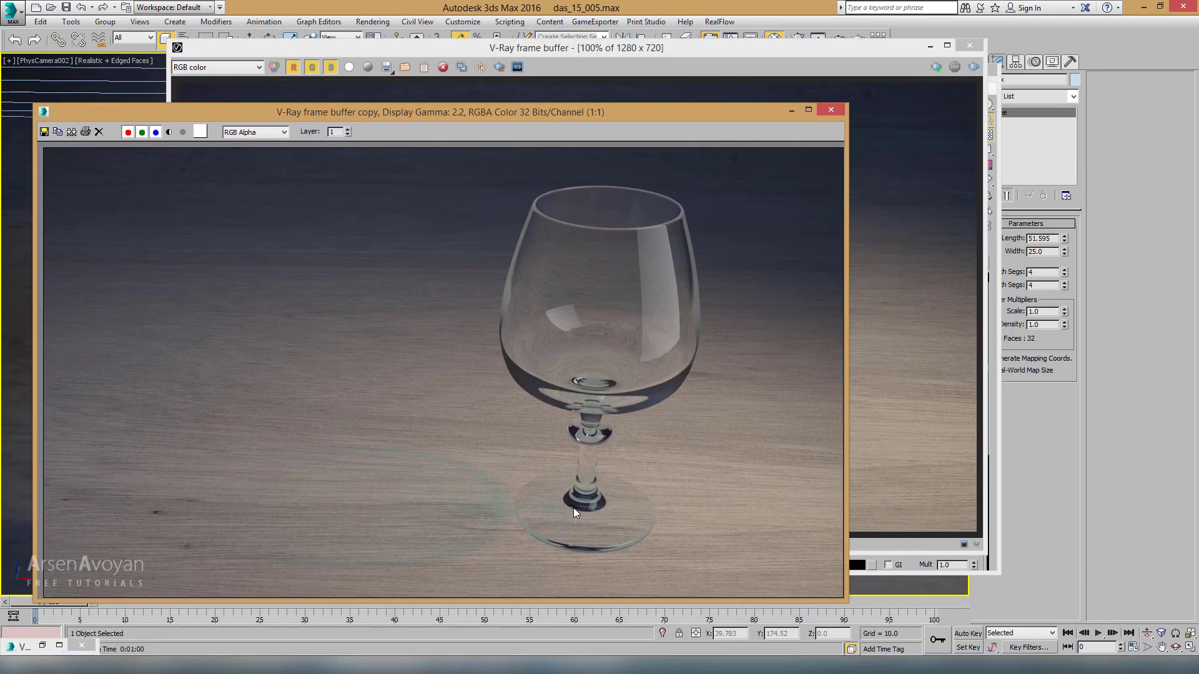
click(881, 382)
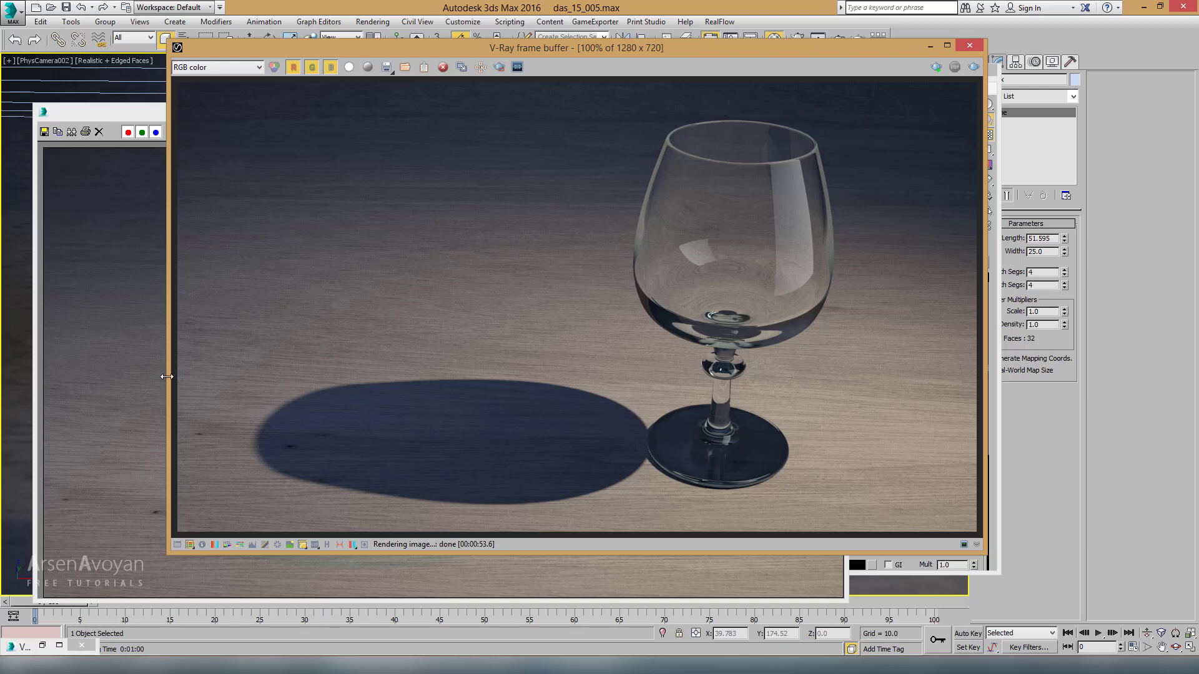
click(132, 336)
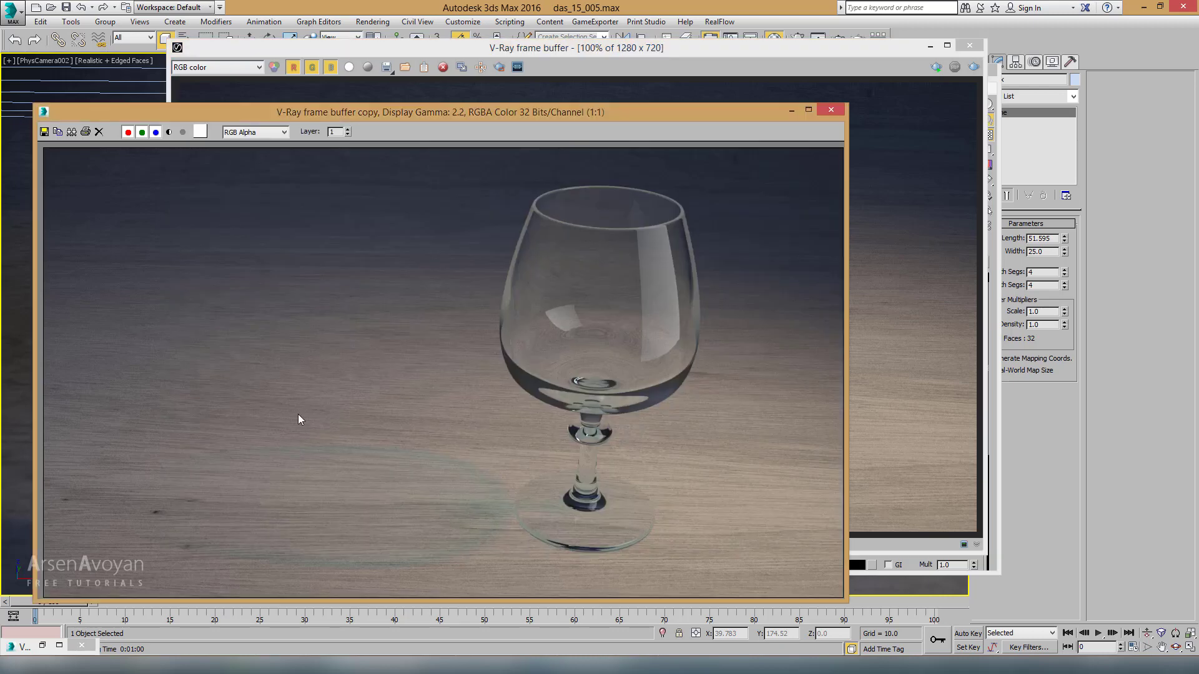
click(882, 394)
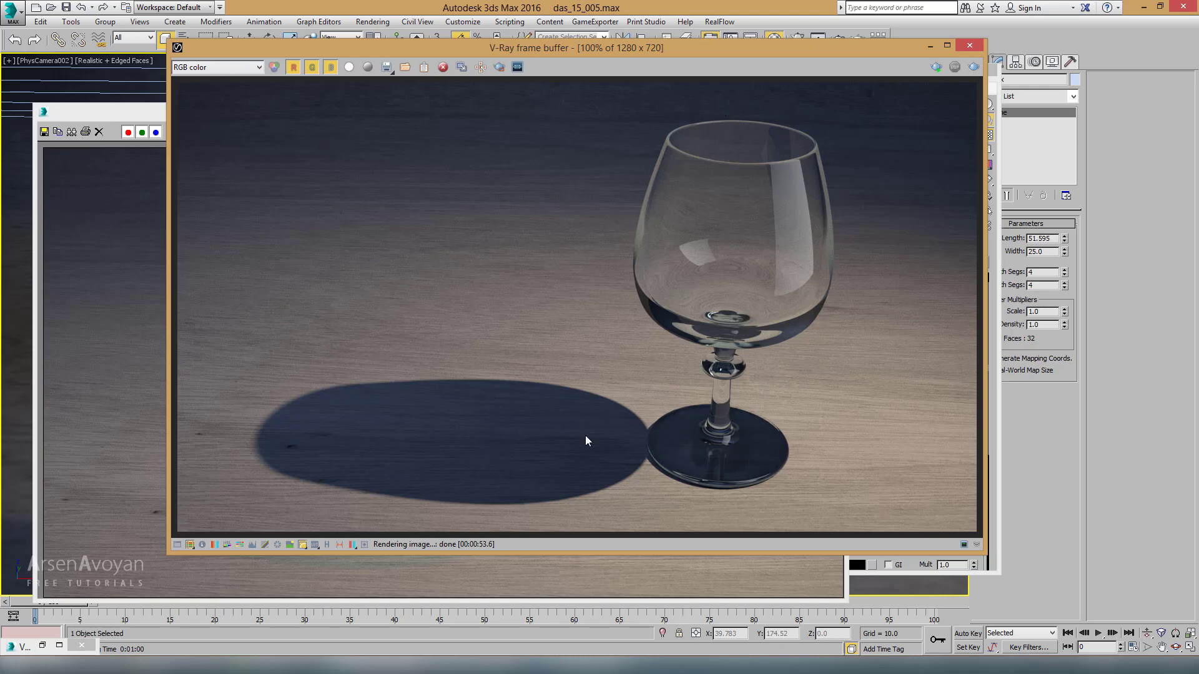
click(158, 413)
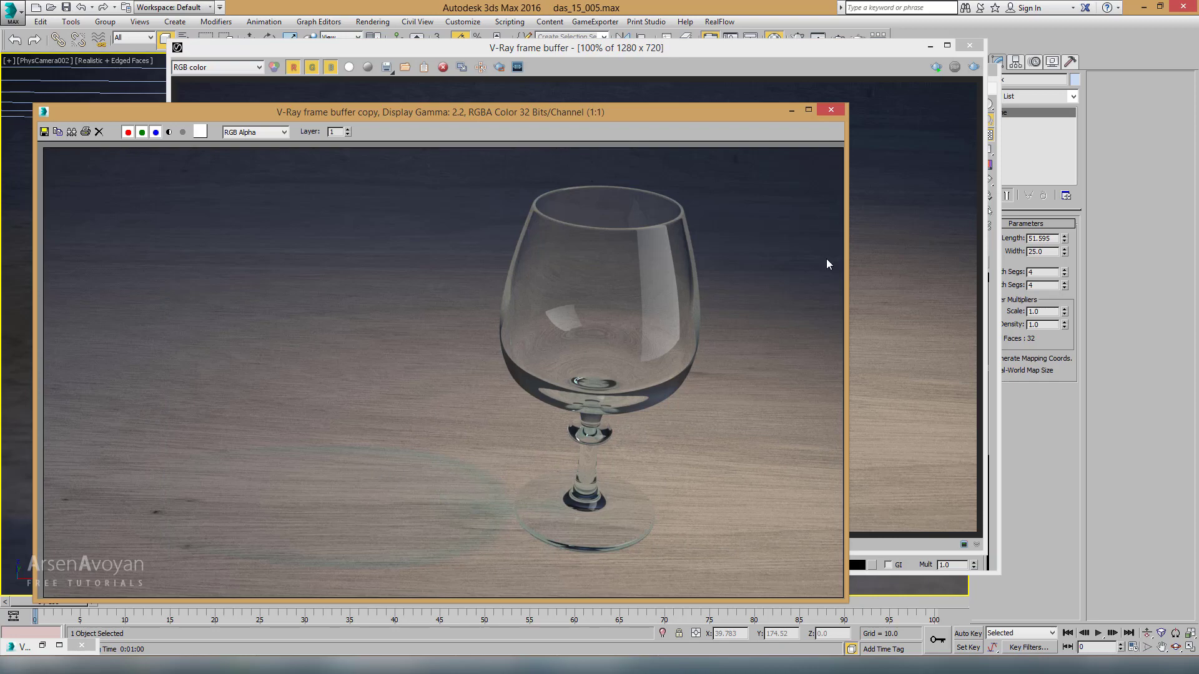
drag(814, 46, 680, 62)
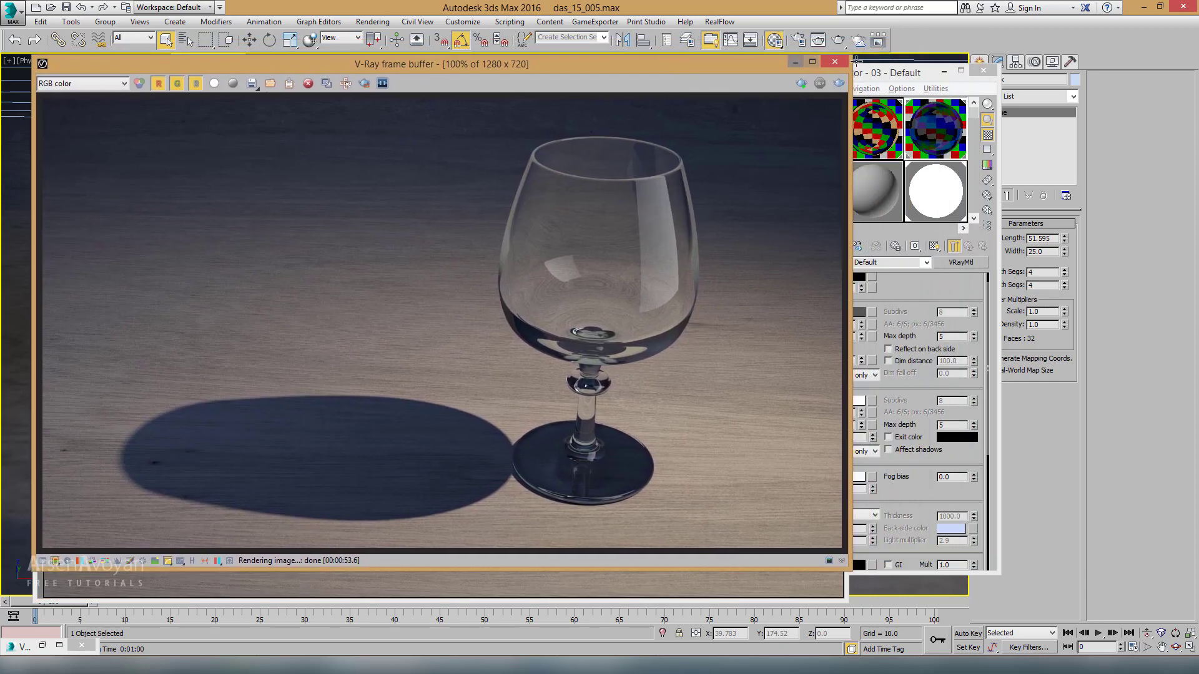
drag(898, 73, 902, 62)
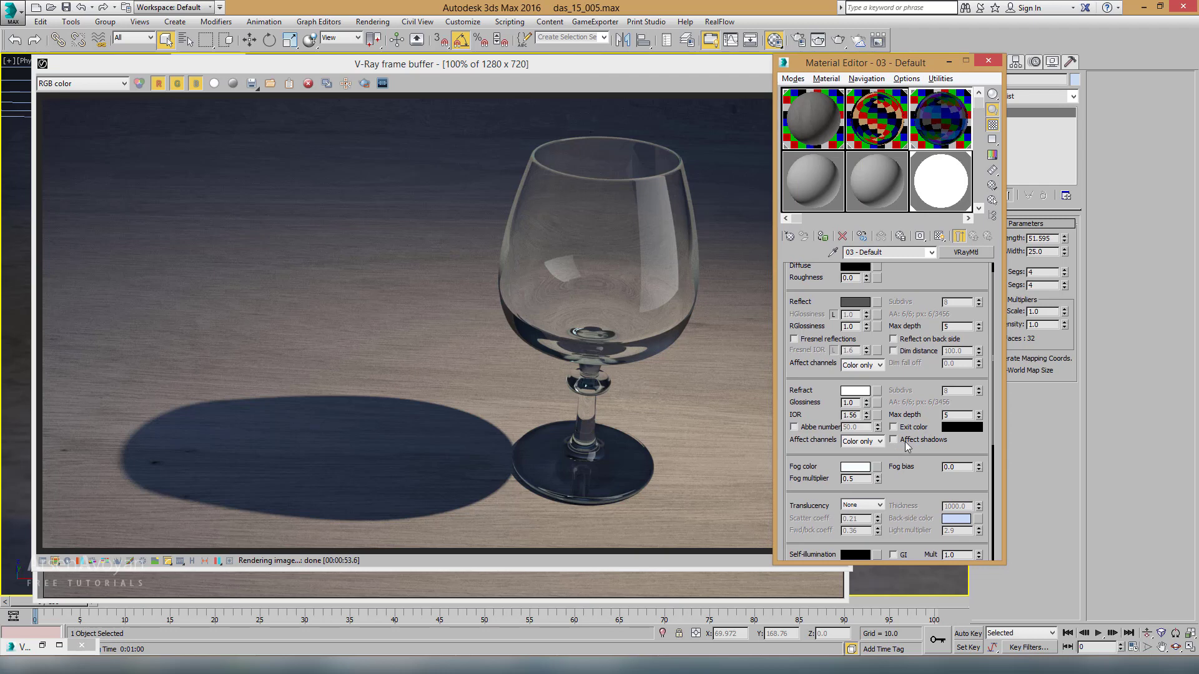
Compare against the earlier caustic render, then bring the glass material settings forward
click(675, 579)
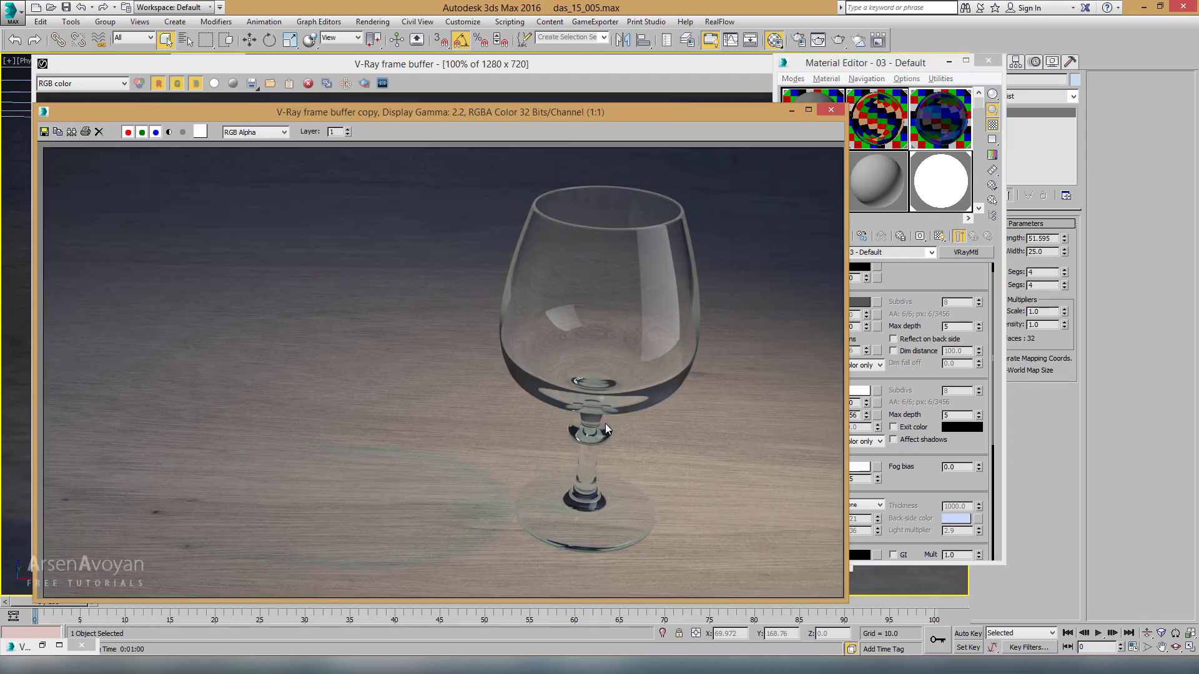
click(638, 69)
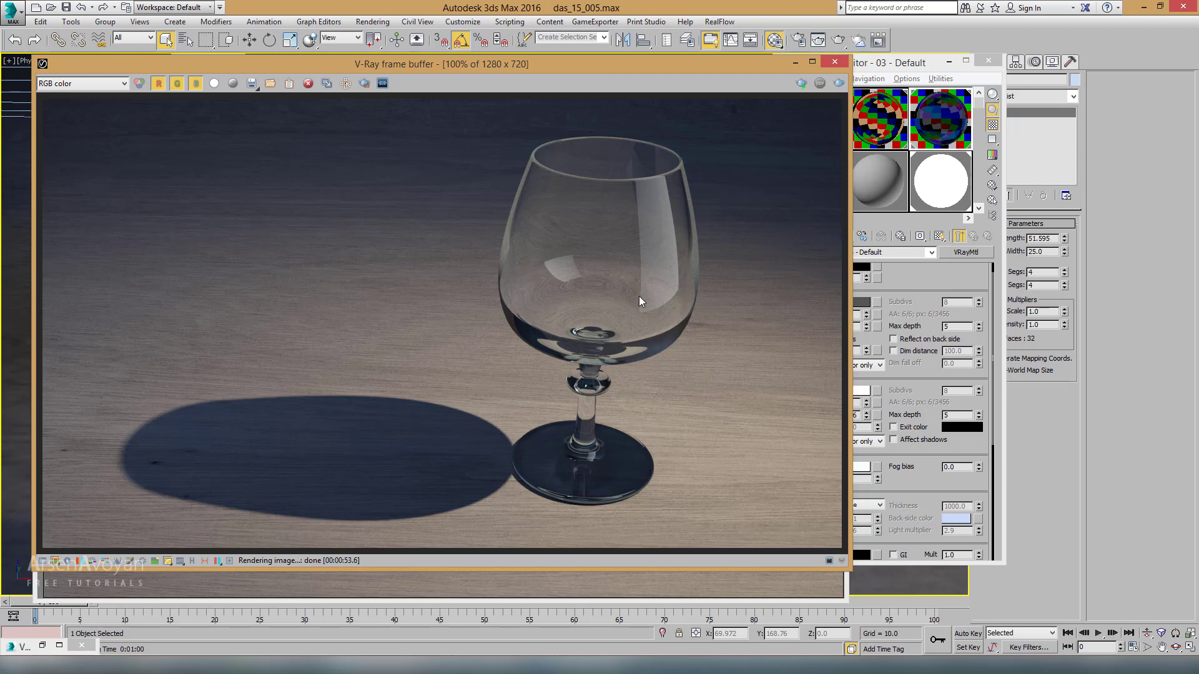
click(937, 329)
text(10)
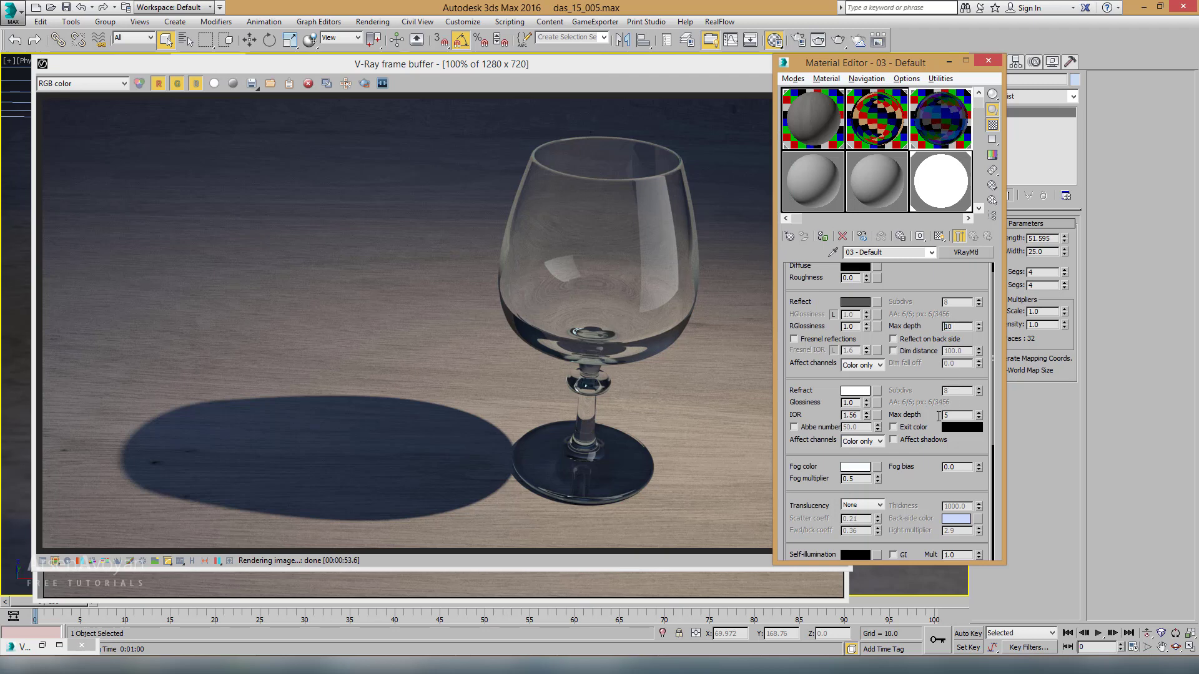
Enable region render around the glass, duplicate the buffer, and re-render just that region
click(365, 83)
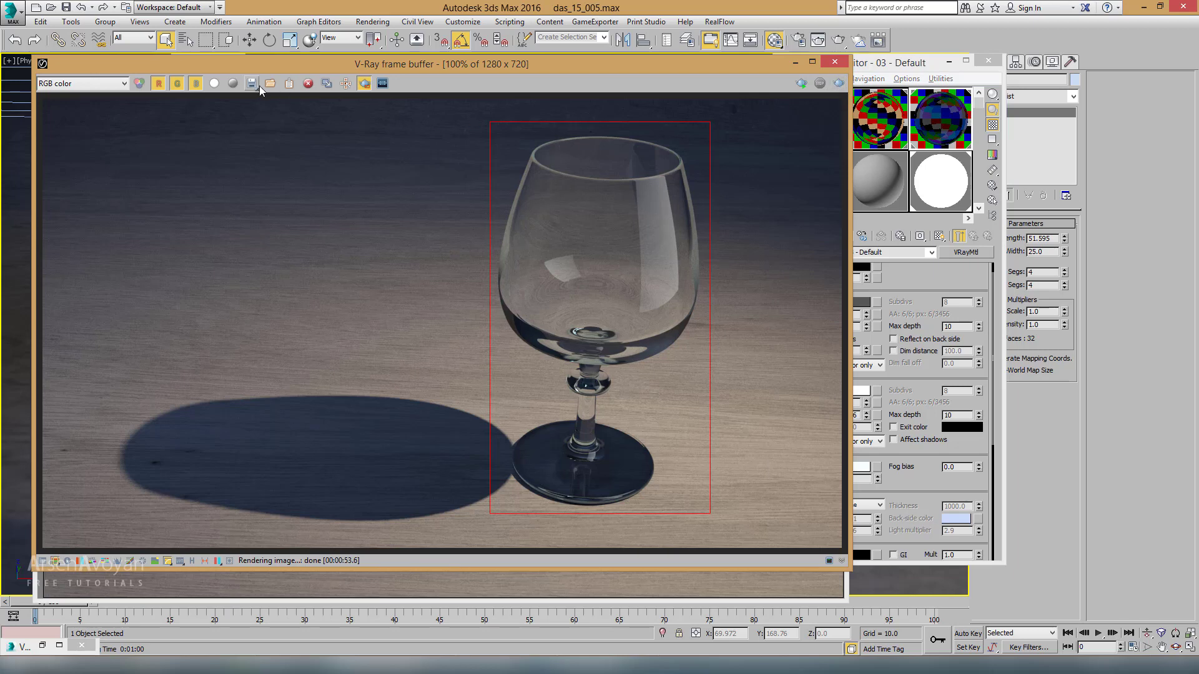
click(327, 85)
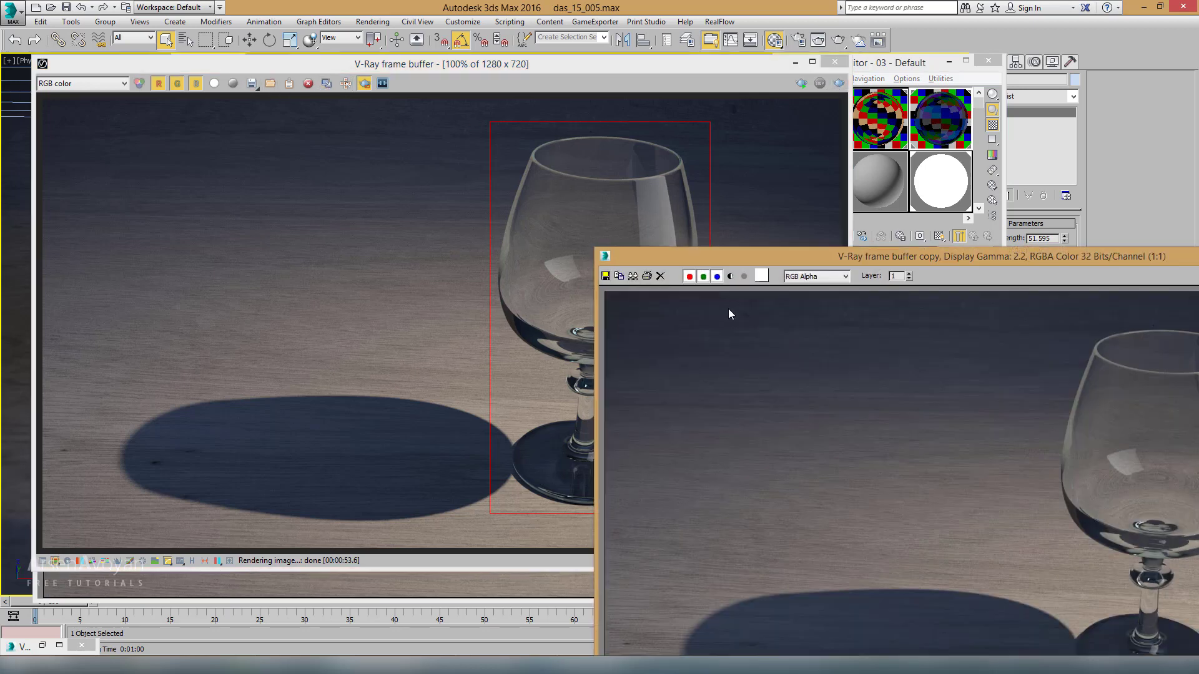
drag(838, 269, 305, 116)
click(826, 92)
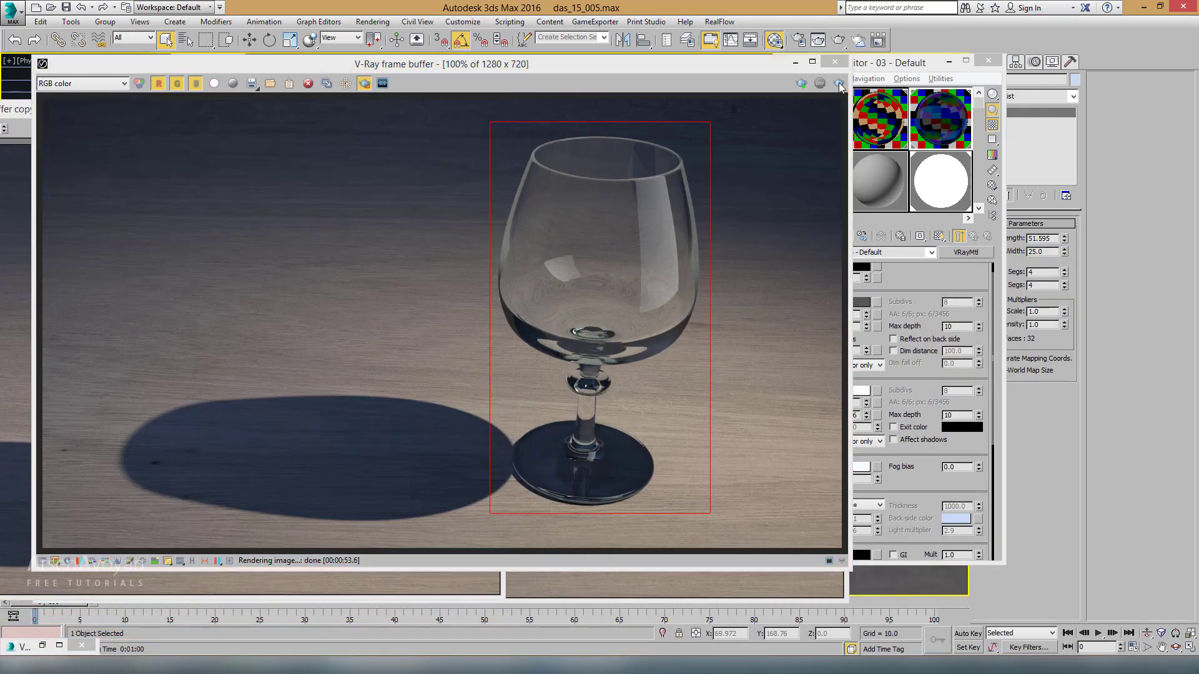
mouse_move(431, 64)
mouse_down()
mouse_move(411, 64)
mouse_move(643, 60)
mouse_up()
click(240, 206)
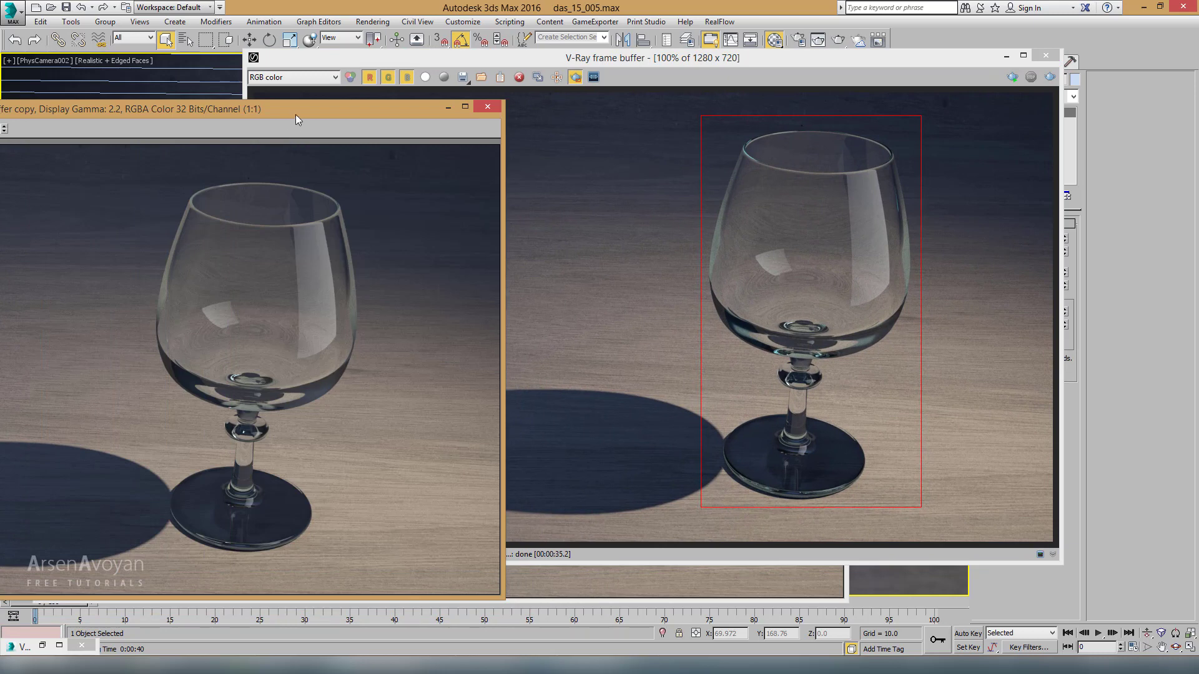
Zoom both the new render and the earlier copy in on the rim, then back out
drag(295, 114, 446, 69)
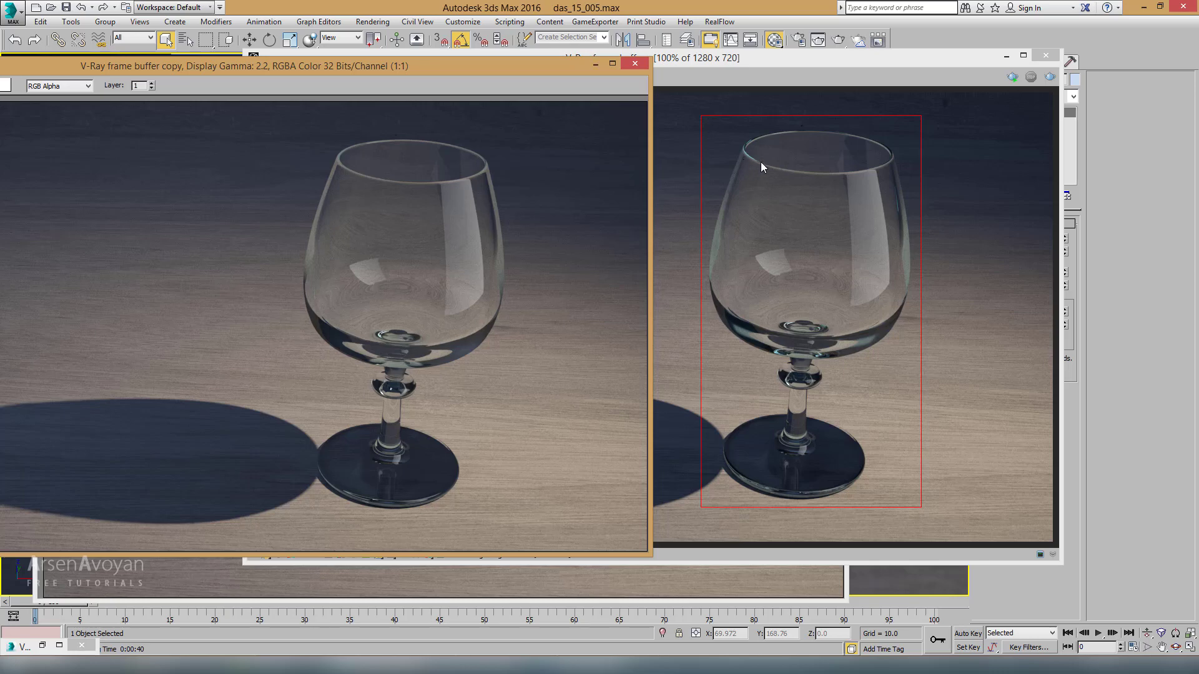
click(744, 155)
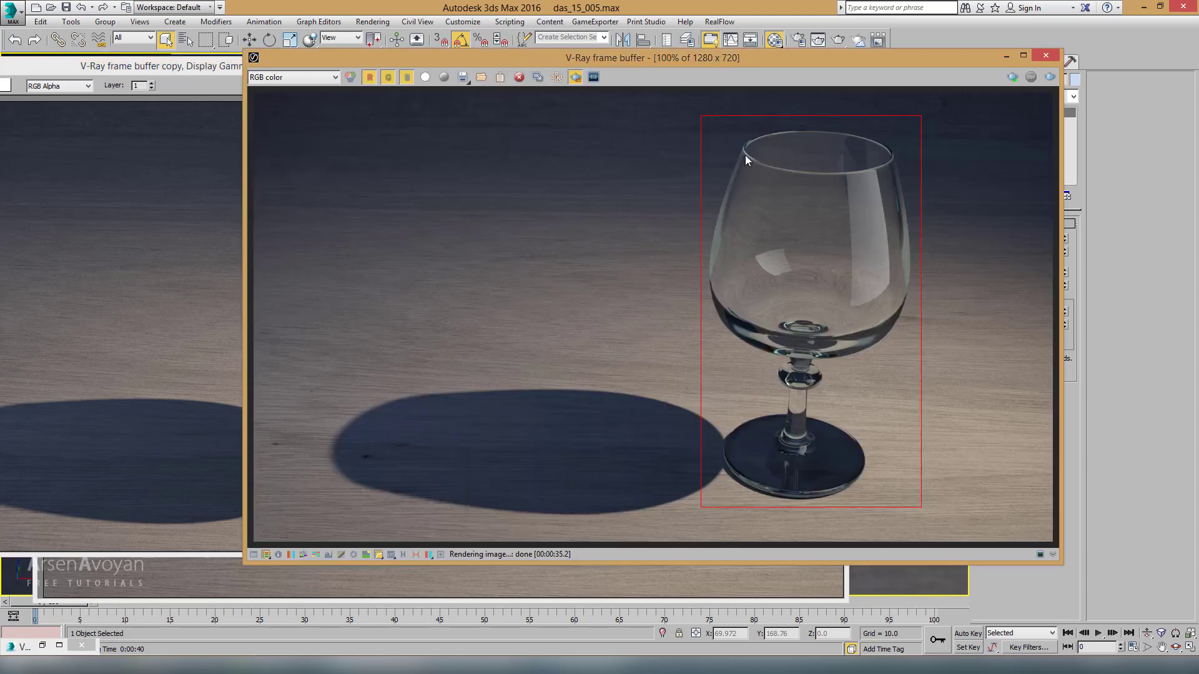
scroll(753, 160, up, 2)
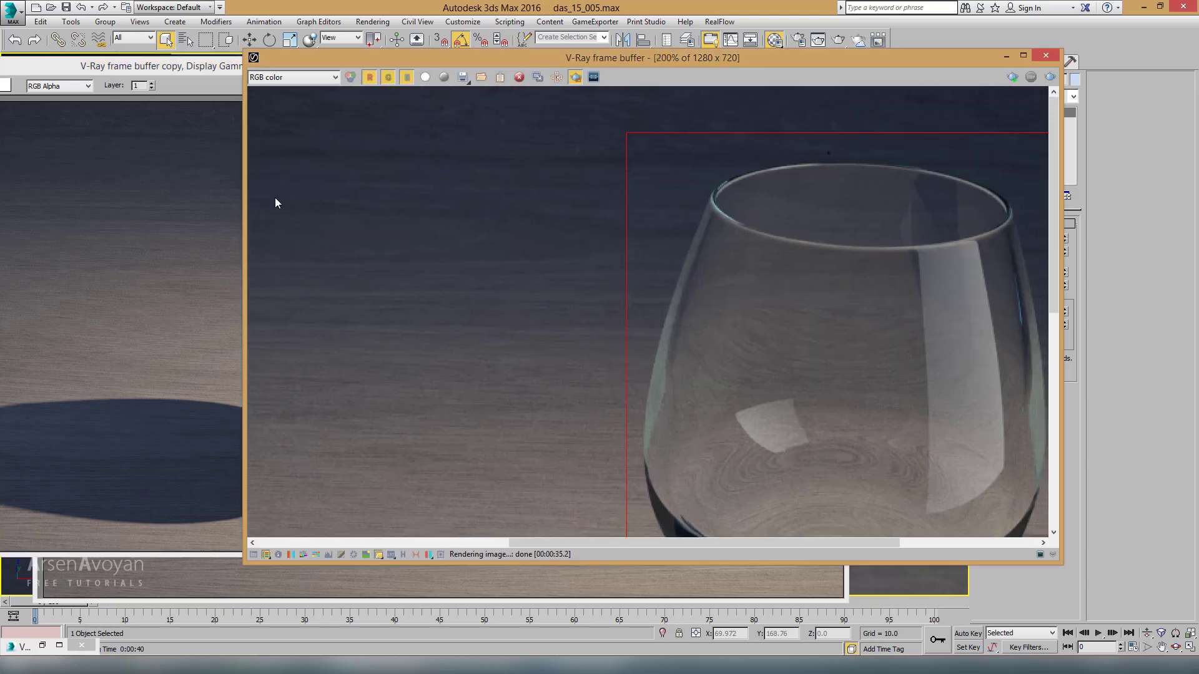
click(234, 200)
scroll(323, 201, up, 2)
scroll(327, 253, down, 1)
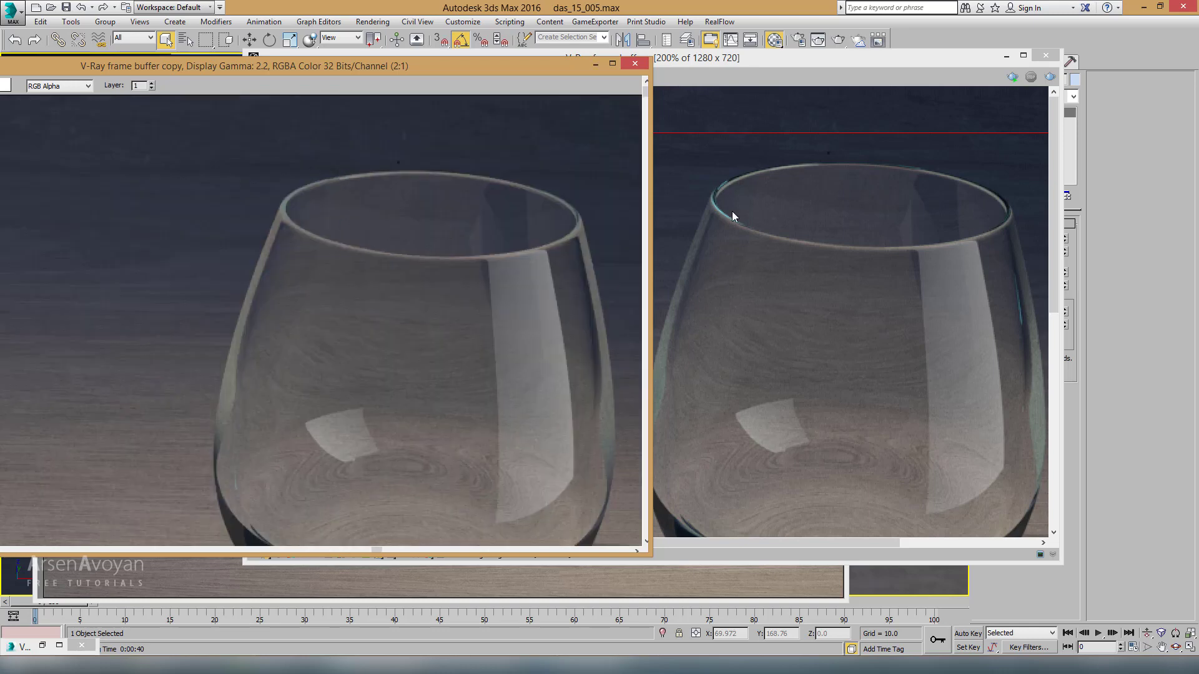
scroll(415, 281, down, 2)
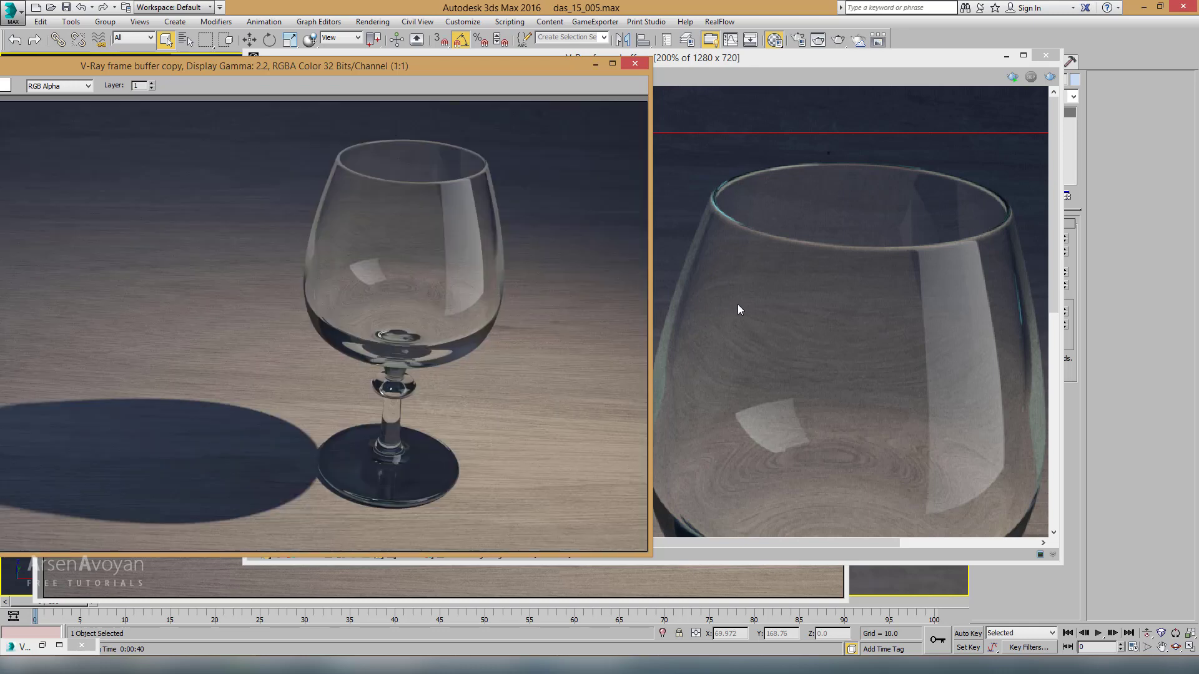
click(762, 306)
scroll(762, 305, down, 2)
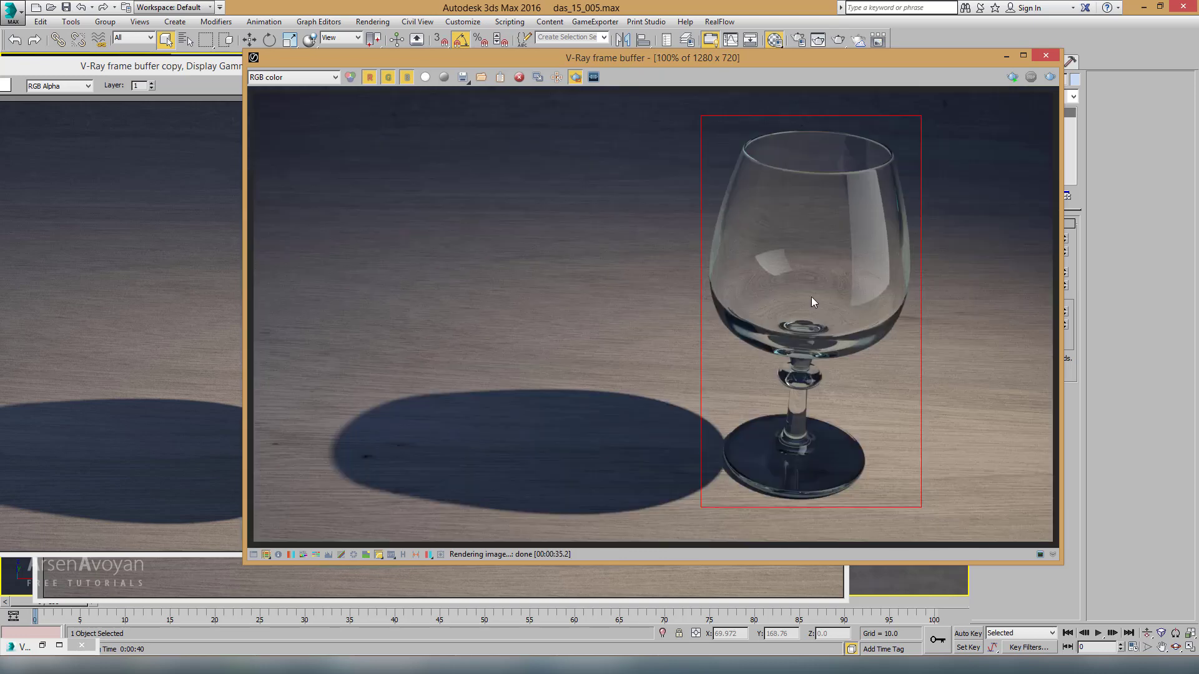
Clear the region render box and set aside the earlier render copy
click(580, 82)
click(202, 211)
click(595, 64)
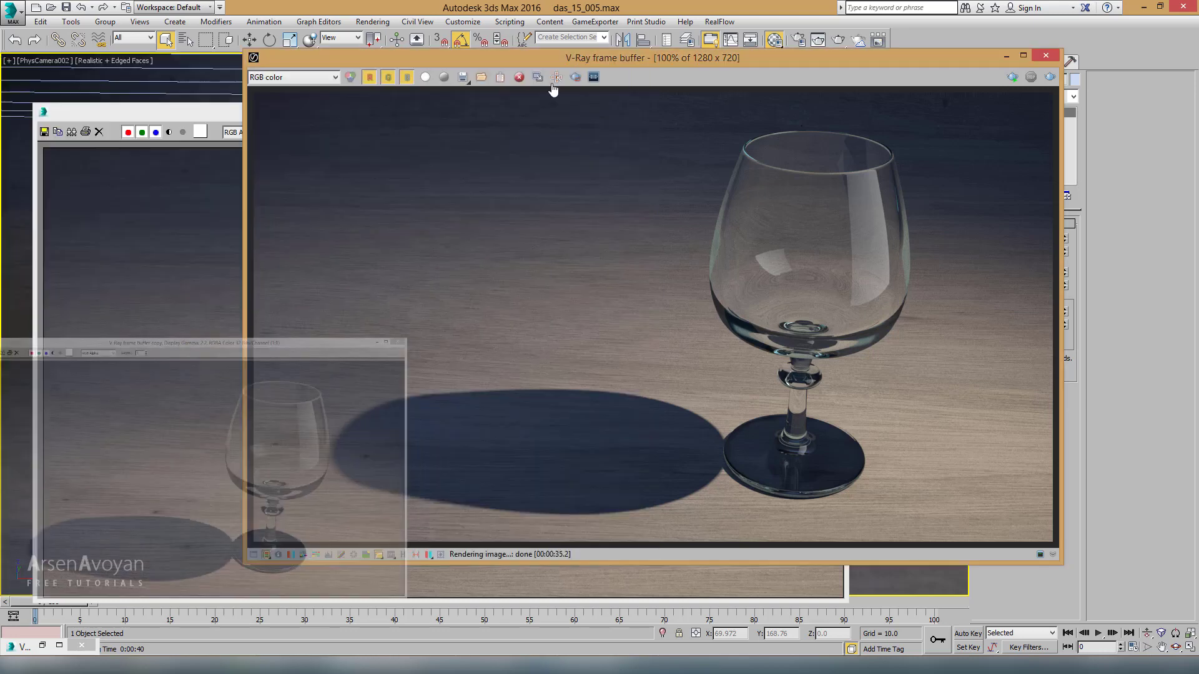
click(791, 110)
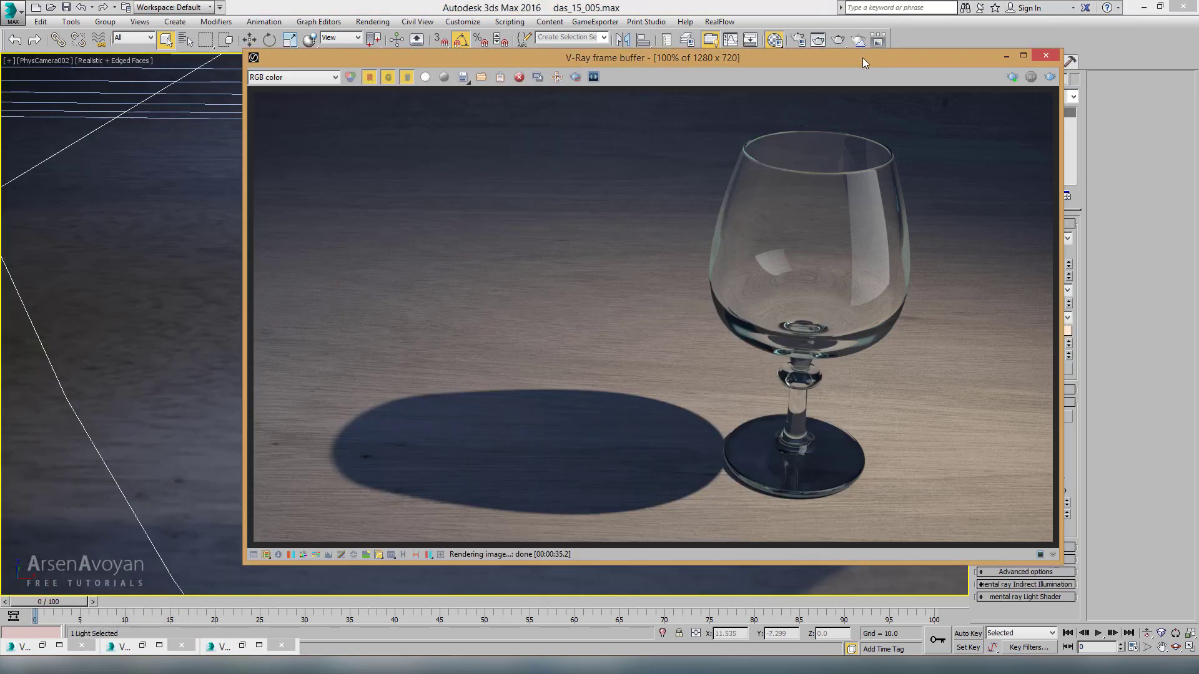
Open Render Setup and scroll the GI tab down to the Caustics rollout
drag(862, 58, 860, 60)
click(797, 41)
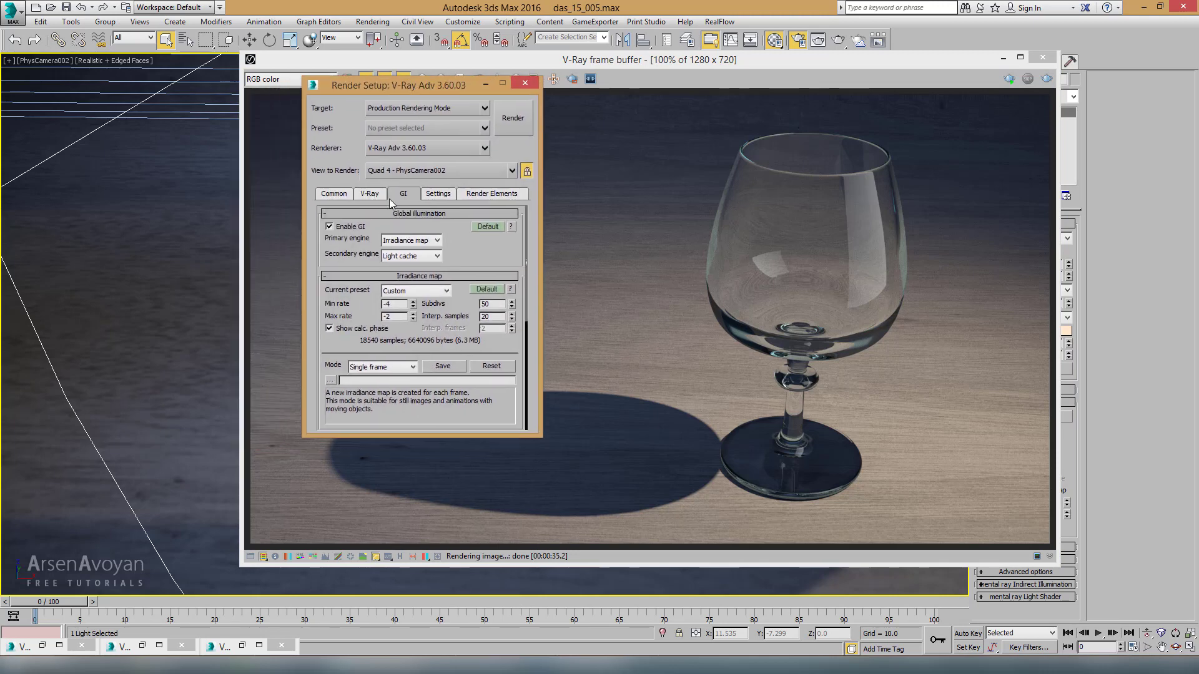
scroll(424, 287, down, 2)
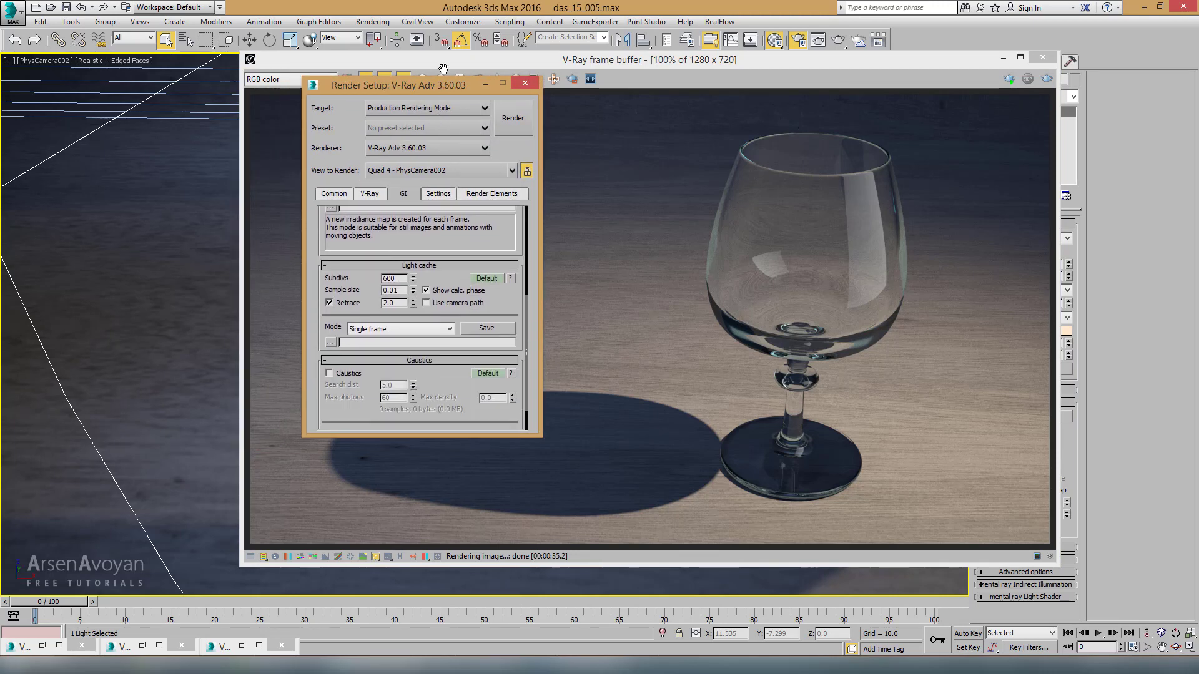
scroll(441, 316, down, 7)
scroll(436, 342, down, 1)
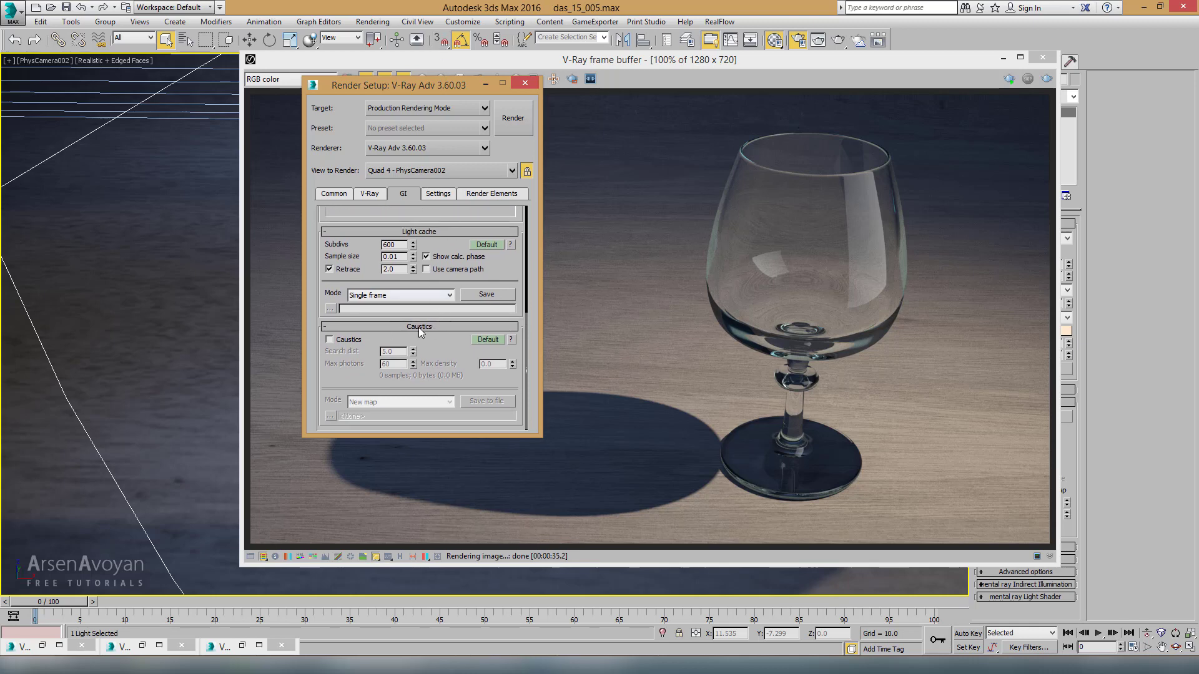
Enable Caustics in Advanced mode: search dist 5.0, max photons 60, multiplier 1.0
click(330, 340)
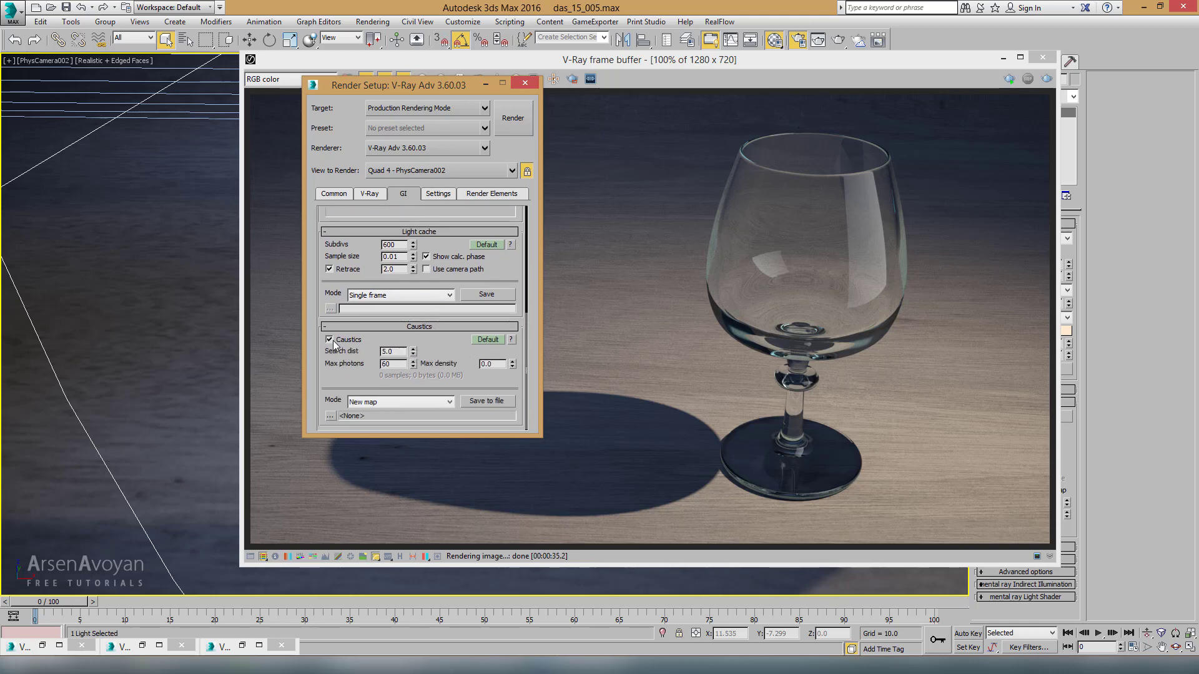
click(487, 340)
scroll(487, 388, up, 2)
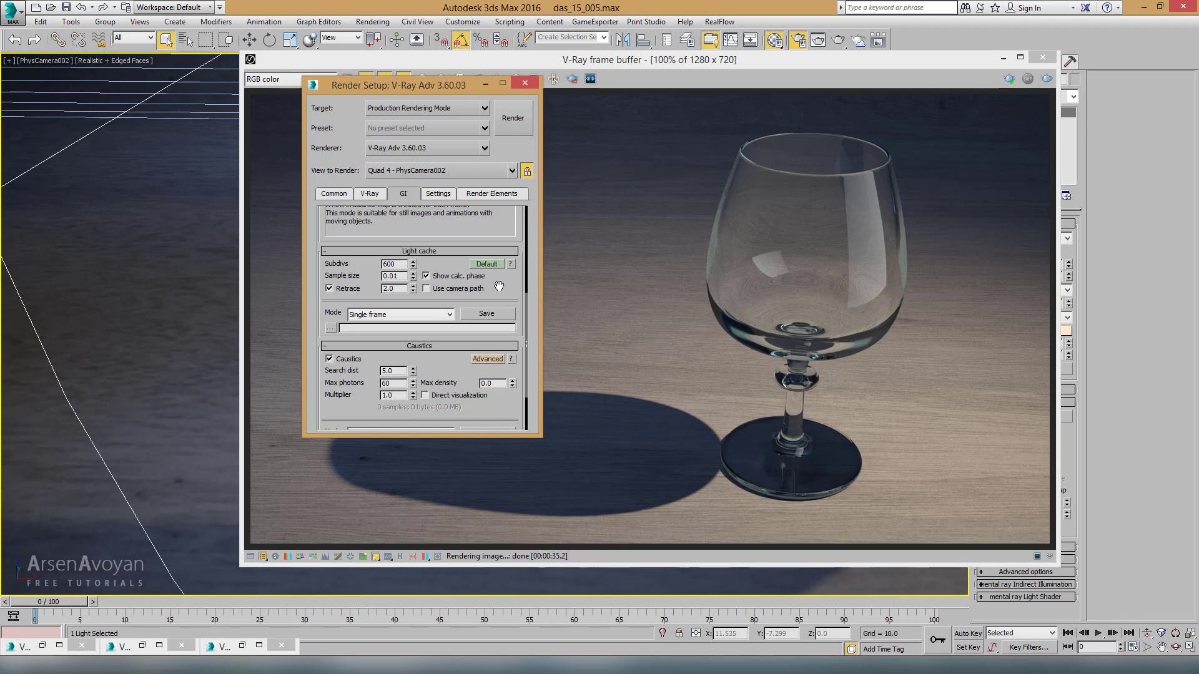
scroll(497, 294, down, 2)
drag(492, 300, 491, 205)
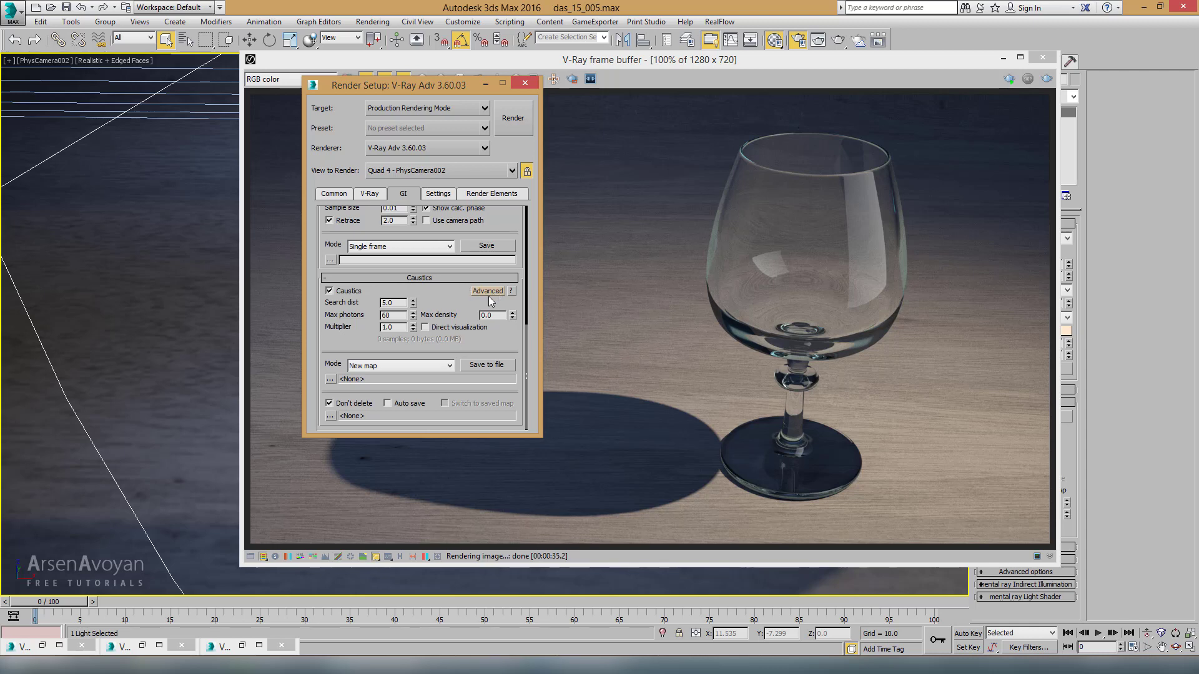
click(451, 302)
mouse_move(451, 86)
mouse_down()
mouse_move(568, 147)
mouse_move(568, 204)
mouse_up()
Return to four viewports, select the light in the top view, and close the render and material windows
key(alt+w)
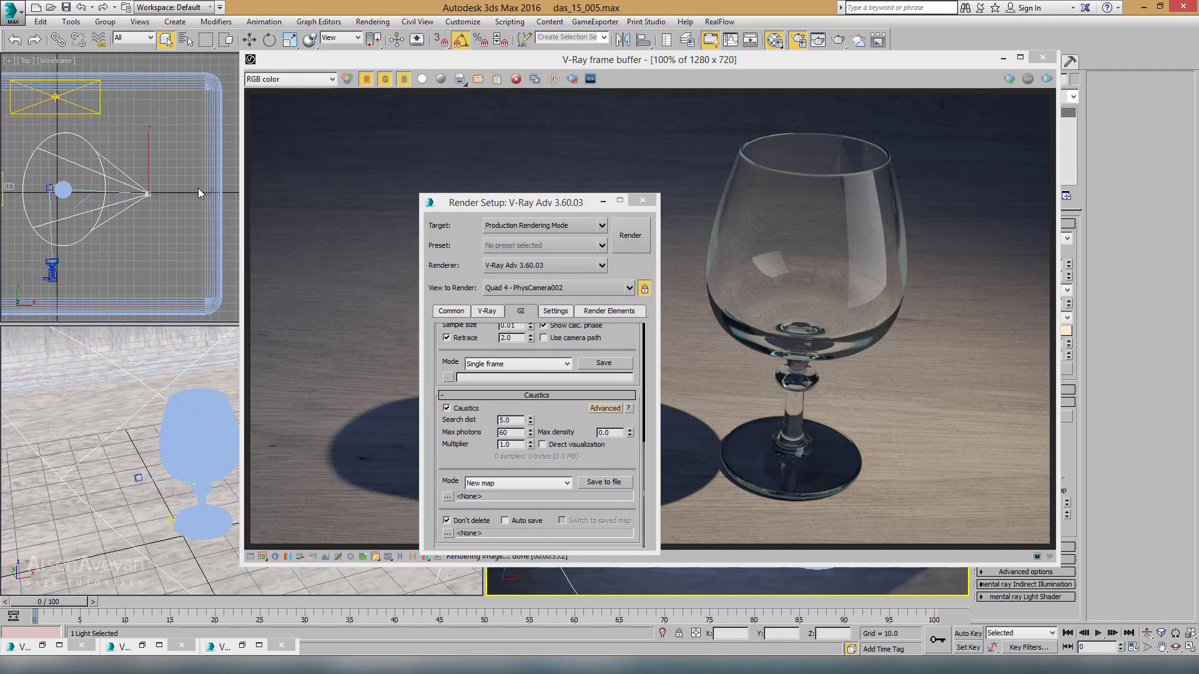
scroll(126, 151, up, 2)
click(146, 143)
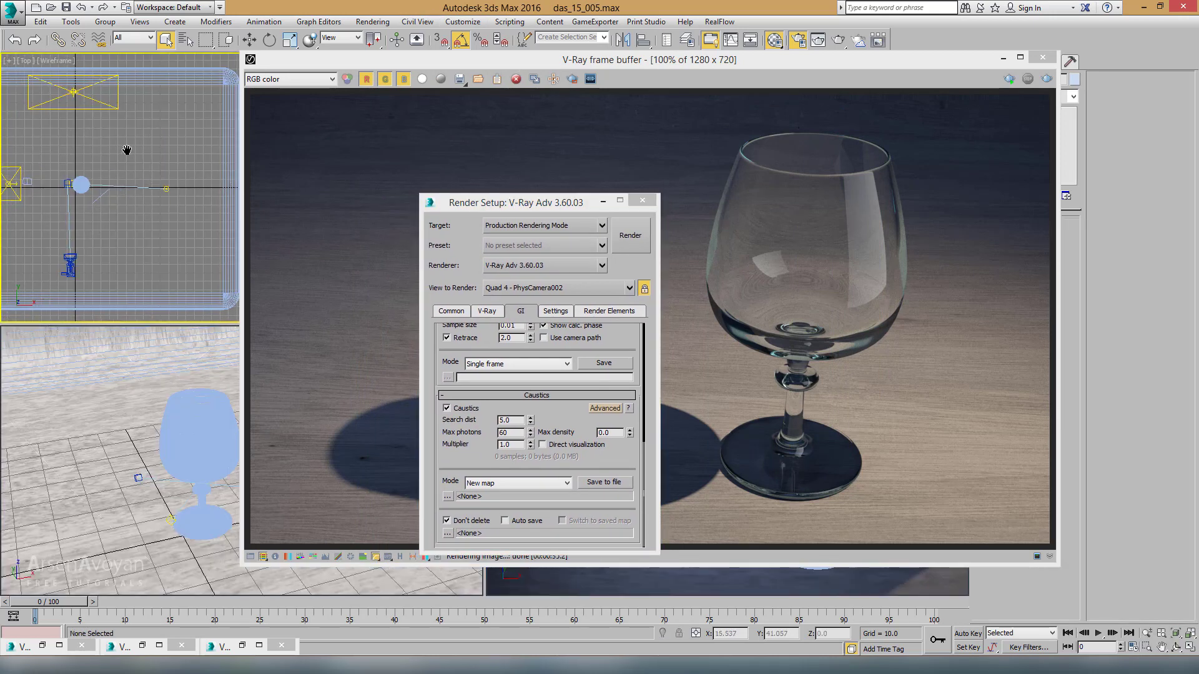
mouse_move(41, 134)
middle_down()
mouse_move(101, 129)
mouse_move(112, 109)
mouse_move(94, 116)
middle_up()
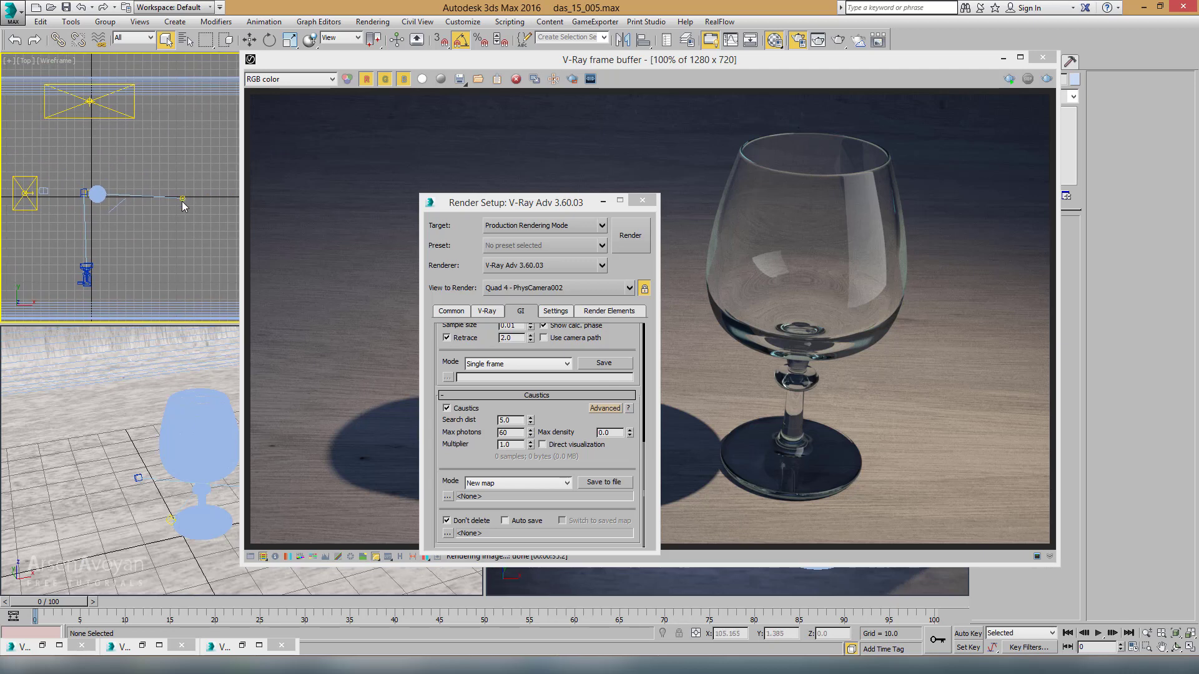
click(182, 198)
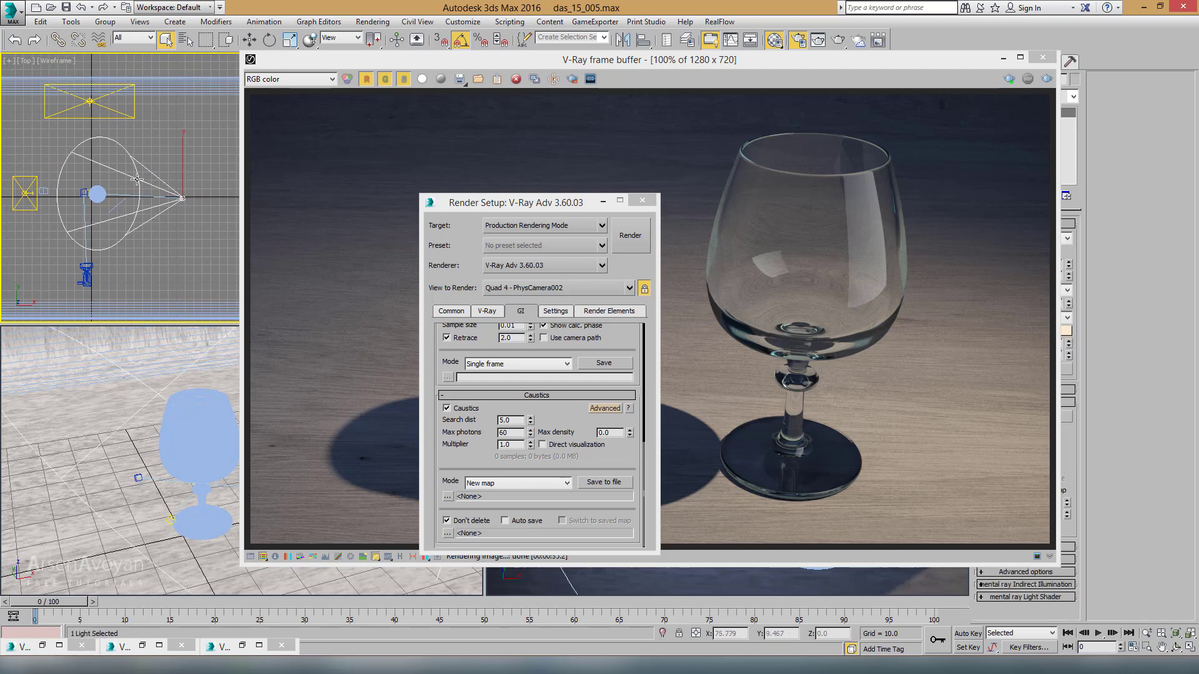
click(1002, 57)
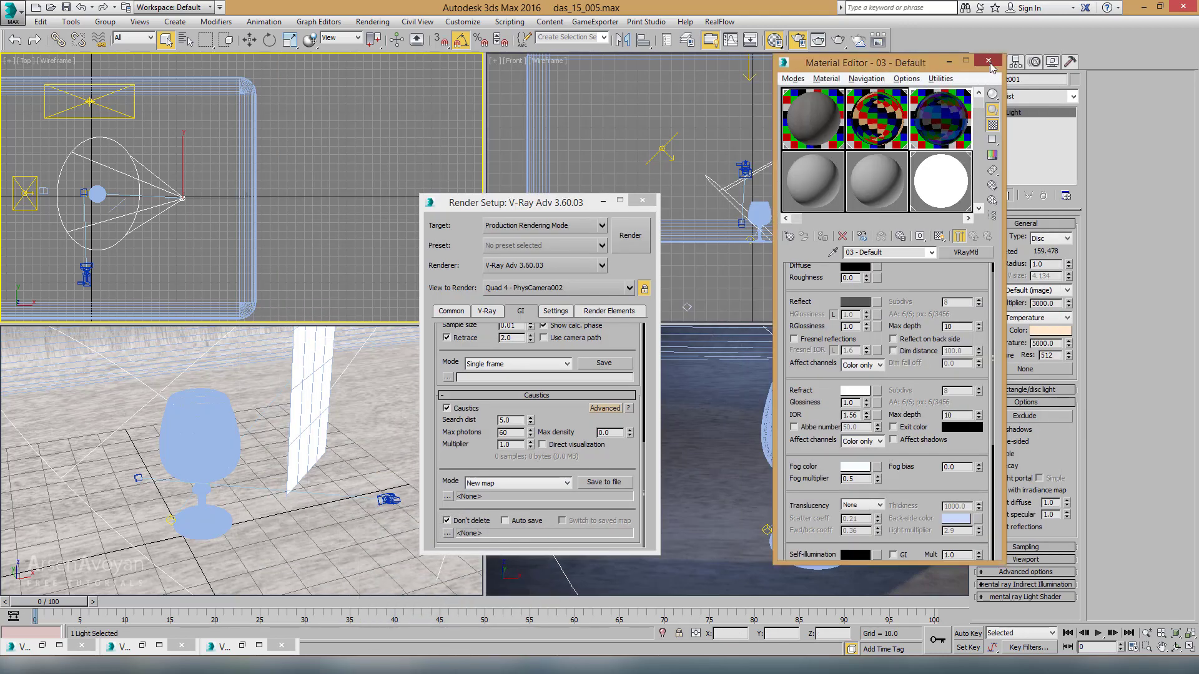
click(987, 59)
drag(509, 203, 305, 200)
Maximize the front view and pan it to show the light and room outline
click(706, 209)
scroll(764, 188, up, 2)
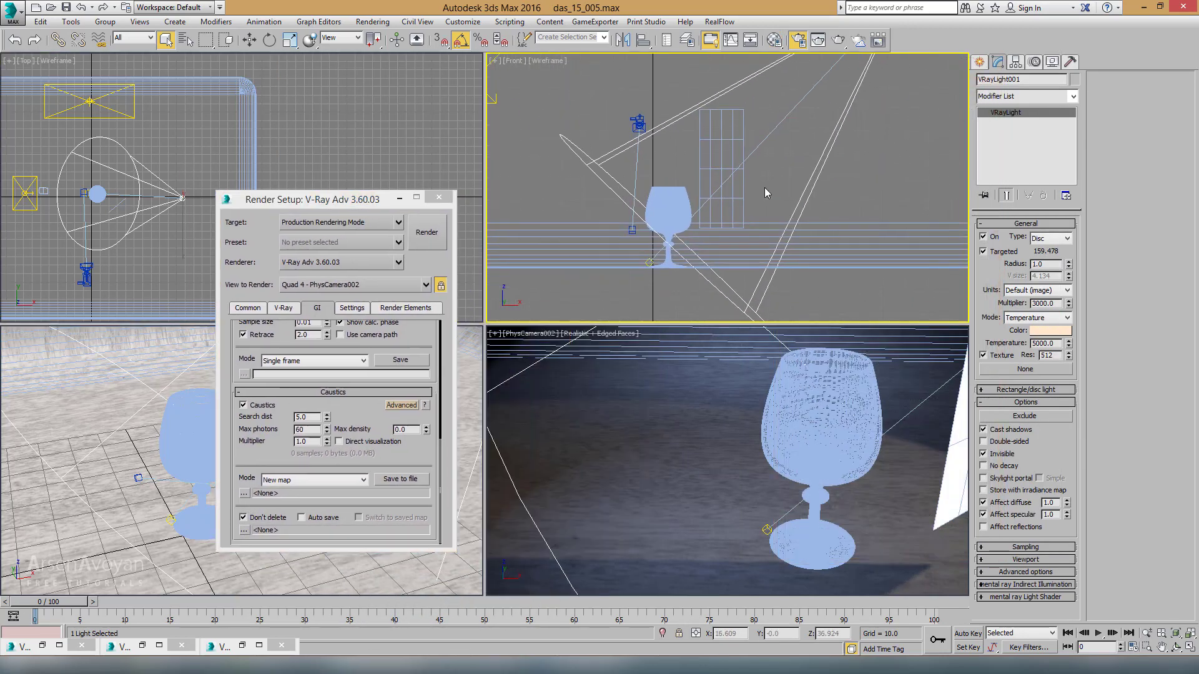
scroll(764, 188, up, 2)
key(alt+w)
drag(372, 205, 151, 278)
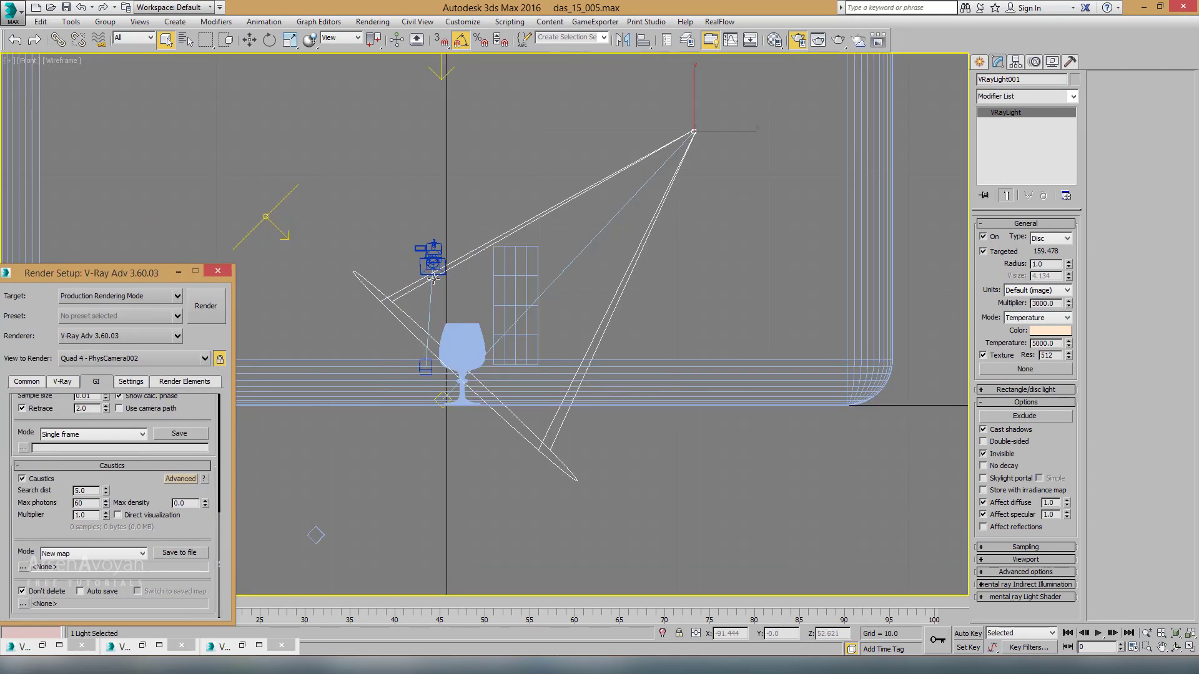
middle_drag(657, 199, 705, 218)
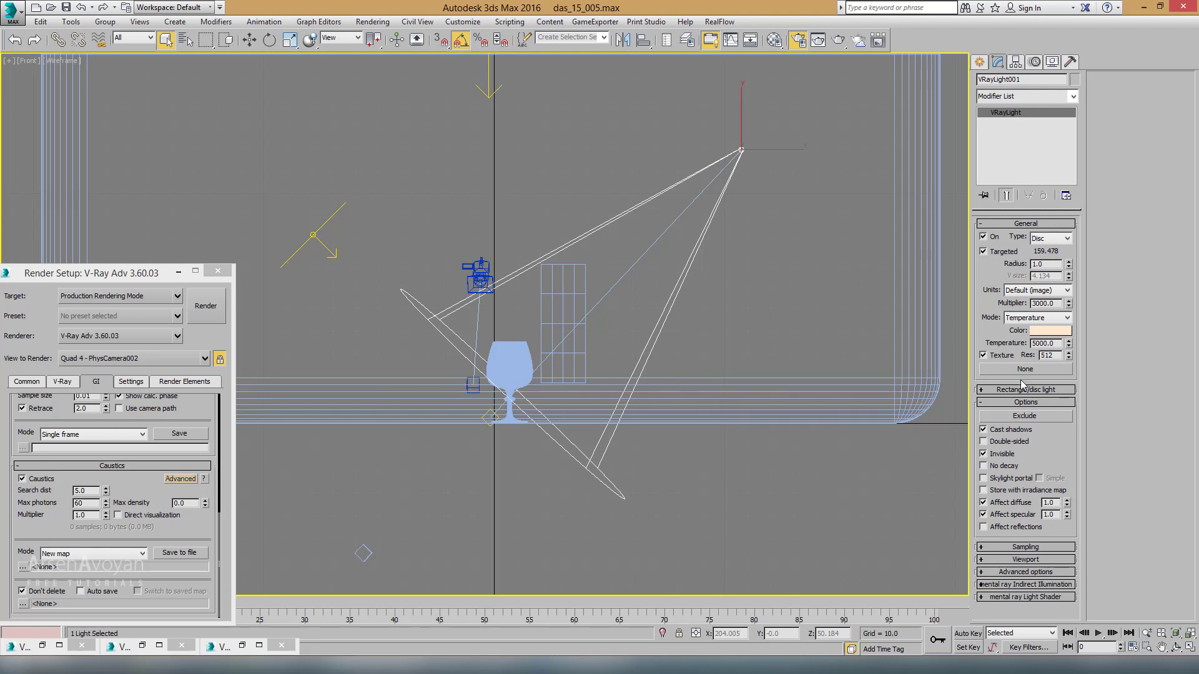
middle_drag(734, 223, 781, 276)
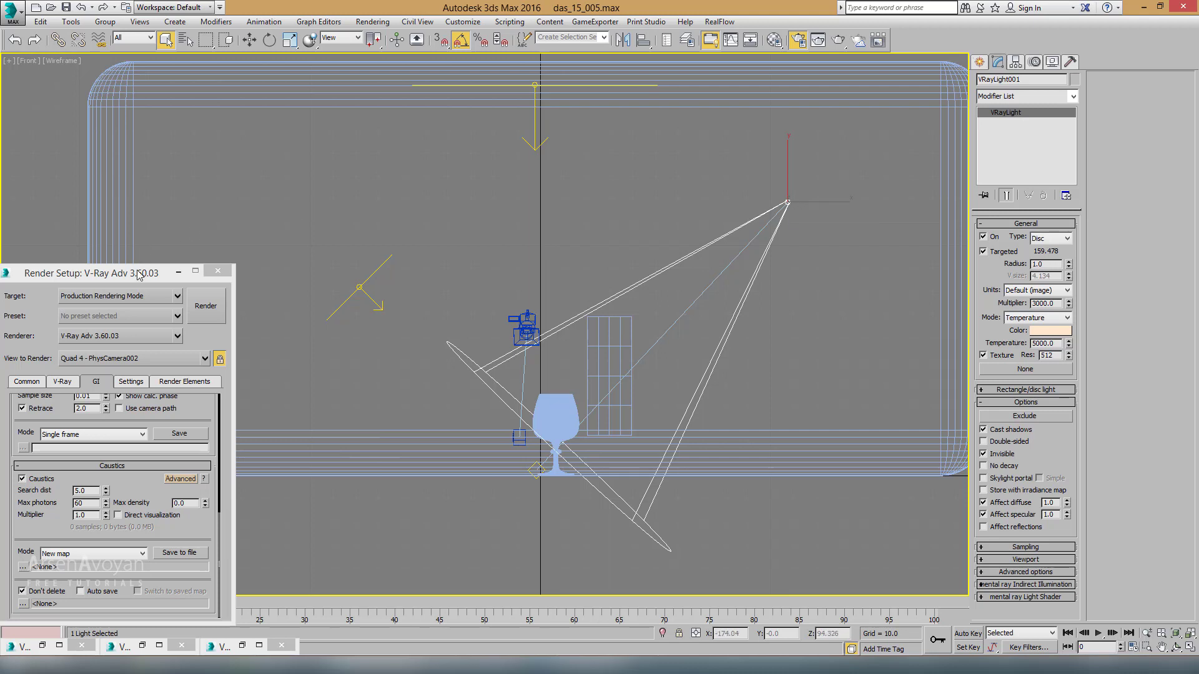
Set VRayLight001's caustic subdivs to 3000 in its V-Ray properties
right_click(784, 201)
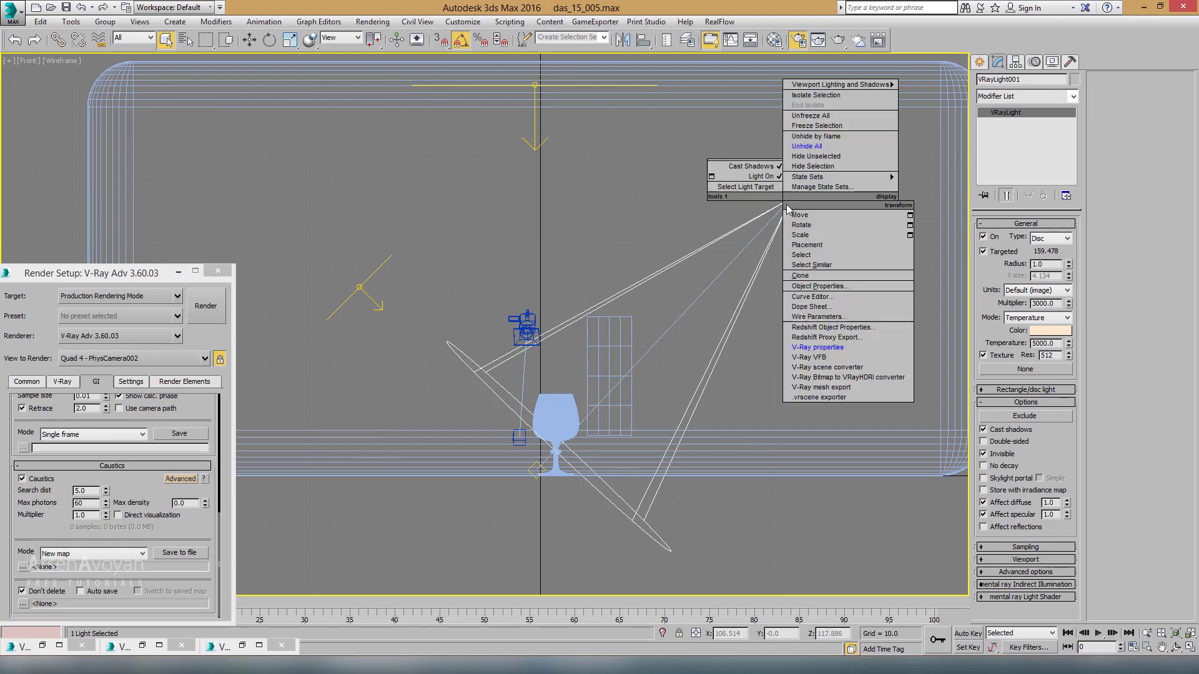
click(827, 348)
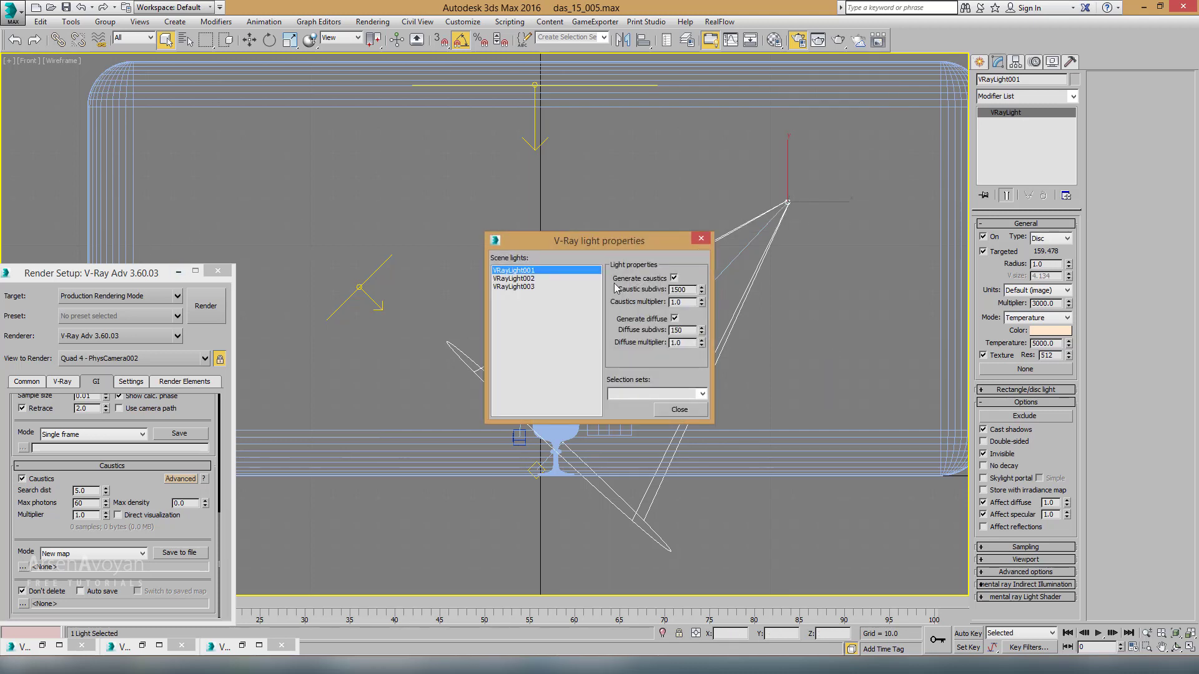
drag(690, 290, 645, 293)
text(3000)
key(Return)
Review VRayLight002 and VRayLight003 staying at 1500 caustic subdivs, then close the light properties
click(521, 279)
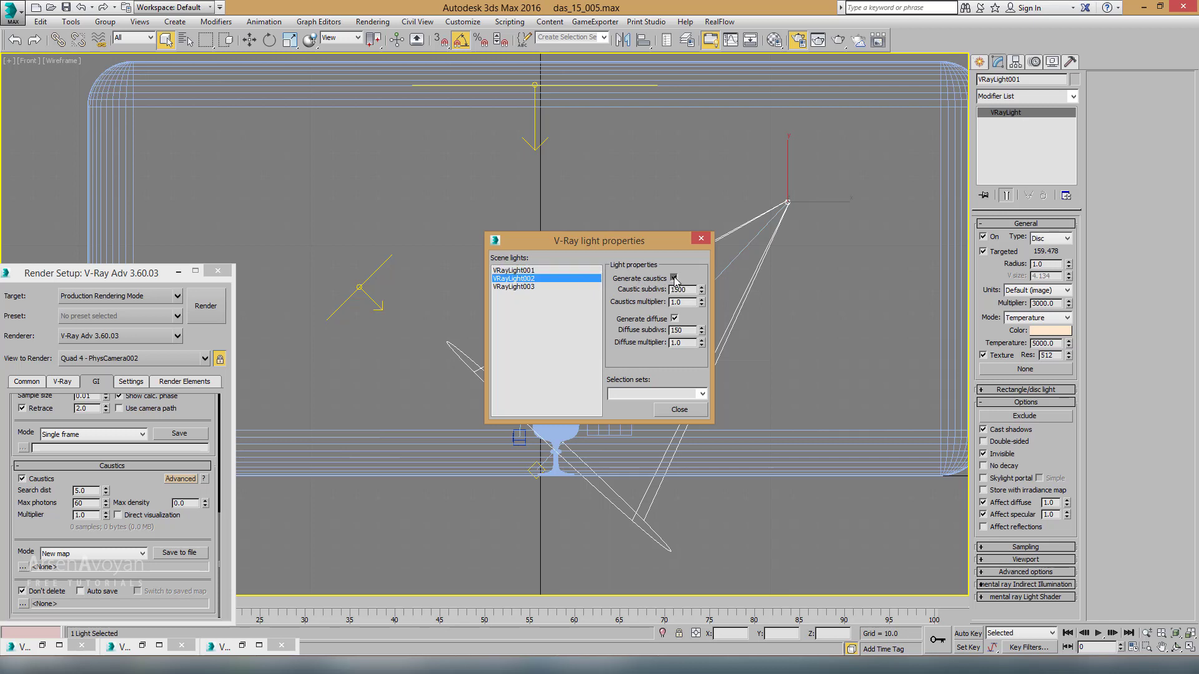
click(530, 287)
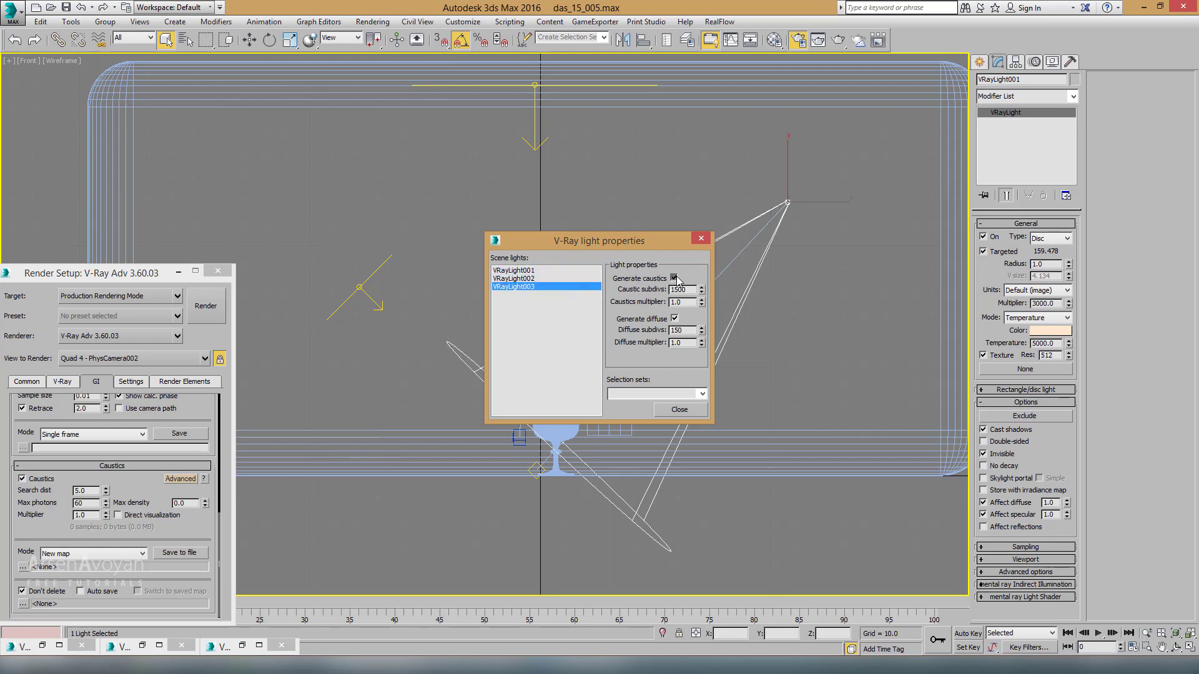
click(534, 271)
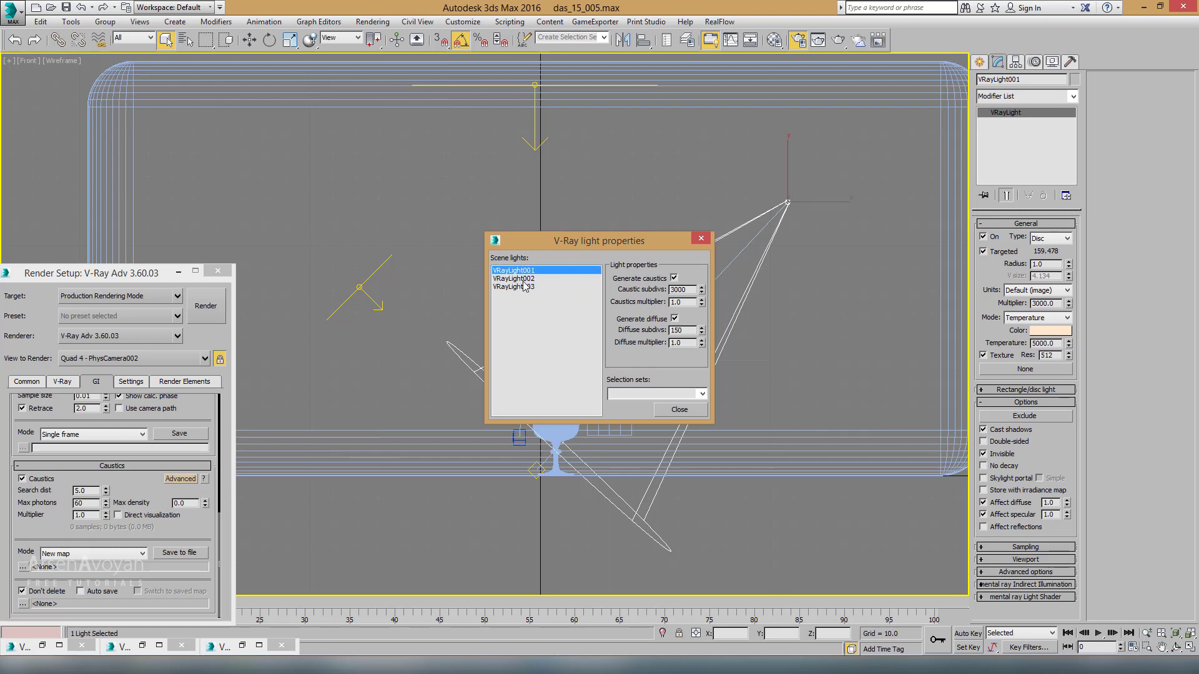
click(518, 279)
click(528, 271)
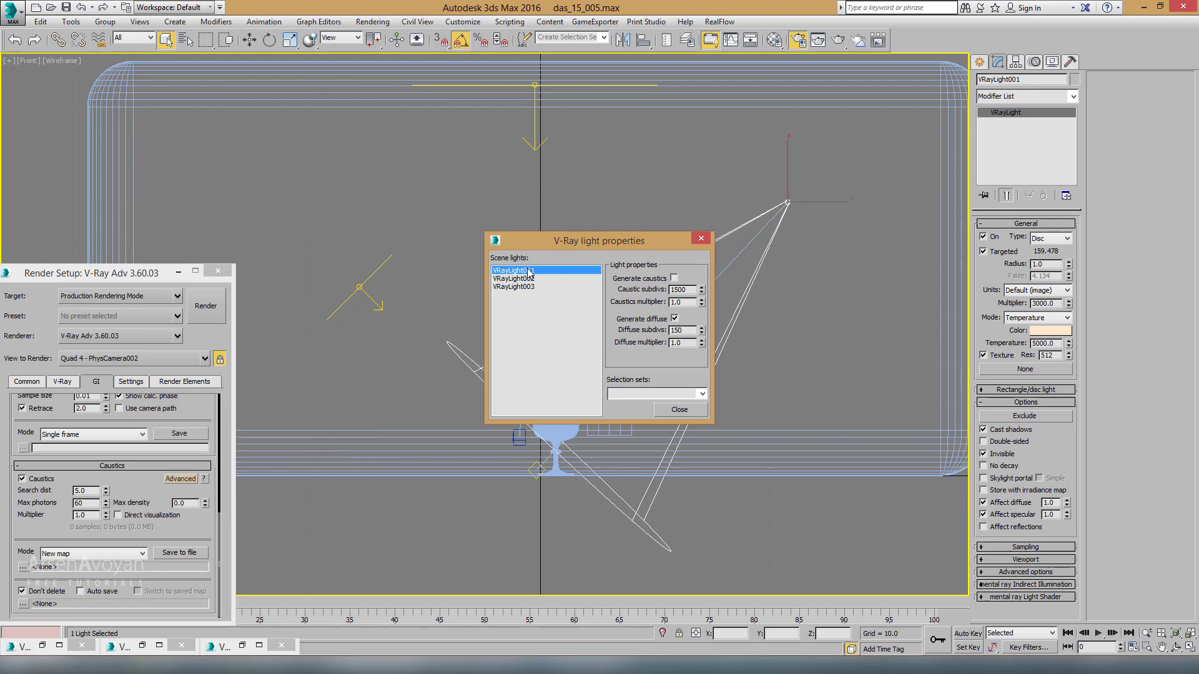
click(679, 410)
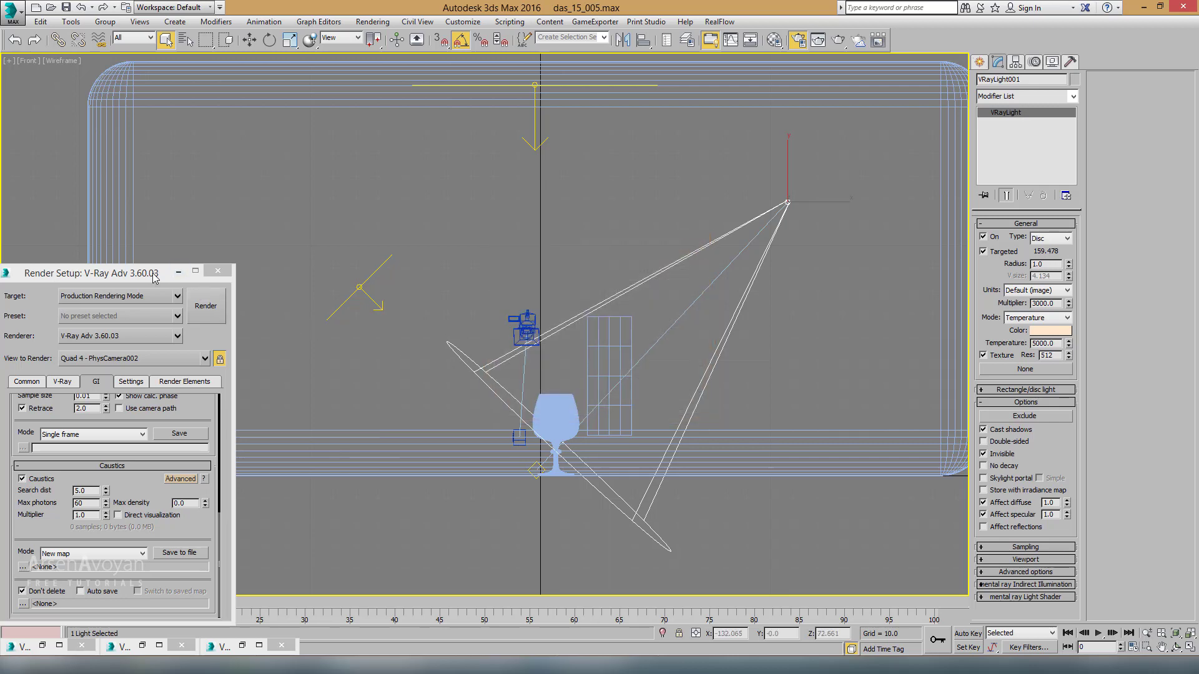
drag(93, 273, 406, 127)
Maximize the camera view and render it with caustics
key(alt+w)
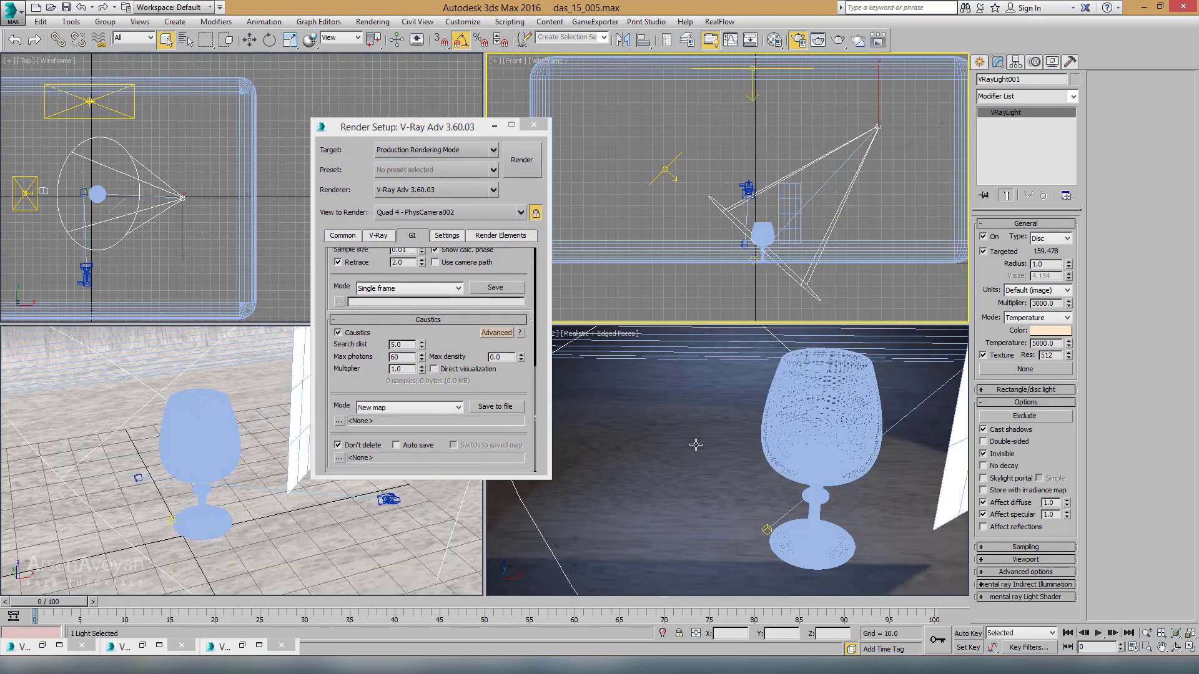
key(alt+w)
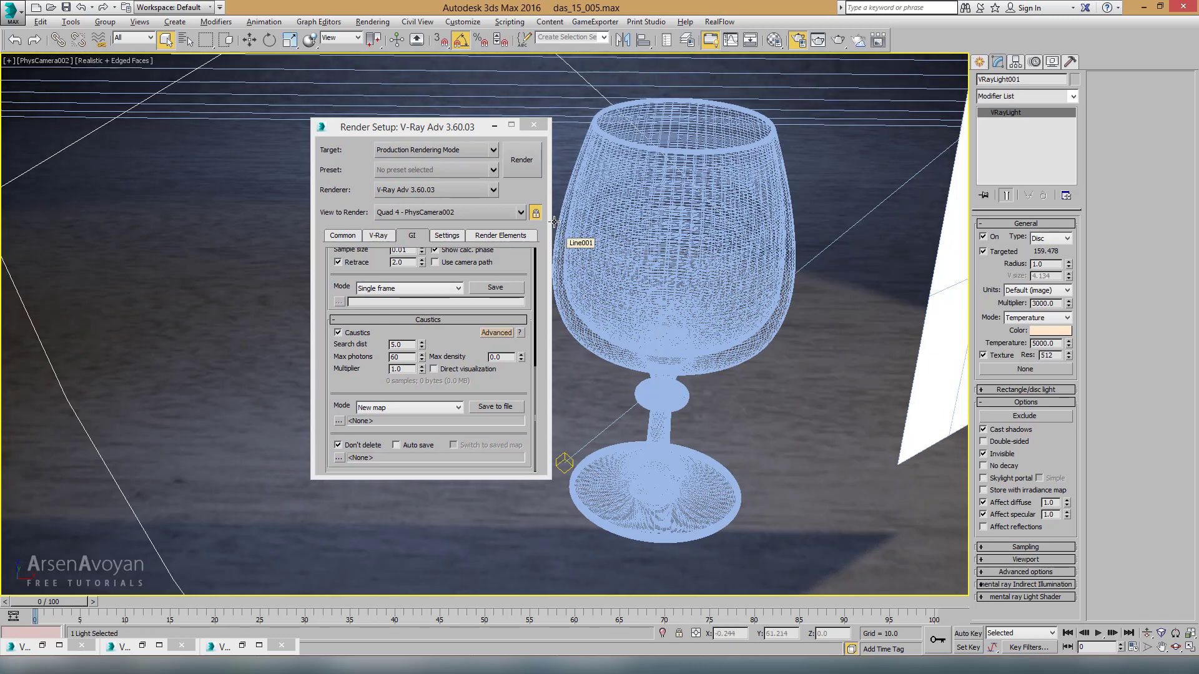
click(522, 164)
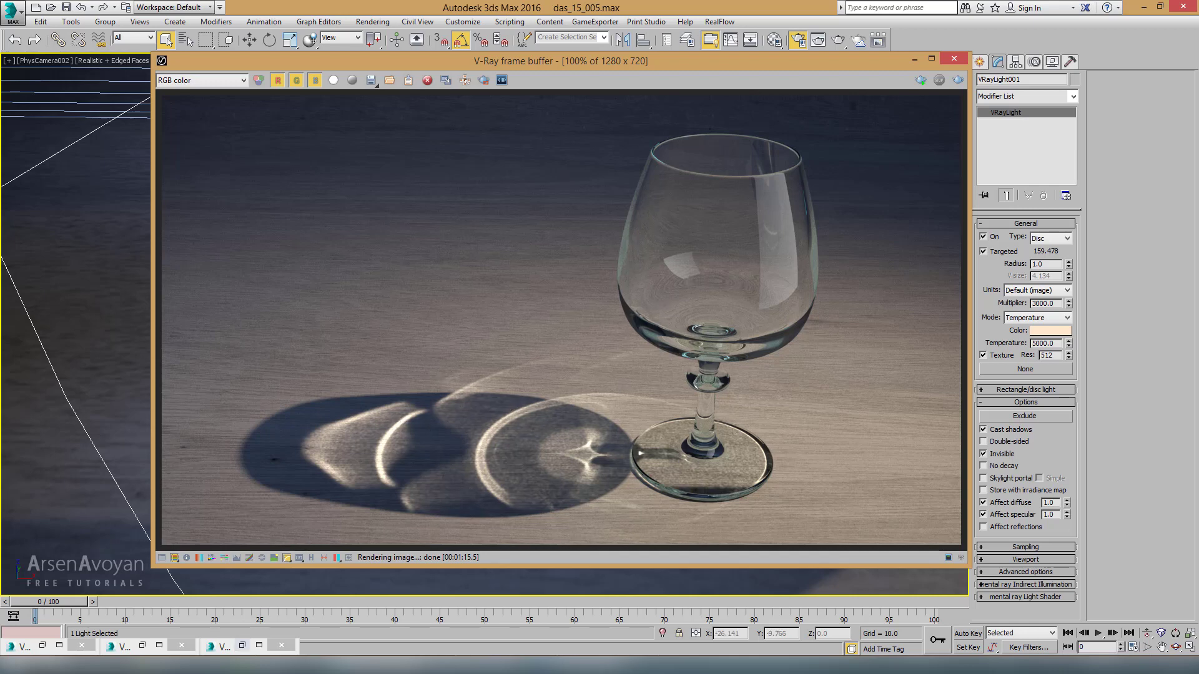
Restore the earlier render copy beside the new caustic render to compare, then minimize it
click(259, 645)
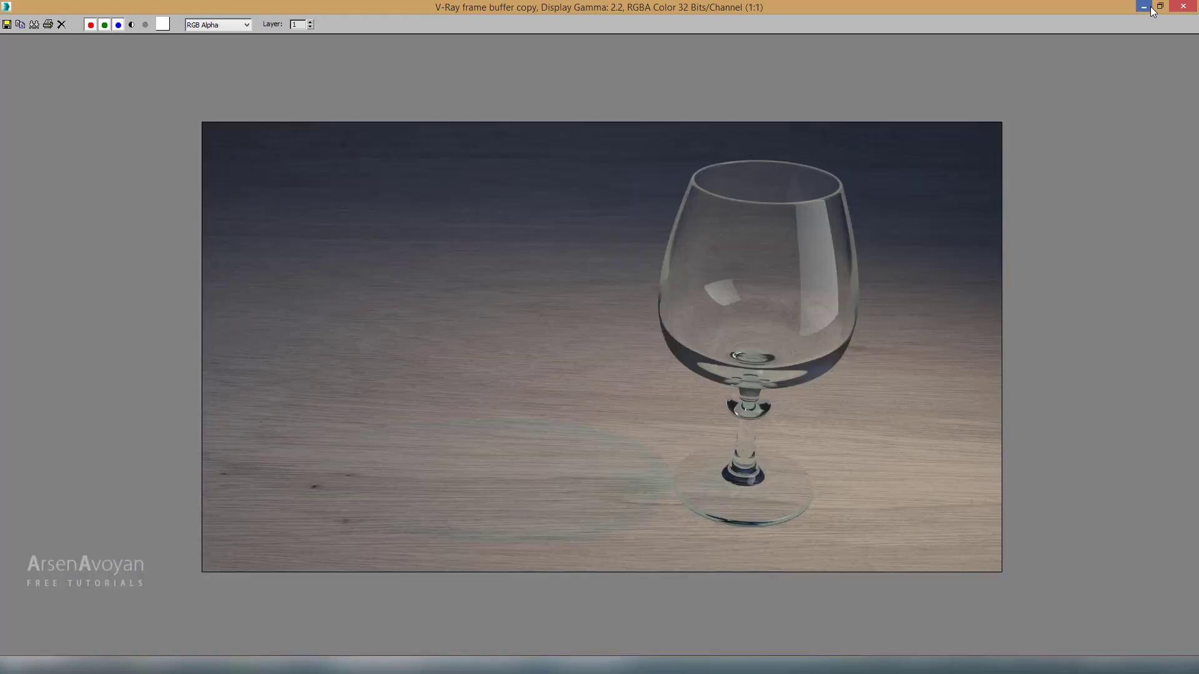
click(1159, 6)
mouse_move(699, 114)
mouse_down()
mouse_move(319, 77)
mouse_move(833, 100)
mouse_up()
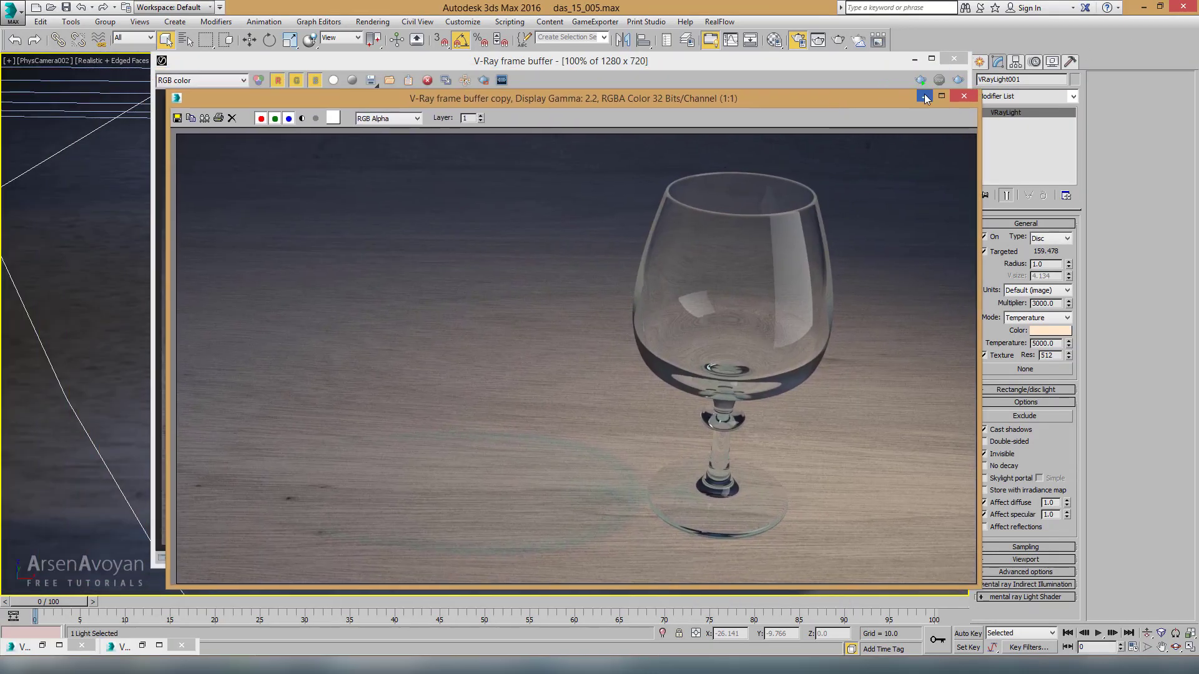
click(925, 99)
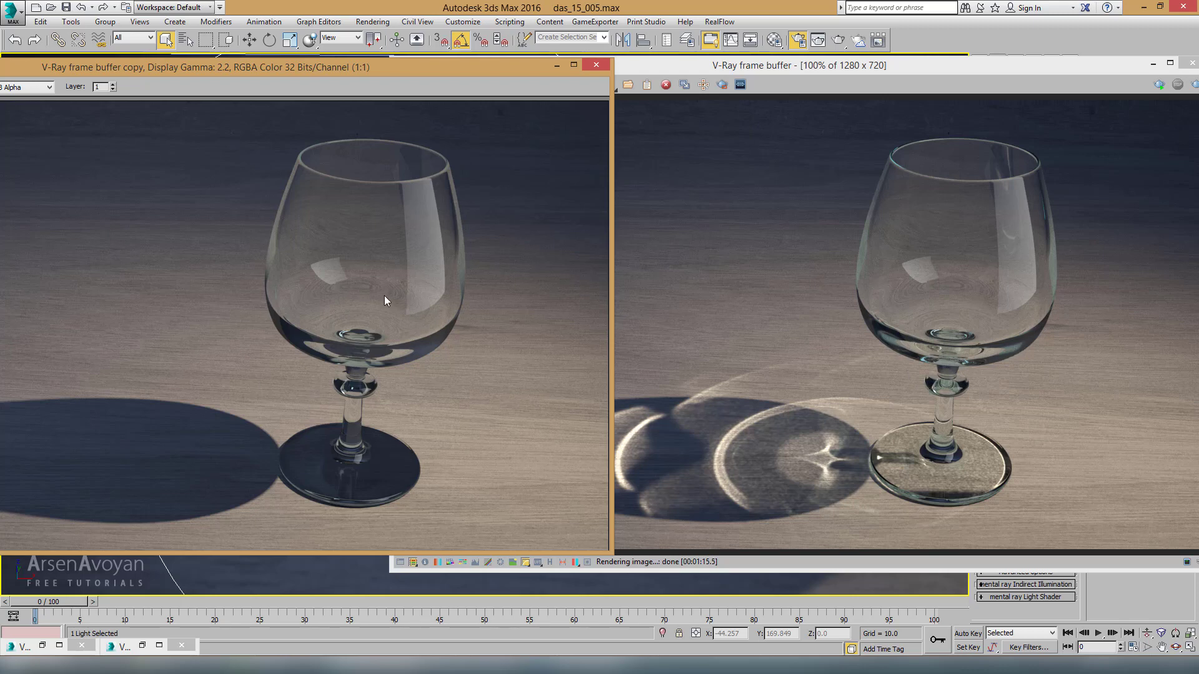
click(558, 66)
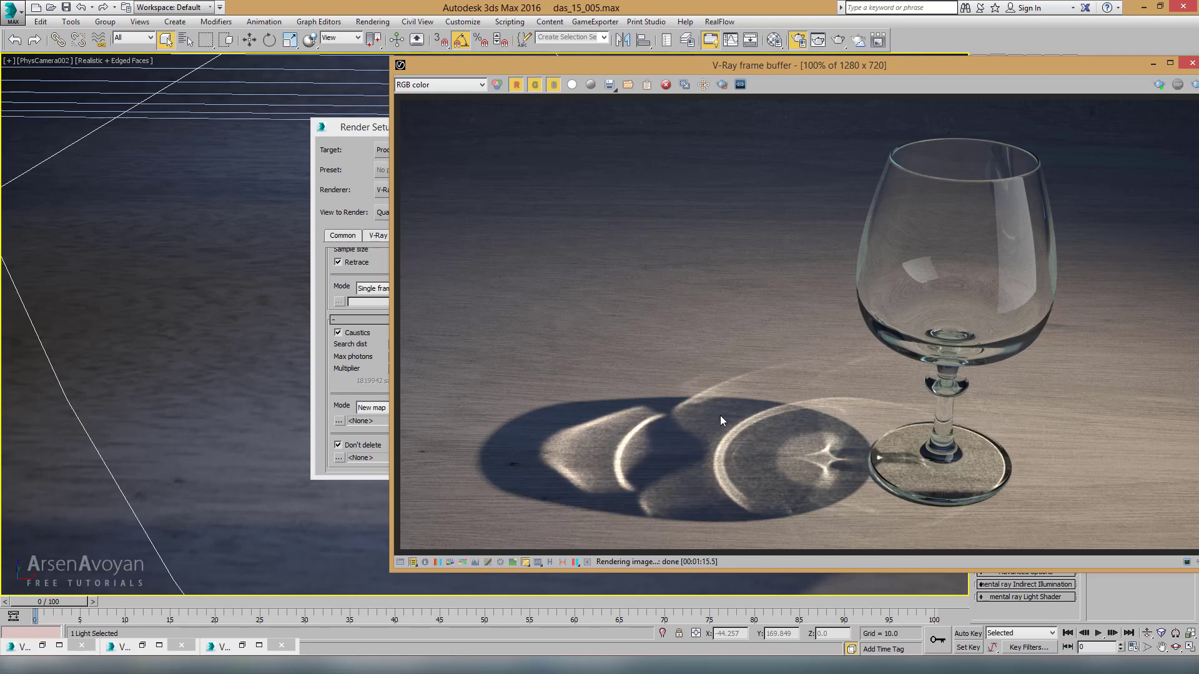
Set the caustics multiplier to 2.0 and close Render Setup
click(359, 128)
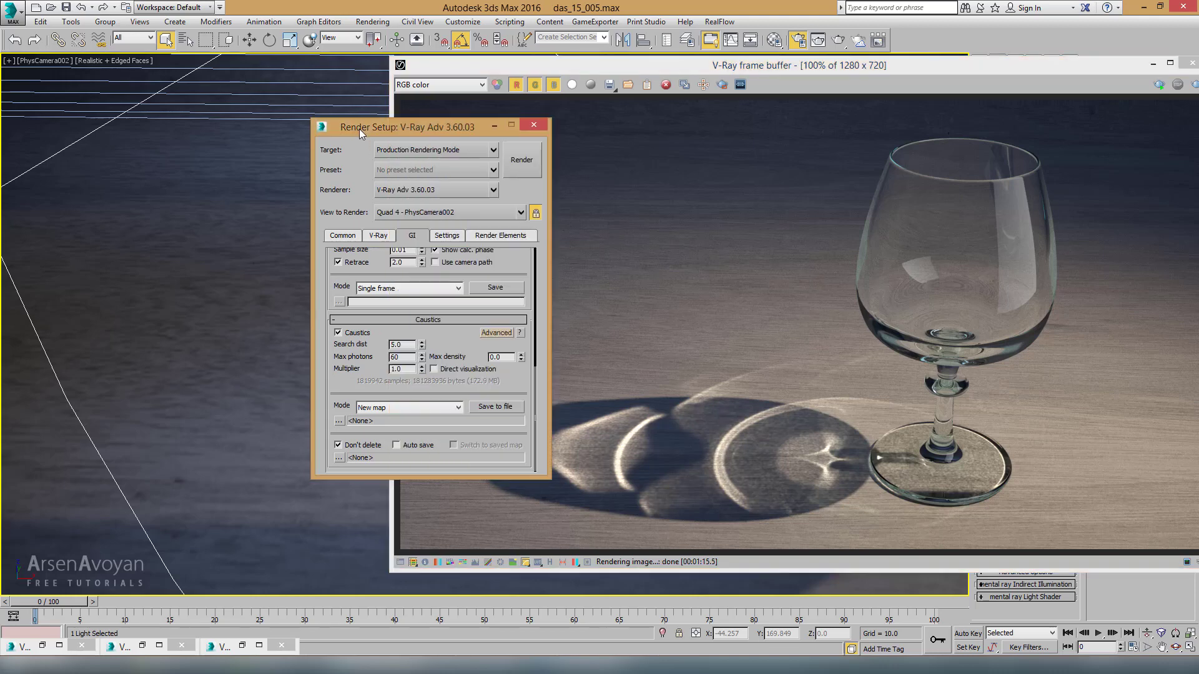
double_click(406, 369)
text(2)
key(Return)
drag(467, 130, 211, 122)
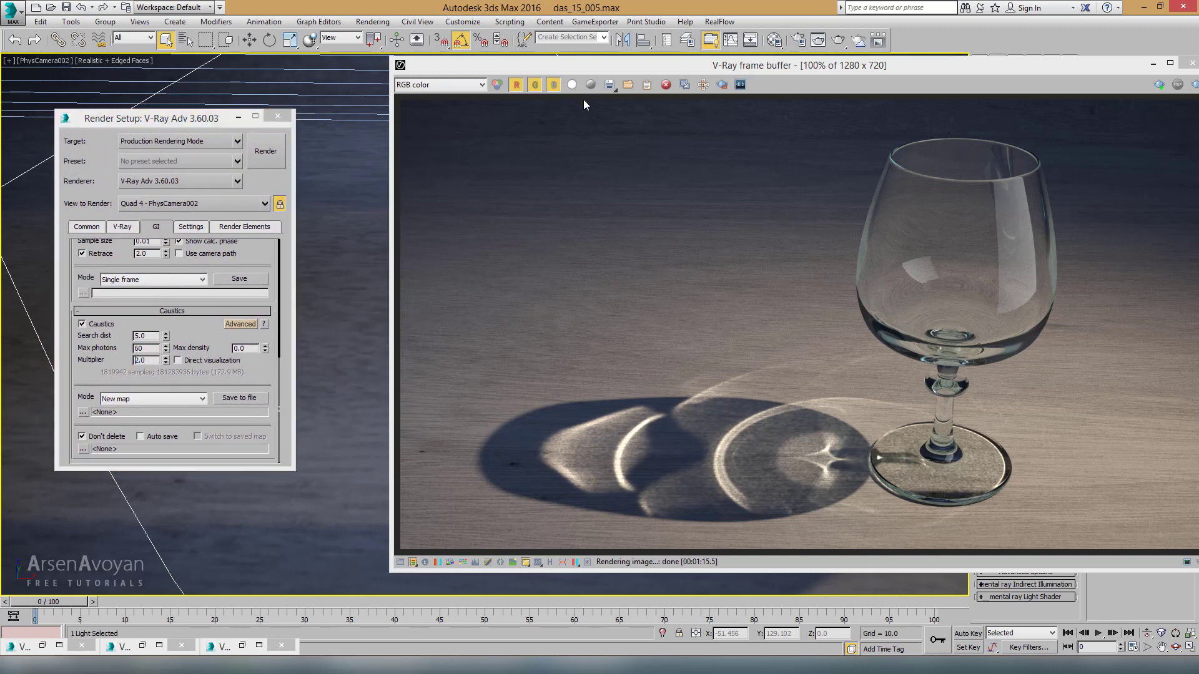
click(278, 117)
Inspect the Soft box plane's object properties, then close the rendered image window
drag(610, 66, 260, 77)
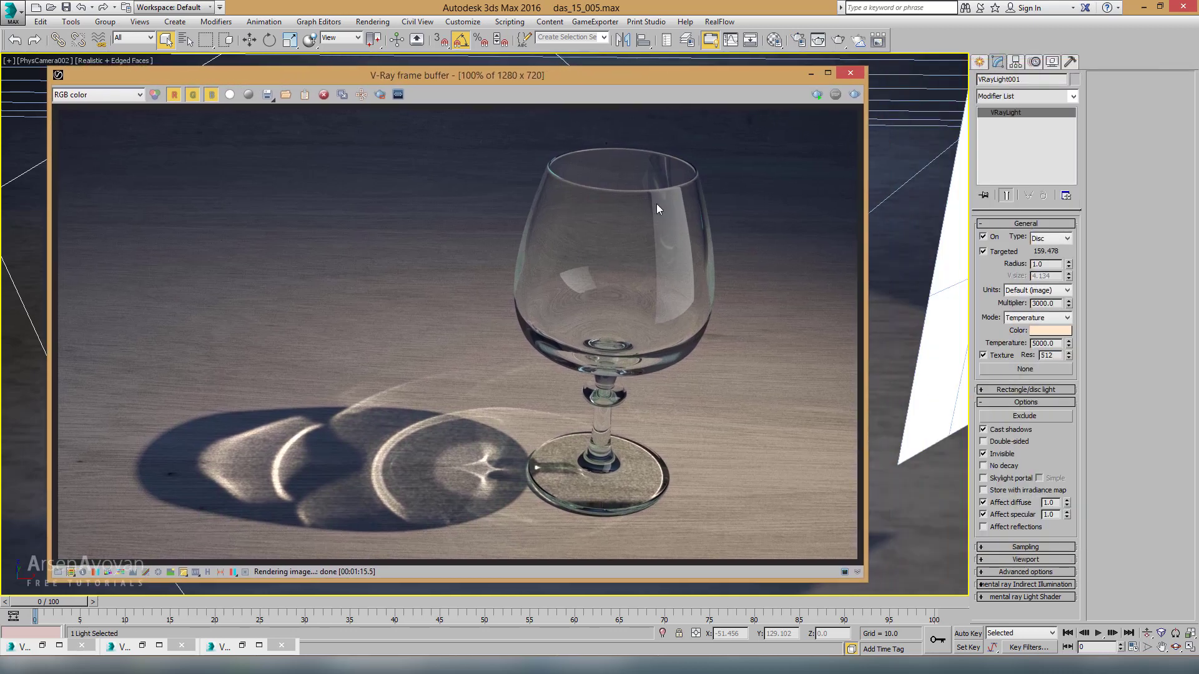
click(944, 259)
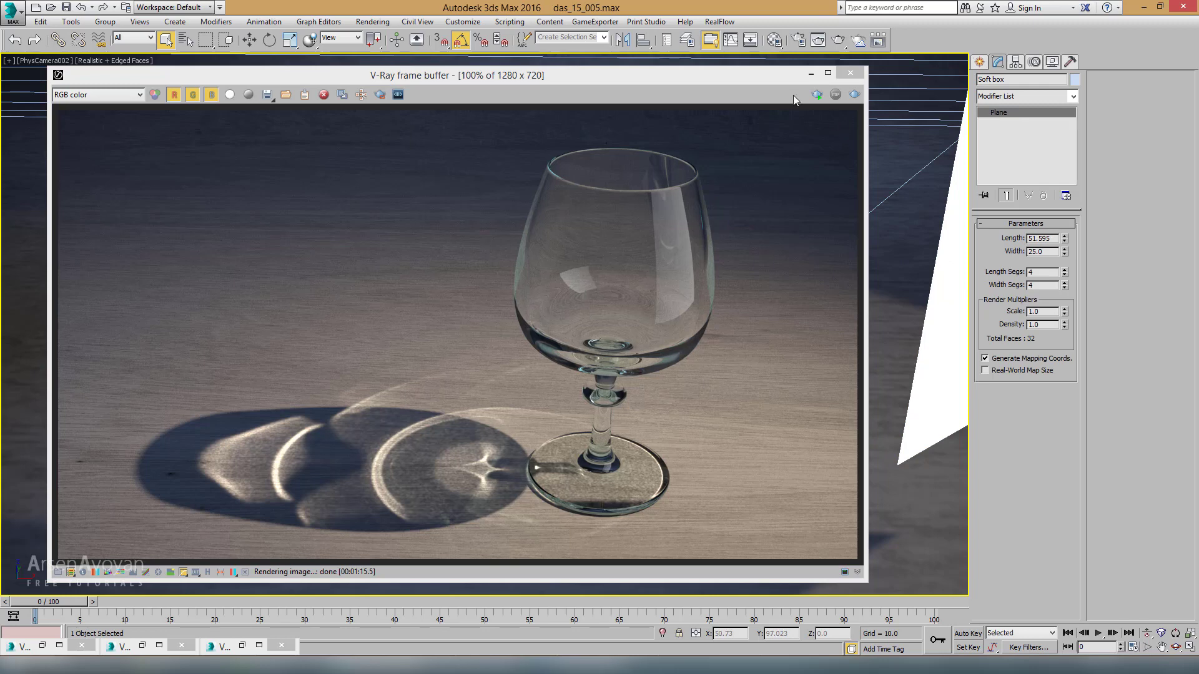
drag(774, 77, 512, 88)
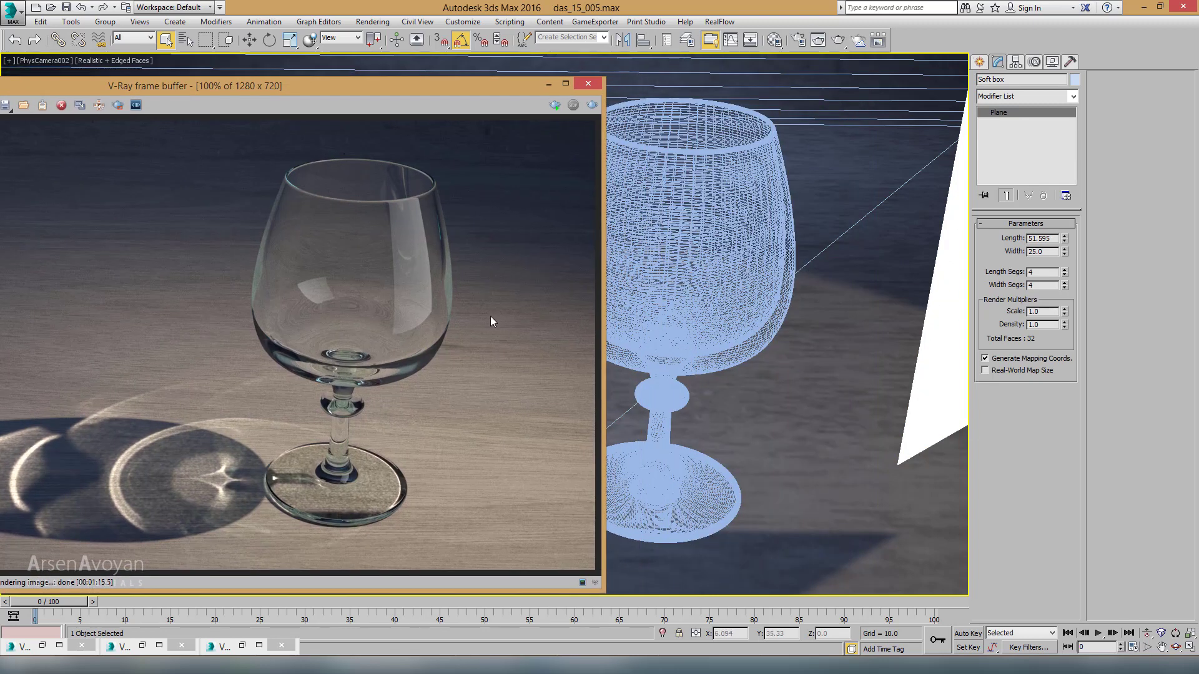
right_click(923, 343)
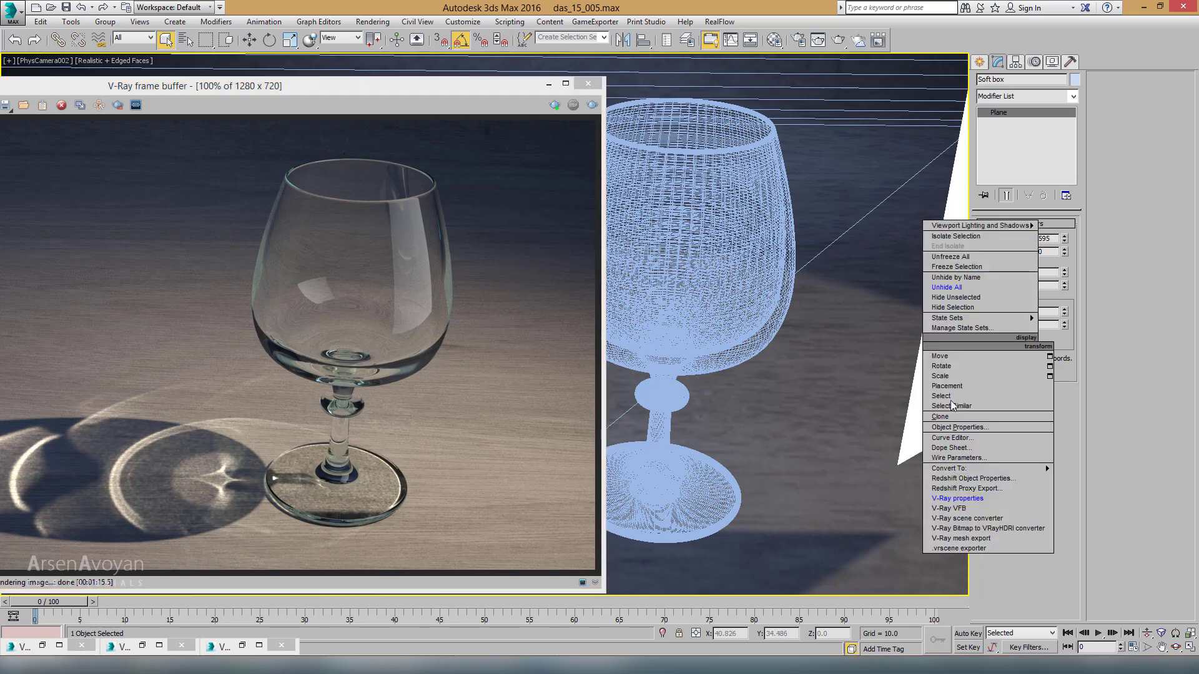
click(961, 428)
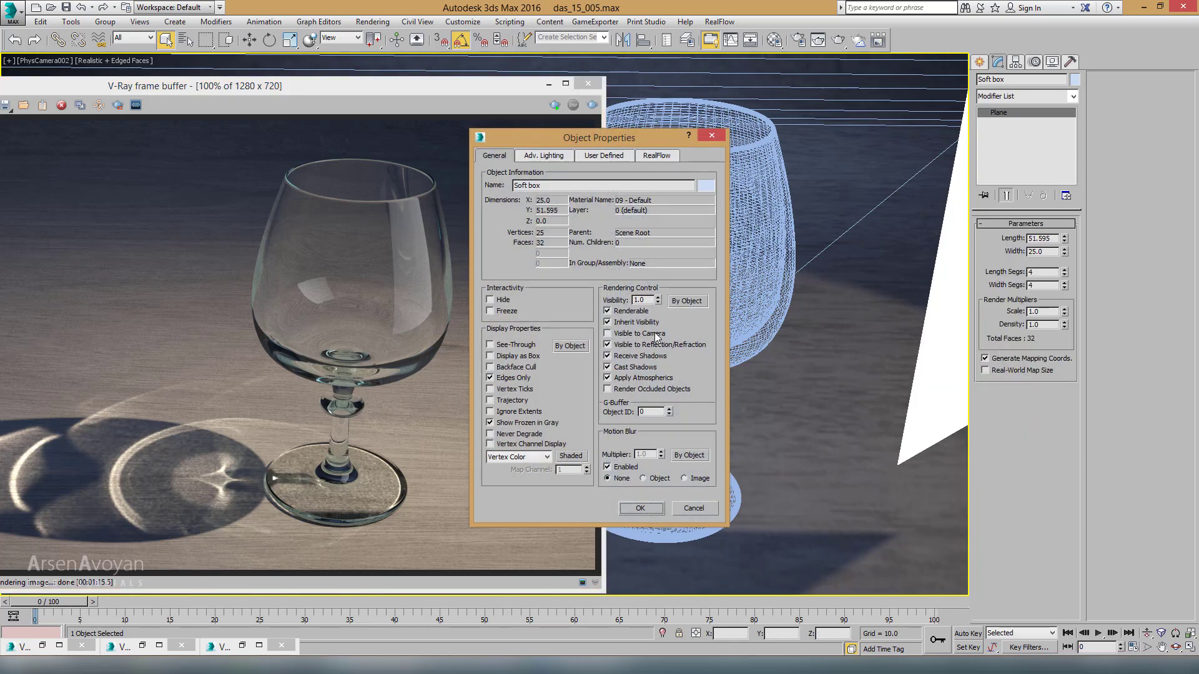
click(713, 135)
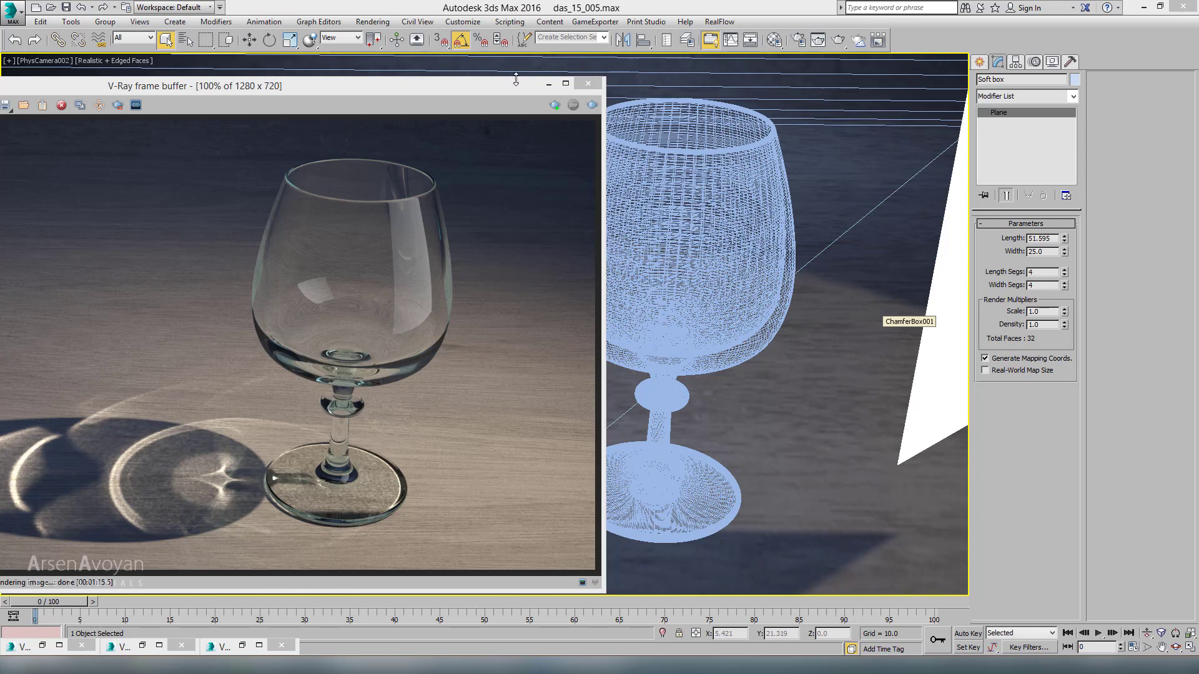
drag(507, 95, 637, 89)
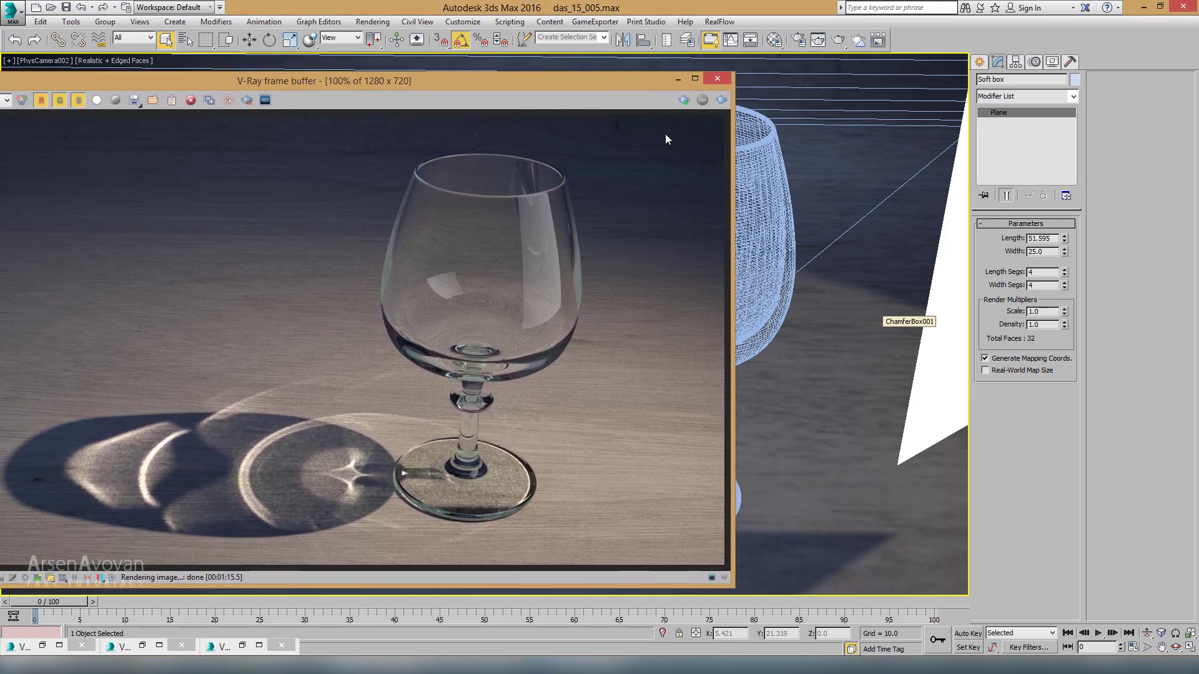
click(677, 80)
Check VRayLight001's exclude list containing Soft box, then maximize the camera view
key(alt+w)
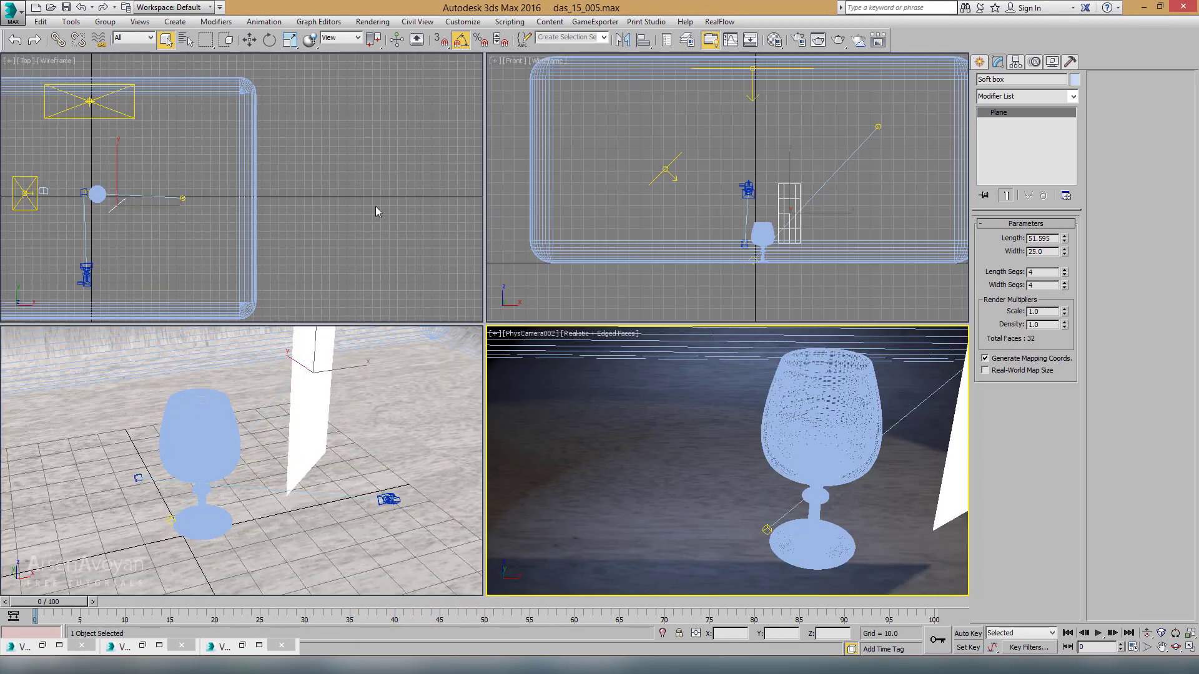
scroll(200, 203, up, 4)
click(207, 198)
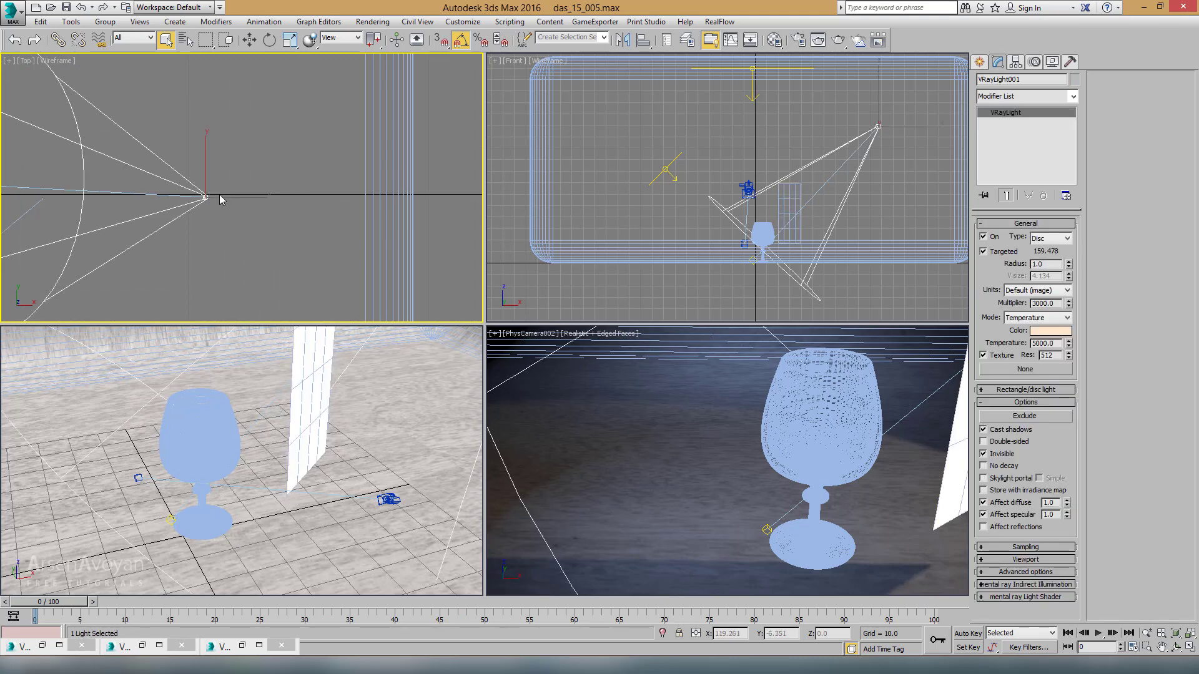
click(1031, 417)
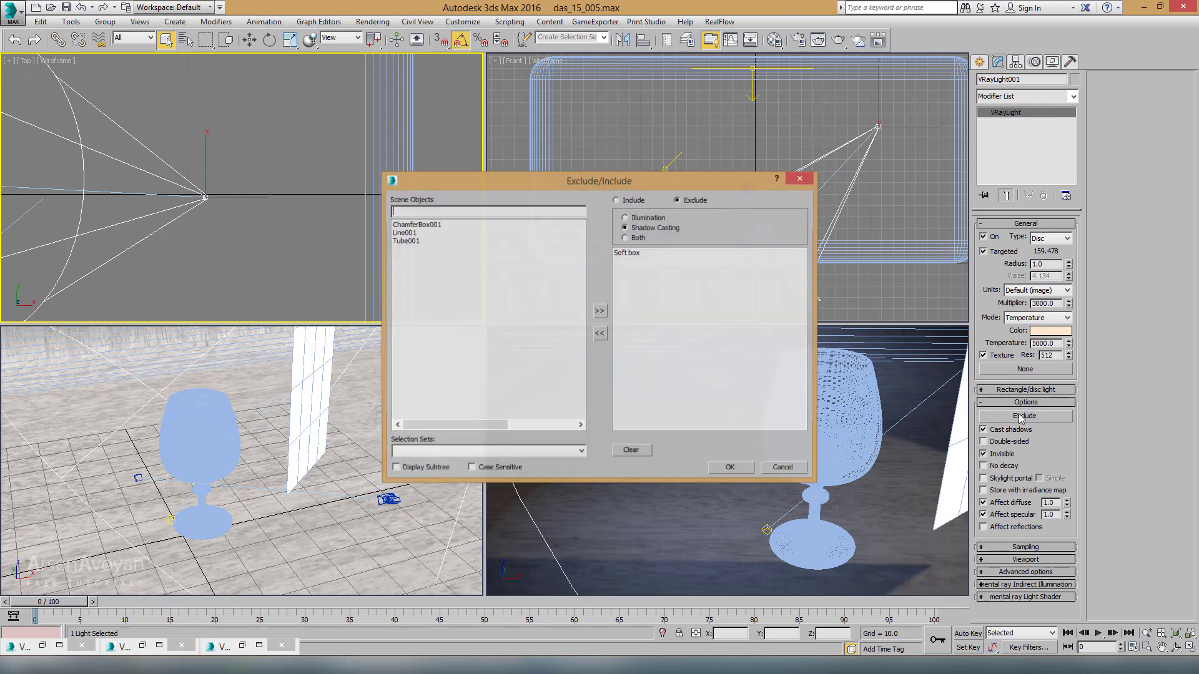
click(625, 254)
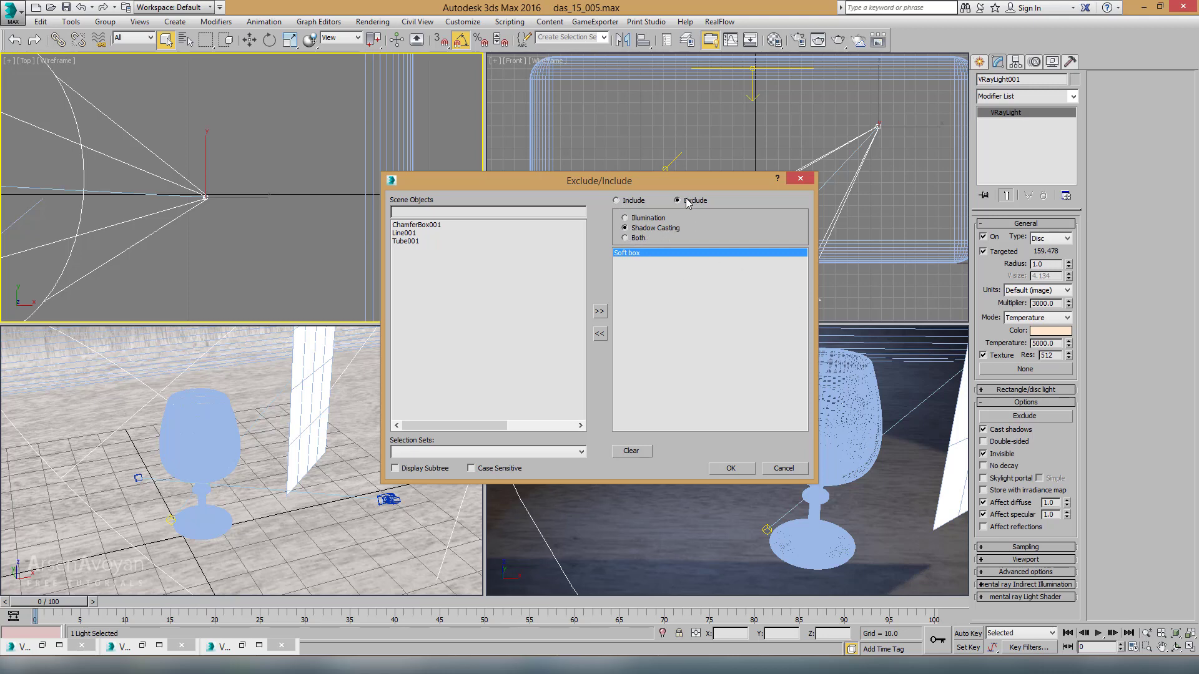
click(801, 178)
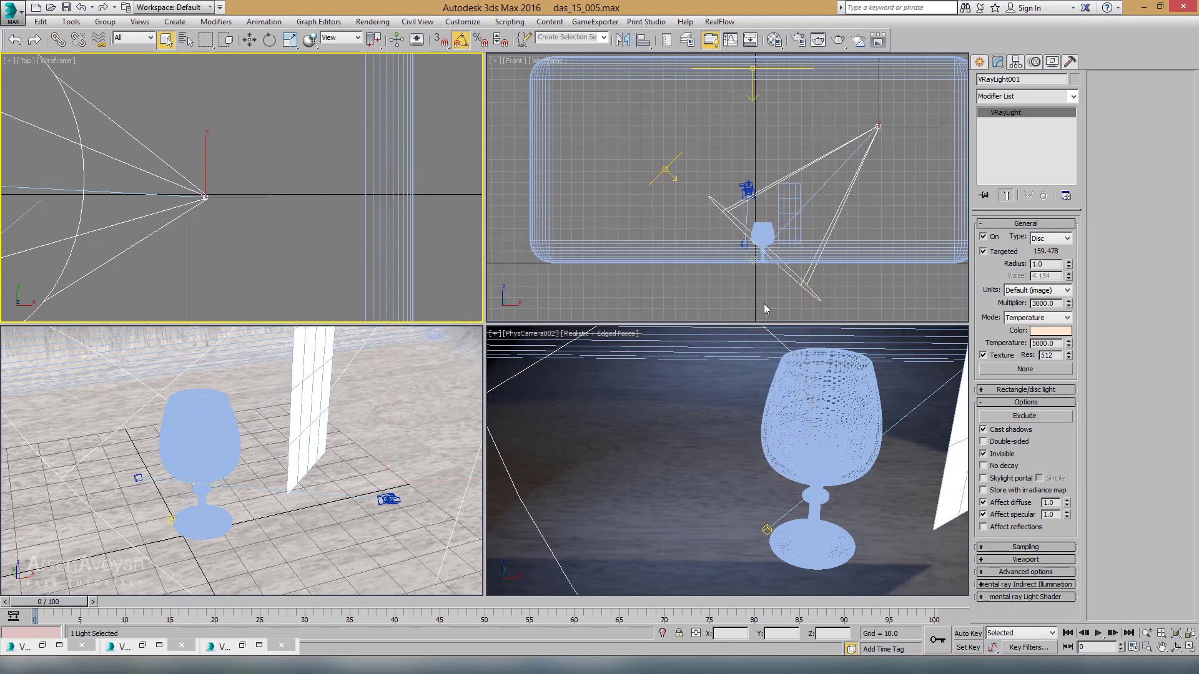
right_click(752, 391)
key(alt+w)
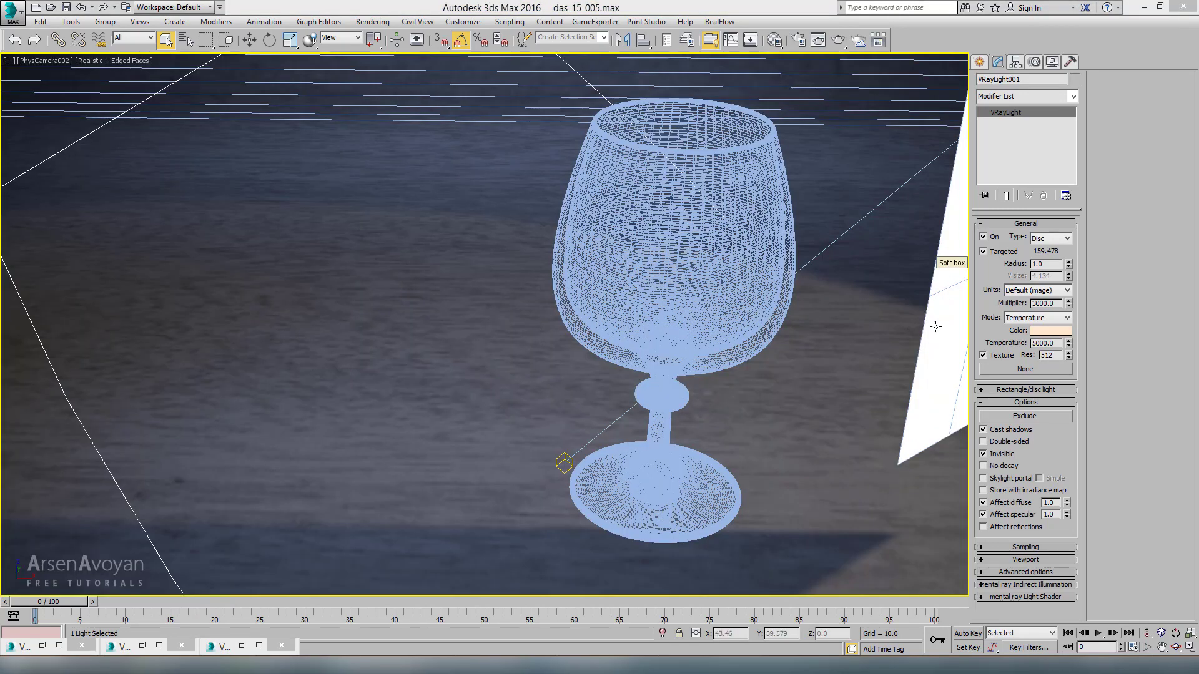
Set the Soft box's 09 - Default material self-illumination multiplier to 4.0
click(935, 327)
click(775, 42)
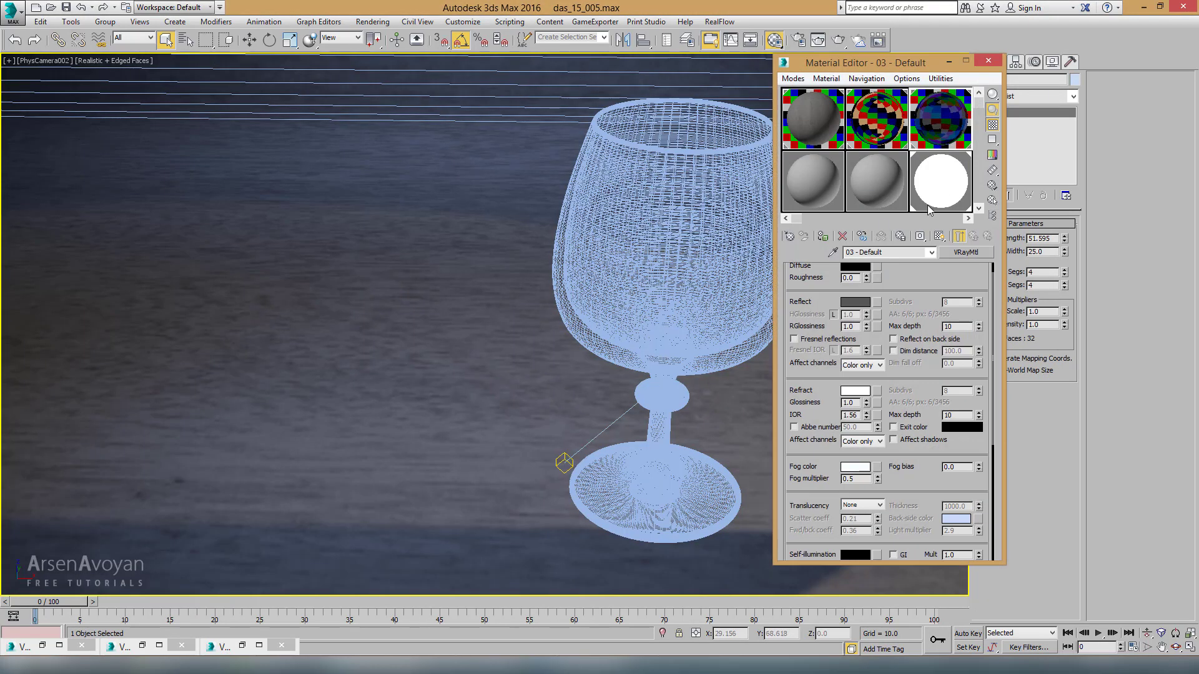
click(927, 186)
drag(874, 62, 556, 55)
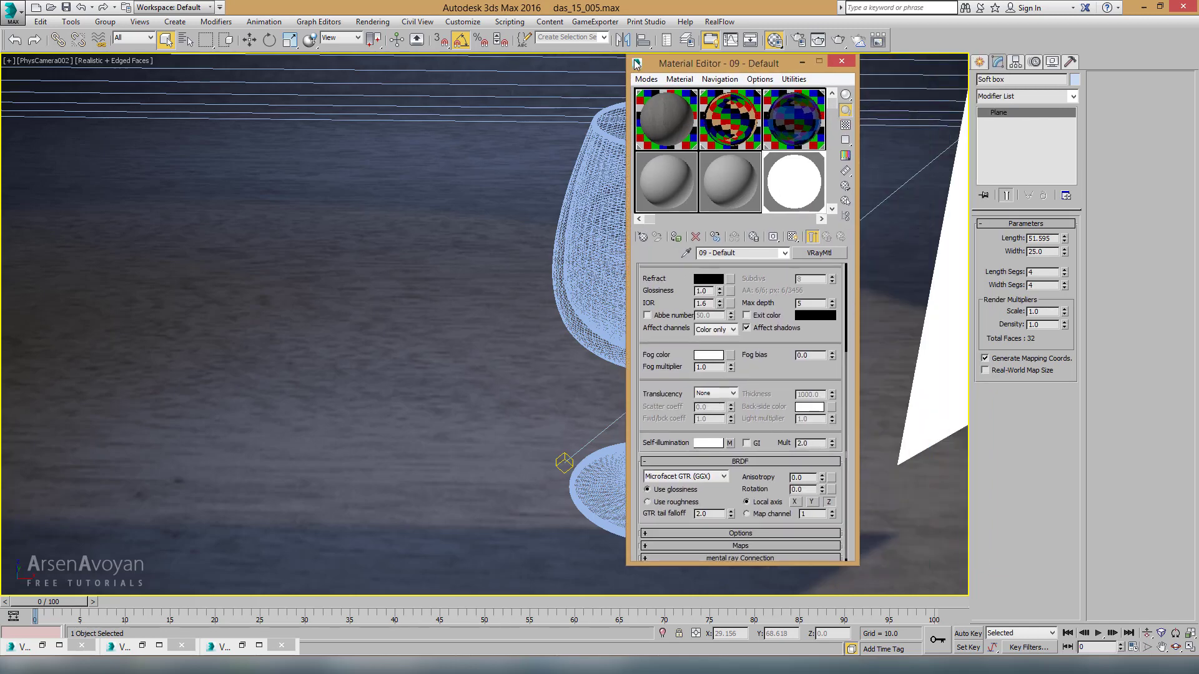
scroll(590, 312, down, 1)
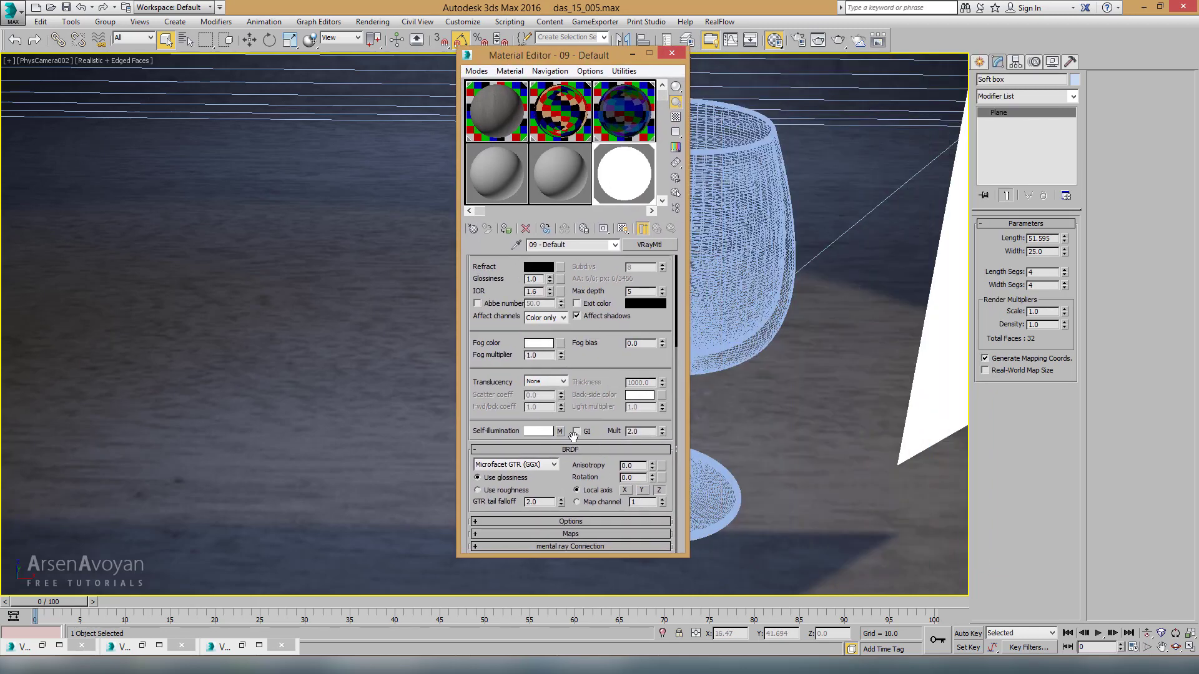
click(638, 431)
drag(610, 433, 605, 435)
text(4)
key(Return)
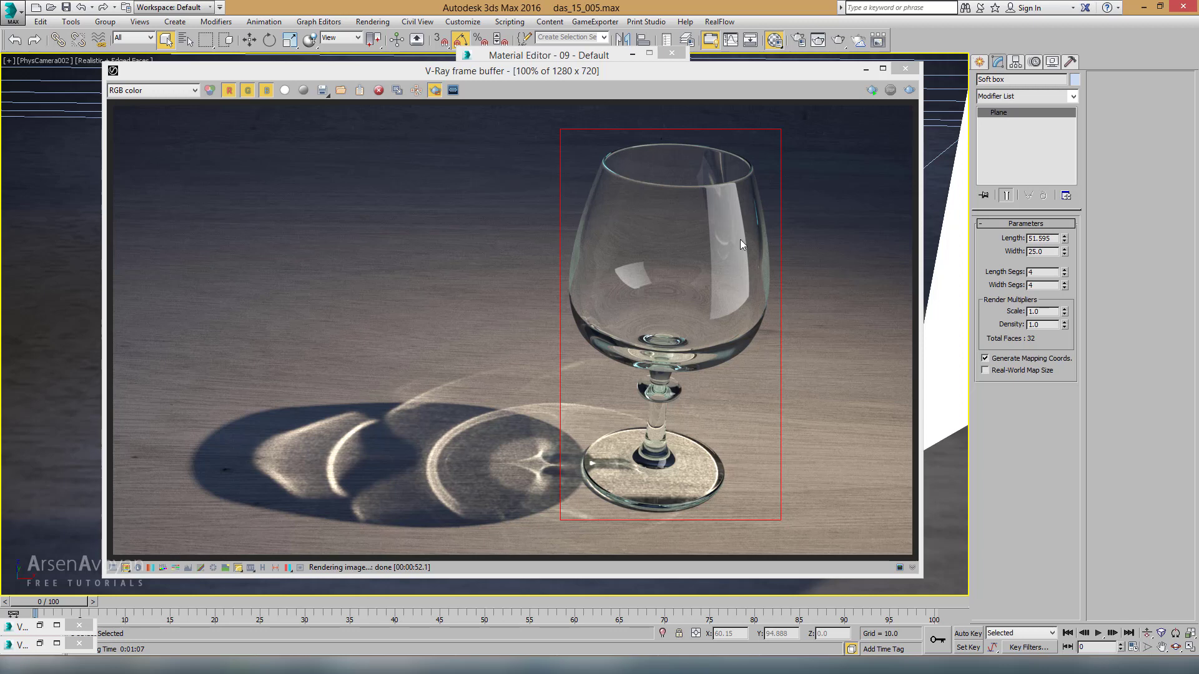
Region-render the caustic shadow with the brighter light, then show the 03 - Default glass material
drag(351, 396, 498, 477)
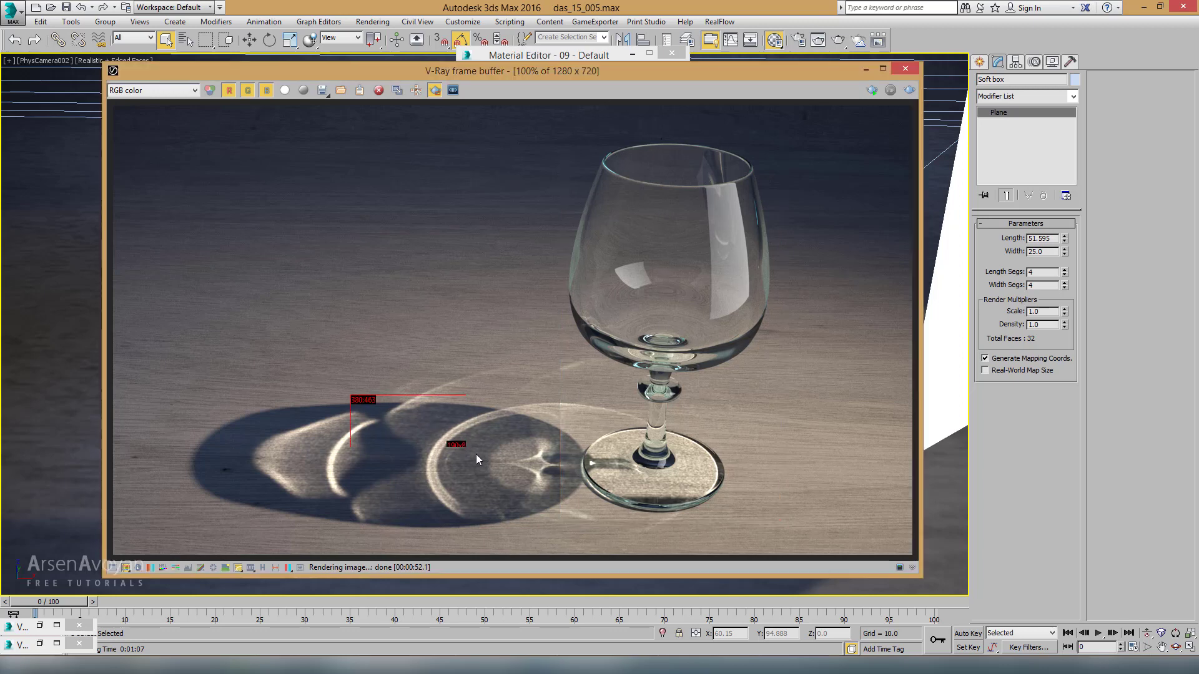
click(910, 92)
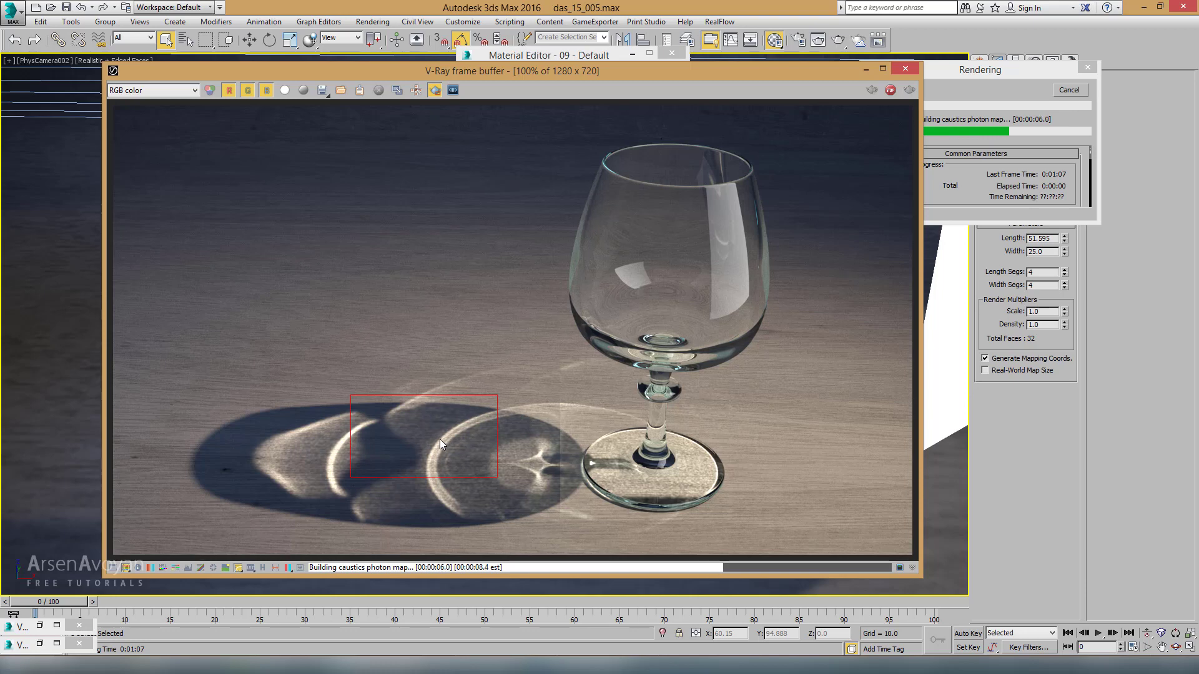
click(435, 92)
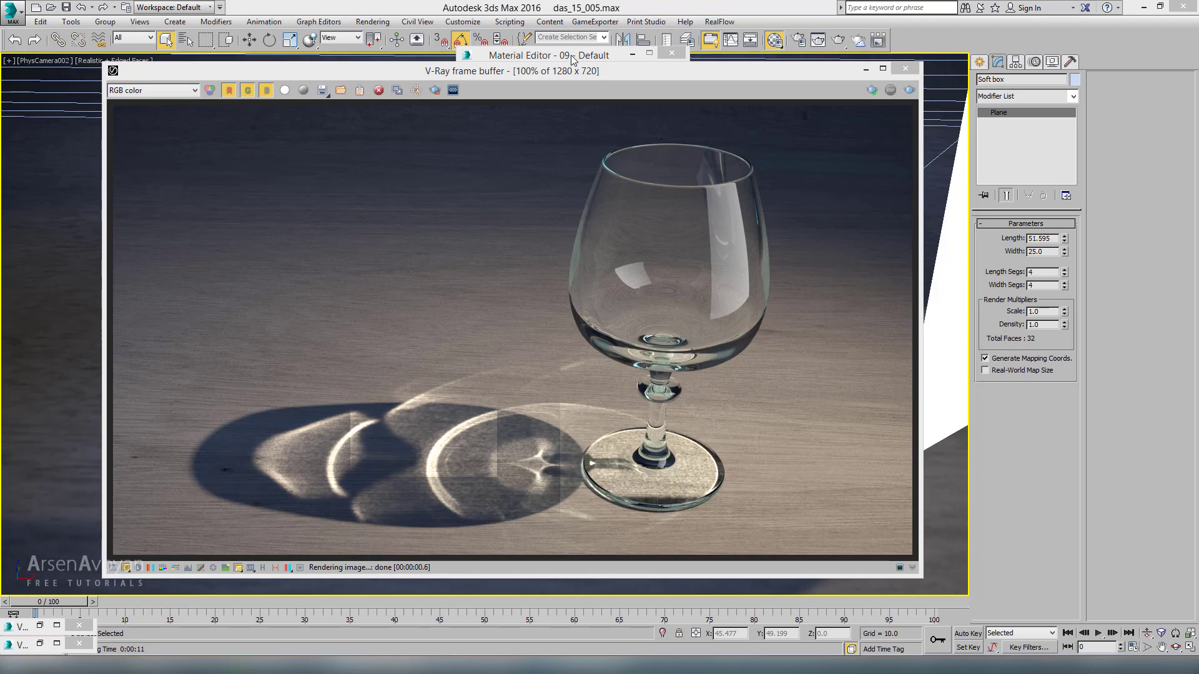
drag(575, 55, 556, 52)
click(589, 107)
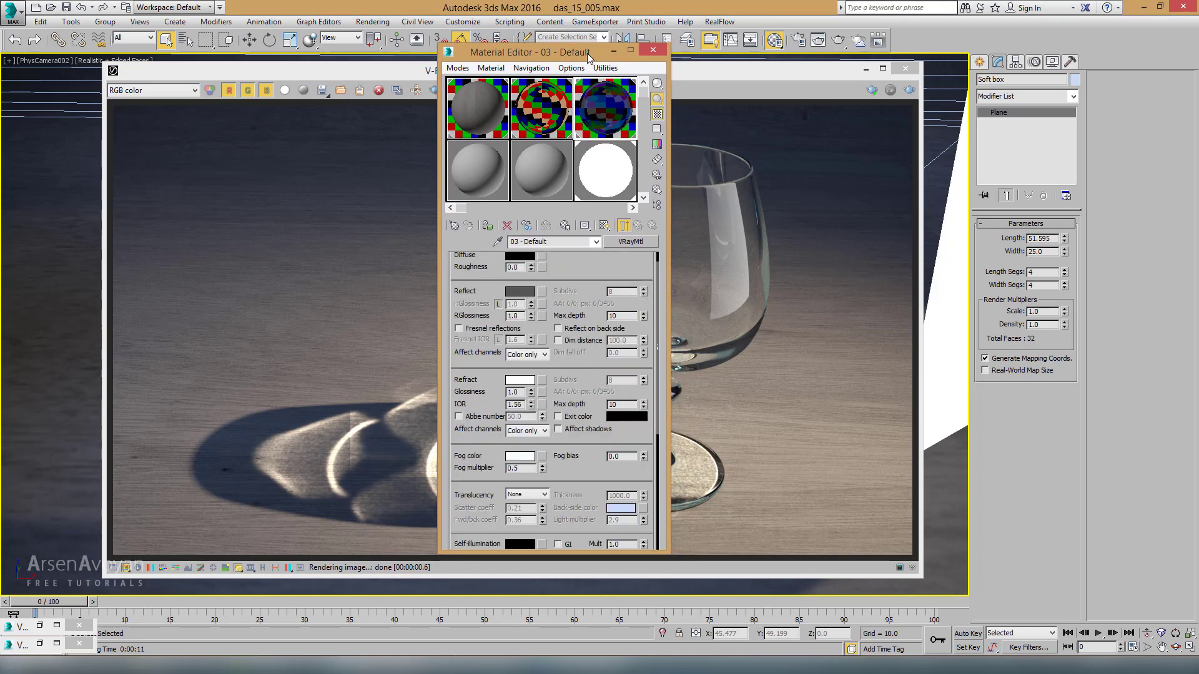
Enable Abbe number 10.0 dispersion on the 03 - Default VRayMtl and turn on Region render
drag(587, 54, 256, 70)
click(325, 129)
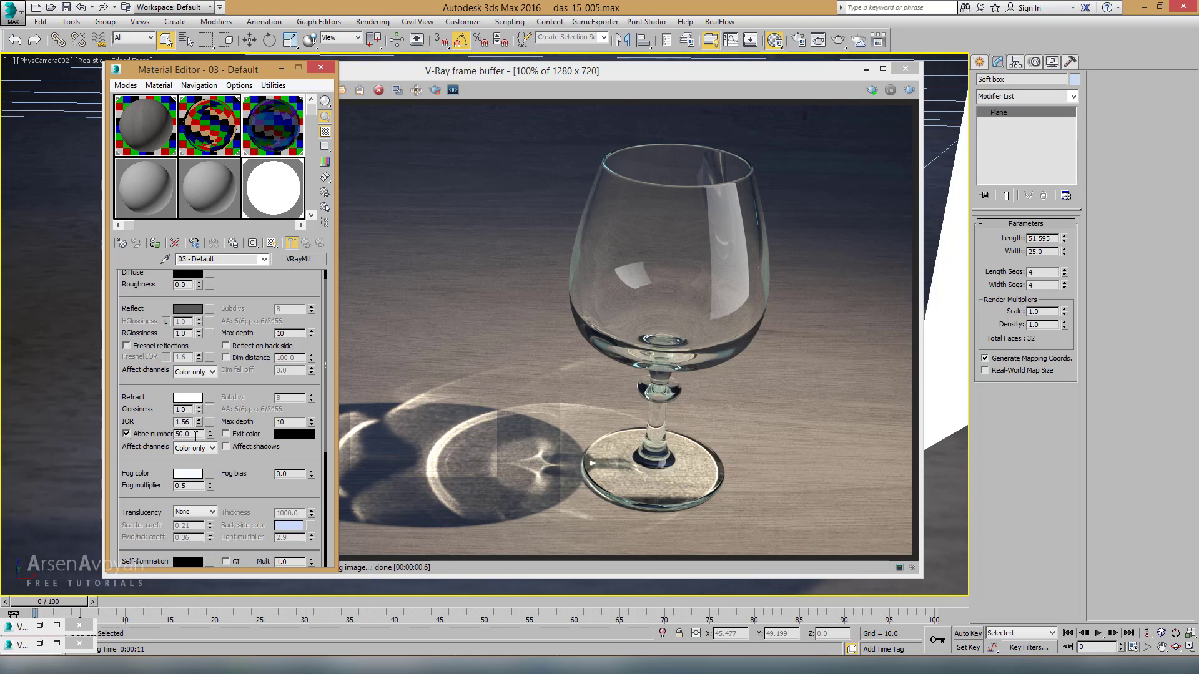
double_click(195, 437)
text(10)
key(Return)
click(705, 320)
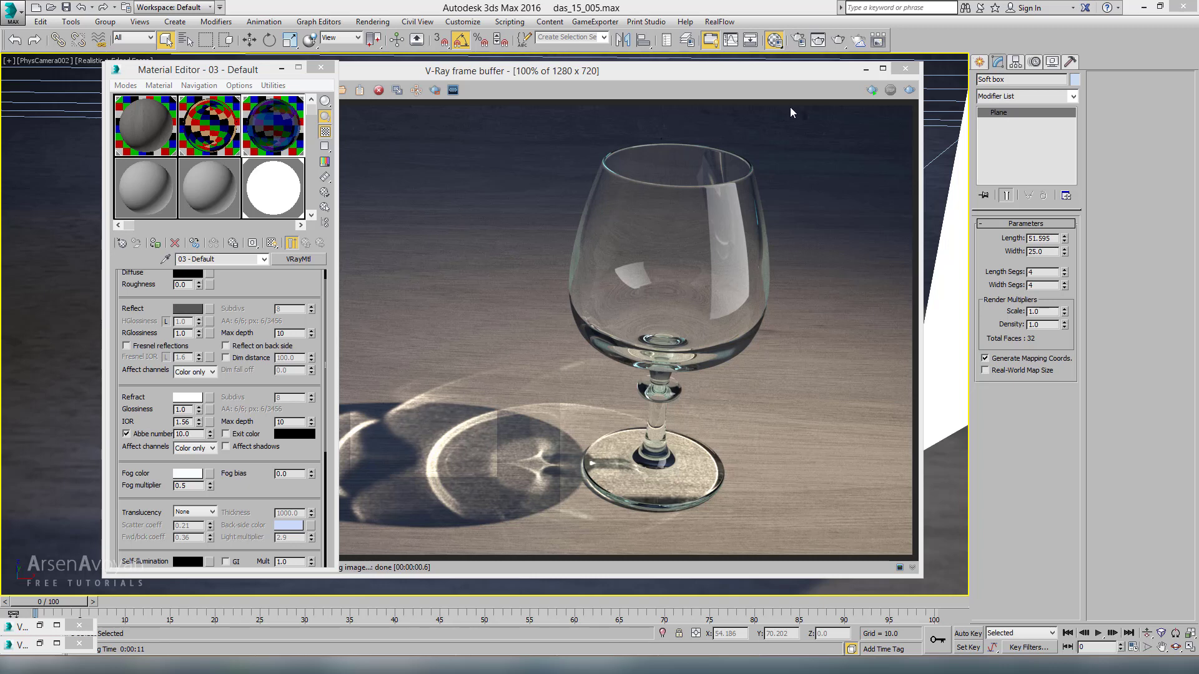
click(435, 90)
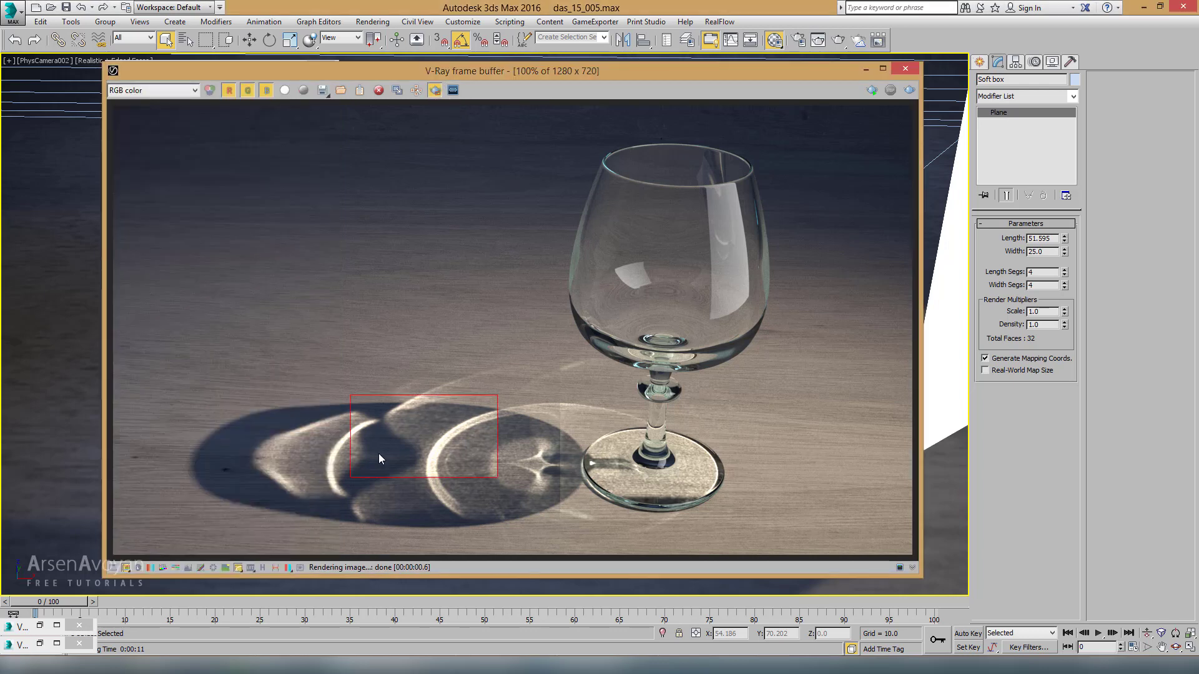
Render the shadow region with dispersion and zoom in to inspect the rainbow caustics
click(909, 91)
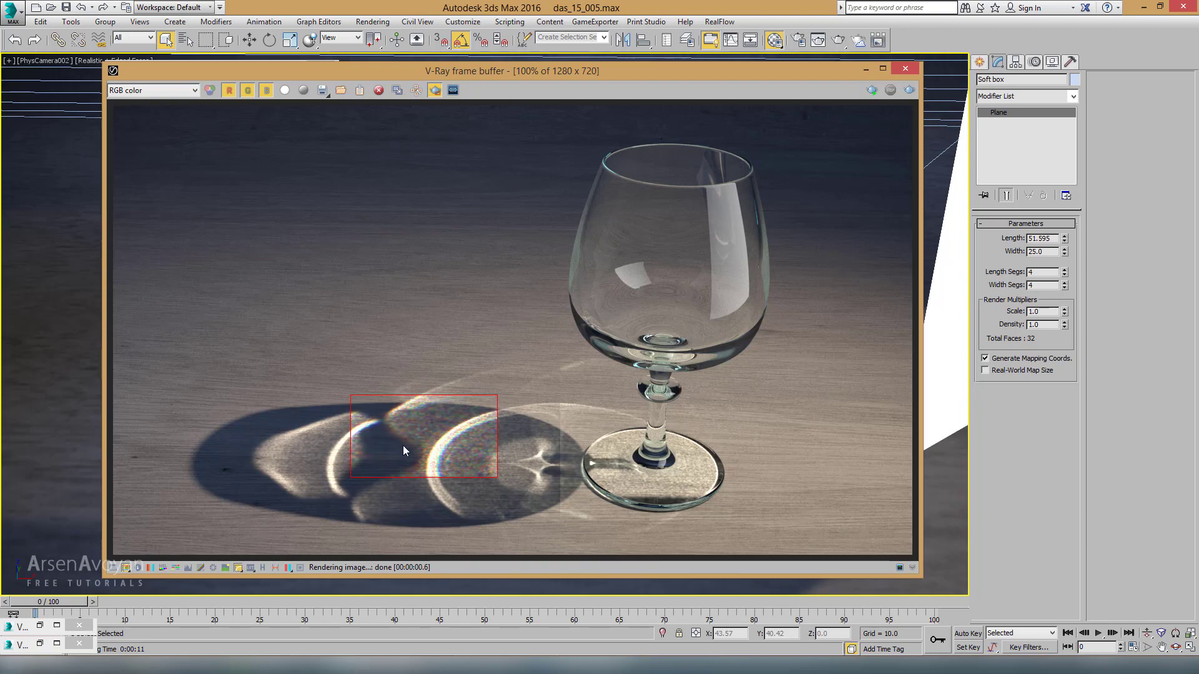
scroll(455, 443, up, 3)
scroll(426, 442, down, 2)
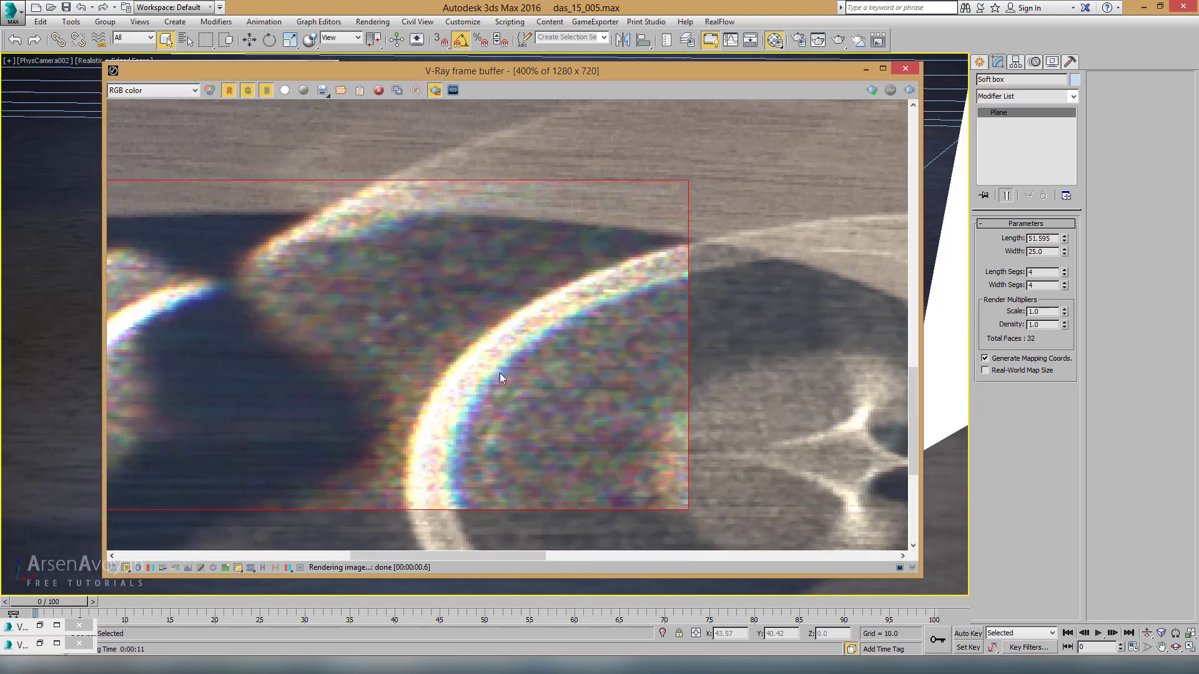
scroll(499, 373, up, 3)
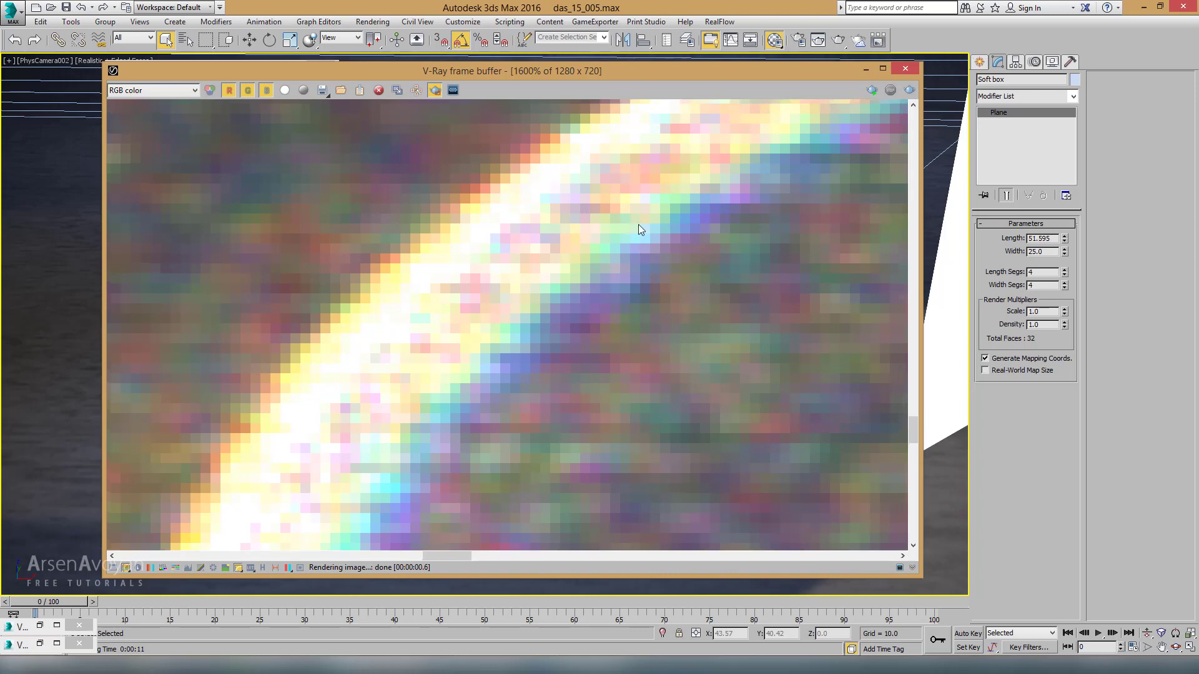
scroll(639, 241, down, 1)
scroll(630, 256, down, 1)
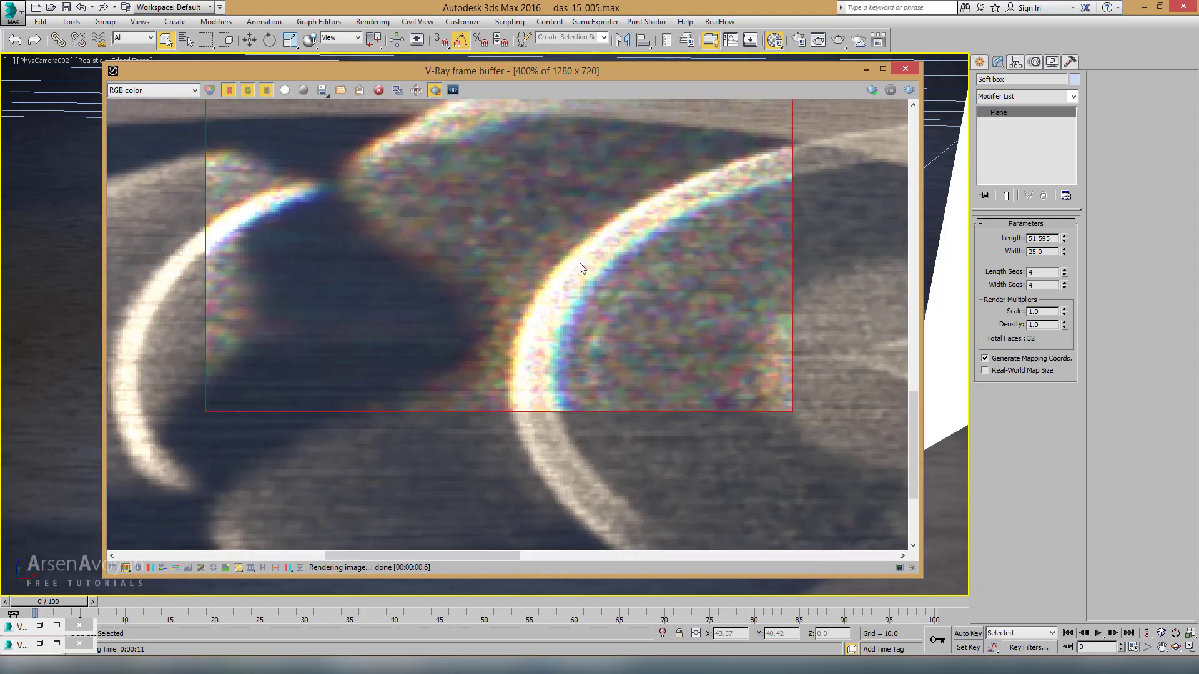
scroll(537, 349, down, 1)
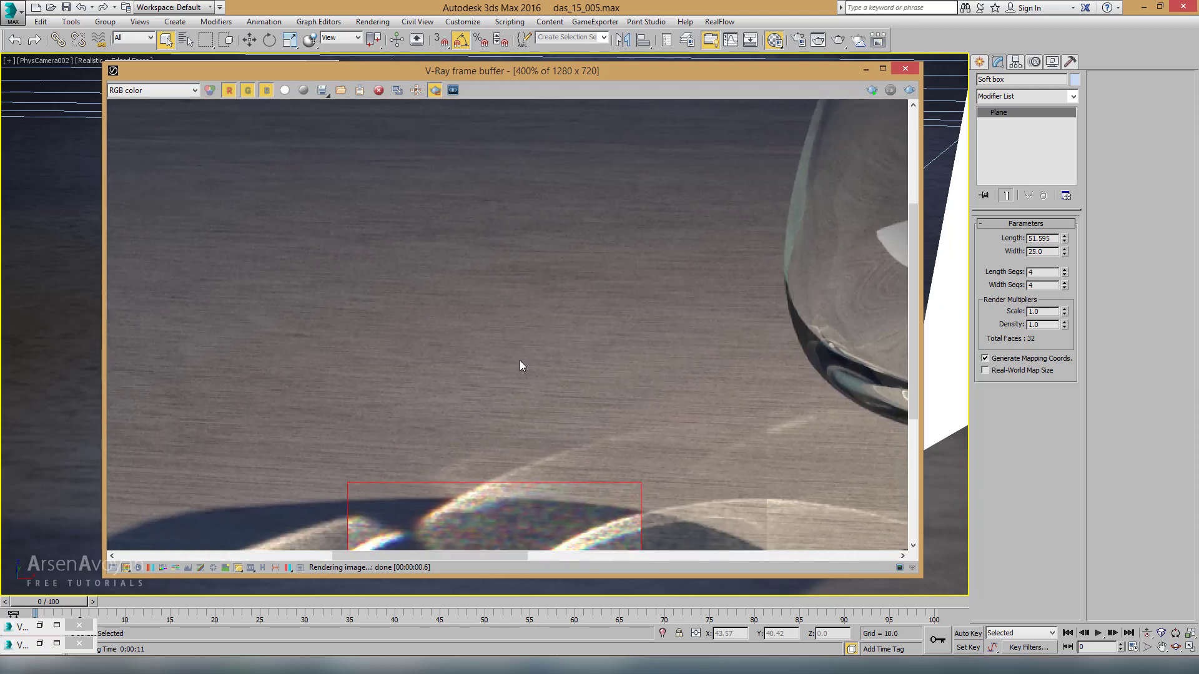
scroll(562, 324, down, 1)
scroll(500, 381, up, 1)
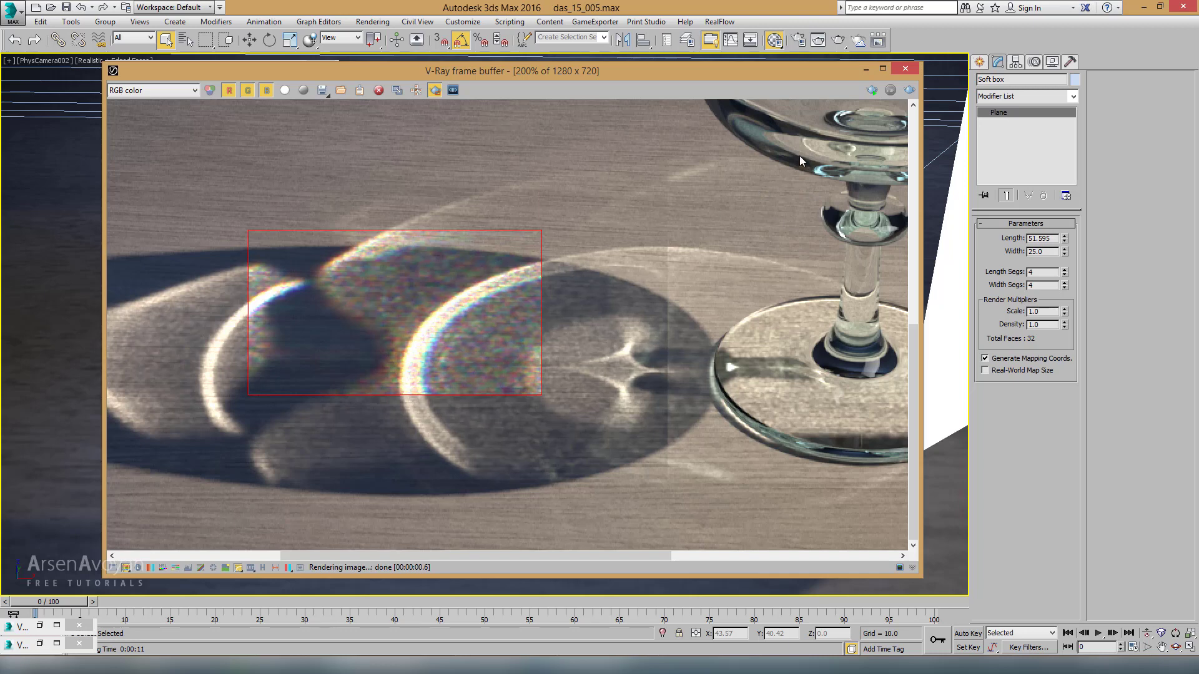
Mark a new render region over the lower glass bowl and render it
drag(758, 134, 881, 280)
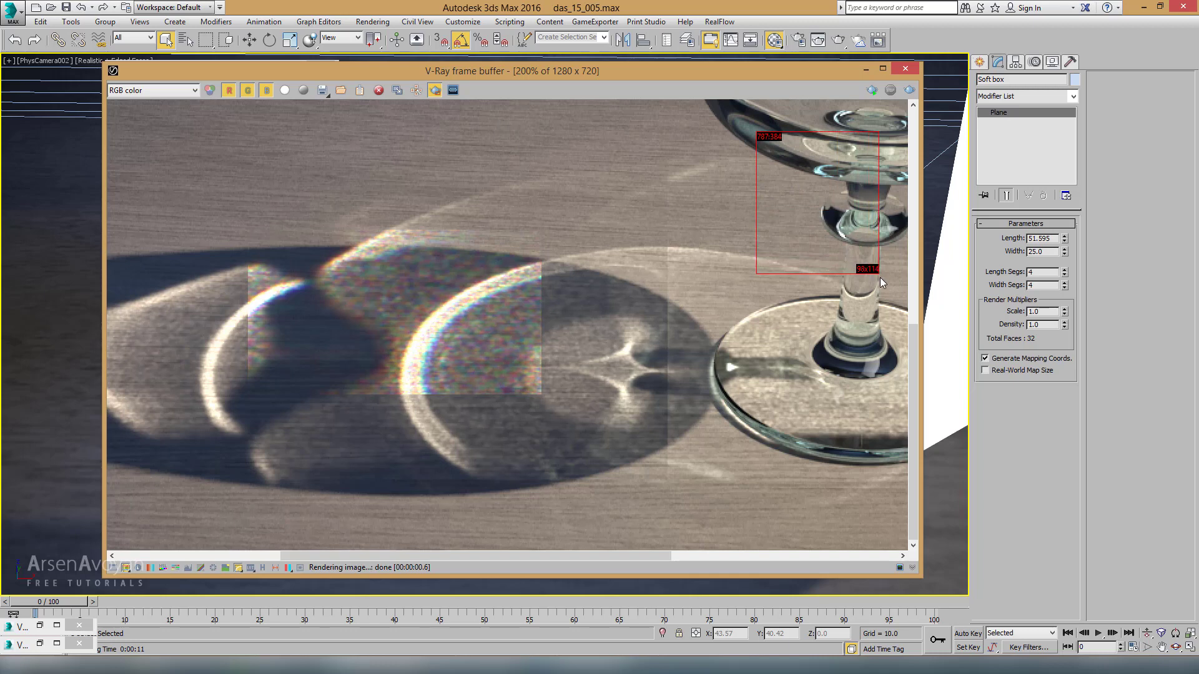
scroll(600, 261, down, 2)
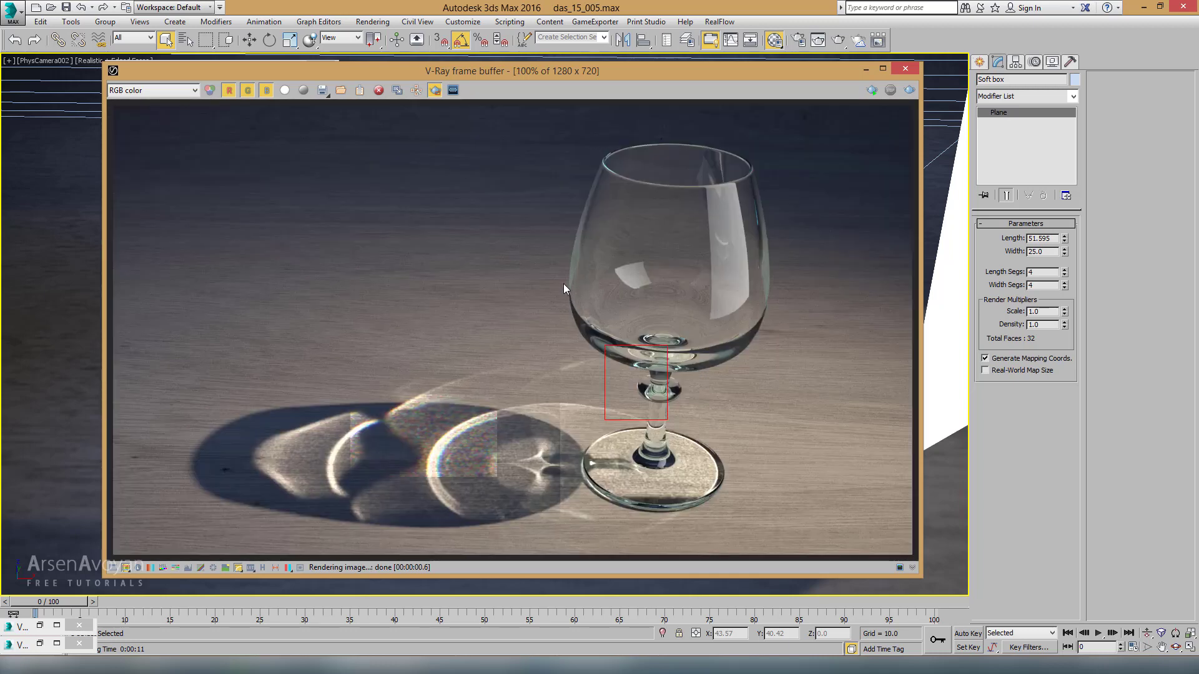
drag(563, 278, 654, 394)
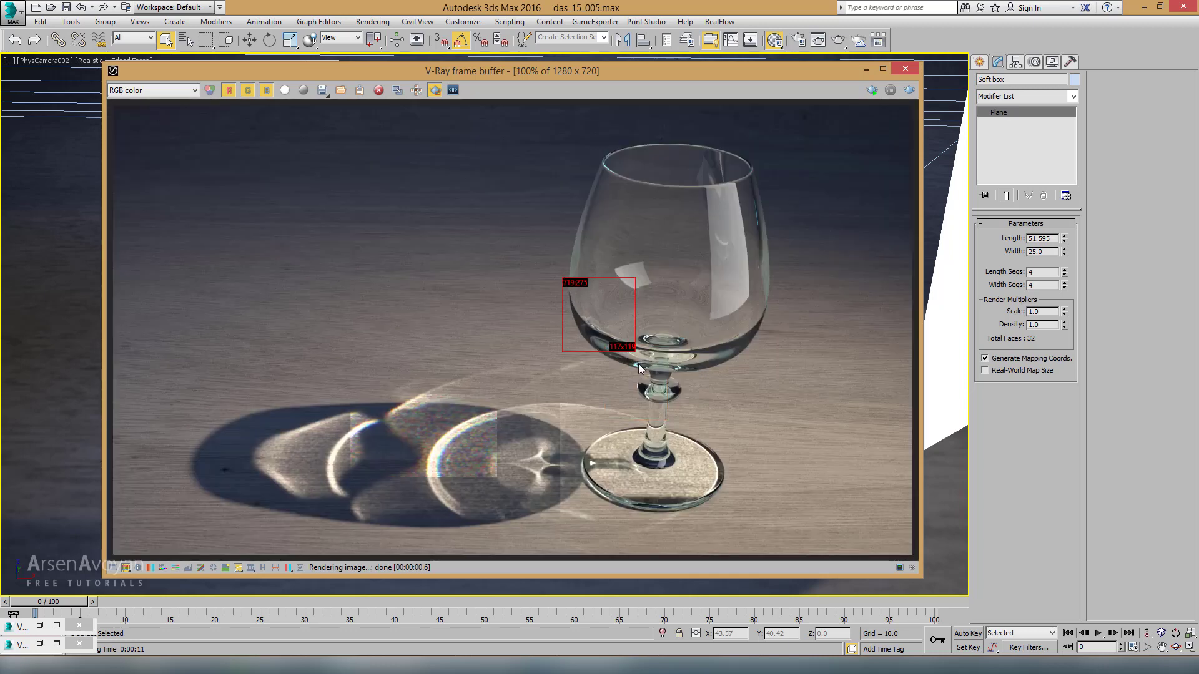
click(909, 90)
scroll(594, 321, up, 1)
scroll(594, 321, up, 1)
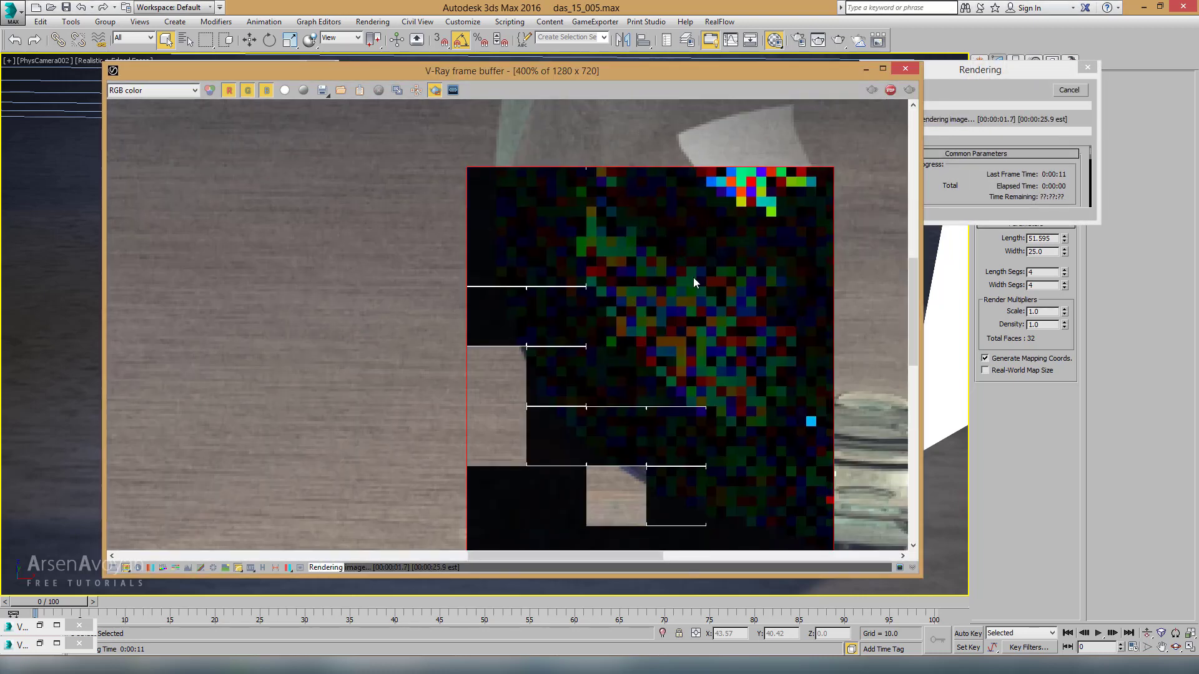
Pan across the bowl's caustic and dark edge, then cancel the render partway
middle_drag(707, 274, 620, 254)
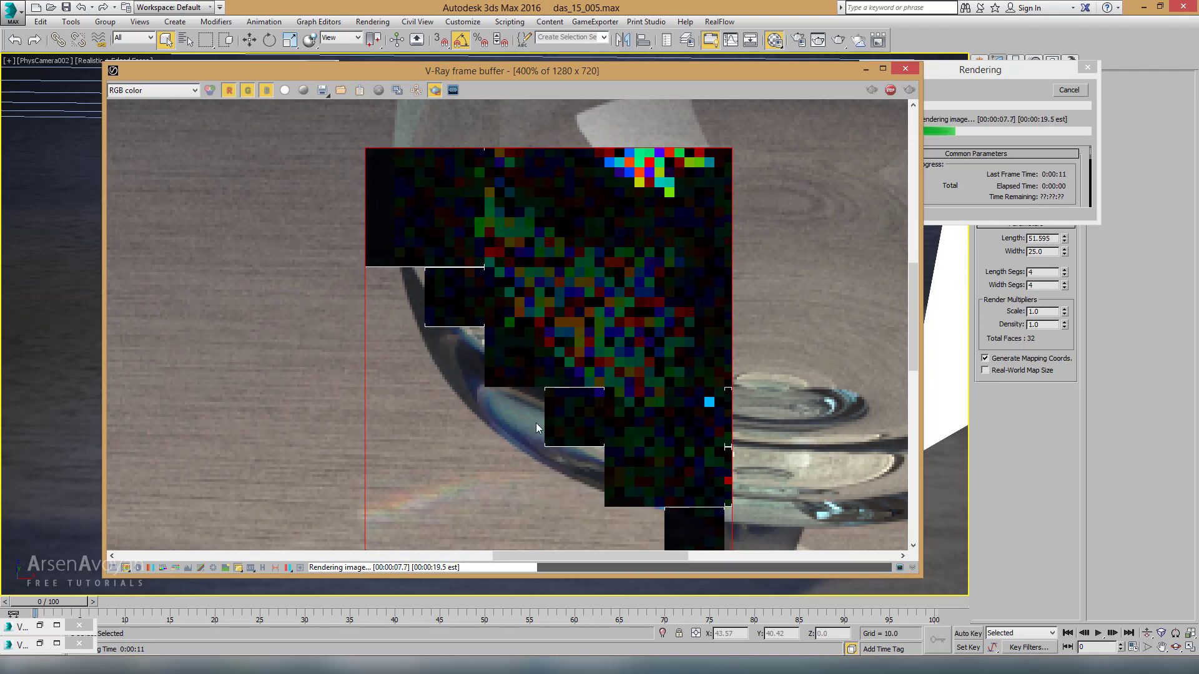
middle_drag(535, 422, 537, 321)
scroll(429, 385, up, 1)
scroll(429, 385, up, 1)
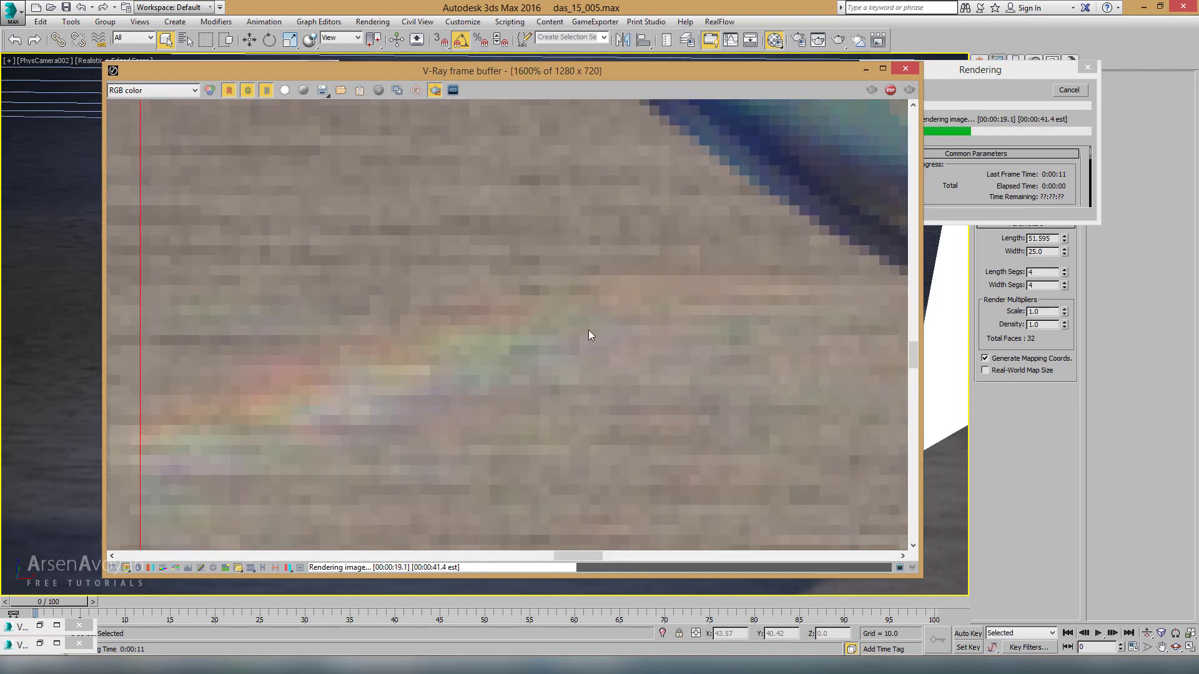
scroll(693, 252, down, 1)
middle_drag(710, 238, 661, 275)
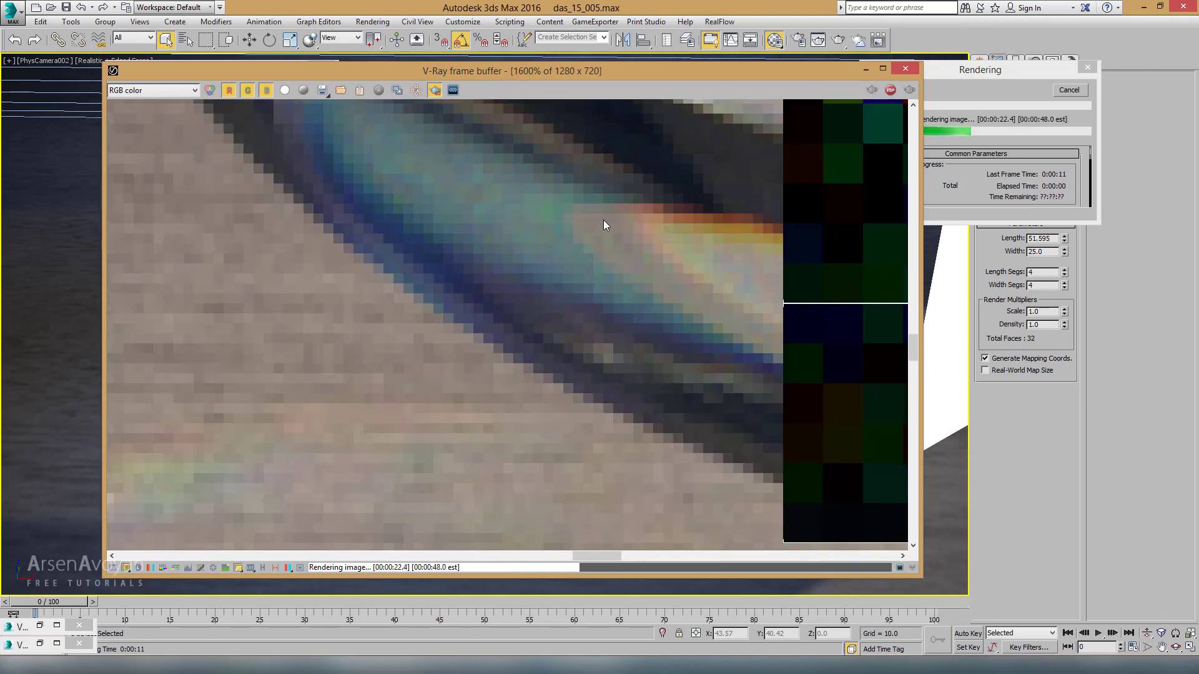
scroll(662, 278, down, 1)
scroll(662, 278, down, 1)
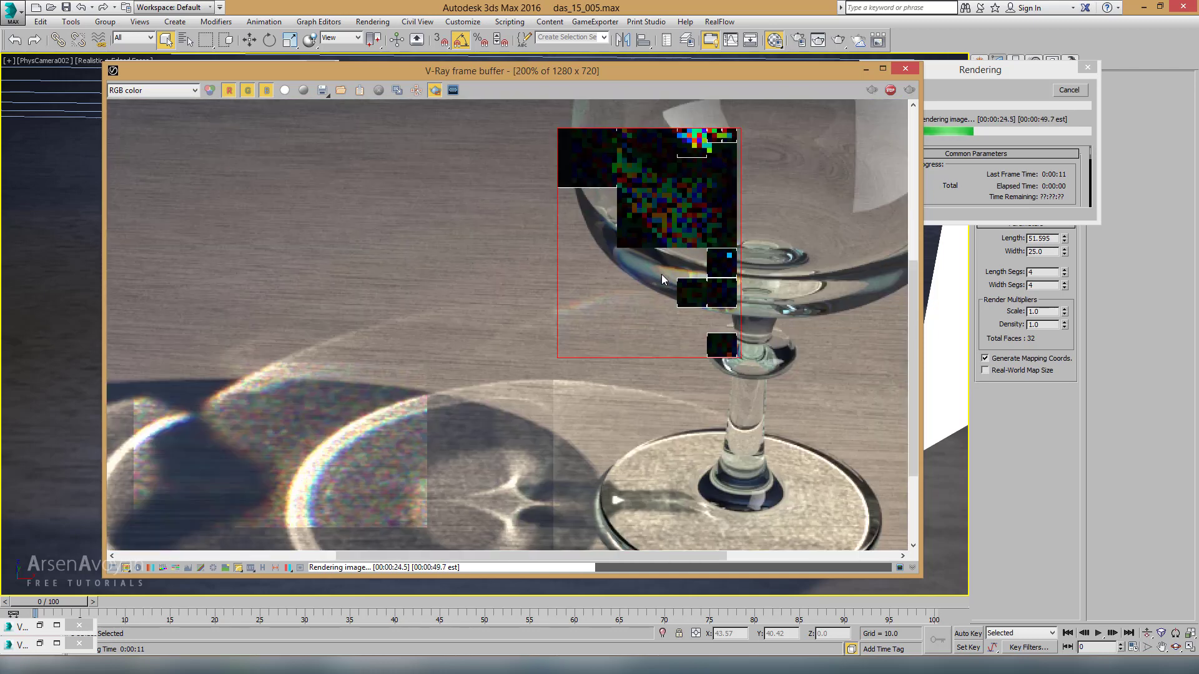
scroll(663, 279, down, 1)
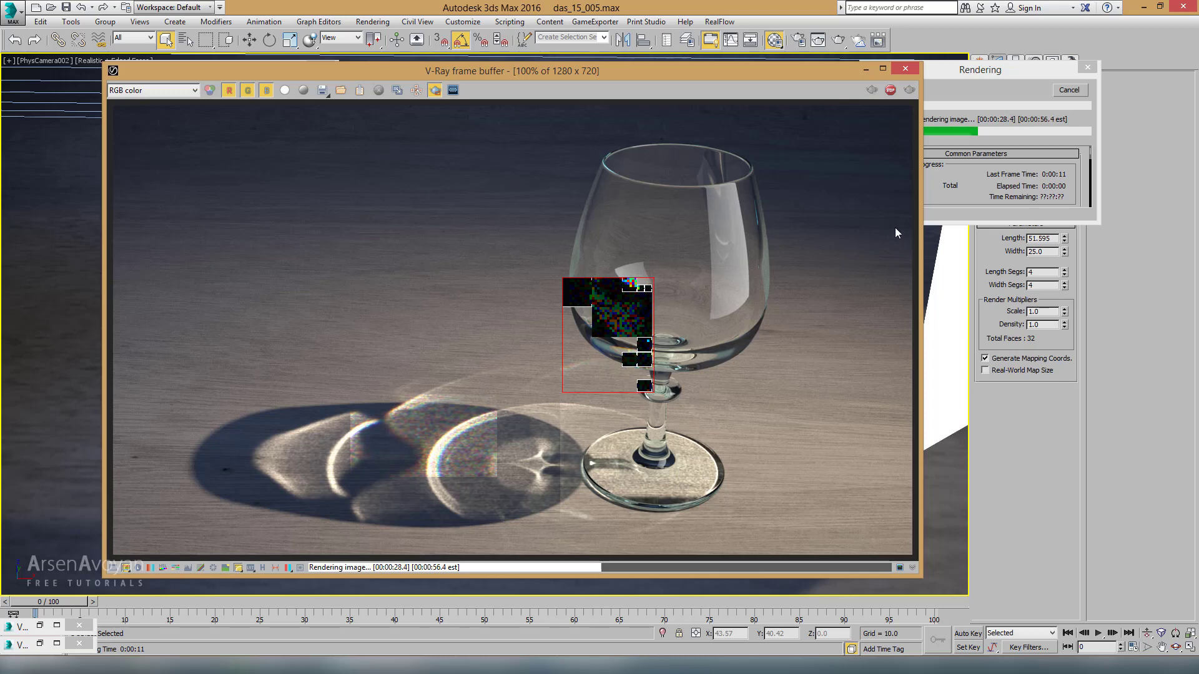
click(1070, 92)
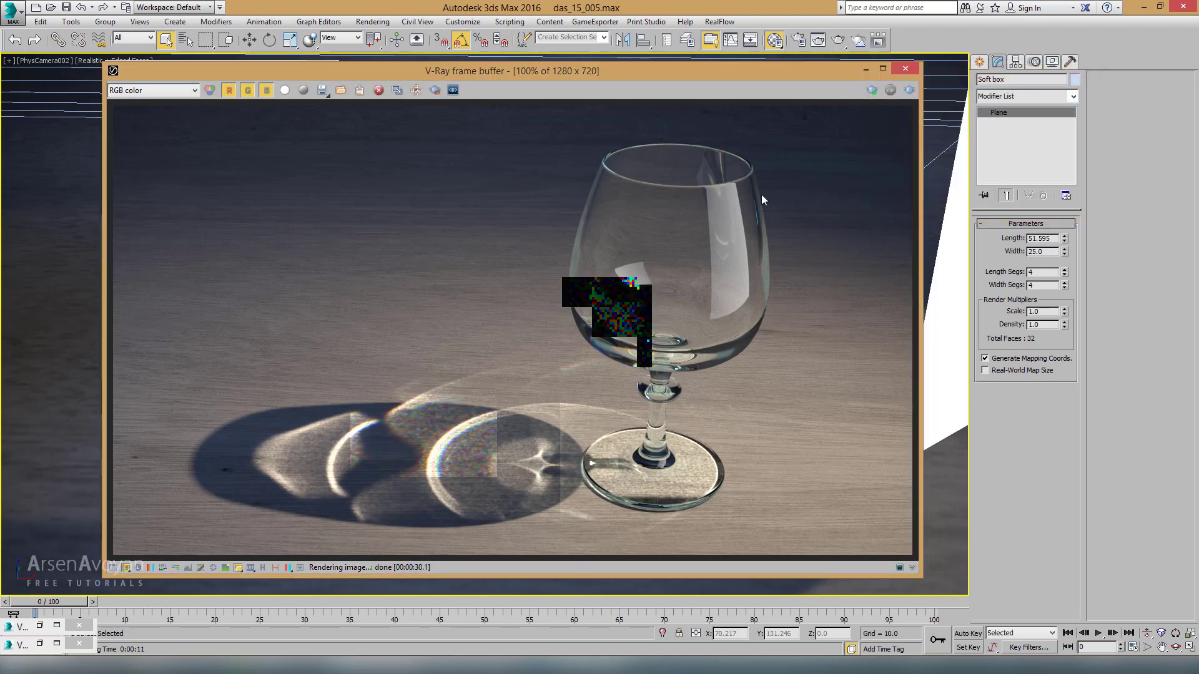
Move the render window aside, close the material editor, and return to four viewports
drag(721, 74, 702, 461)
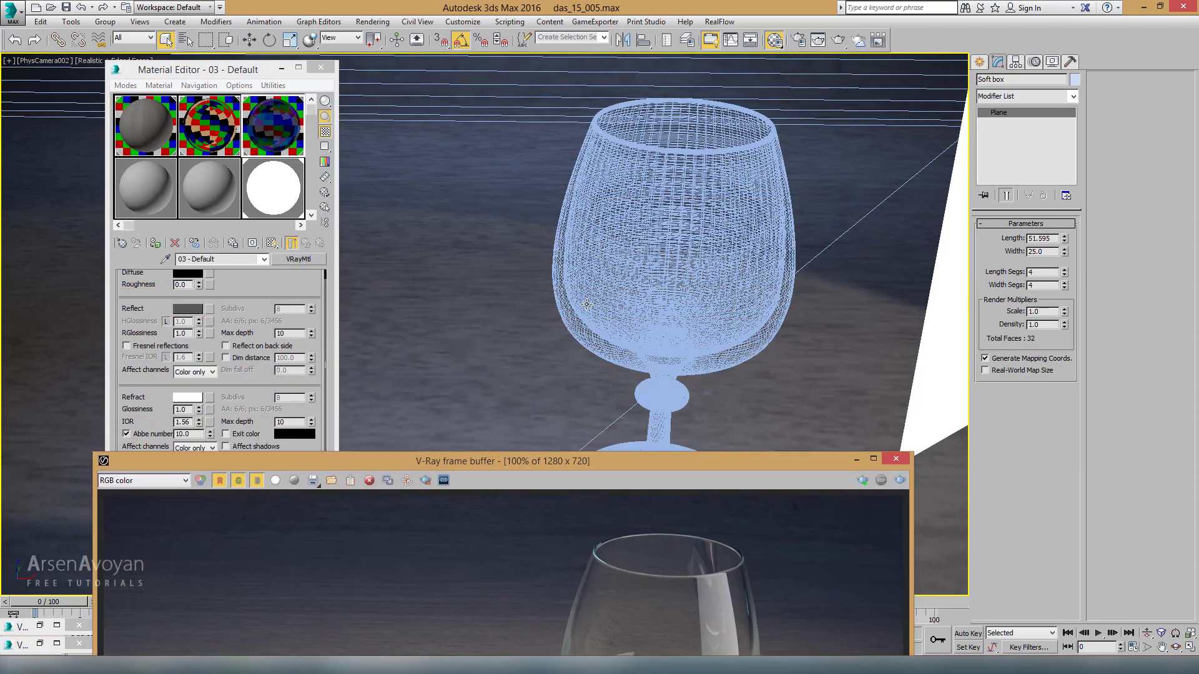
click(322, 68)
key(alt+w)
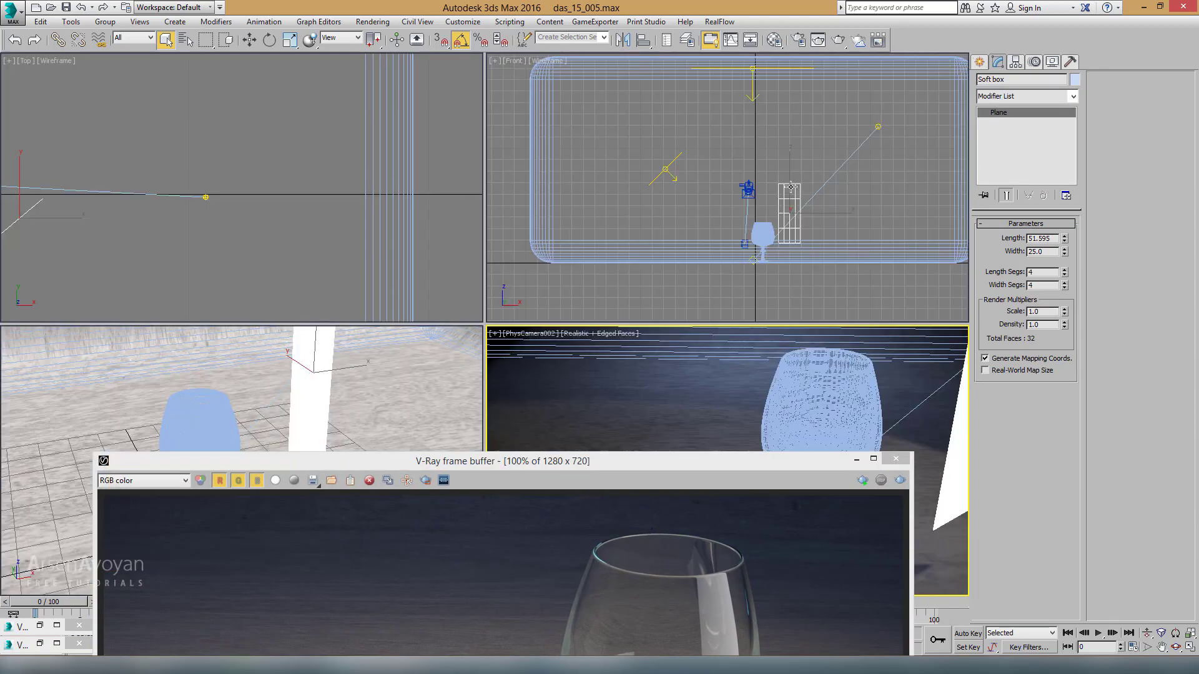
Set VRayLight001's caustic subdivs to 13000 in its V-Ray properties
click(878, 125)
right_click(877, 125)
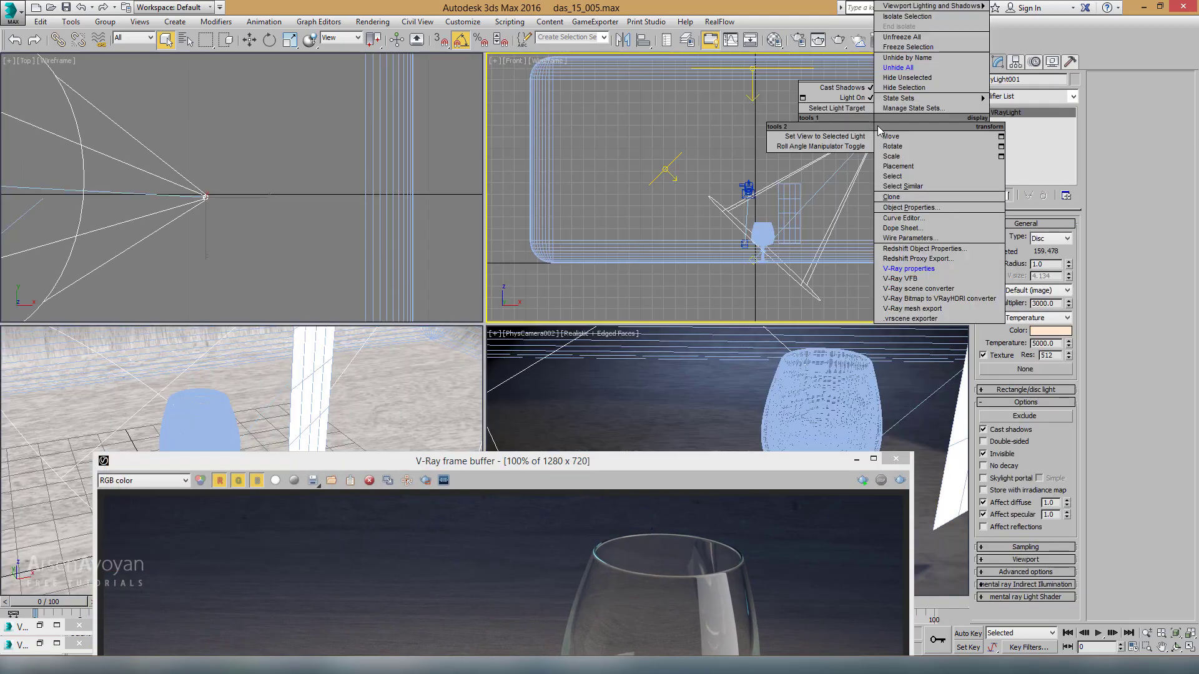
click(927, 270)
drag(689, 291, 666, 290)
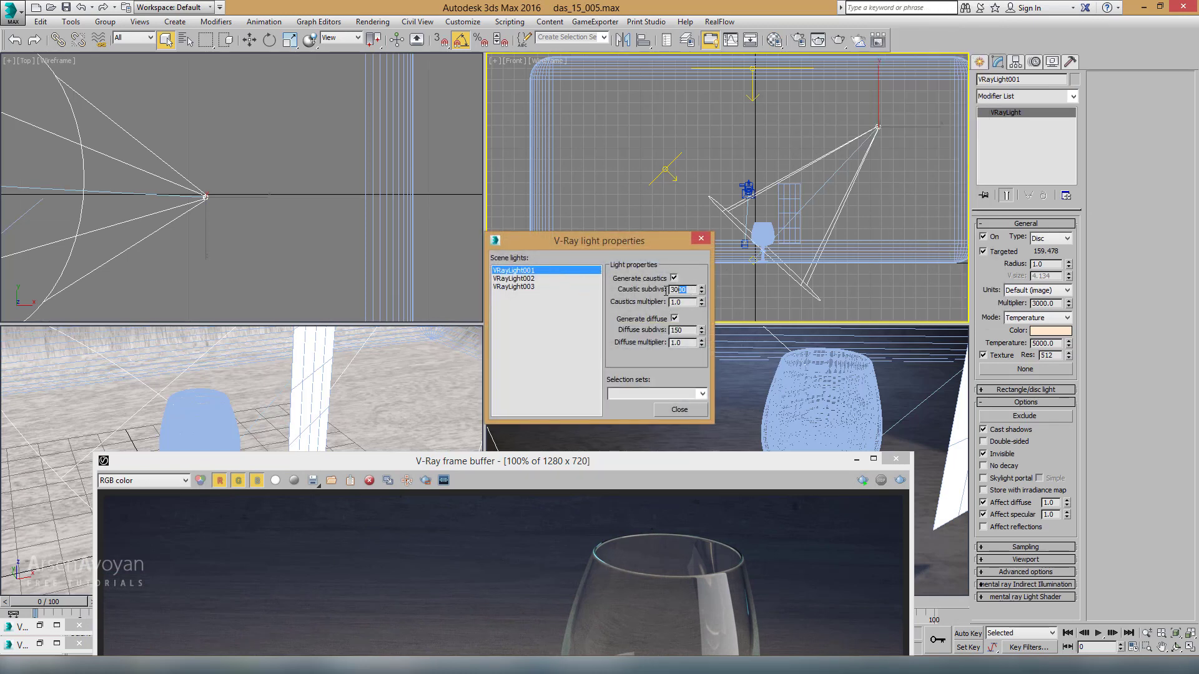
text(8000)
key(Return)
text(1)
text(0)
text(3)
Close the light properties and re-render the brandy glass
click(679, 410)
drag(684, 458, 601, 86)
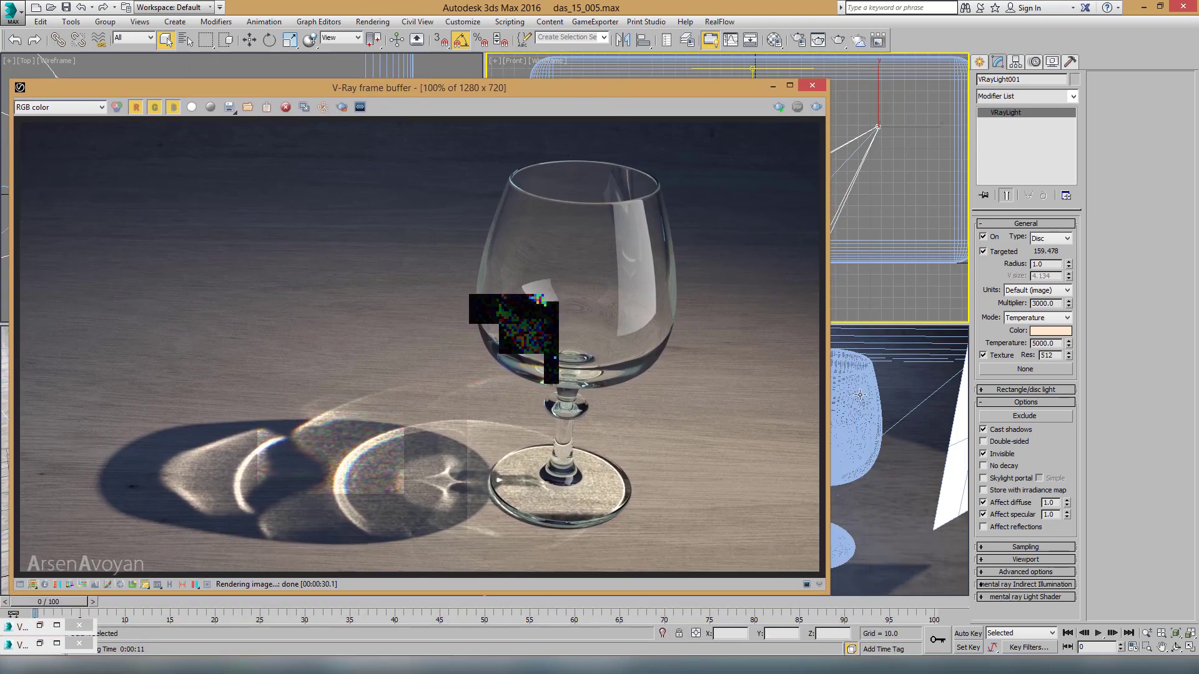
click(816, 107)
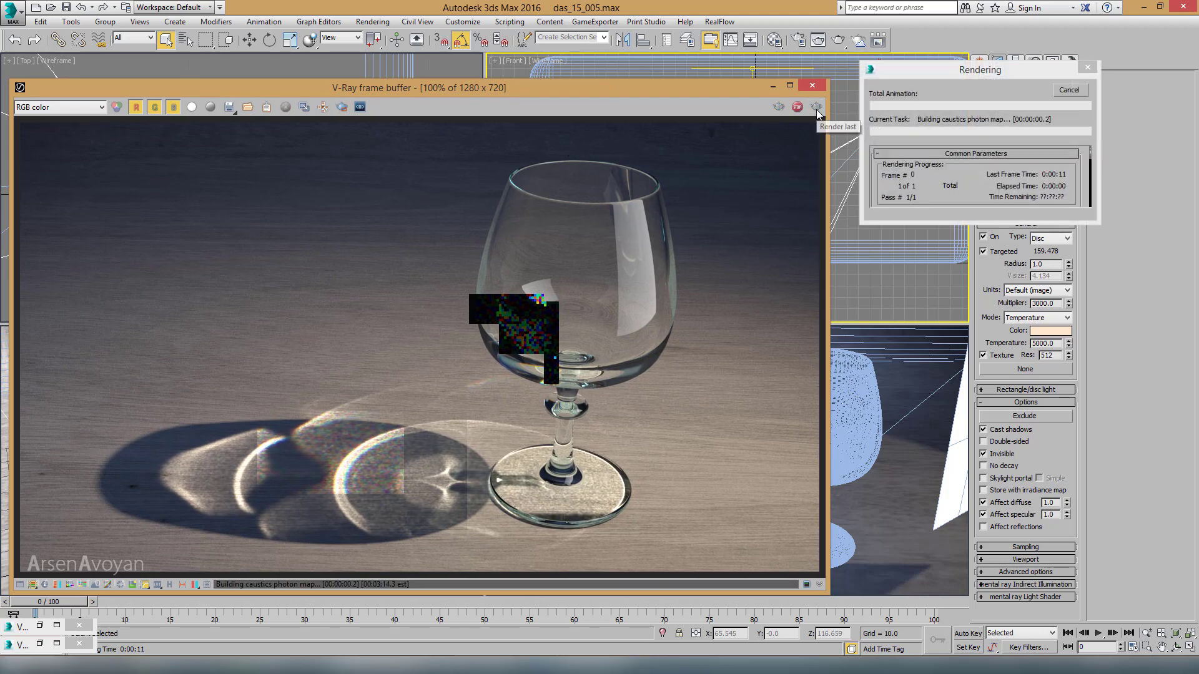
drag(676, 90, 710, 74)
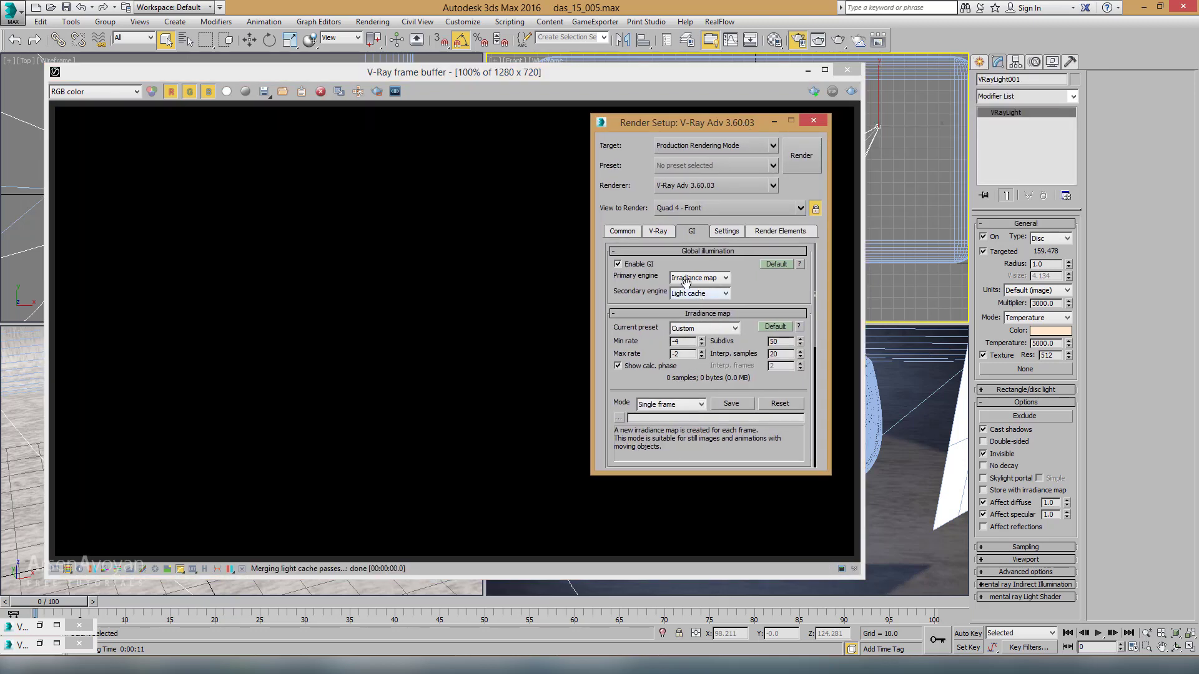
Set irradiance map Max rate to 0 and light cache subdivs to 1200
drag(687, 354, 650, 362)
text(0)
drag(749, 293, 751, 186)
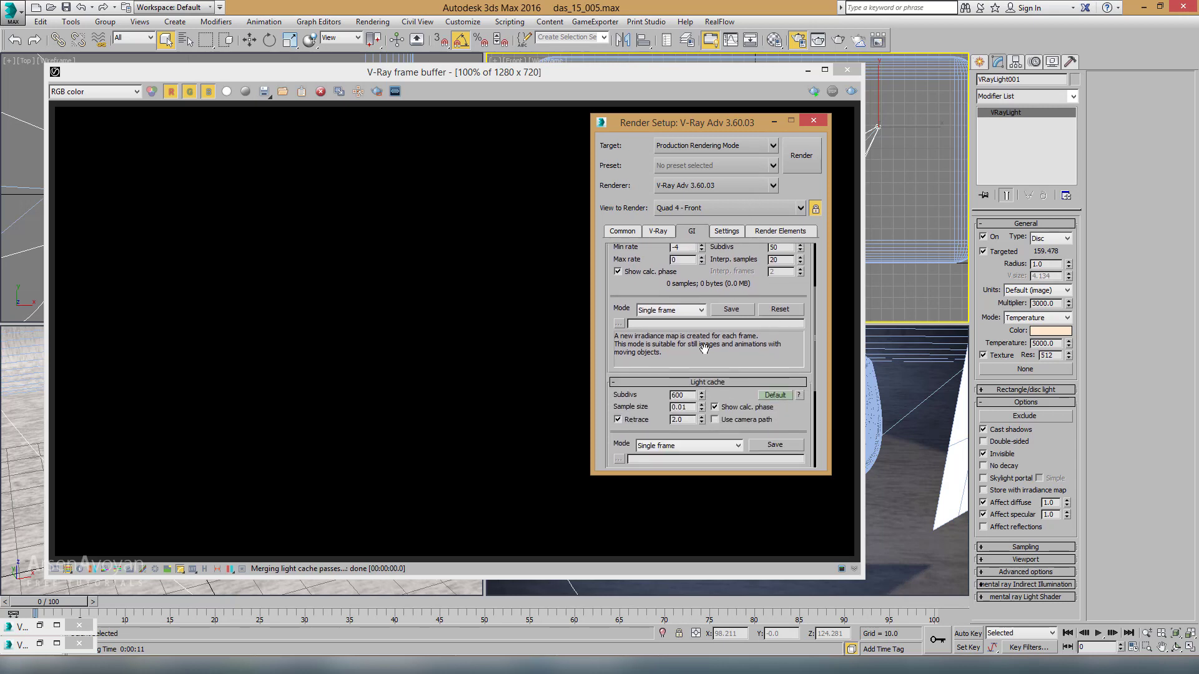
double_click(681, 394)
text(12)
key(Return)
Set the image sampler noise threshold to 0.01 and start the final render
click(661, 238)
double_click(697, 399)
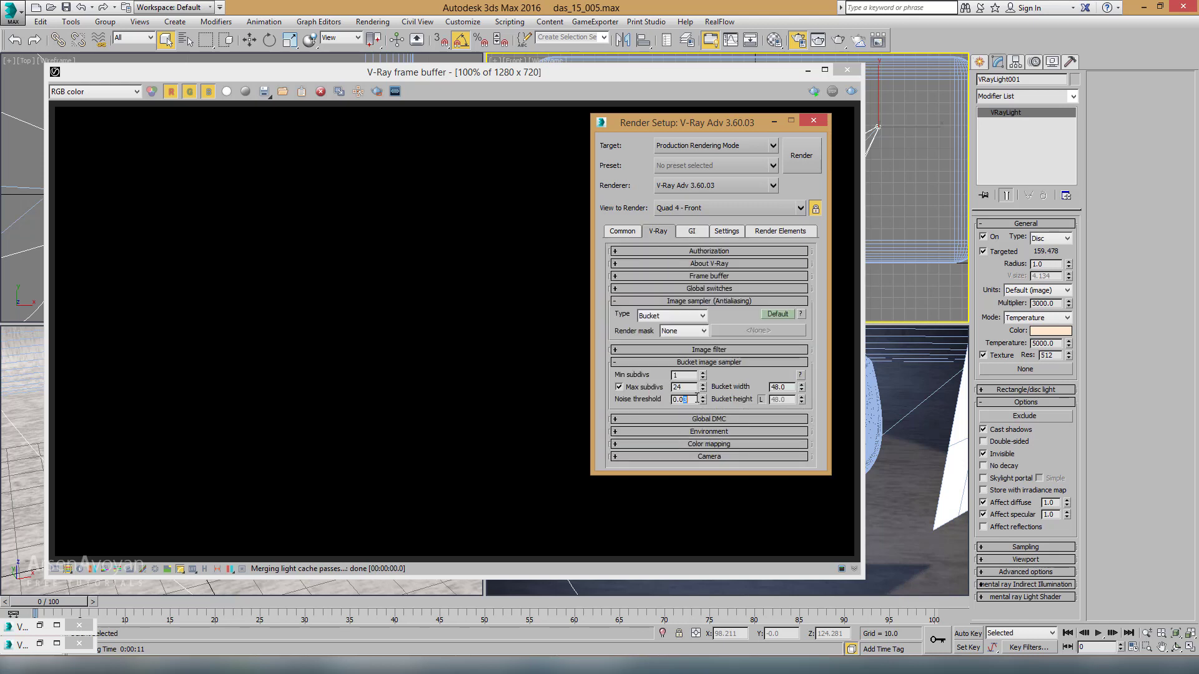
text(1)
key(Return)
click(691, 231)
click(622, 231)
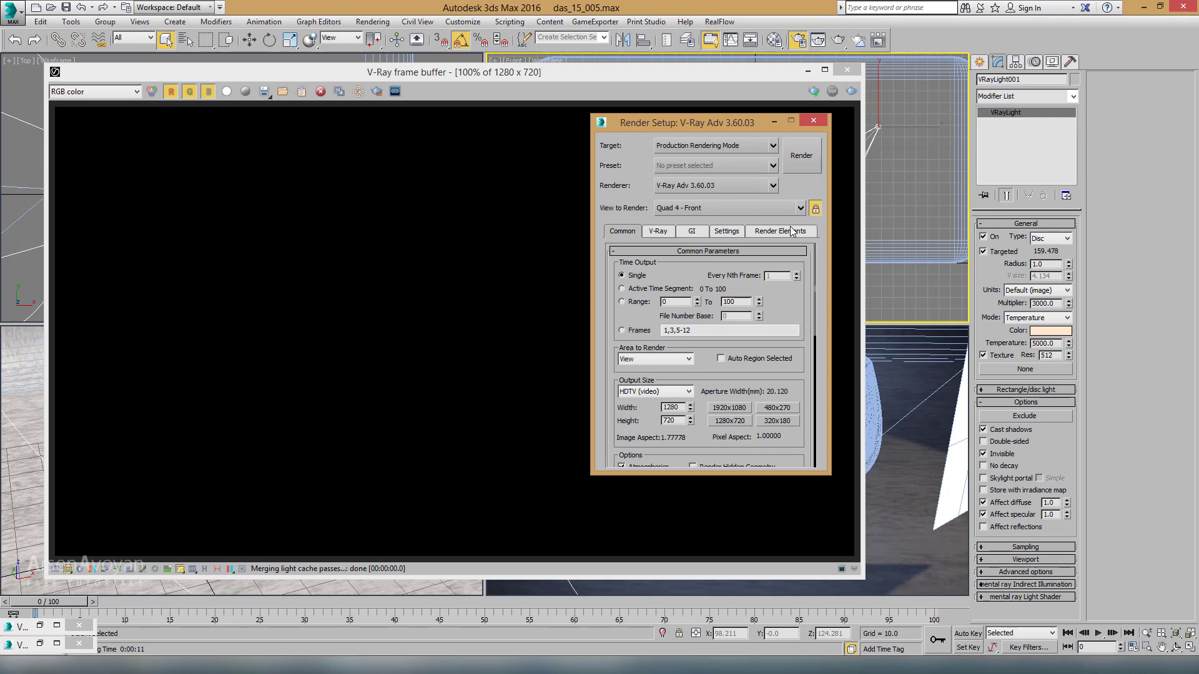
click(807, 164)
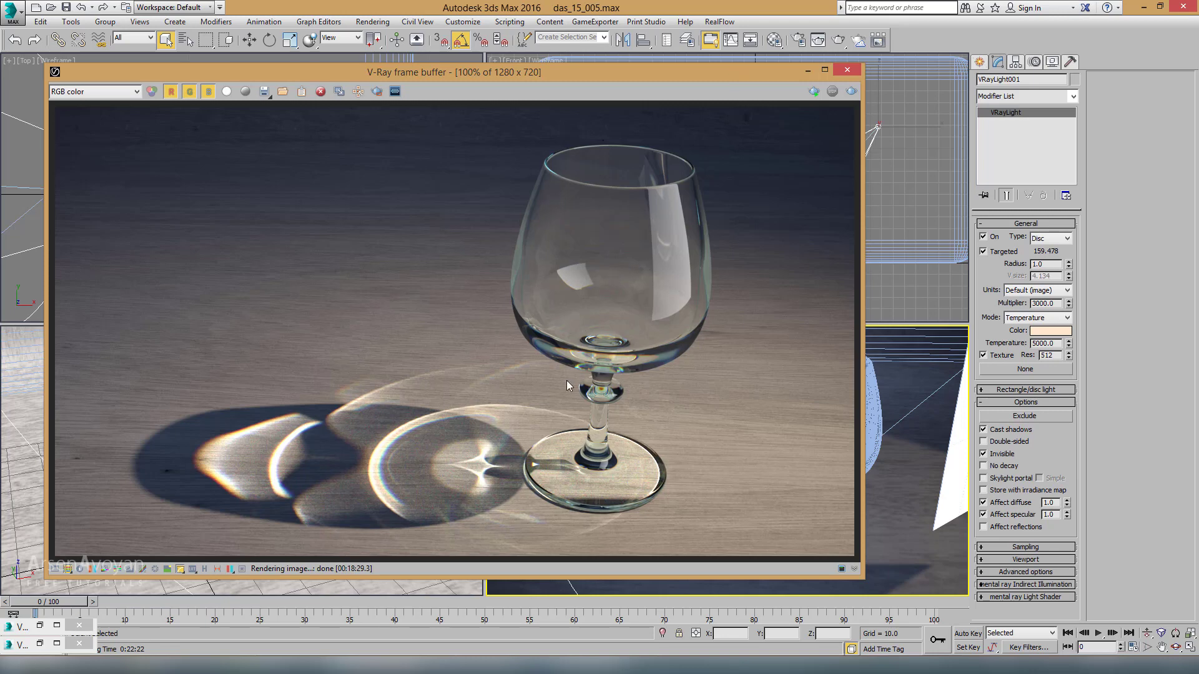
scroll(326, 474, up, 1)
scroll(326, 475, up, 1)
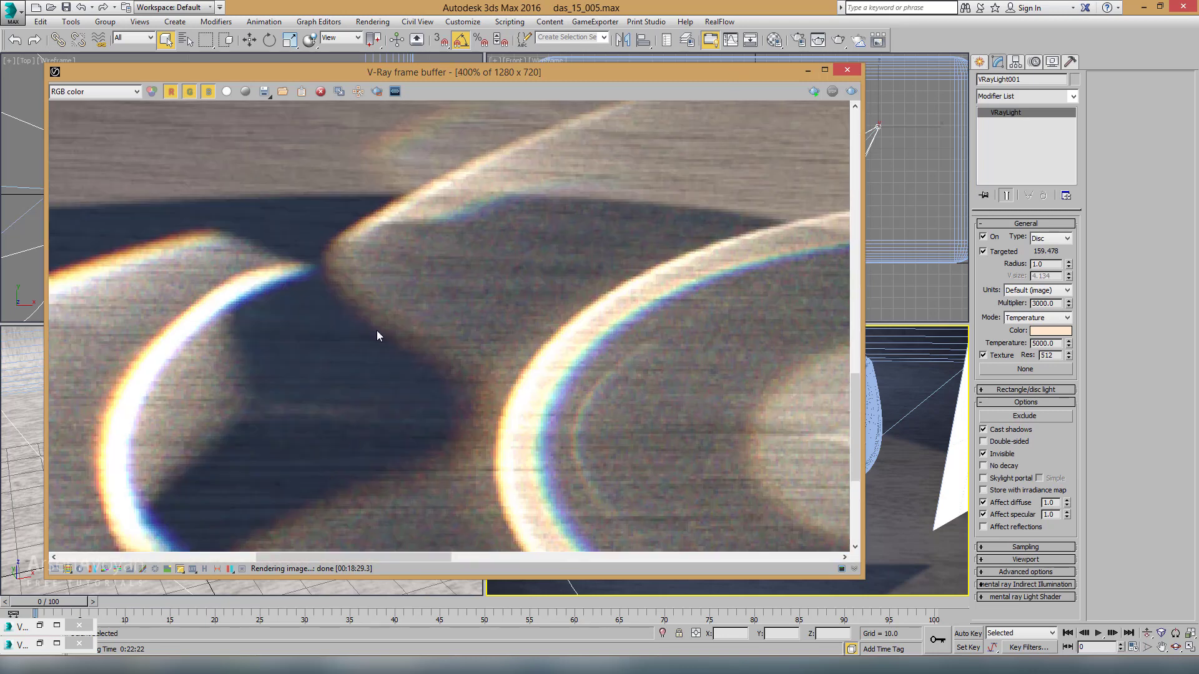
mouse_move(233, 314)
middle_down()
mouse_move(306, 279)
mouse_move(482, 241)
middle_up()
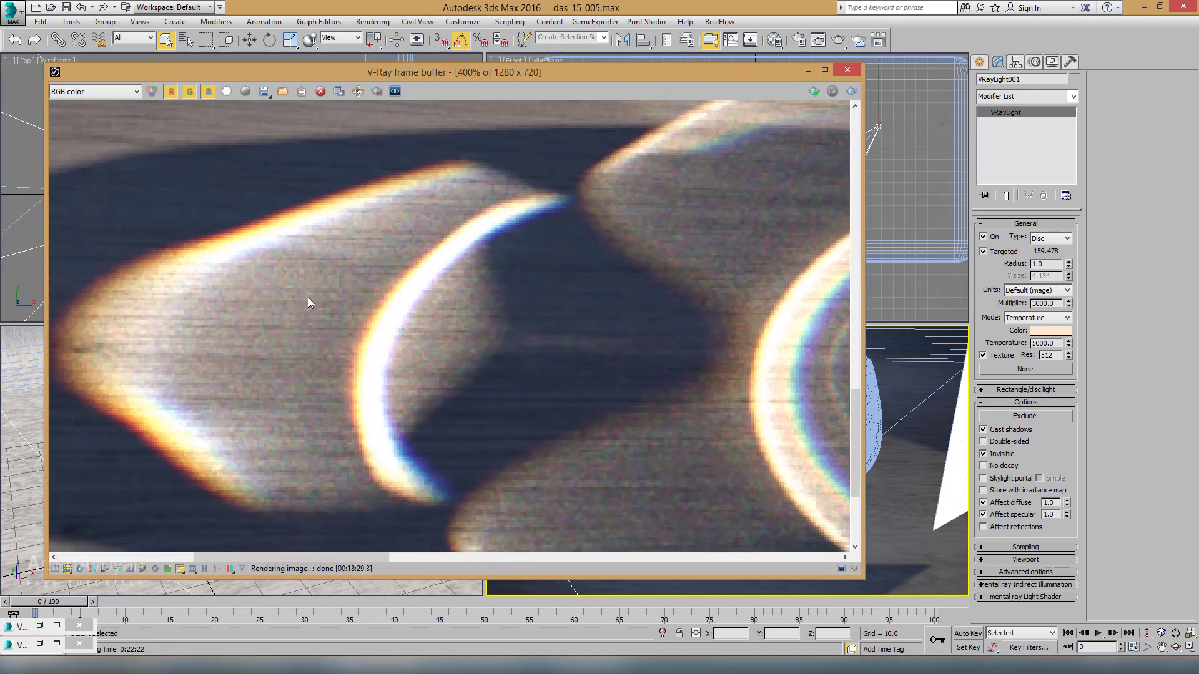
scroll(404, 309, up, 2)
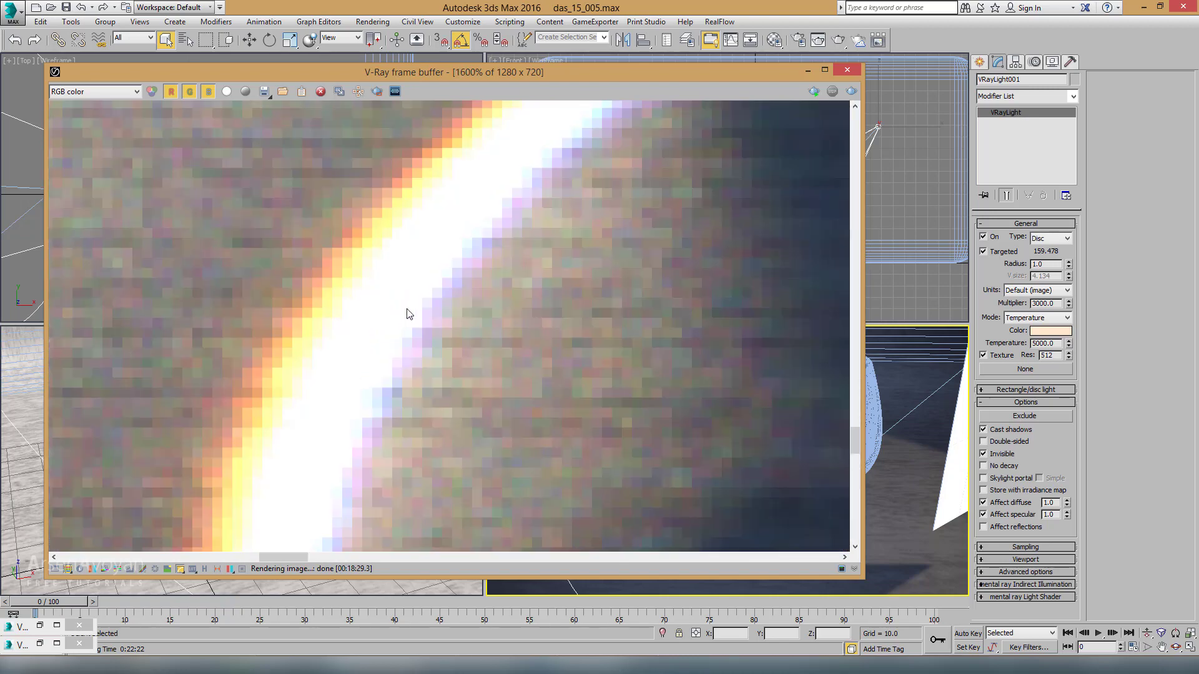
mouse_move(404, 308)
middle_down()
mouse_move(422, 320)
mouse_move(489, 299)
mouse_move(635, 214)
middle_up()
scroll(490, 300, down, 1)
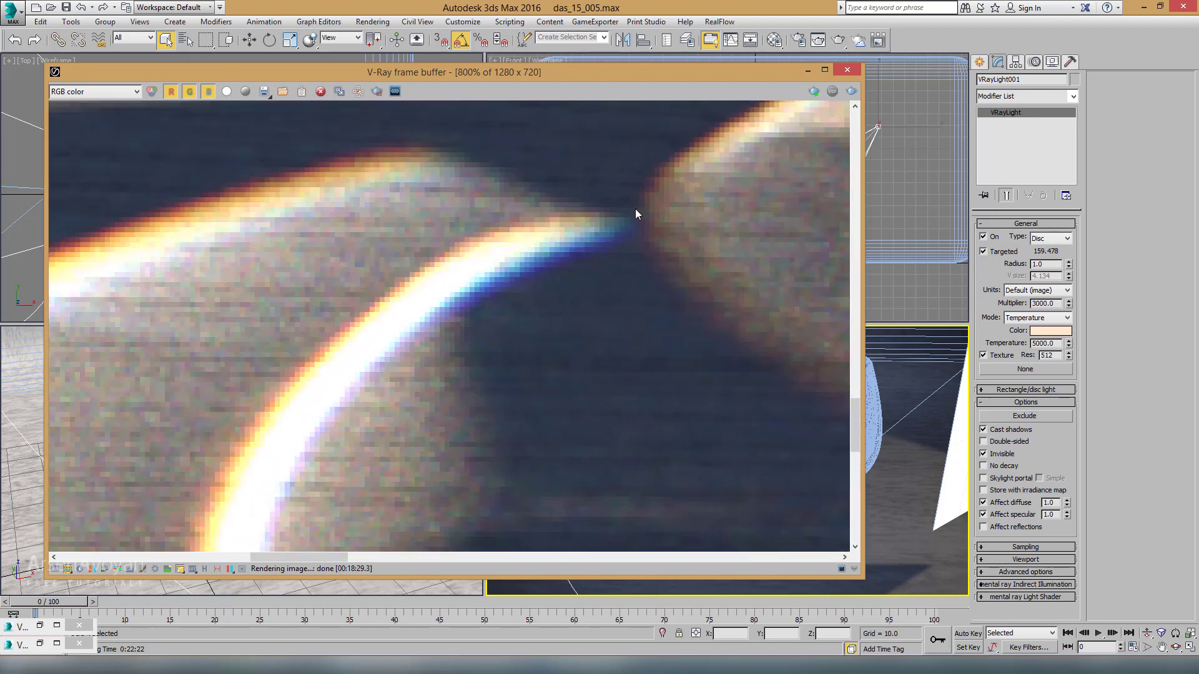
scroll(497, 265, down, 1)
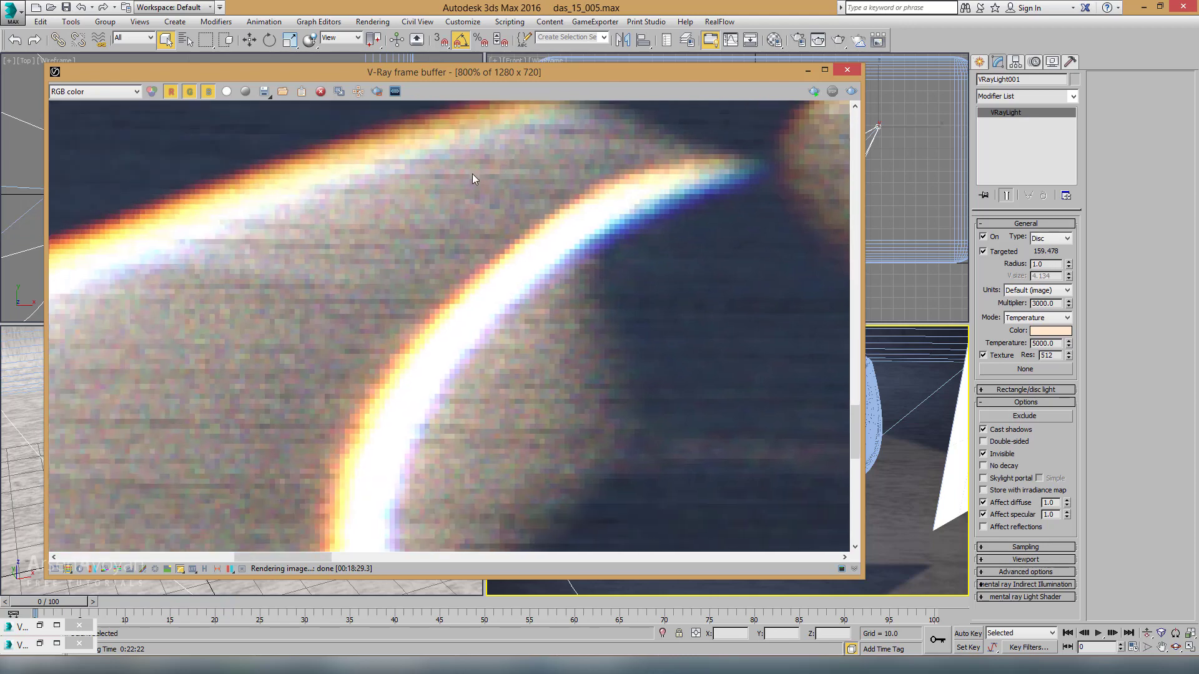
middle_drag(472, 174, 508, 286)
scroll(508, 287, down, 2)
scroll(612, 360, up, 1)
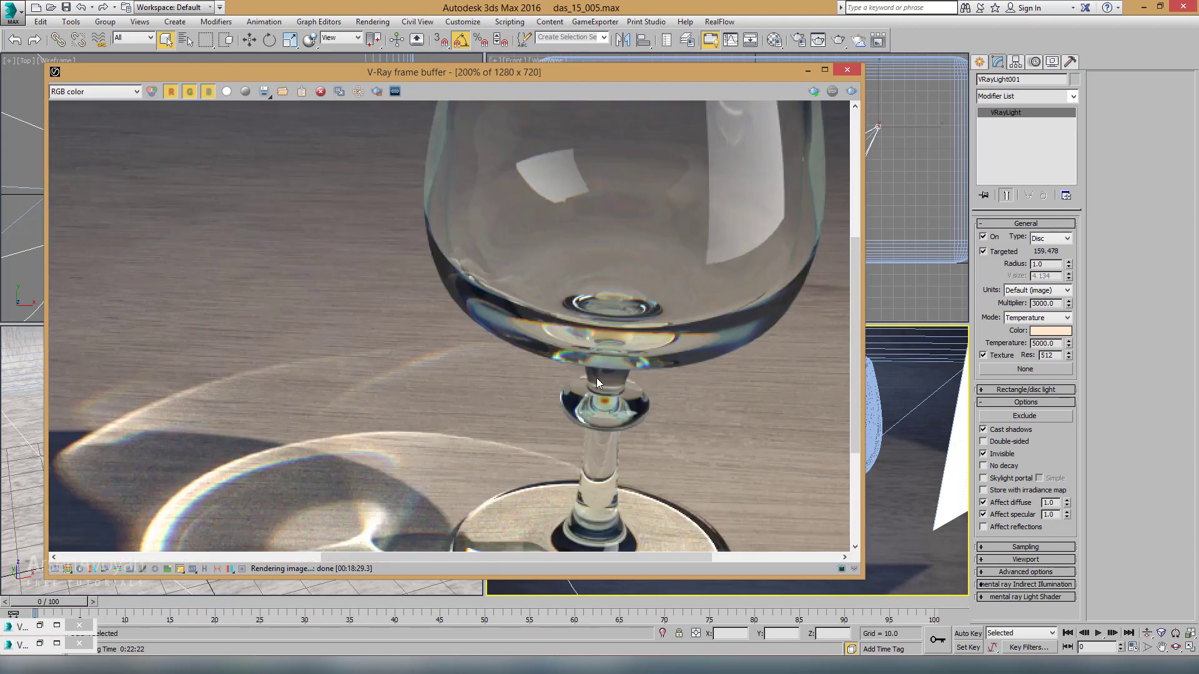
scroll(597, 377, up, 2)
mouse_move(533, 167)
middle_down()
mouse_move(429, 274)
mouse_move(471, 198)
middle_up()
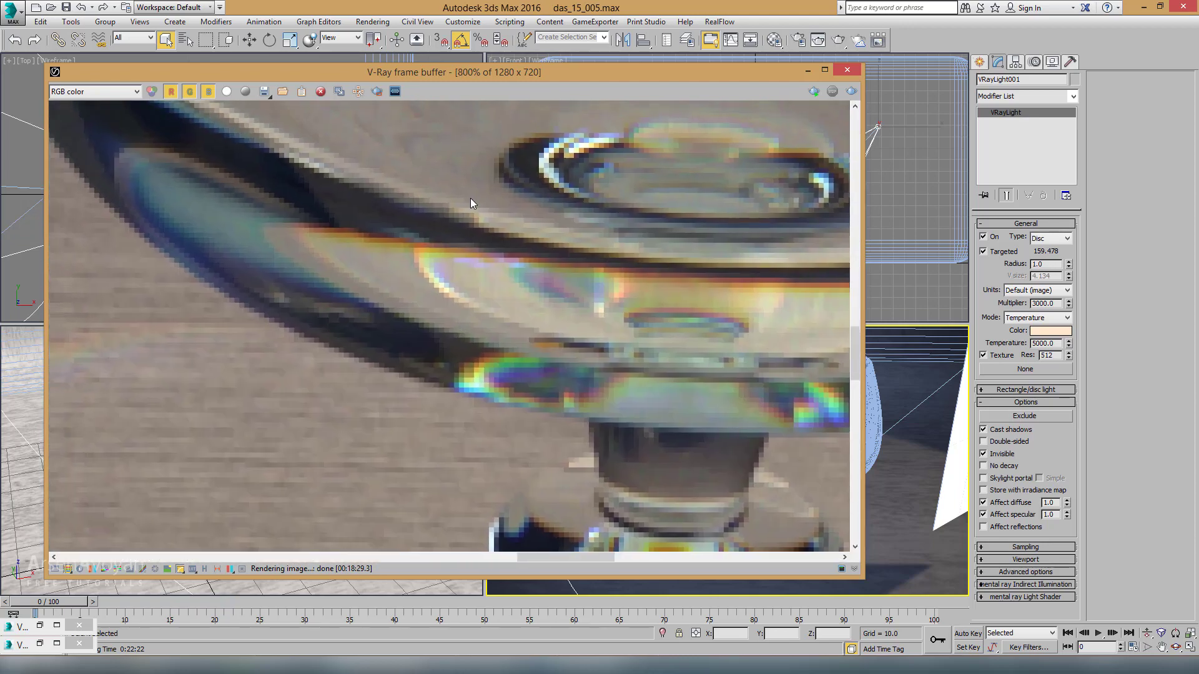
middle_drag(436, 268, 500, 309)
mouse_move(331, 212)
middle_down()
mouse_move(436, 291)
mouse_move(566, 362)
mouse_move(461, 297)
mouse_move(597, 332)
mouse_move(482, 325)
mouse_move(520, 298)
middle_up()
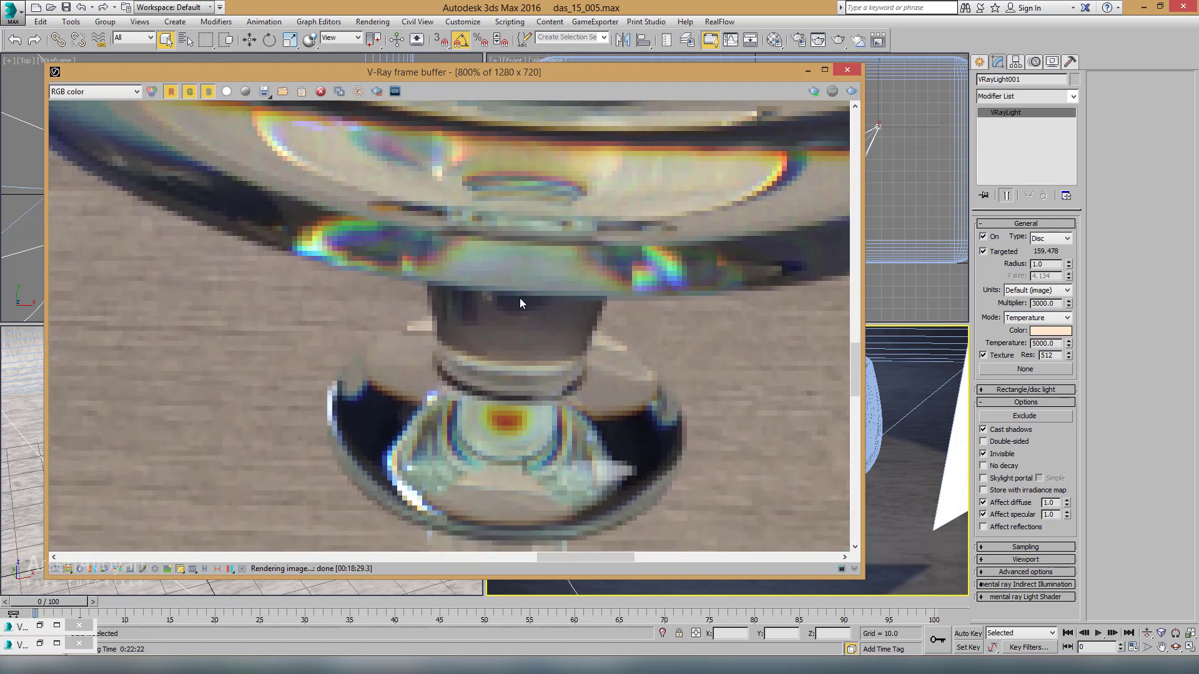
scroll(547, 302, down, 1)
middle_drag(542, 256, 534, 269)
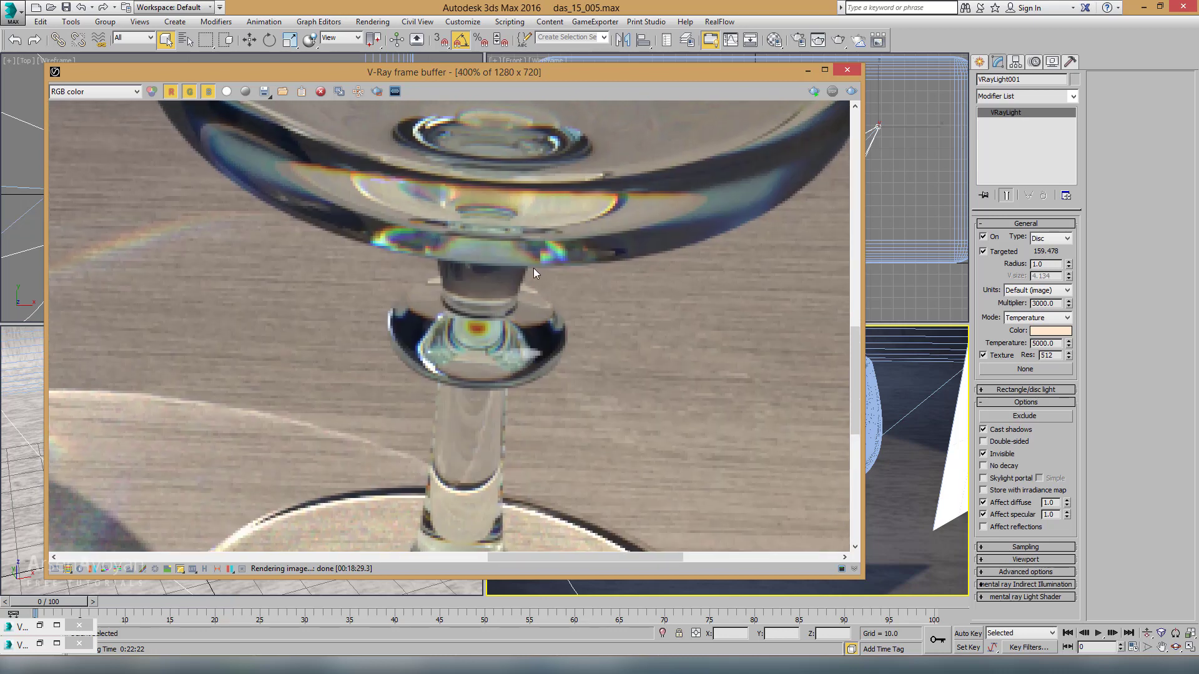
scroll(534, 268, down, 1)
scroll(533, 268, down, 1)
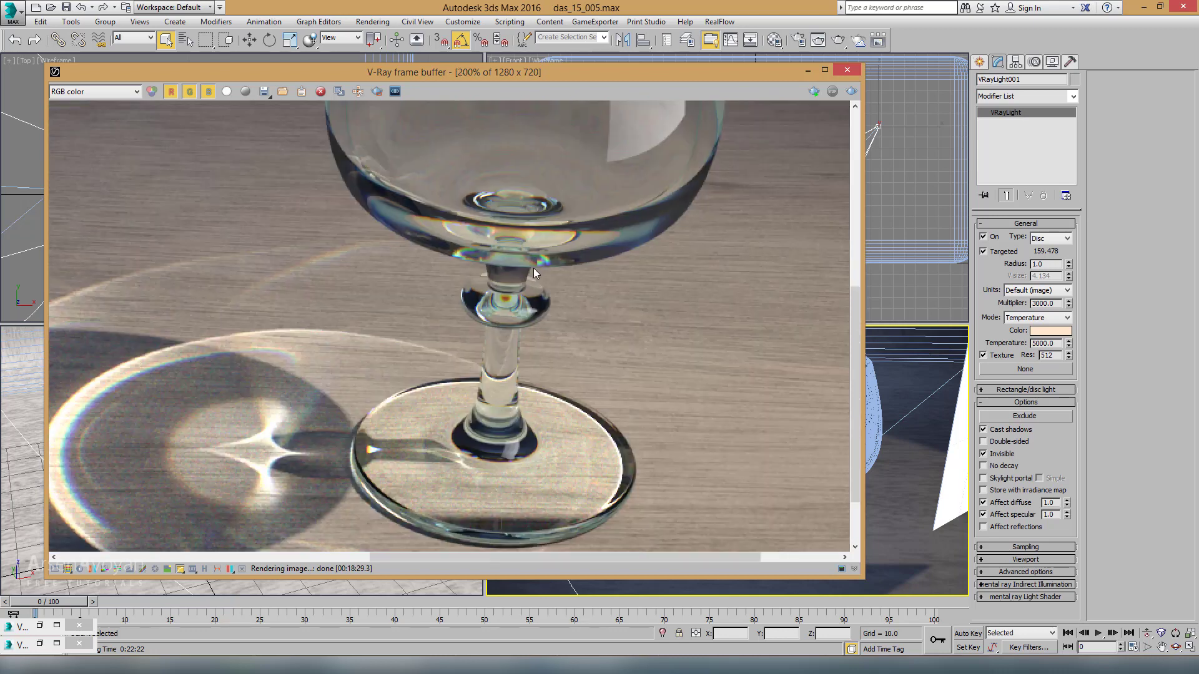
scroll(534, 268, down, 1)
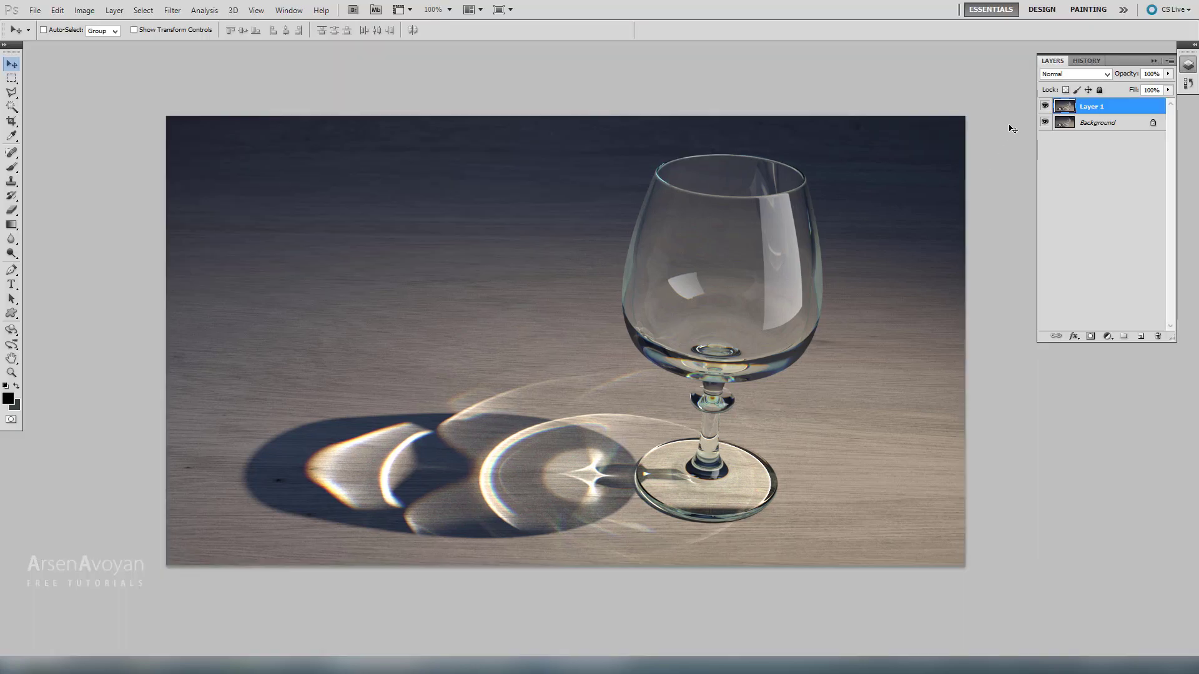
Toggle Layer 1 off and on to compare its caustics with the Background render
alt+scroll(559, 356, up, 3)
scroll(537, 382, down, 5)
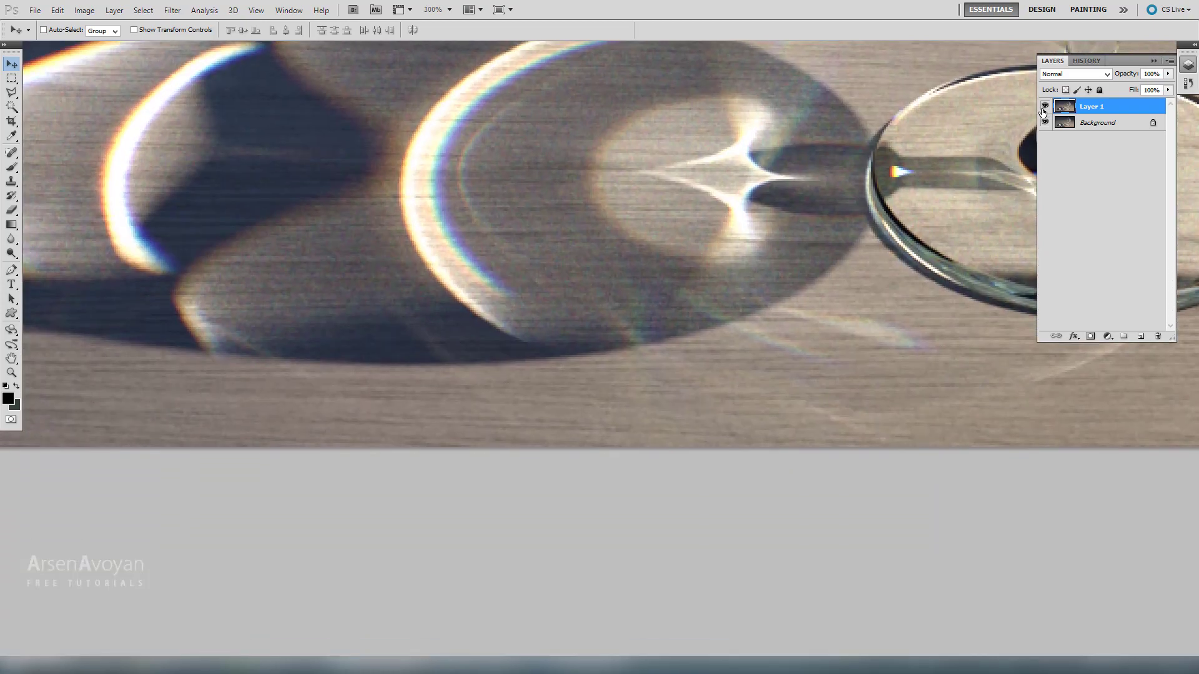
click(1044, 106)
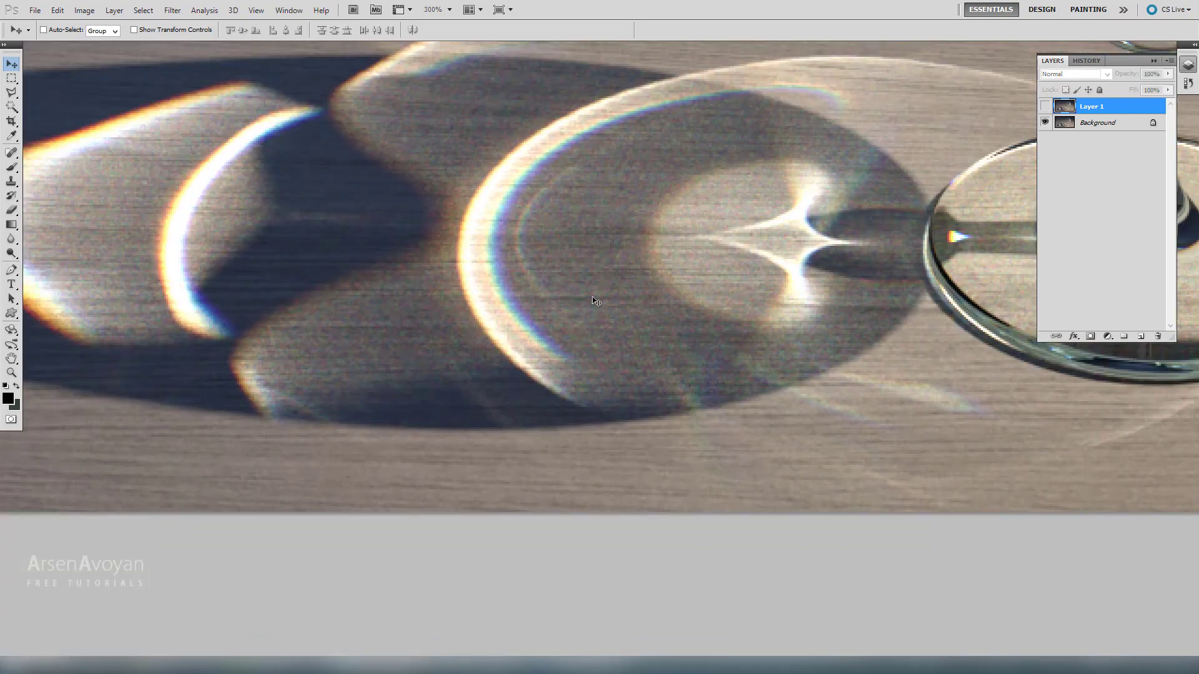
click(1044, 107)
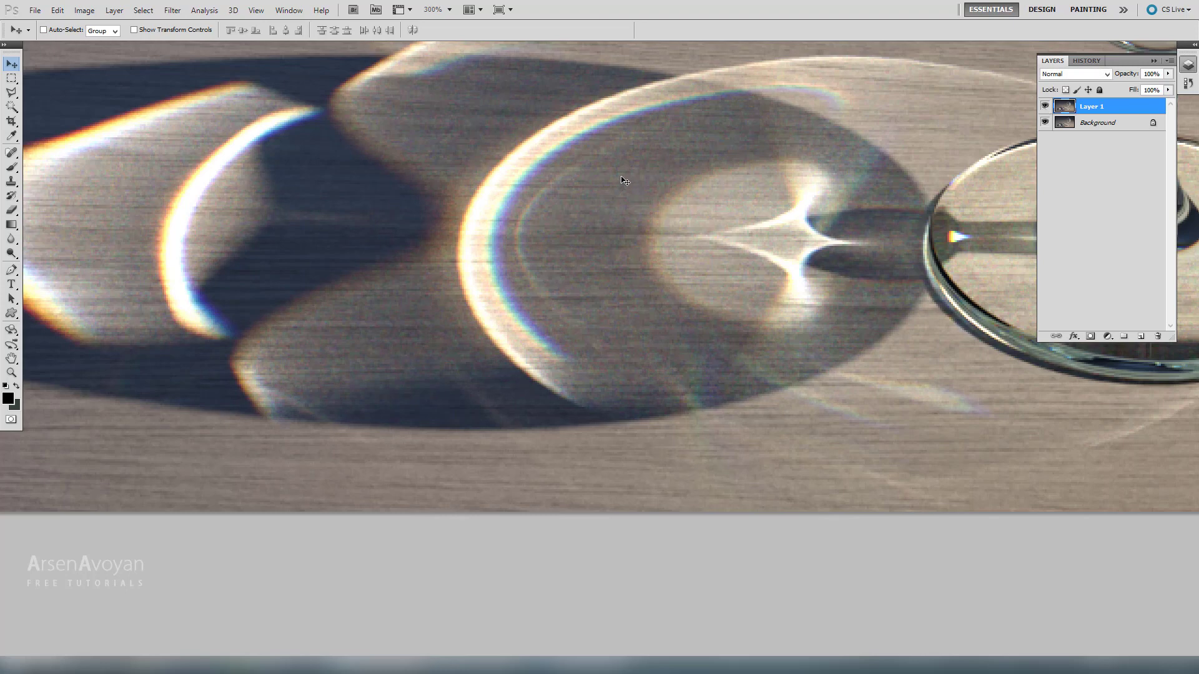
click(1045, 106)
click(1045, 106)
Fit the image in view, hide Layer 1, and cycle to full-screen mode
alt+click(762, 223)
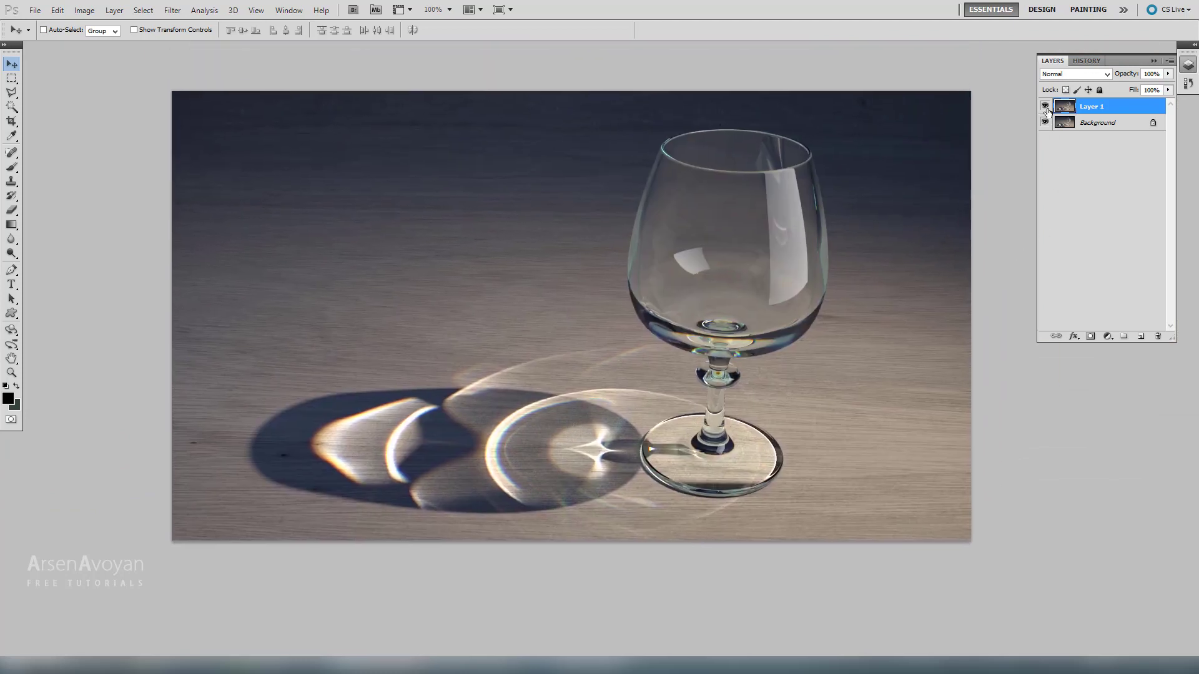
click(1045, 107)
click(1045, 106)
drag(575, 354, 563, 367)
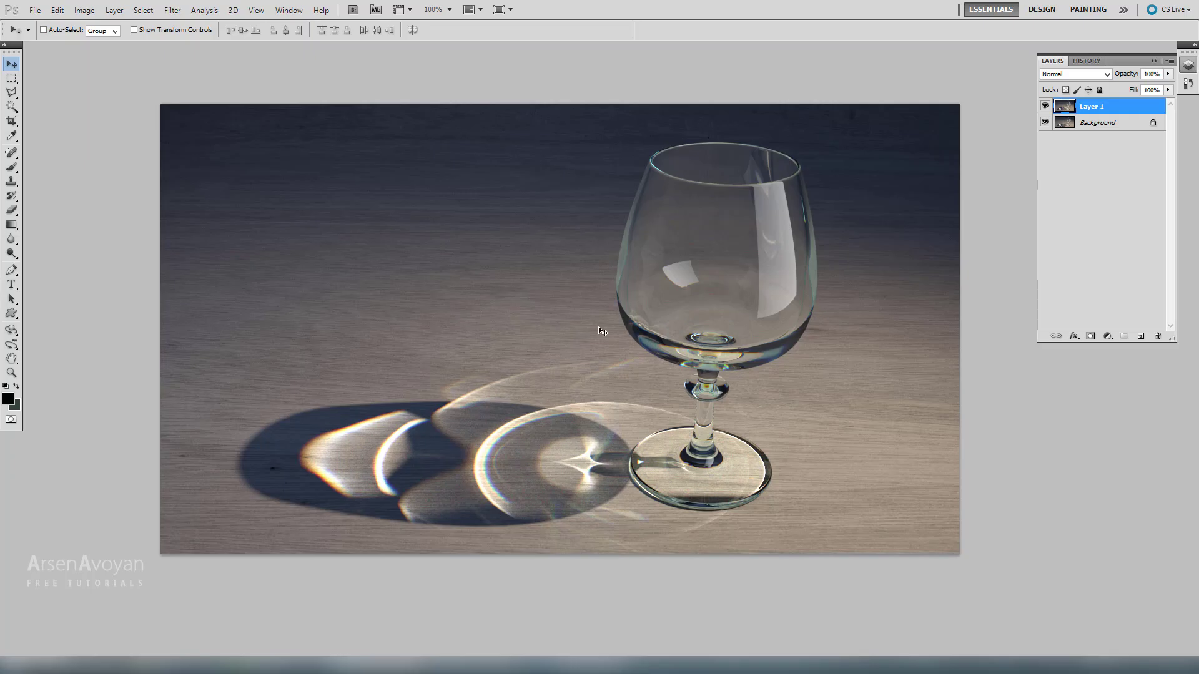
key(f)
key(f)
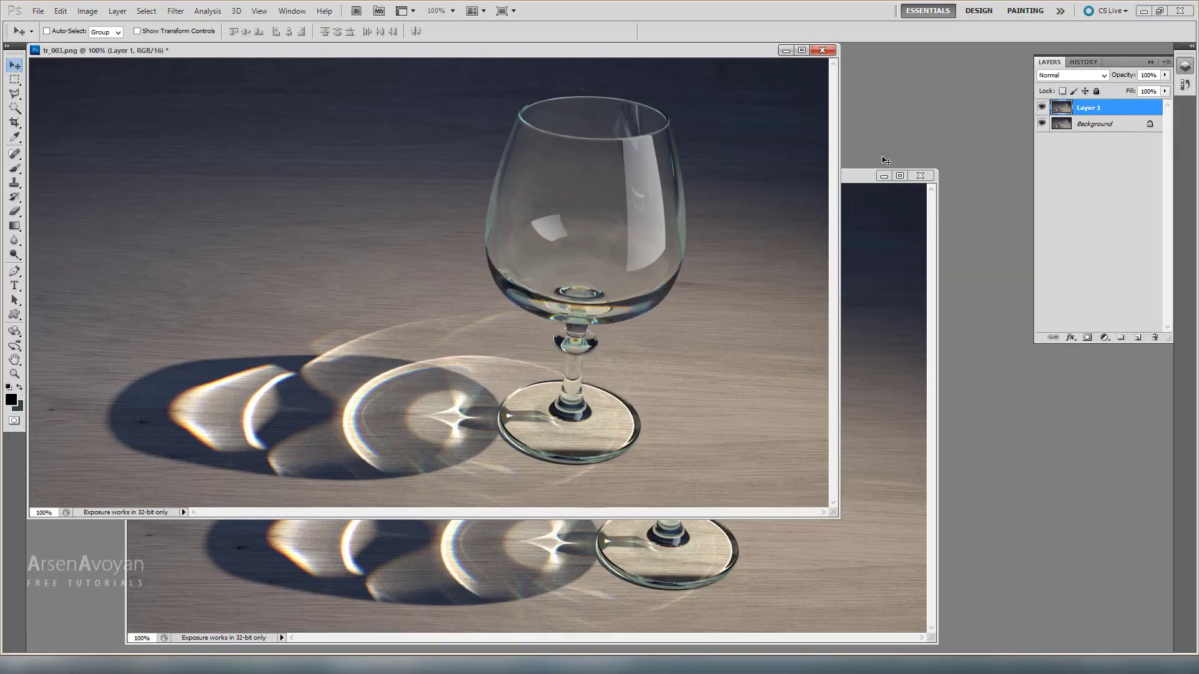
key(f)
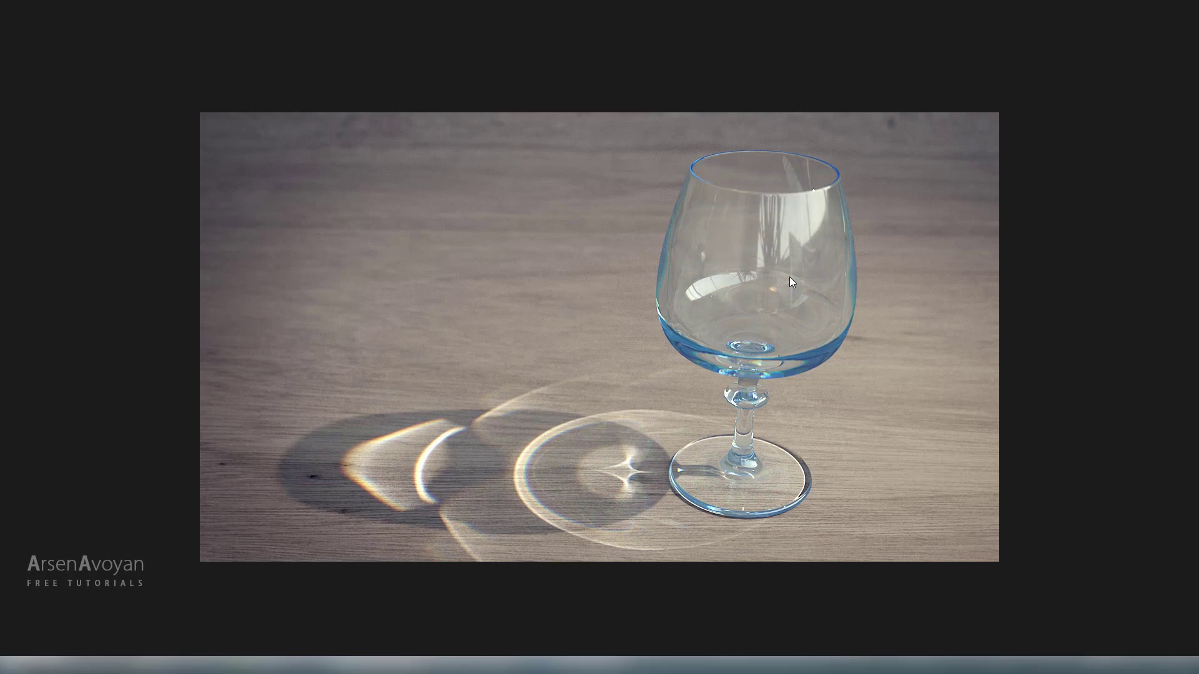
Flip between the blue-tinted and clear-glass images, ending on the clear-glass render
key(Right)
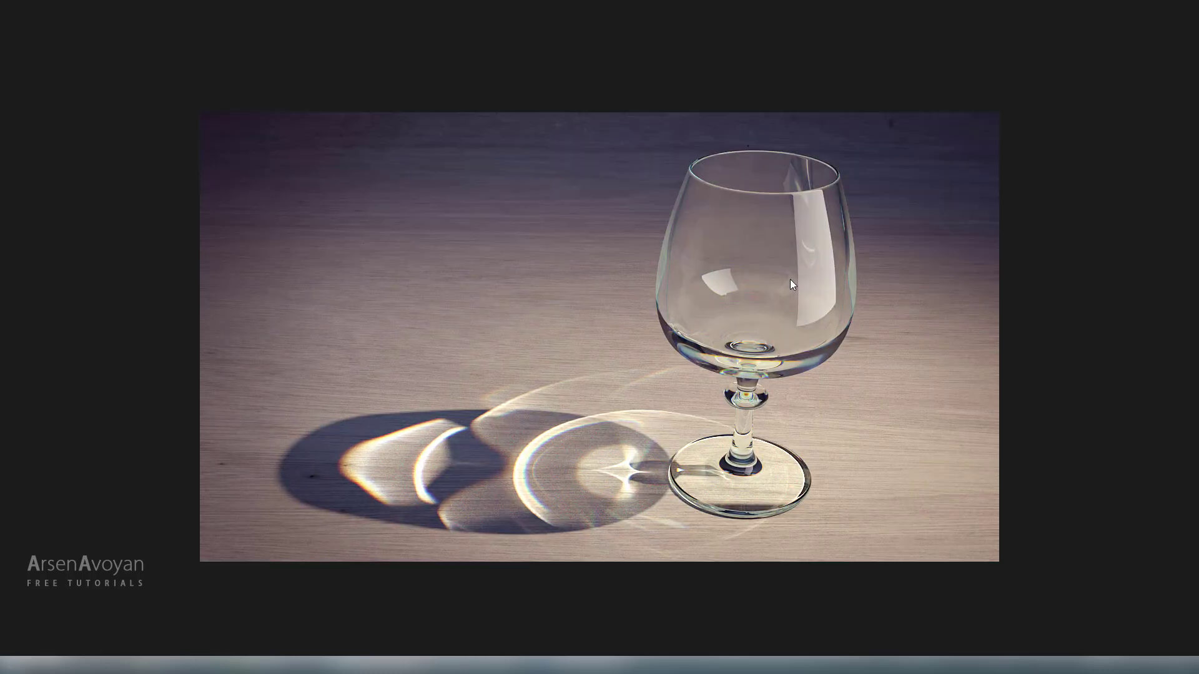
key(Left)
key(Right)
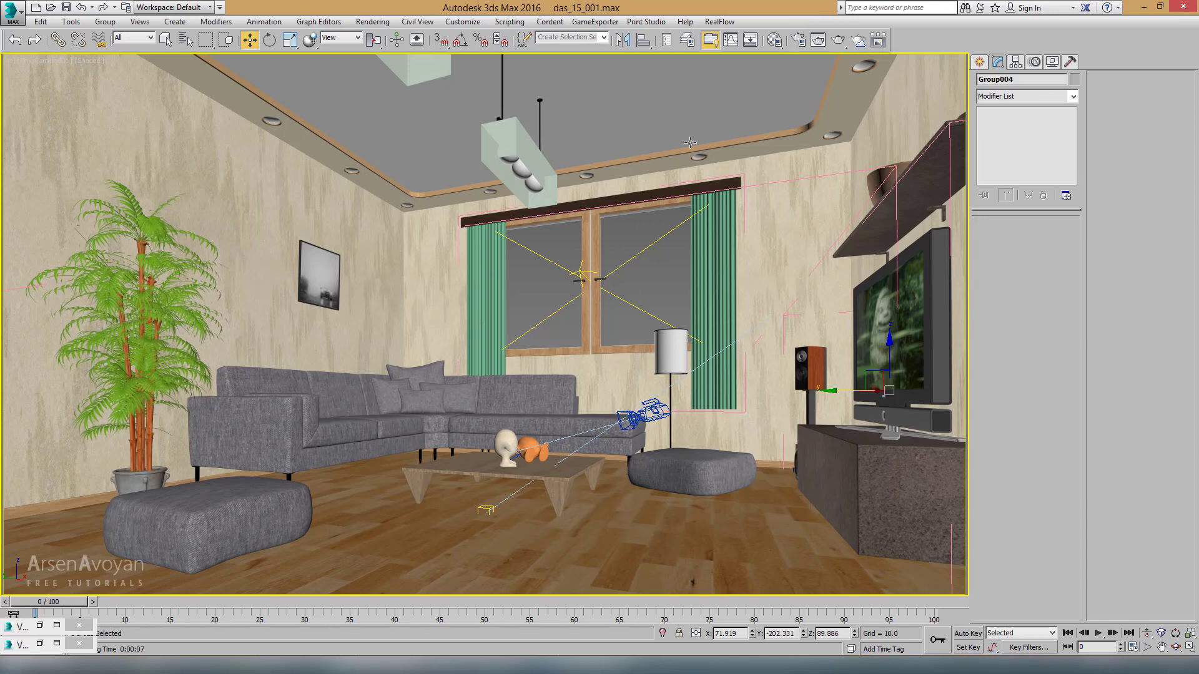
Render the living room, then change the image sampler's noise threshold from 0.03 to 0.05
click(838, 40)
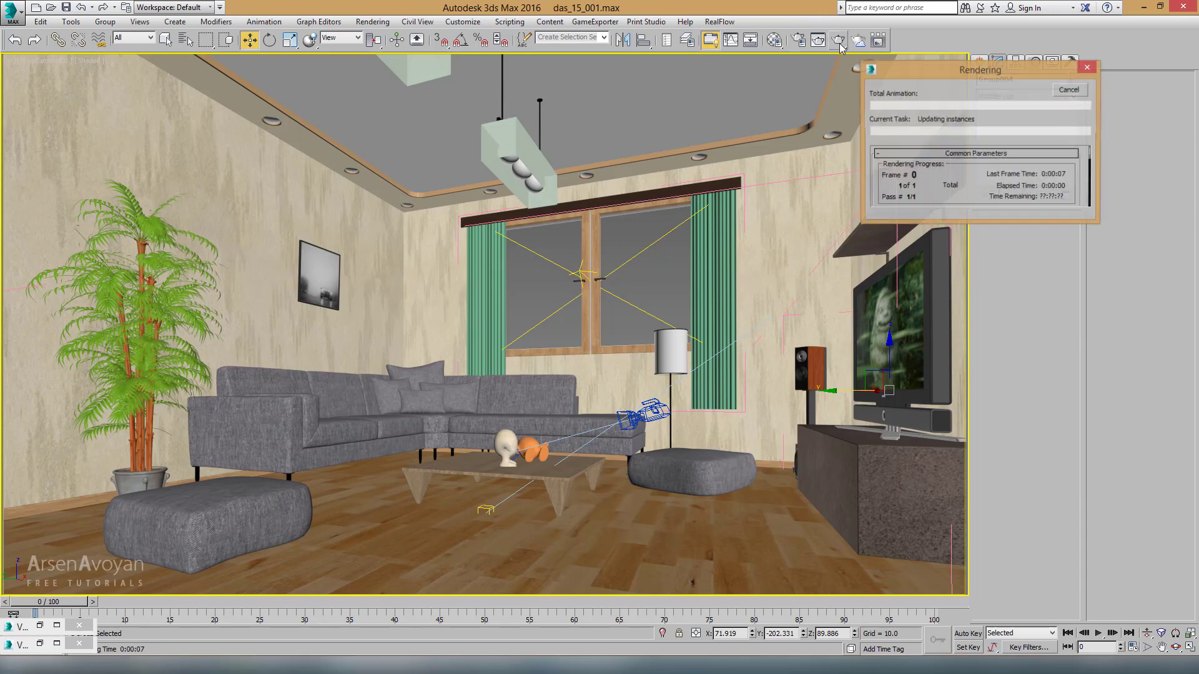
drag(822, 96, 582, 67)
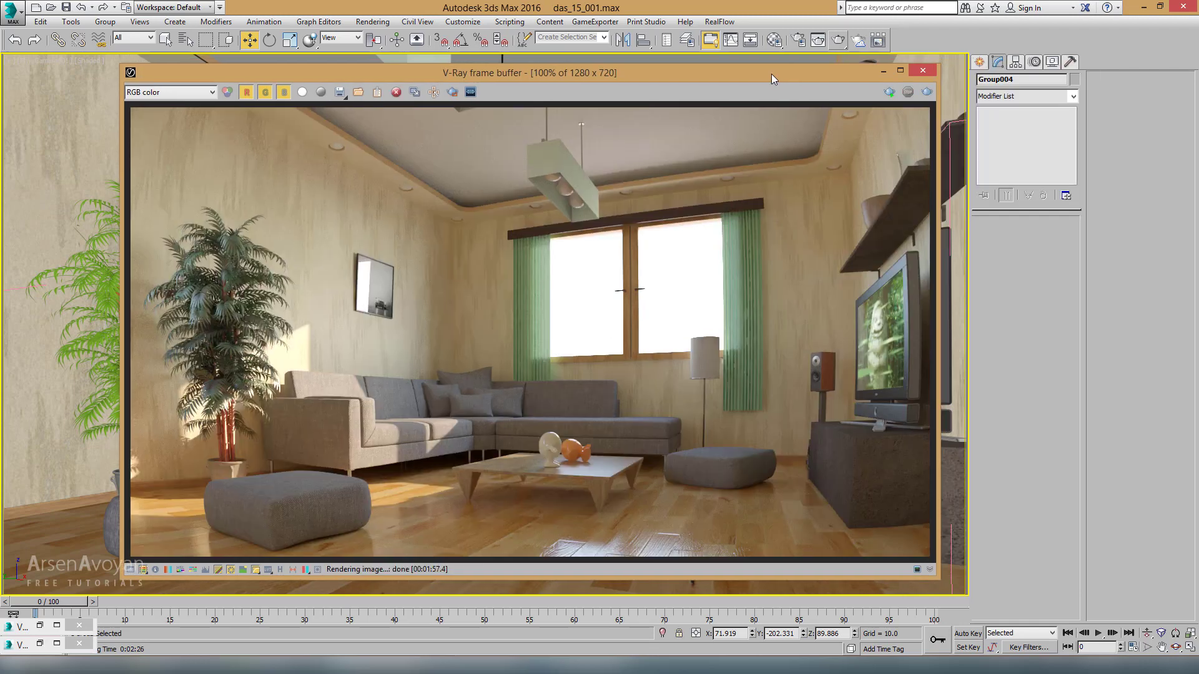
click(798, 40)
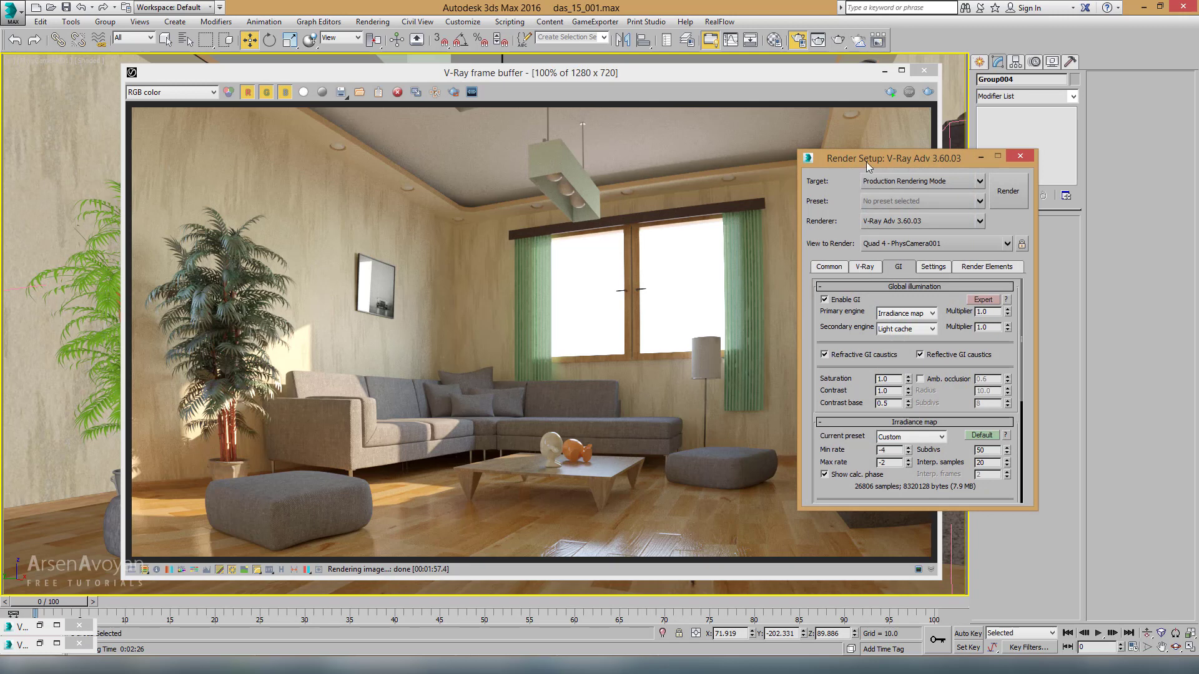
drag(866, 162, 755, 126)
scroll(833, 378, down, 3)
scroll(825, 418, down, 2)
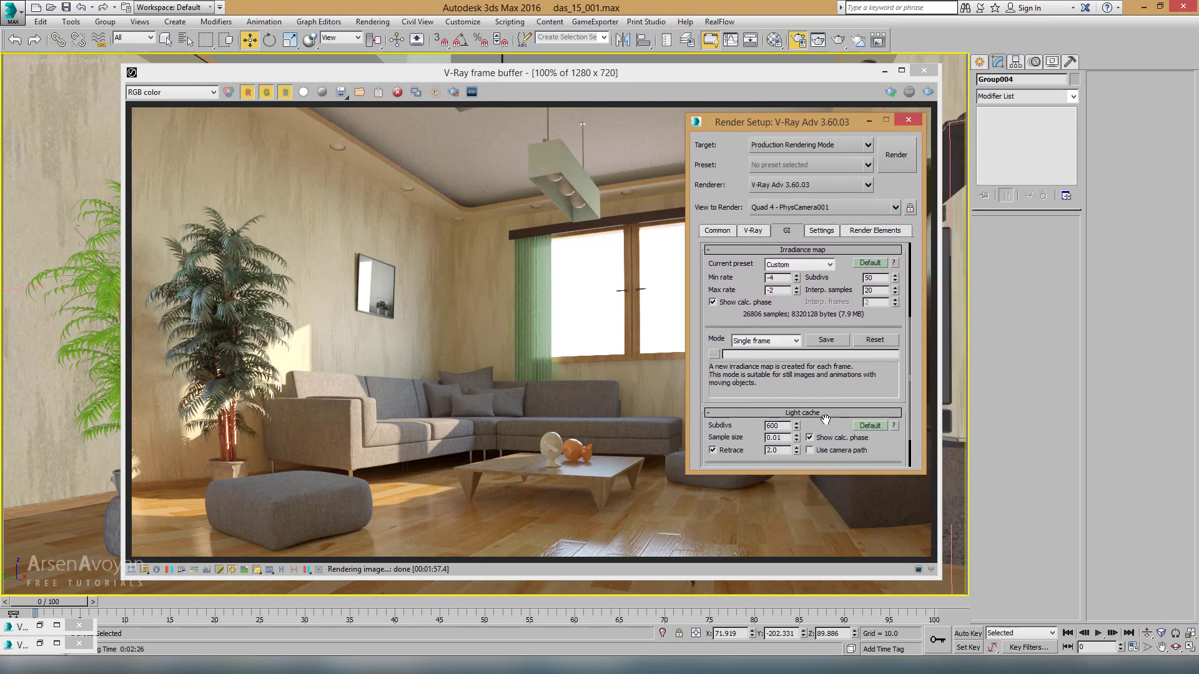
click(756, 232)
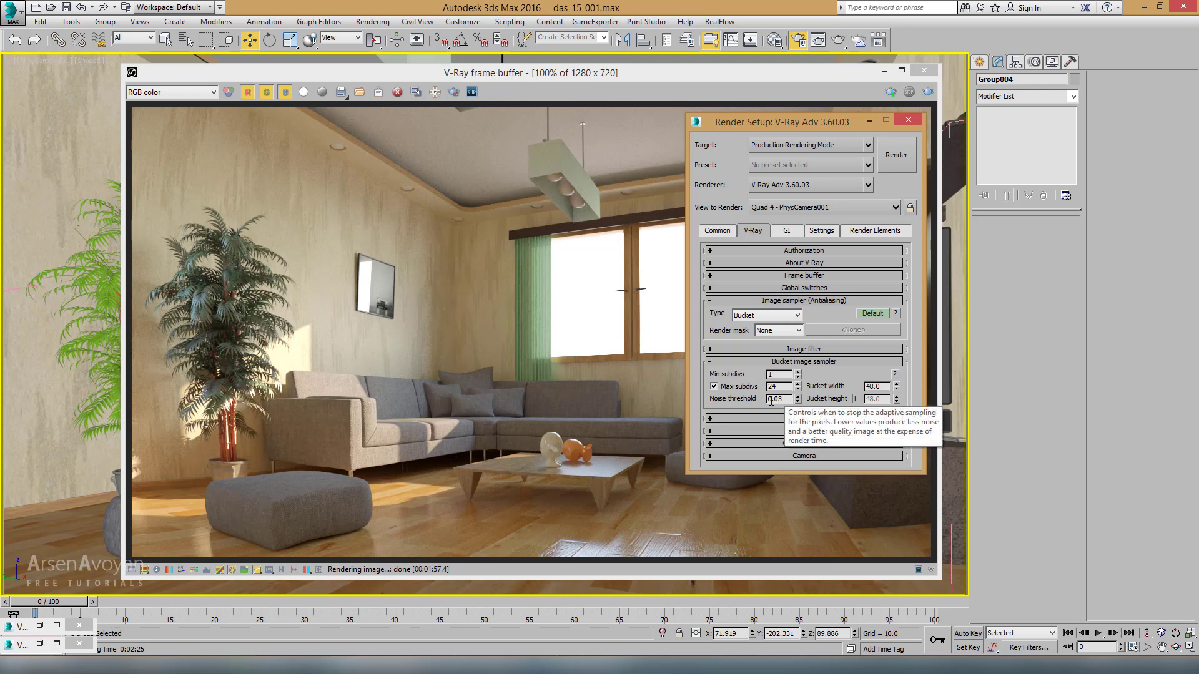
drag(779, 400, 786, 399)
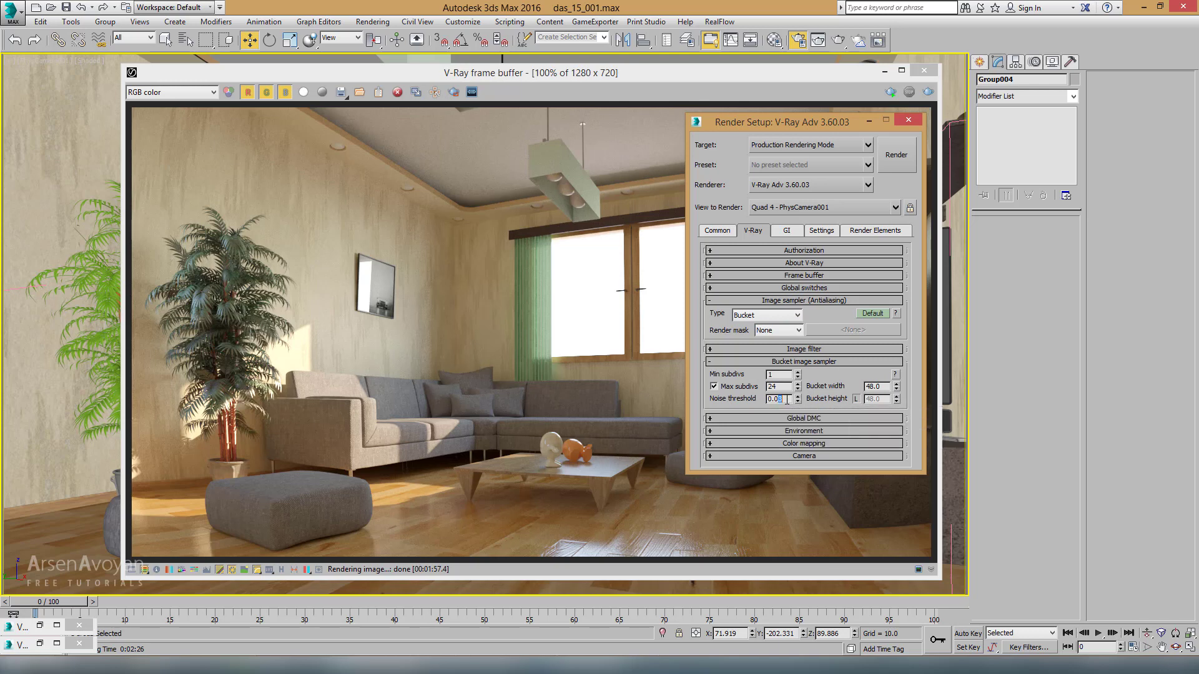
text(0.05)
key(Return)
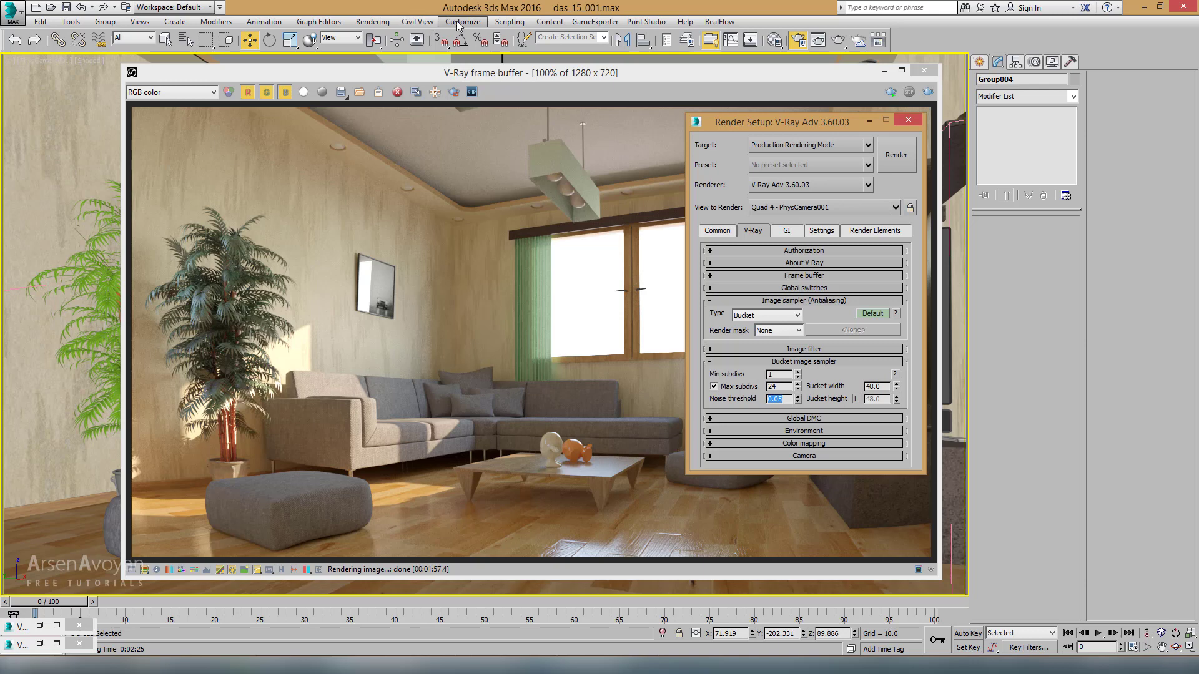
Add a VRayEnvironmentFog effect to the Atmosphere list in Environment and Effects
click(388, 25)
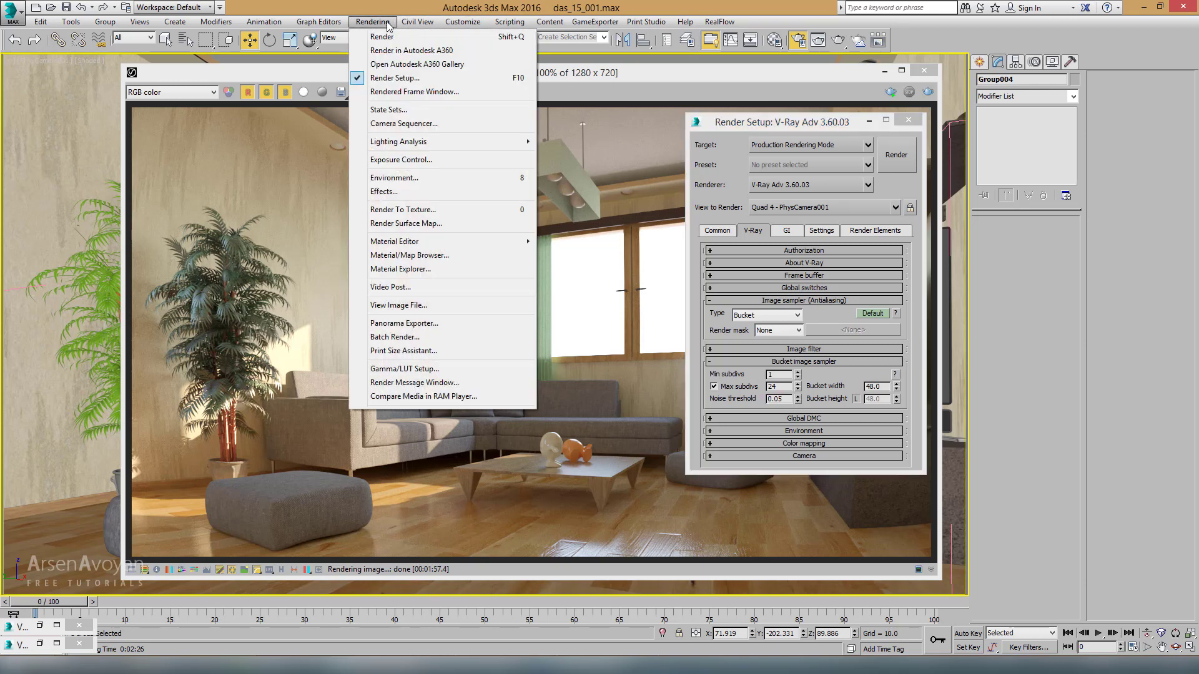
click(399, 177)
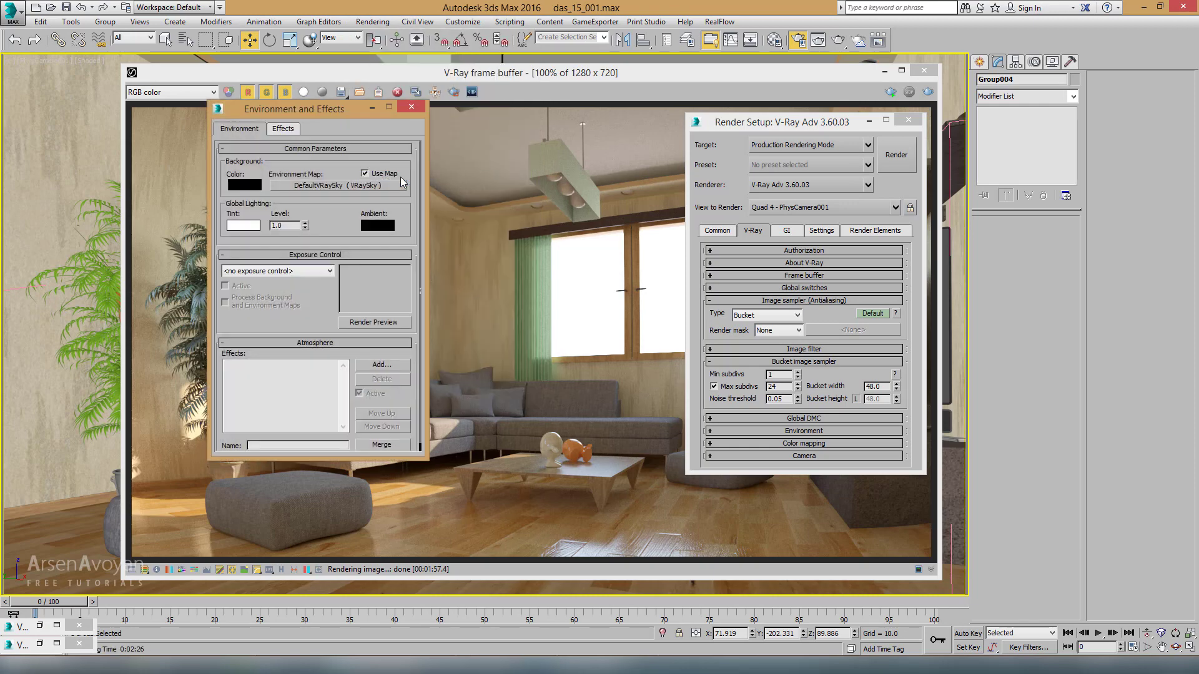
drag(321, 110, 331, 99)
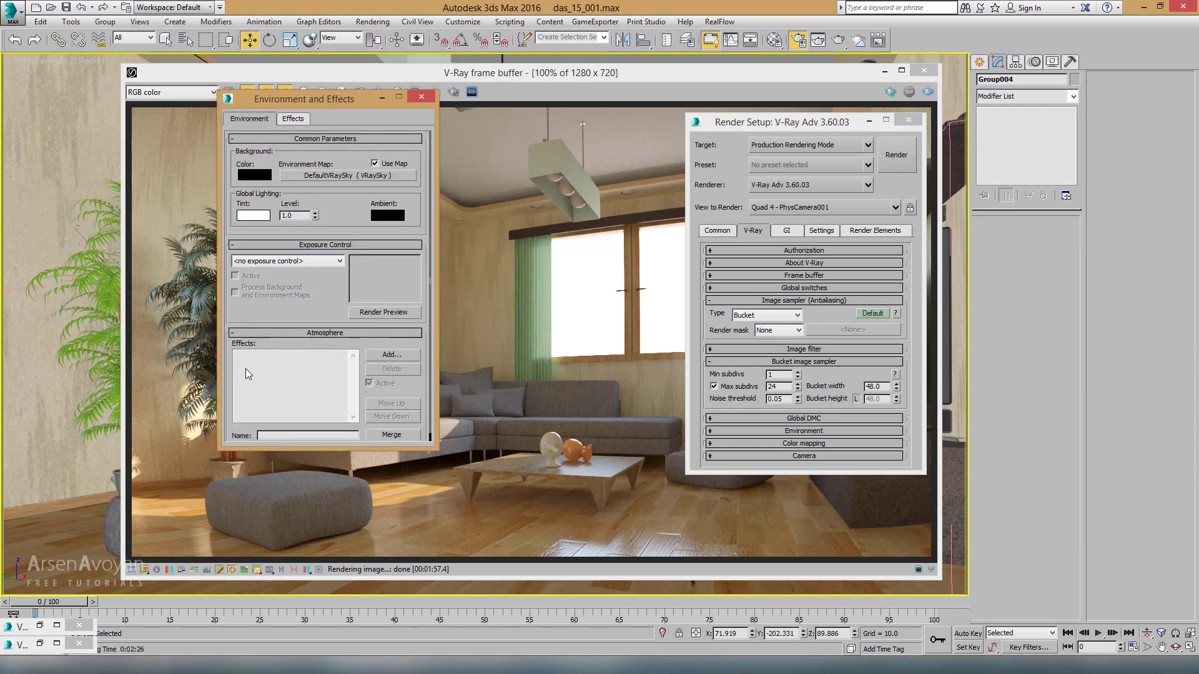
scroll(325, 340, down, 1)
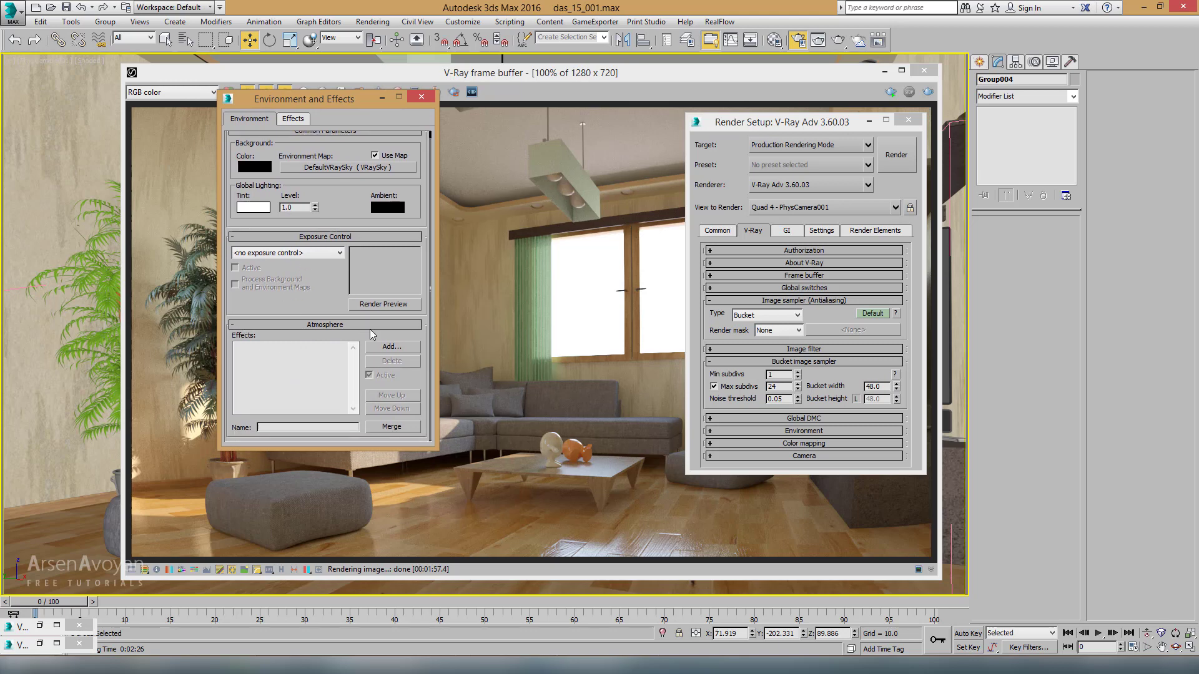
click(399, 346)
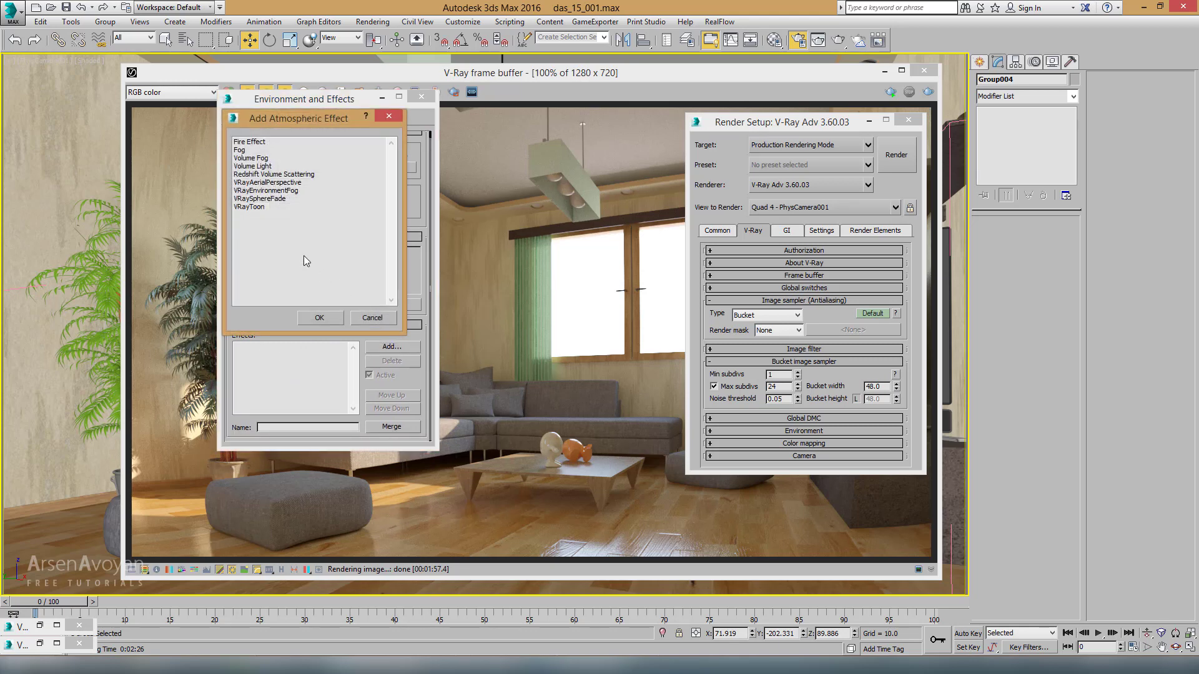
click(250, 191)
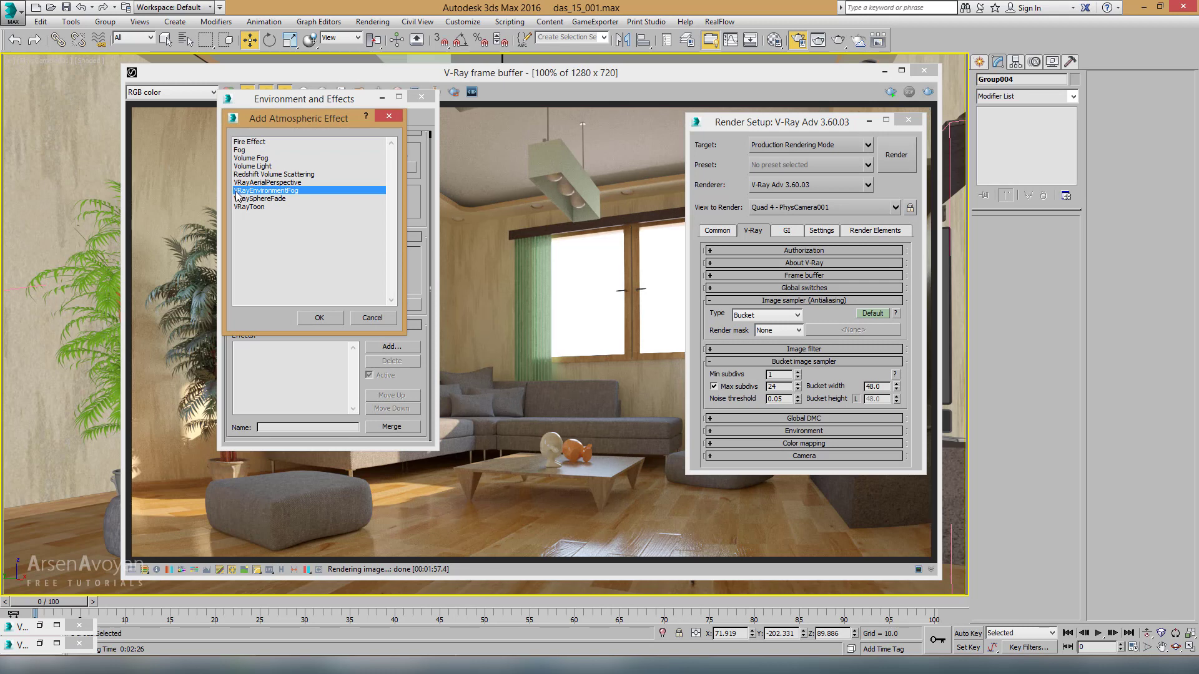
click(319, 319)
scroll(319, 312, down, 1)
Enable 'scatter gi' on the VRayEnvironmentFog and render the room with default fog settings
scroll(321, 287, down, 2)
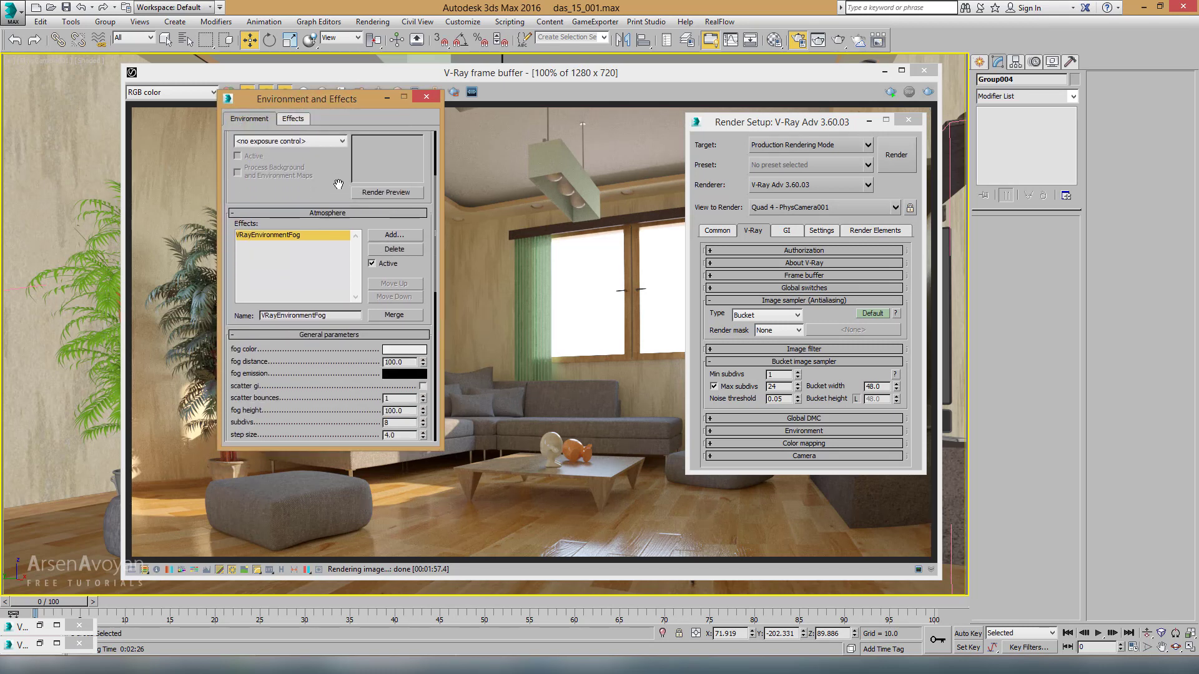
scroll(323, 265, down, 1)
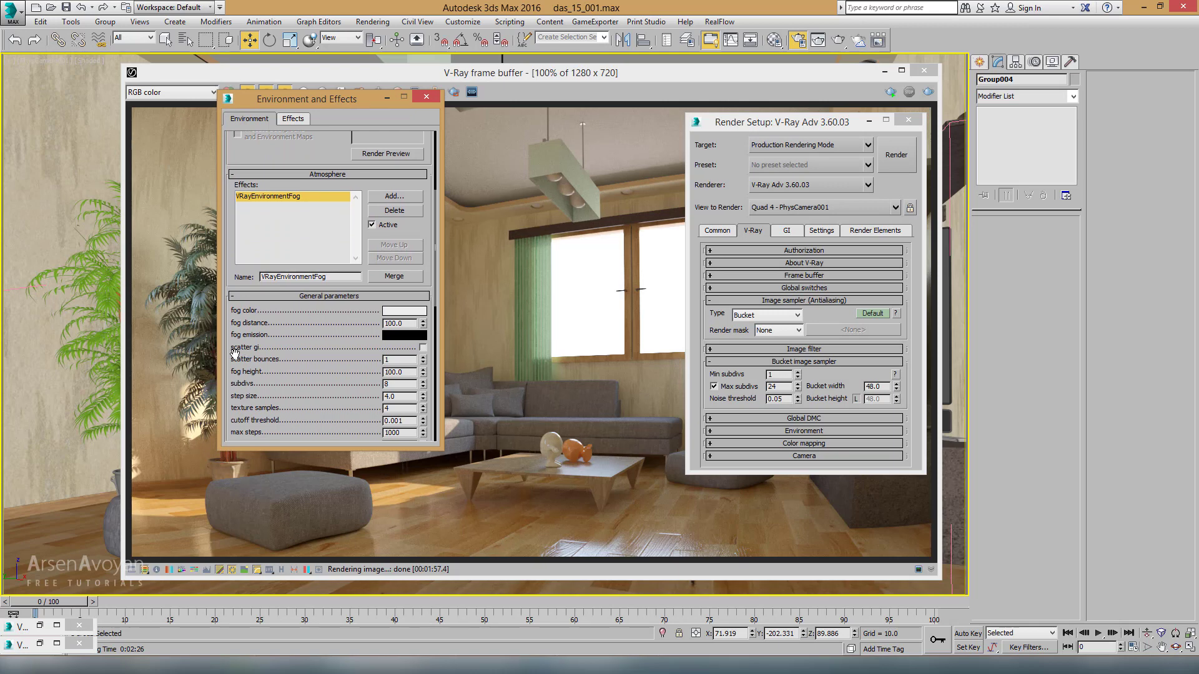
click(423, 348)
drag(308, 354, 308, 327)
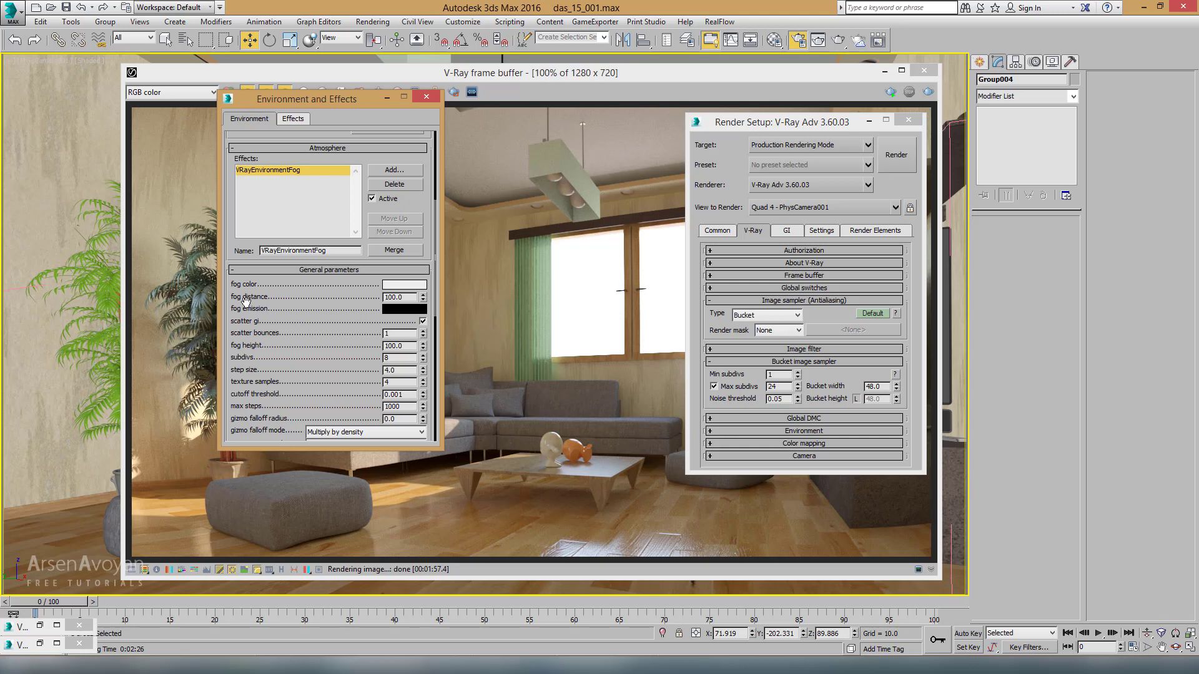
double_click(402, 298)
key(Home)
click(893, 156)
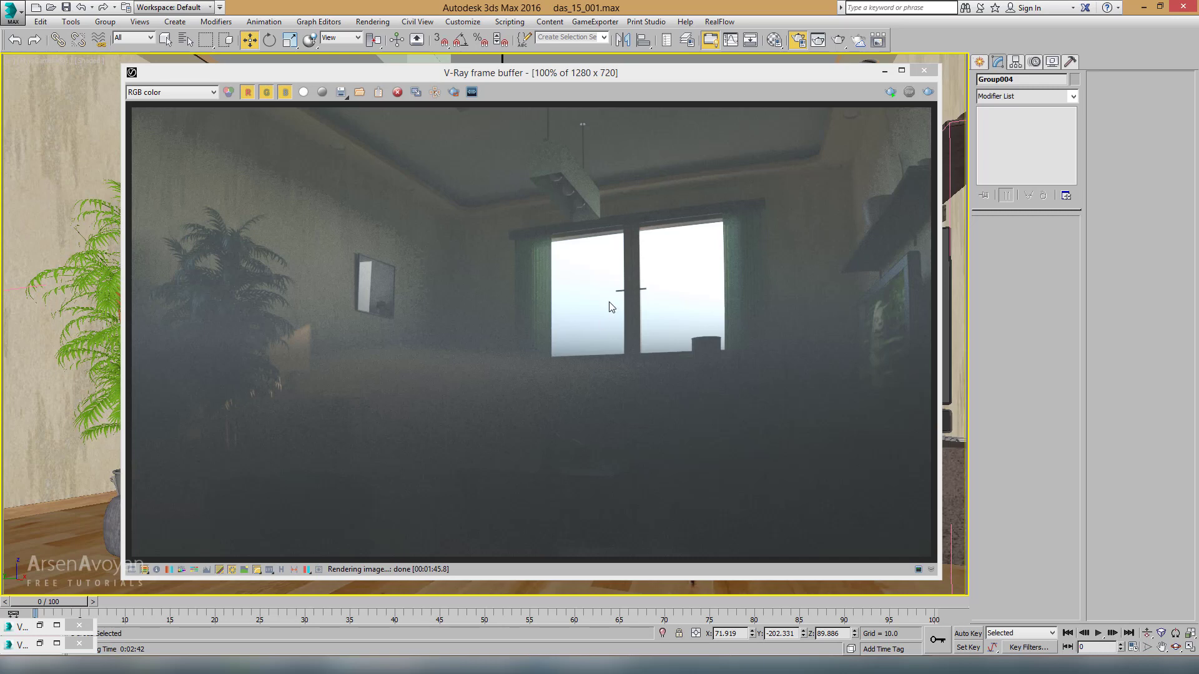
Select the VRayEnvironmentFog again and change its fog height to 30
click(799, 43)
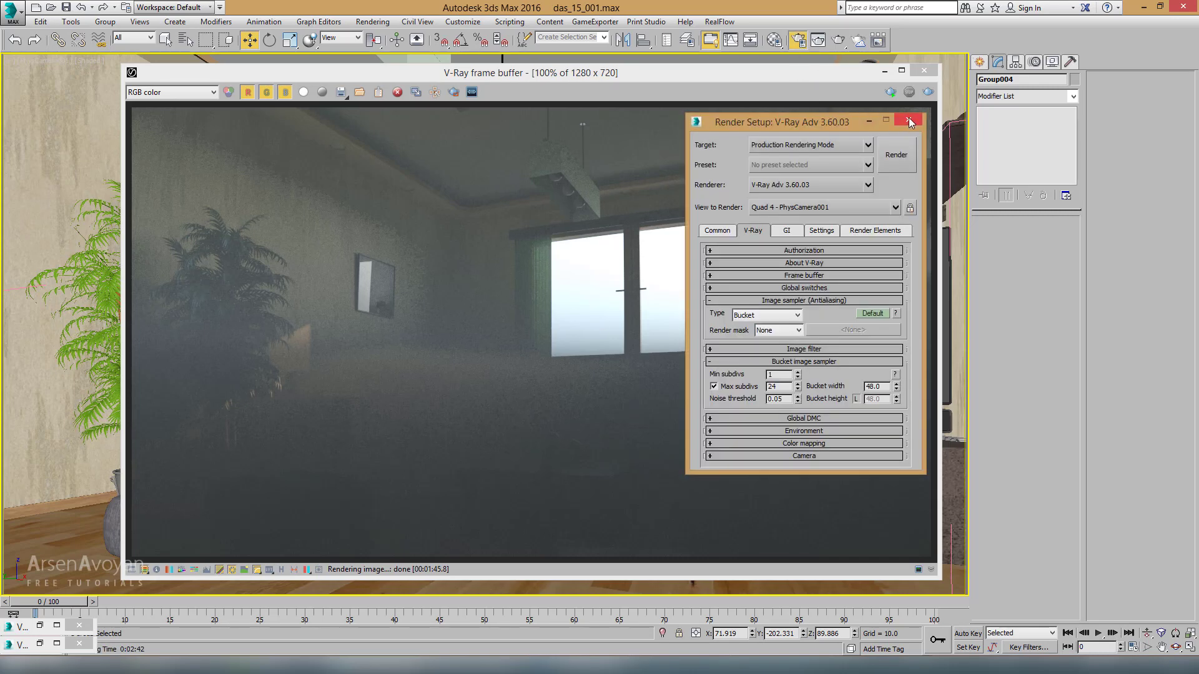
click(382, 22)
click(395, 179)
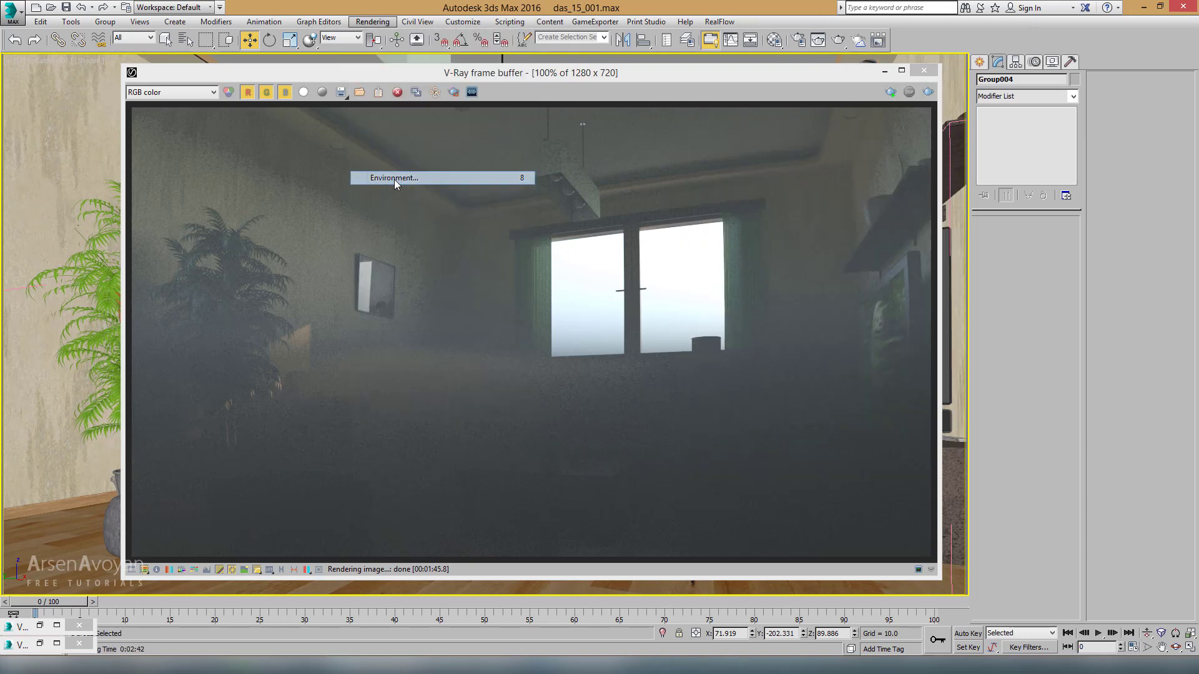
click(263, 357)
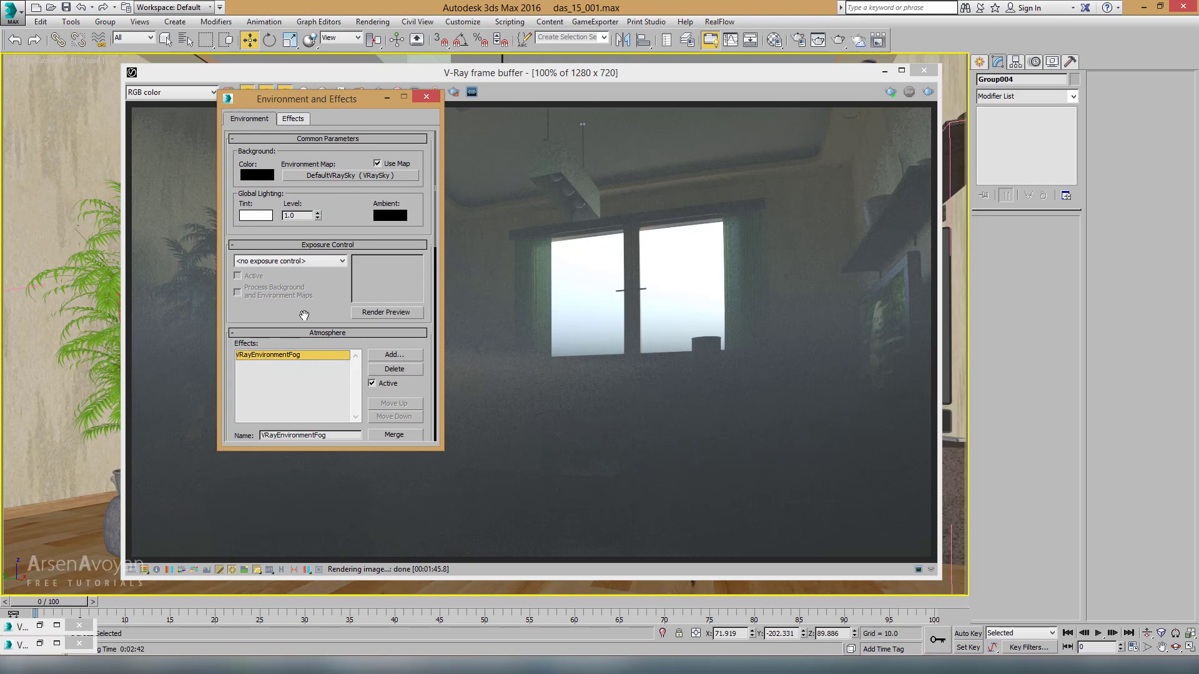
drag(305, 341, 306, 164)
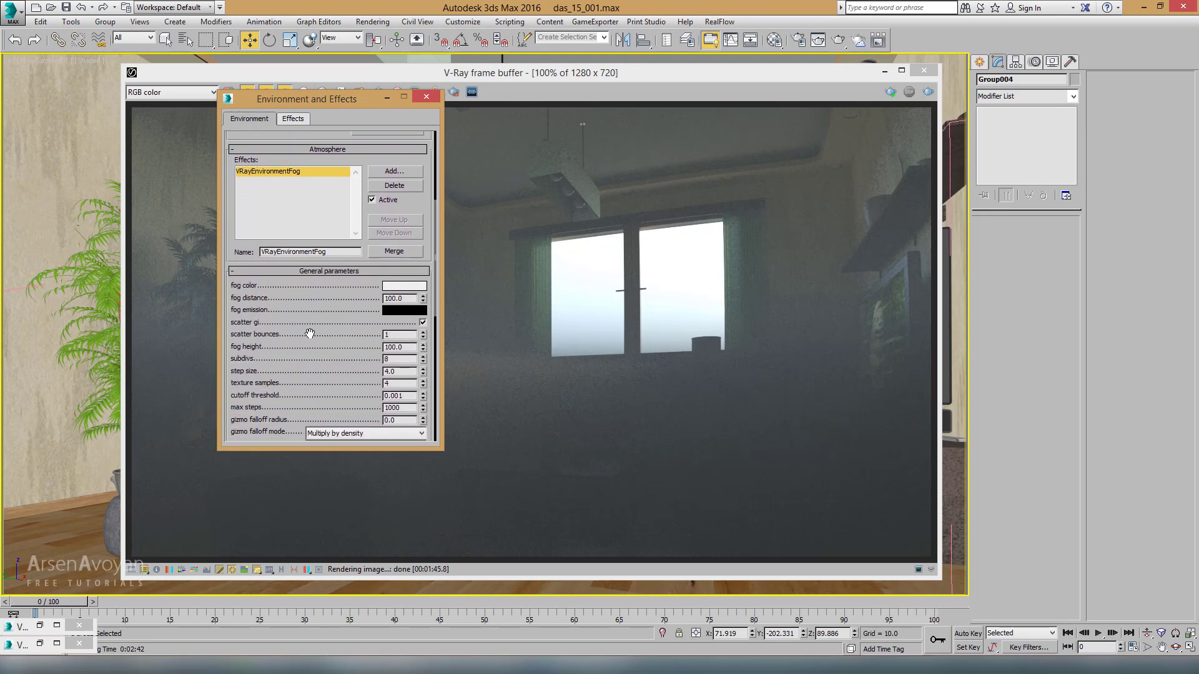
drag(308, 333, 313, 247)
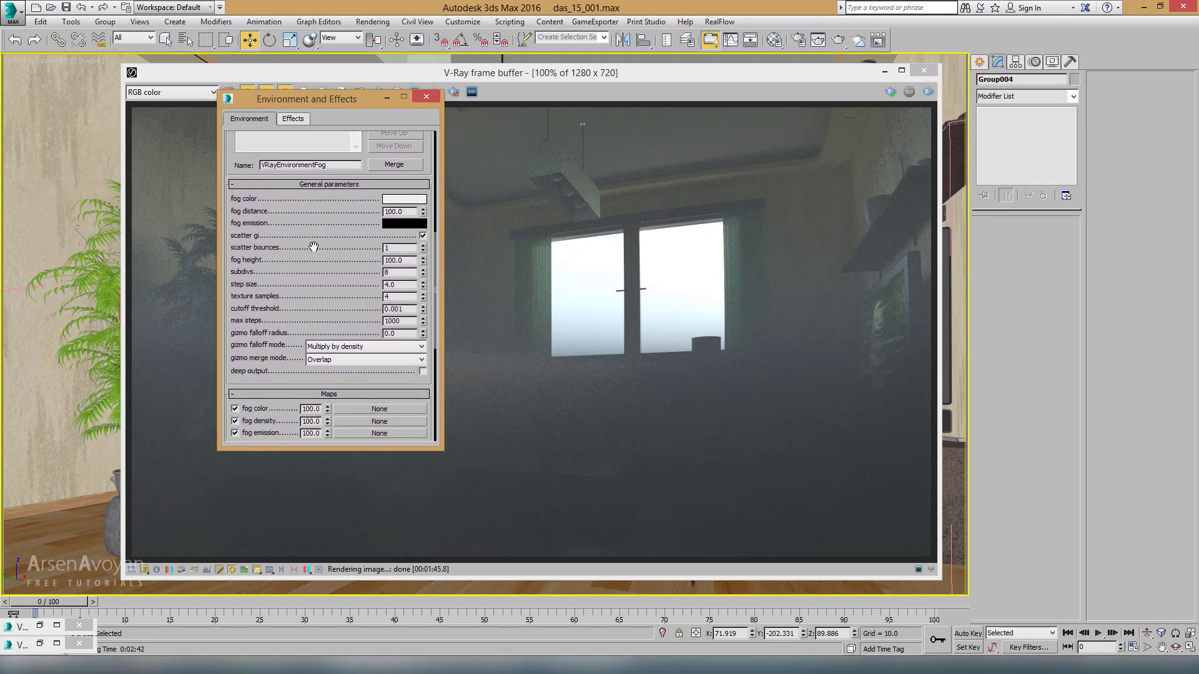
double_click(412, 261)
text(30)
key(Return)
drag(359, 261, 359, 251)
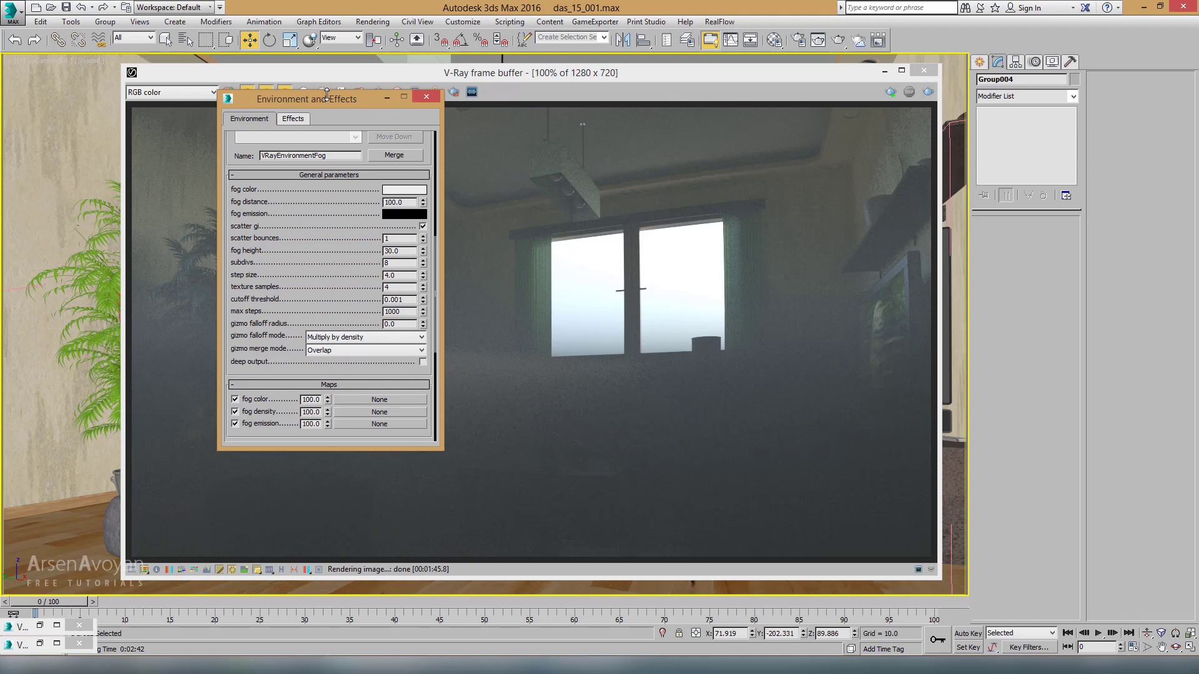
drag(395, 98, 212, 98)
Duplicate the foggy render to a MAX frame buffer, move it aside, and re-render with low fog
drag(303, 78, 495, 73)
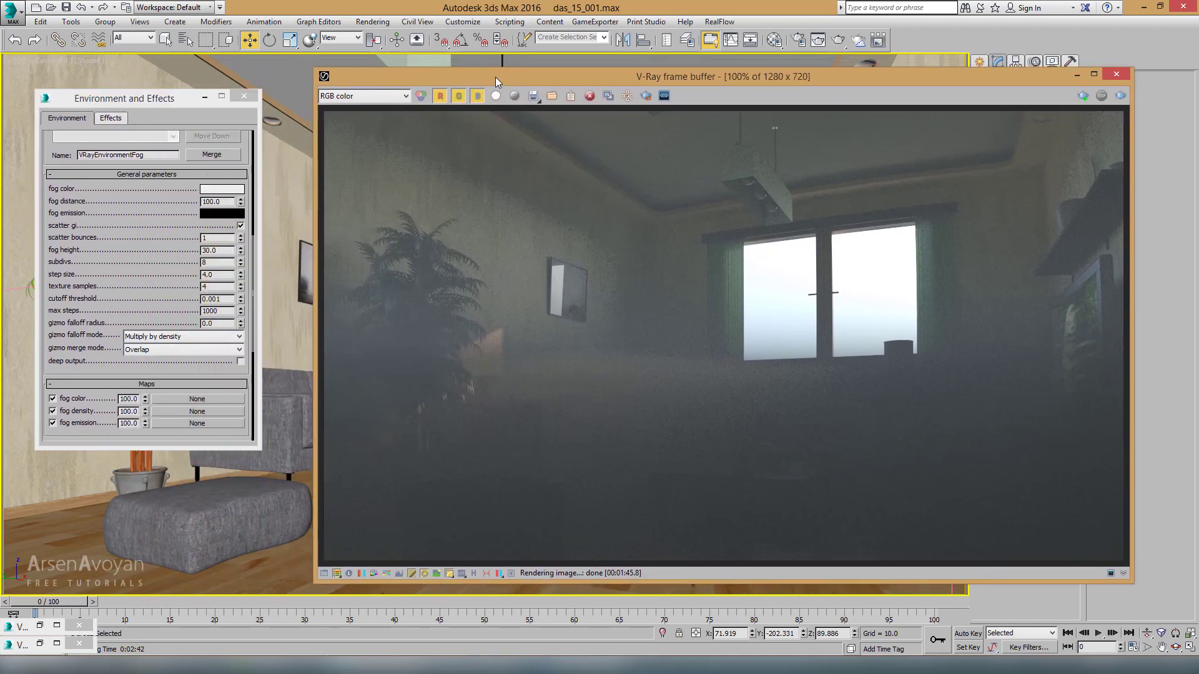
drag(135, 103, 169, 102)
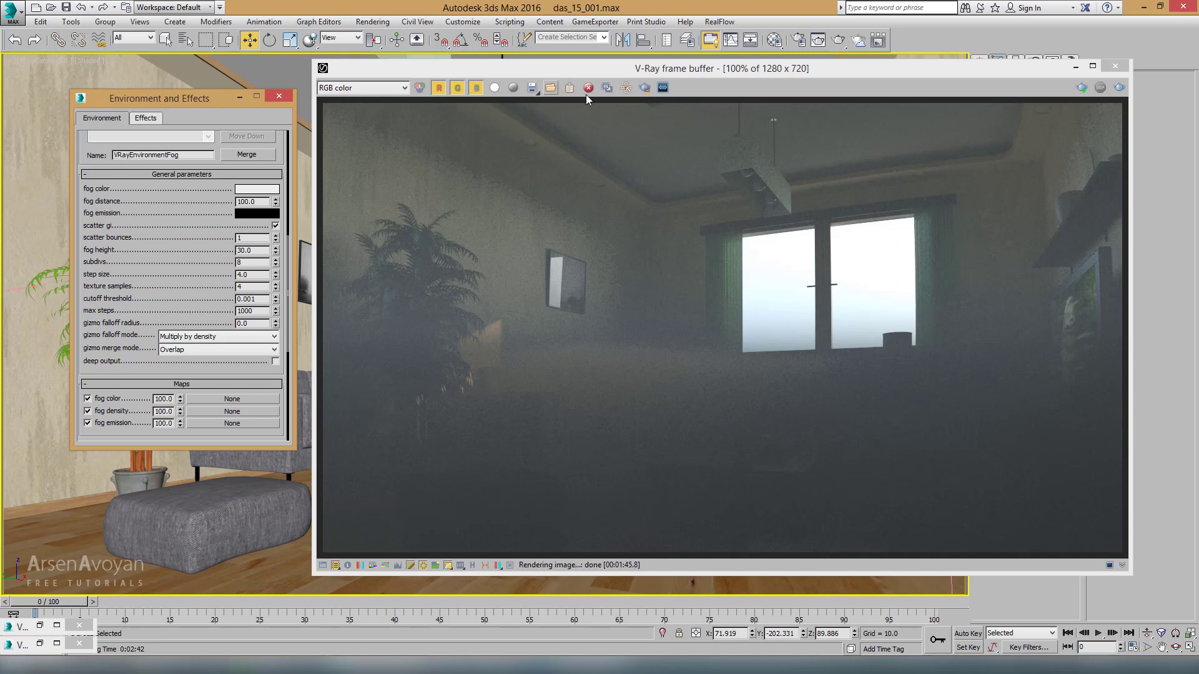
click(608, 93)
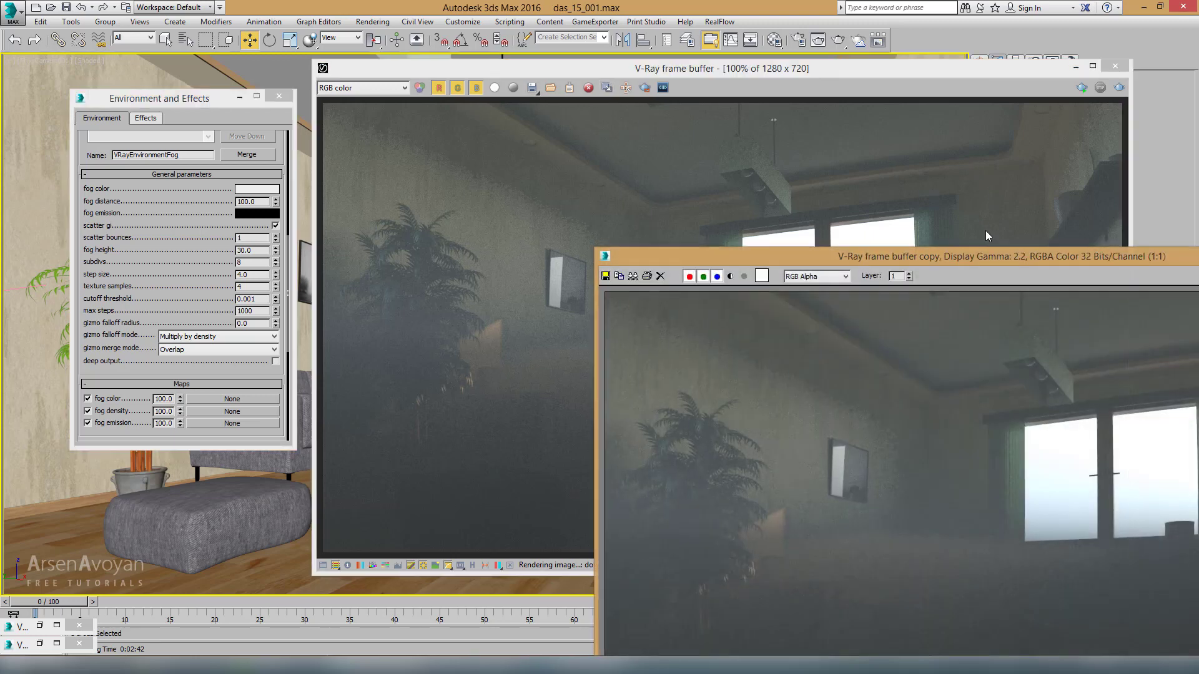
drag(988, 261, 399, 422)
drag(318, 422, 338, 625)
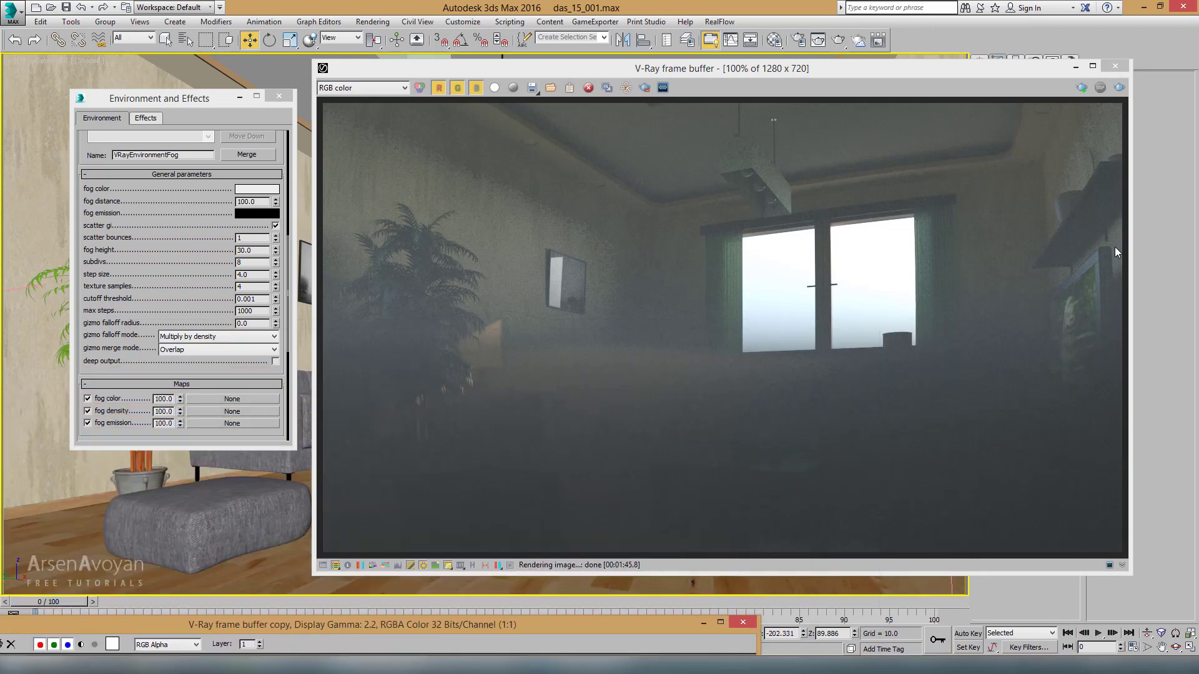
click(1119, 87)
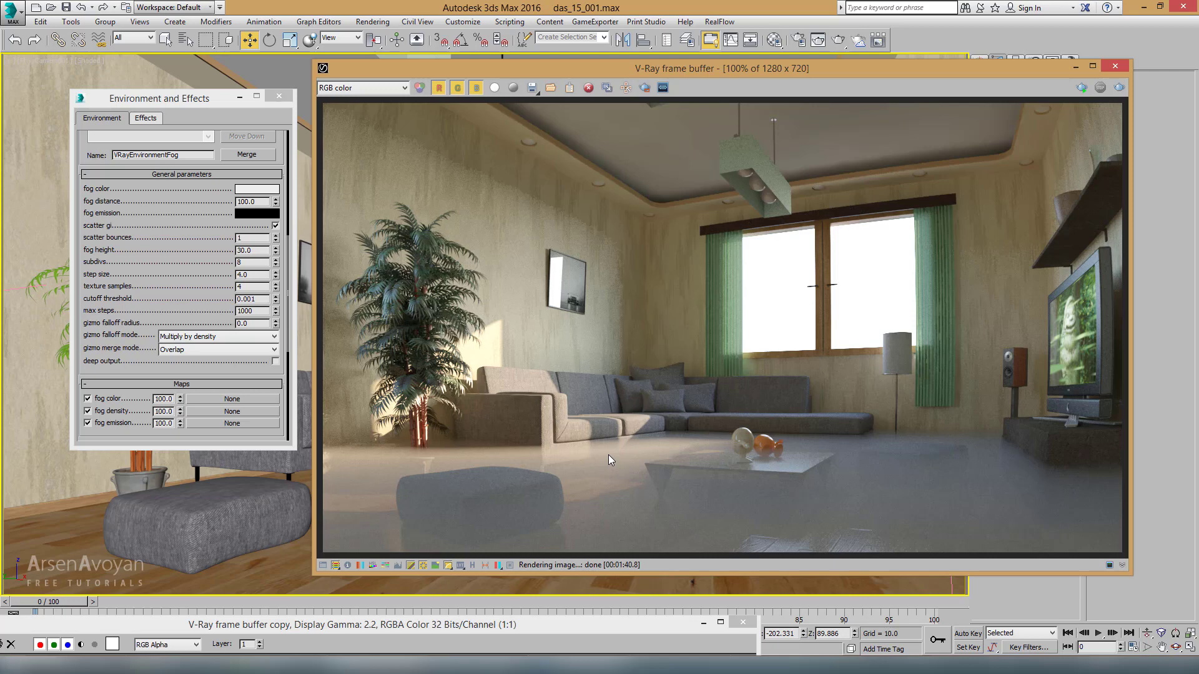
Set the fog distance to 500
double_click(262, 202)
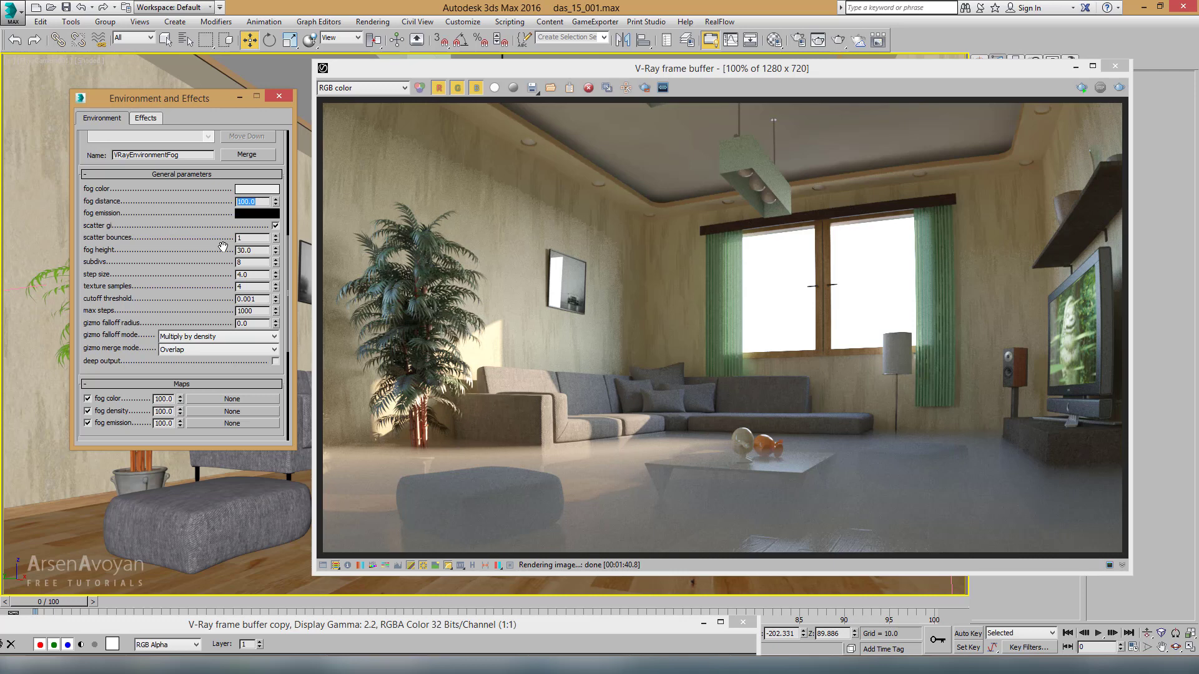
text(500)
key(Return)
Keep a copy of the previous render and region-render only the bottom floor strip
click(607, 90)
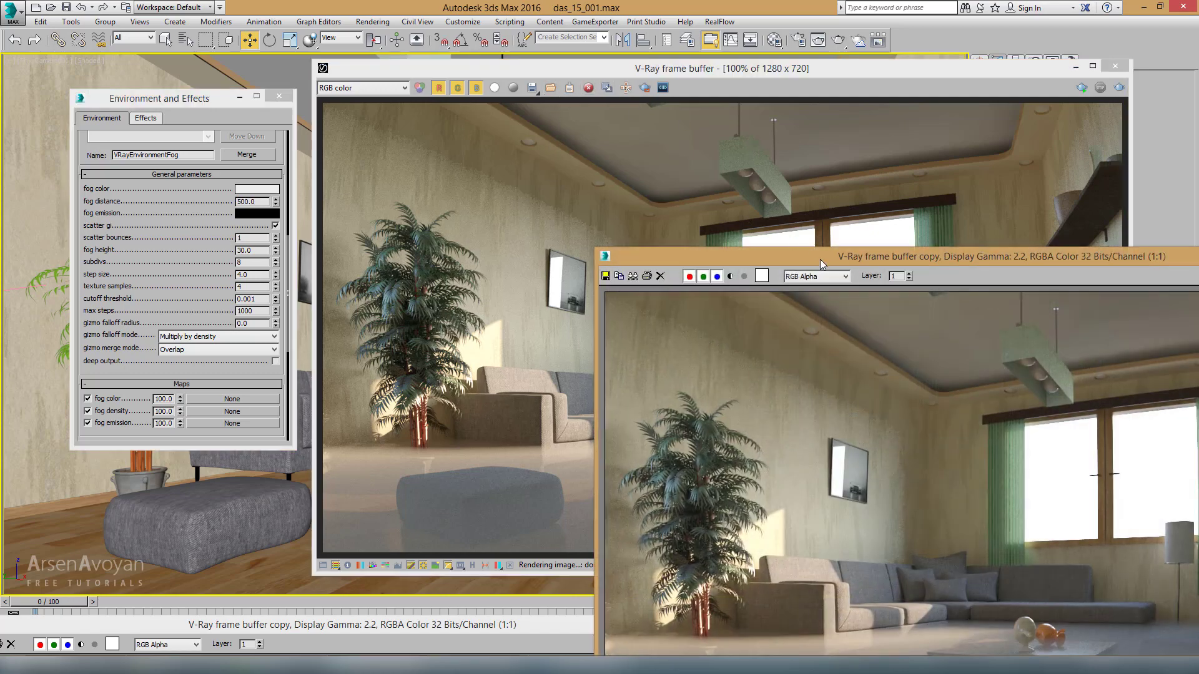
drag(820, 260, 208, 624)
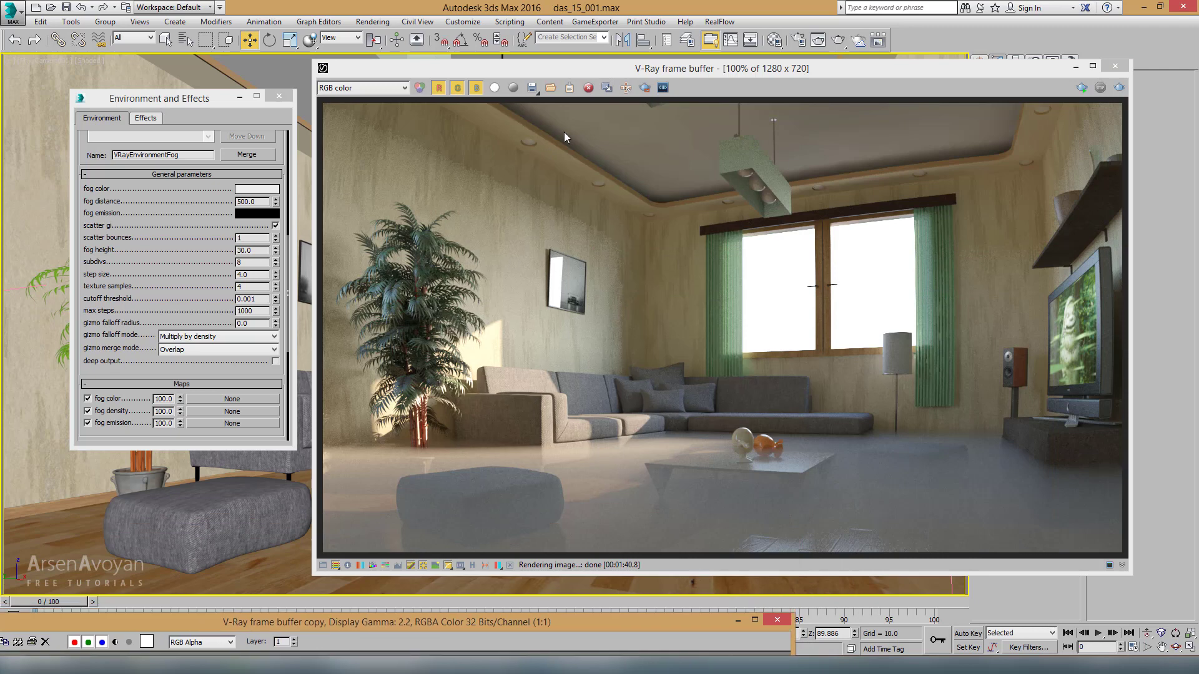
click(645, 88)
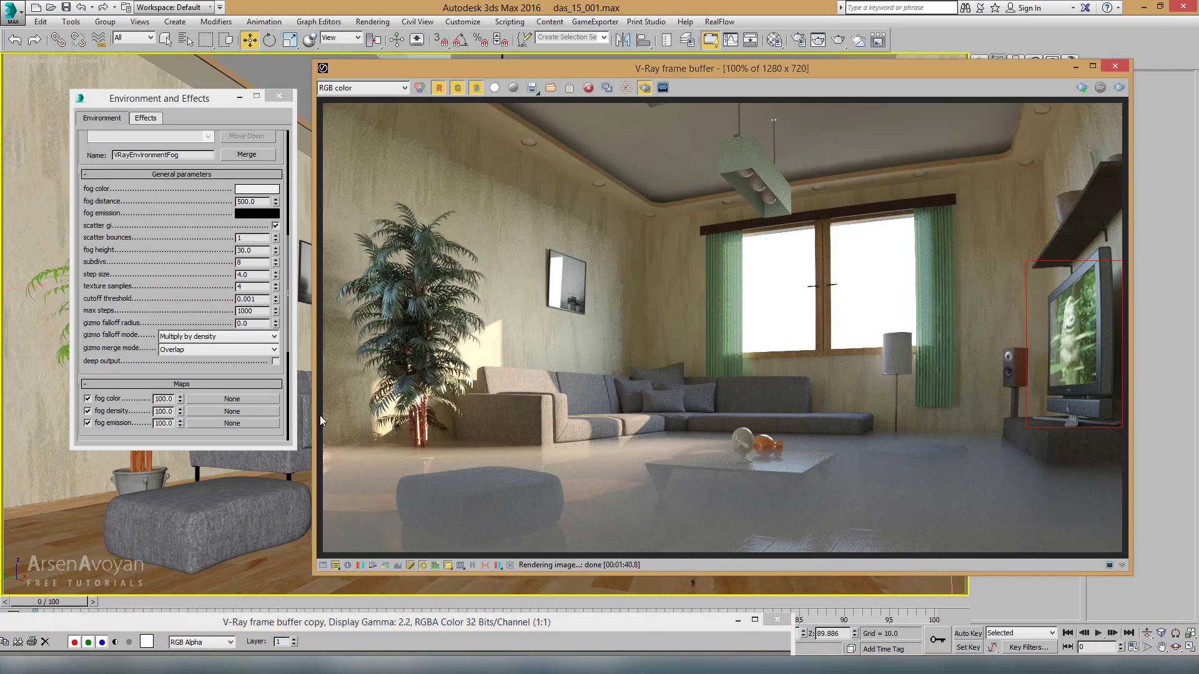
drag(323, 415, 1123, 553)
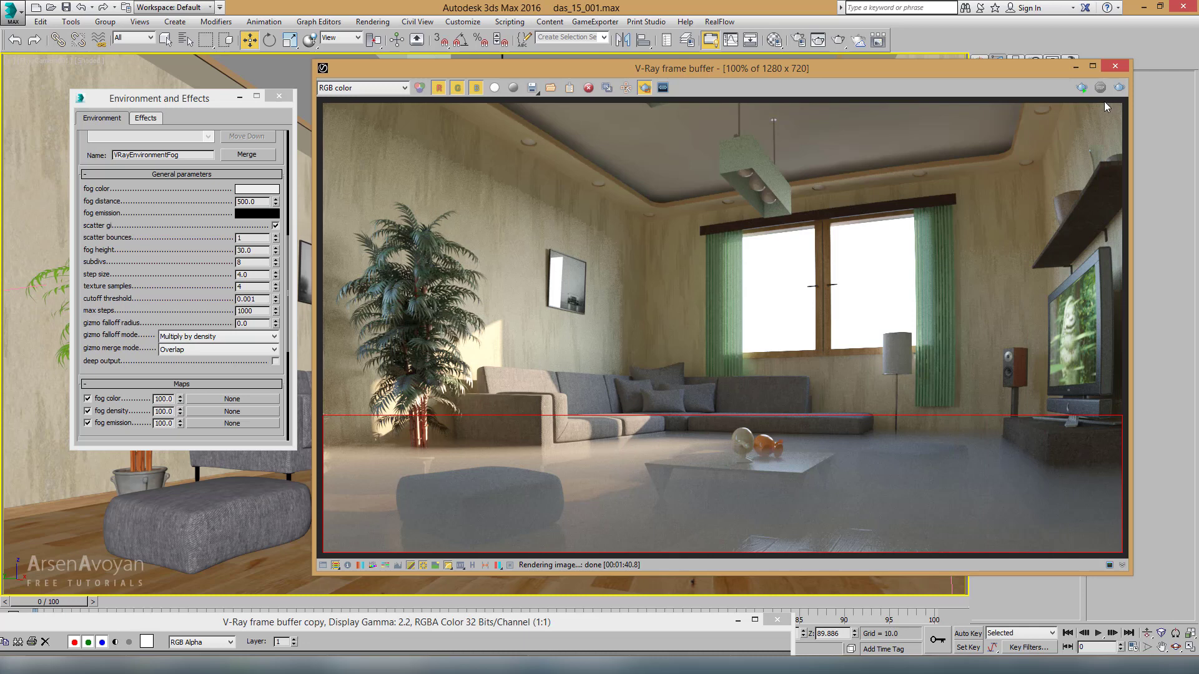
click(1119, 87)
click(645, 87)
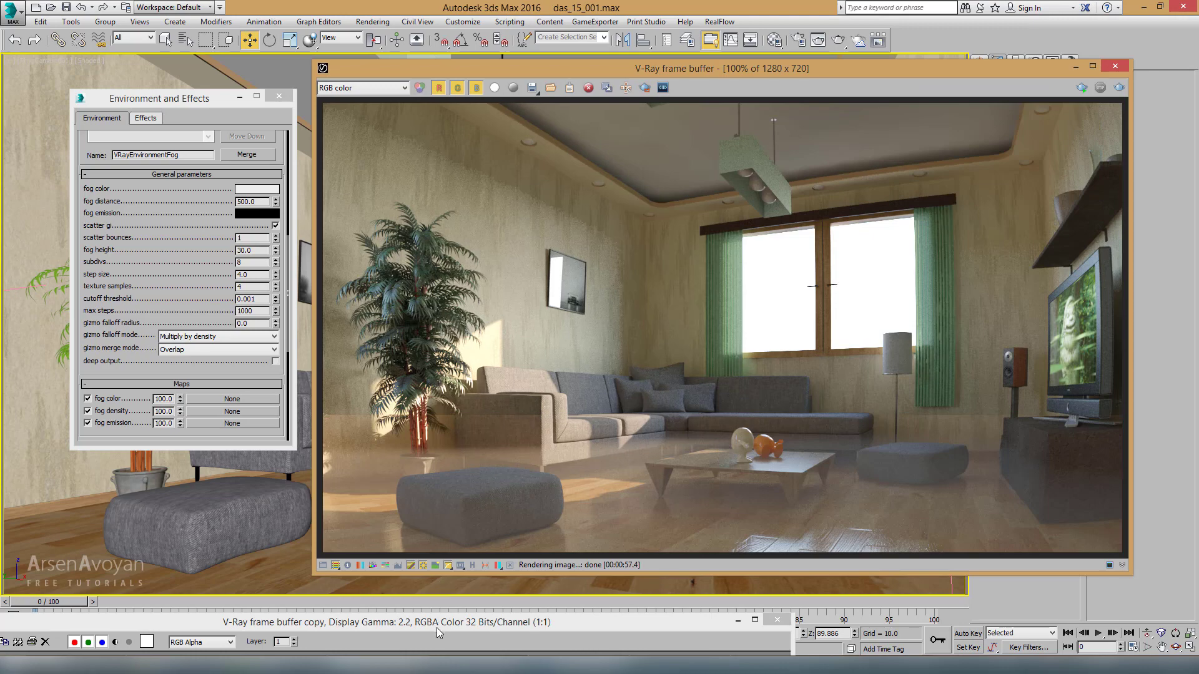
Place the render copy over the new render to compare the two results
mouse_move(436, 627)
mouse_down()
mouse_move(530, 354)
mouse_move(561, 40)
mouse_move(529, 58)
mouse_up()
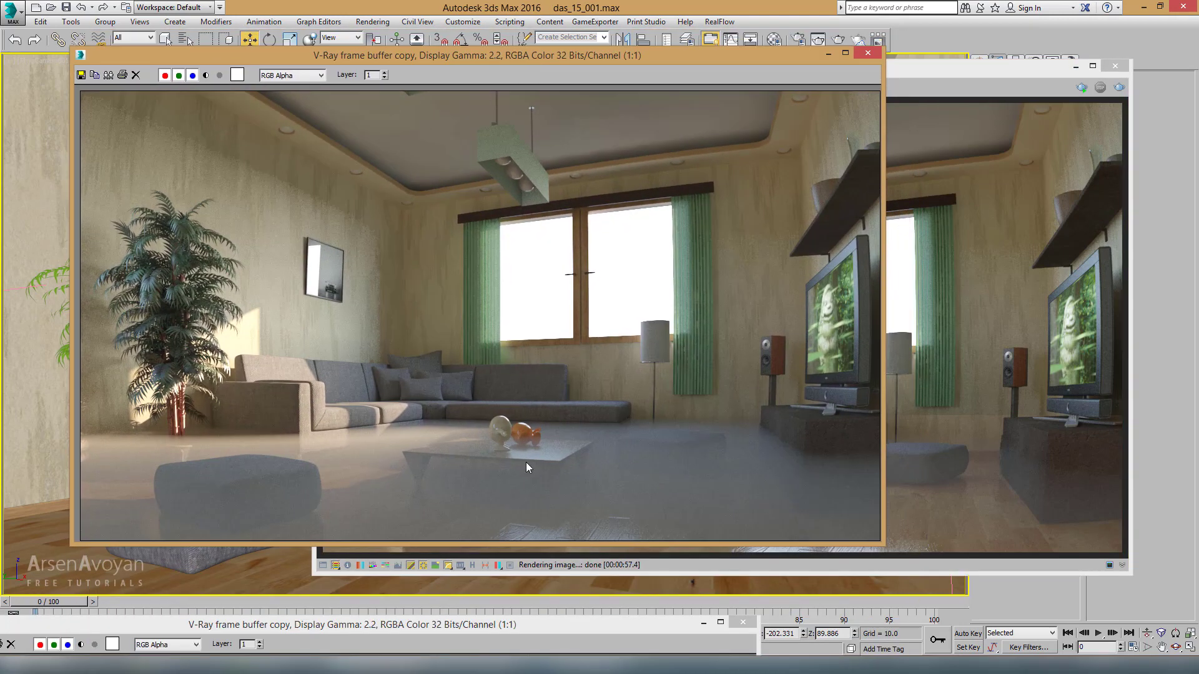
drag(750, 56, 534, 81)
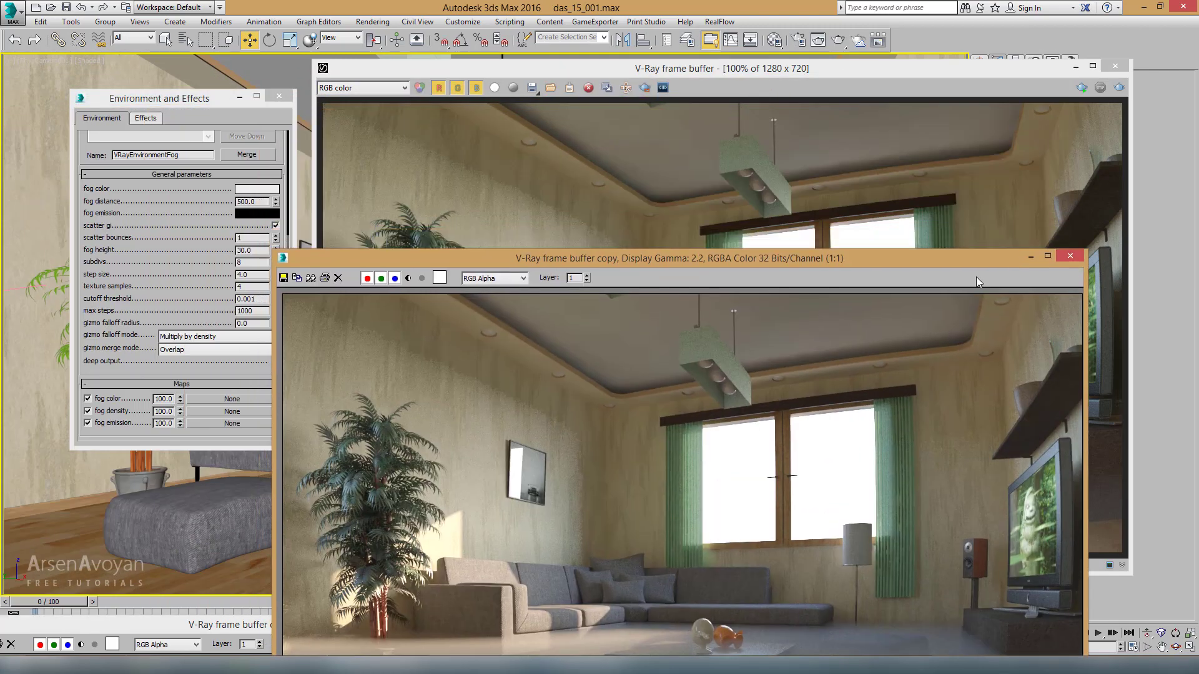
drag(977, 282, 970, 394)
drag(574, 368, 612, 101)
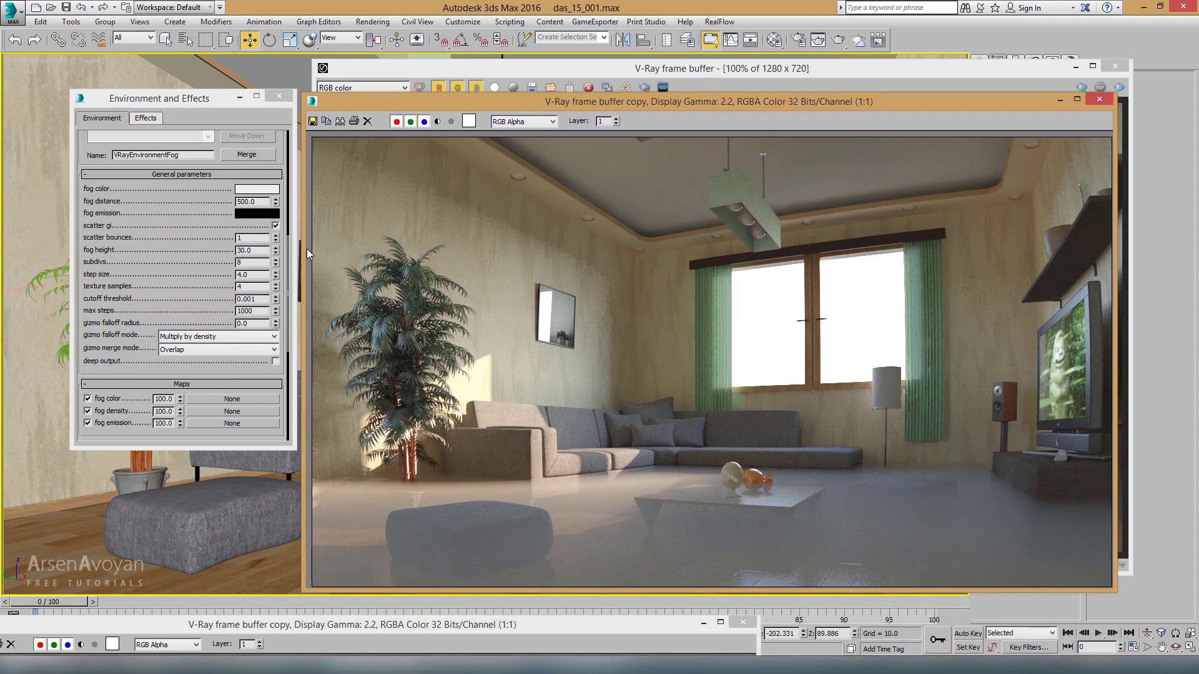
mouse_move(788, 110)
mouse_down()
mouse_move(482, 134)
mouse_move(748, 235)
mouse_move(771, 258)
mouse_up()
Set fog distance to 200 and region-render the lower floor area
double_click(262, 202)
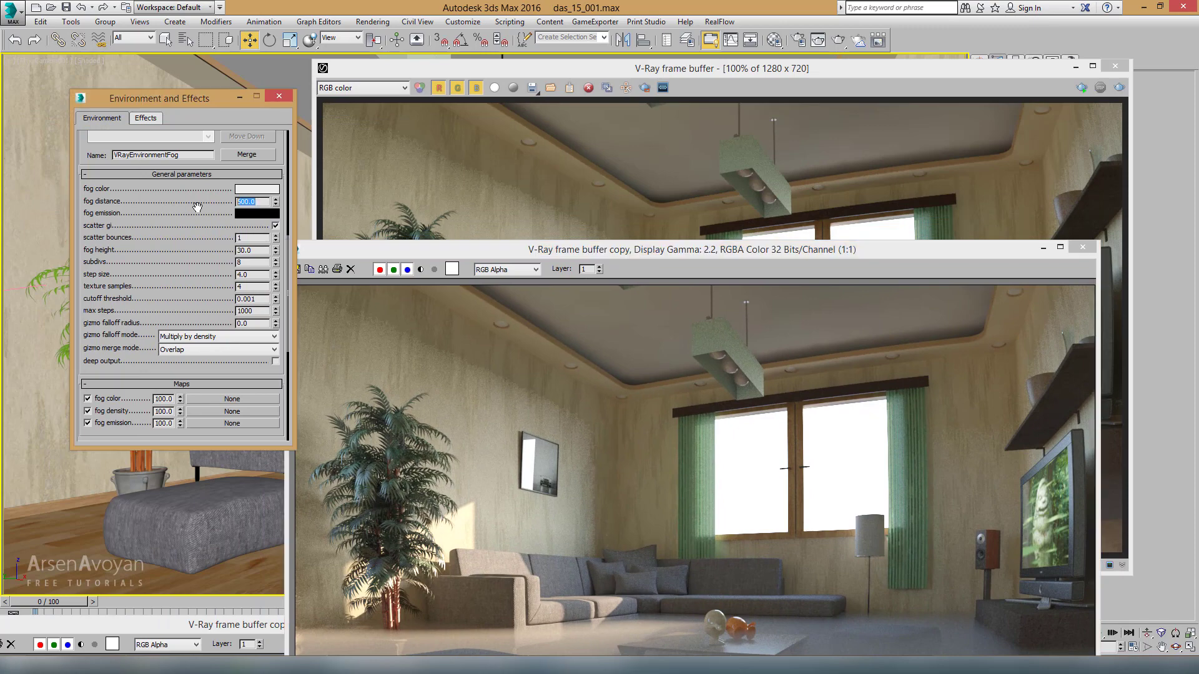
text(200)
key(Return)
drag(976, 244, 680, 613)
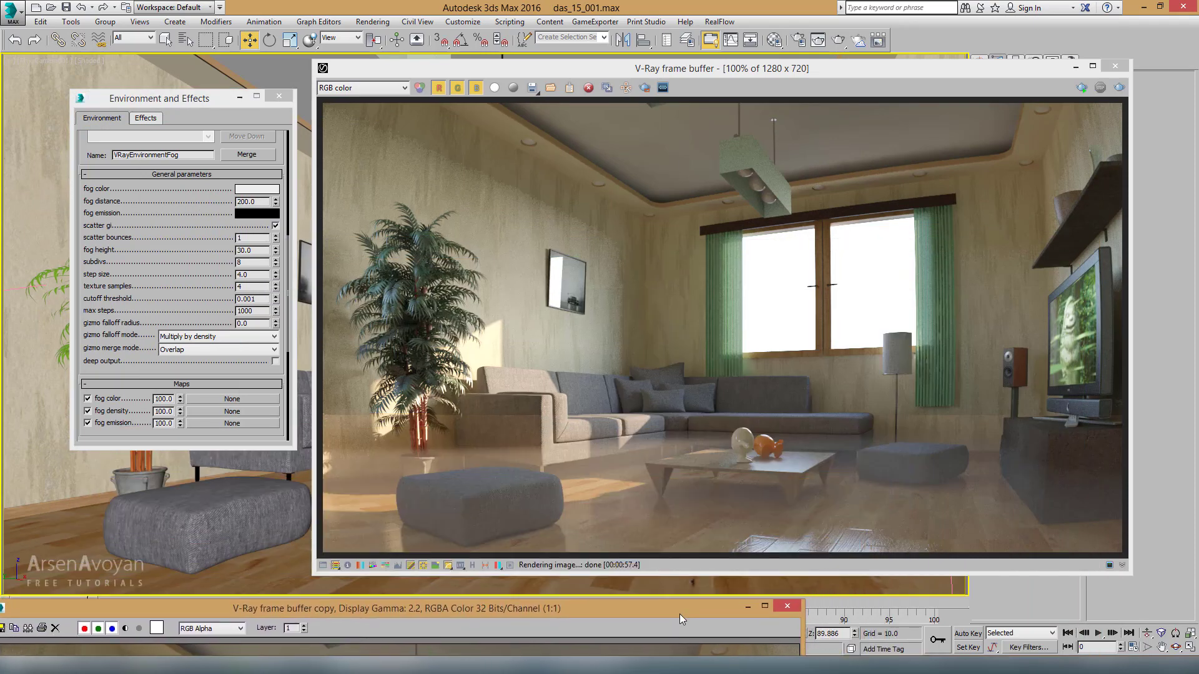
click(647, 88)
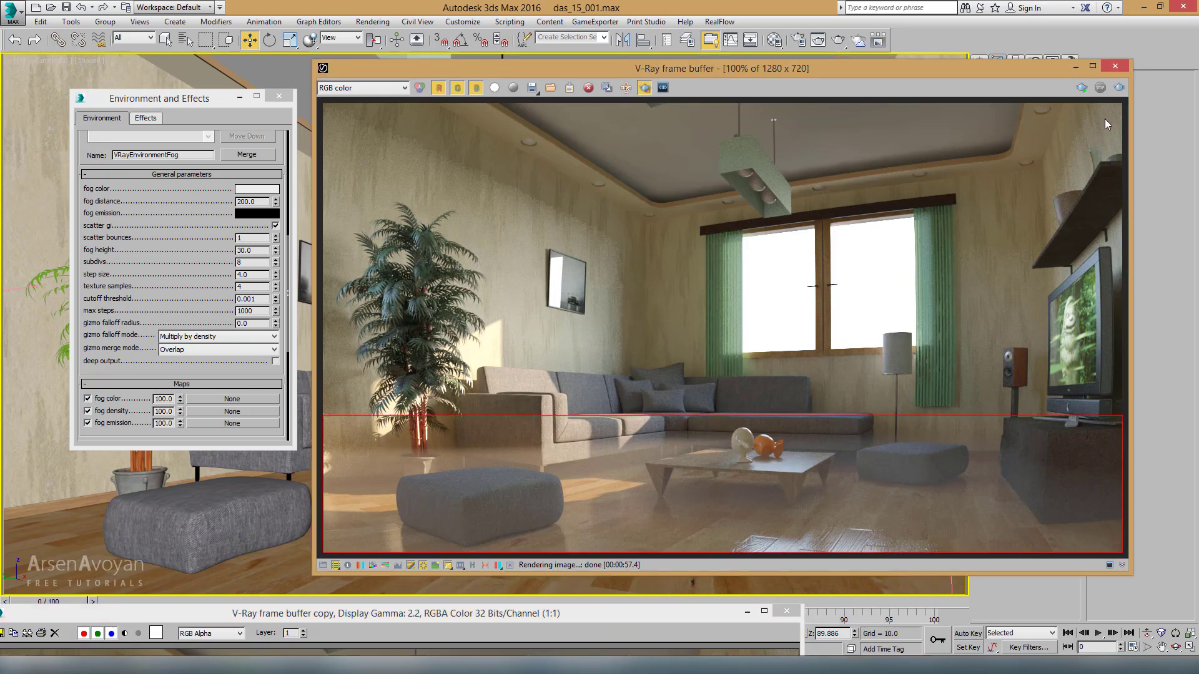
click(1119, 93)
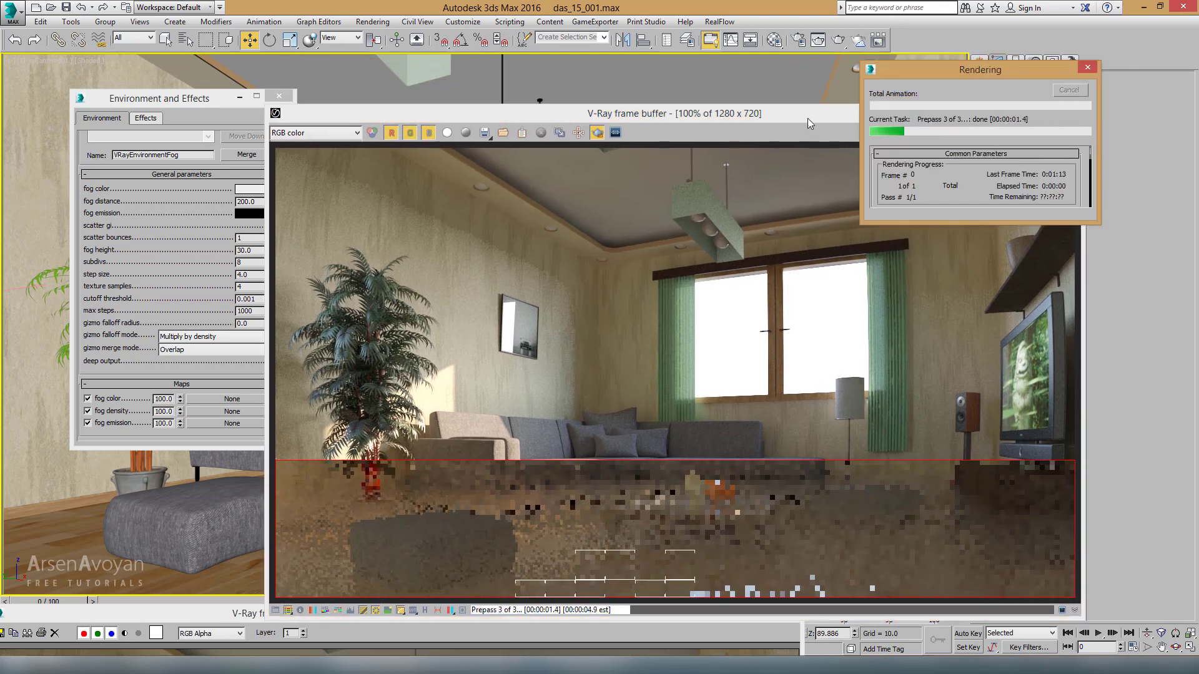
Change the fog colour to a pale green and render the scene
drag(851, 105, 896, 57)
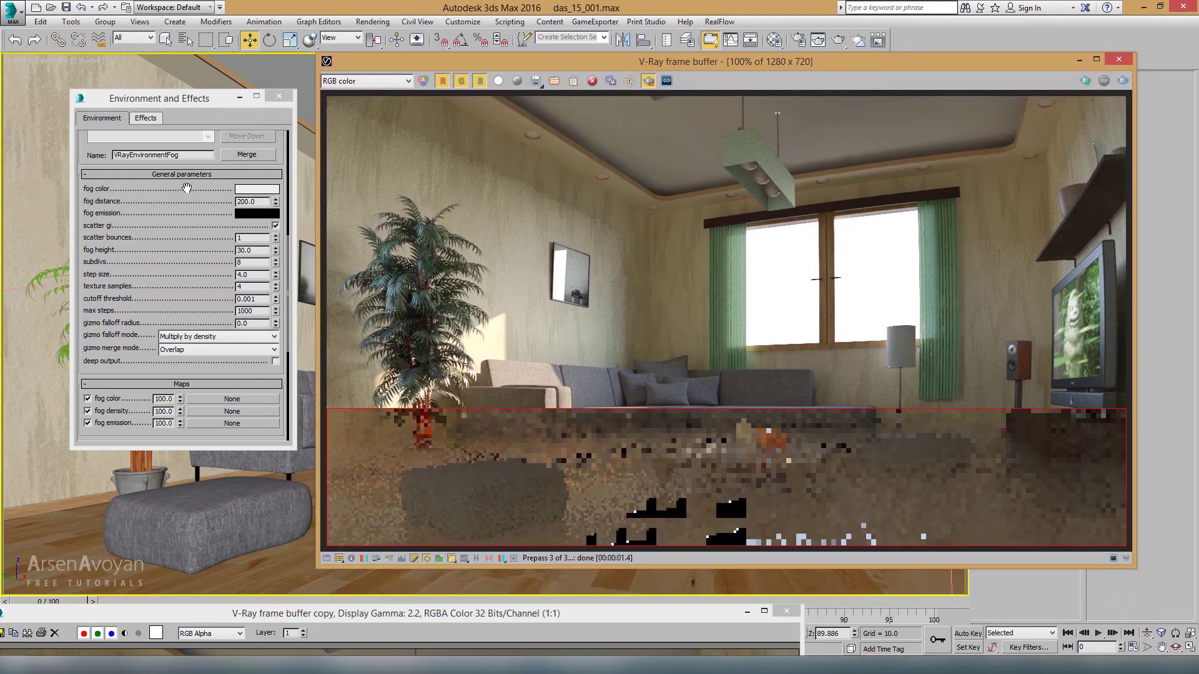
click(253, 188)
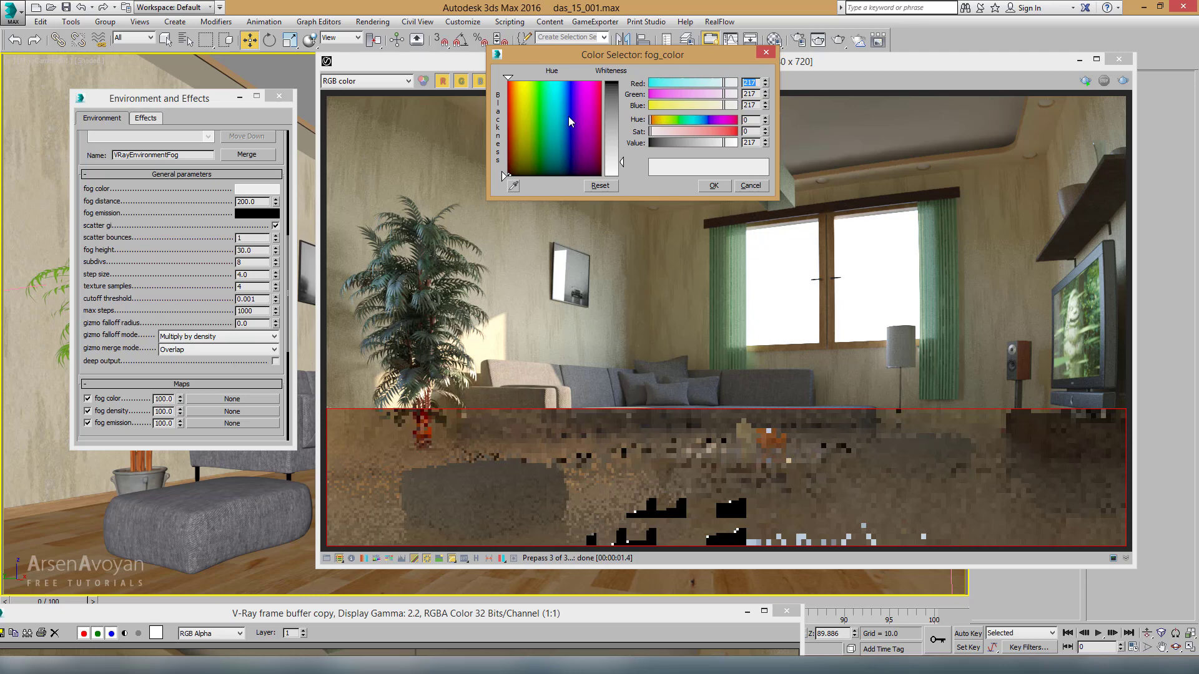
drag(567, 110, 540, 129)
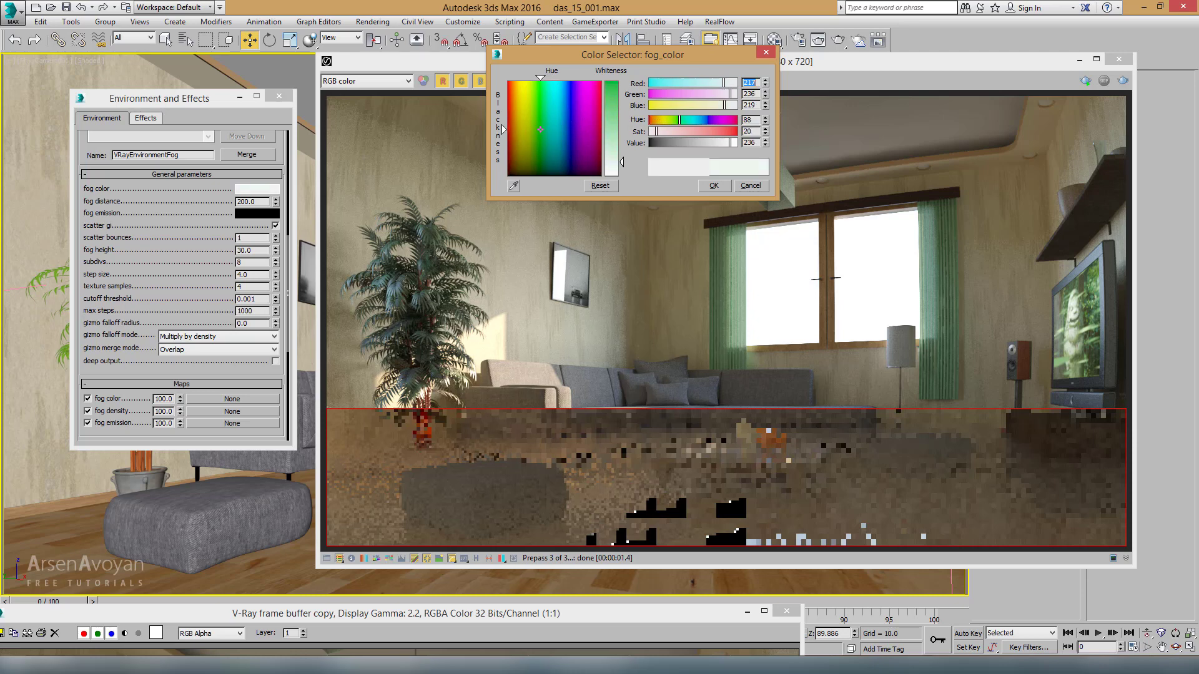
click(622, 120)
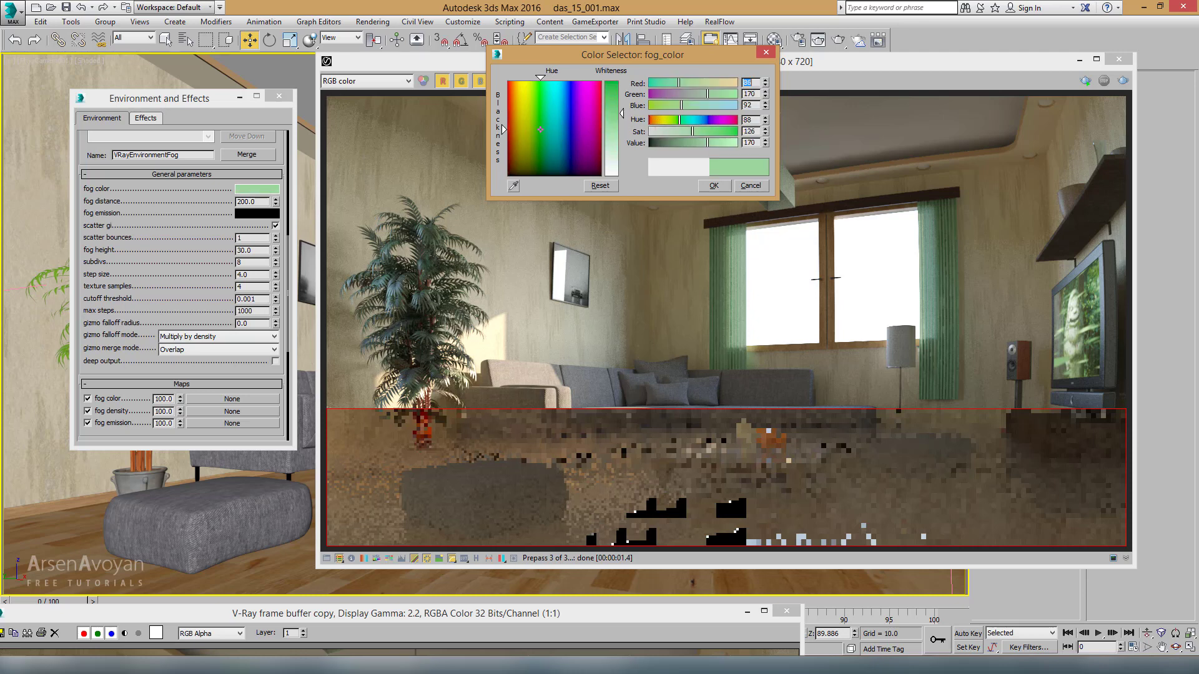
click(714, 186)
click(1119, 82)
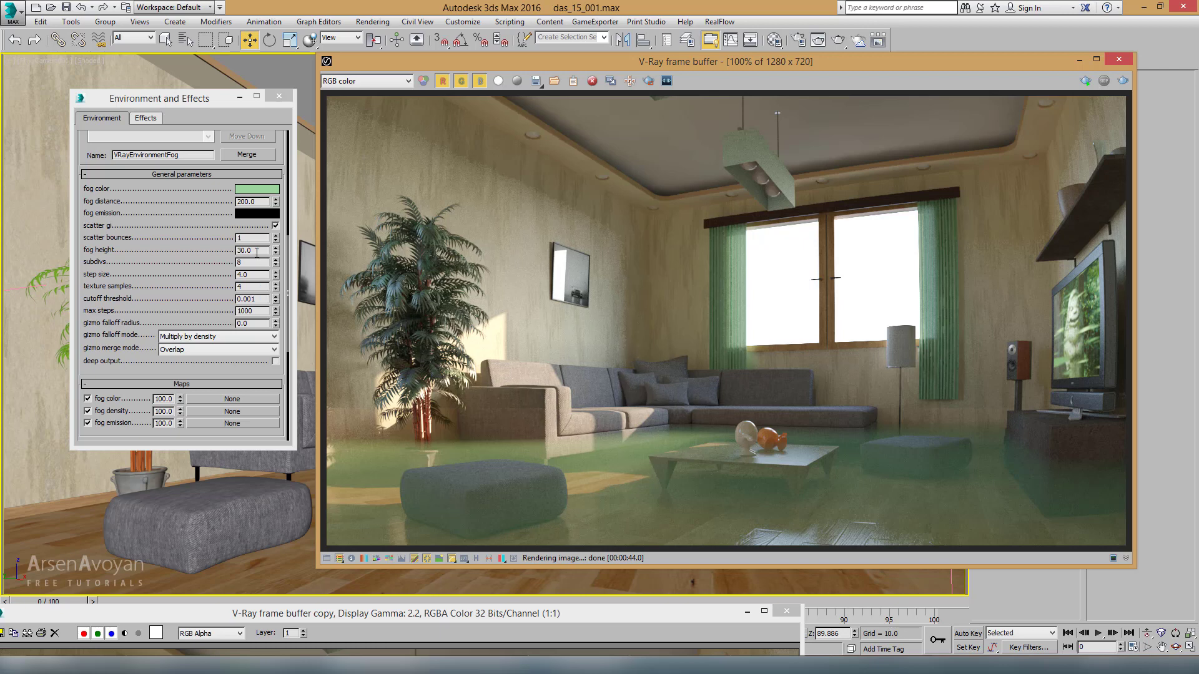
Raise the fog height to 500 and render again
drag(257, 252, 226, 252)
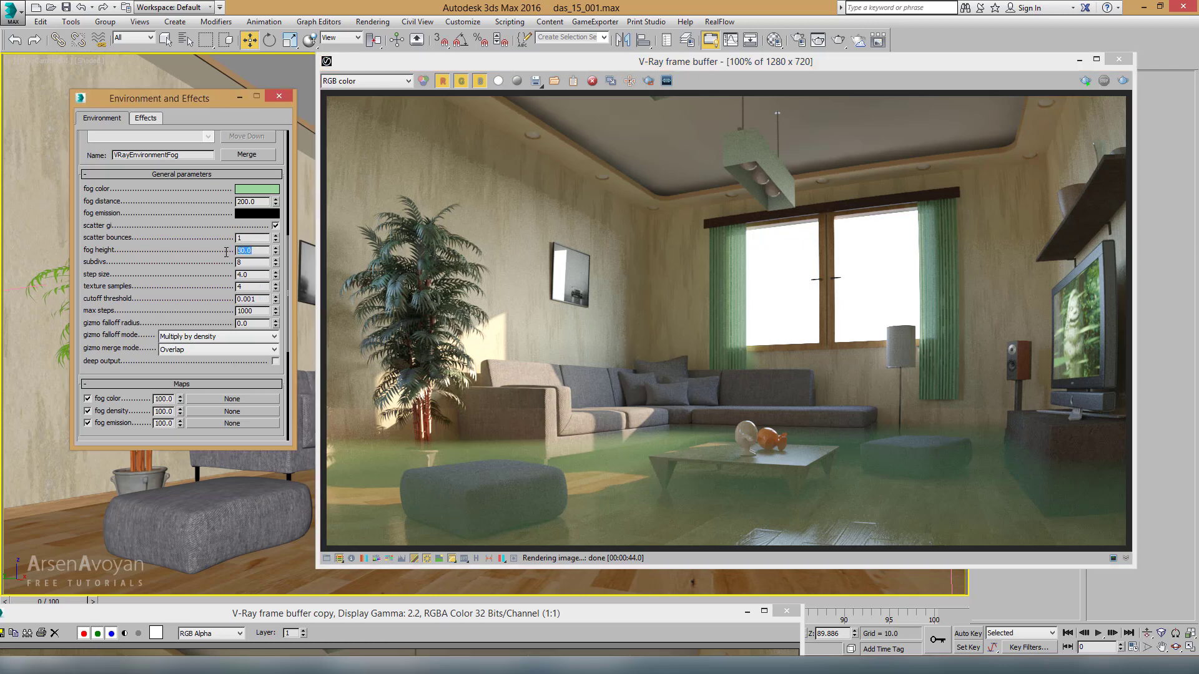
text(50)
key(Return)
click(1122, 86)
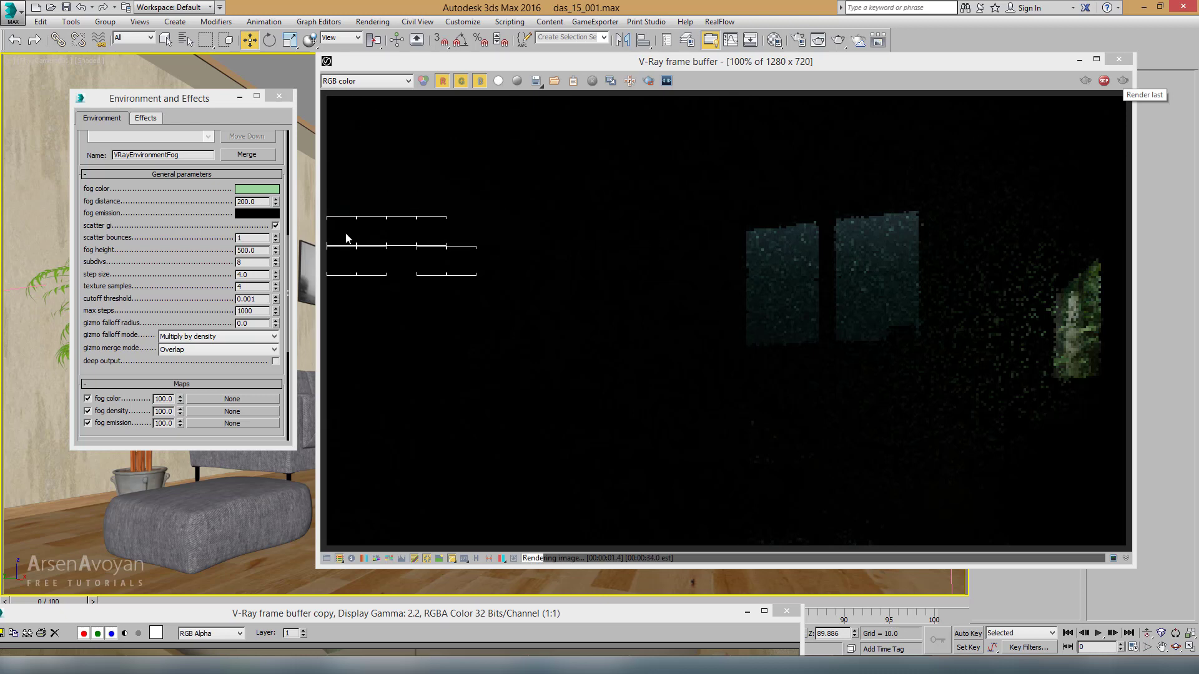
Set the fog distance to 500 and render the room in dim greenish haze
mouse_move(795, 65)
mouse_down()
mouse_move(733, 104)
mouse_move(709, 148)
mouse_up()
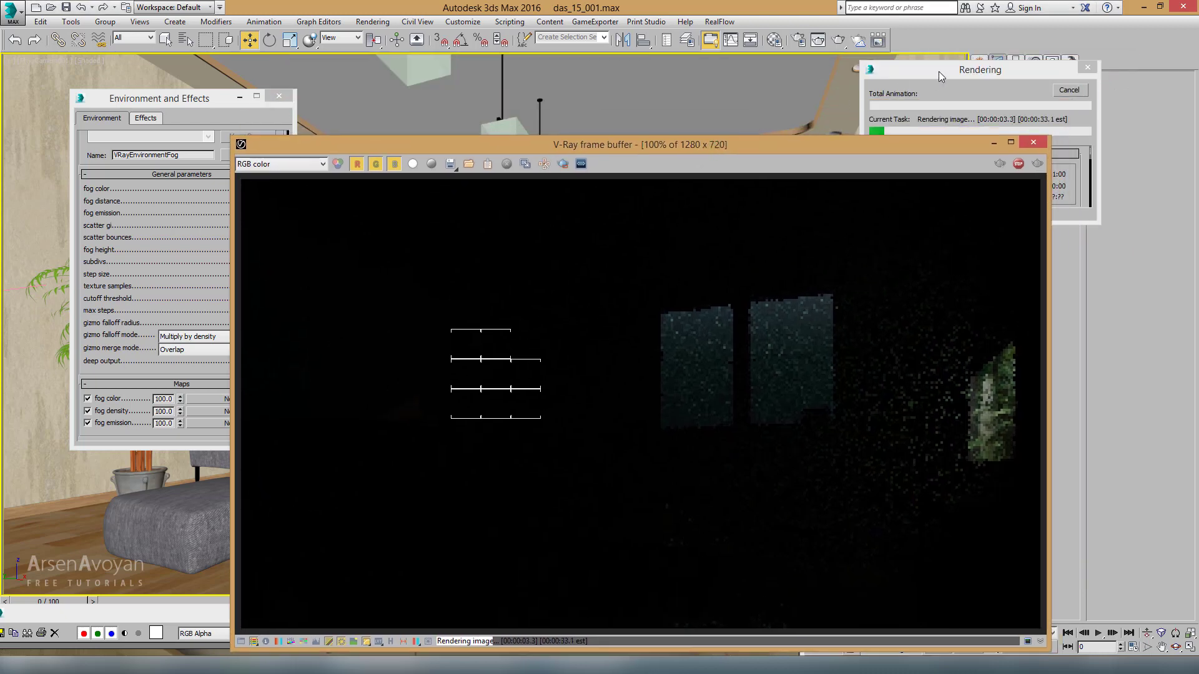
drag(1055, 229, 1188, 60)
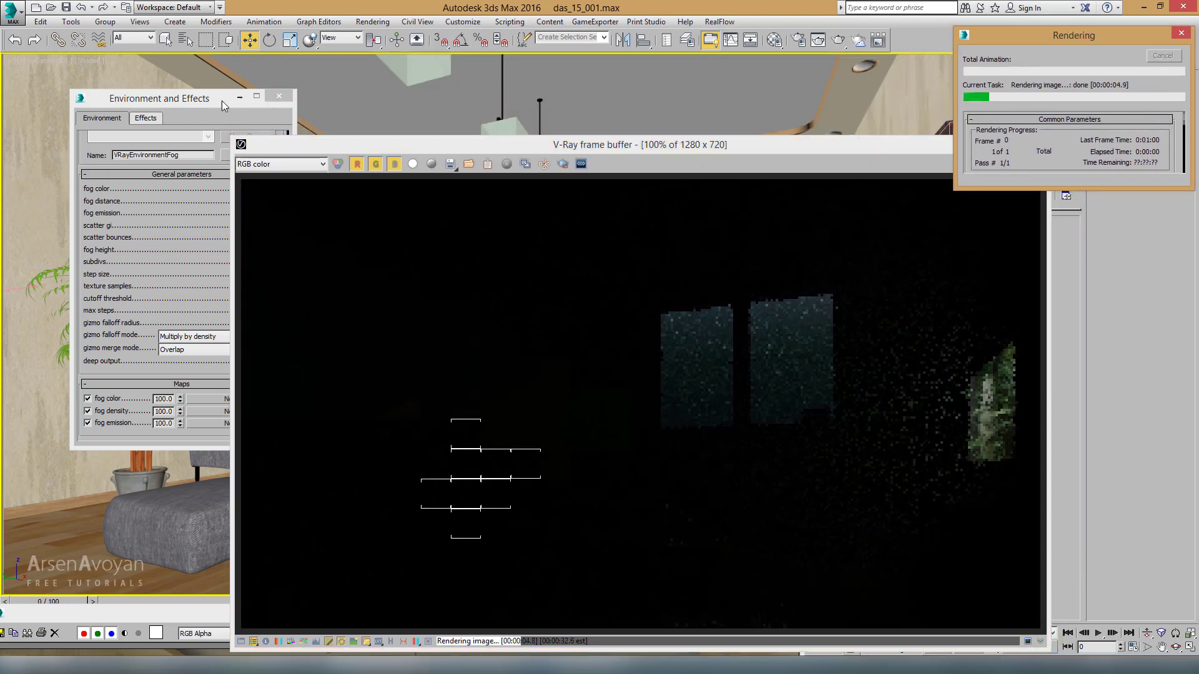
drag(258, 202, 221, 201)
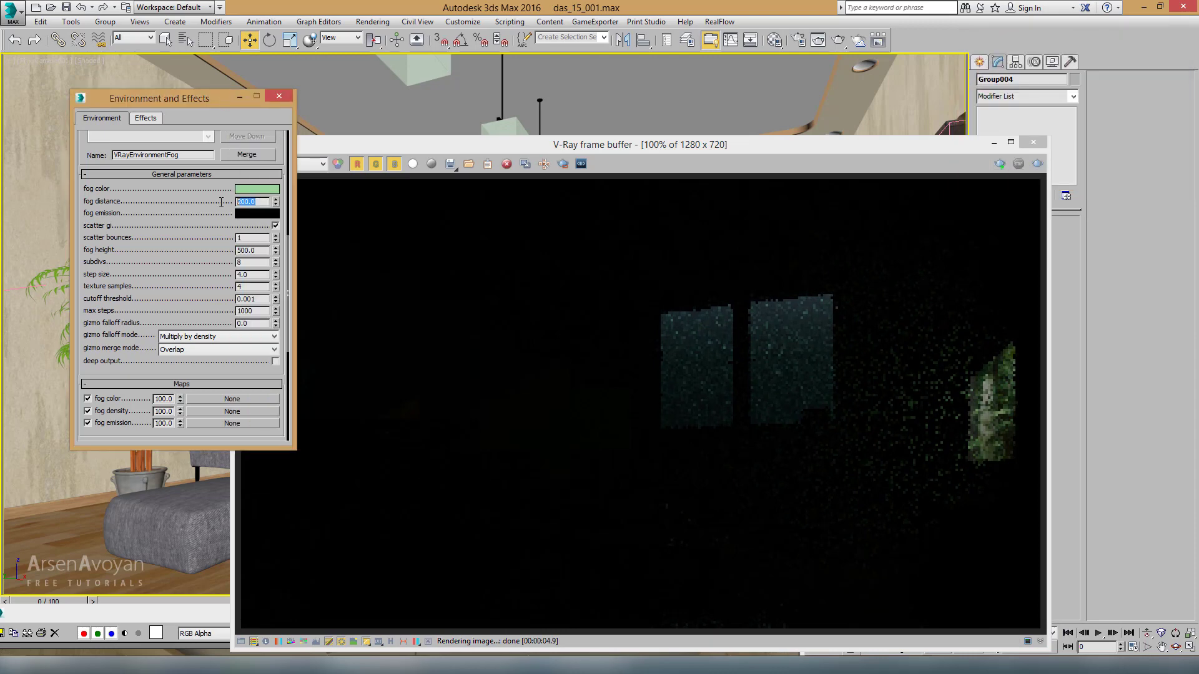
text(500)
key(Return)
click(1024, 99)
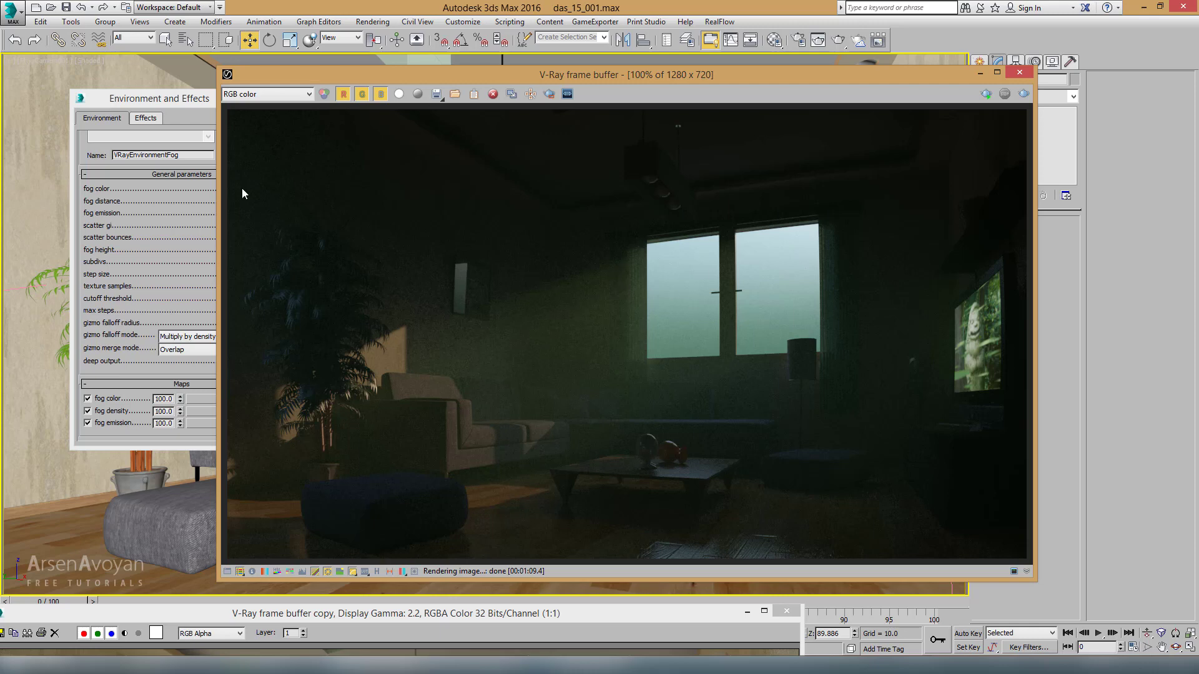
Change the fog colour to a neutral light grey (Whiteness 211)
click(184, 105)
click(247, 189)
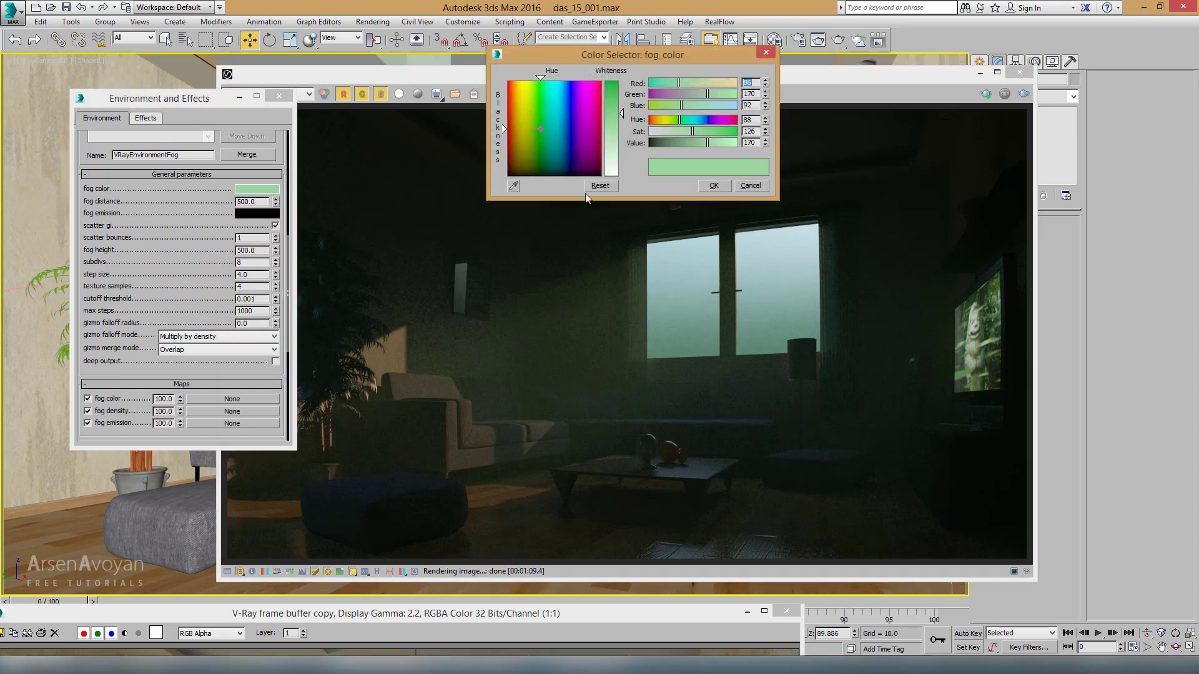
drag(622, 113, 620, 160)
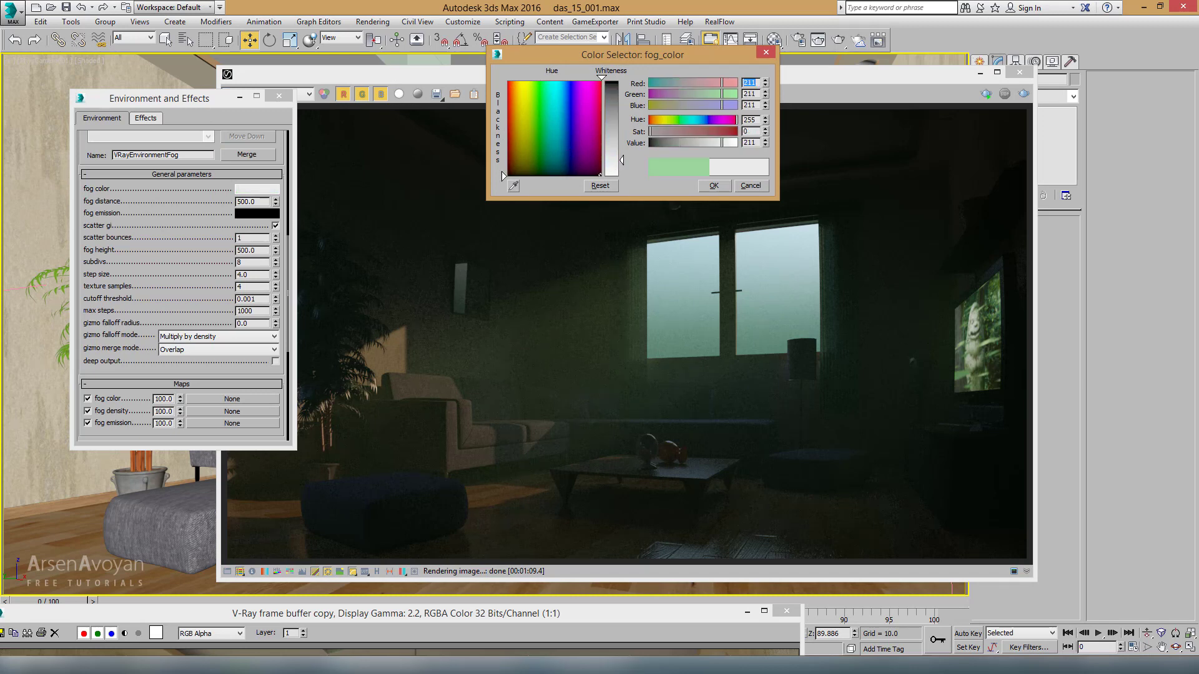
click(711, 185)
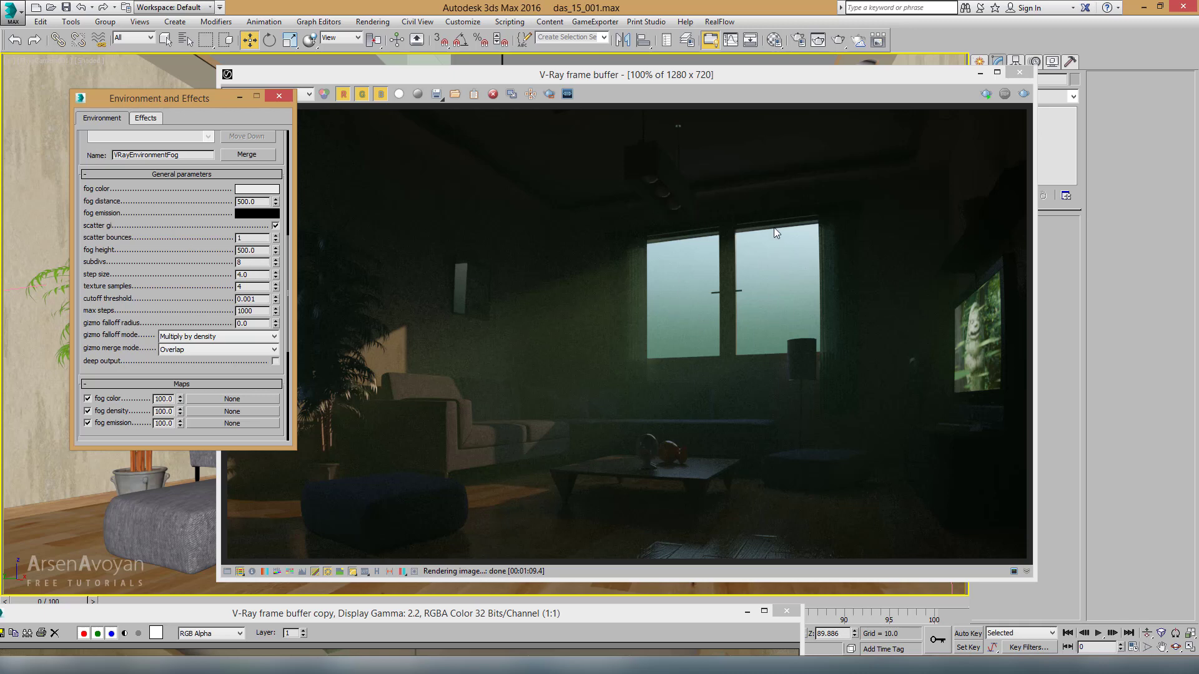
Set fog height to 1000 and fog distance to 800, then re-render
double_click(238, 251)
click(256, 249)
drag(258, 249, 225, 253)
text(100)
key(Return)
drag(260, 203, 214, 202)
text(800)
key(Return)
click(1024, 93)
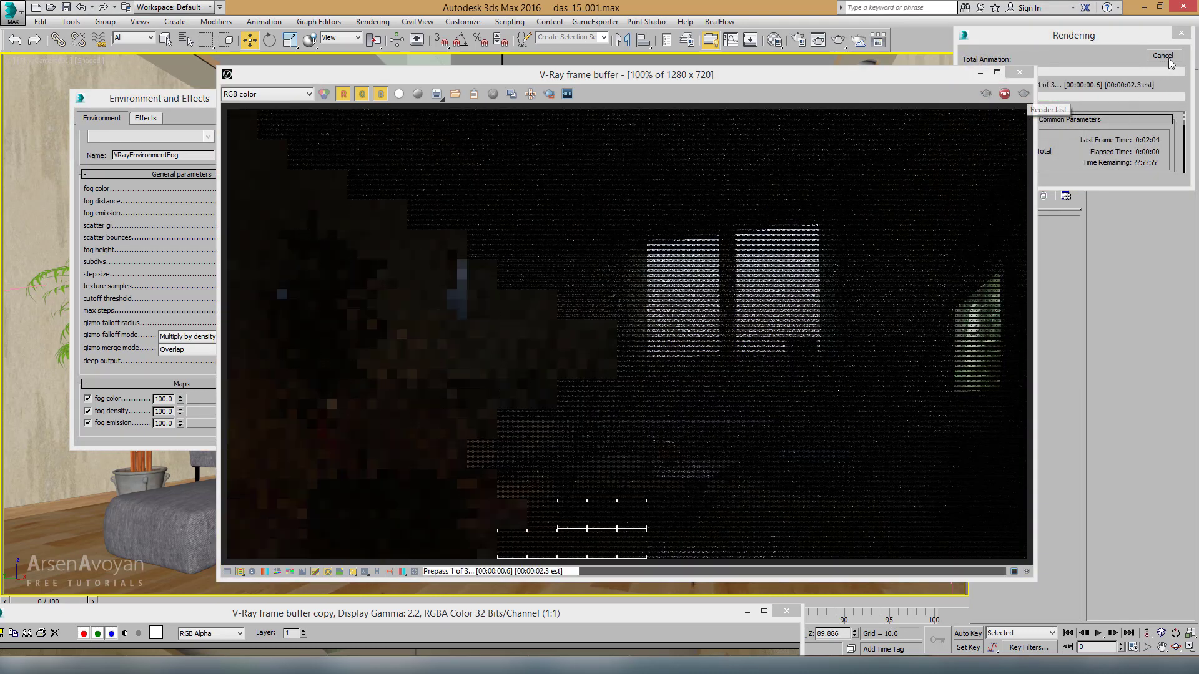
Cancel the running render and set the fog distance to 1000
click(1167, 58)
click(198, 103)
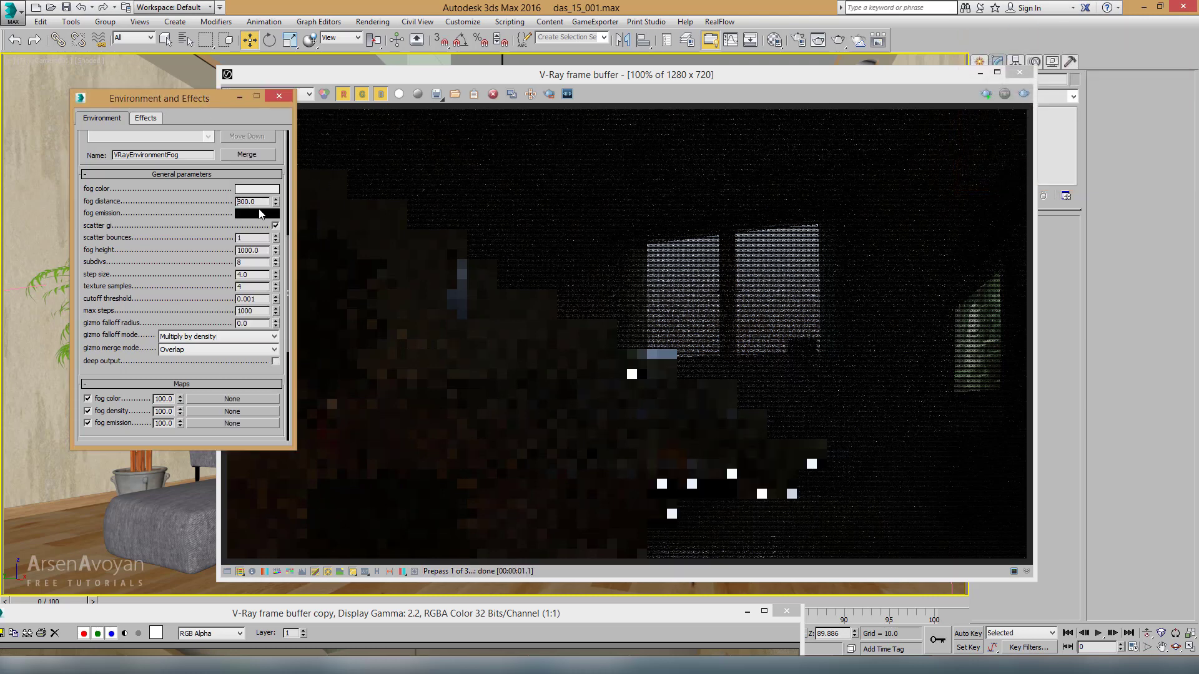
text(10)
key(Return)
Lighten the fog colour to grey 225 and render the scene
click(263, 189)
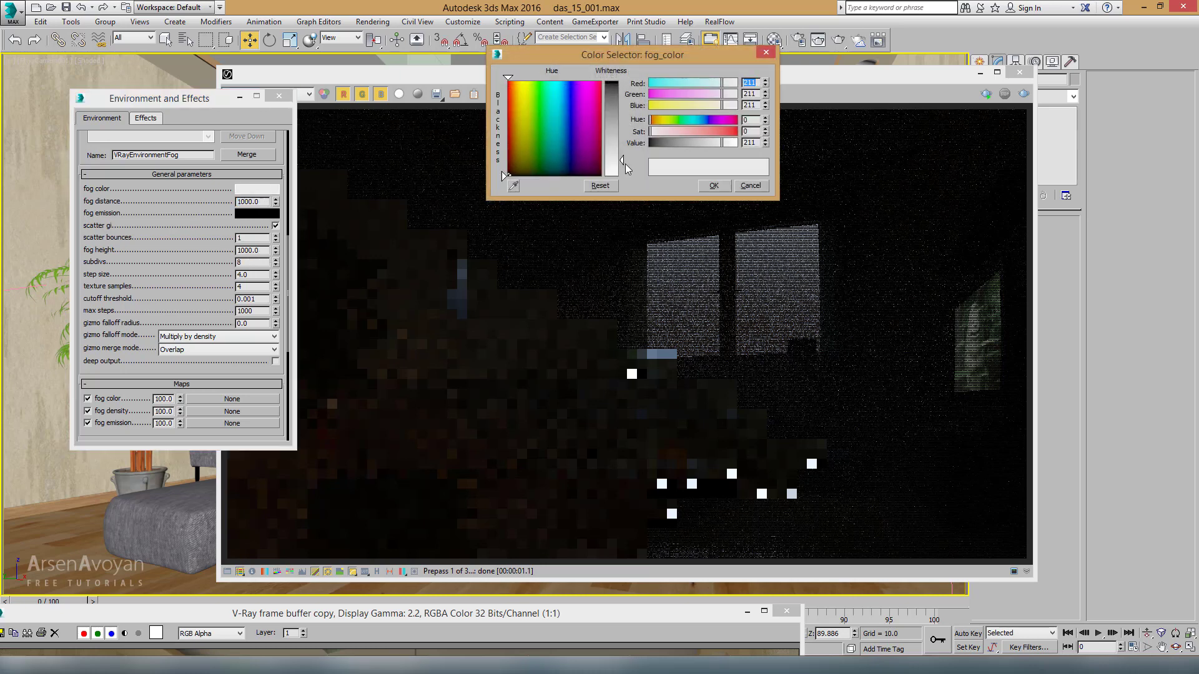
drag(624, 164, 624, 168)
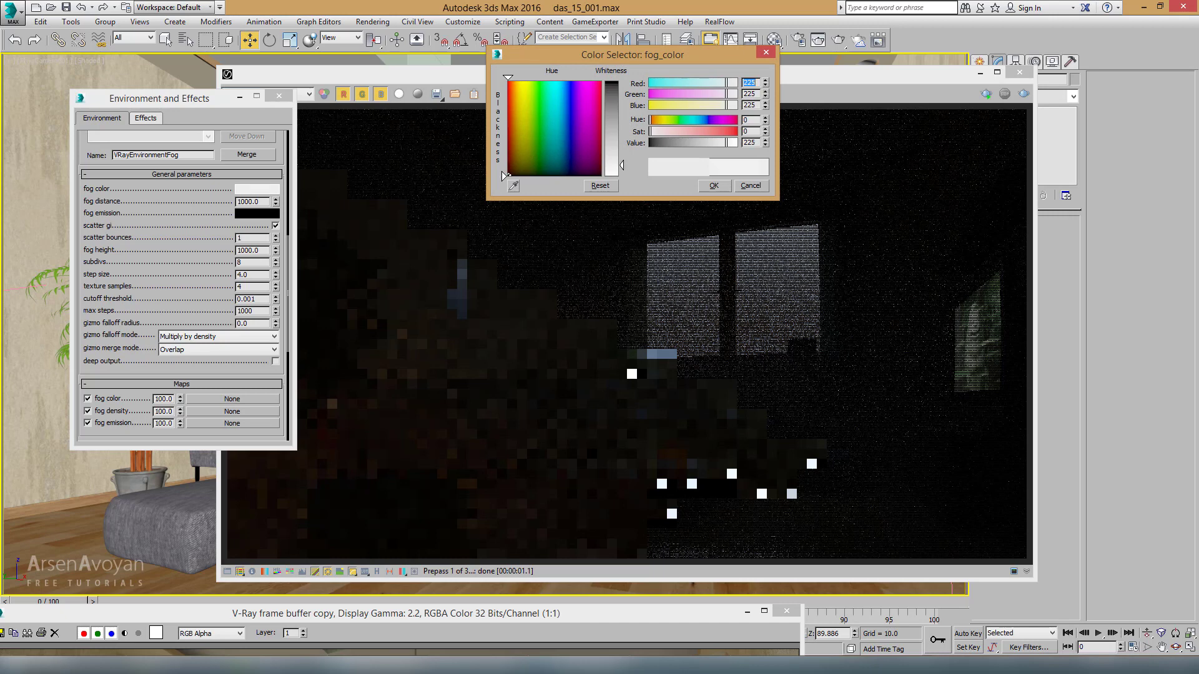
click(706, 187)
click(1024, 93)
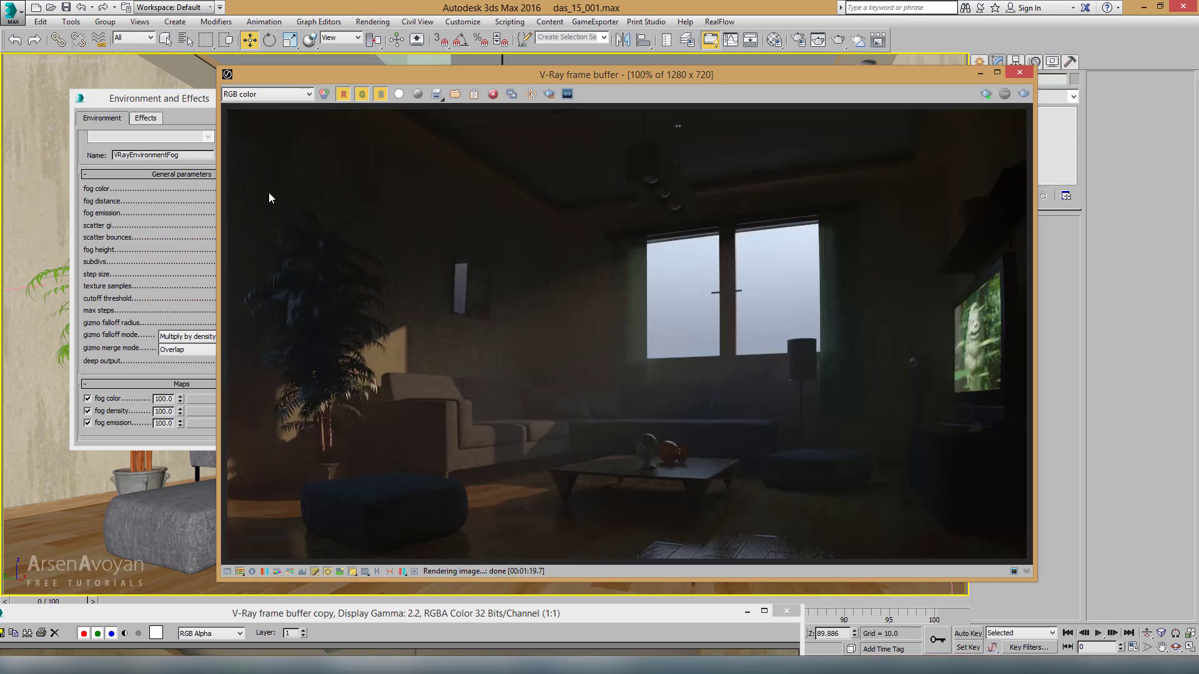
Set the fog height to 1000 after briefly trying 500
click(203, 108)
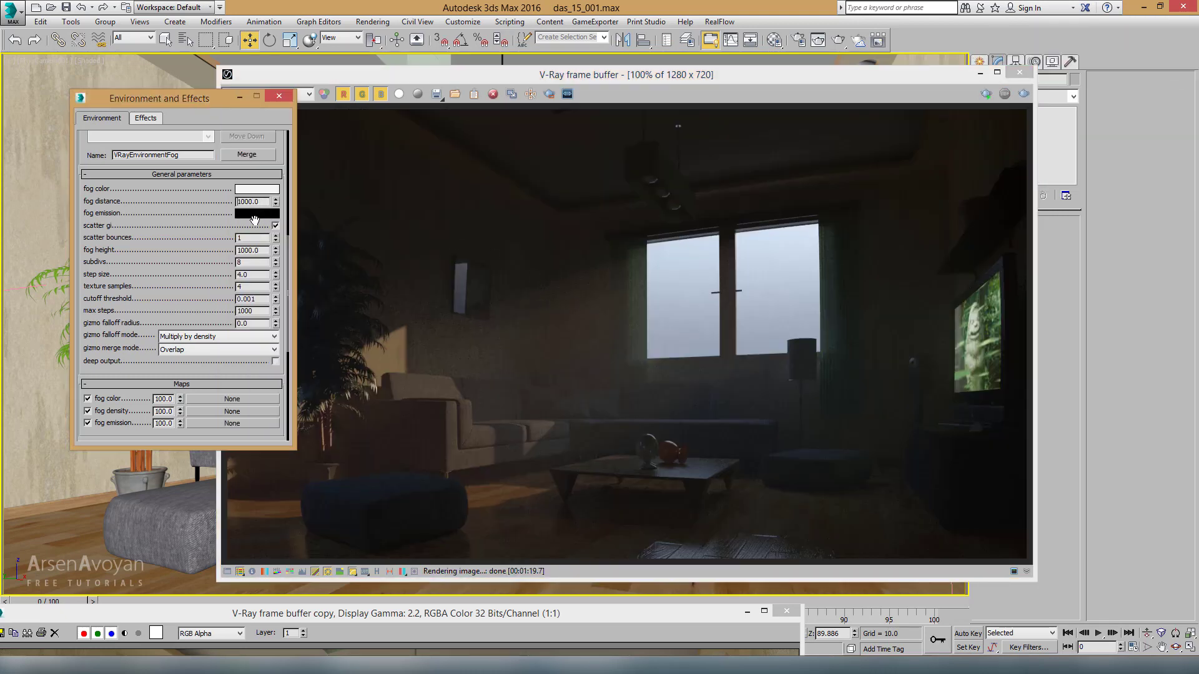
double_click(248, 252)
text(500)
key(Return)
text(10)
key(Return)
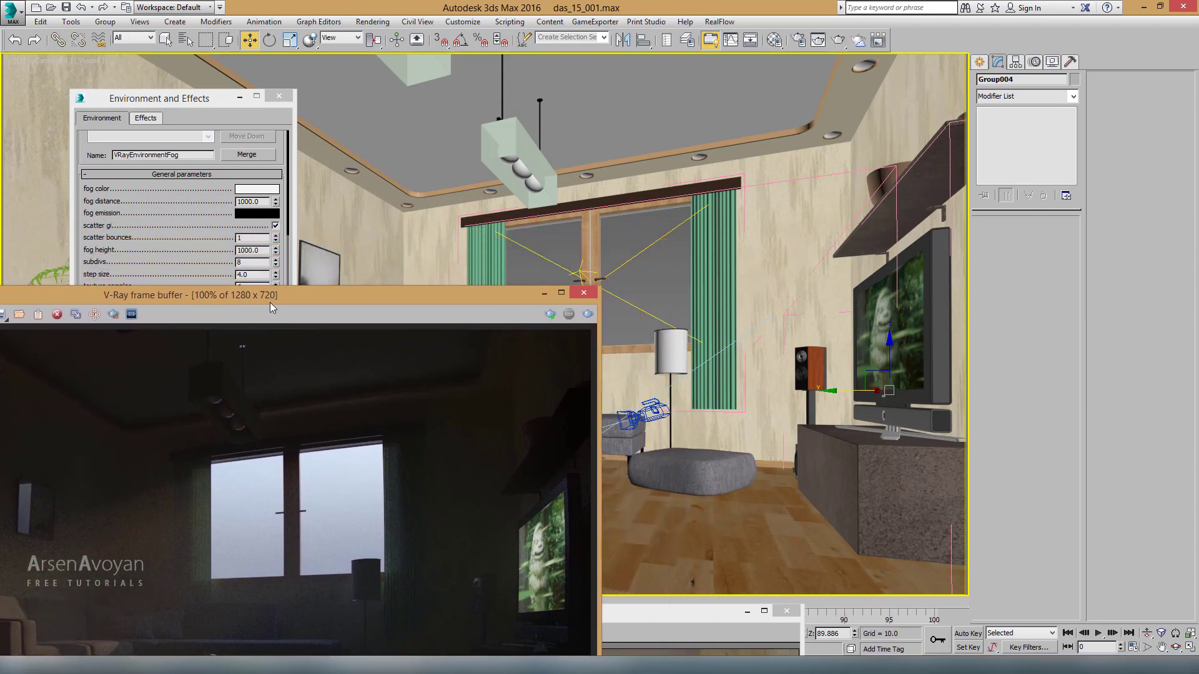
Switch to the multi-viewport layout, select the VRaySun light and make the camera view active
drag(713, 76, 261, 312)
key(alt+w)
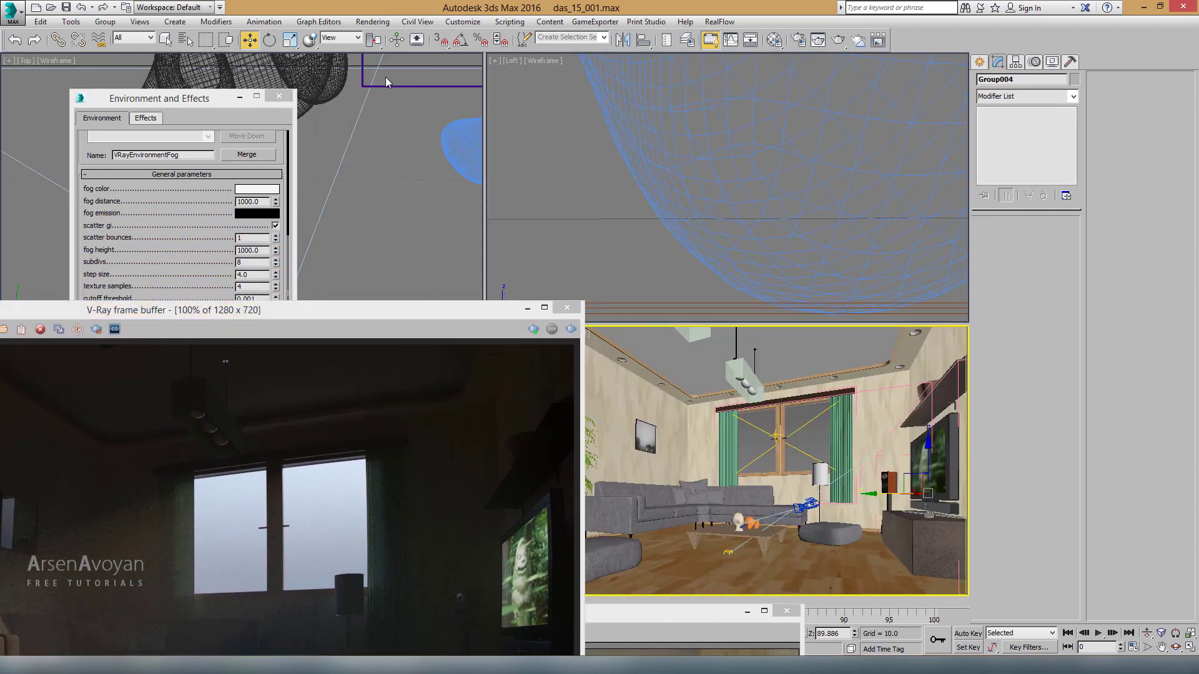
scroll(384, 110, up, 3)
scroll(384, 111, up, 3)
middle_drag(393, 112, 341, 139)
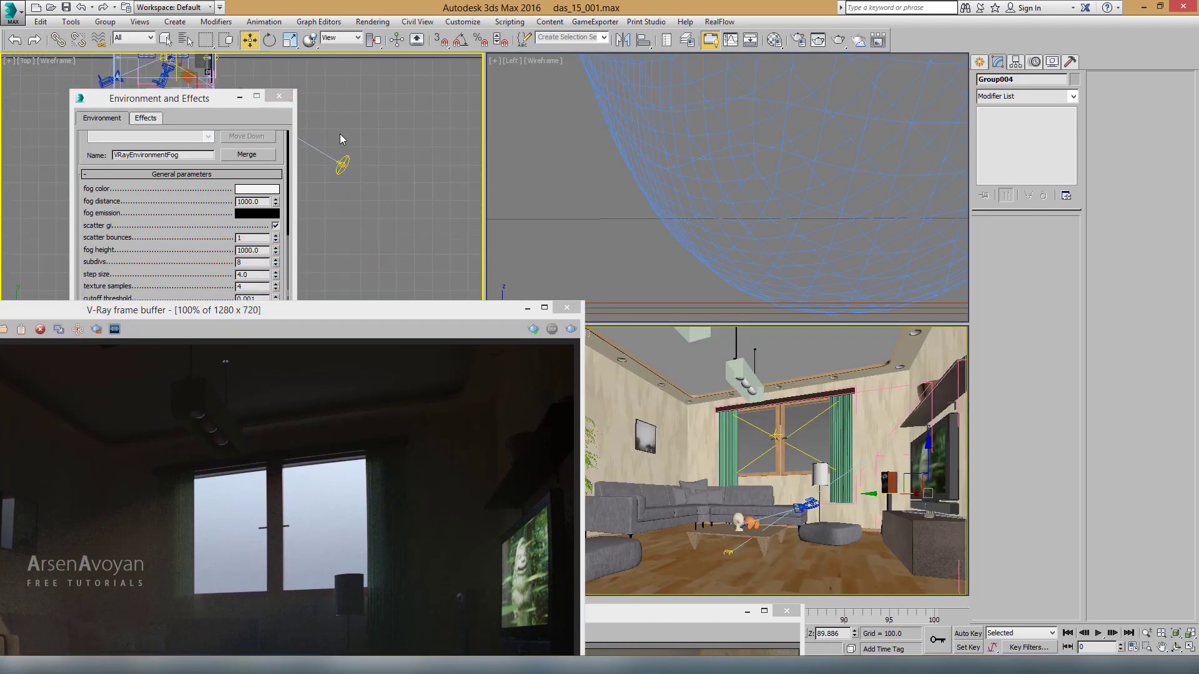
click(343, 161)
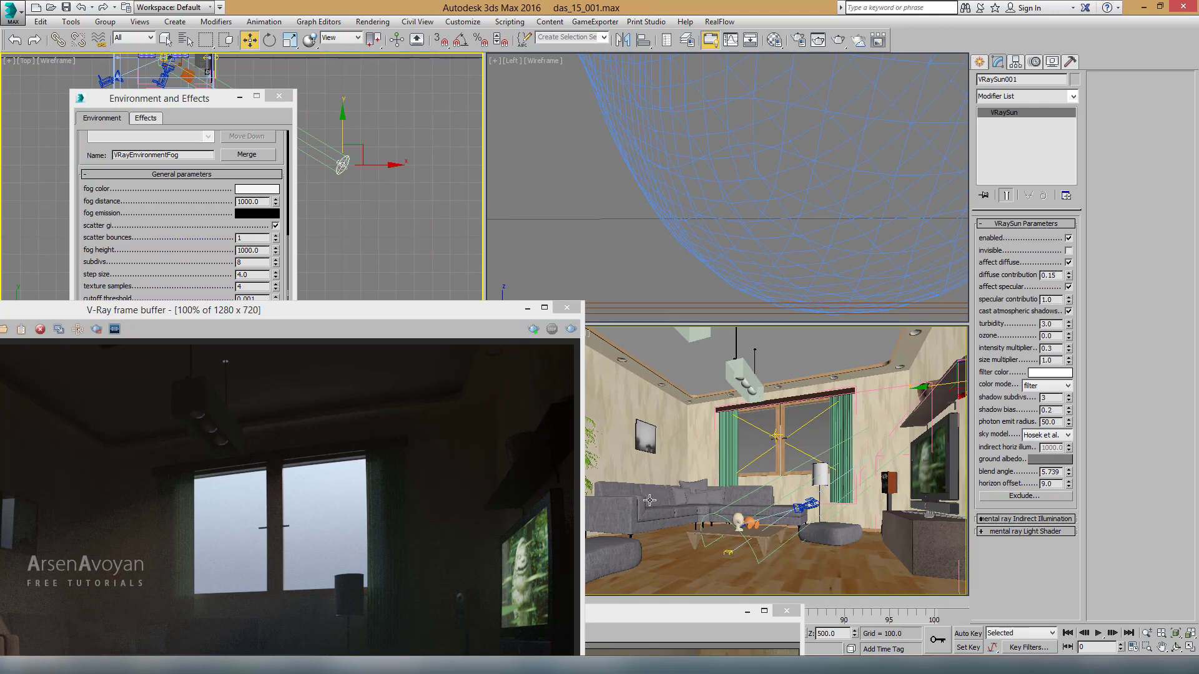
right_click(625, 405)
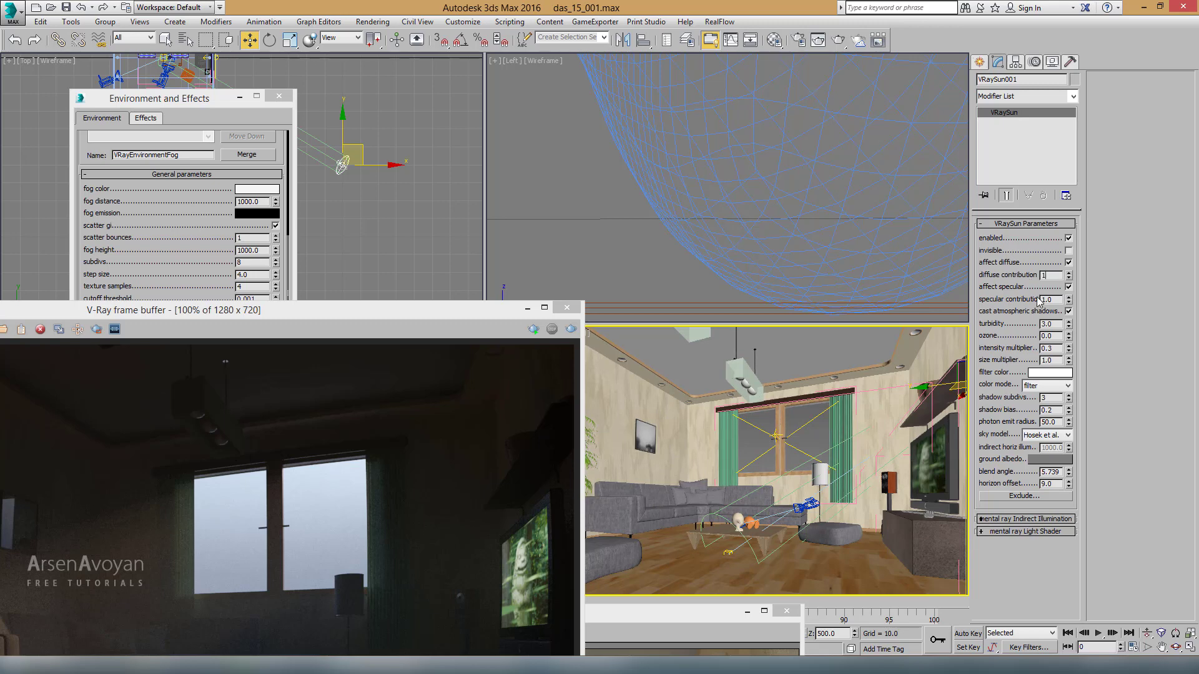
Bring the full render back into view and minimize the saved render copy
drag(506, 312, 888, 63)
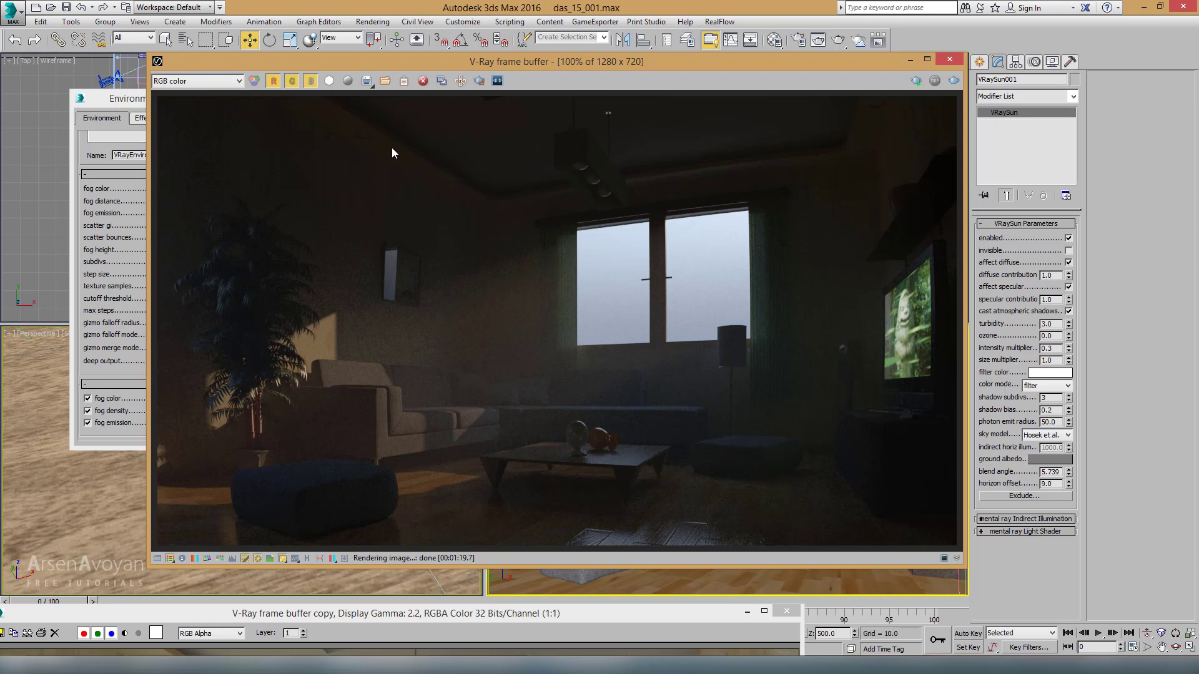
drag(681, 65, 675, 83)
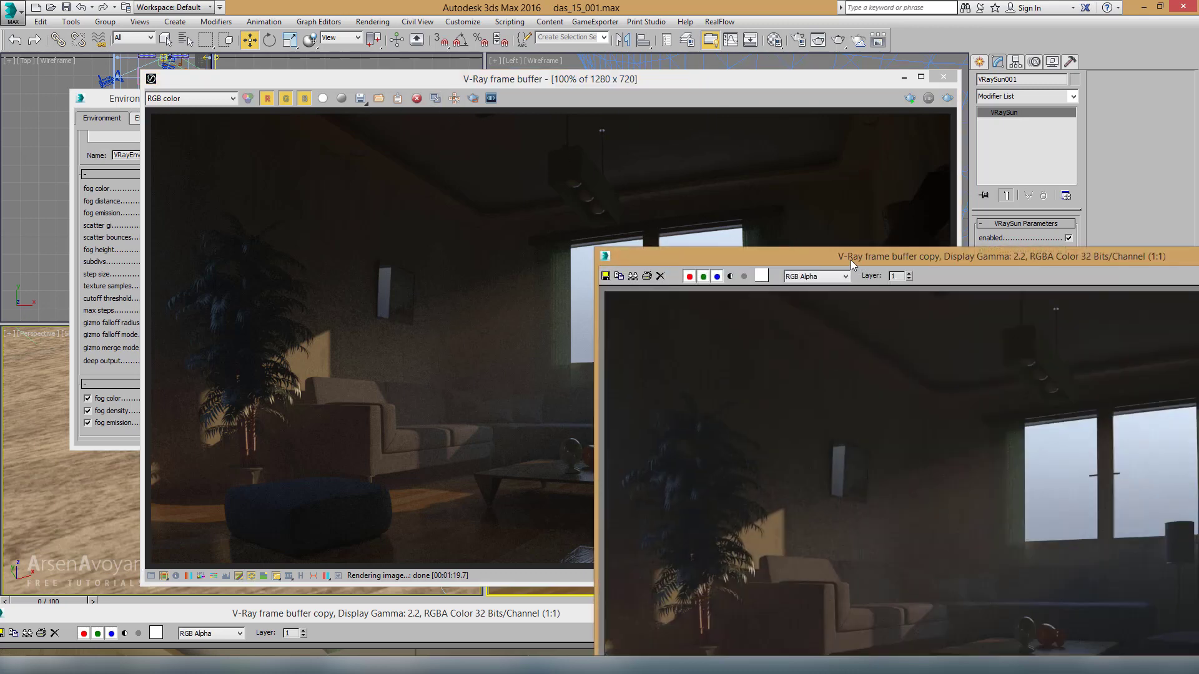
drag(851, 260, 354, 153)
click(844, 149)
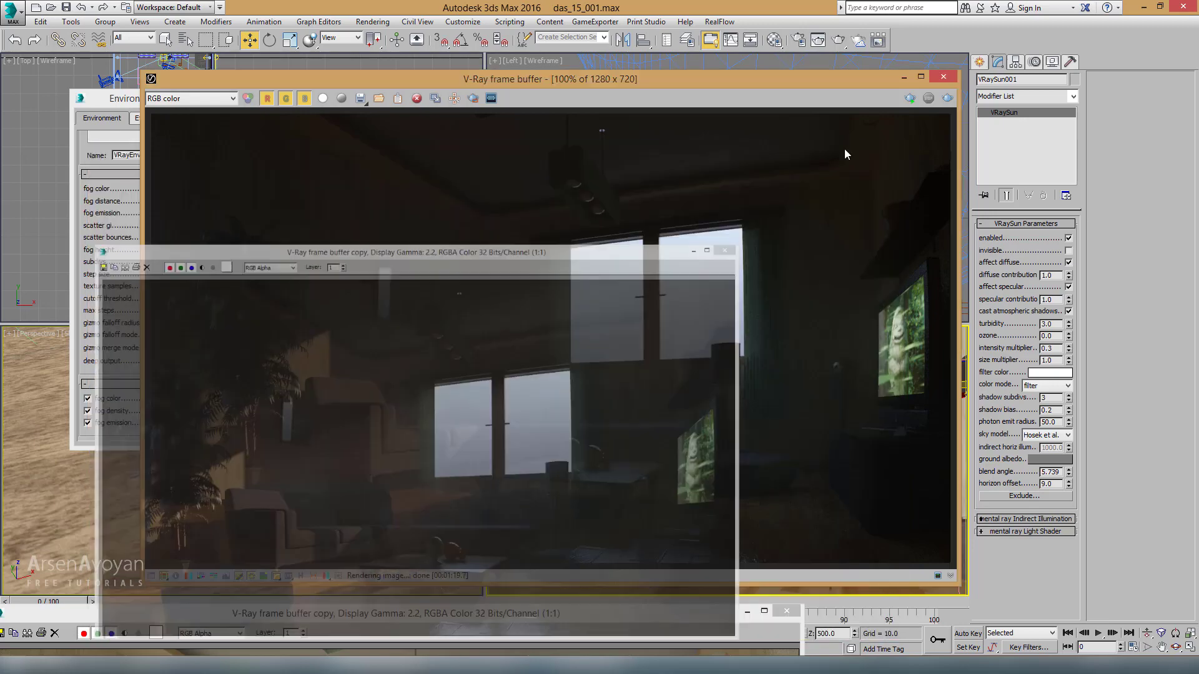
Render the last view again and bring the VRayEnvironmentFog settings forward beside it
click(947, 98)
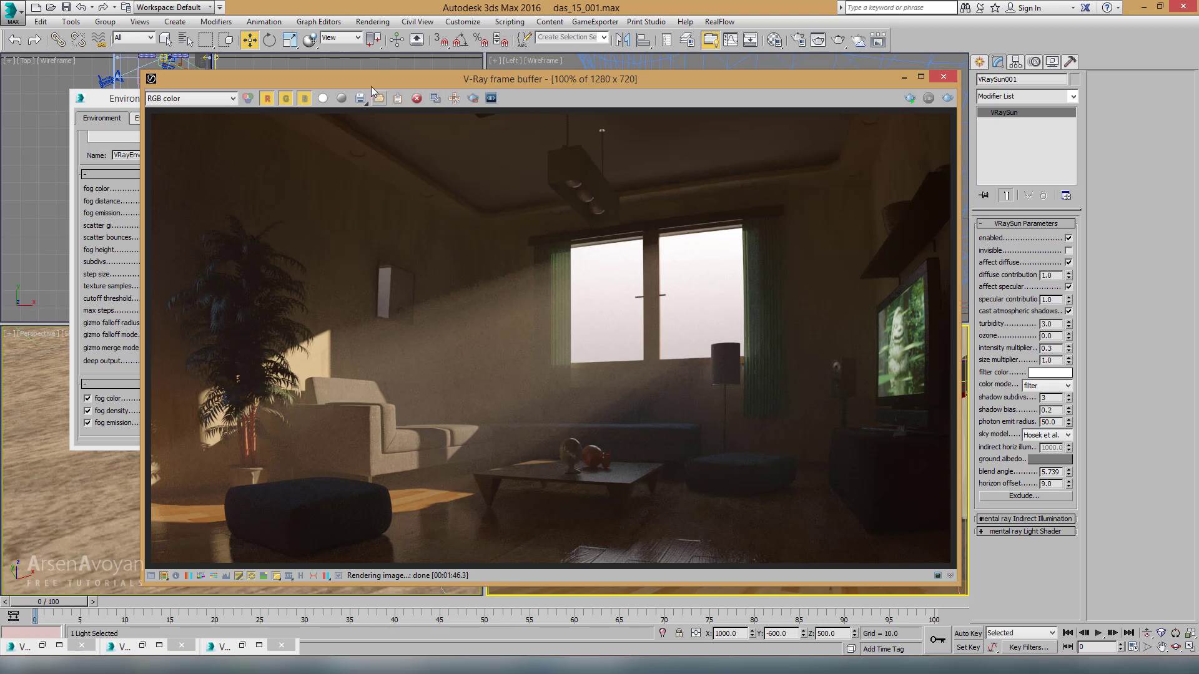
drag(373, 79, 438, 66)
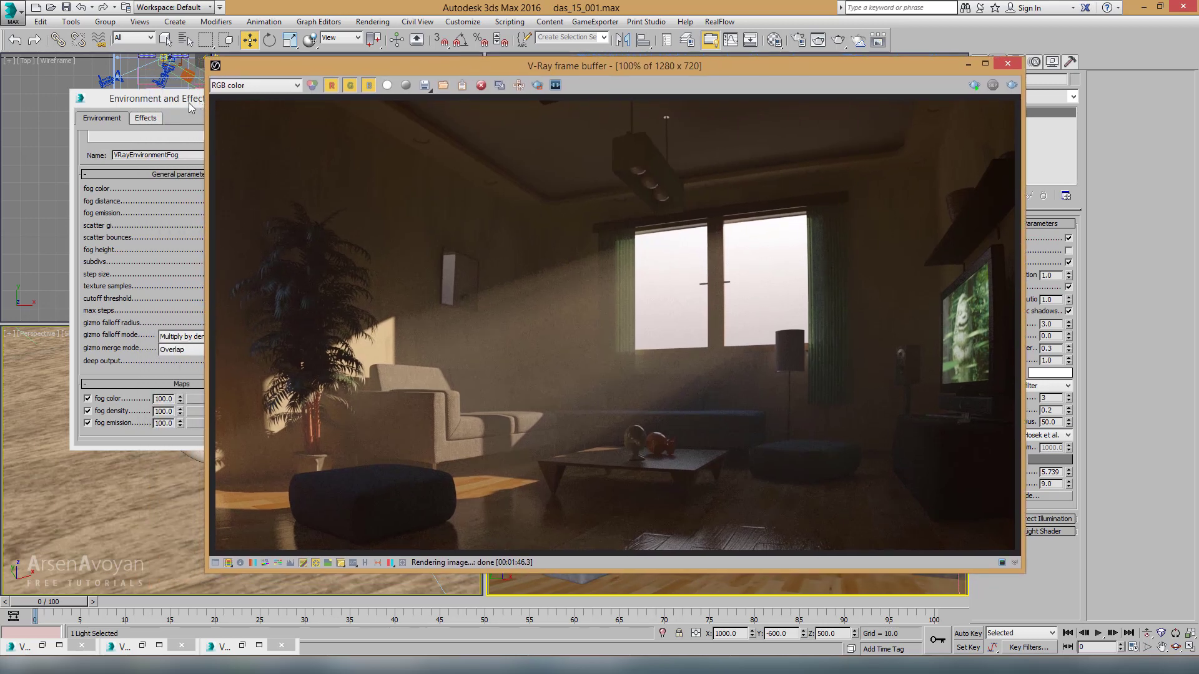
drag(191, 106, 173, 113)
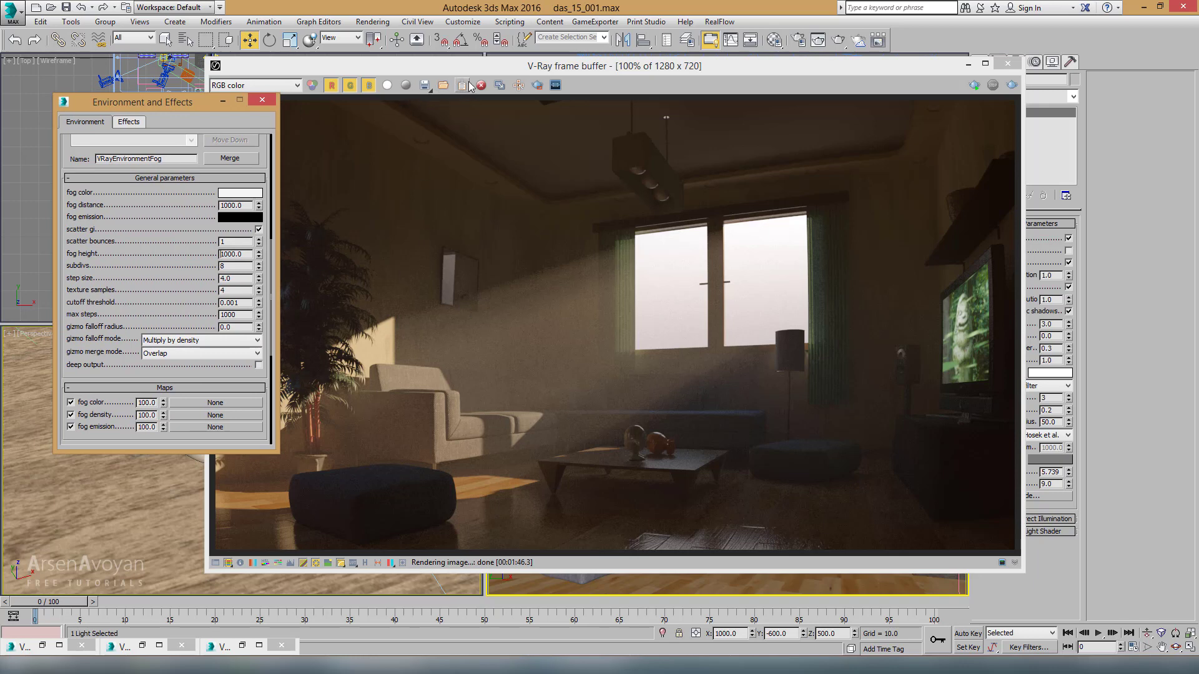
Duplicate the current render to a MAX frame buffer and set the fog height to 300
click(500, 88)
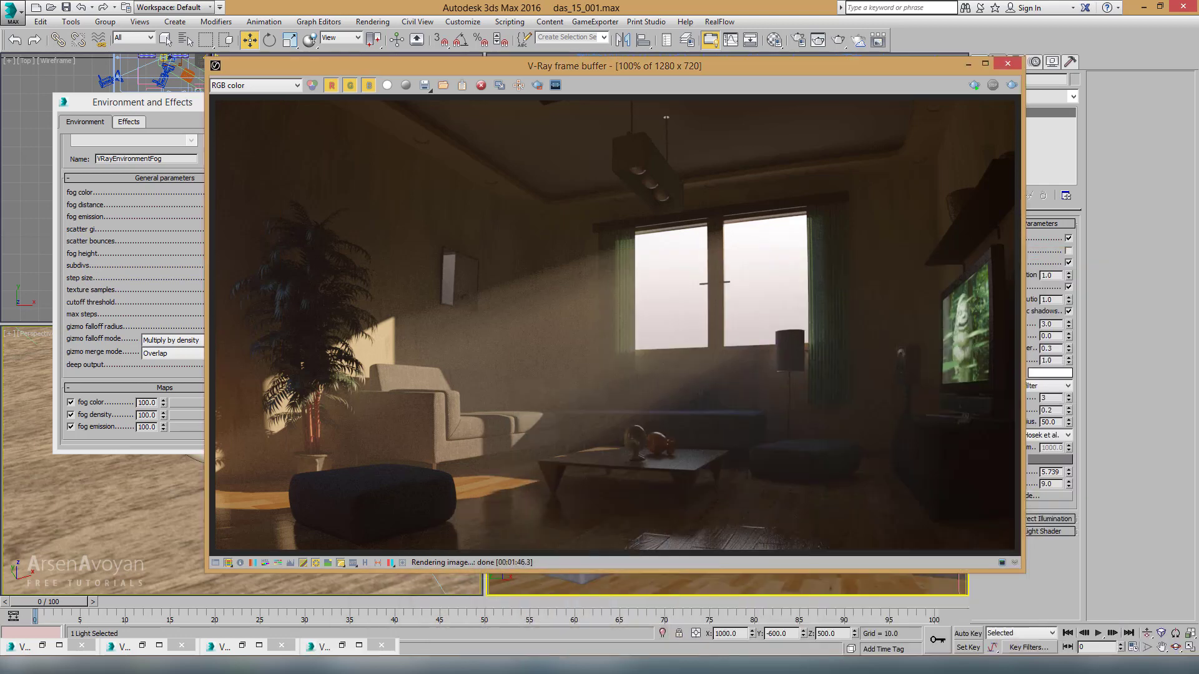
click(175, 105)
drag(245, 254, 189, 258)
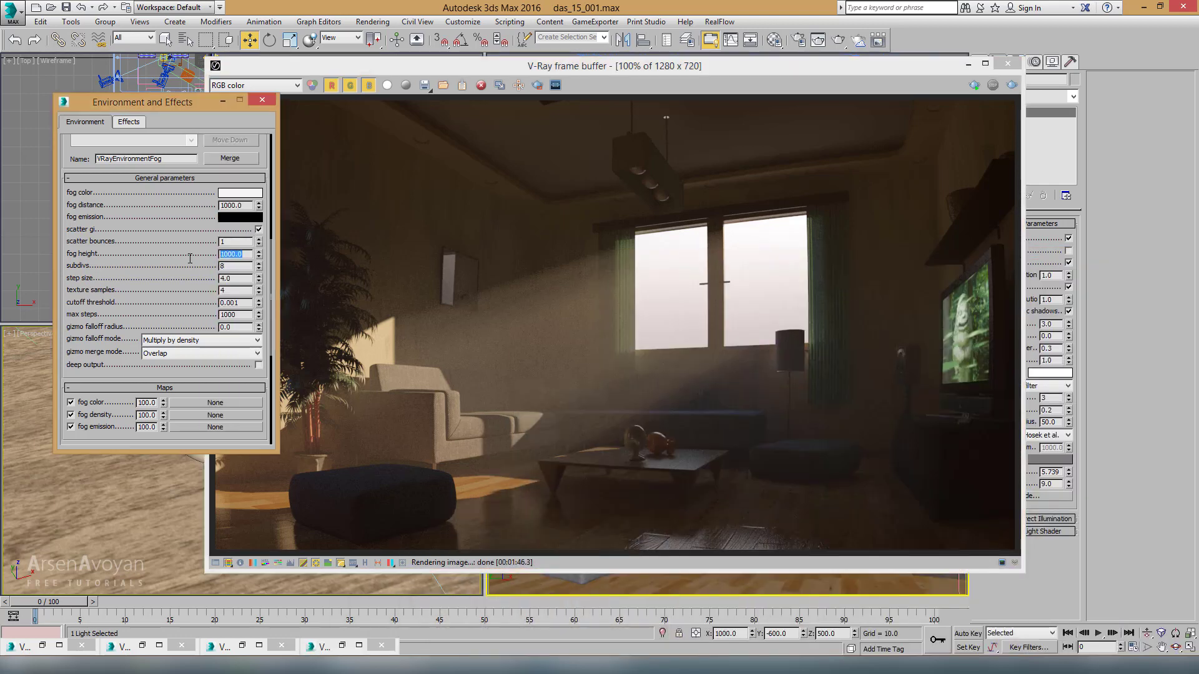
text(300)
key(Return)
Render the scene with fog height 300 and bring the fog height field back into view
click(1005, 86)
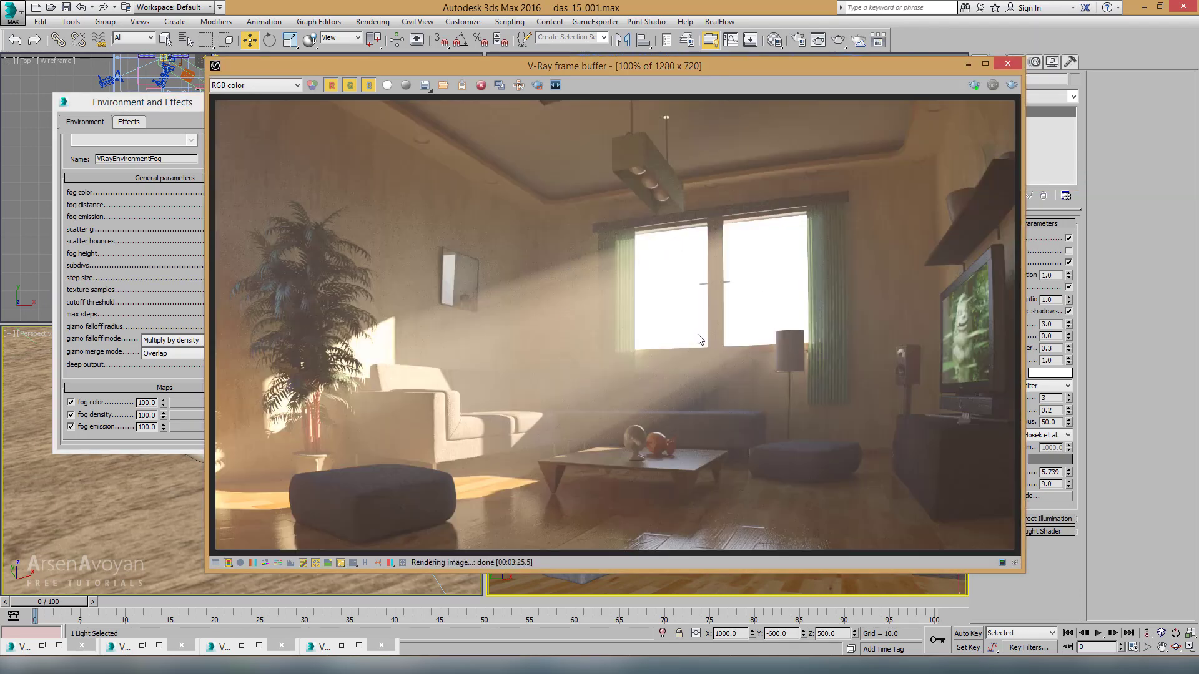
click(178, 107)
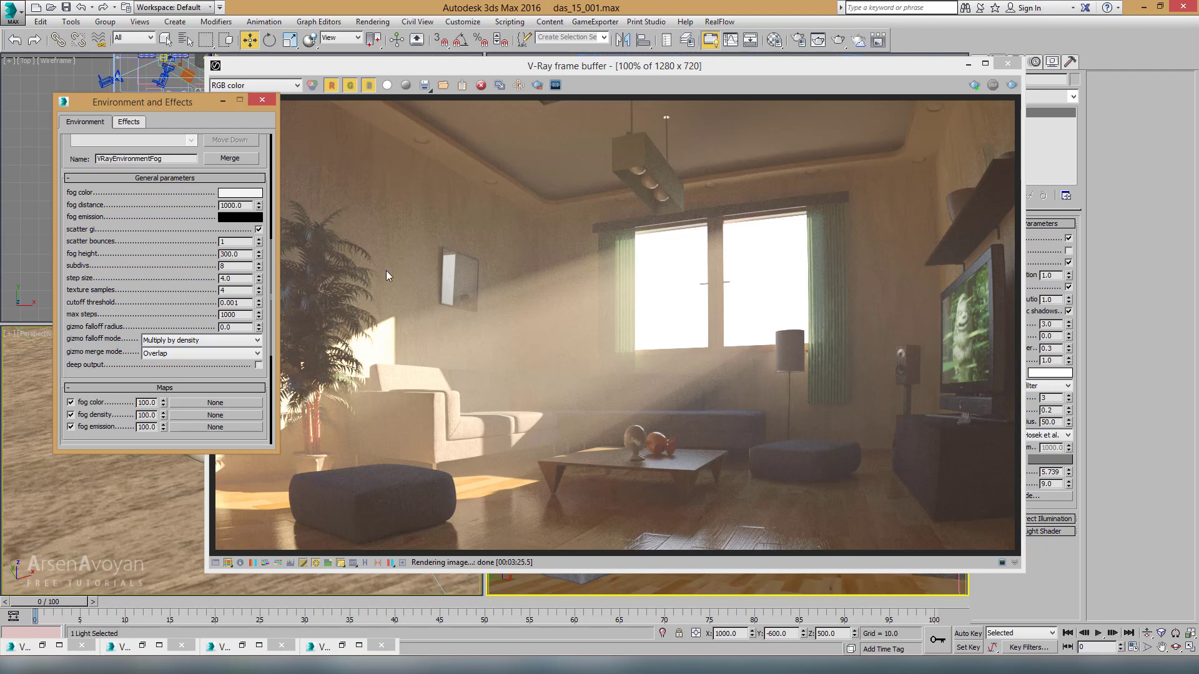
drag(244, 256, 214, 255)
Set the VRaySun diffuse contribution to 0.5
drag(752, 69, 714, 72)
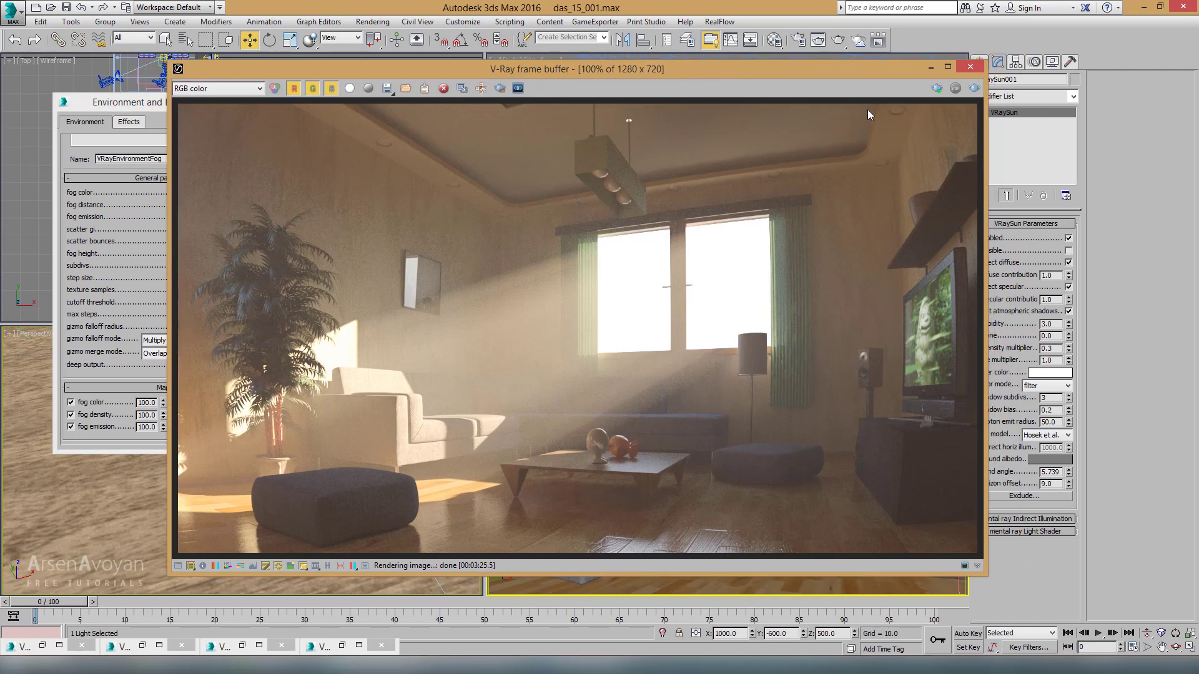
drag(863, 70, 787, 74)
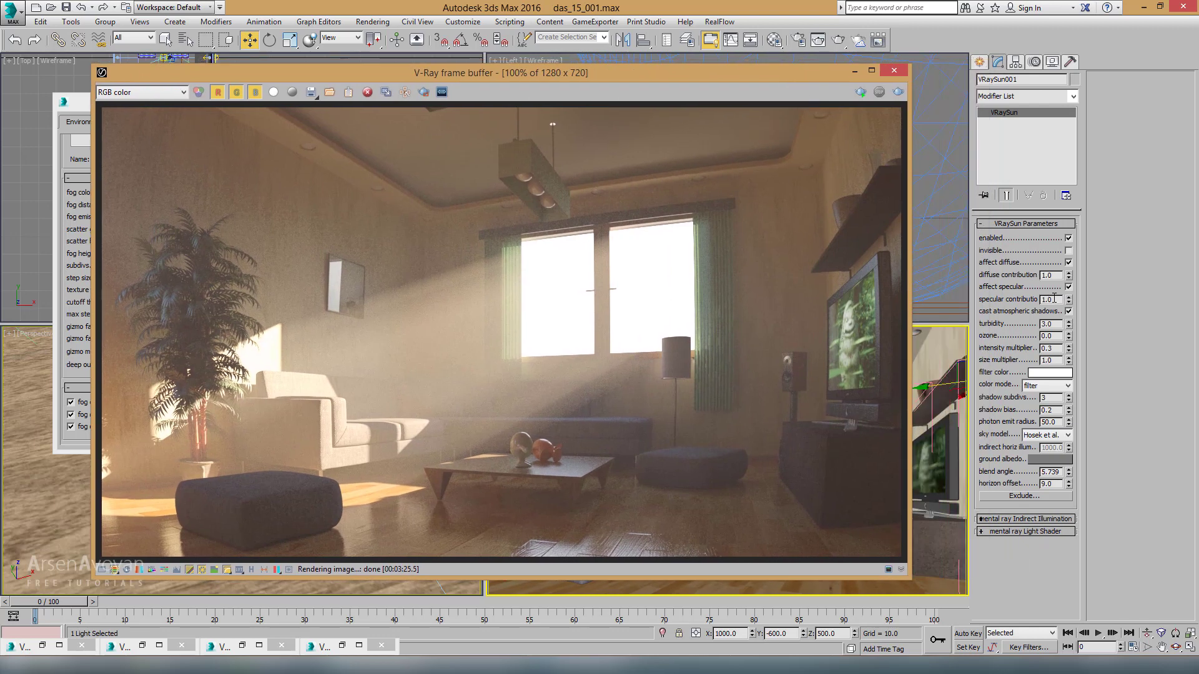
double_click(1057, 275)
text(0.5)
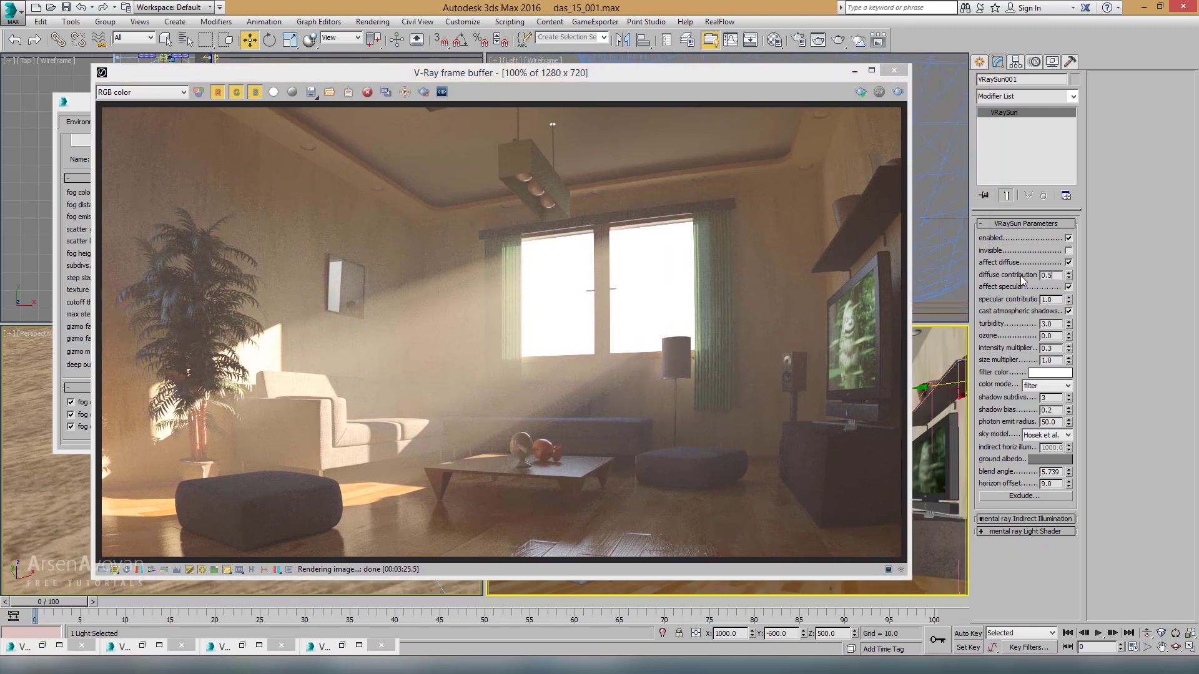
key(Return)
Set the VRayEnvironmentFog fog height to 200
drag(618, 72, 758, 67)
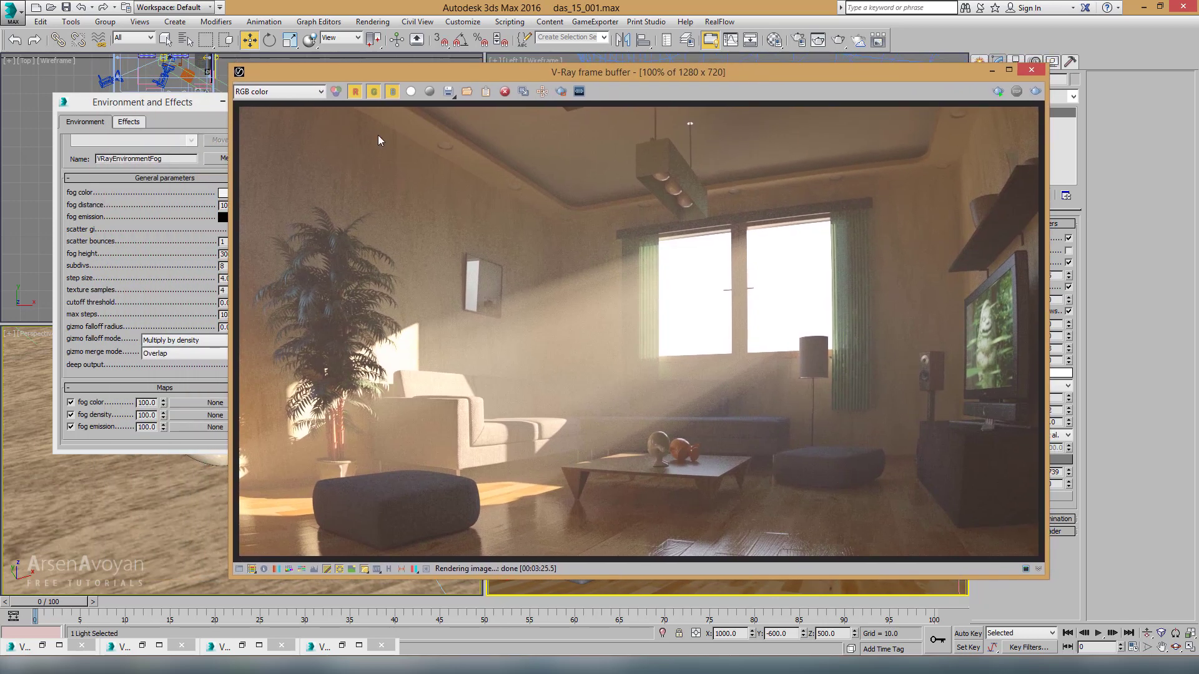
click(203, 105)
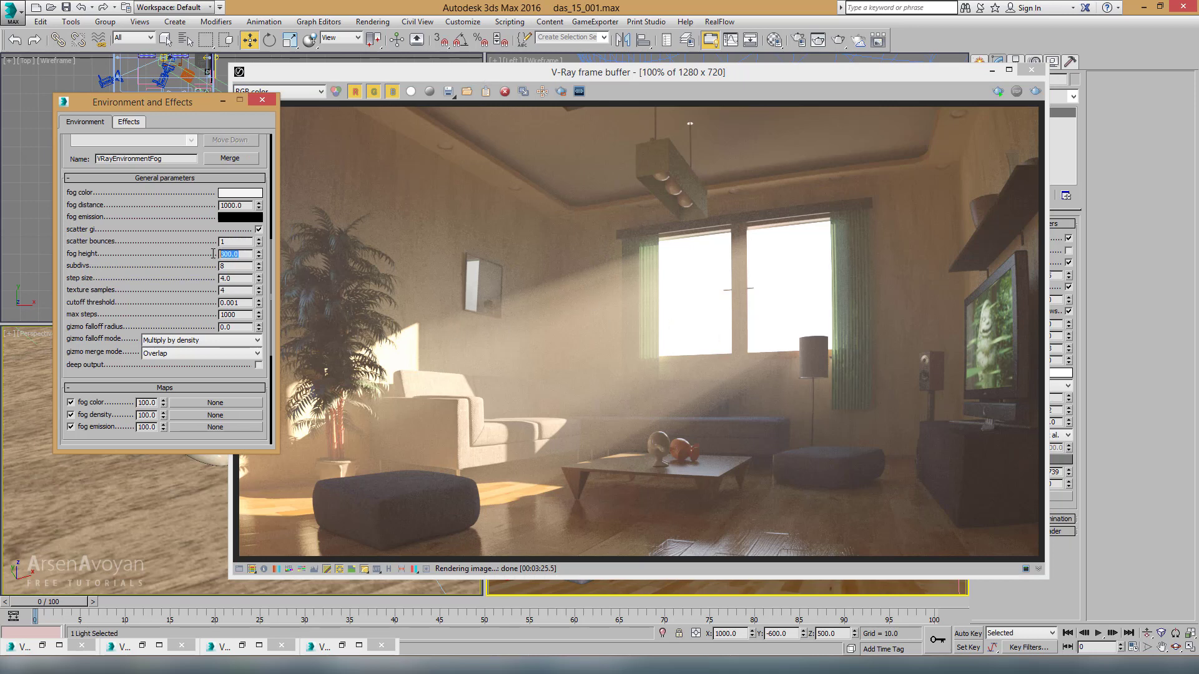
drag(243, 255, 212, 254)
text(200)
key(Return)
Region-render the area from the image top through the ceiling lamp
click(561, 91)
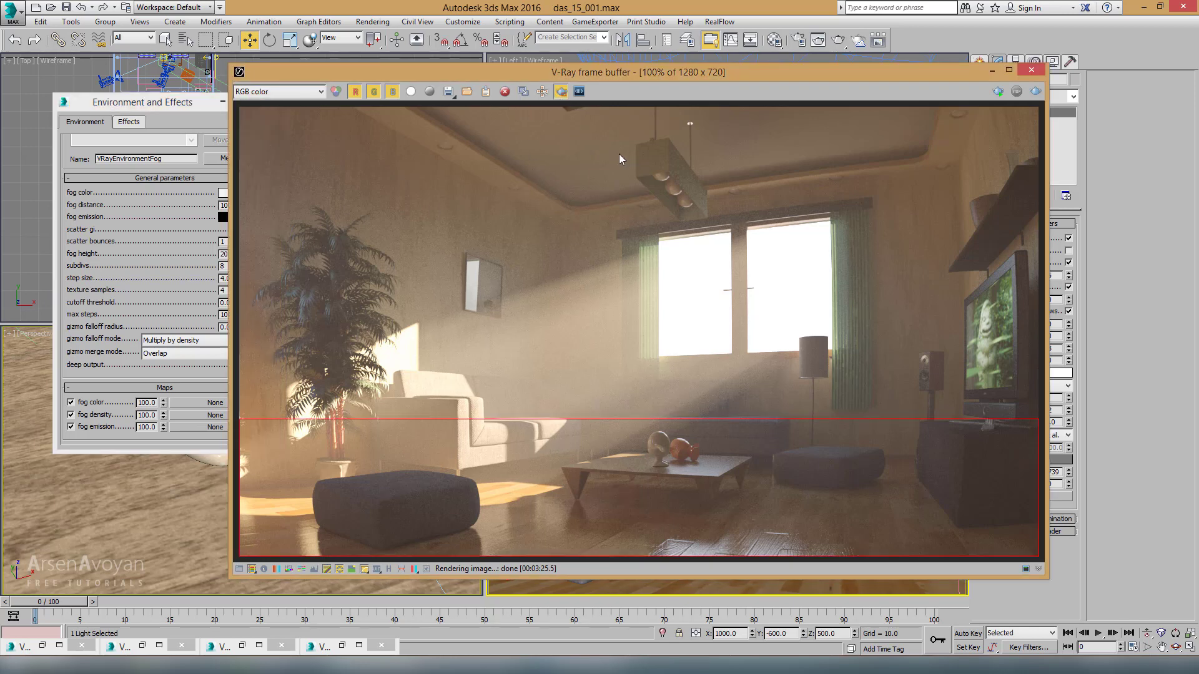
drag(619, 154, 666, 282)
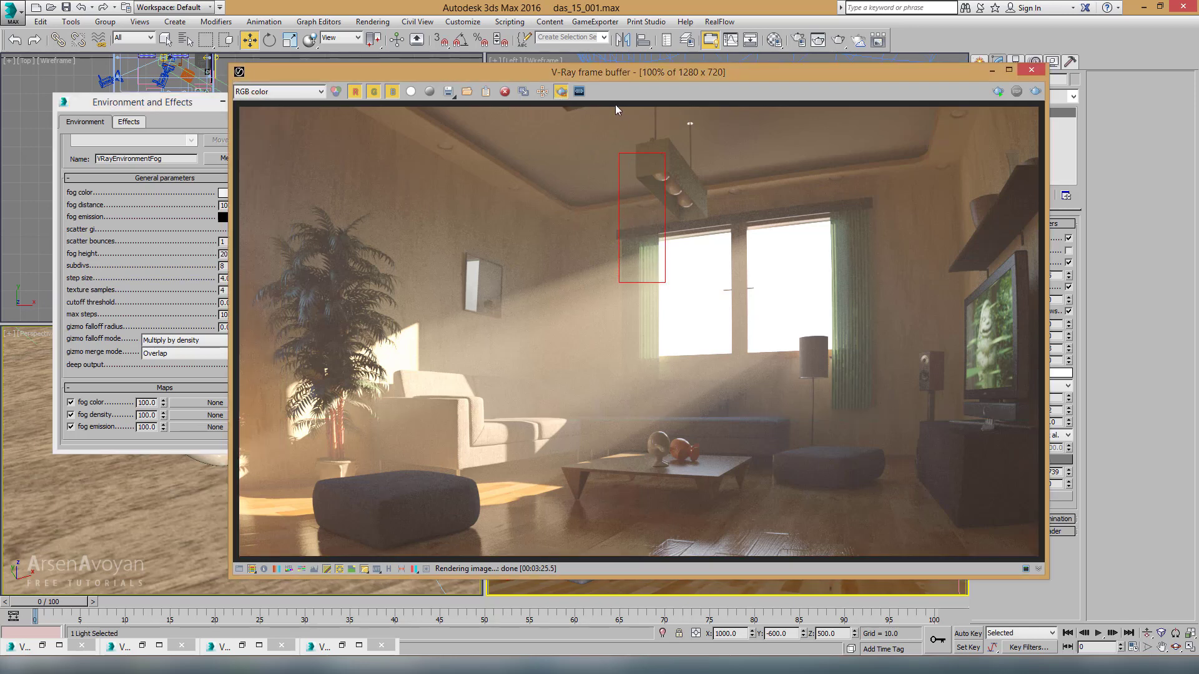
drag(616, 104, 657, 294)
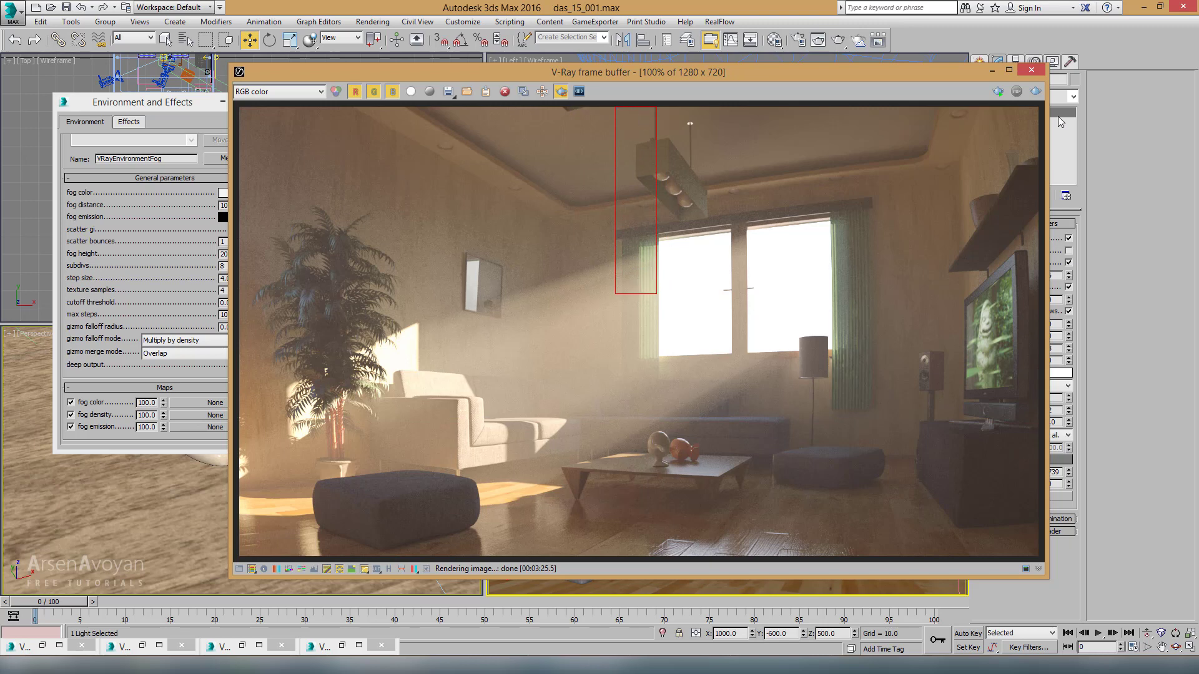
click(1036, 91)
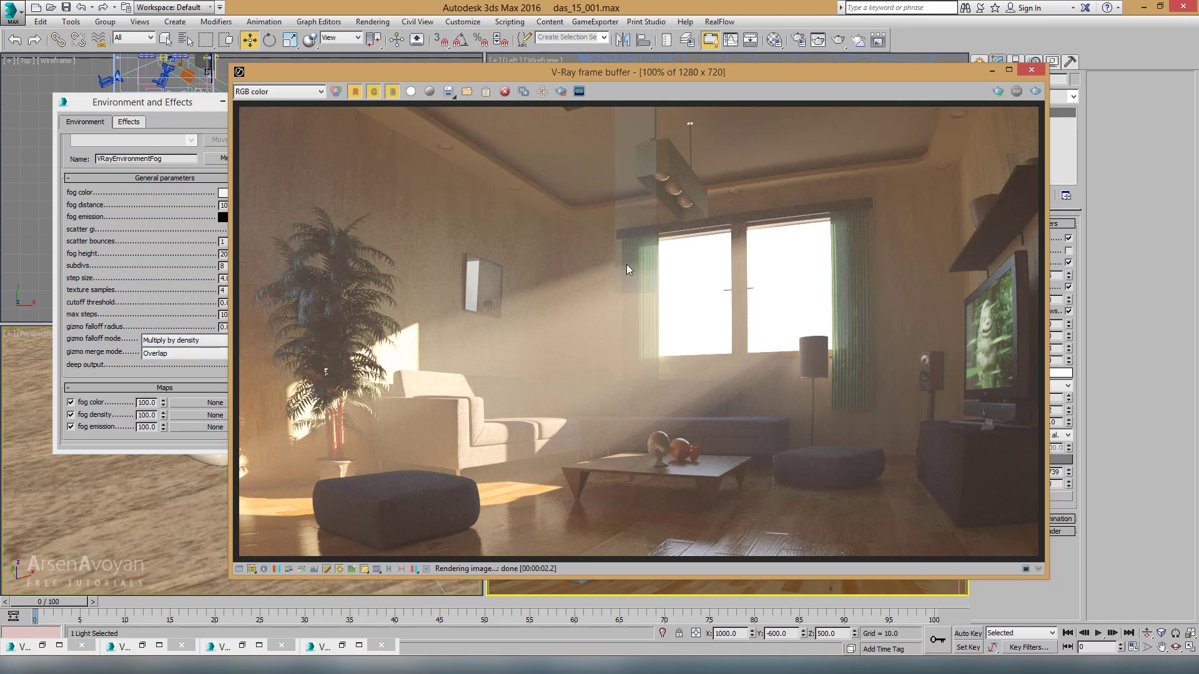
Region-render the sofa and plant area, then bring the fog settings forward
click(561, 91)
drag(335, 208, 535, 443)
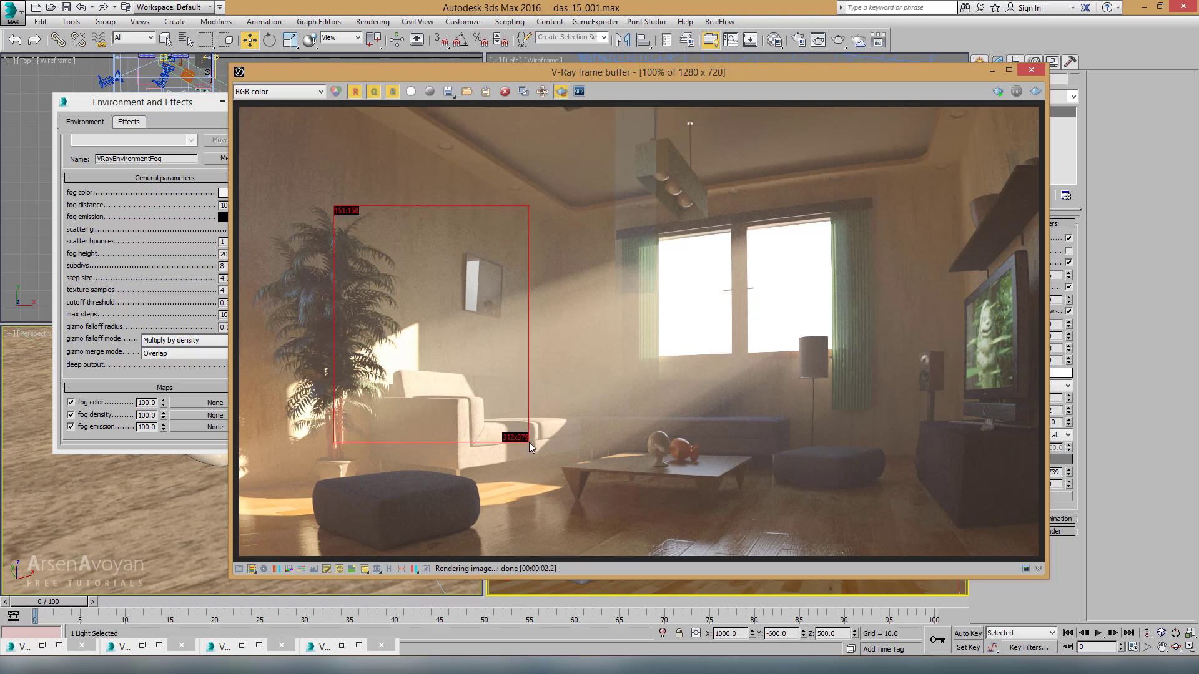
click(1035, 92)
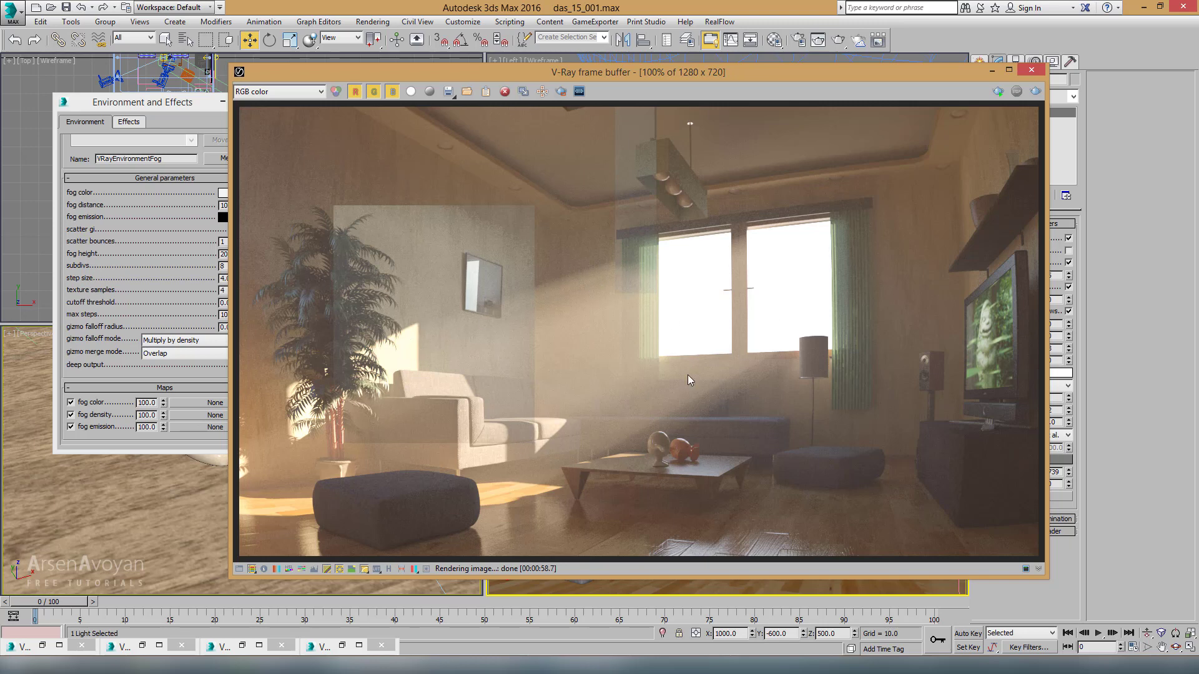
click(198, 108)
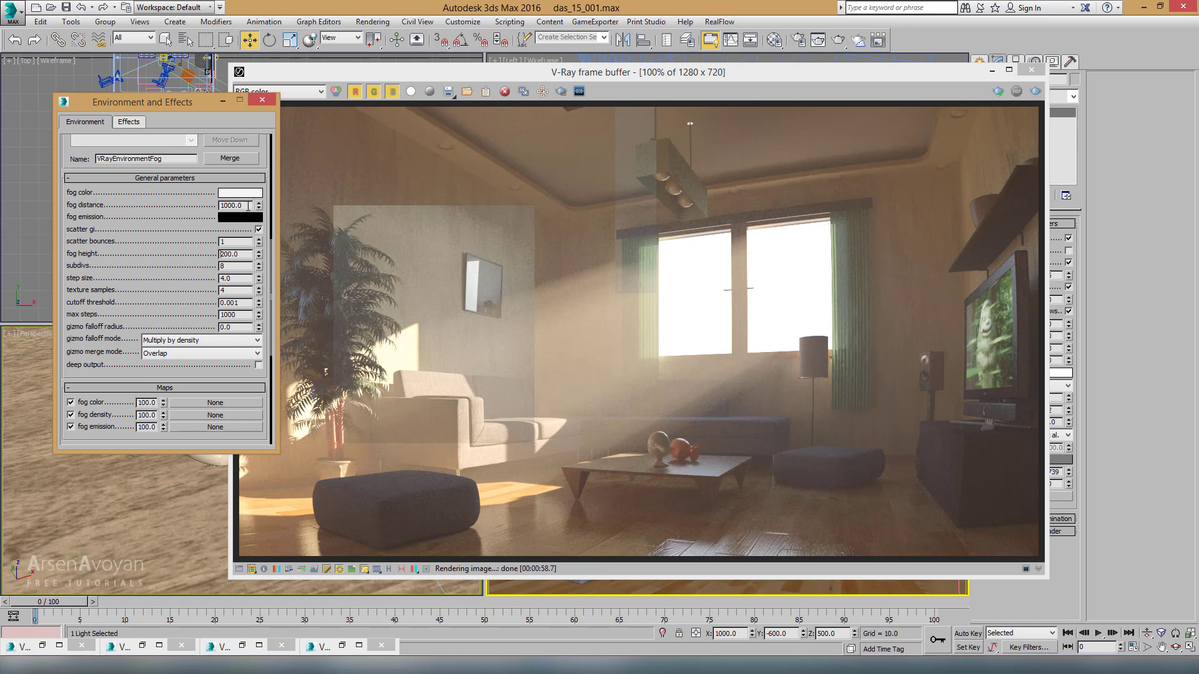
Set the VRayEnvironmentFog fog distance to 800
drag(248, 205, 201, 207)
text(800)
key(Return)
drag(241, 254, 212, 258)
drag(895, 72, 826, 70)
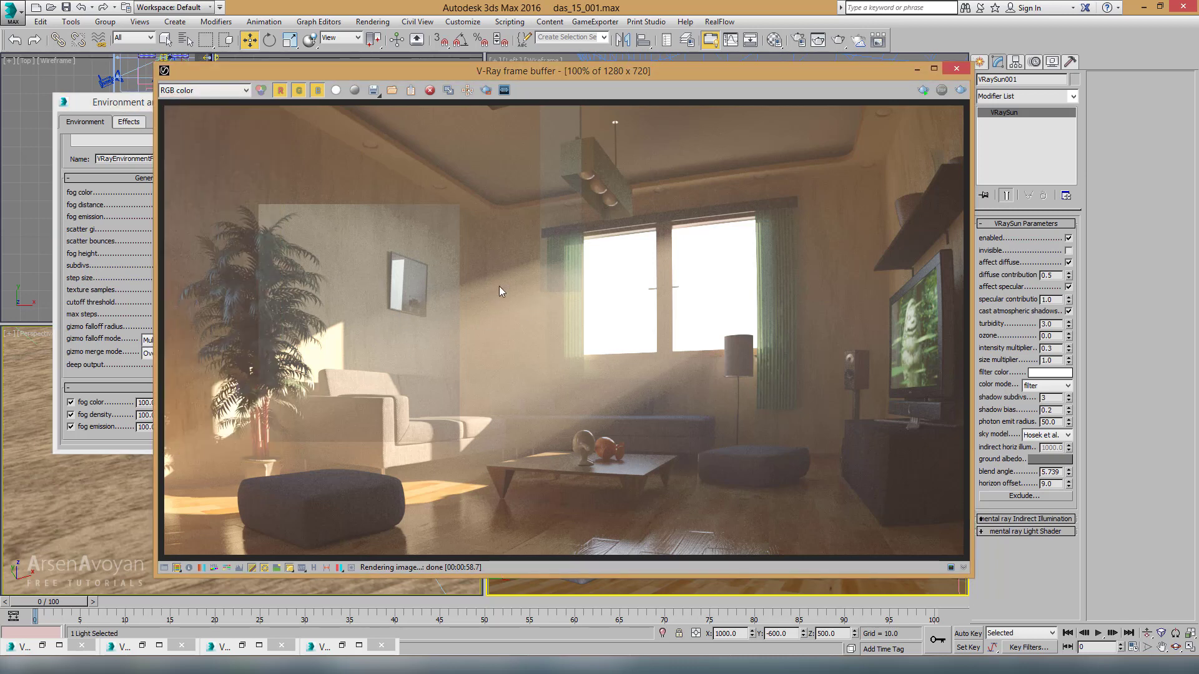
Set the VRaySun diffuse contribution to 0.3 and render the full frame
click(1049, 275)
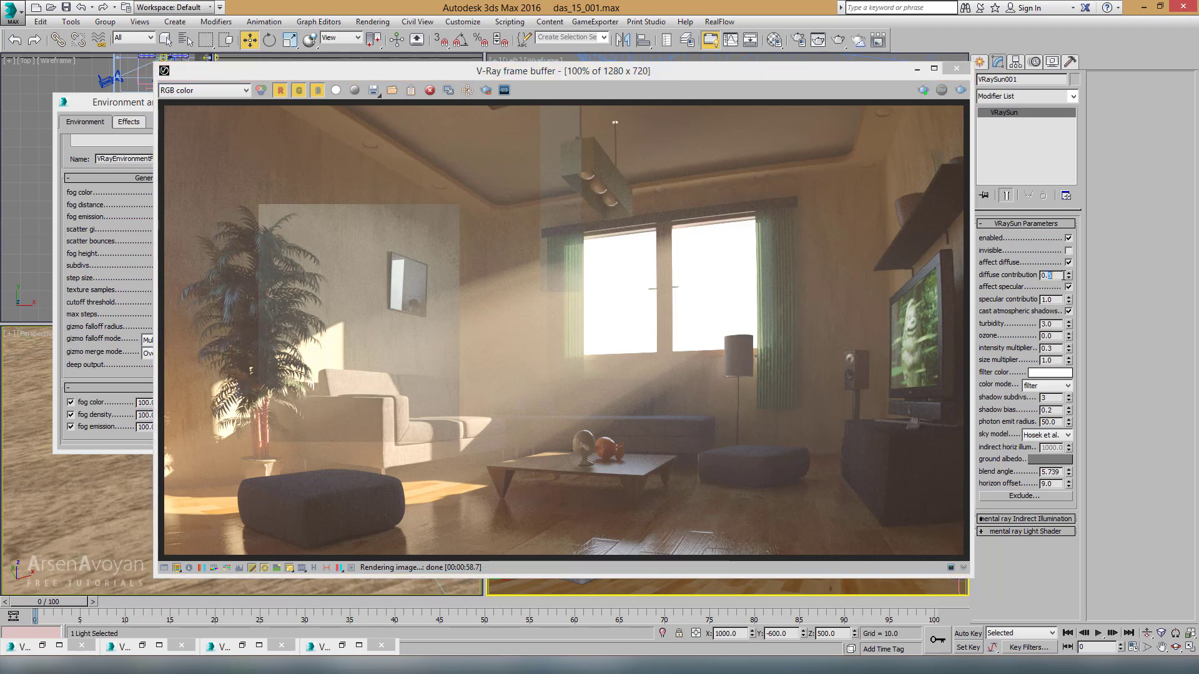
double_click(1050, 276)
drag(568, 77, 587, 79)
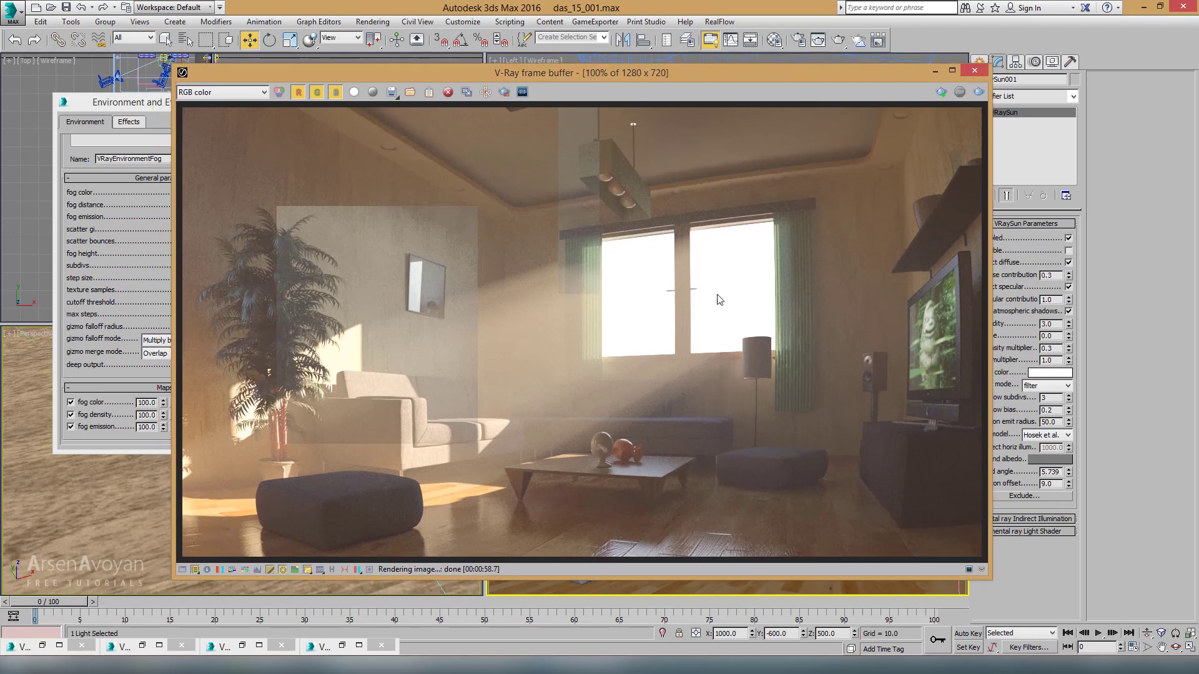
click(980, 92)
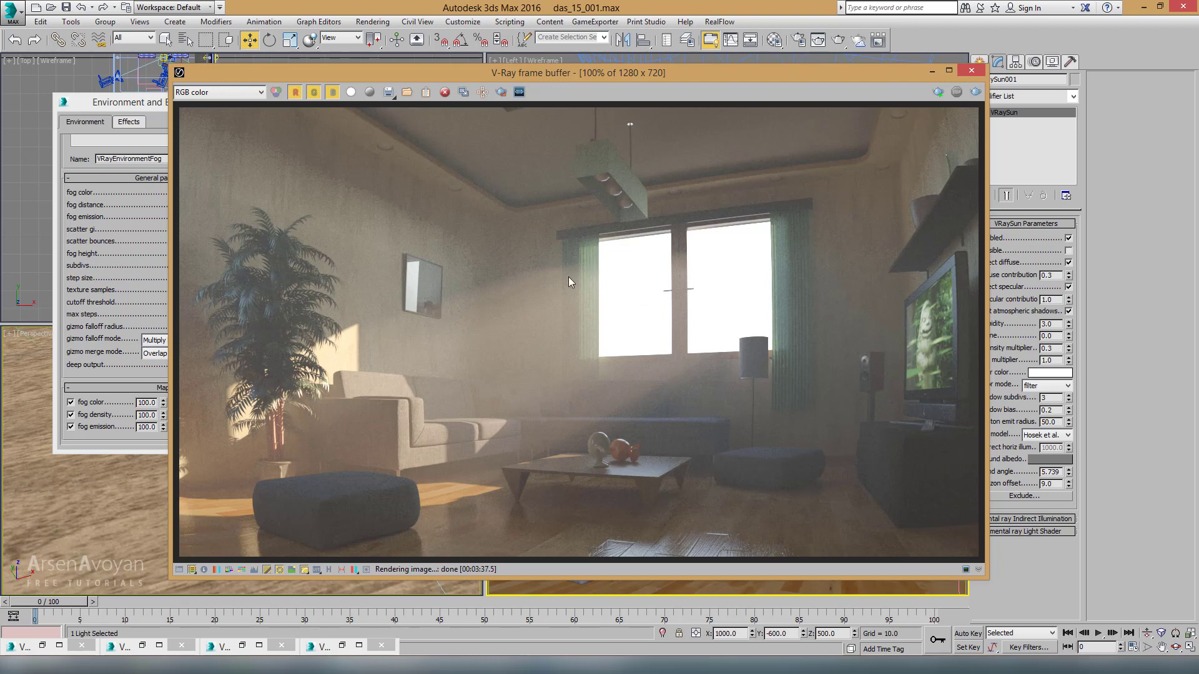
Raise the VRayEnvironmentFog fog height back to 300
click(144, 108)
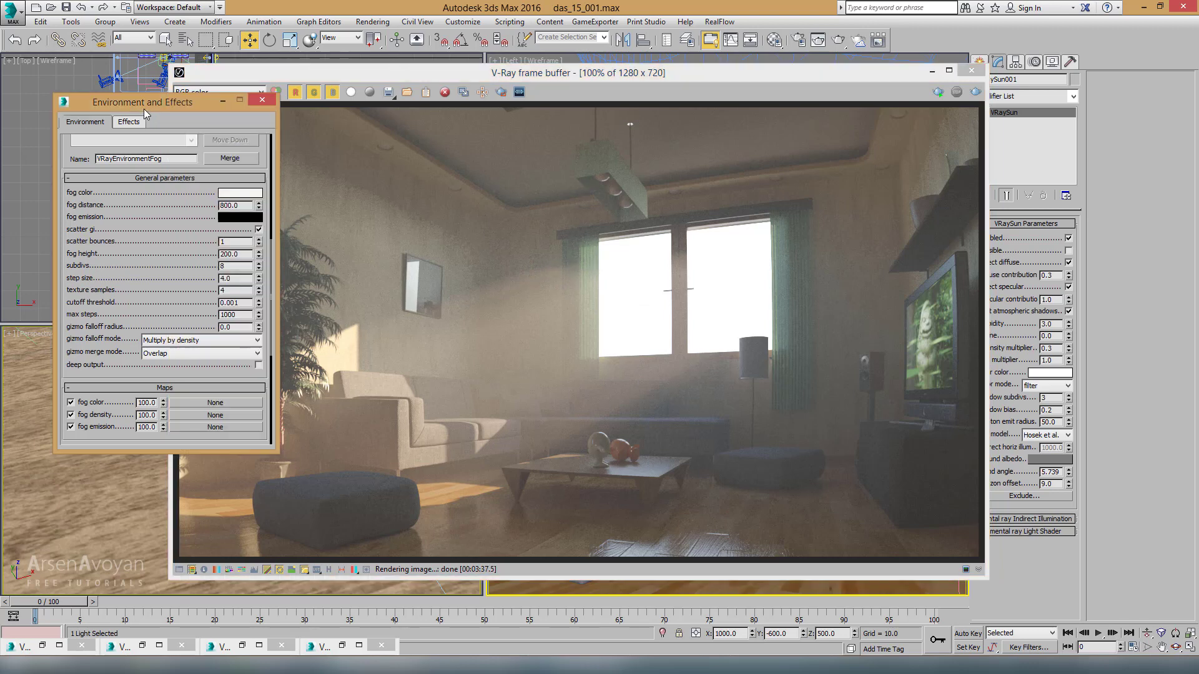
double_click(245, 253)
text(300)
key(Return)
click(259, 230)
Set the fog distance to 900 and render the room with Shift+Q
click(242, 206)
double_click(220, 206)
text(90)
text(0)
key(Return)
click(482, 240)
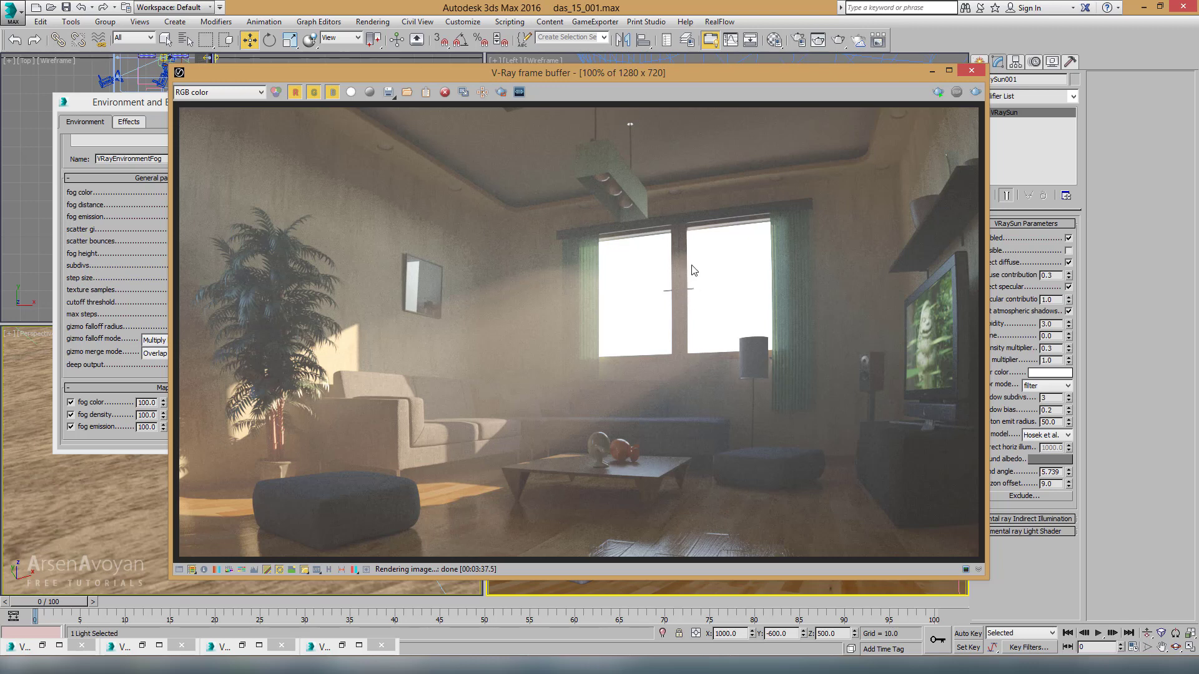
key(shift+q)
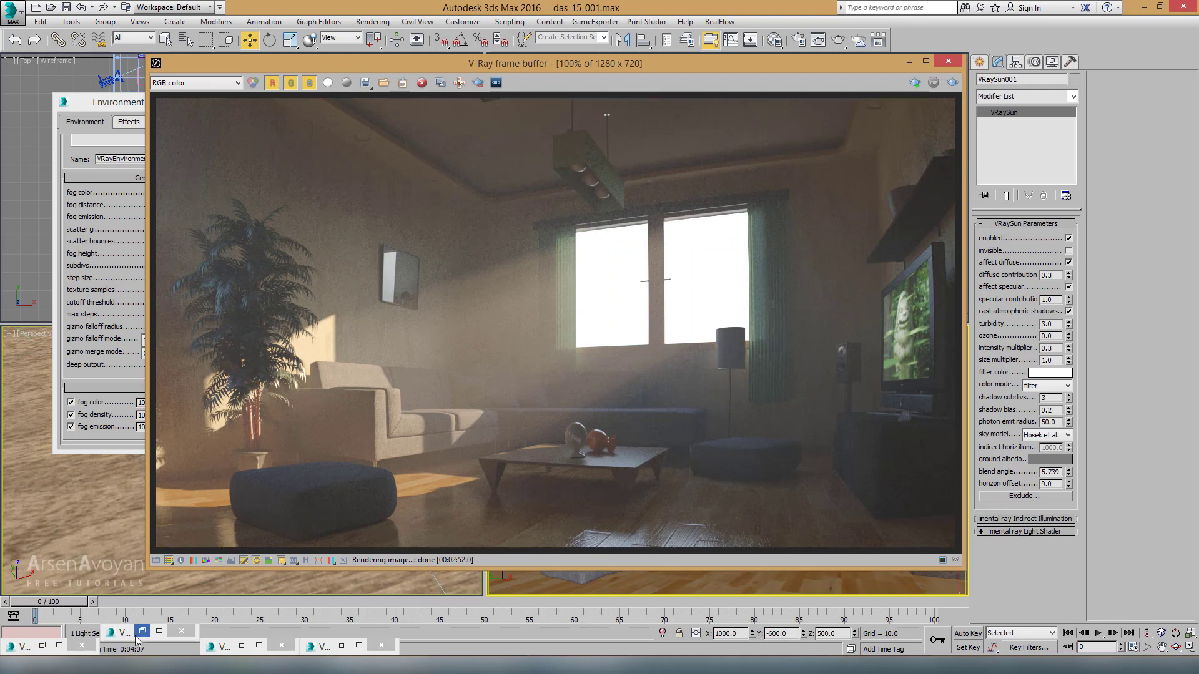
Review the fog height and distance values beside the render, scrolling to the Ray Filter section
drag(586, 67, 600, 66)
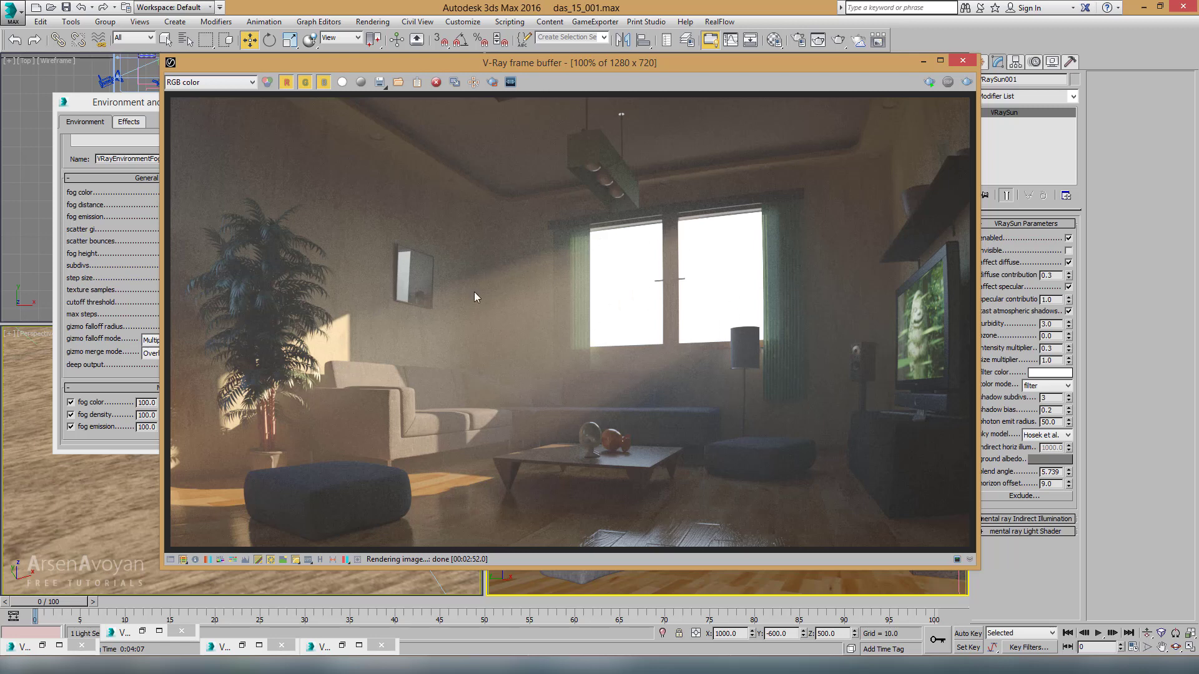
click(110, 103)
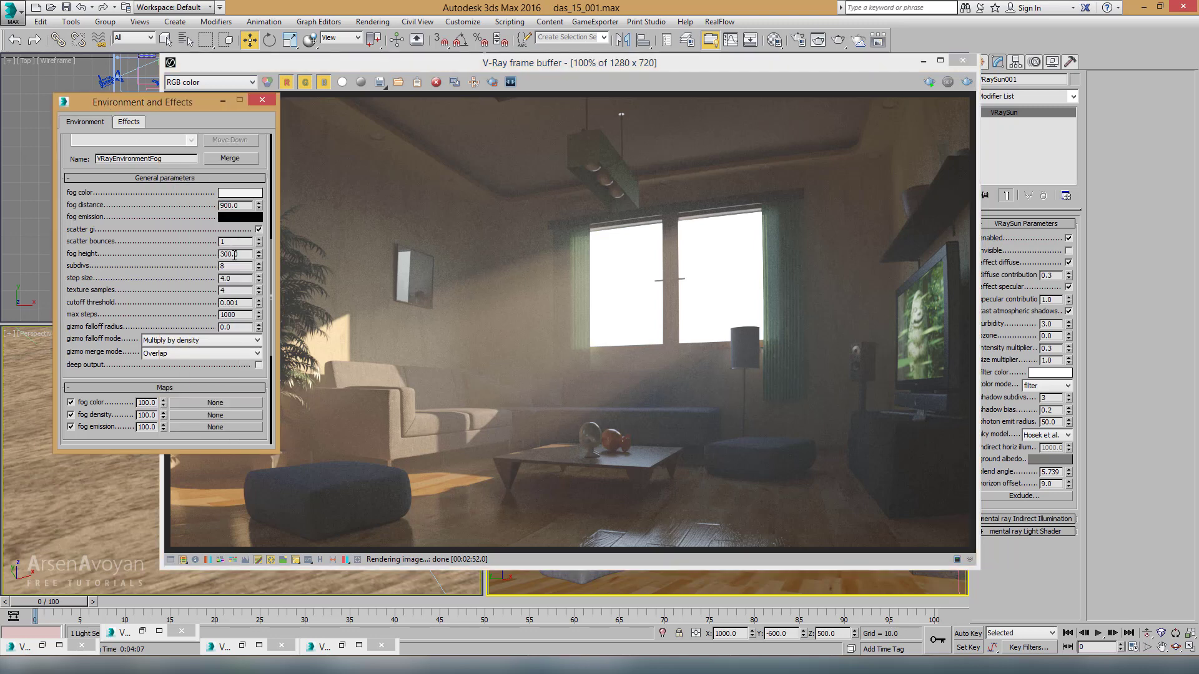
drag(240, 255, 220, 255)
double_click(234, 206)
click(454, 222)
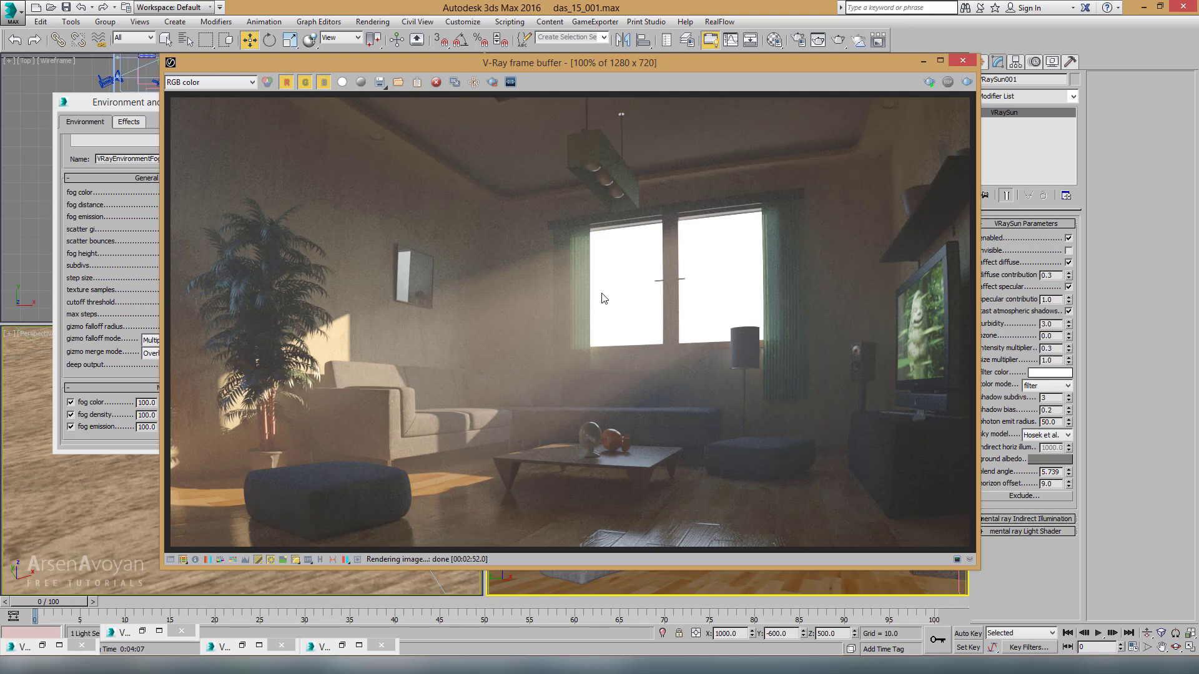
click(128, 103)
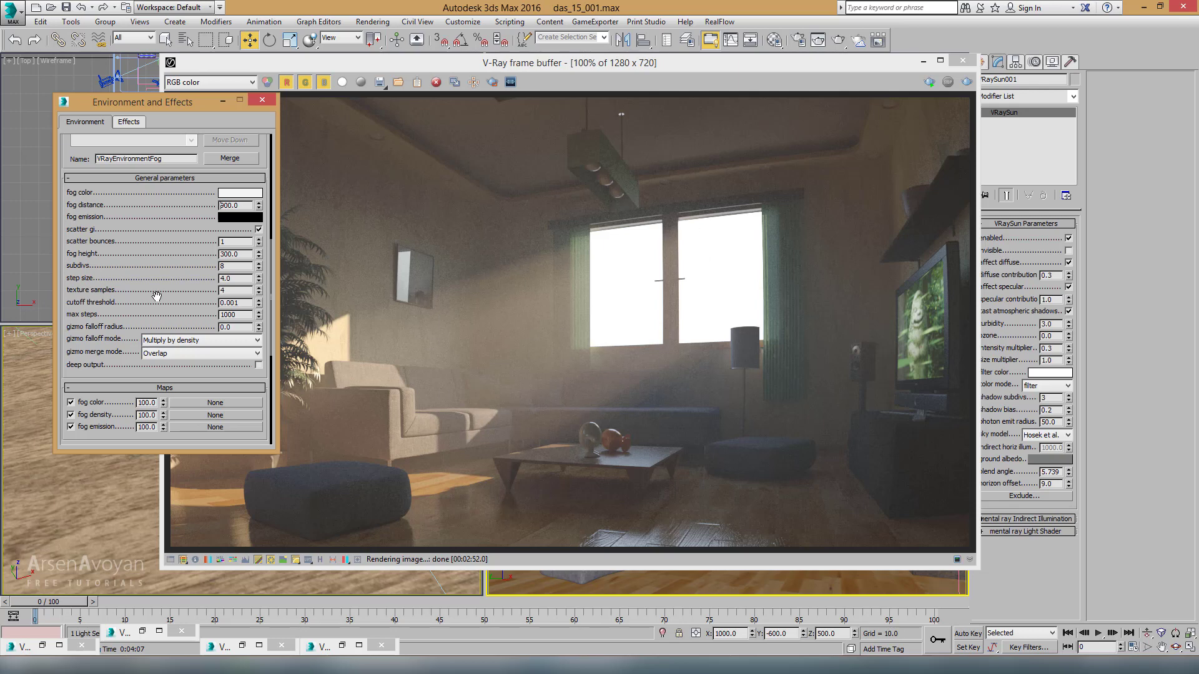
drag(156, 296, 153, 217)
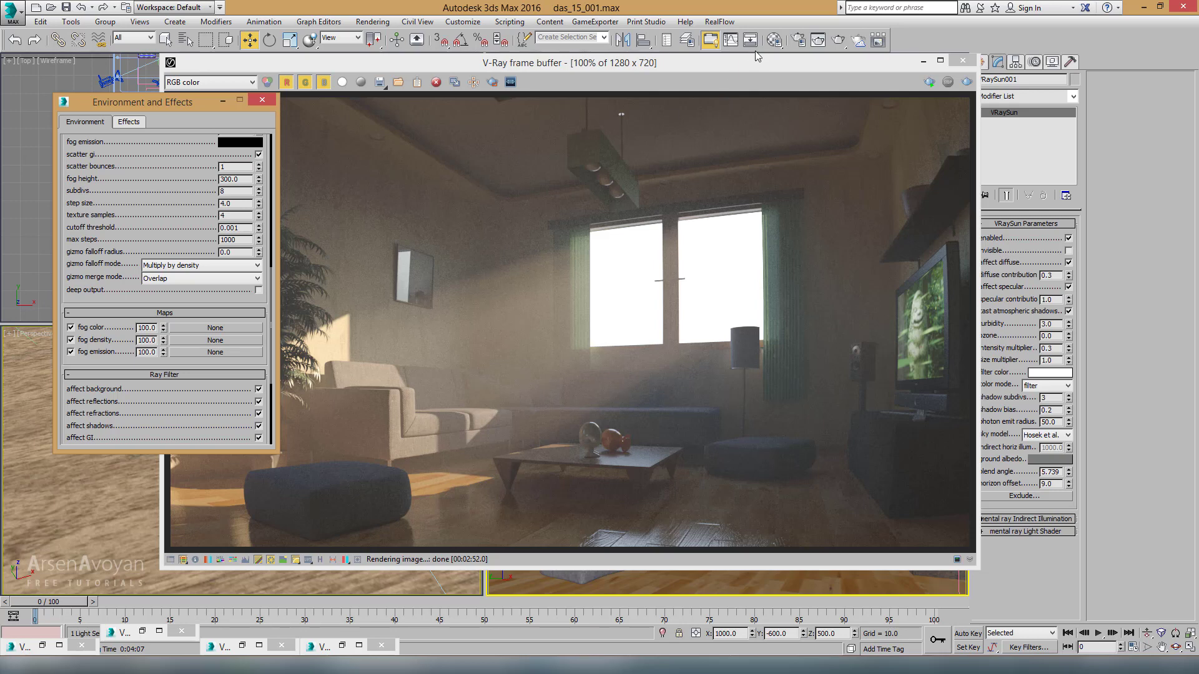
In Render Setup, set the GI irradiance map Max rate to -1
click(797, 40)
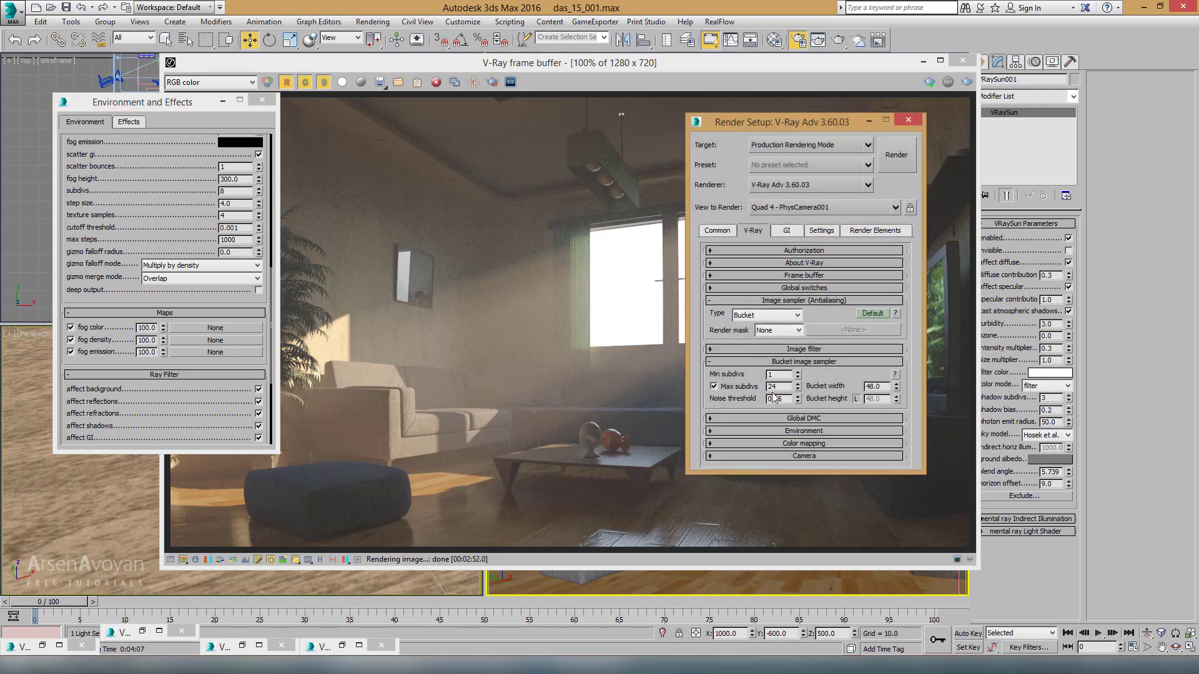
drag(778, 398, 790, 398)
mouse_move(787, 122)
mouse_down()
mouse_move(744, 136)
mouse_move(646, 135)
mouse_up()
text(0.02)
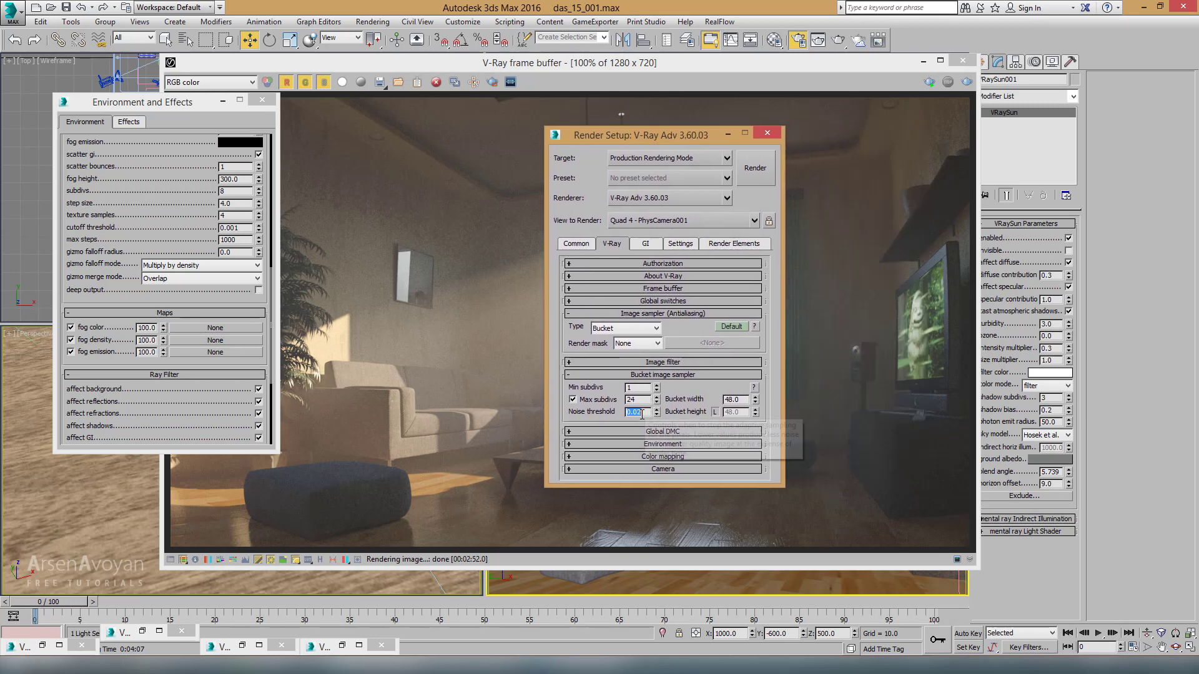
click(647, 246)
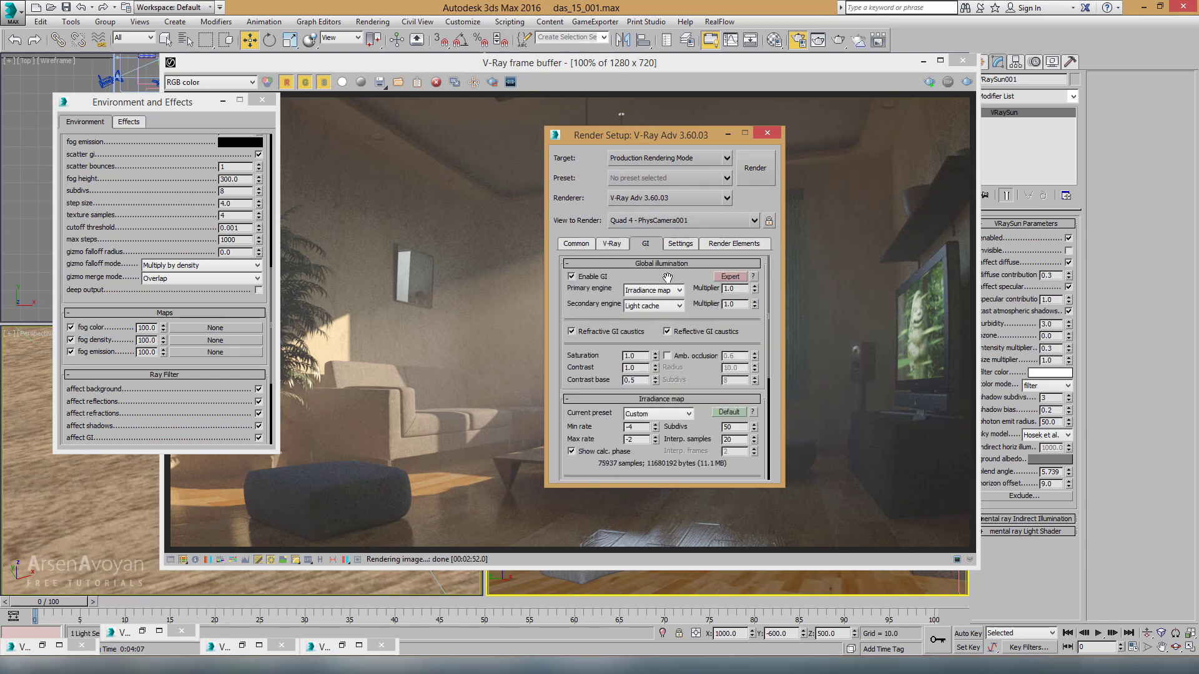
double_click(630, 441)
text(-1)
key(Return)
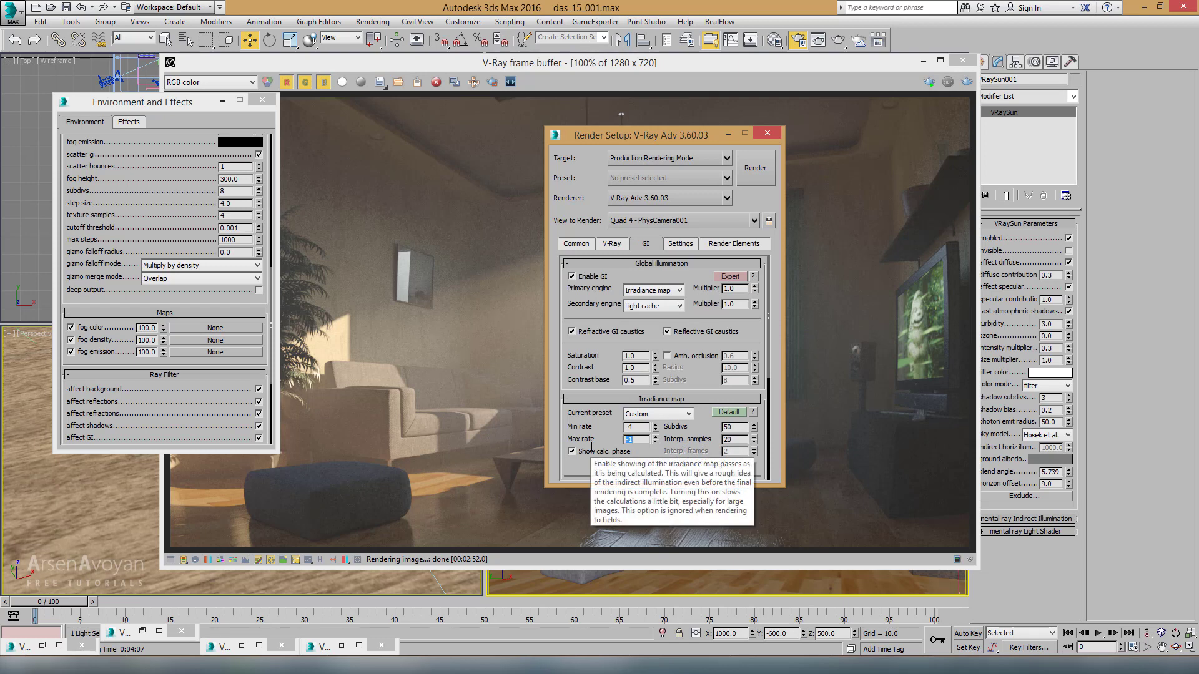
Set light cache Subdivs to 1000 and activate Render Elements so VRayDenoiser runs
drag(685, 134, 684, 107)
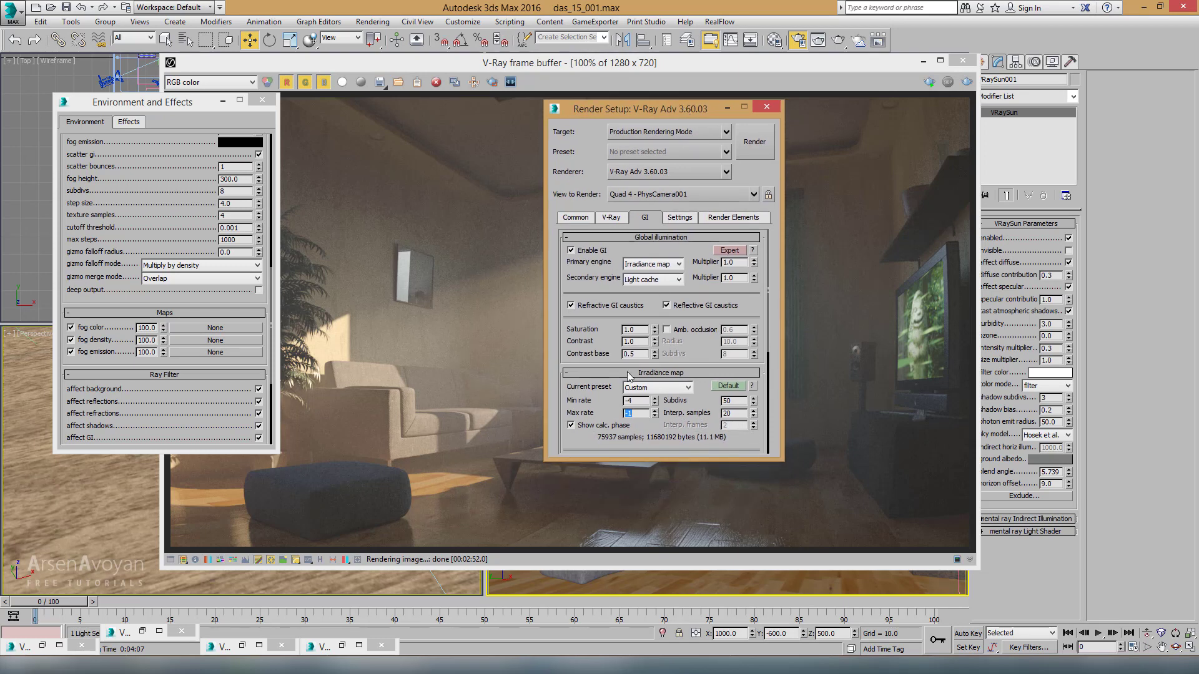
scroll(640, 356, down, 2)
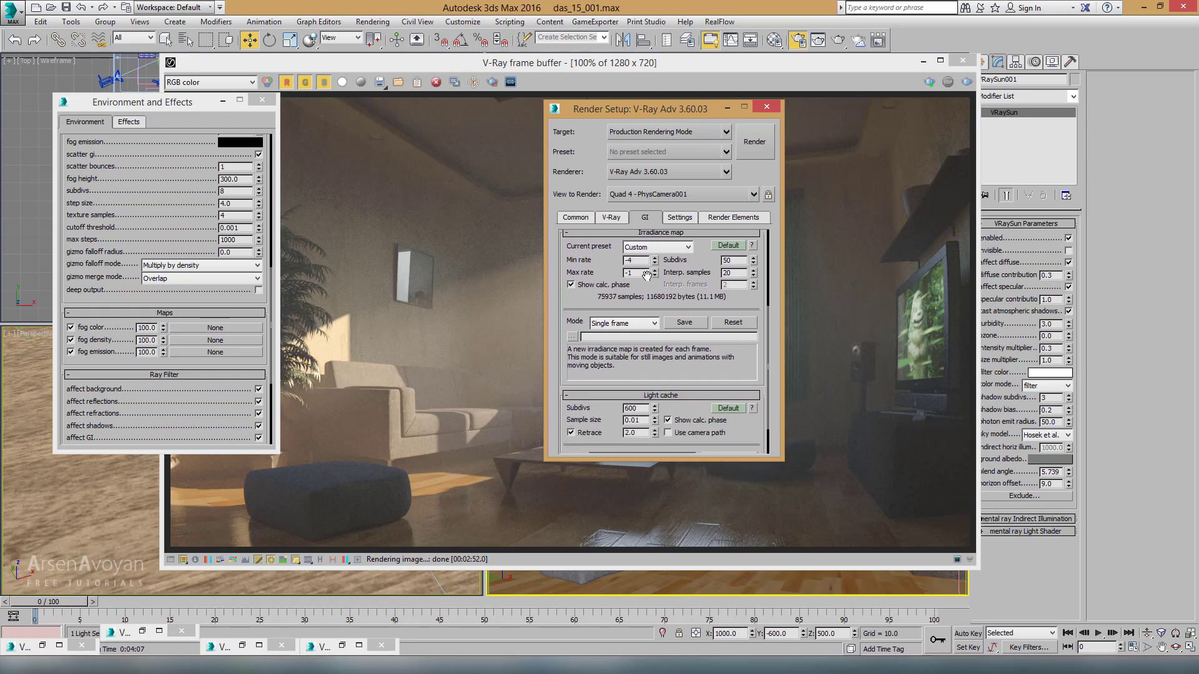
scroll(637, 362, down, 2)
scroll(634, 367, down, 1)
double_click(635, 367)
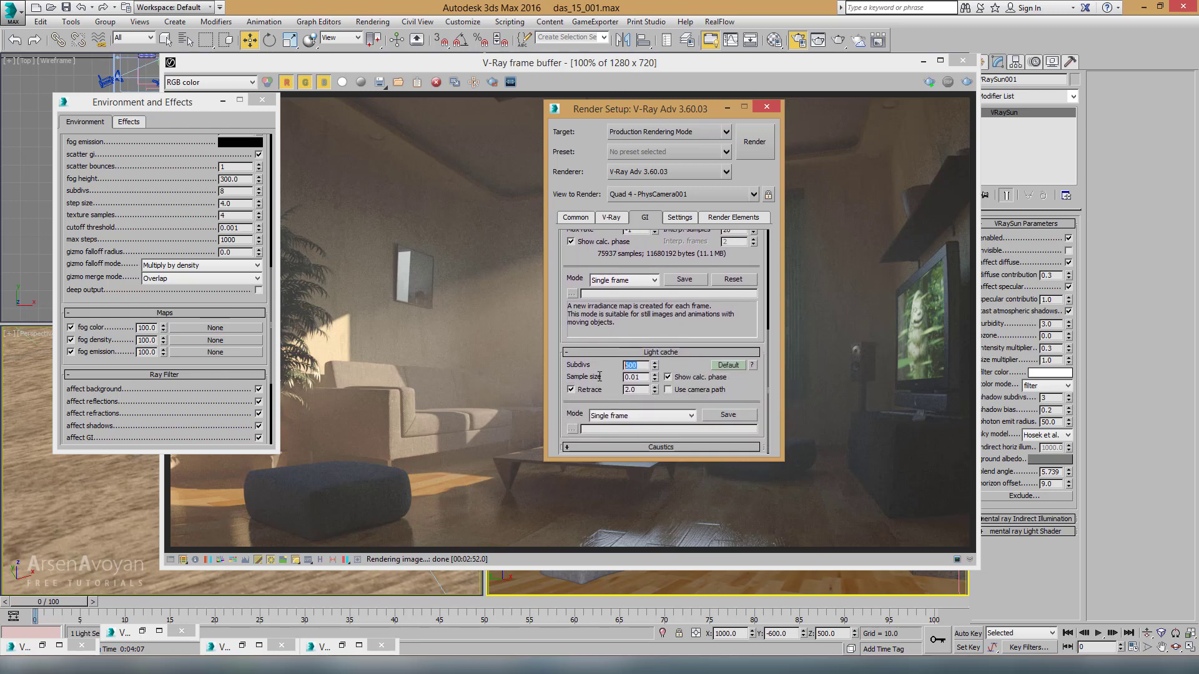
text(1000)
click(612, 219)
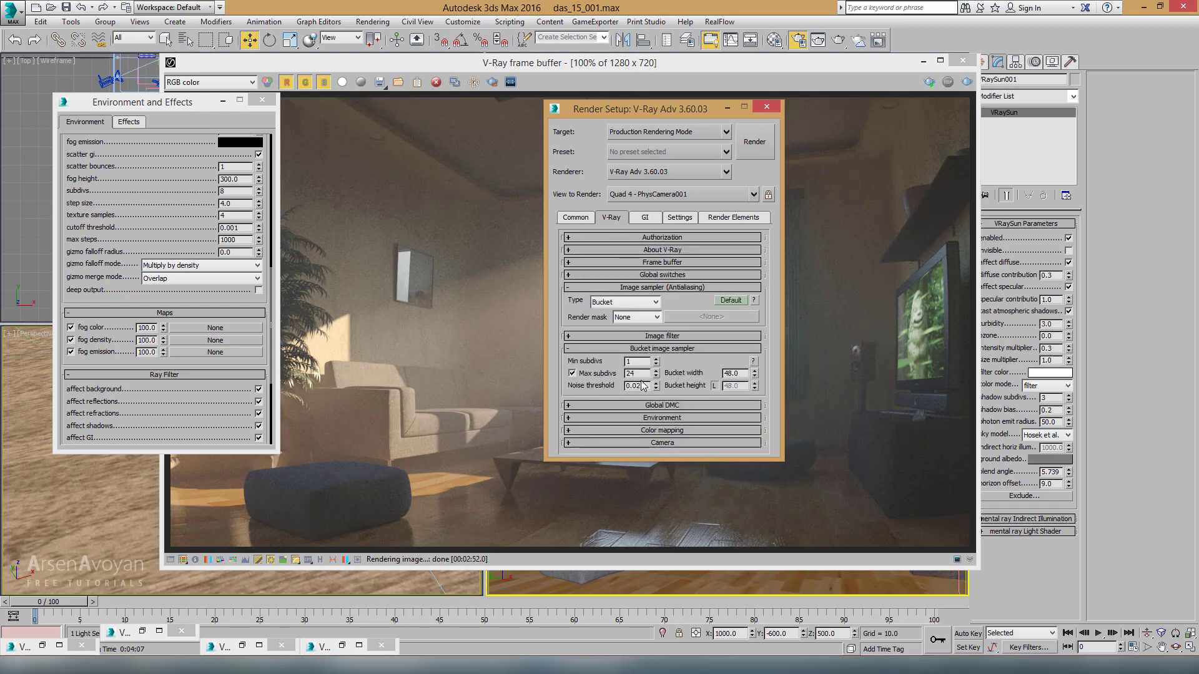
click(721, 216)
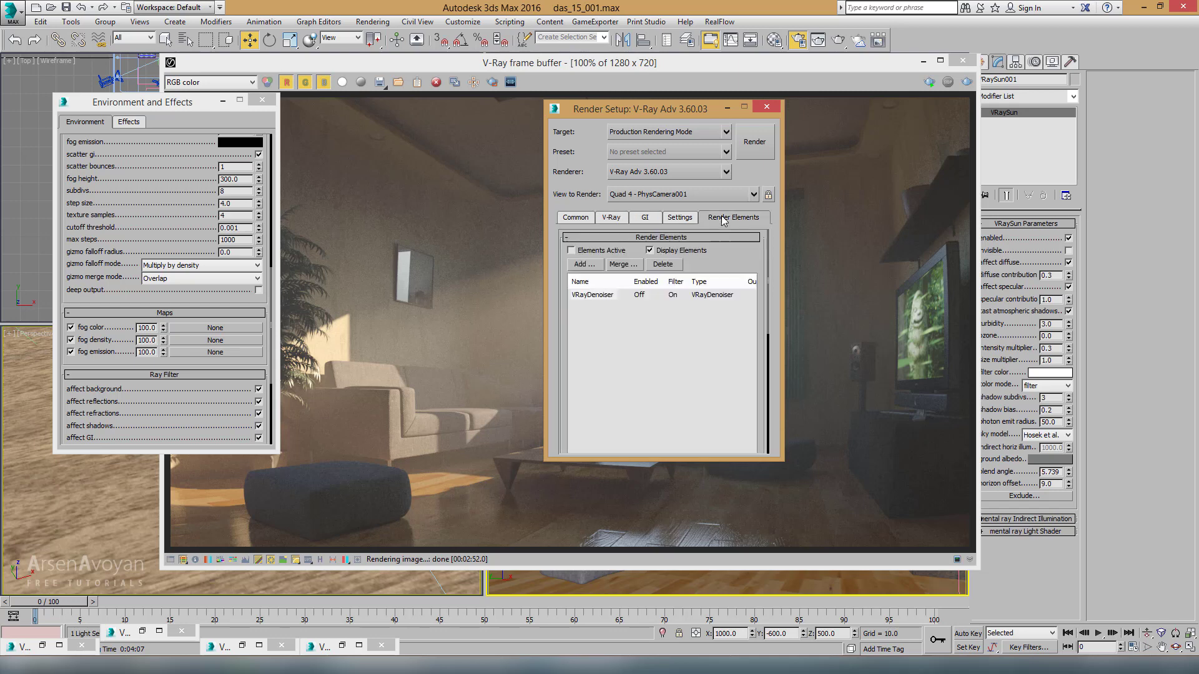
click(570, 251)
click(489, 253)
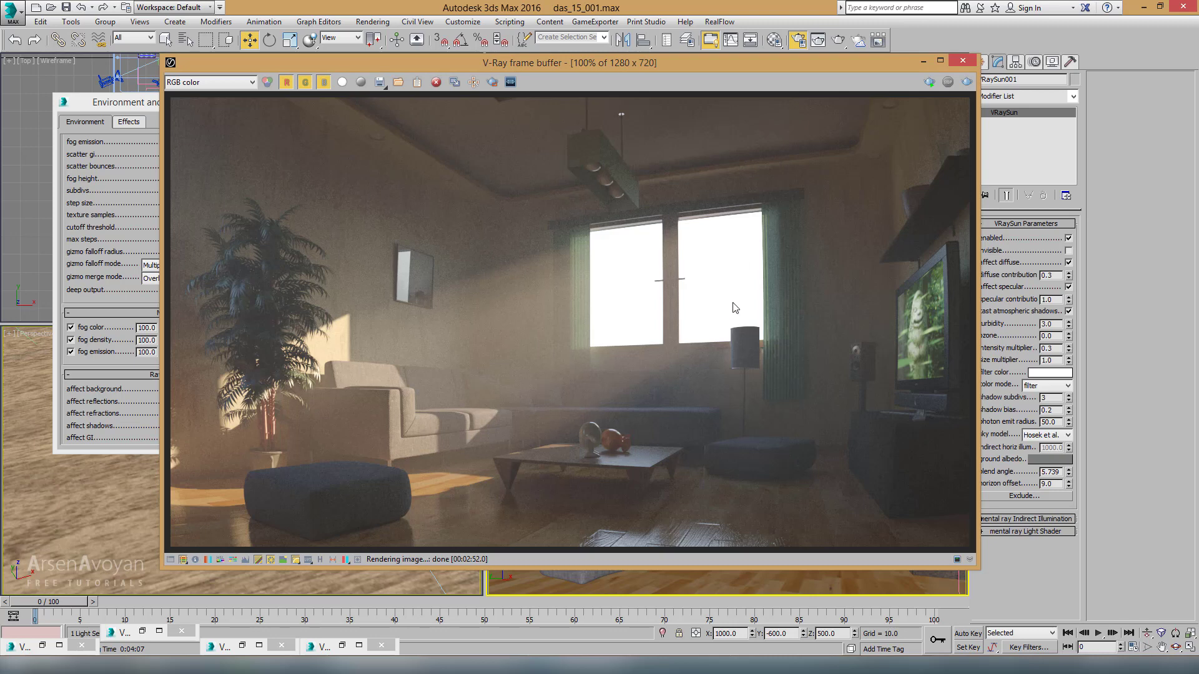
Compare the denoised effectsResult channel with RGB color, keep effectsResult shown, and reopen Render Setup
click(967, 82)
click(225, 82)
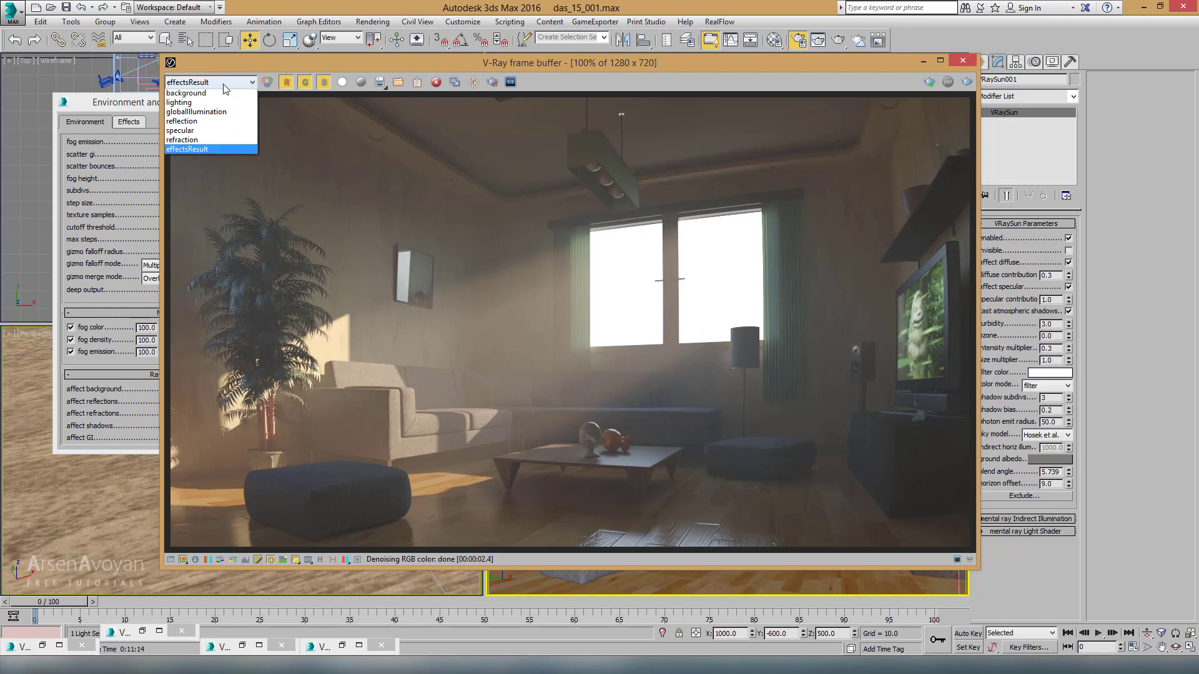
click(215, 95)
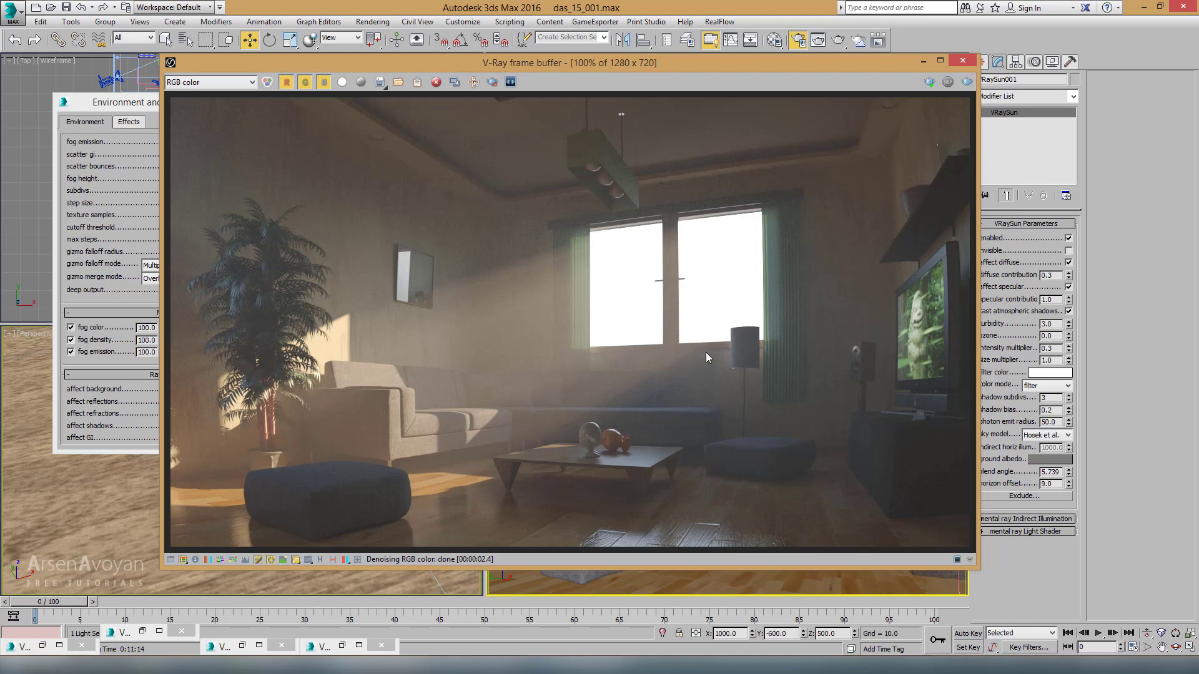
click(228, 83)
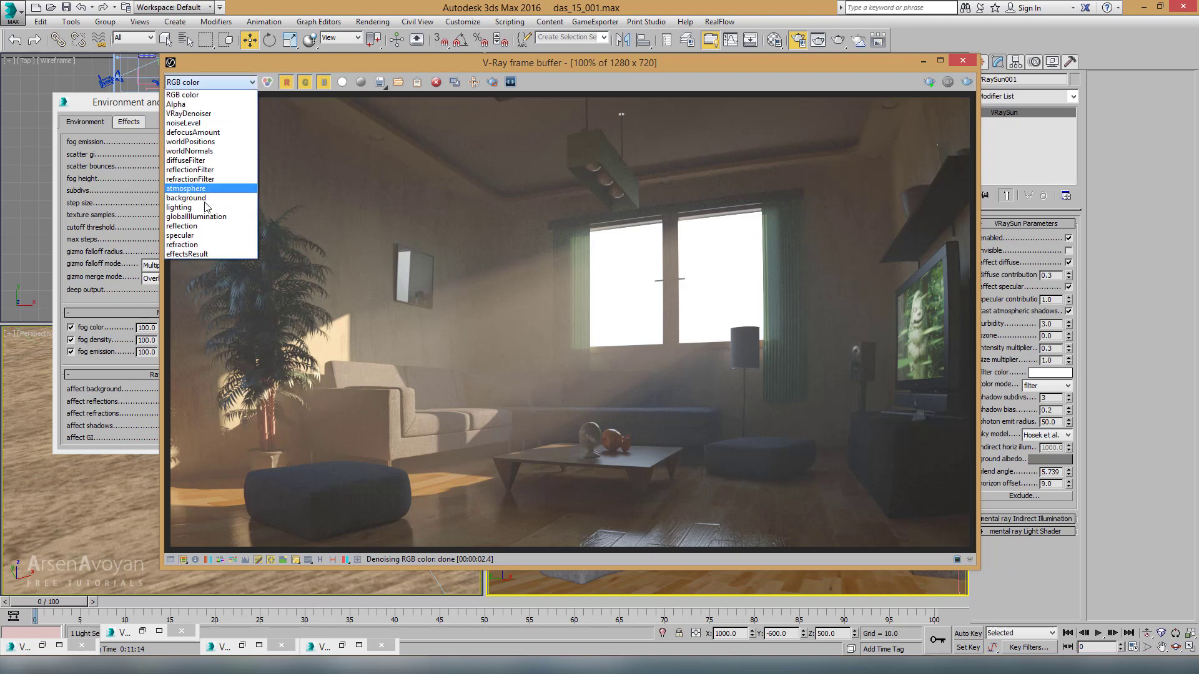
click(204, 254)
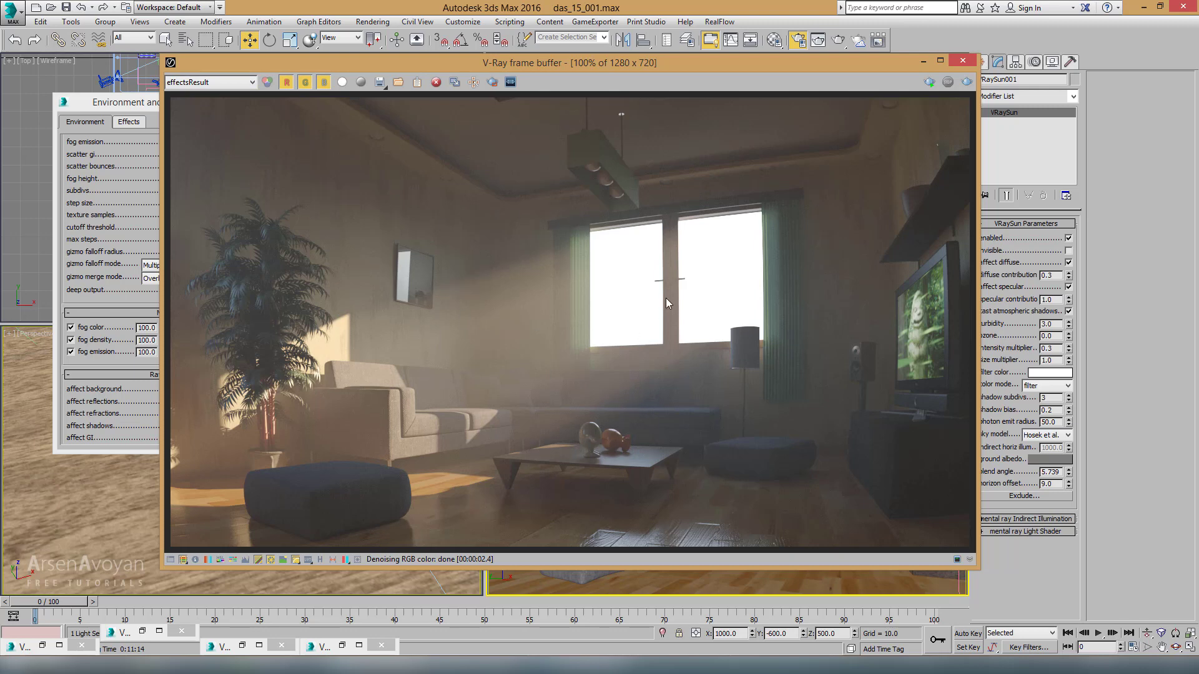
click(798, 39)
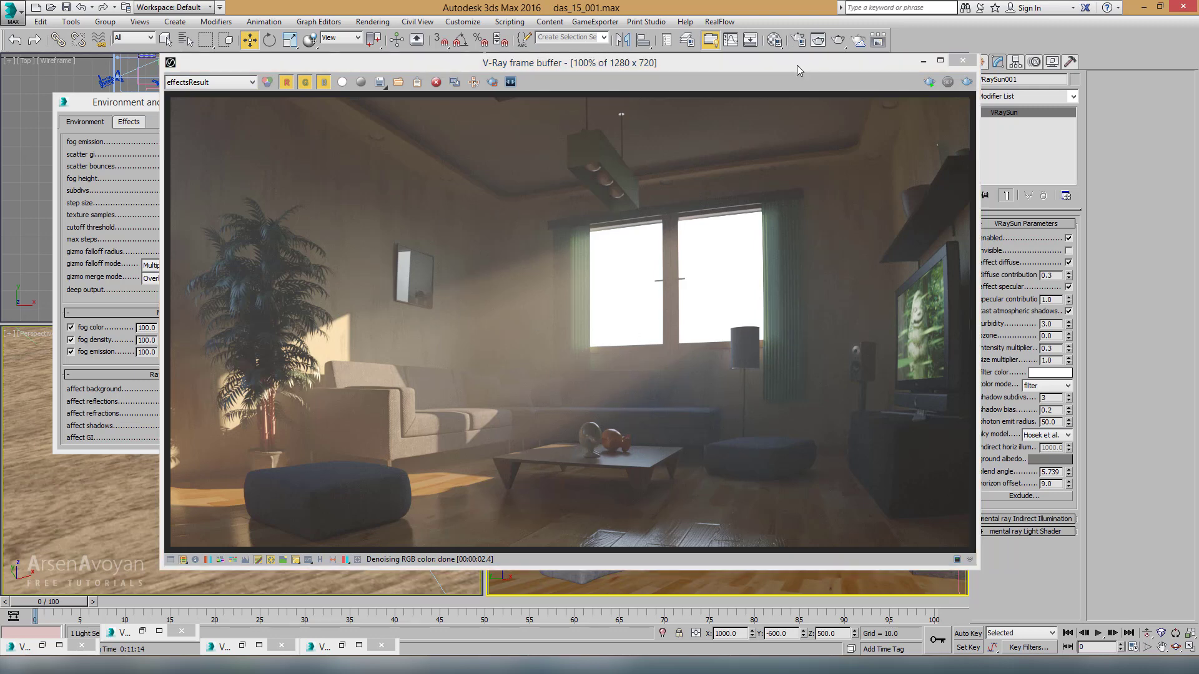
click(797, 39)
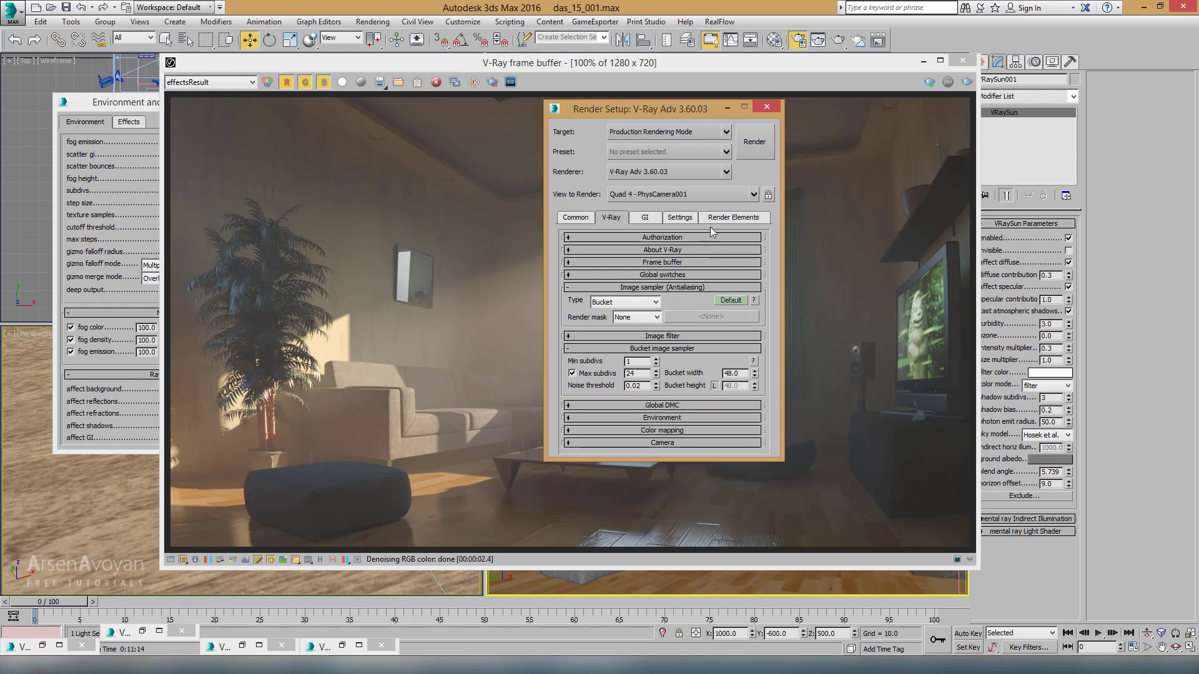
Review the Render Elements list and the image sampler settings, then return to the render
click(733, 217)
scroll(704, 263, down, 5)
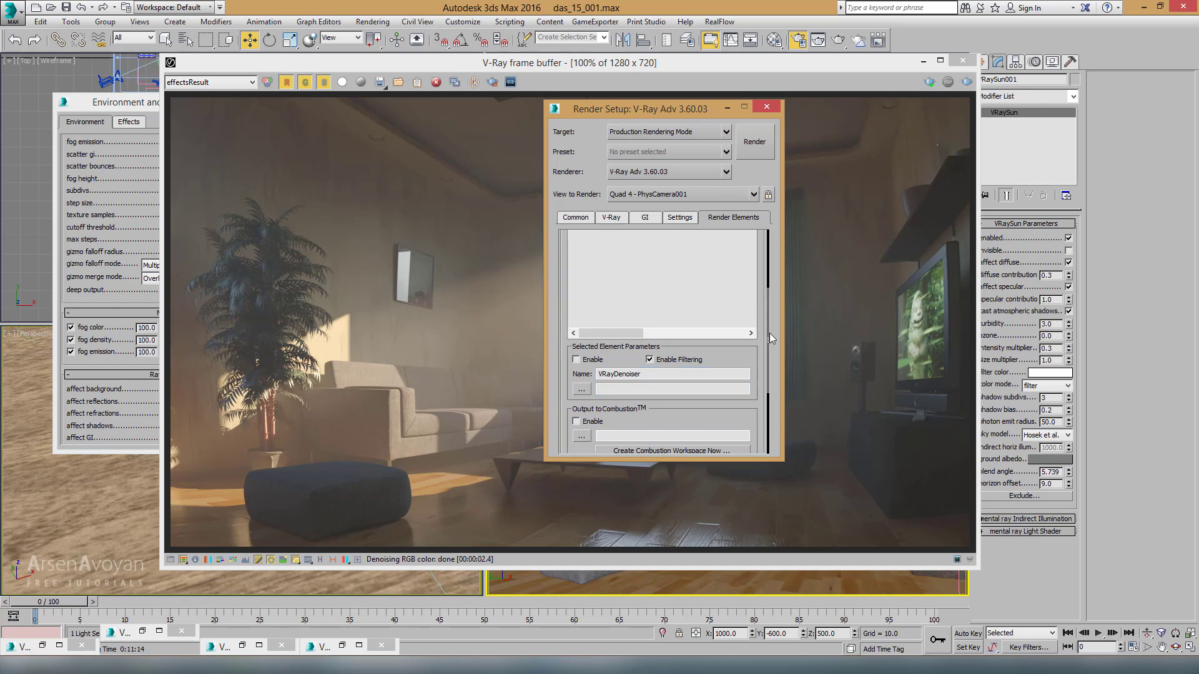
drag(767, 327, 773, 243)
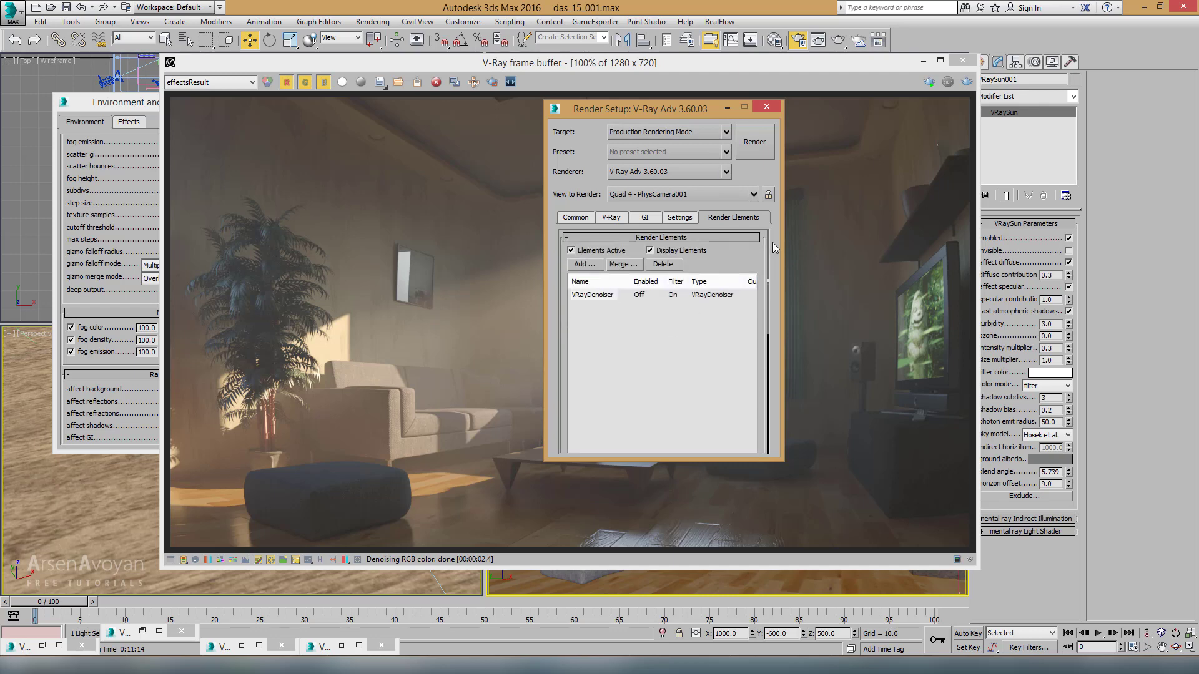
click(611, 217)
click(422, 283)
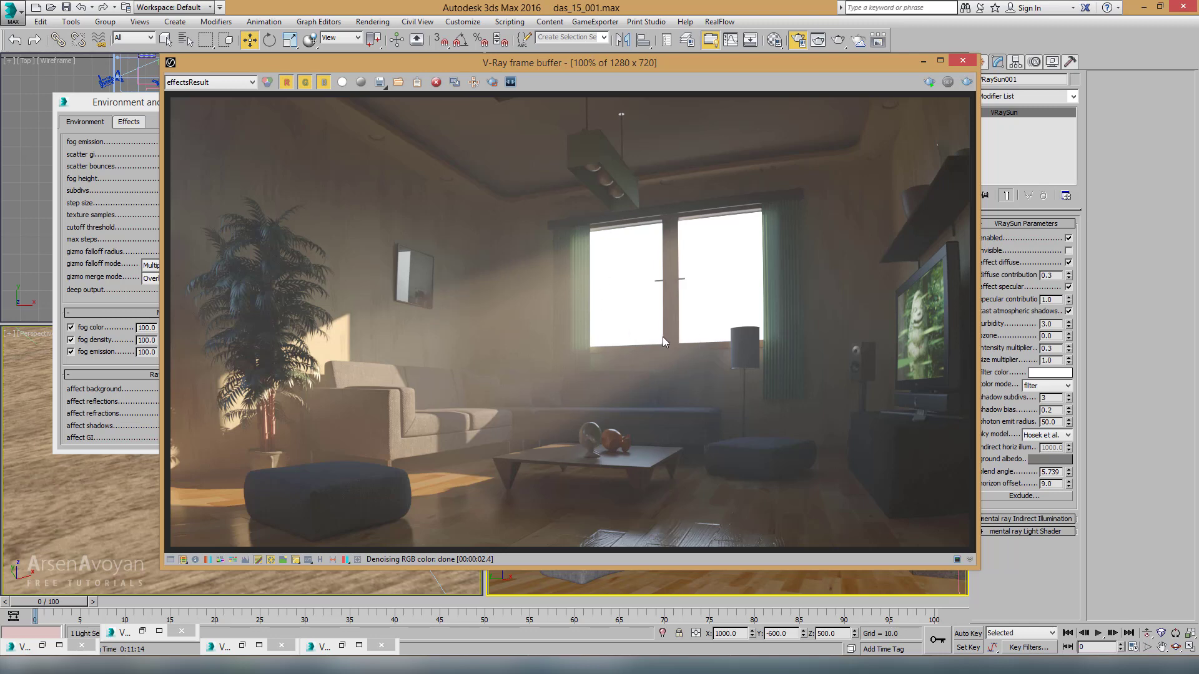
Glance at the Environment and Effects fog settings, then bring the frame buffer forward
click(133, 115)
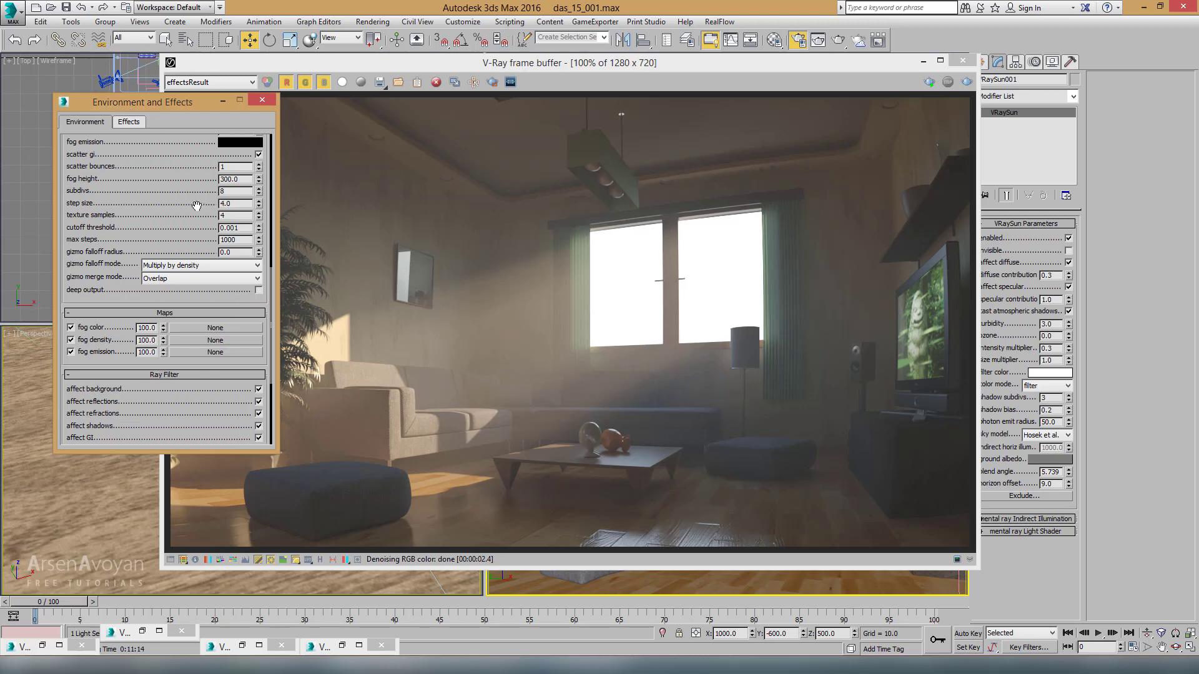
drag(195, 204, 181, 308)
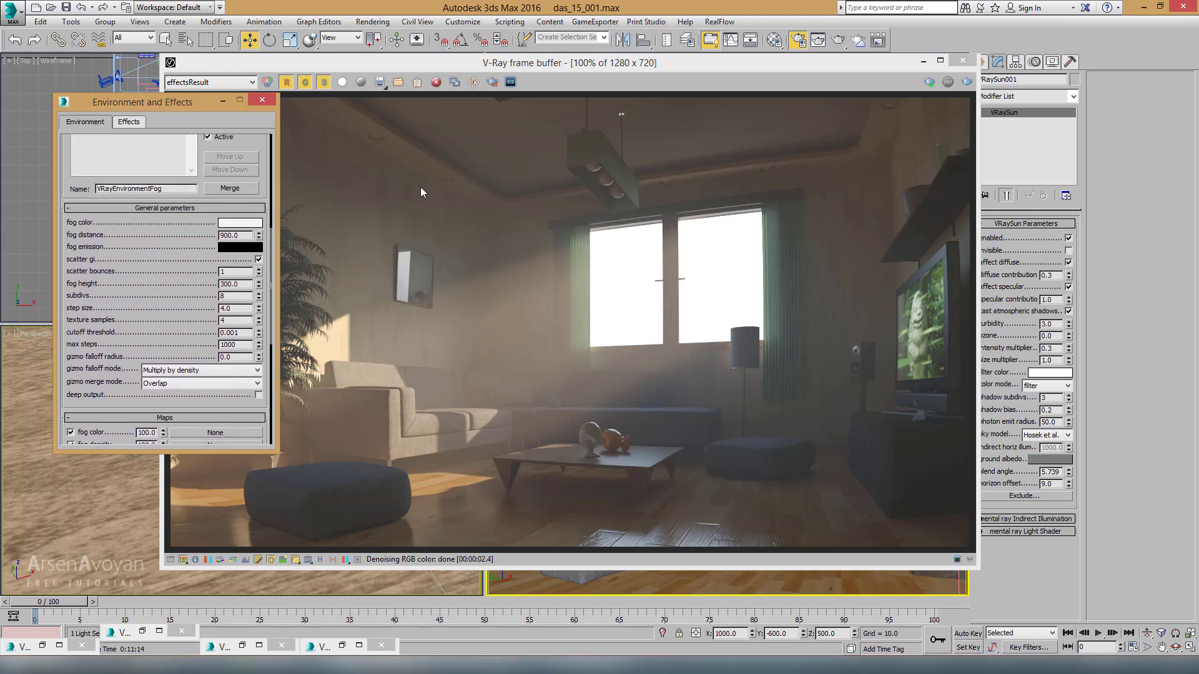
click(505, 70)
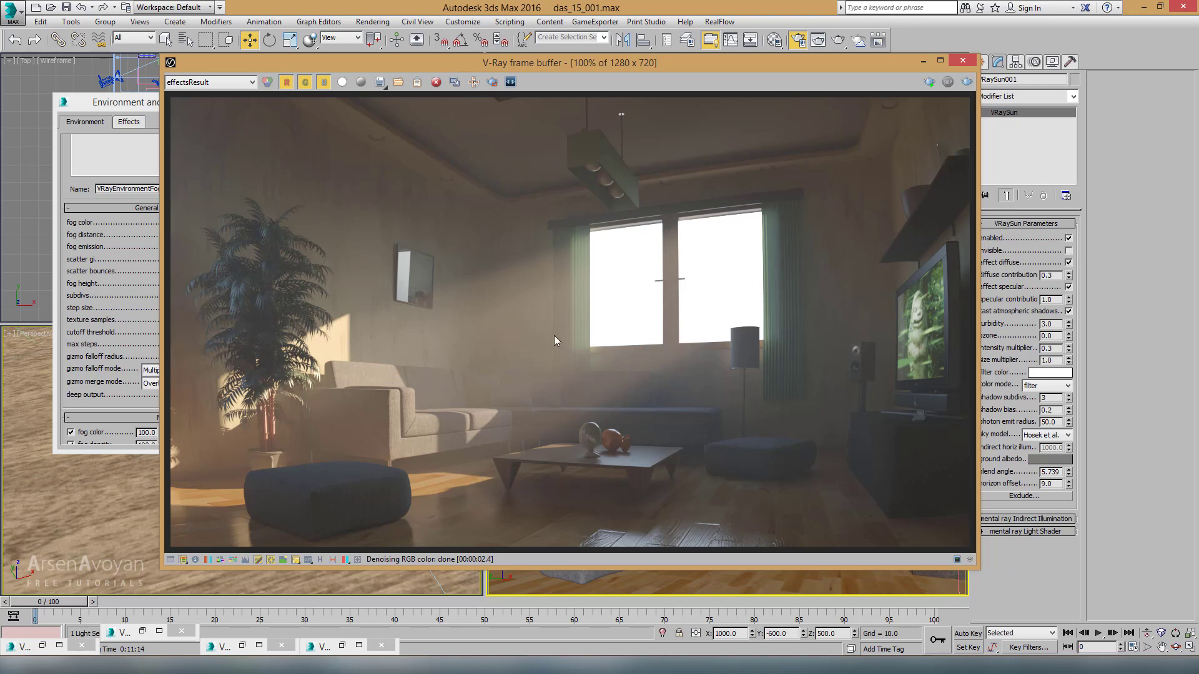
Save the denoised render as tr_007.exr, accepting the default OpenEXR options
click(379, 82)
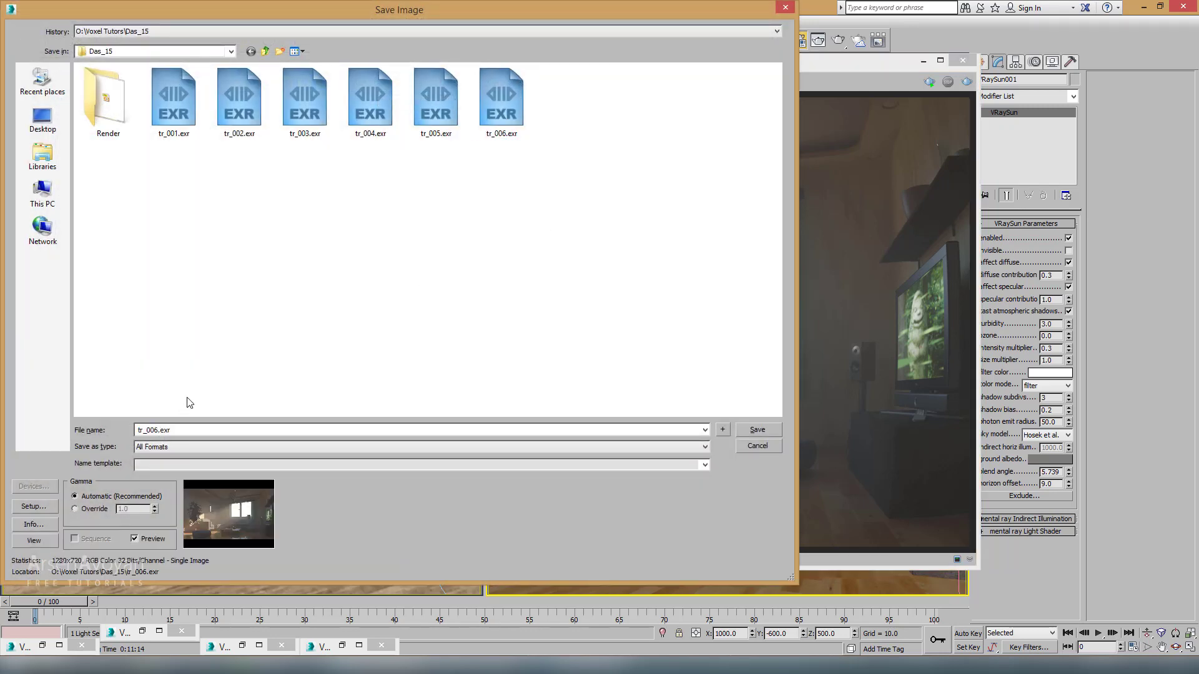
key(BackSpace)
text(7)
key(Return)
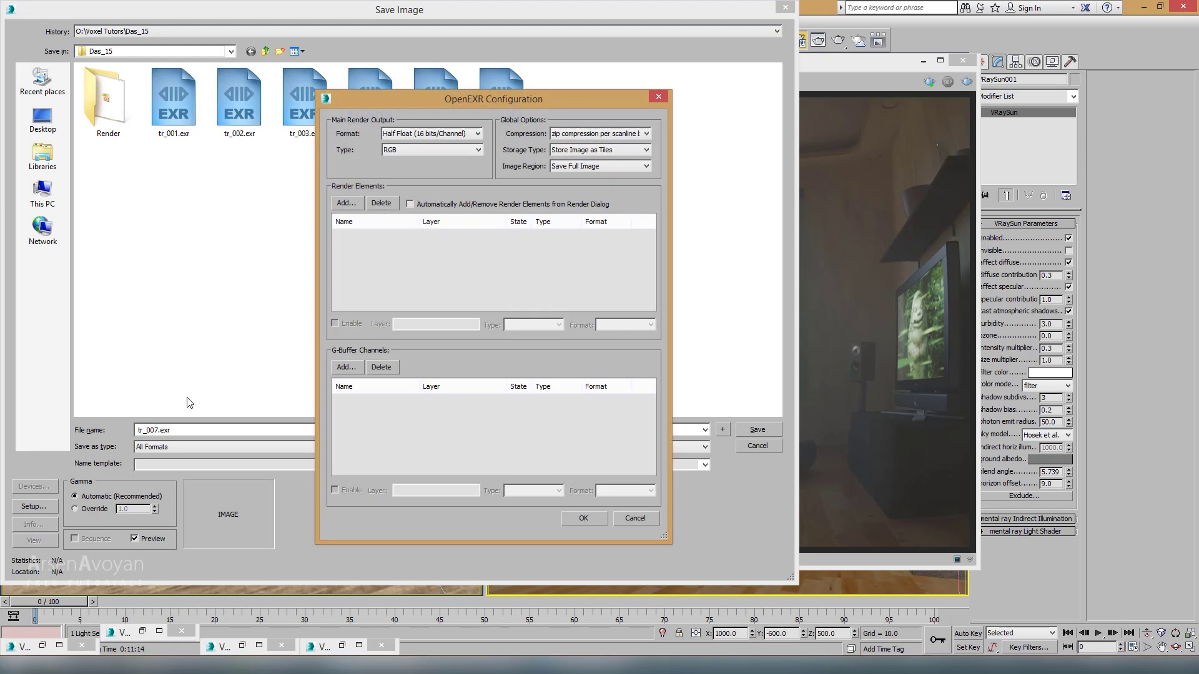
key(Return)
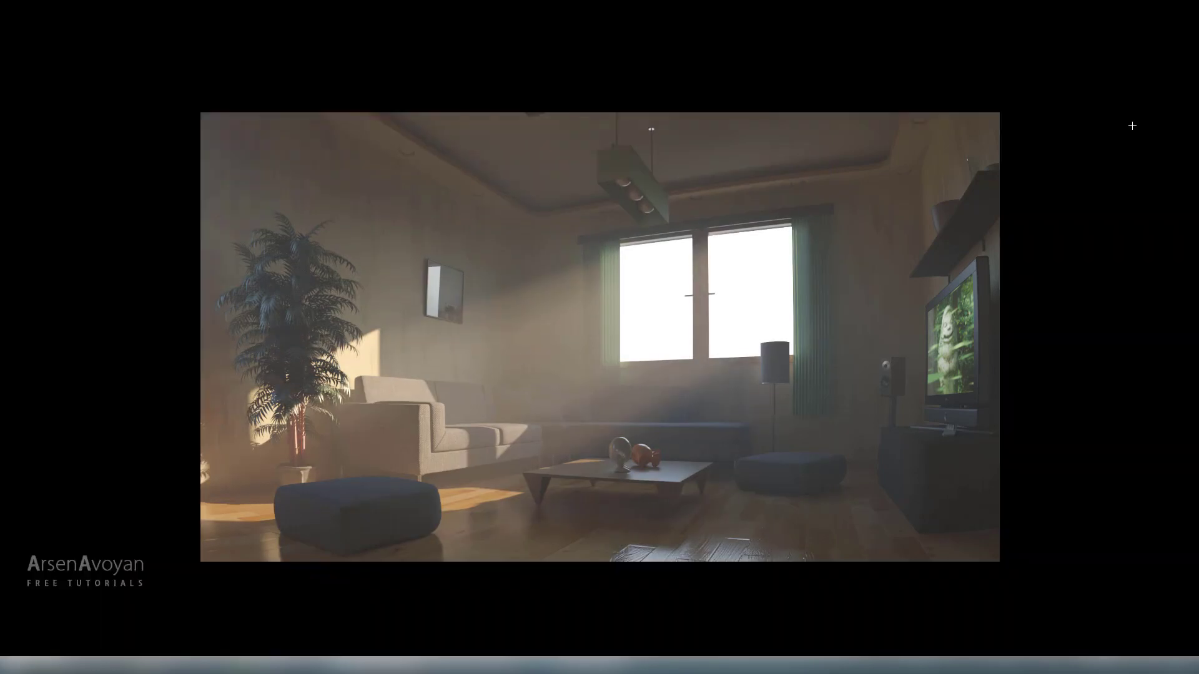